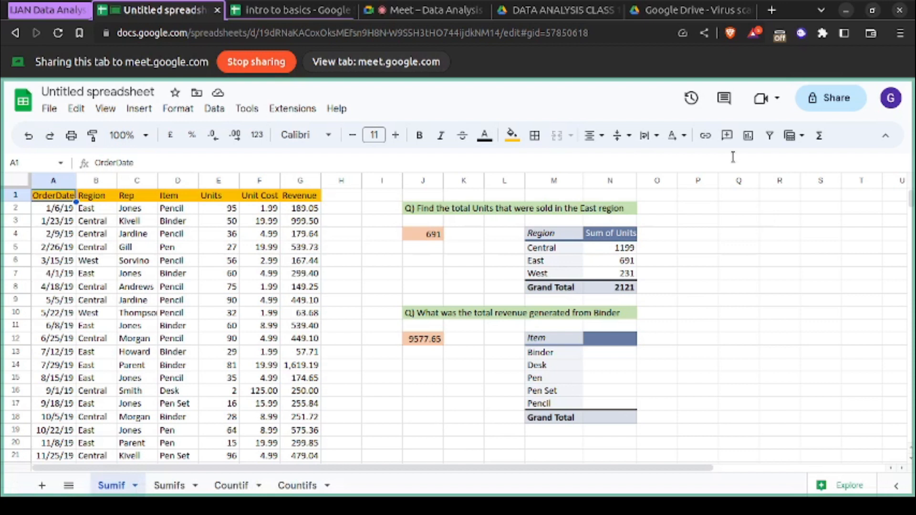
- Switch to the "intro to basics" spreadsheet, present its tab in the meeting and look over the cookie sales data
left_click(323, 6)
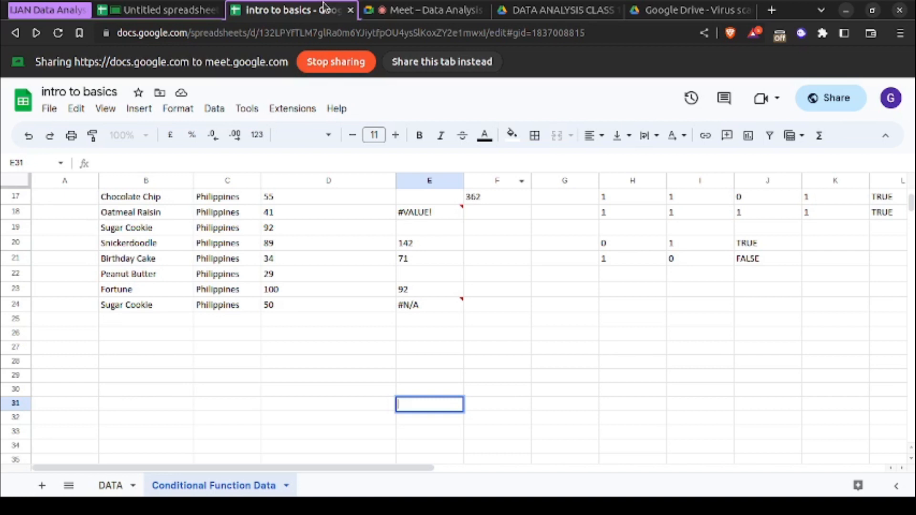
left_click(410, 61)
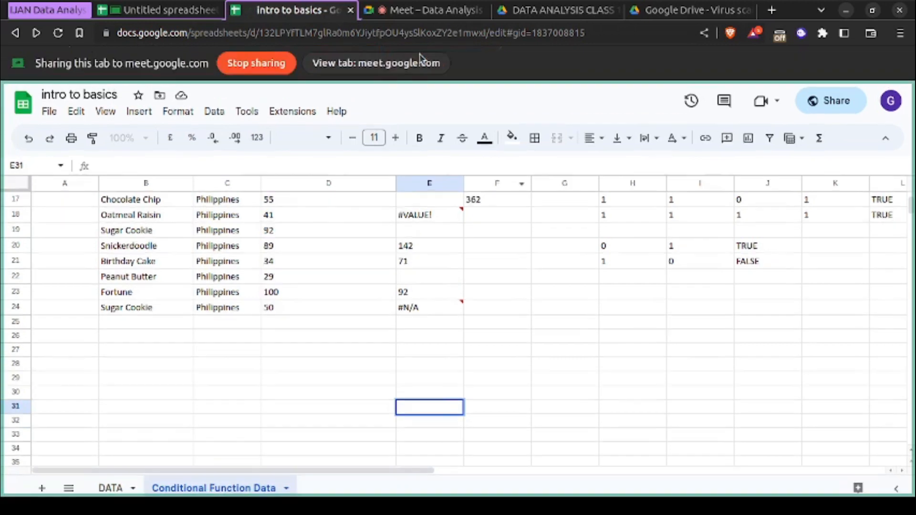
scroll(380, 295, "up", 2)
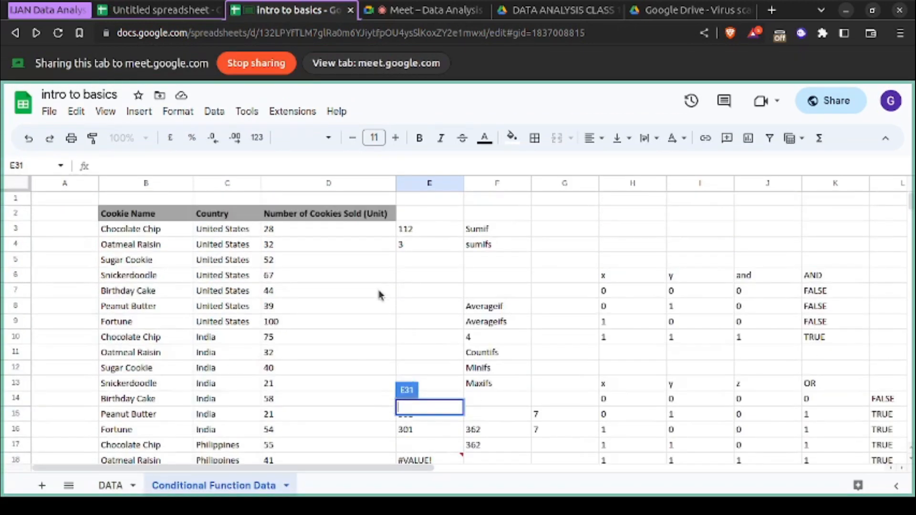
scroll(381, 294, "up", 5)
scroll(380, 294, "down", 3)
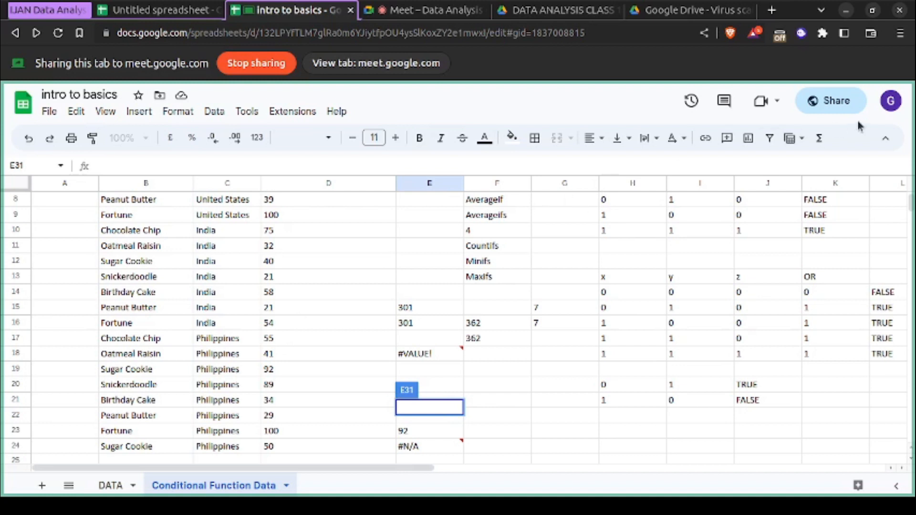
- Change the general access role of "intro to basics" to Editor for anyone with the link and check the sharing settings
left_click(831, 102)
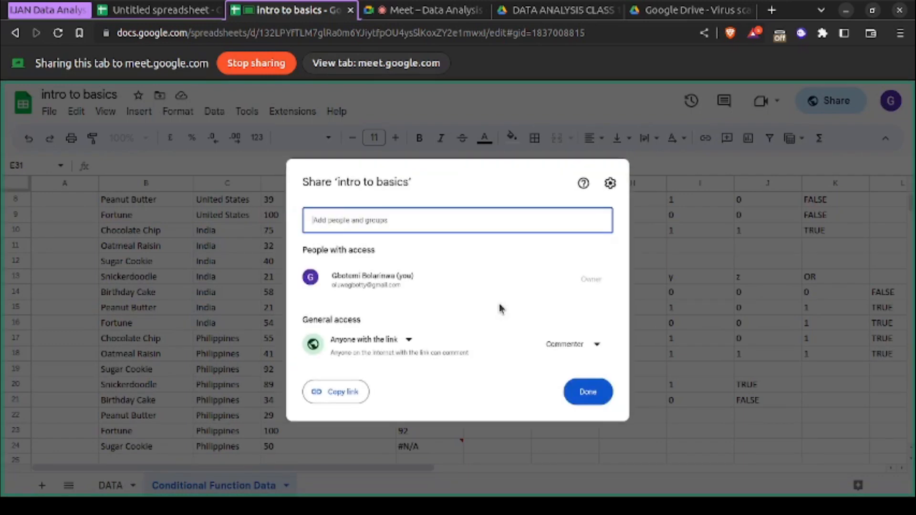
left_click(576, 350)
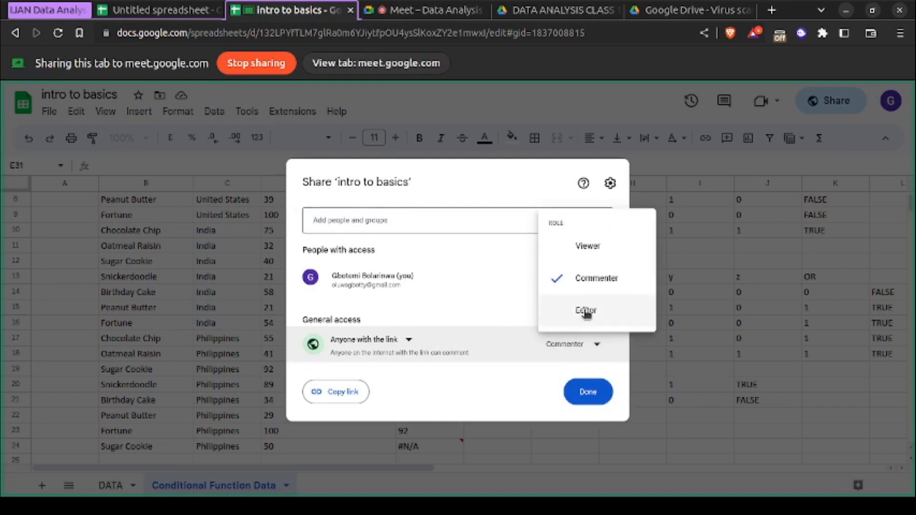
left_click(586, 311)
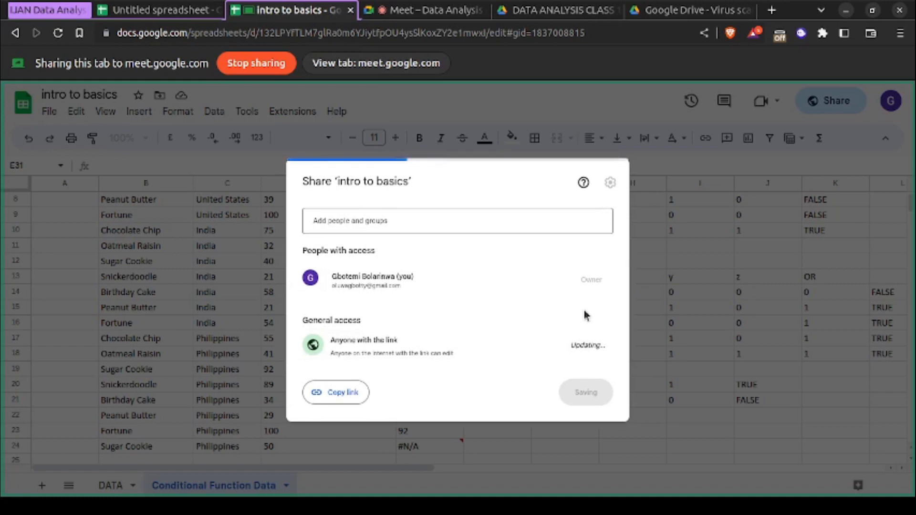
left_click(610, 183)
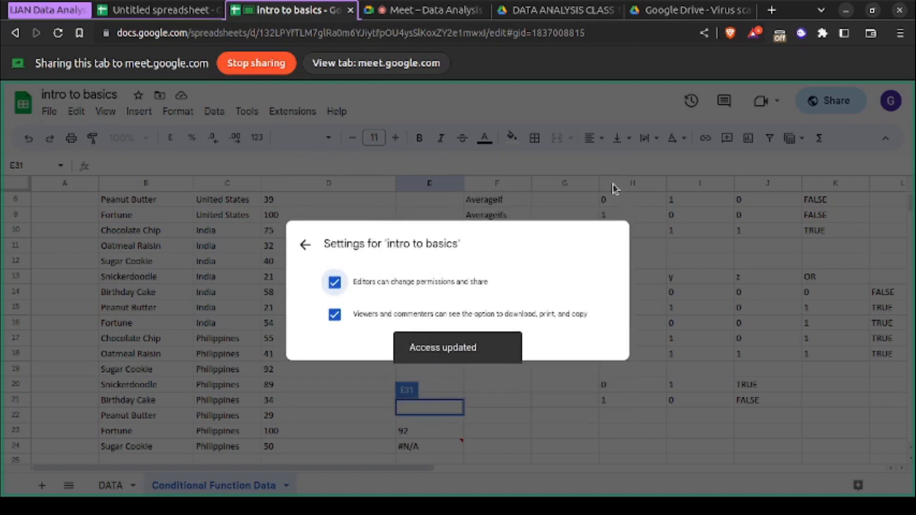
left_click(305, 244)
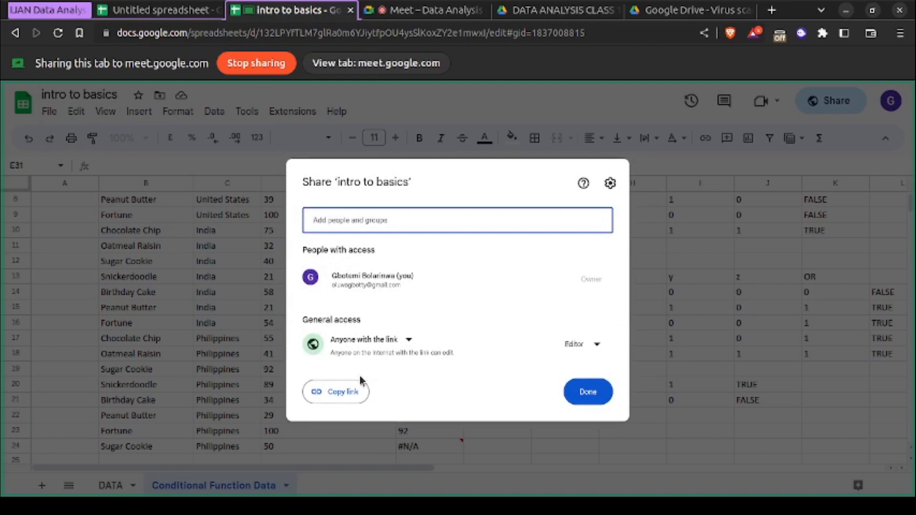
type("1")
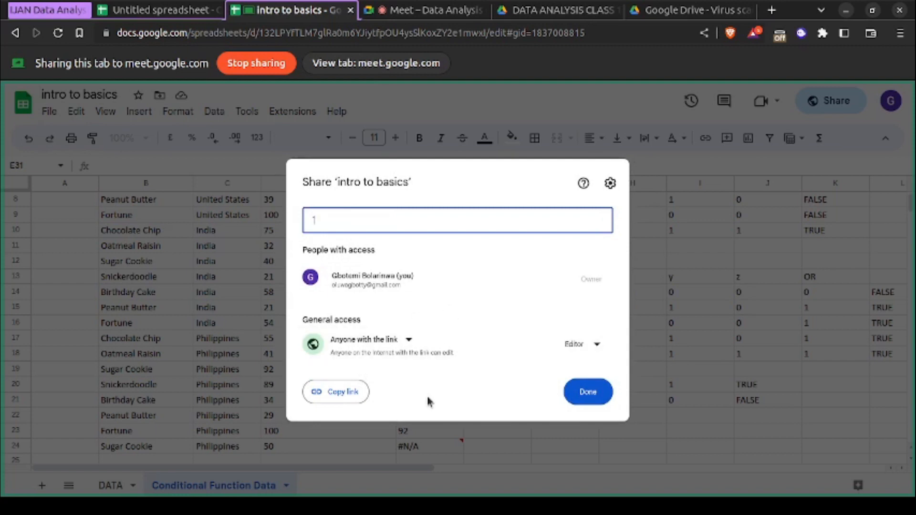
key("Escape")
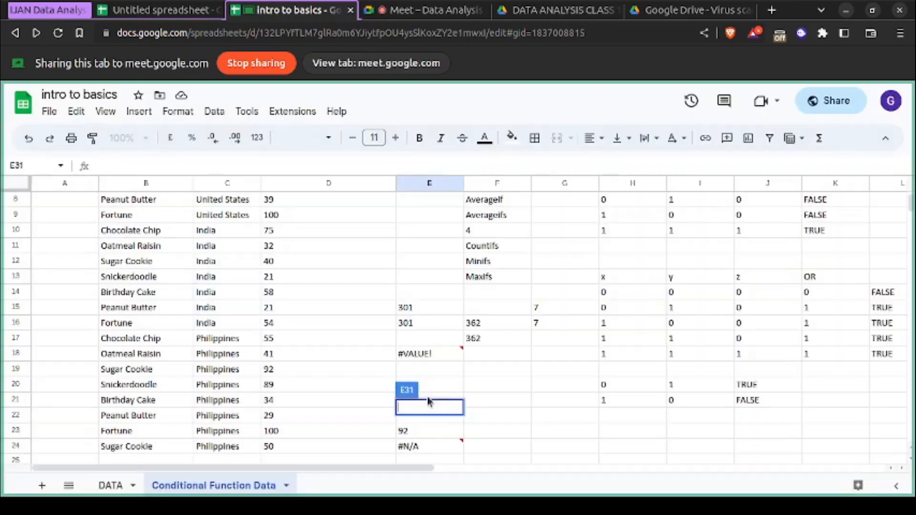
- Reopen the spreadsheet's sharing options and set general access to Restricted
left_click(843, 113)
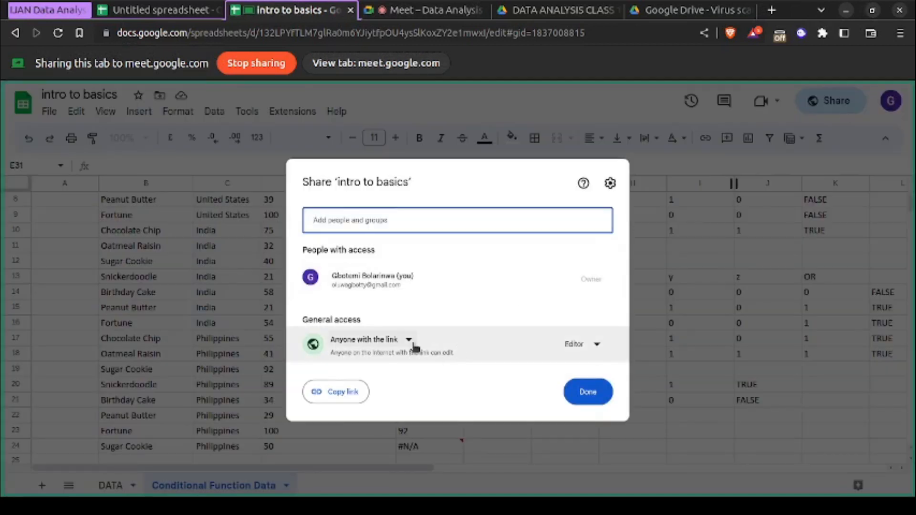
left_click(410, 341)
left_click(405, 367)
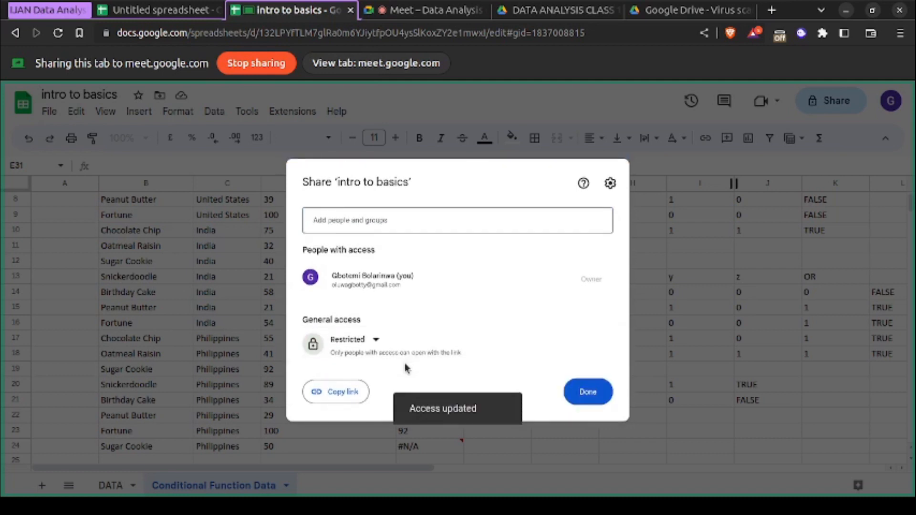
- Set general access to Anyone with the link with the Editor role
left_click(375, 341)
left_click(385, 400)
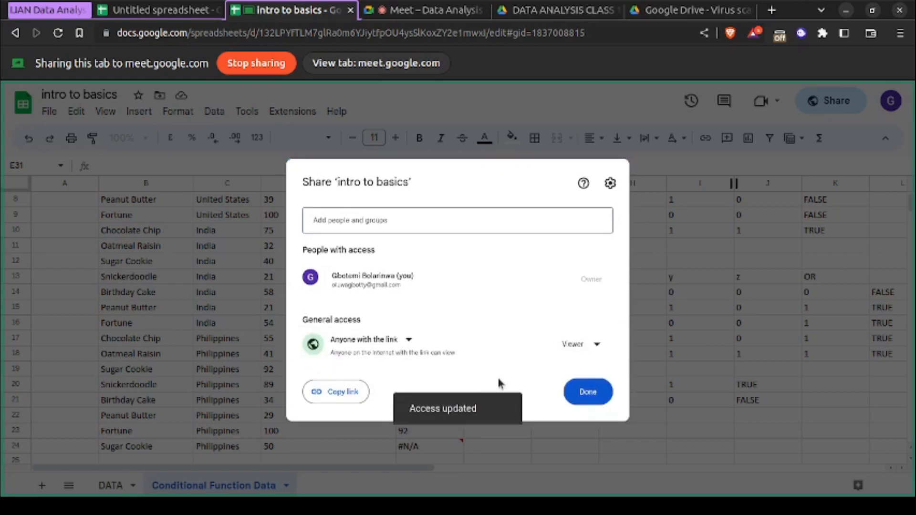
left_click(578, 347)
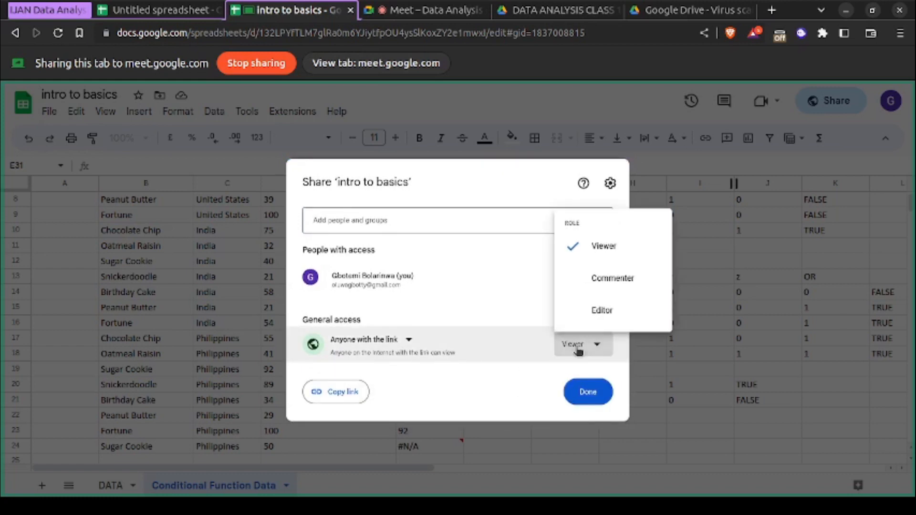
left_click(601, 312)
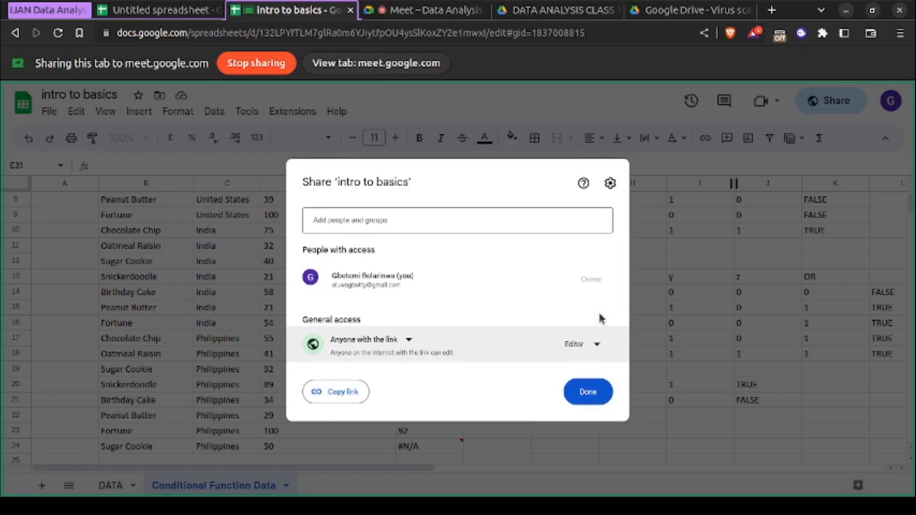
- Switch to the Google Meet call and open the in-call messages to find the participants' e-mail addresses
left_click(497, 226)
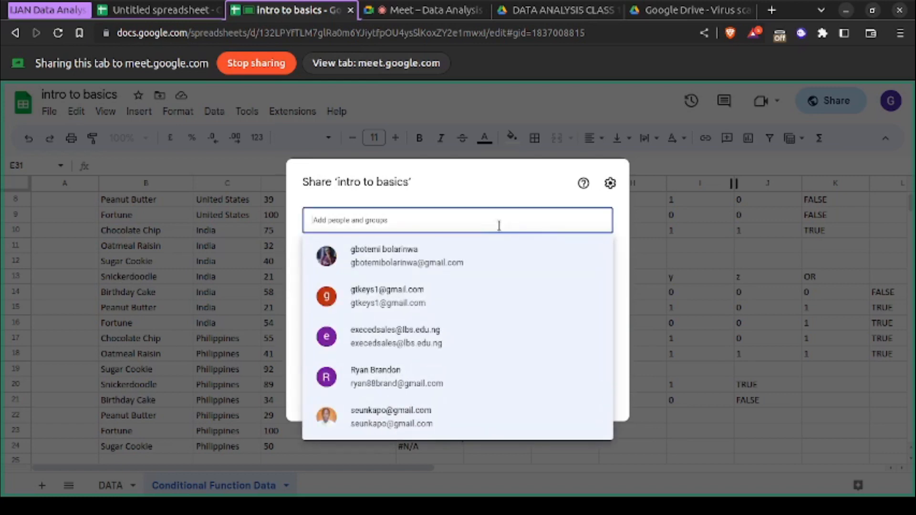
left_click(499, 225)
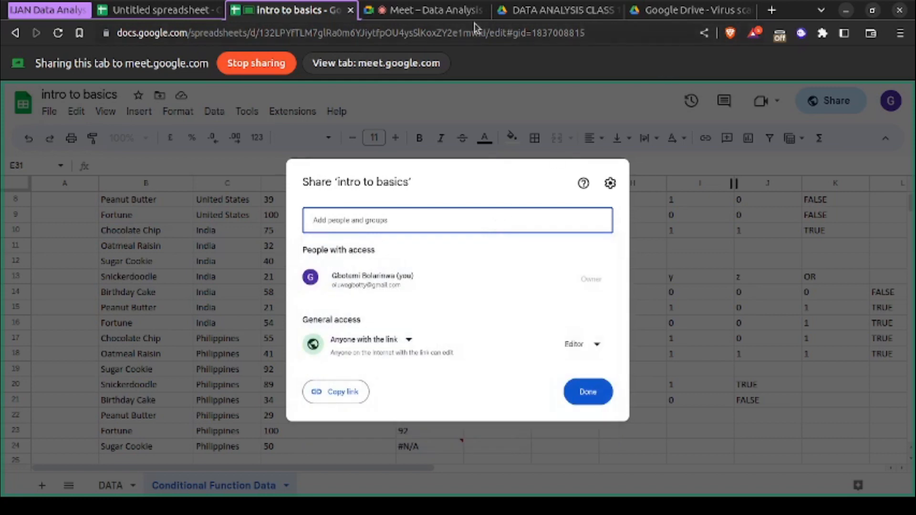
left_click(448, 15)
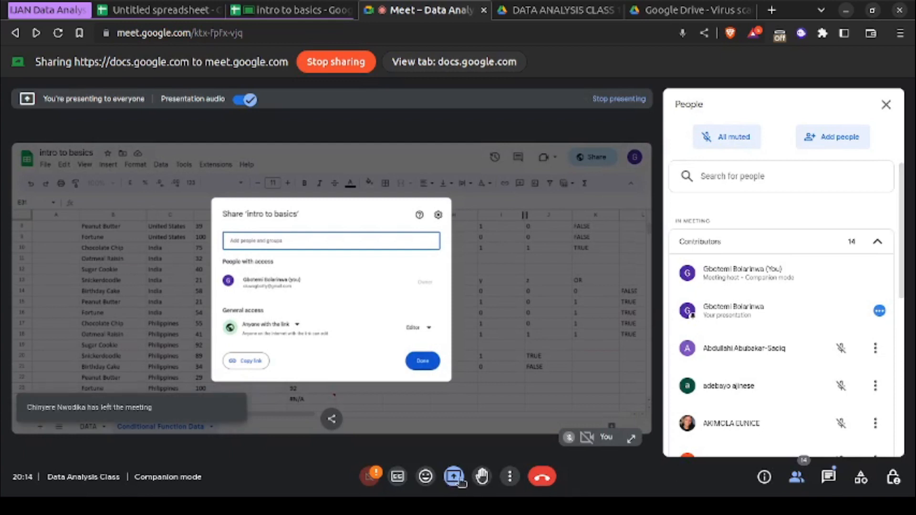
left_click(509, 476)
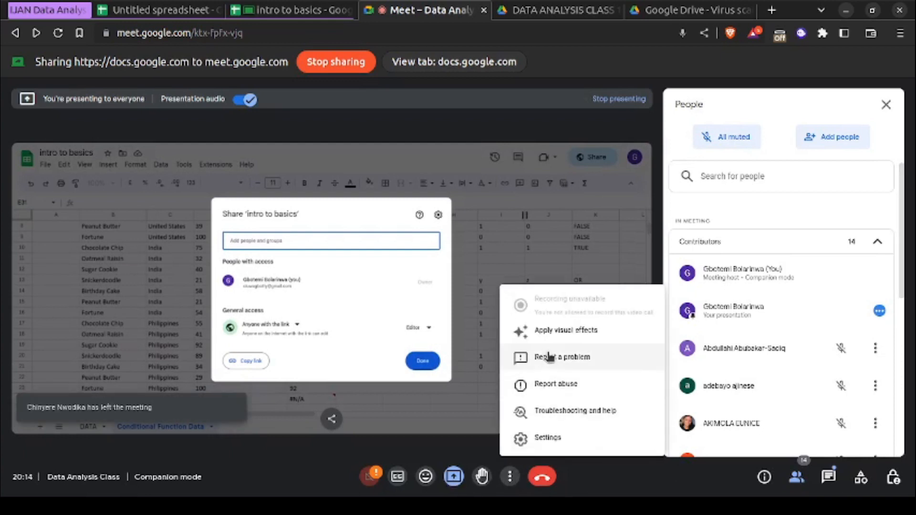
left_click(620, 486)
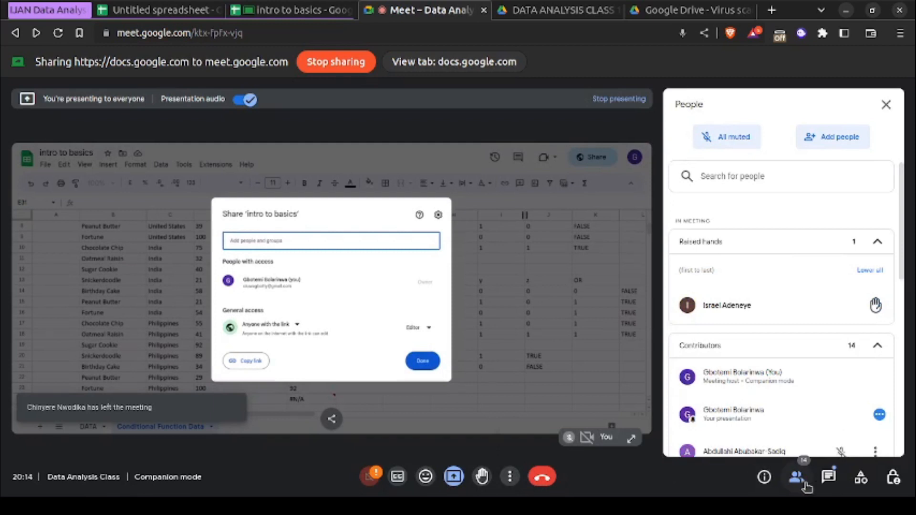
left_click(828, 477)
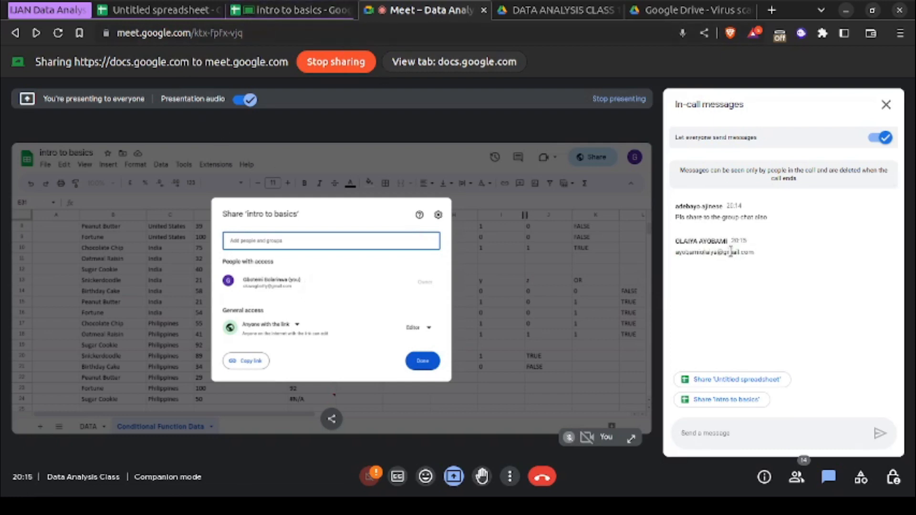
- Copy the first participant's e-mail address from the meeting chat and add it as an Editor recipient of "intro to basics"
triple_click(730, 251)
key("ctrl+c")
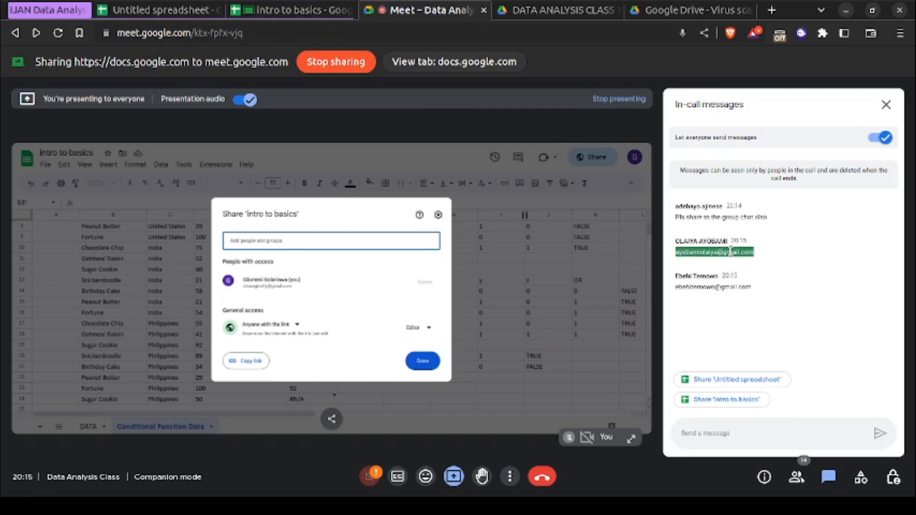
left_click(329, 13)
key("ctrl+v")
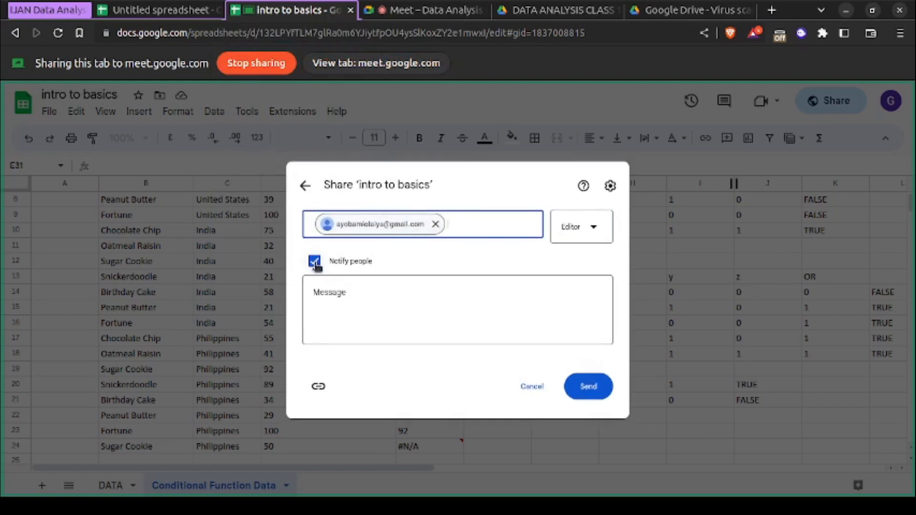
left_click(595, 227)
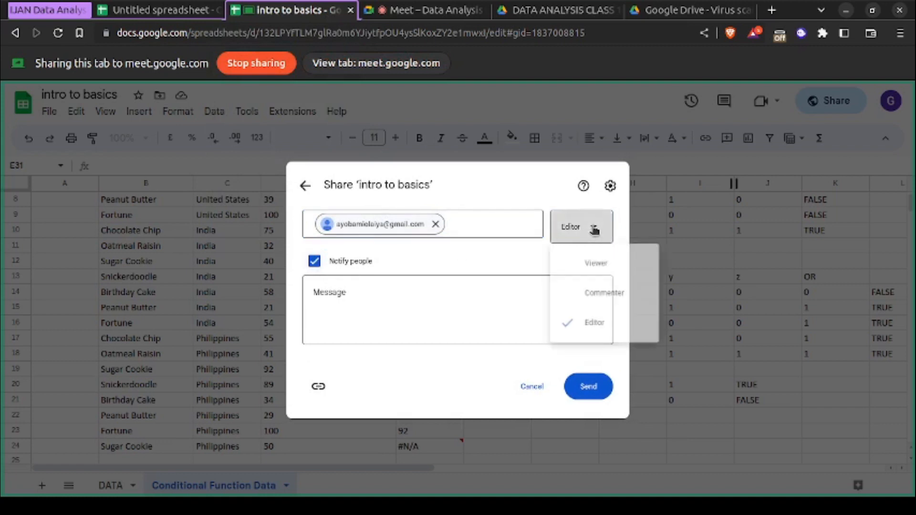
left_click(595, 227)
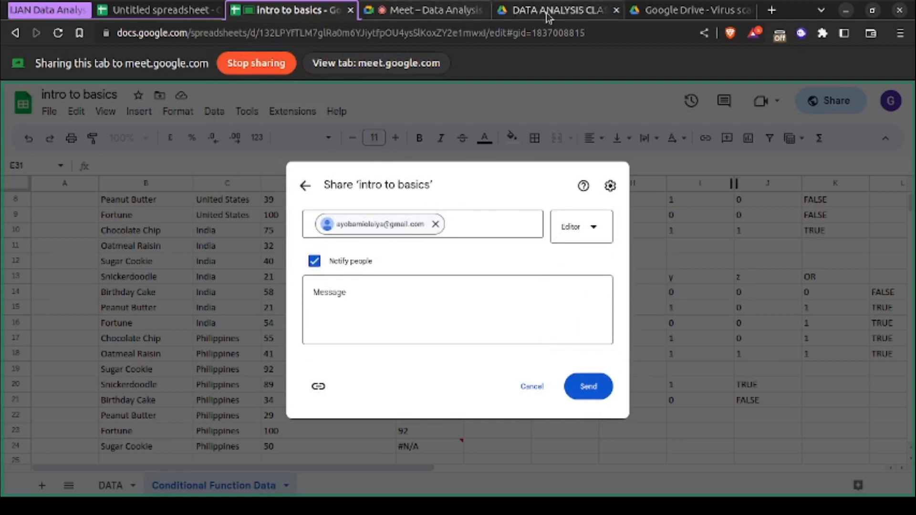
- Copy the second participant's e-mail address from the meeting chat into the spreadsheet's share recipients
left_click(579, 11)
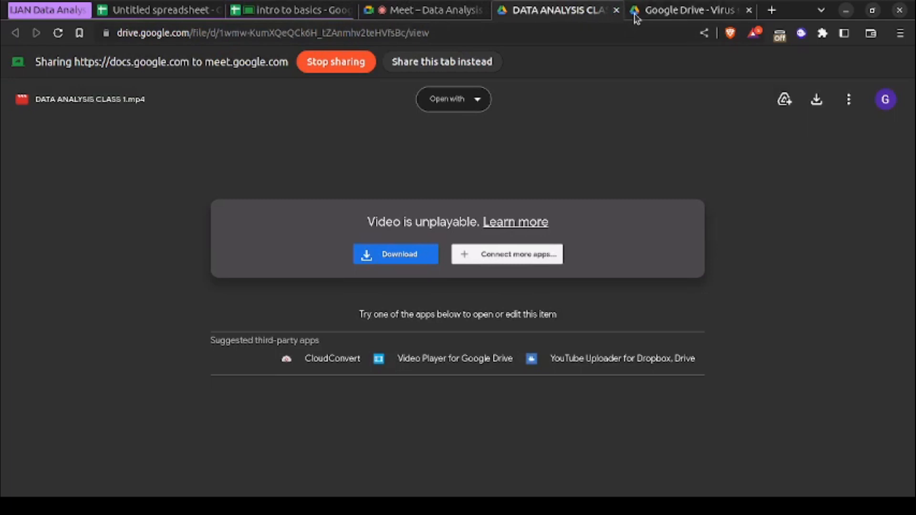
left_click(448, 13)
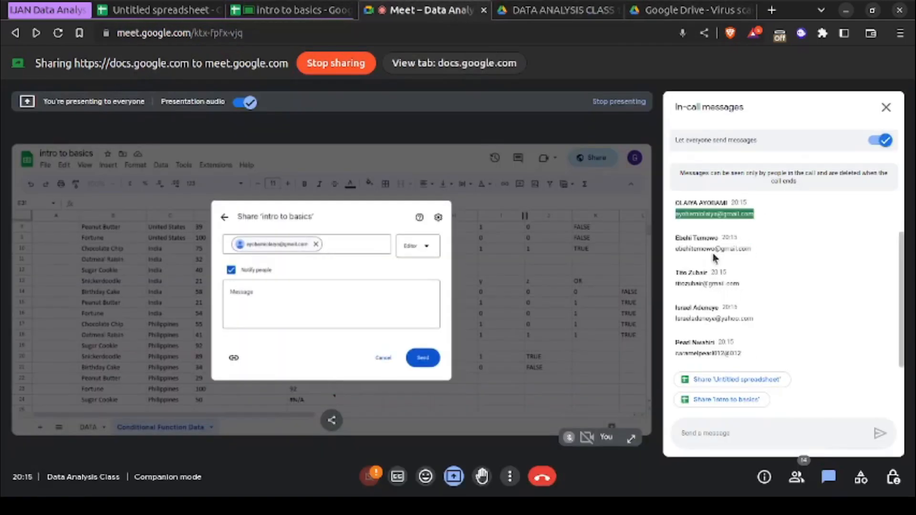
double_click(716, 250)
triple_click(716, 249)
key("ctrl+c")
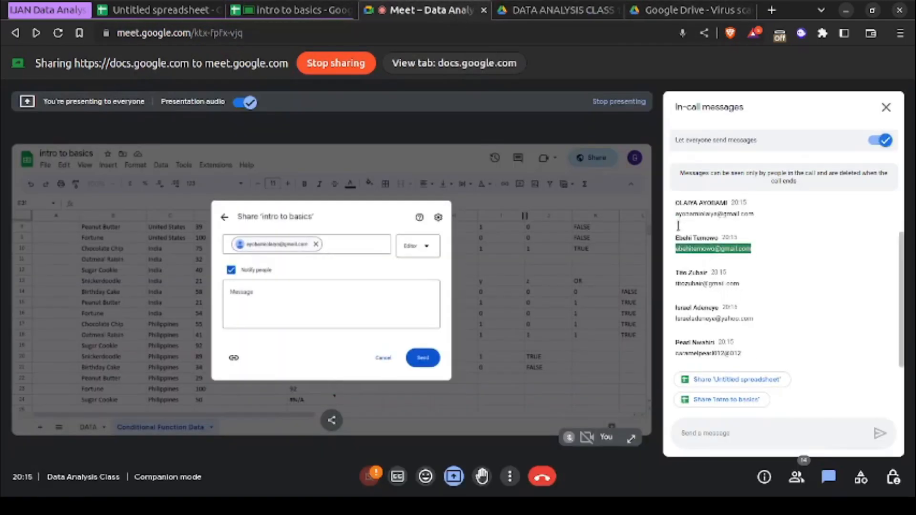
left_click(318, 19)
left_click(470, 228)
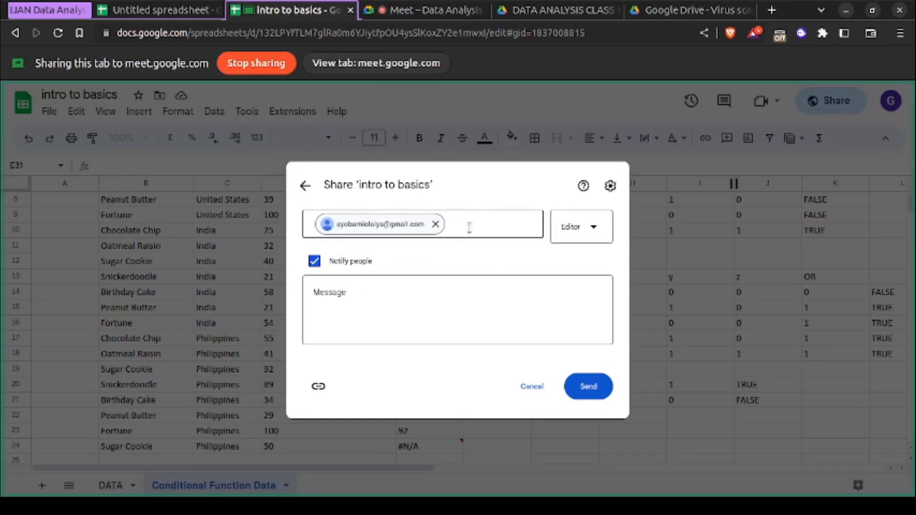
key("ctrl+v")
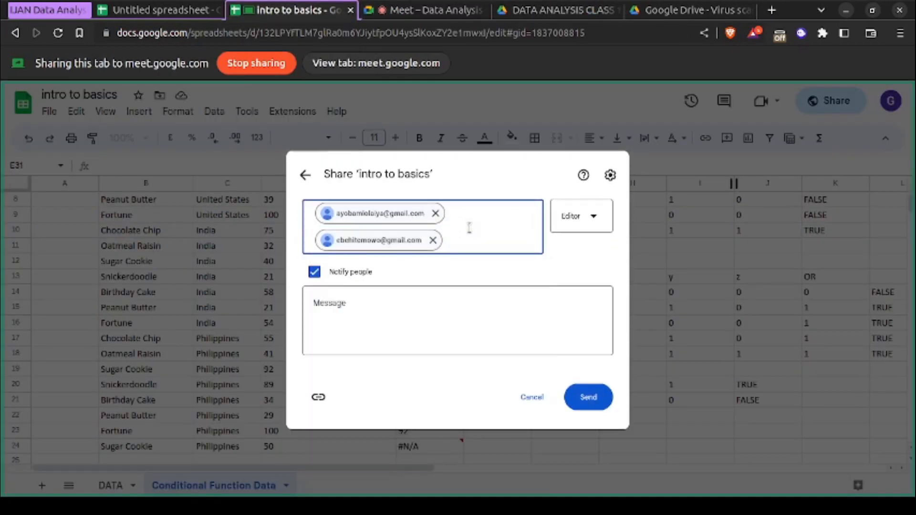
- Copy the third participant's e-mail address from the meeting chat and add it to the recipients of "intro to basics"
left_click(567, 12)
left_click(460, 10)
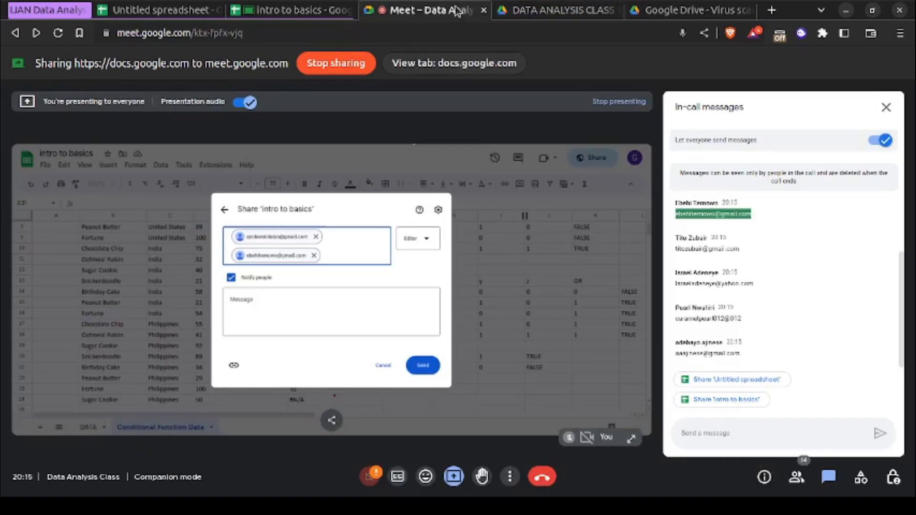
scroll(733, 284, "up", 2)
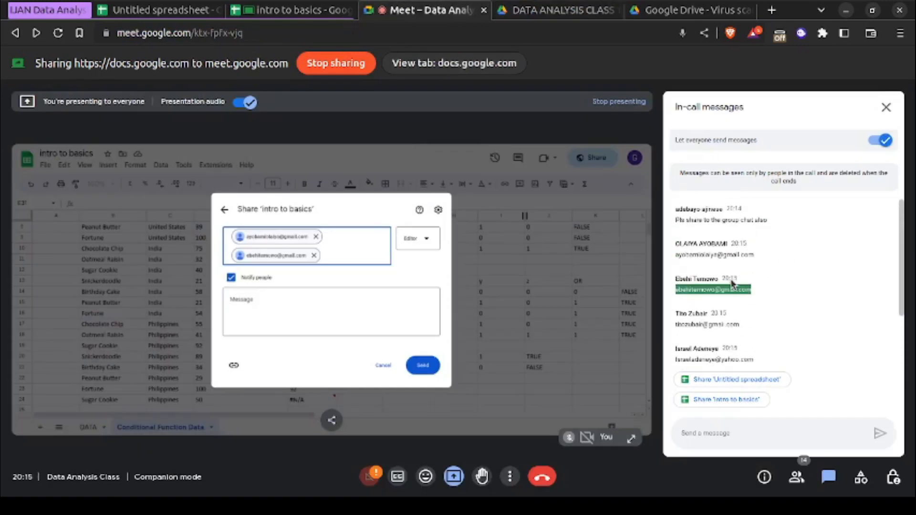
triple_click(697, 325)
left_click(698, 325)
triple_click(699, 323)
key("ctrl+c")
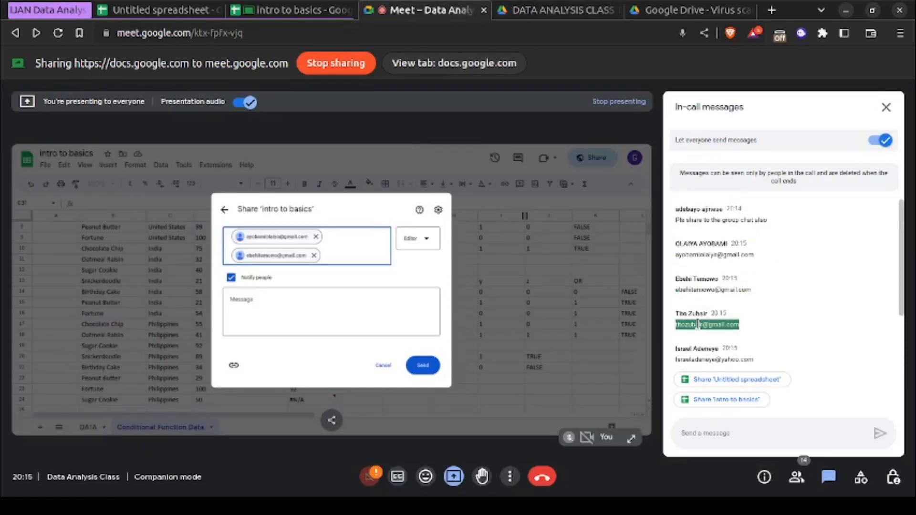
left_click(305, 11)
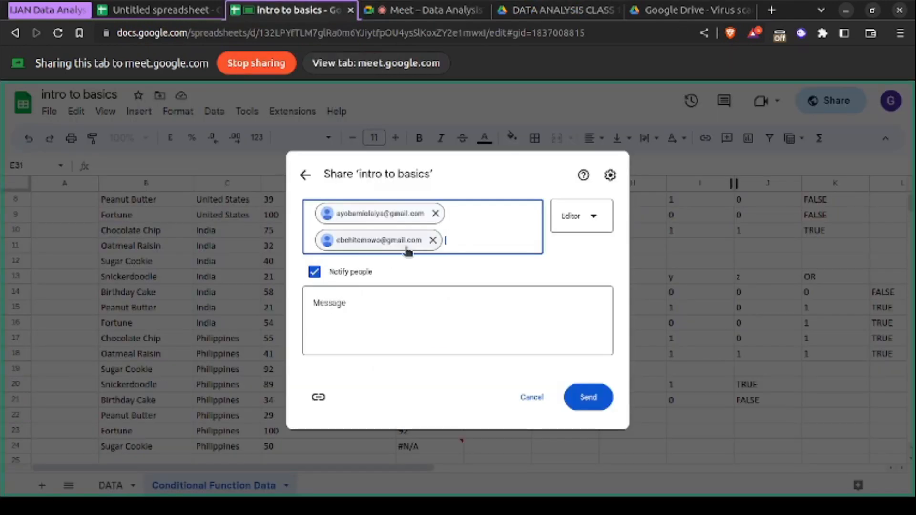
key("ctrl+v")
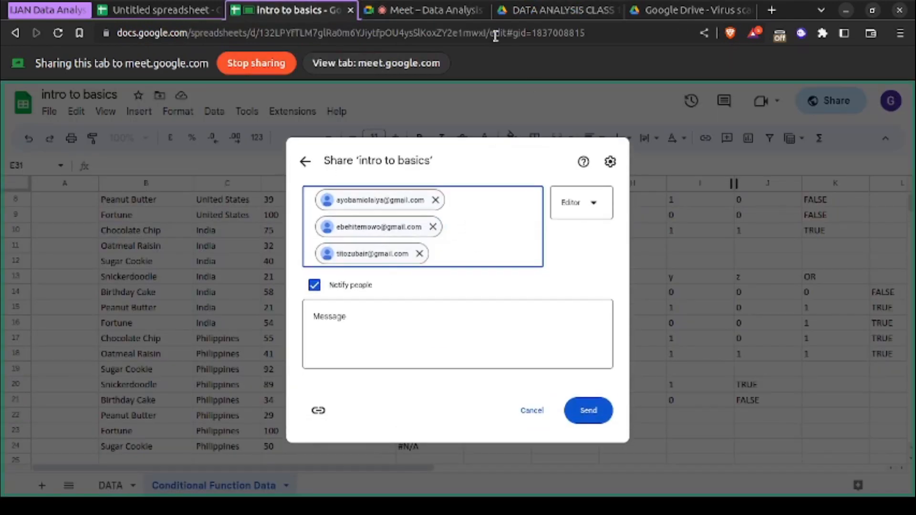
- Add the fourth participant's e-mail address from the meeting chat as another Editor recipient of the spreadsheet
left_click(454, 15)
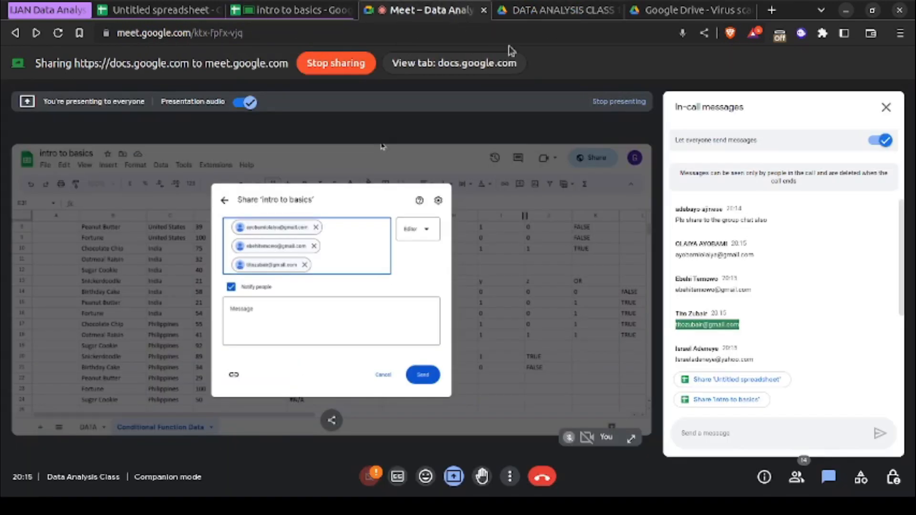
triple_click(706, 359)
key("ctrl+c")
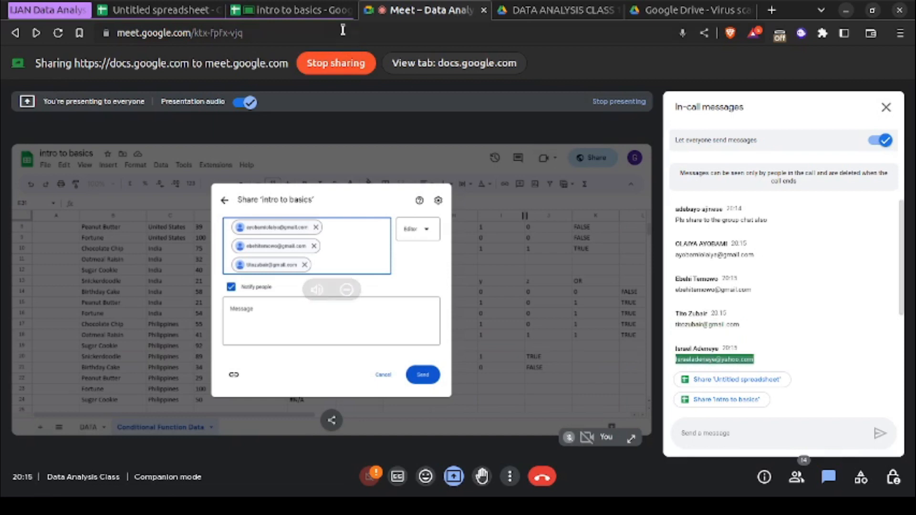
left_click(291, 10)
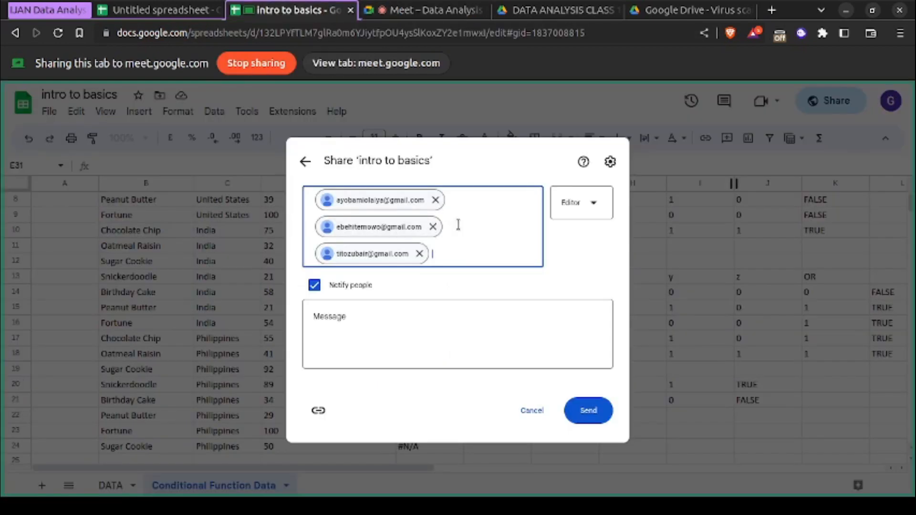
key("ctrl+v")
- Copy the fifth participant's first posted, incomplete e-mail address from the meeting chat into the recipient field
left_click(458, 11)
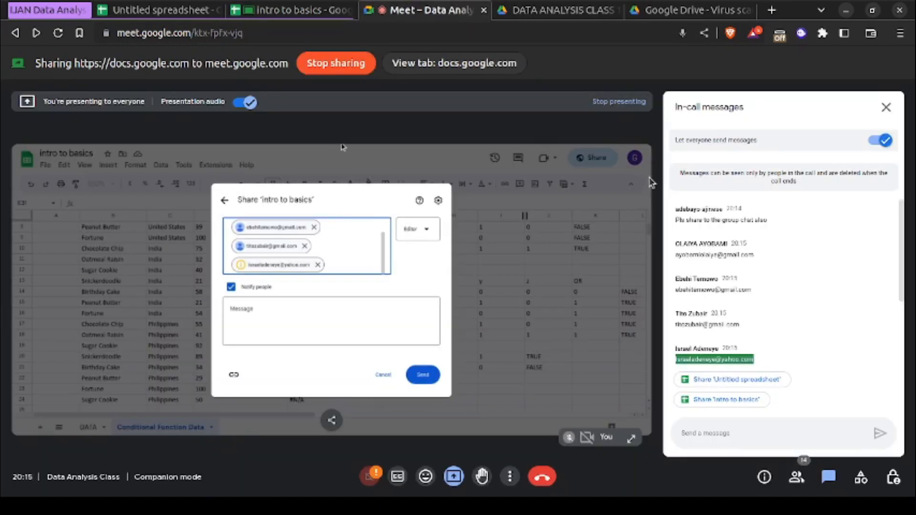
left_click_drag(675, 283, 742, 283)
key("ctrl+c")
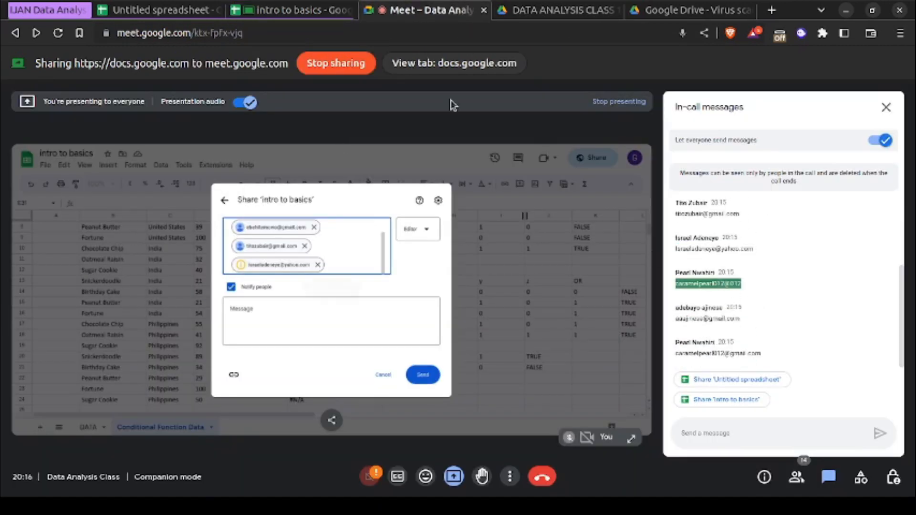
left_click(325, 10)
key("ctrl+v")
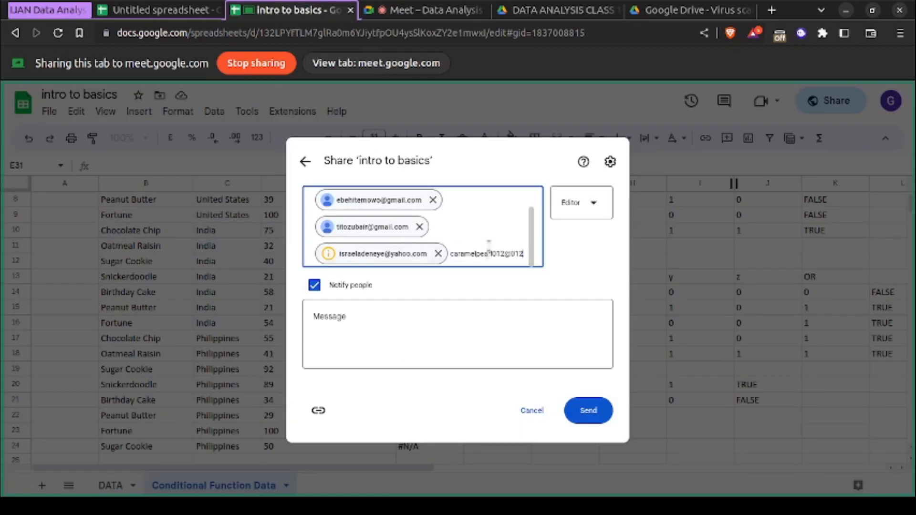
- Copy the sixth participant's e-mail address from the meeting chat and return to the spreadsheet's share dialog
left_click(466, 12)
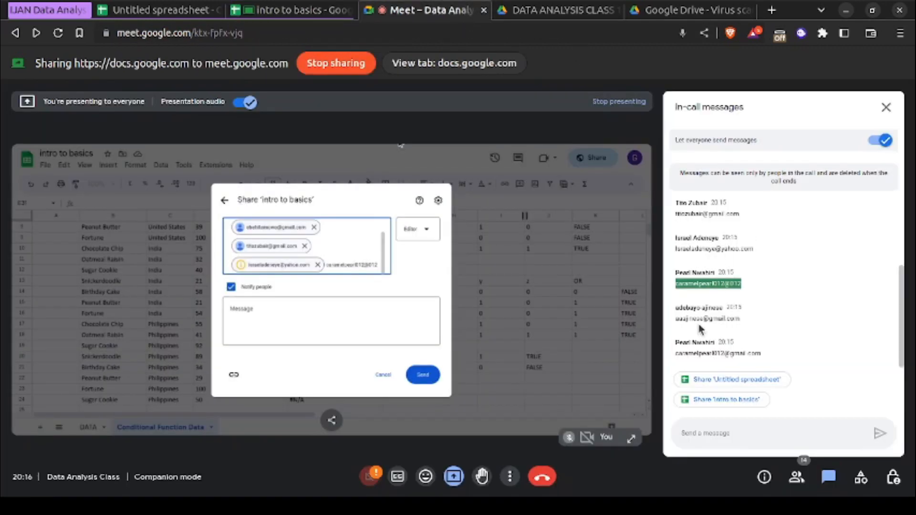
left_click_drag(675, 318, 740, 318)
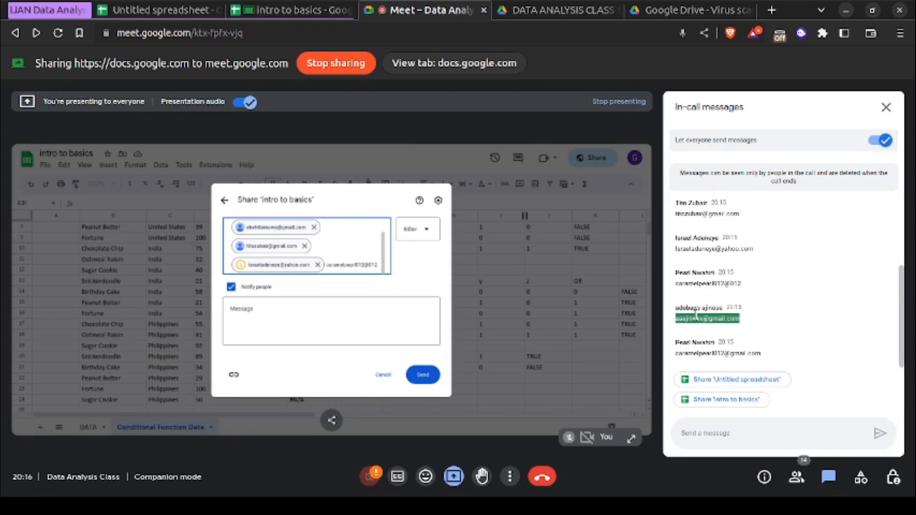
left_click(454, 63)
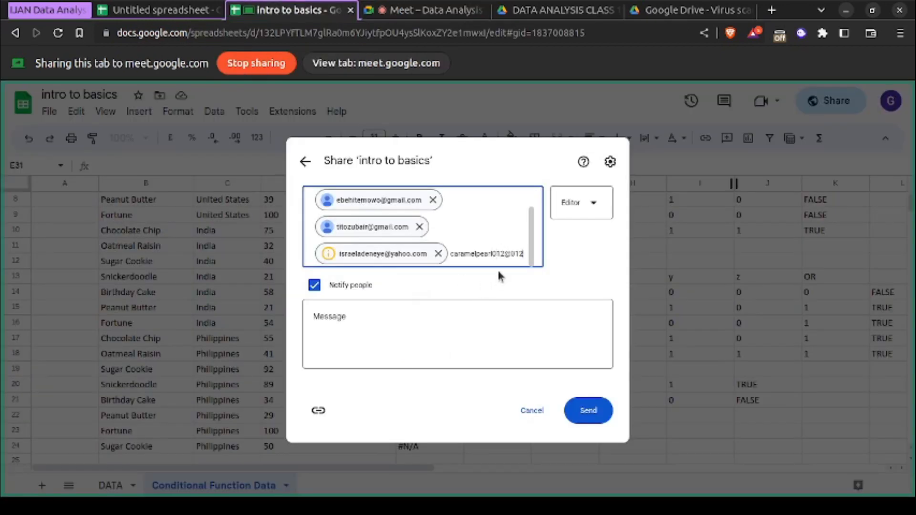
- Correct the pending fifth address's domain to gmail.com, add it as a recipient, and paste the copied sixth address after it
key("BackSpace")
key("BackSpace")
key("BackSpace")
type("gmail.com")
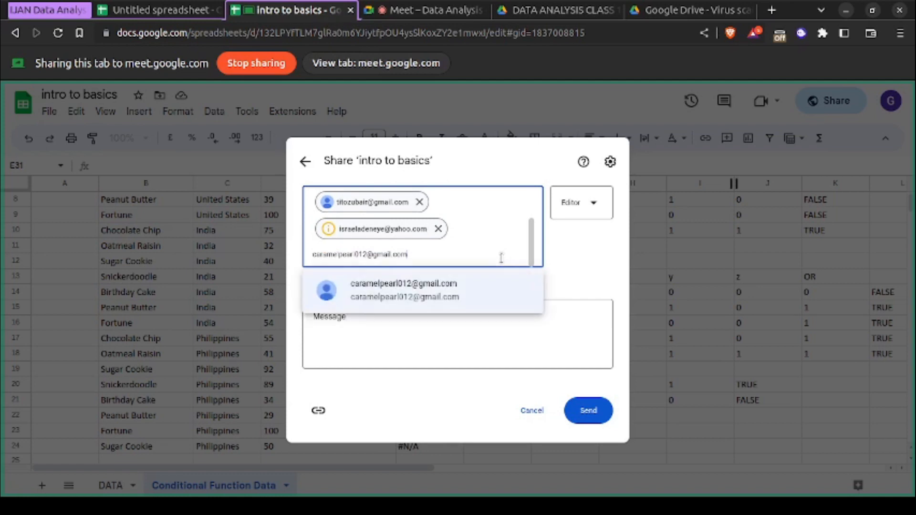
key("Return")
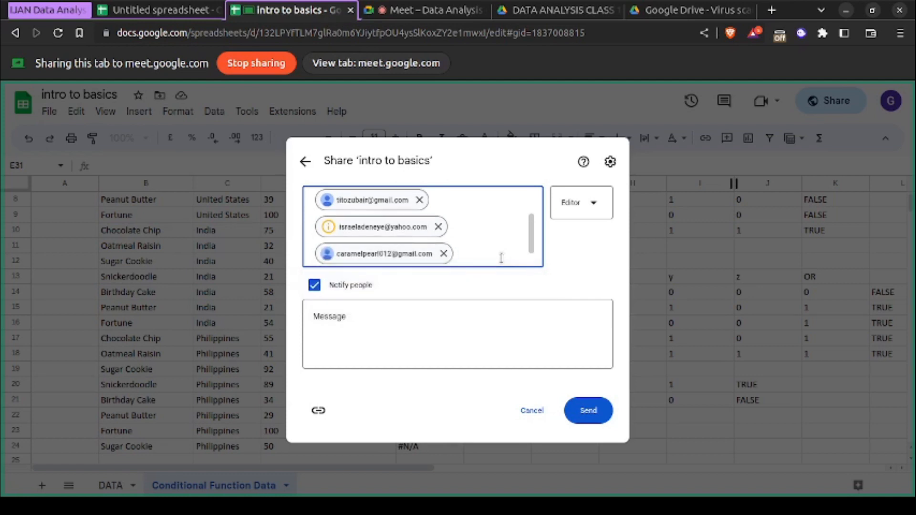
key("ctrl+v")
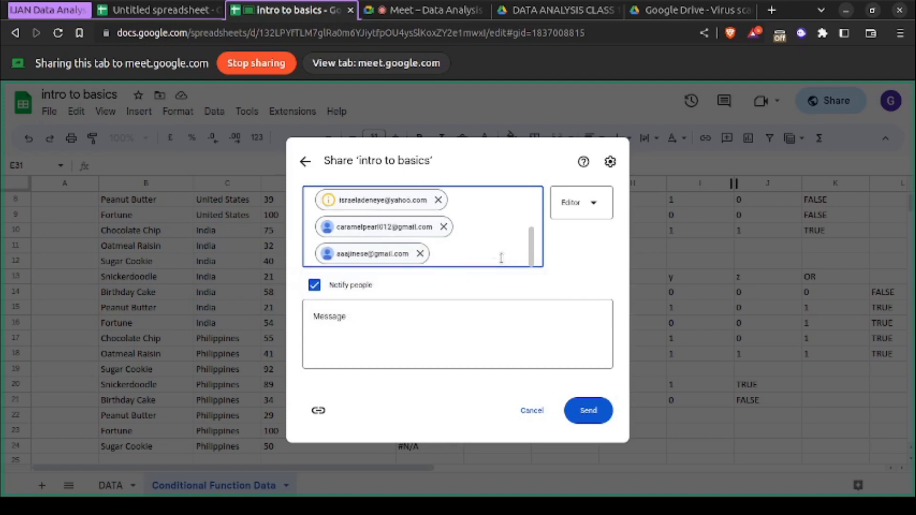
- Copy the seventh participant's e-mail address from the meeting chat into the share recipients, admitting the person waiting to join the call
left_click(422, 10)
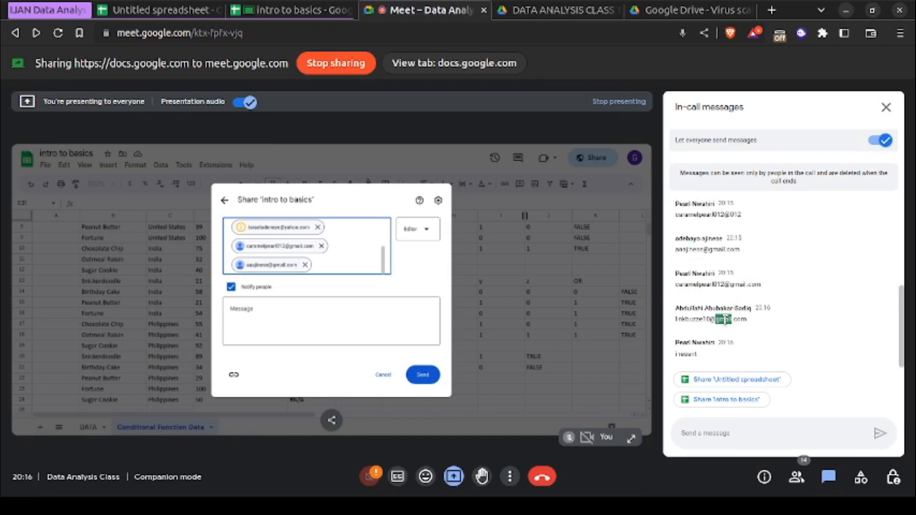
triple_click(725, 320)
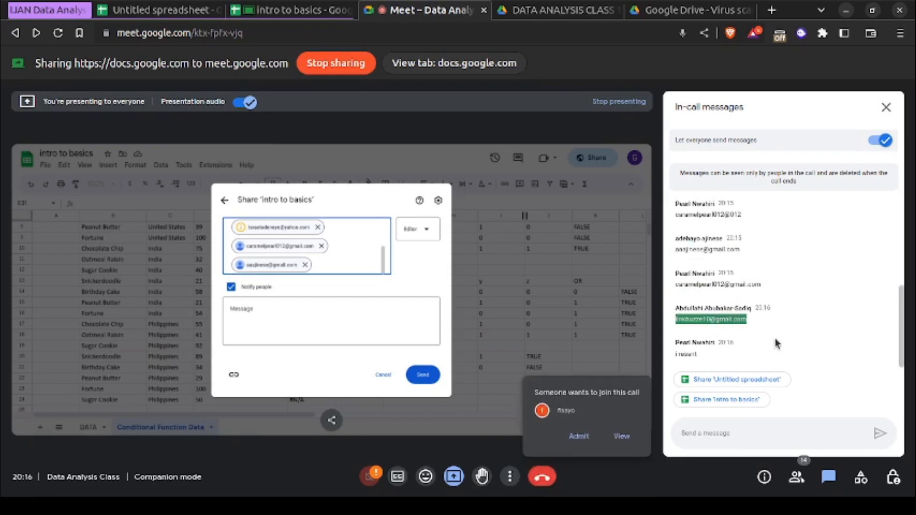
left_click(579, 436)
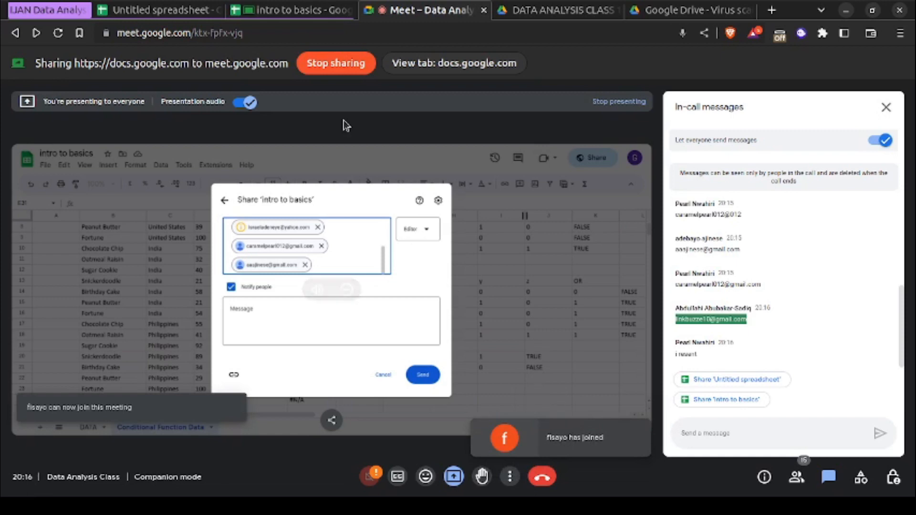
left_click(291, 10)
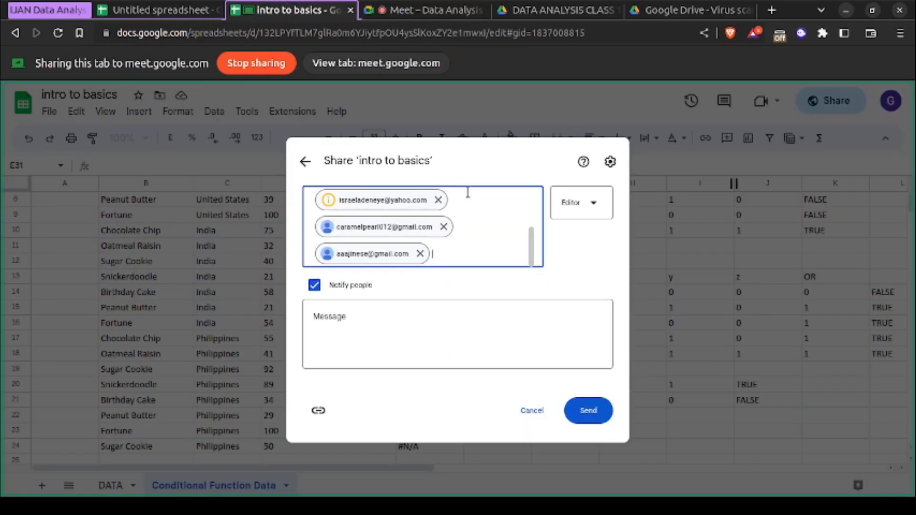
key("ctrl+v")
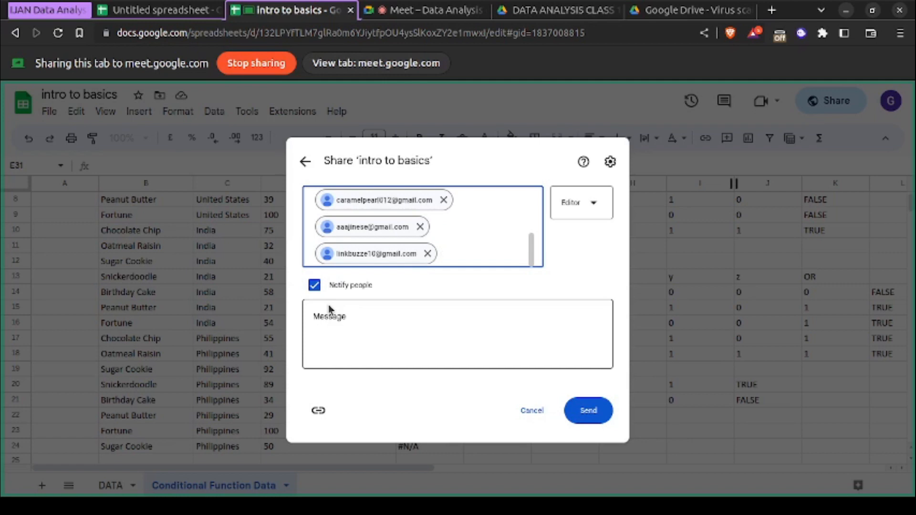
- Send the Editor invitations with notification and agree to share with the address that has no Google Account
left_click(584, 420)
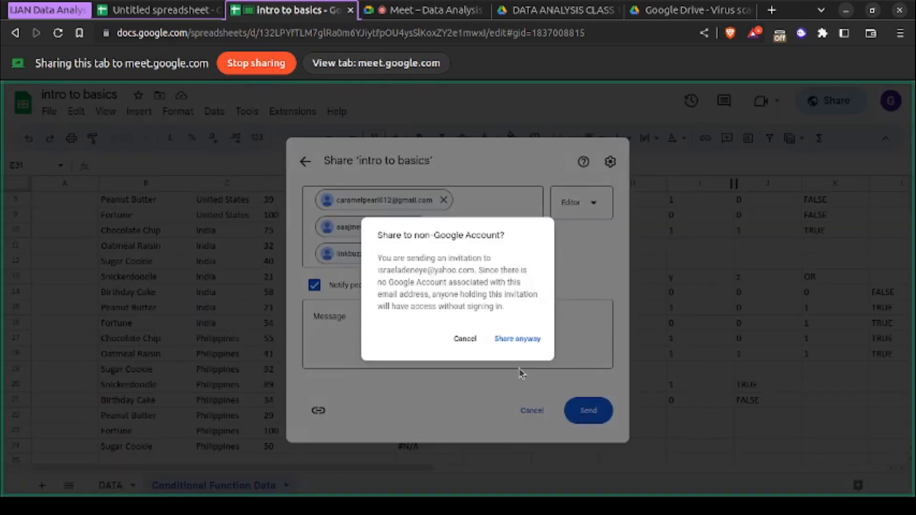
left_click(515, 340)
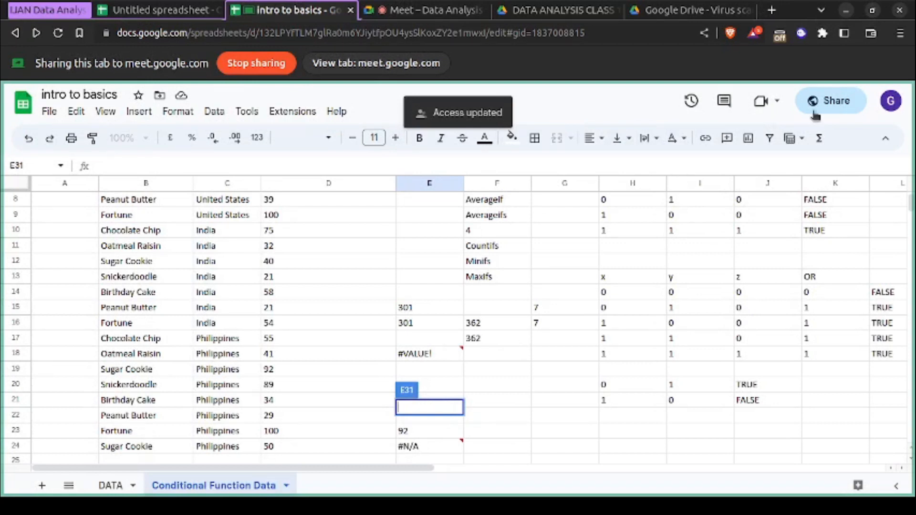
- Reopen the sharing settings of "intro to basics", check the general access options, and copy the spreadsheet's link
left_click(815, 109)
scroll(465, 307, "down", 8)
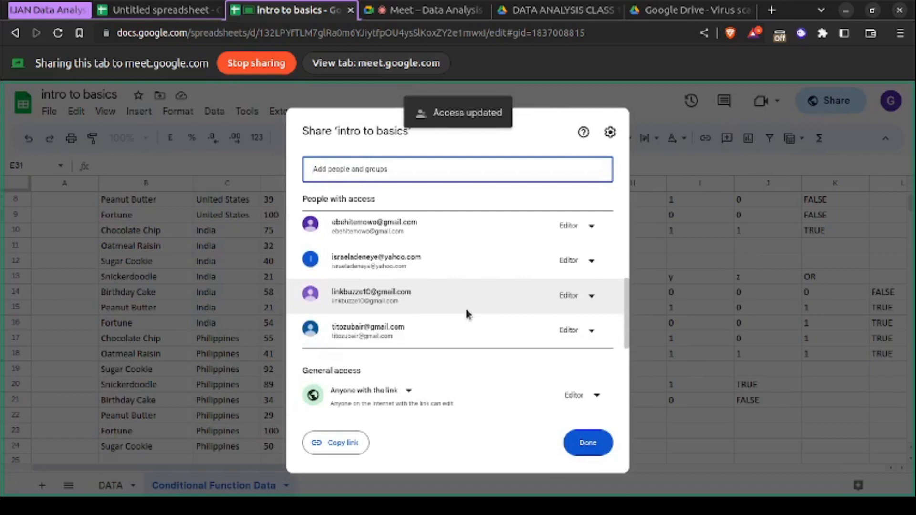
left_click(408, 392)
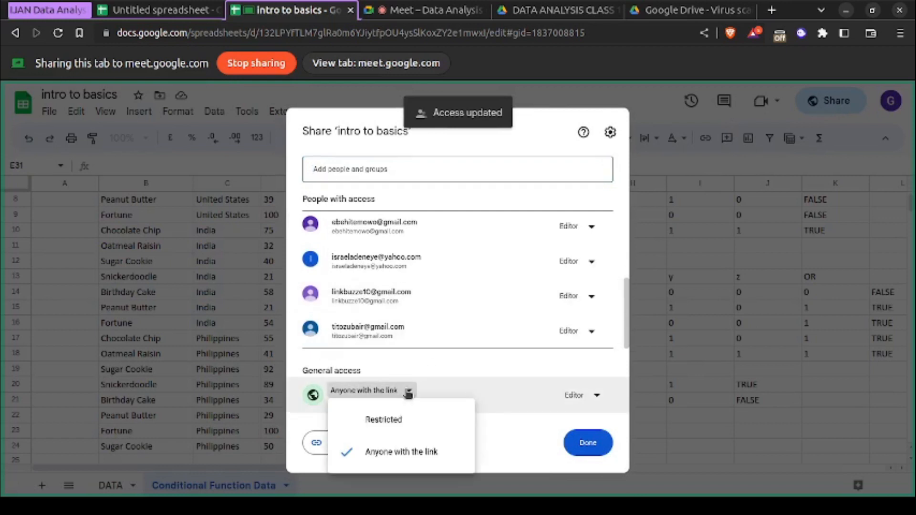
left_click(408, 392)
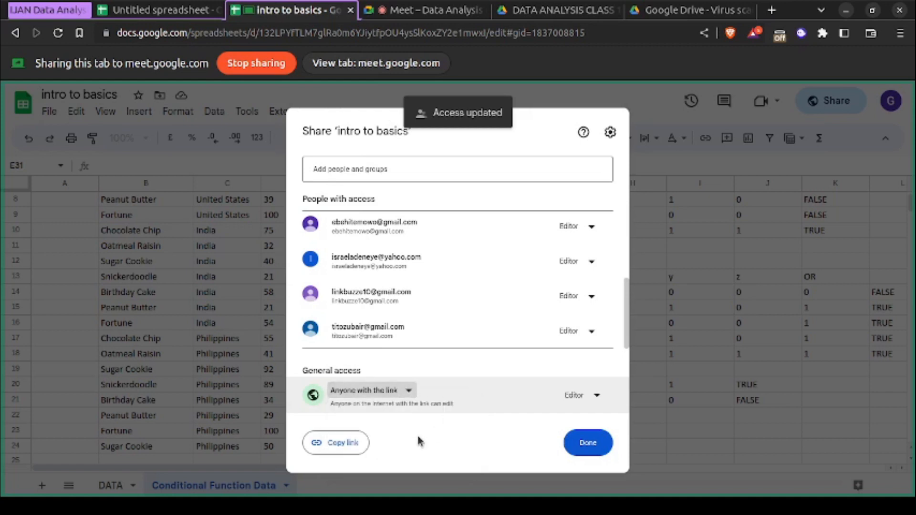
left_click(352, 444)
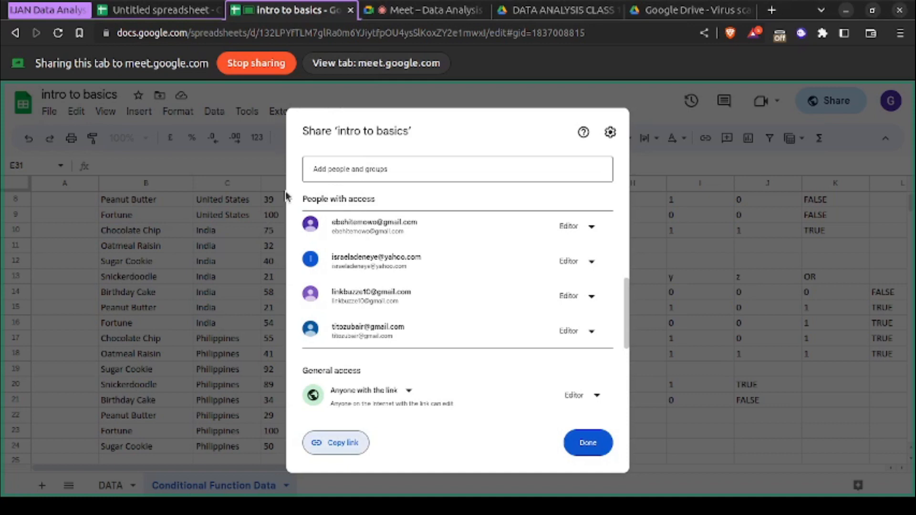
- Review the people with access to "intro to basics" and their roles, and close the sharing settings
scroll(406, 252, "up", 5)
scroll(406, 252, "down", 5)
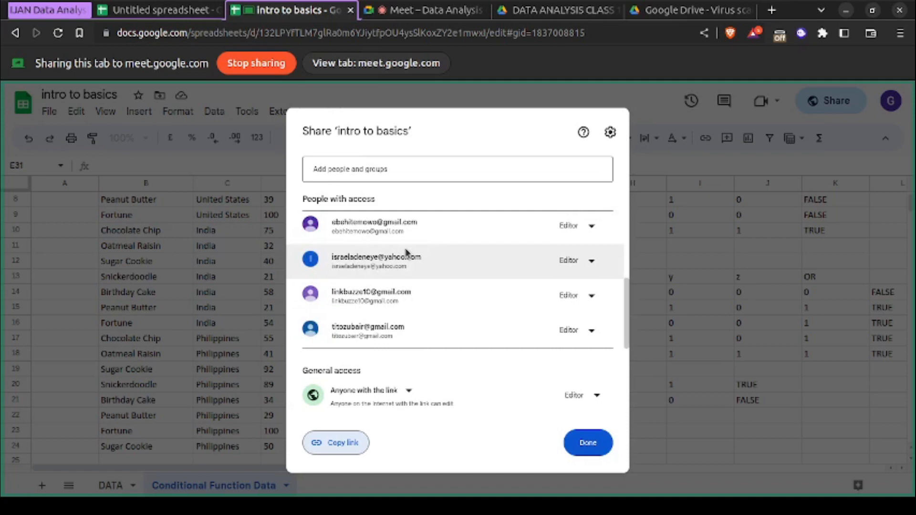
scroll(406, 252, "up", 5)
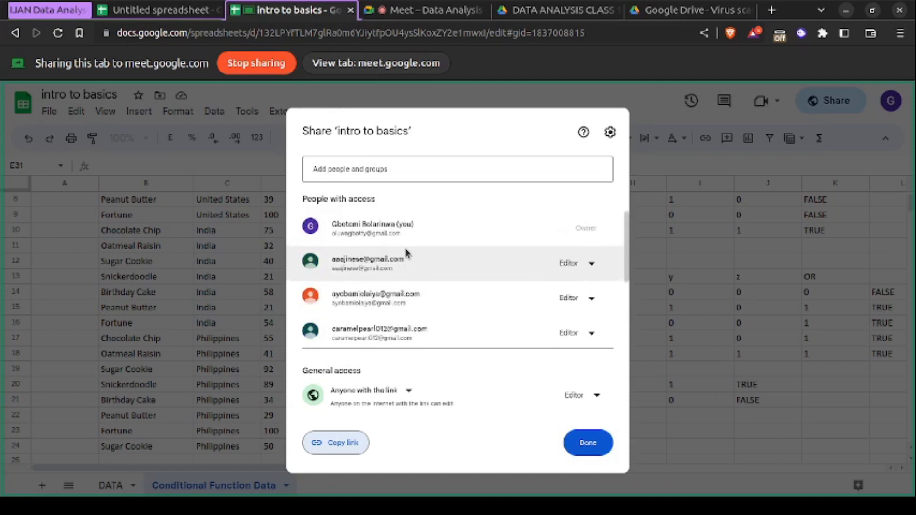
scroll(392, 315, "down", 3)
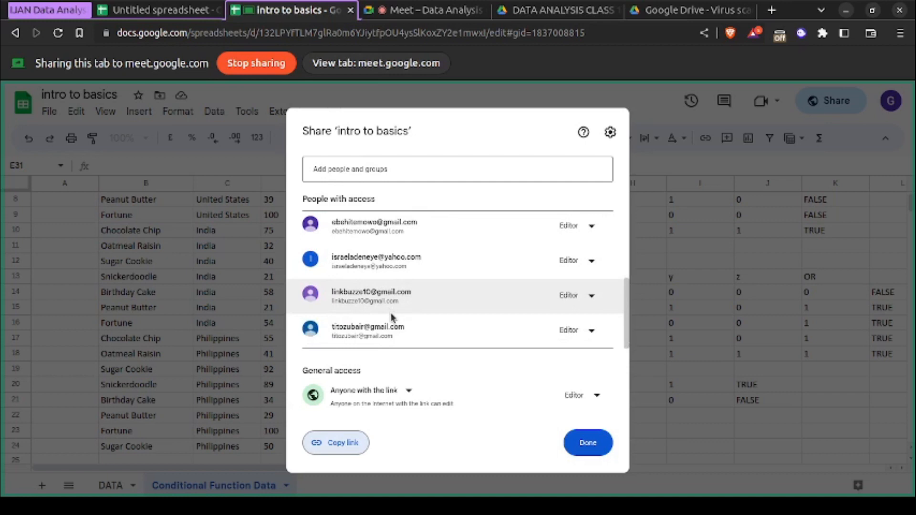
scroll(408, 284, "up", 3)
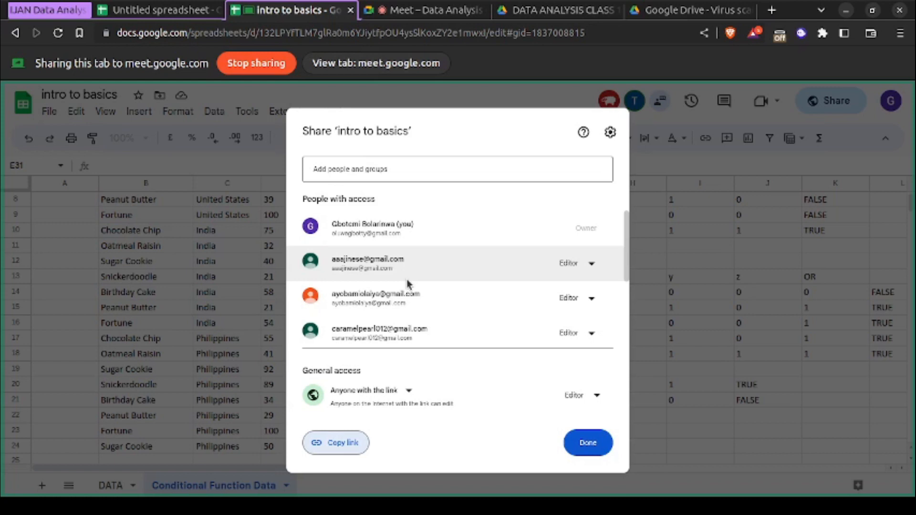
scroll(408, 283, "down", 3)
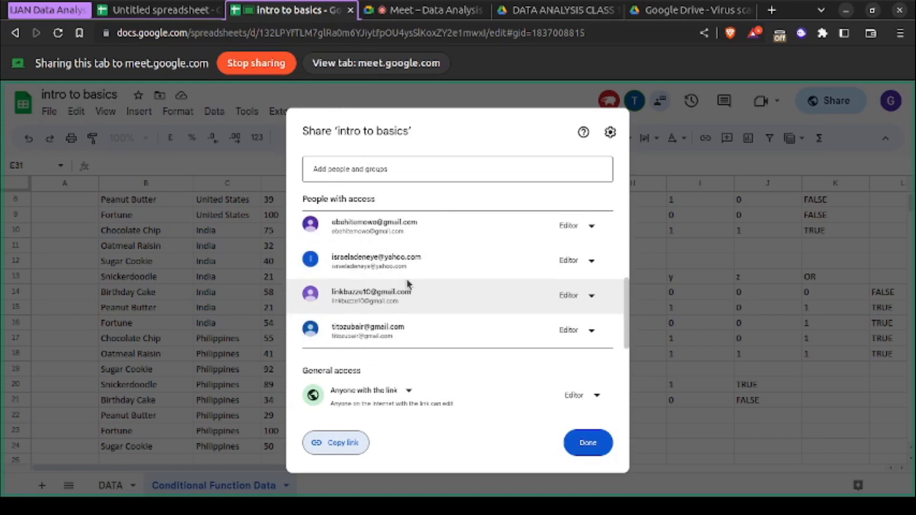
scroll(407, 284, "up", 3)
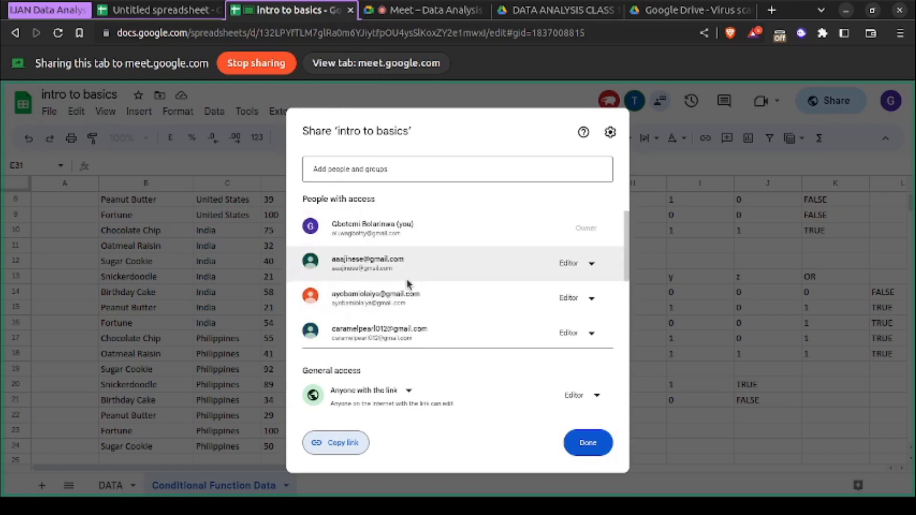
left_click(588, 452)
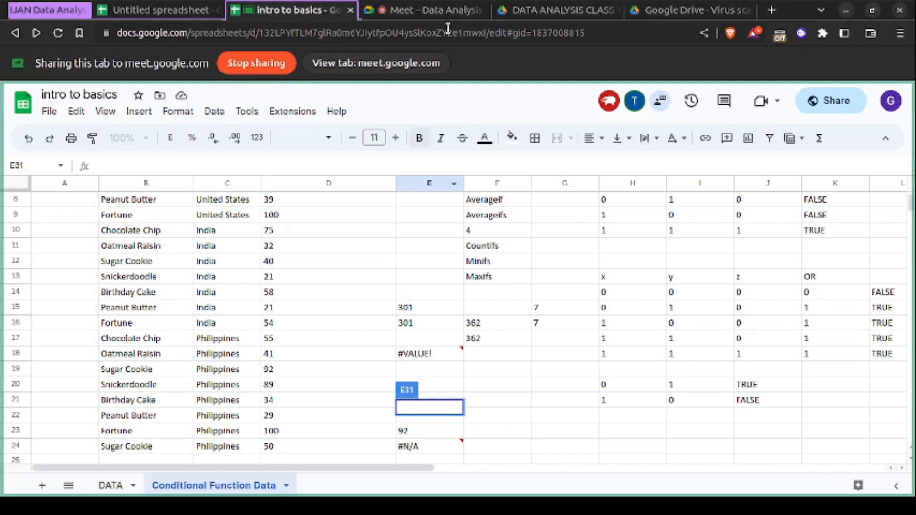
- Check the Google Meet call, return to "intro to basics", and review and close its sharing settings
left_click(448, 11)
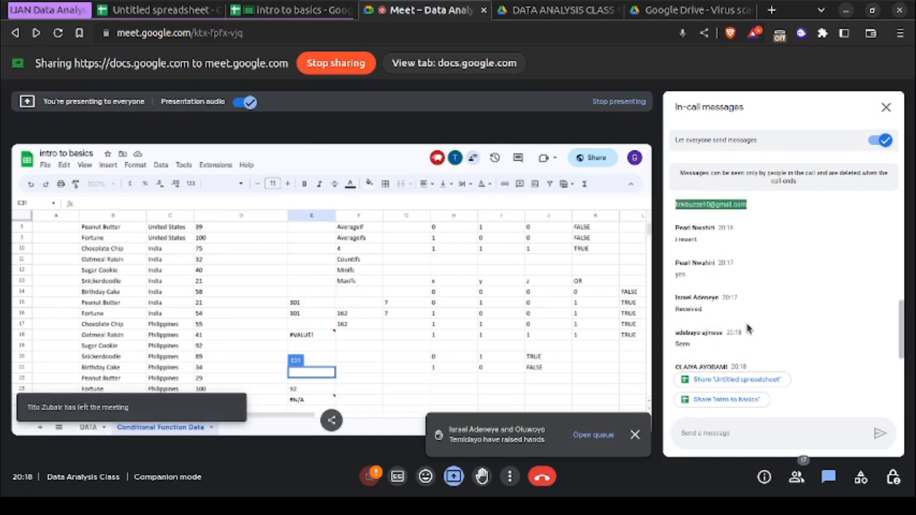
left_click(302, 11)
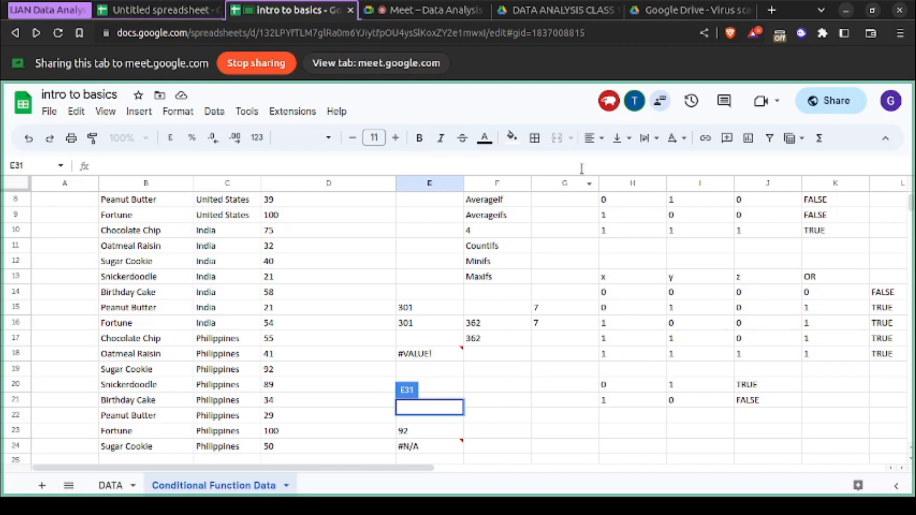
left_click(809, 111)
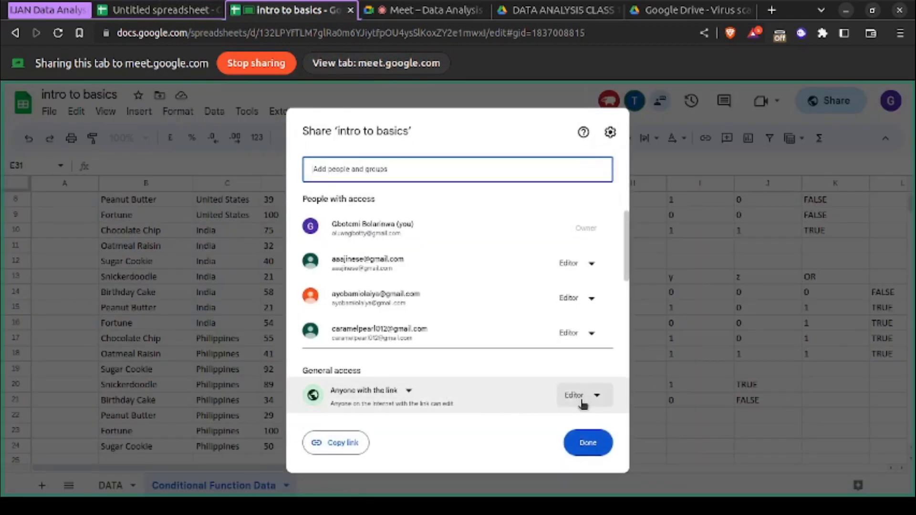
left_click(585, 438)
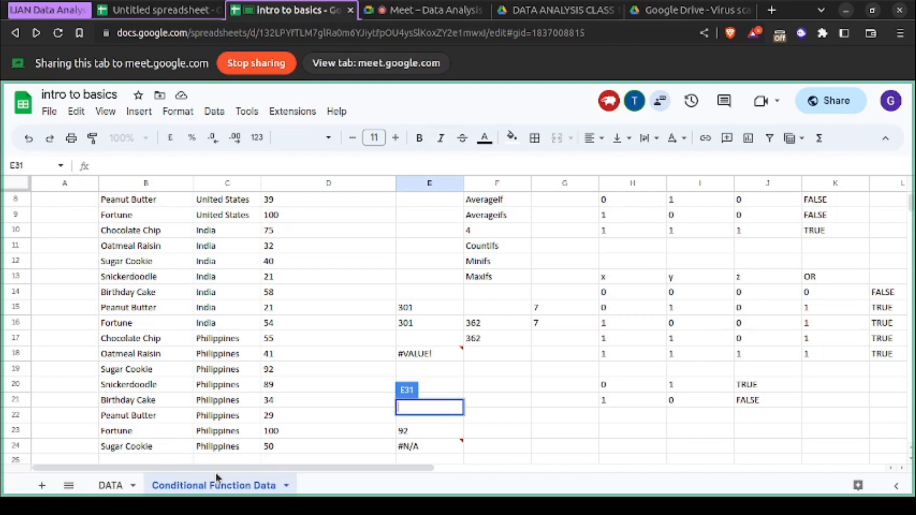
- Duplicate the "Conditional Function Data" sheet within the "intro to basics" spreadsheet
left_click(69, 486)
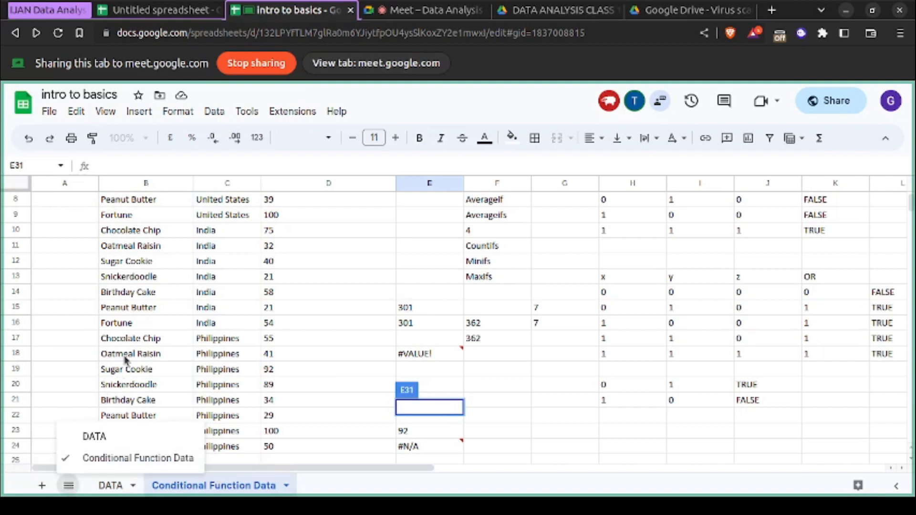
left_click(70, 491)
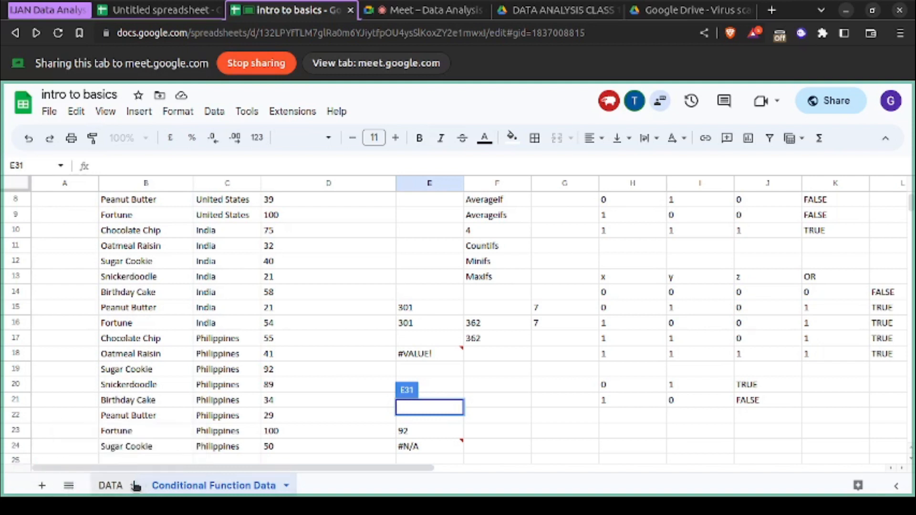
right_click(266, 492)
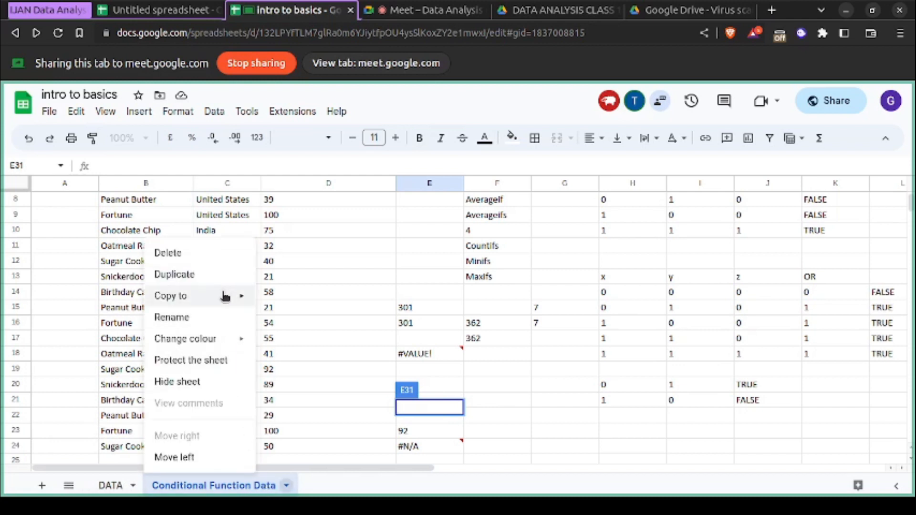
mouse_move(225, 296)
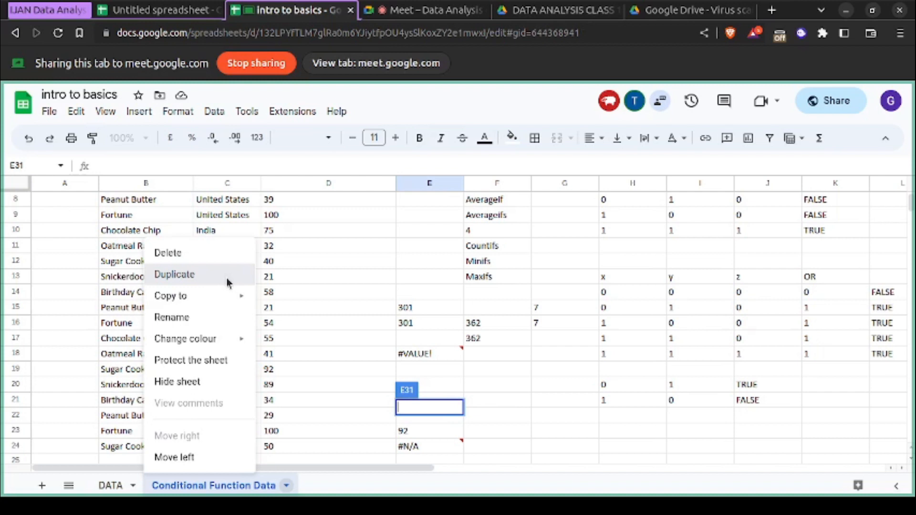
left_click(228, 281)
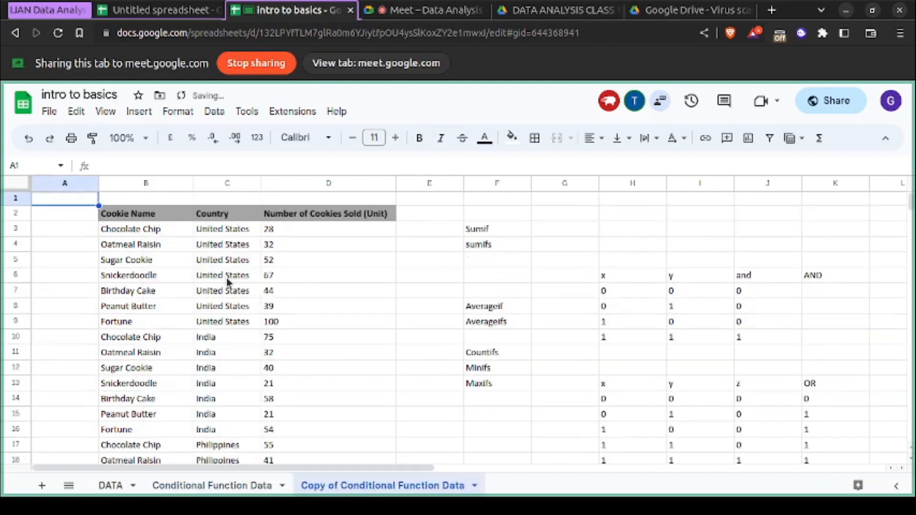
- Rename the duplicated sheet with the instructor's first name, and compare it with the original "Conditional Function Data" sheet
double_click(353, 485)
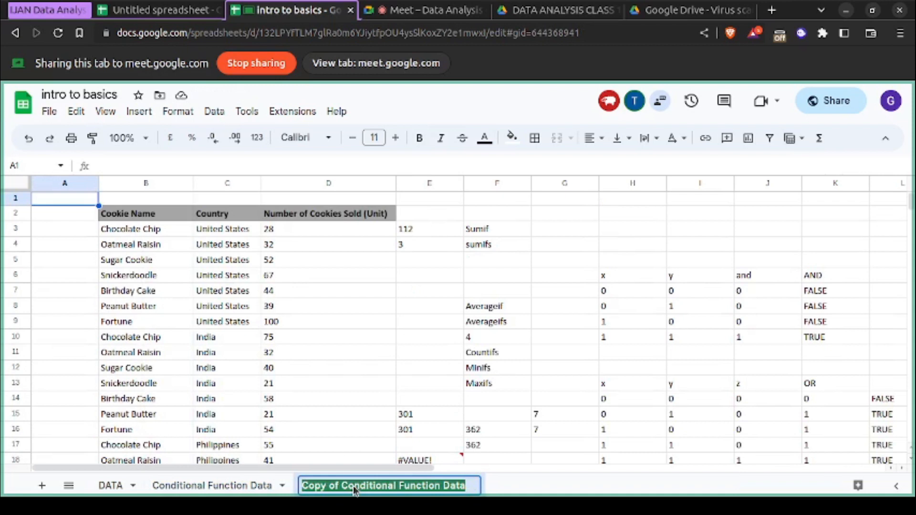
type("gbotemi")
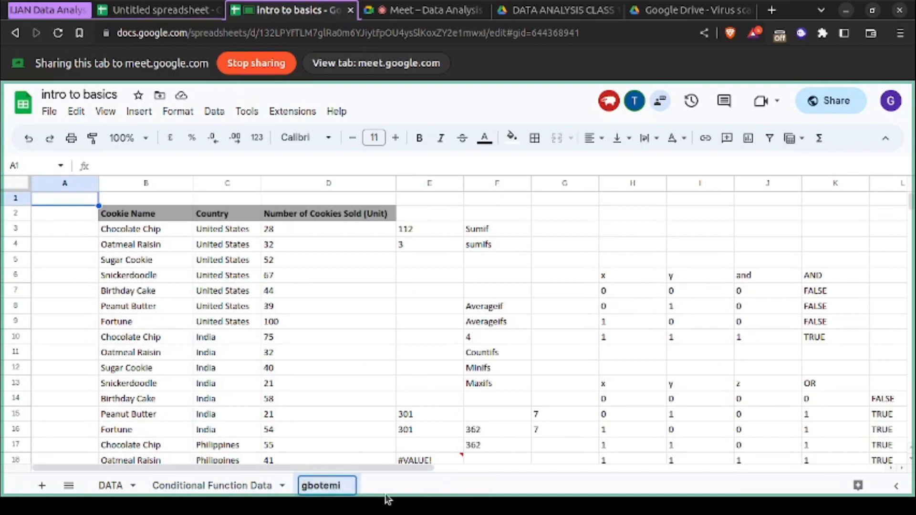
key("Return")
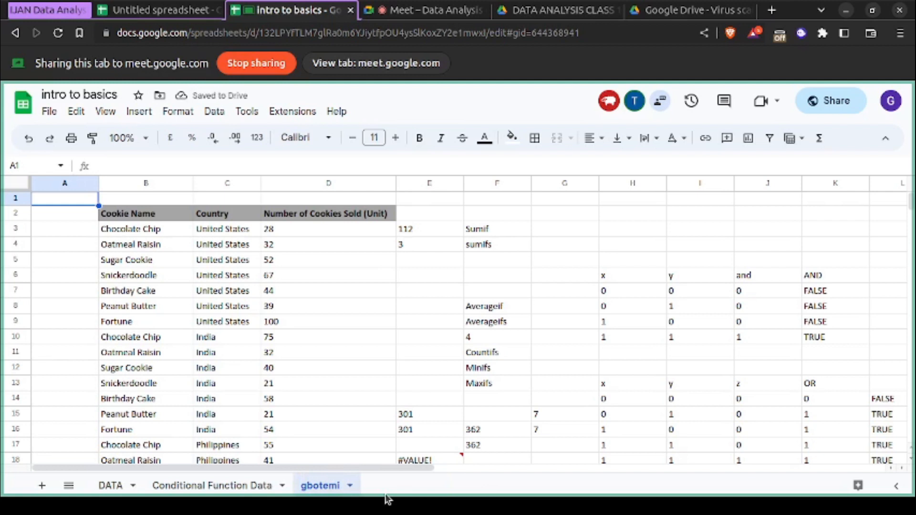
left_click(241, 485)
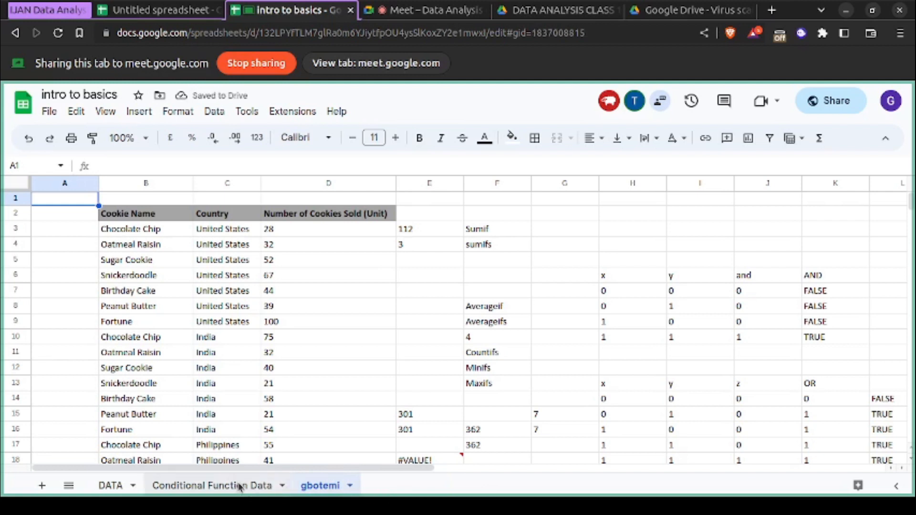
left_click(315, 488)
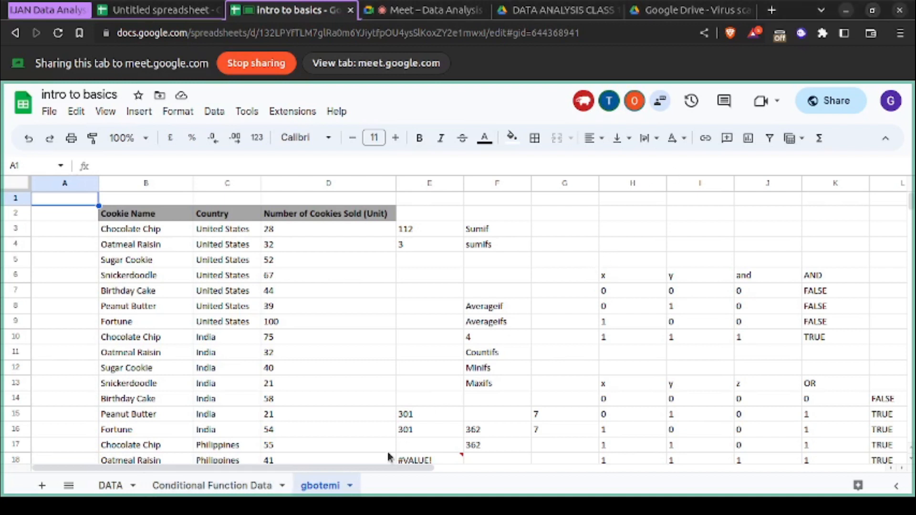
- Delete the "Copy of DATA" sheet and confirm its removal
right_click(235, 491)
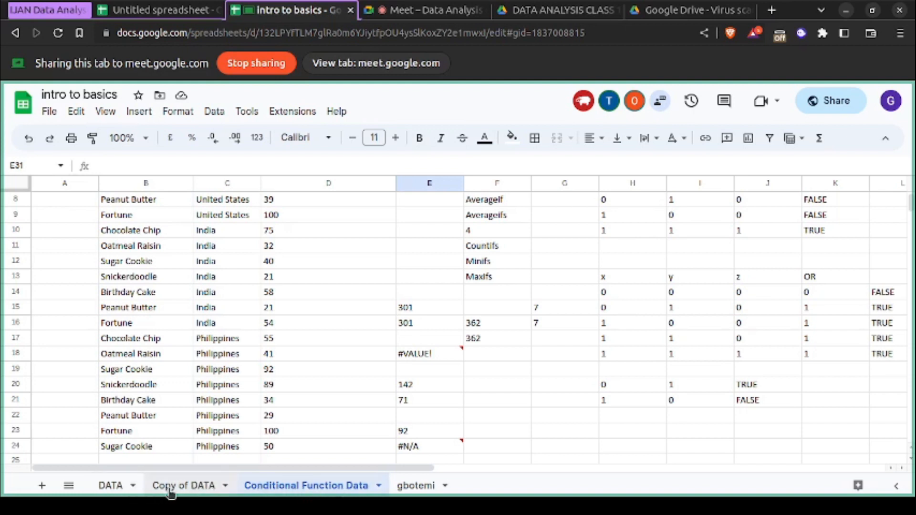
left_click(203, 487)
left_click(204, 489)
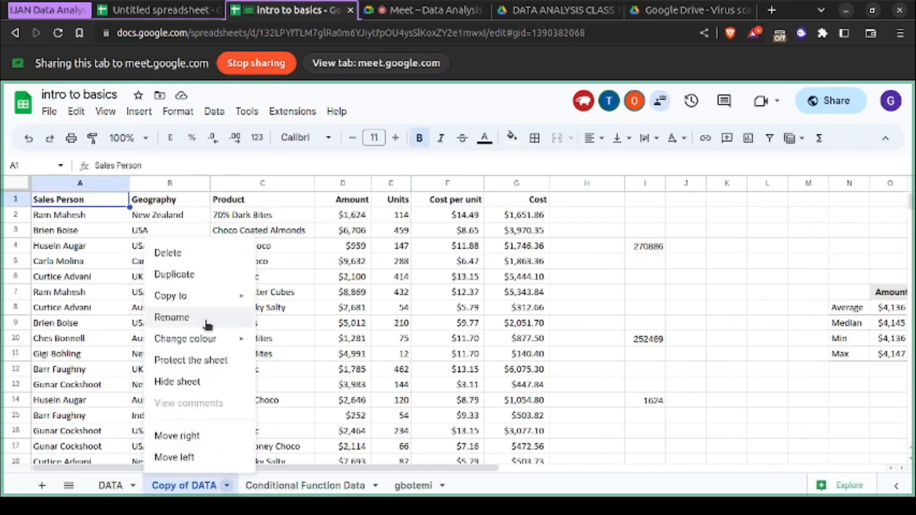
left_click(203, 261)
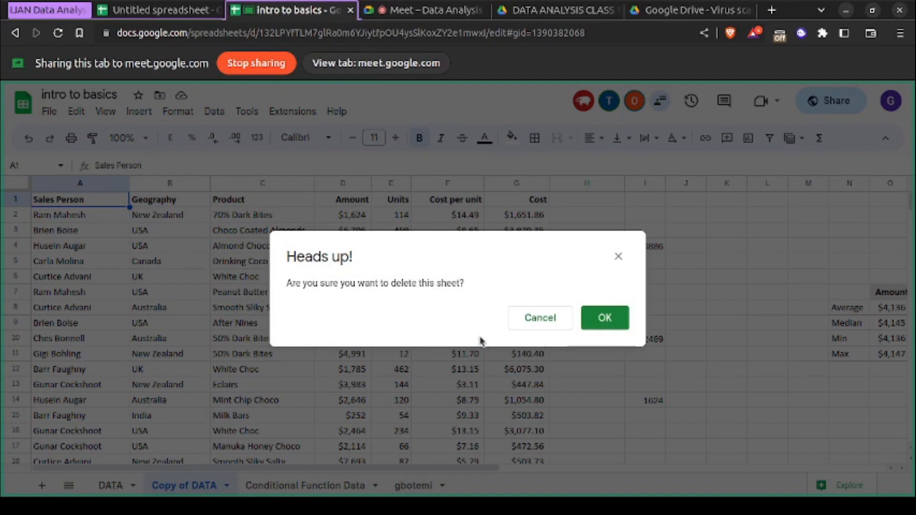
left_click(589, 318)
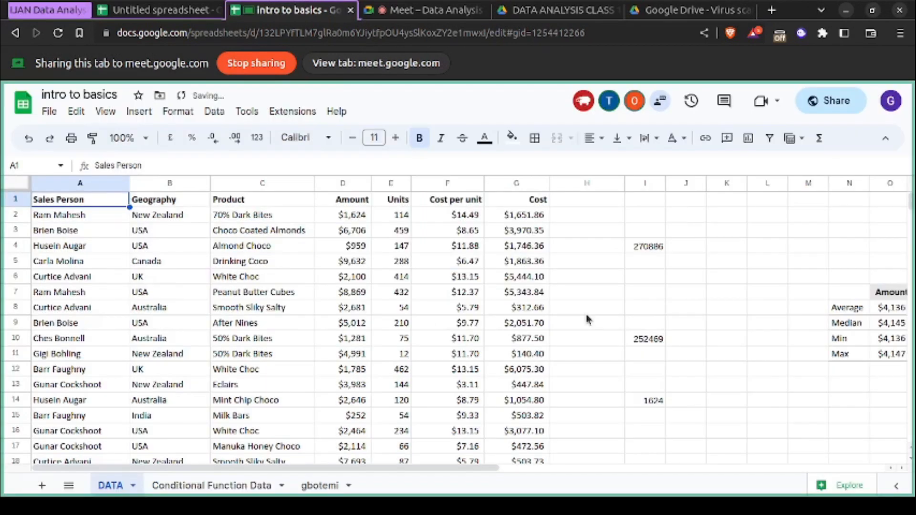
- Examine the sheet options of "Conditional Function Data", including the picker for copying it to an existing spreadsheet, without applying any
left_click(223, 488)
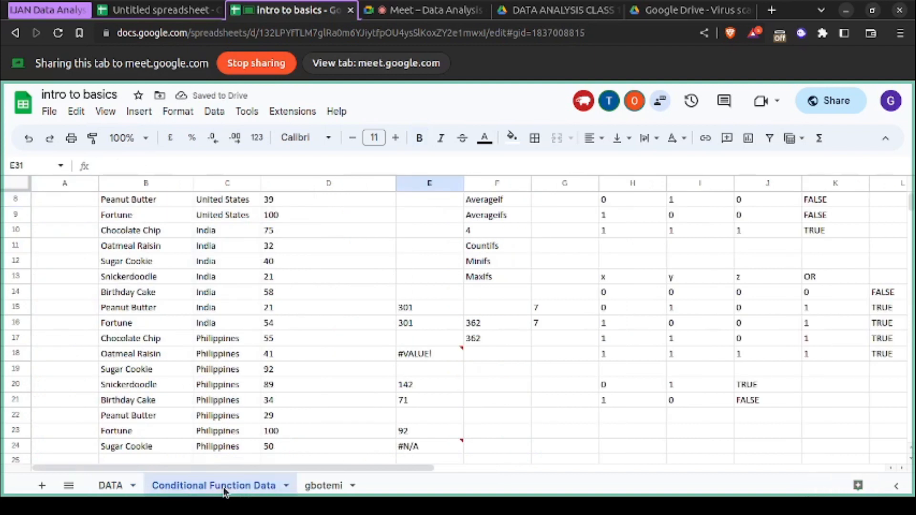
right_click(225, 491)
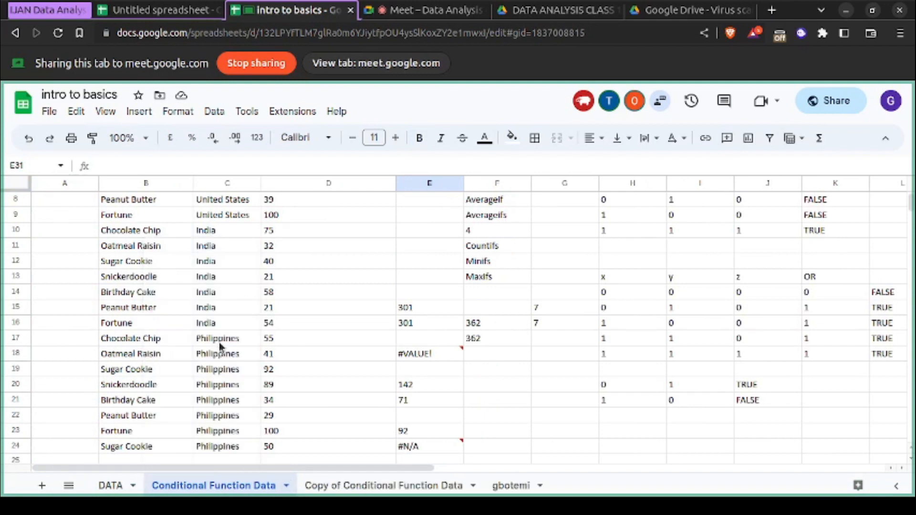
right_click(219, 492)
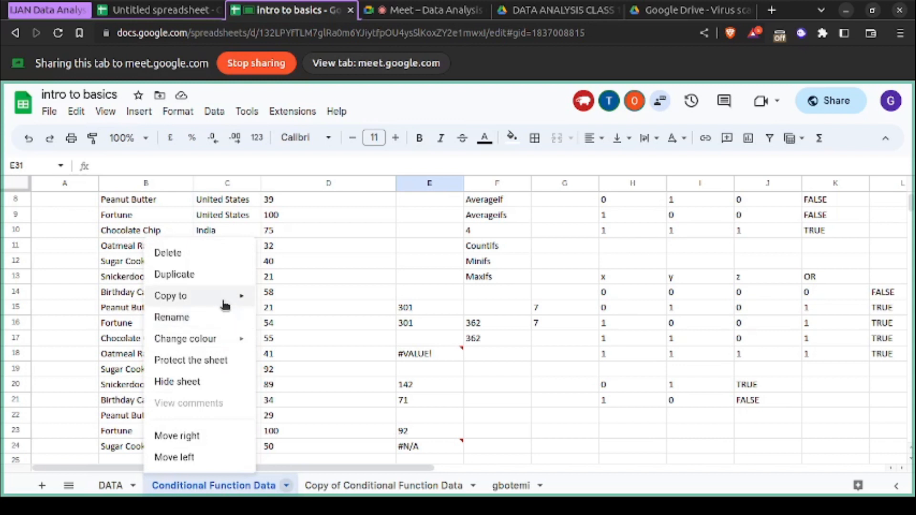
mouse_move(225, 306)
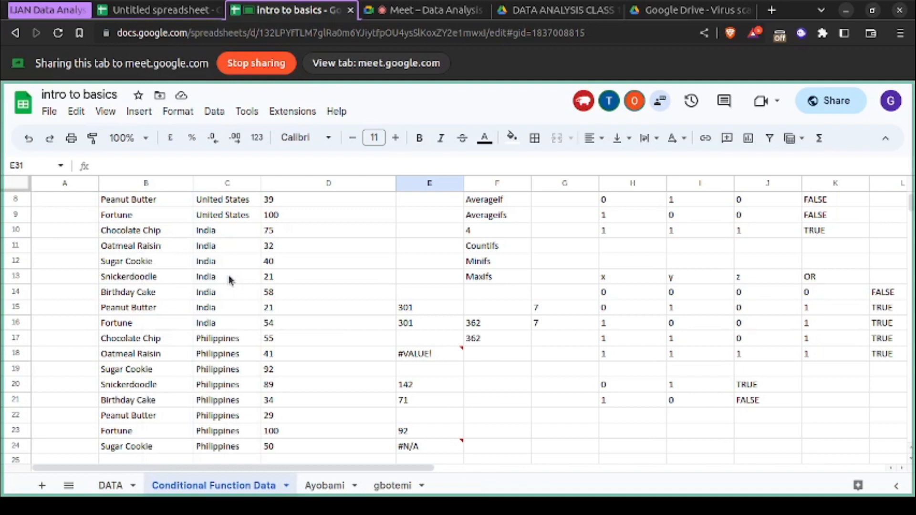
right_click(228, 486)
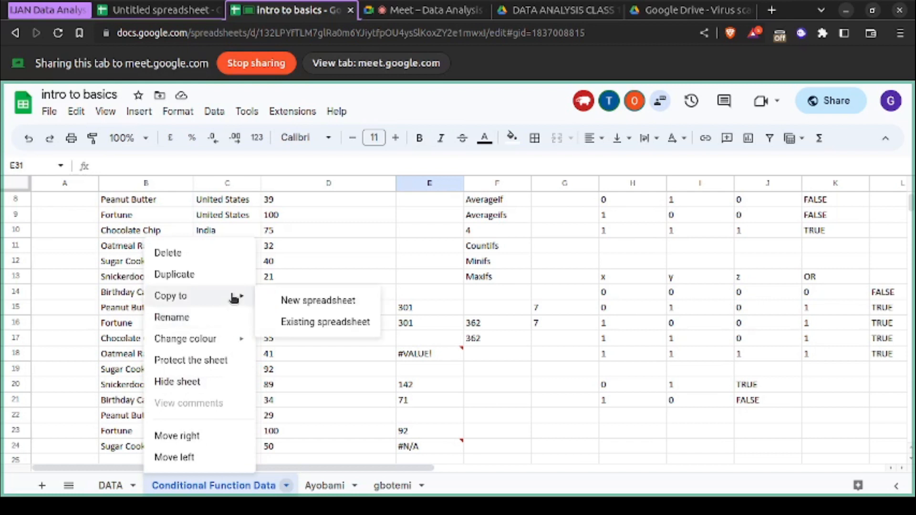
left_click(308, 325)
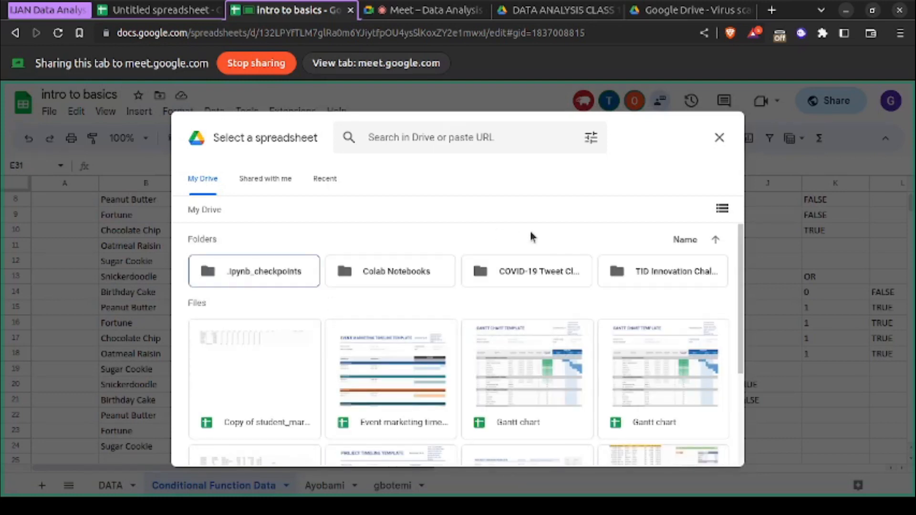
left_click(720, 138)
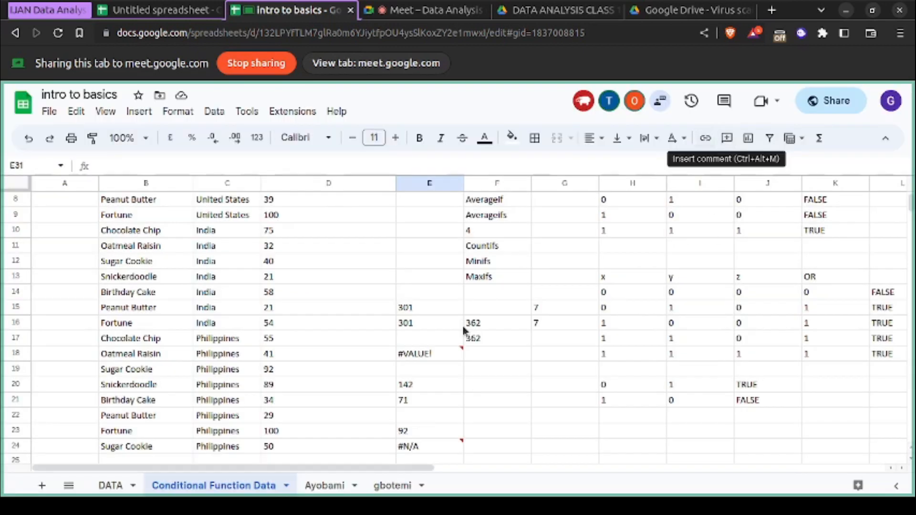
- Review the duplication options of "Conditional Function Data" again, view the instructor's named copy, and return to the original sheet
right_click(271, 494)
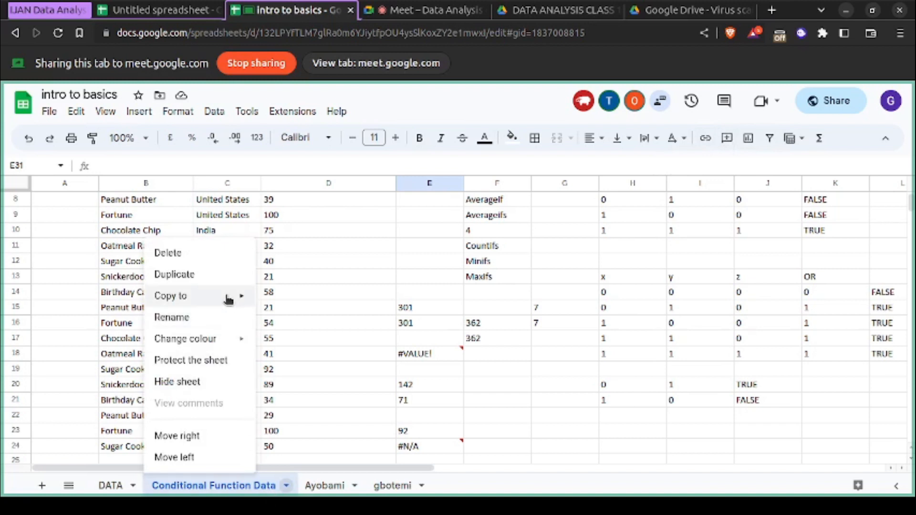
mouse_move(228, 297)
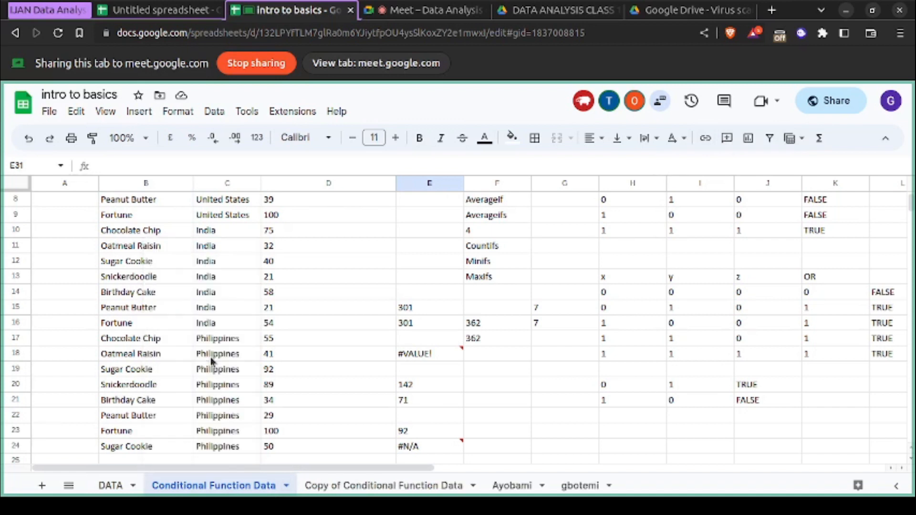
right_click(247, 494)
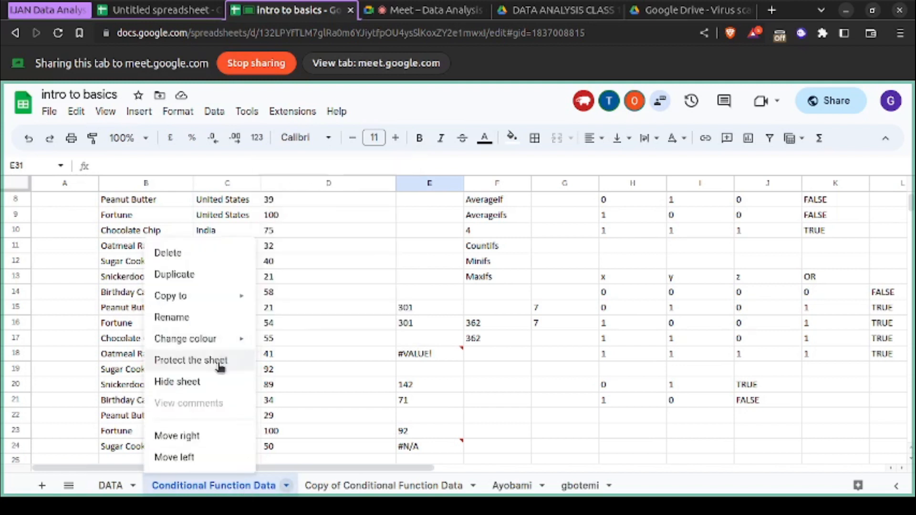
left_click(354, 357)
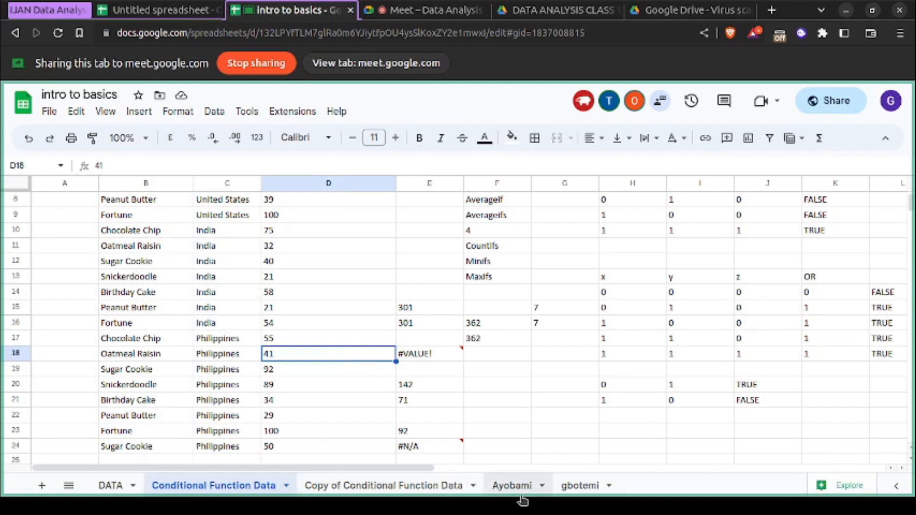
left_click(574, 487)
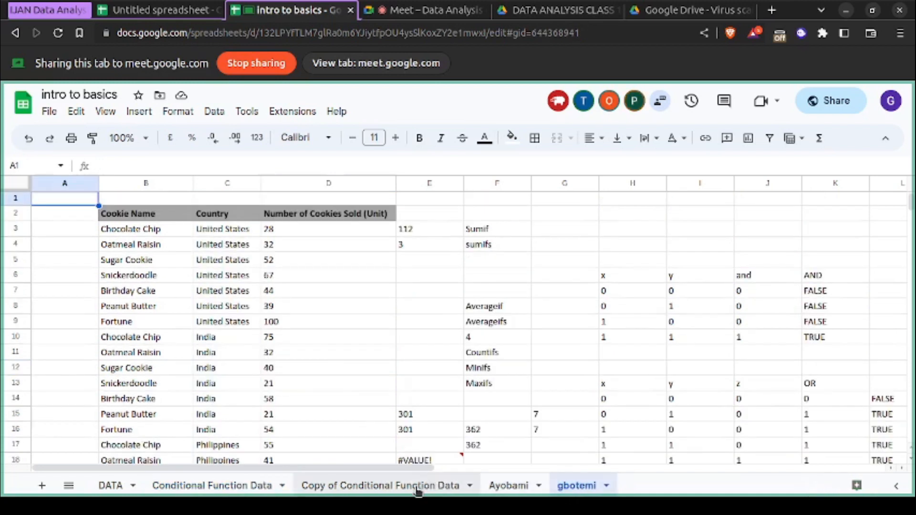
left_click(260, 487)
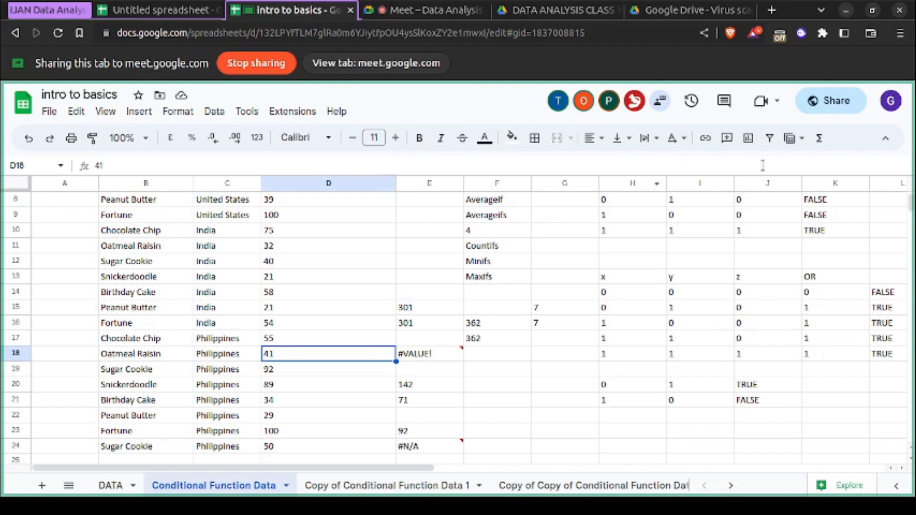
- Switch to the Meet call and stop sharing the "intro to basics" spreadsheet
left_click(777, 104)
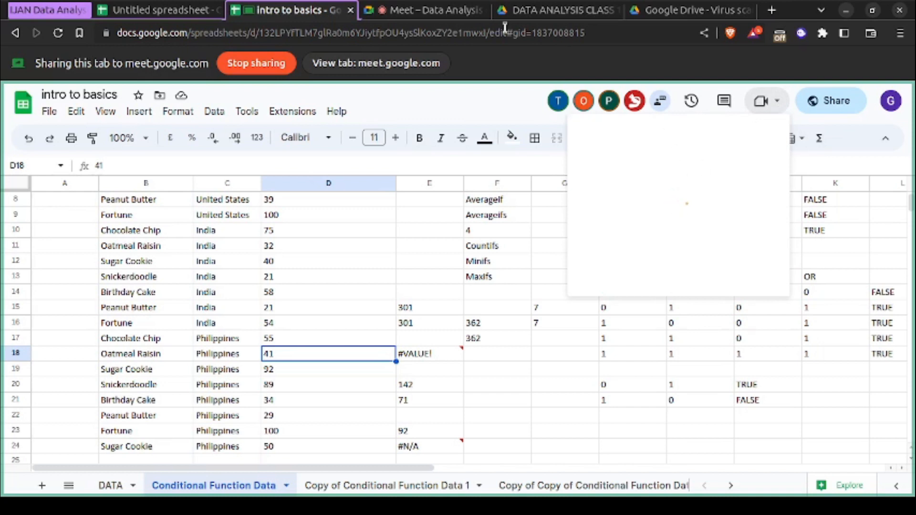
left_click(424, 11)
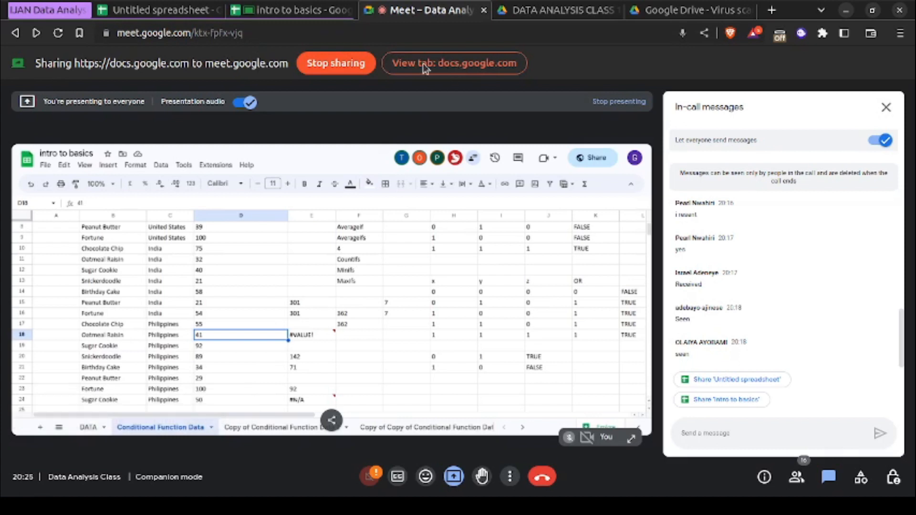
left_click(354, 64)
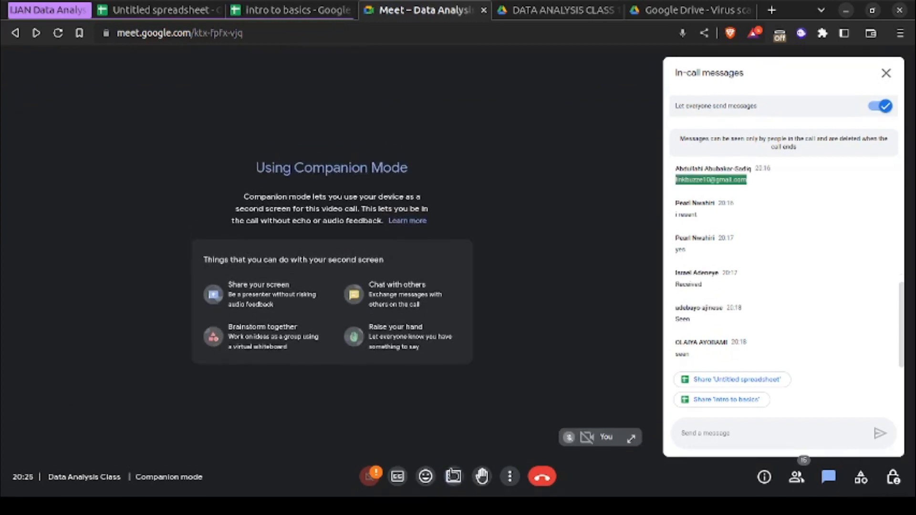
- Look through the browser tabs available for presenting, try to present a window instead, and stop that presentation
left_click(453, 476)
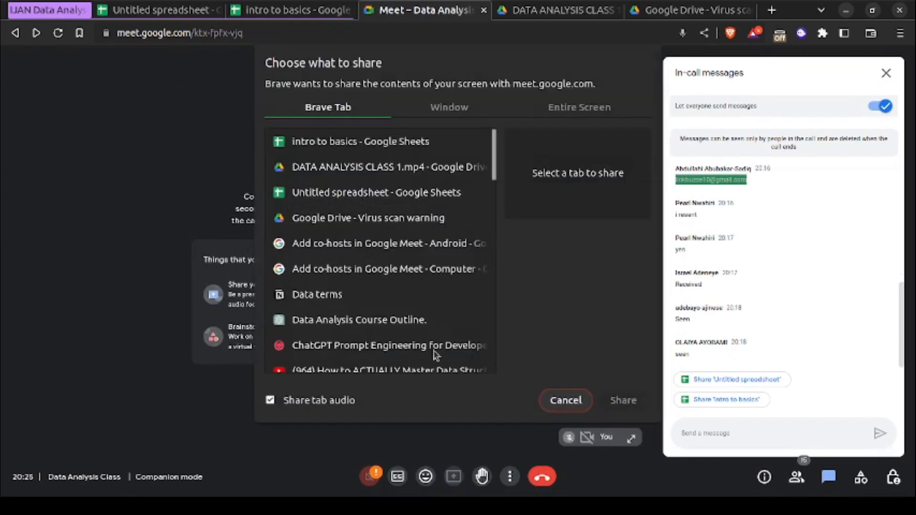
left_click(421, 171)
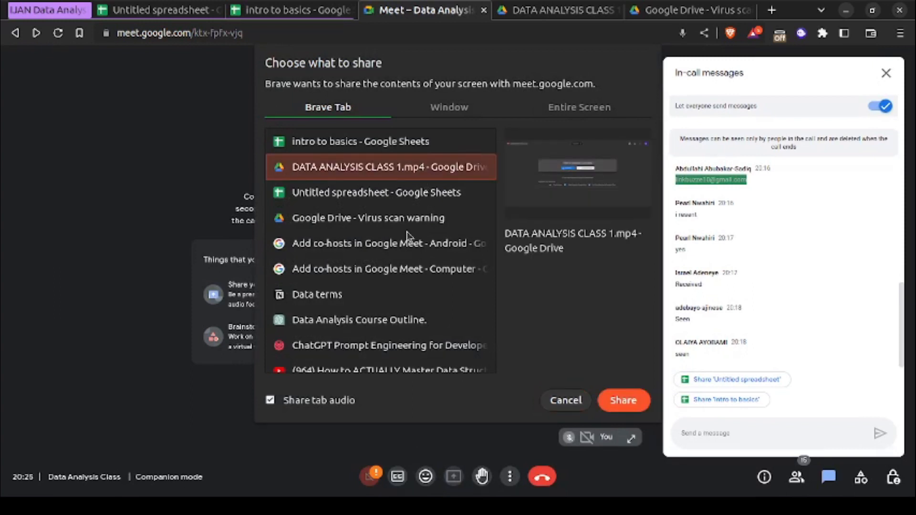
scroll(396, 301, "down", 10)
scroll(396, 303, "down", 2)
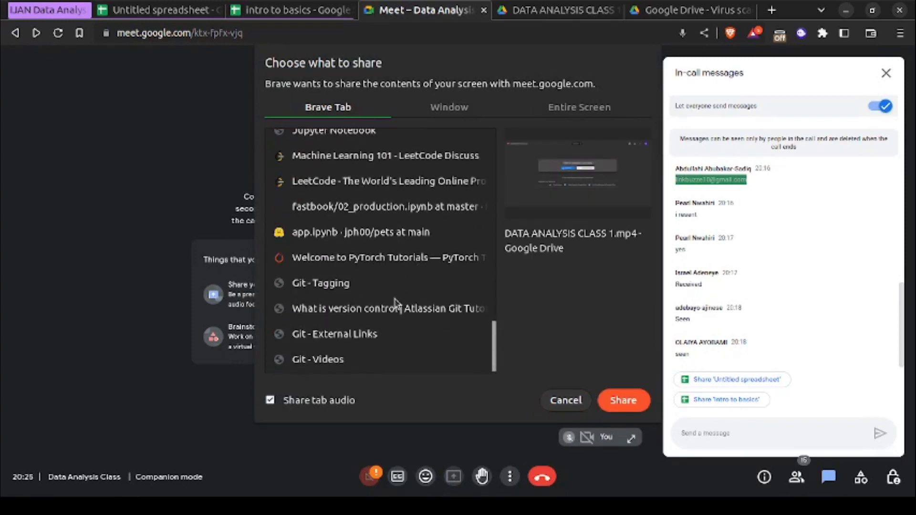
scroll(395, 304, "up", 12)
scroll(395, 301, "down", 5)
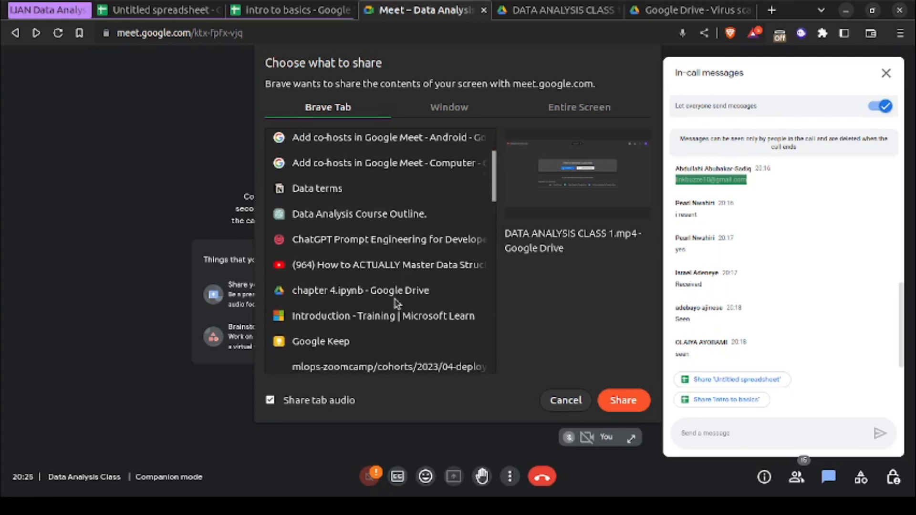
scroll(395, 301, "up", 5)
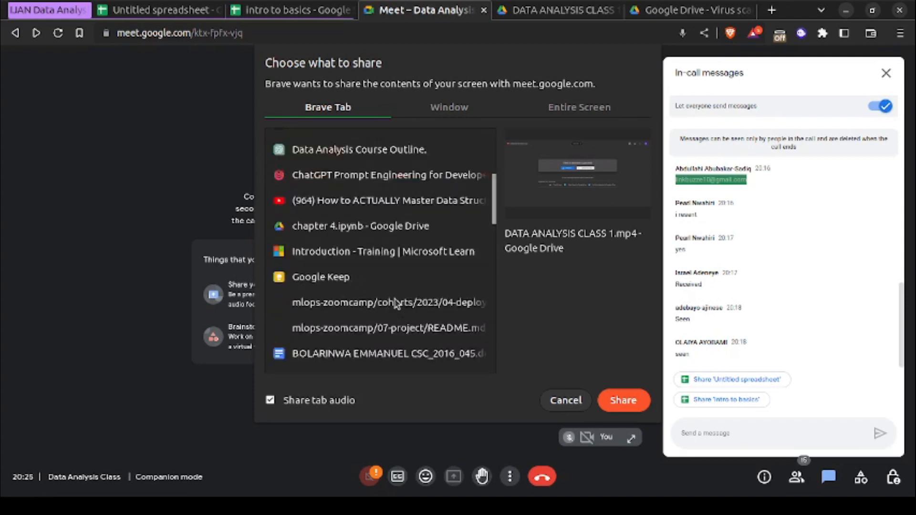
left_click(466, 108)
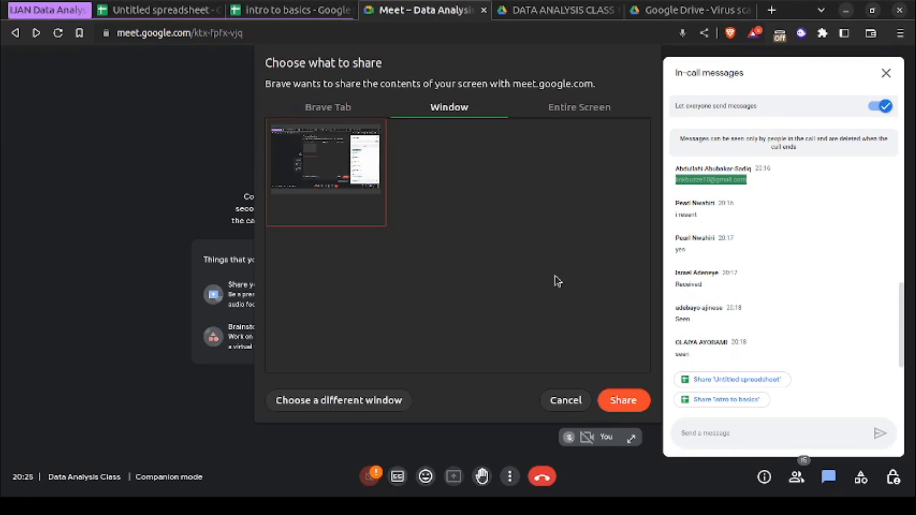
left_click(620, 401)
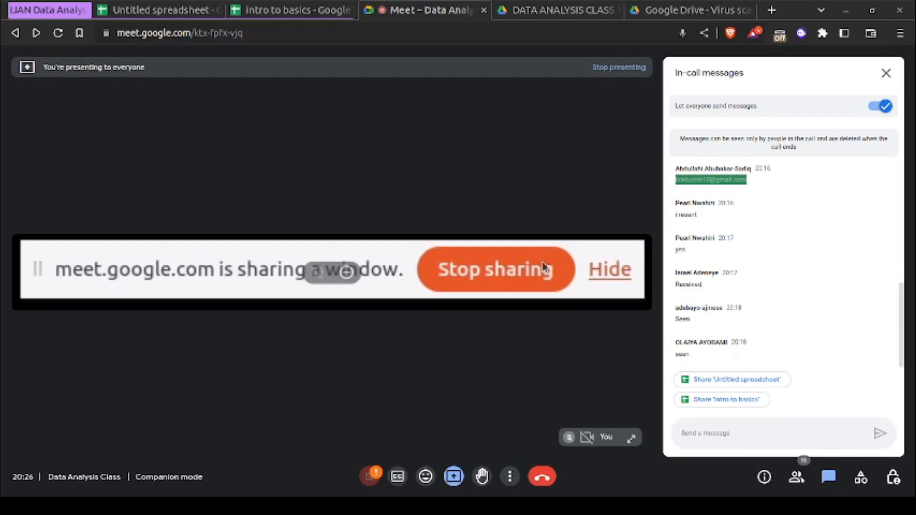
left_click(462, 267)
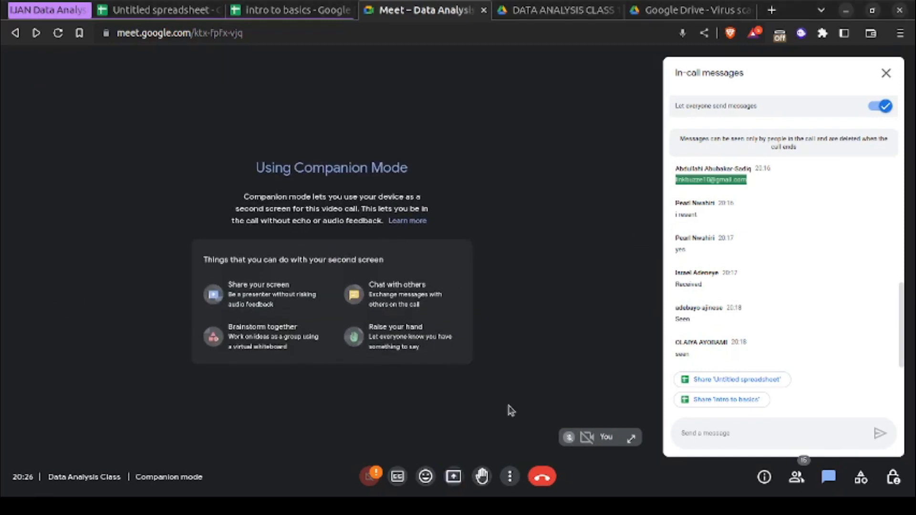
- Present the entire screen in the Meet call
left_click(453, 477)
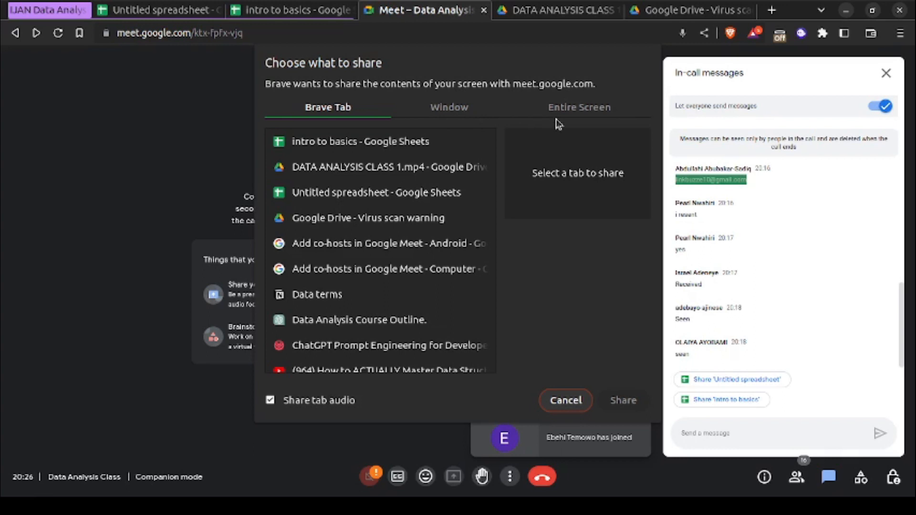
left_click(567, 117)
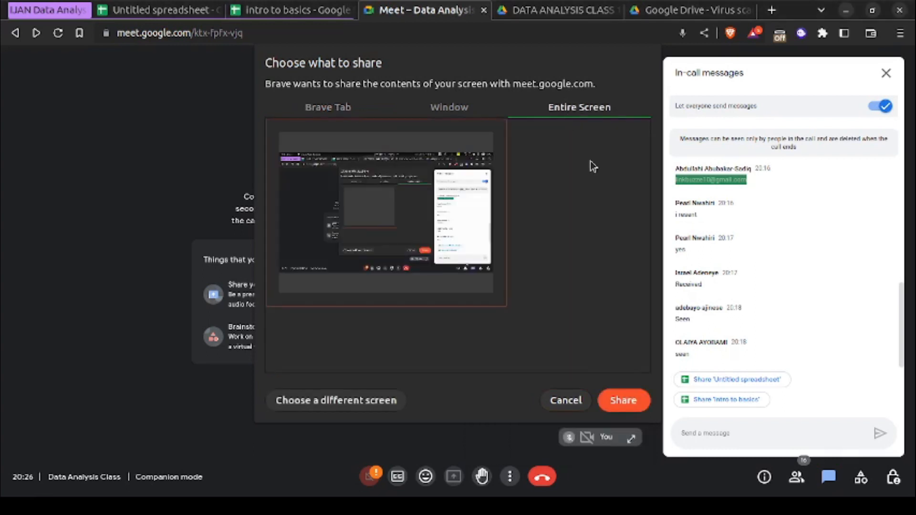
left_click(625, 399)
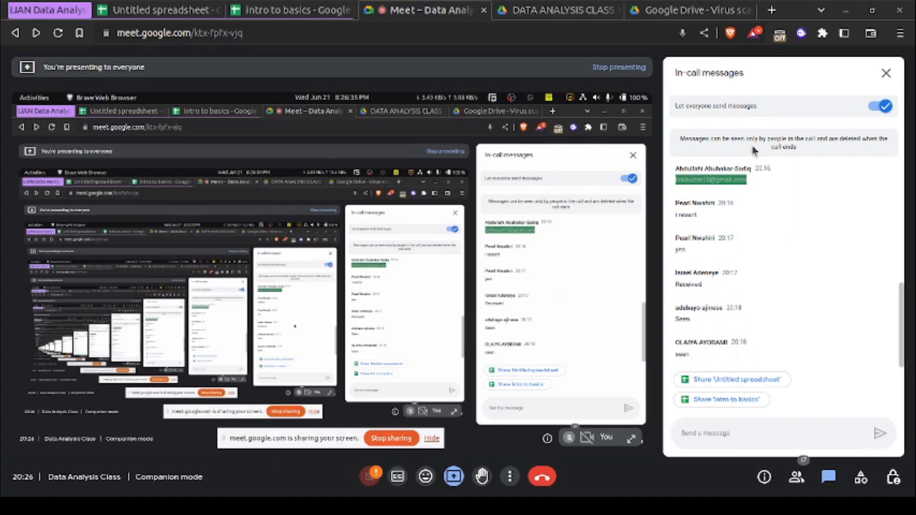
- Send the link to "Untitled spreadsheet" in the meeting chat, allowing anyone with the link to view it
left_click(737, 383)
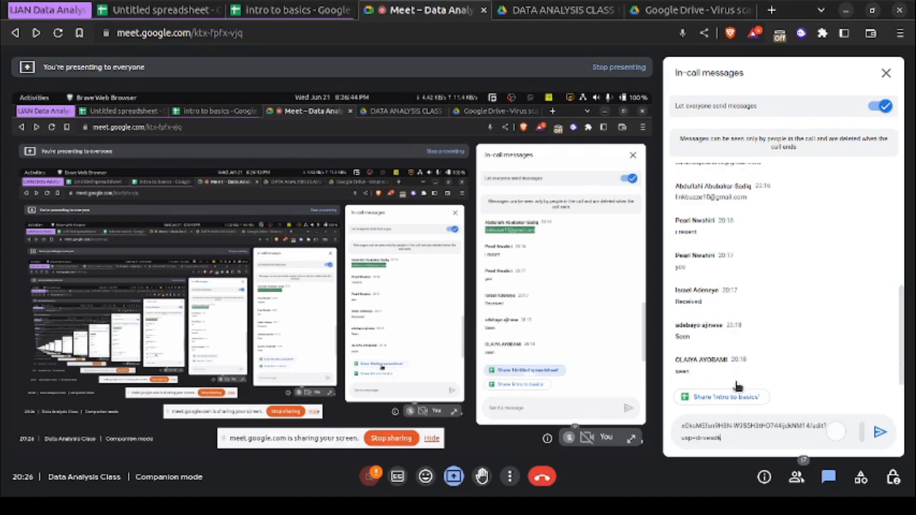
left_click(875, 433)
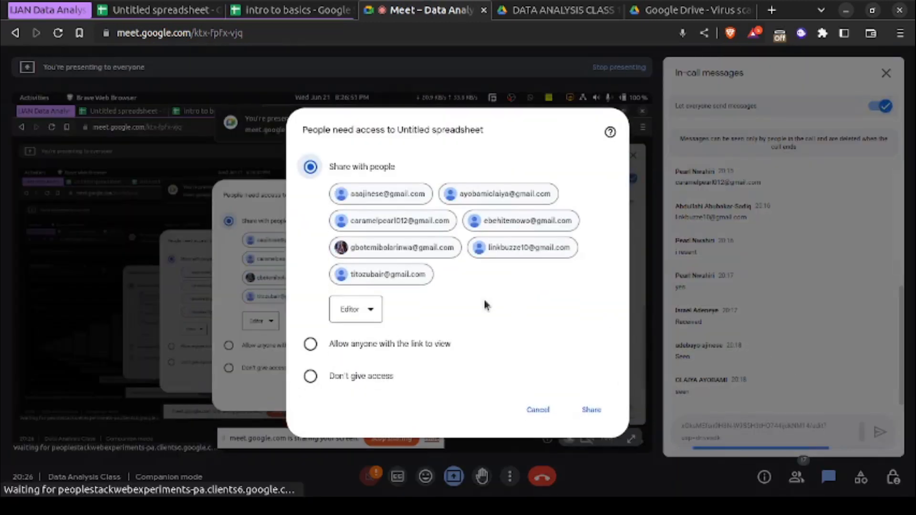
left_click(311, 345)
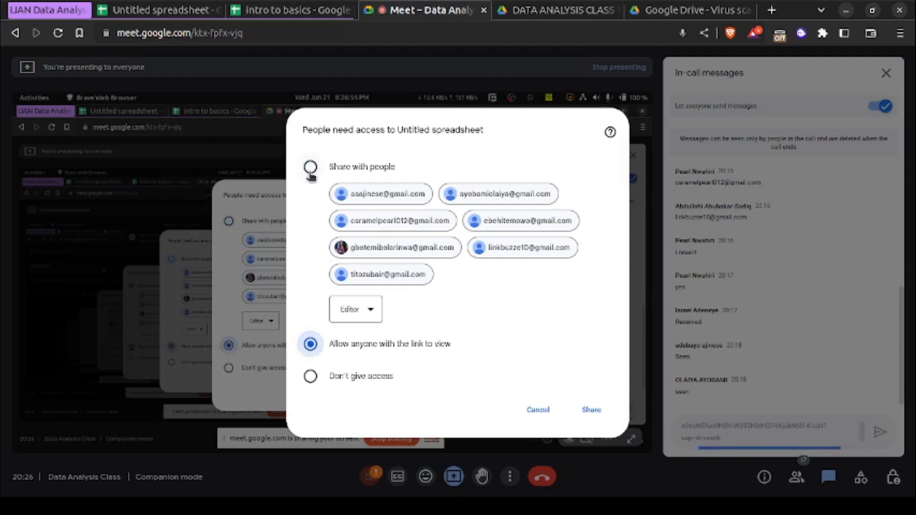
left_click(592, 411)
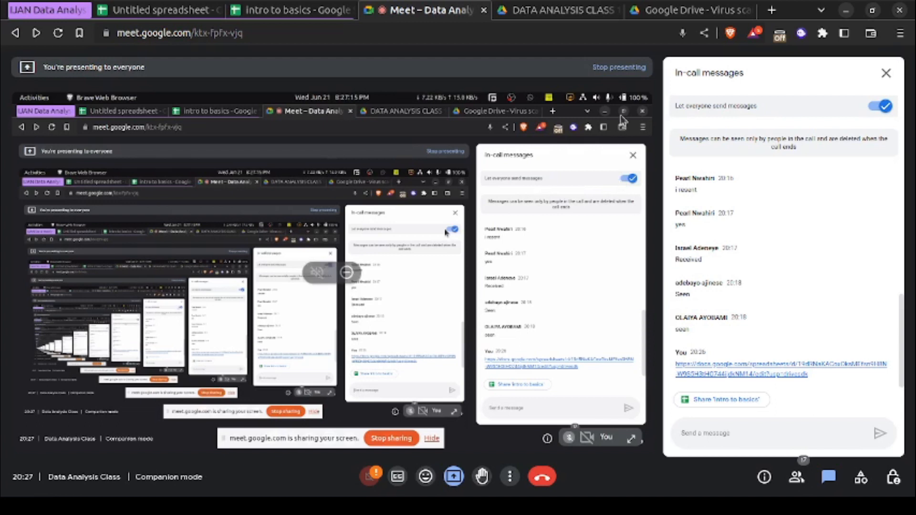
- Replace the entire-screen presentation with the "Untitled spreadsheet" tab, and switch the sharing to the "intro to basics" tab
left_click(615, 72)
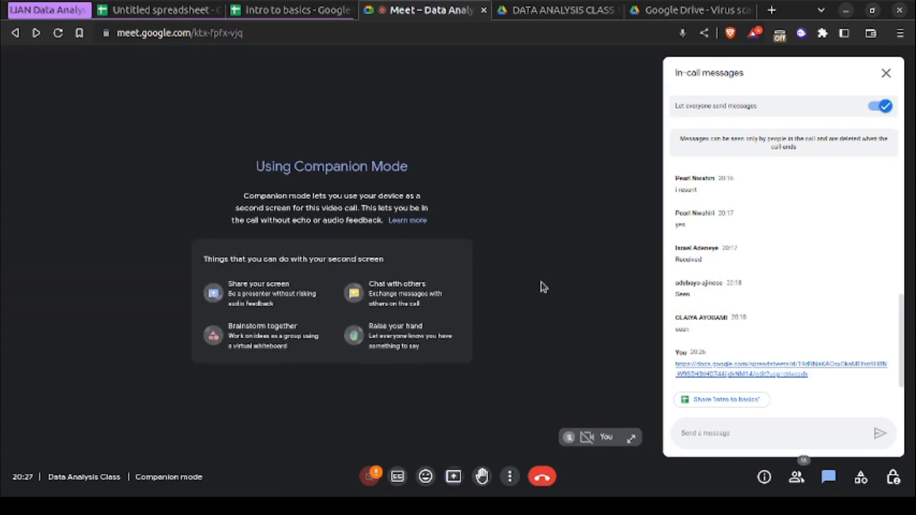
left_click(453, 477)
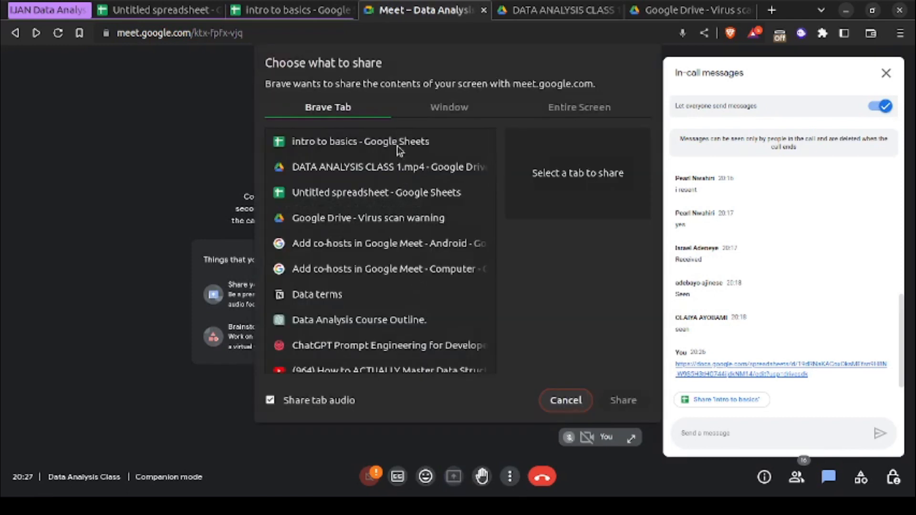
left_click(392, 192)
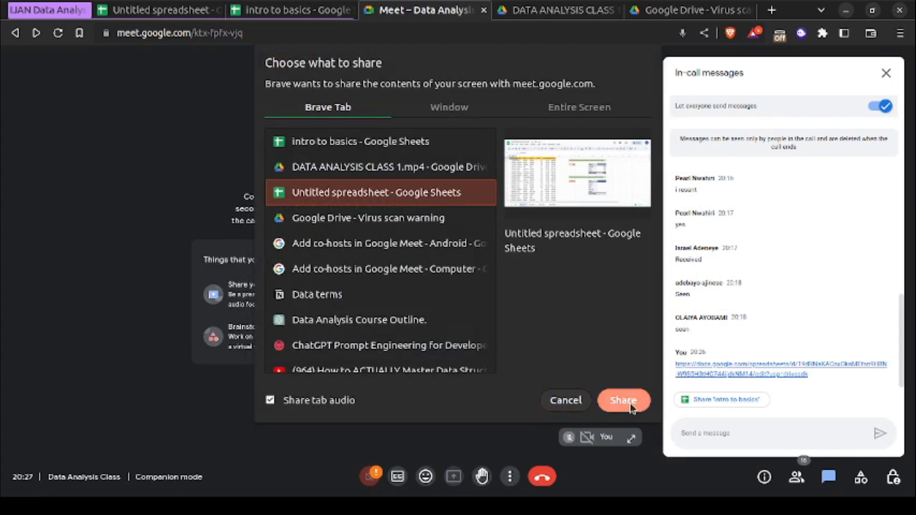
left_click(629, 404)
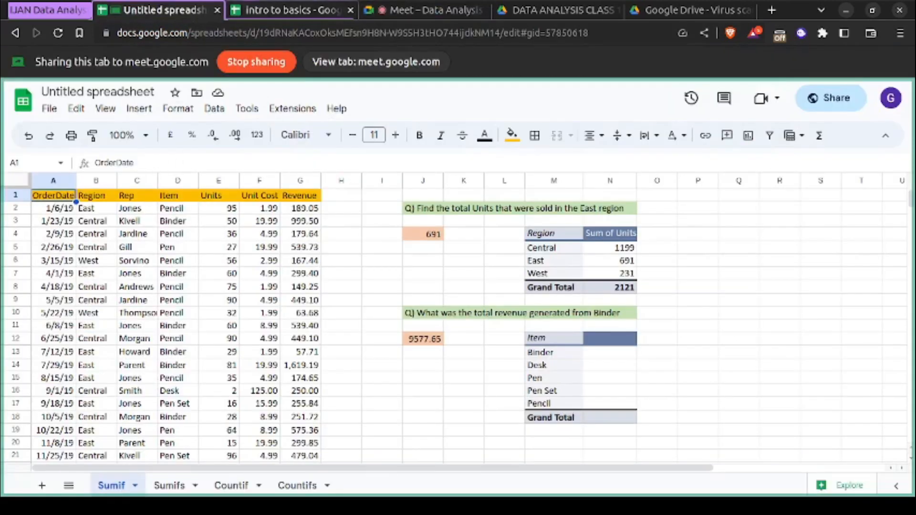
left_click(261, 12)
left_click(414, 65)
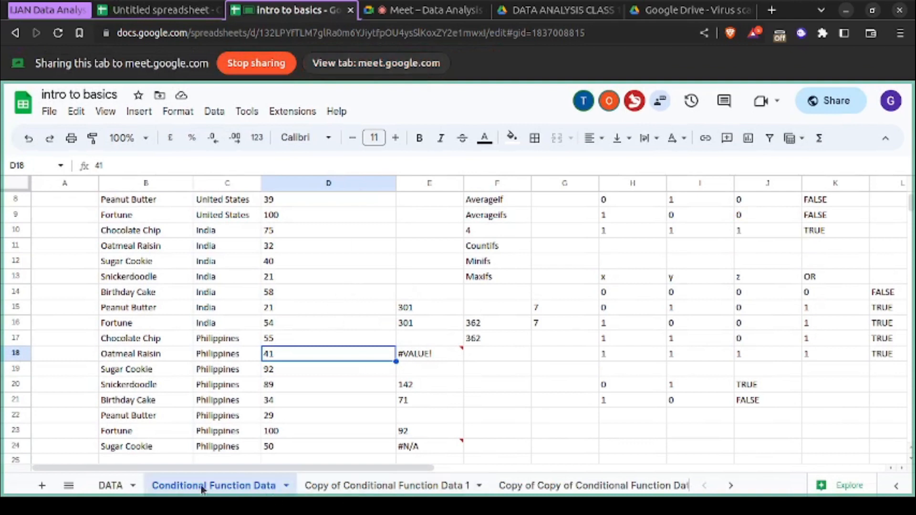
- Delete Sheet6 from "intro to basics" and confirm its removal
left_click(69, 485)
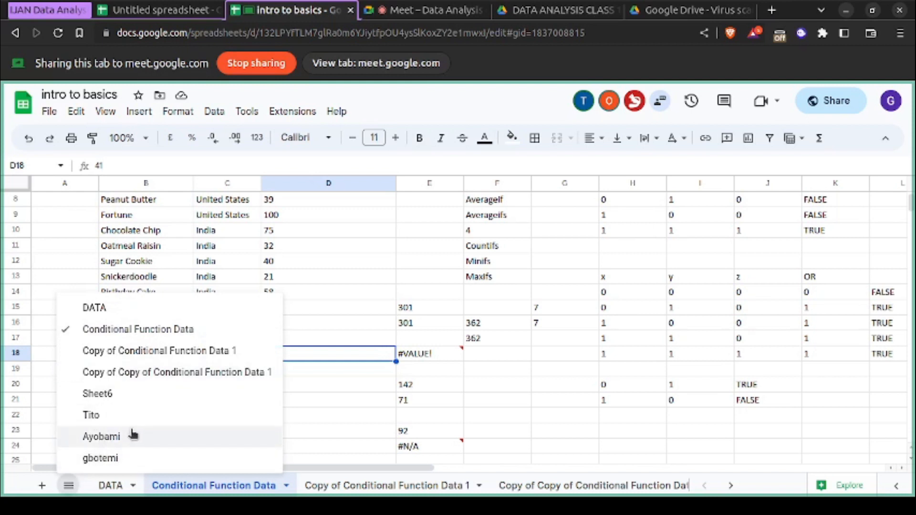
left_click(117, 395)
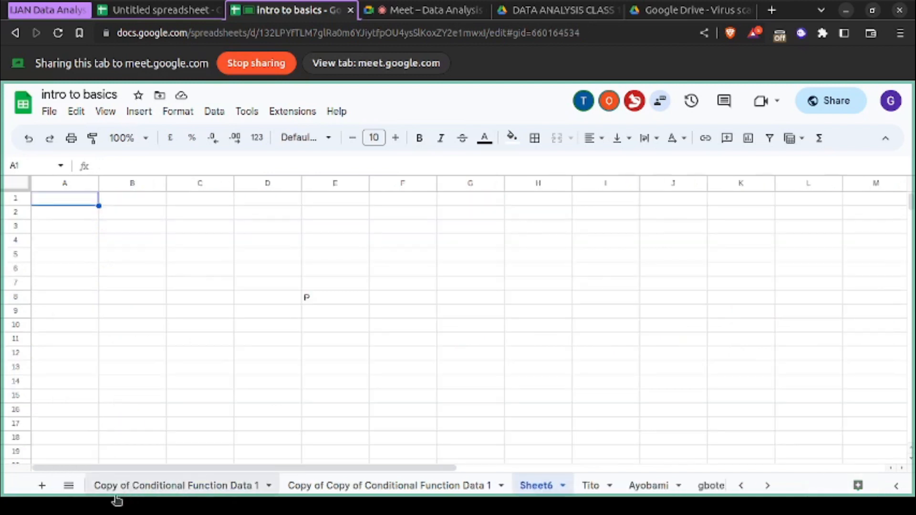
left_click(563, 485)
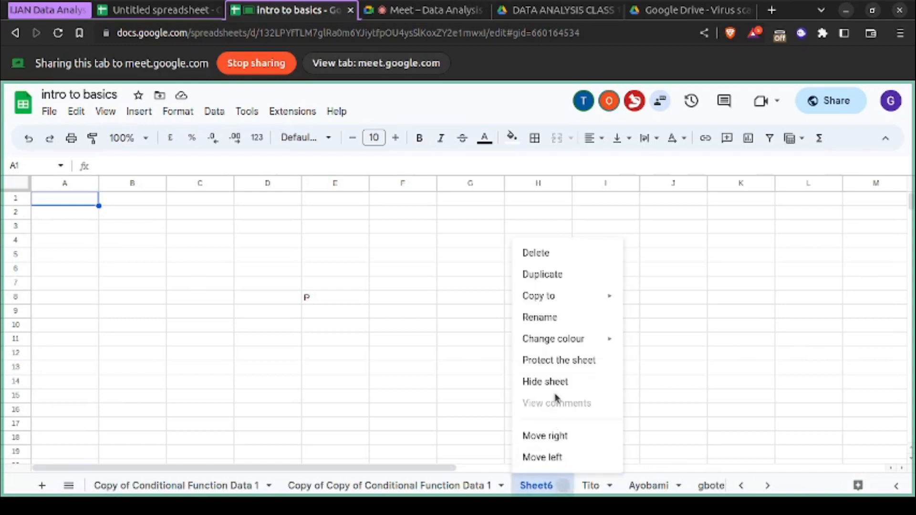
left_click(556, 257)
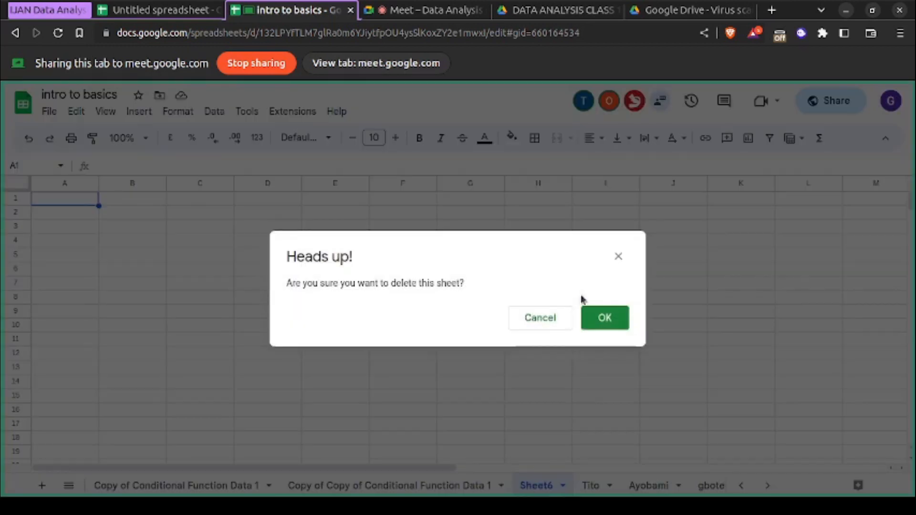
left_click(603, 317)
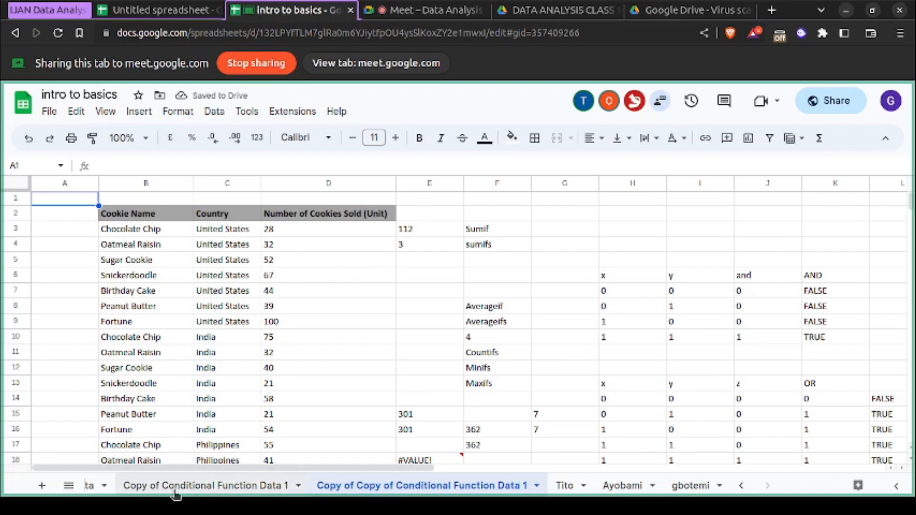
- Examine the full data range and the cell options on "Copy of Copy of Conditional Function Data 1" without applying any
left_click(218, 494)
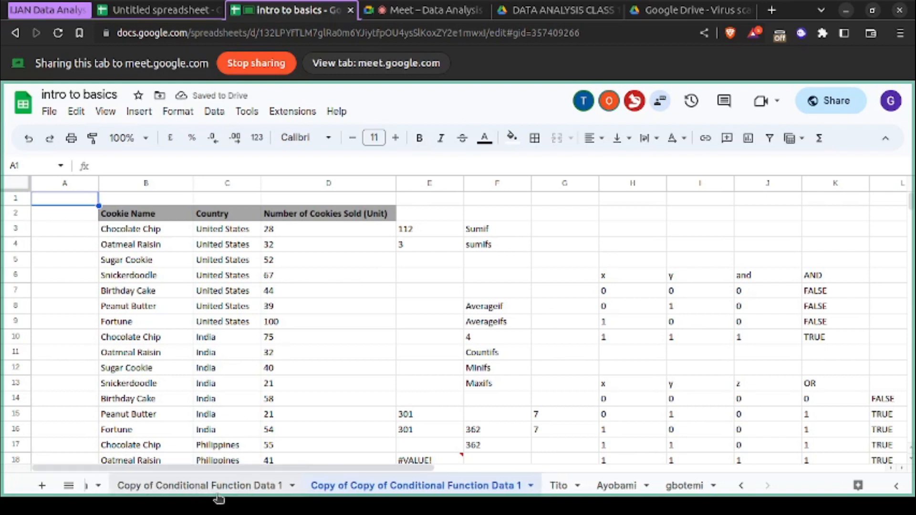
left_click(220, 370)
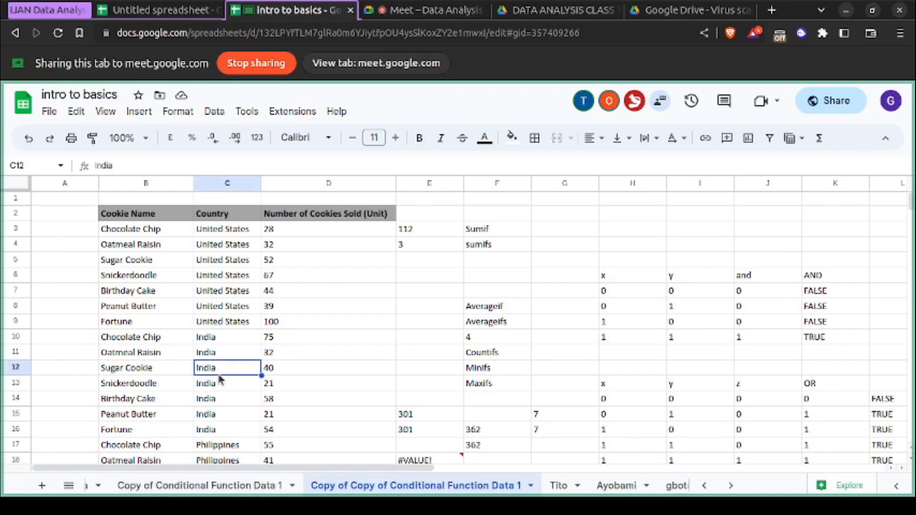
key("ctrl+a")
scroll(220, 380, "down", 6)
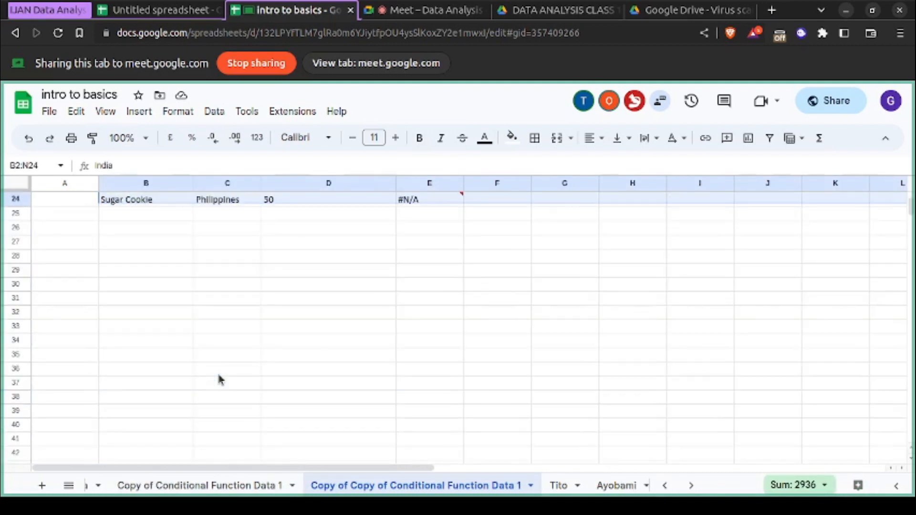
scroll(219, 380, "up", 6)
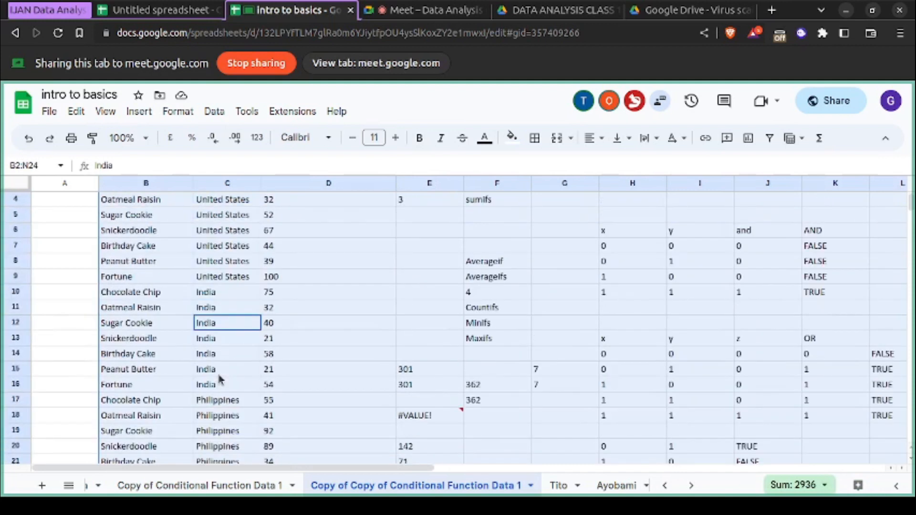
left_click(173, 377)
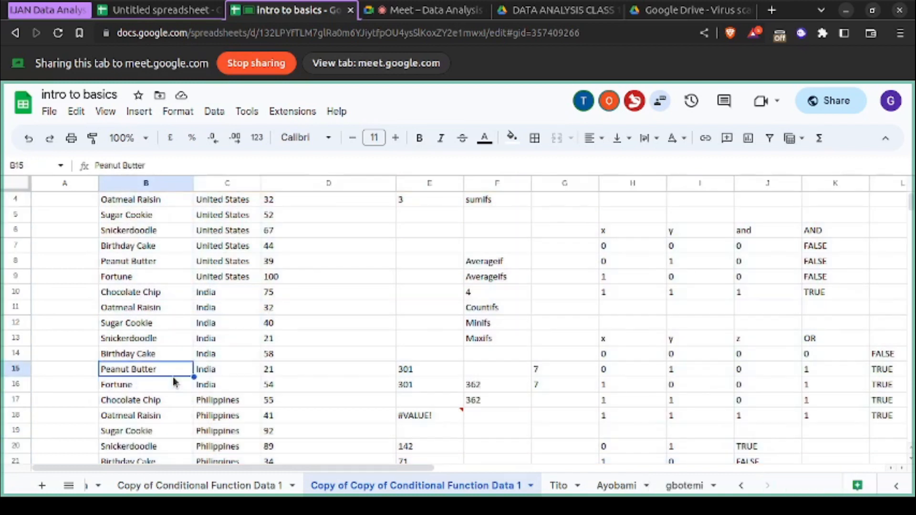
right_click(173, 377)
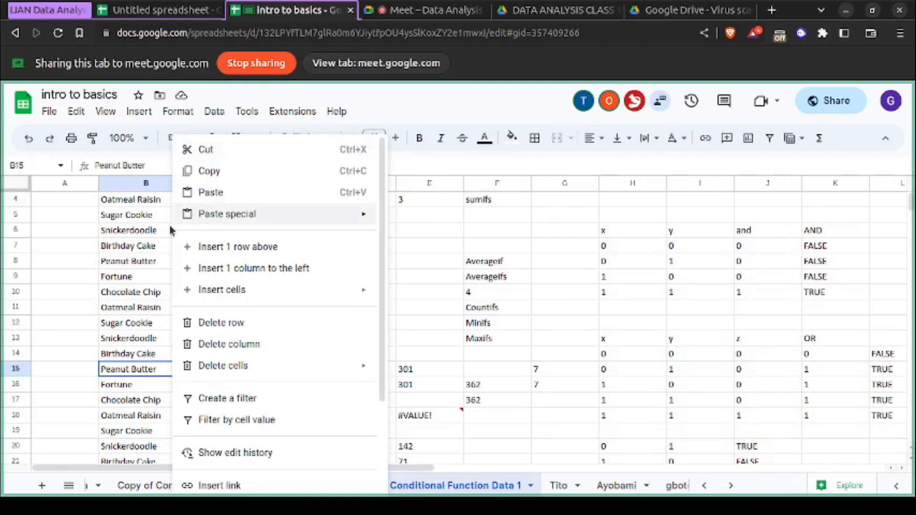
left_click(149, 283)
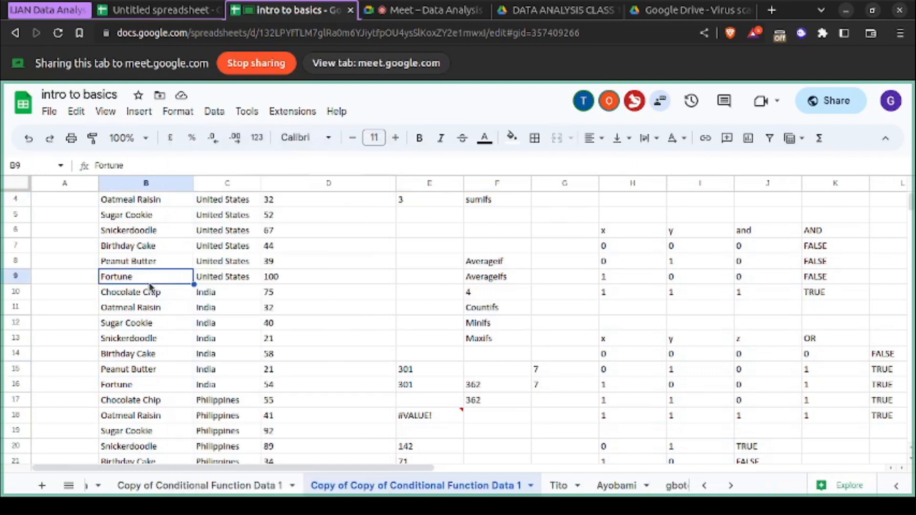
- Copy the full data range B2:N24 on "Copy of Copy of Conditional Function Data 1"
key("ctrl+a")
scroll(149, 286, "up", 1)
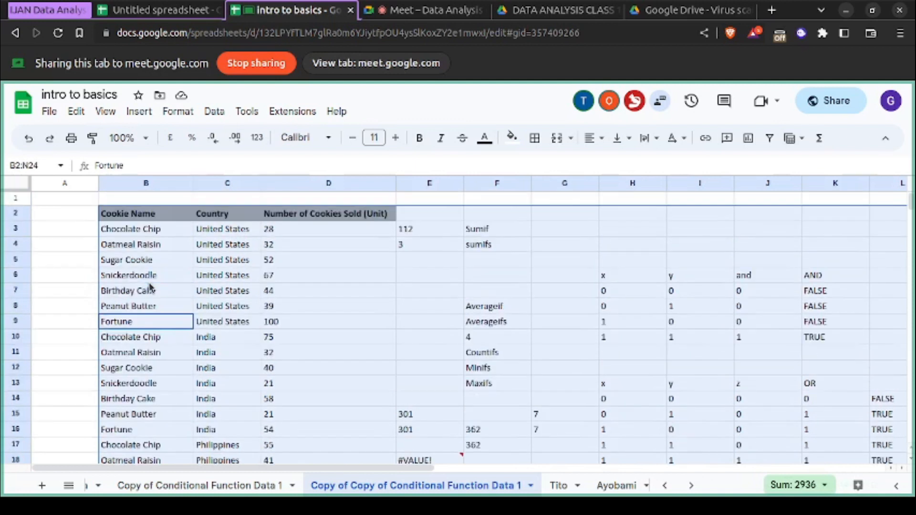
scroll(149, 287, "down", 8)
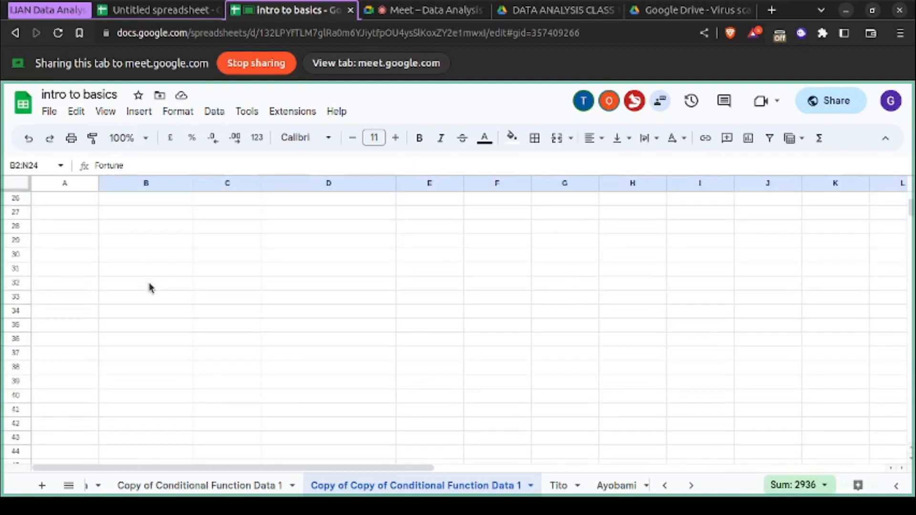
scroll(149, 288, "up", 5)
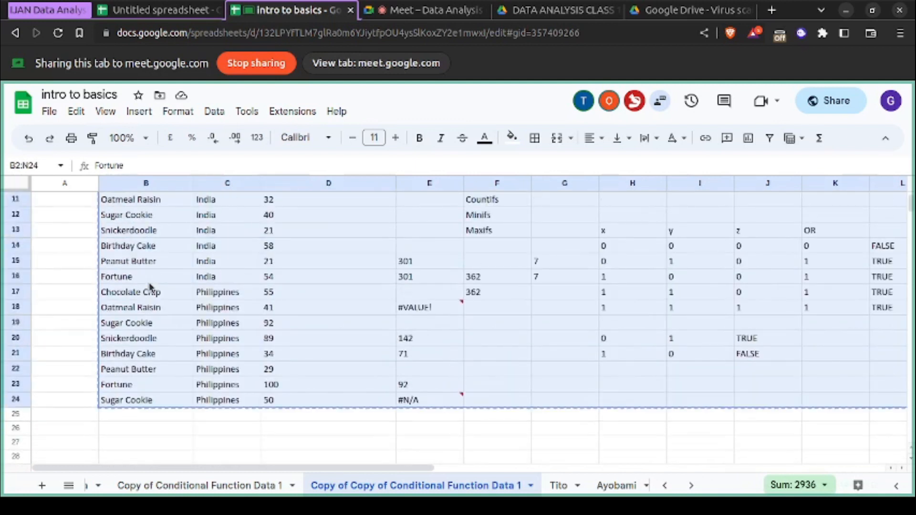
scroll(149, 287, "up", 3)
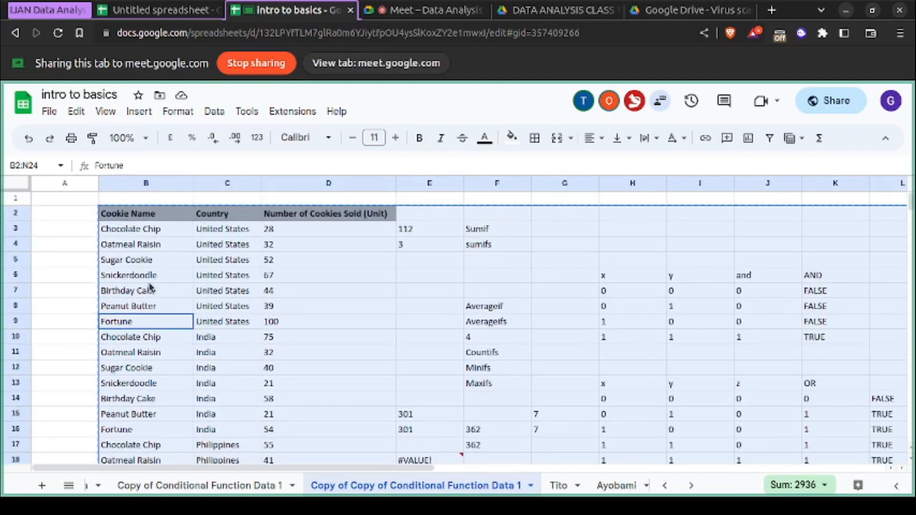
key("ctrl+plus")
key("ctrl+plus")
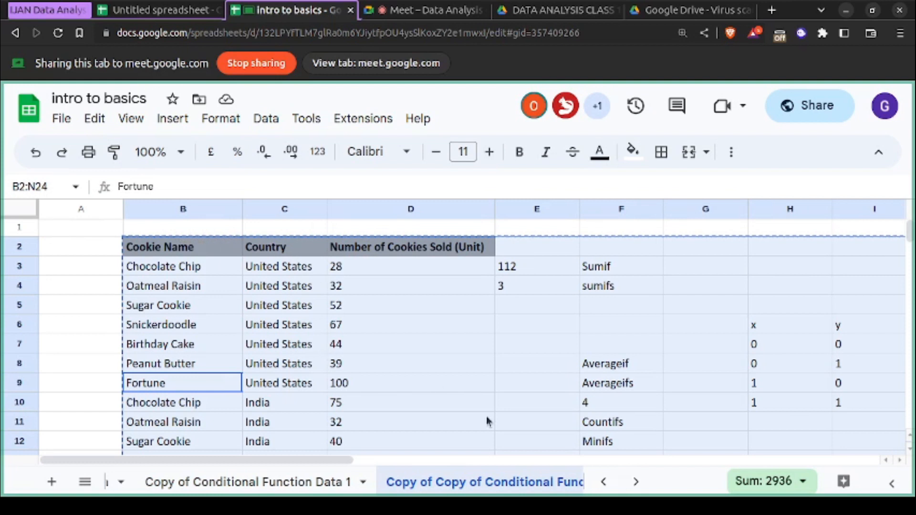
- Add a new sheet to "intro to basics" and paste the copied data starting at cell A1
left_click(86, 483)
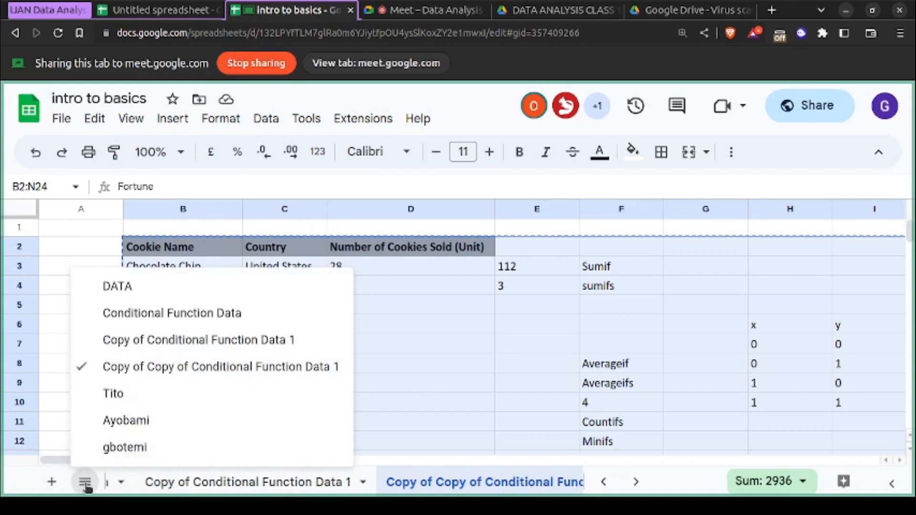
left_click(51, 483)
left_click(51, 482)
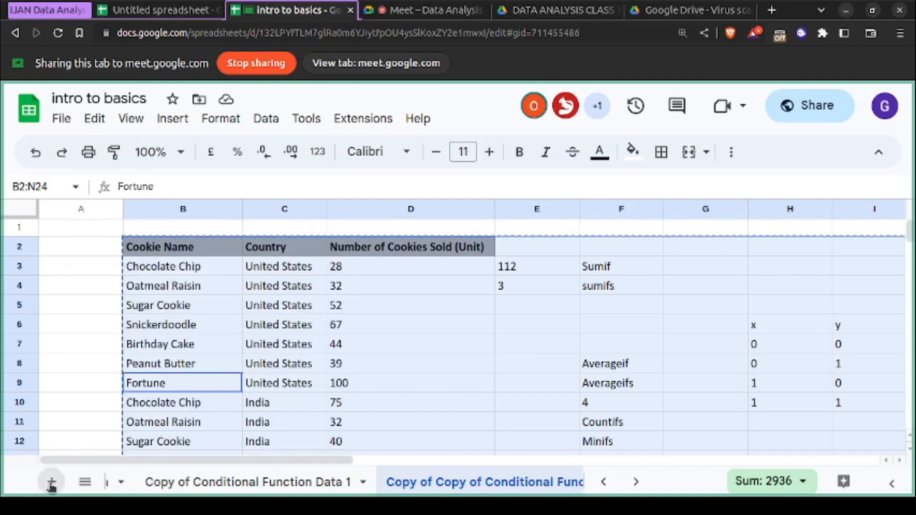
left_click(95, 232)
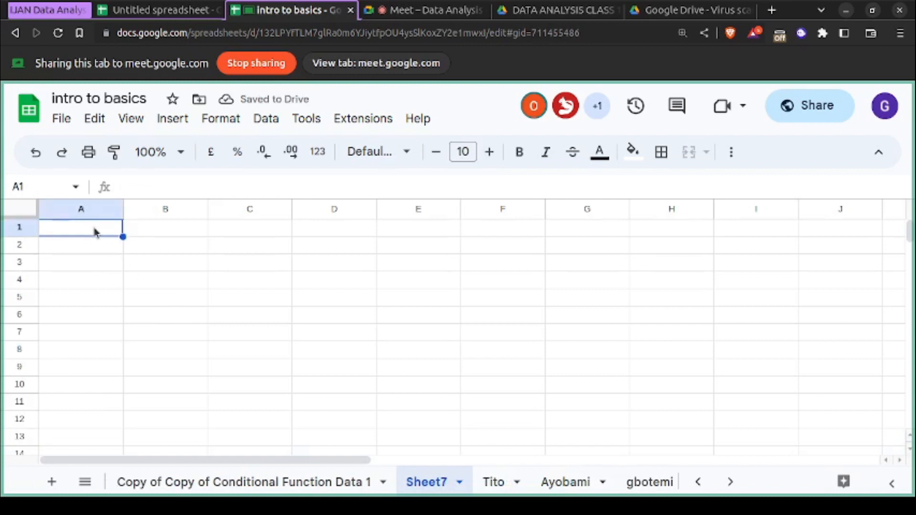
key("ctrl+v")
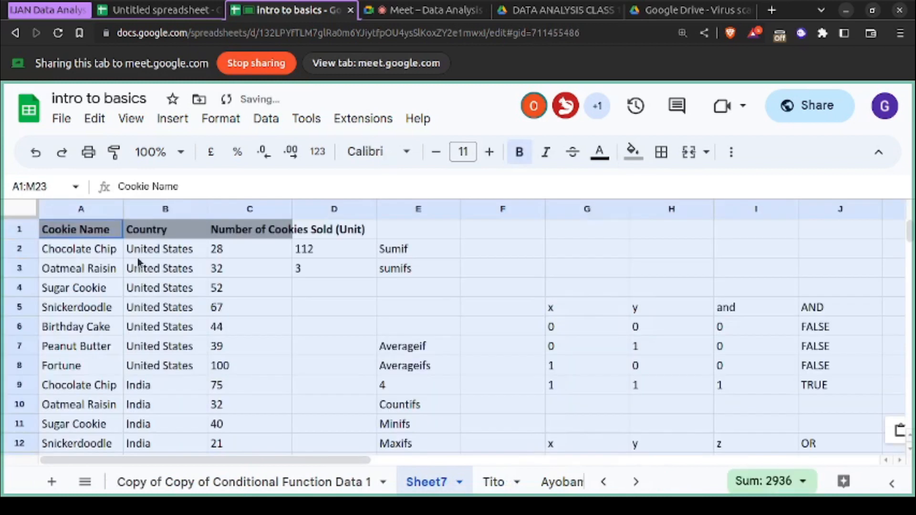
scroll(157, 286, "down", 10)
scroll(157, 286, "up", 5)
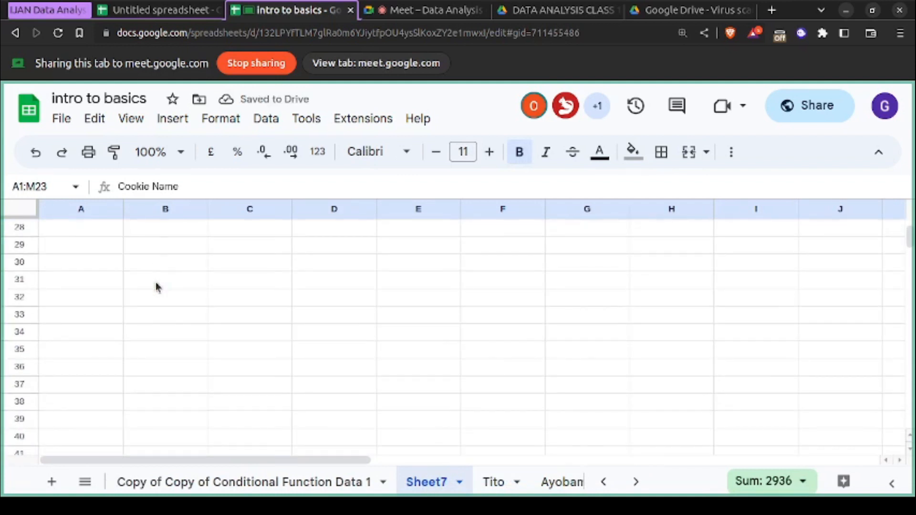
scroll(158, 286, "right", 10)
scroll(157, 287, "left", 10)
scroll(157, 286, "up", 6)
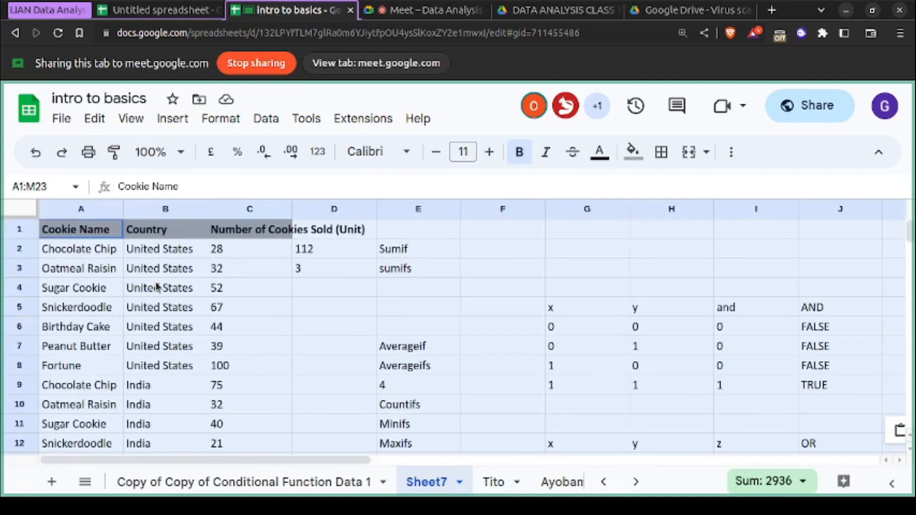
- Rename the new sheet holding the pasted data as "test sheet"
right_click(423, 486)
left_click(451, 277)
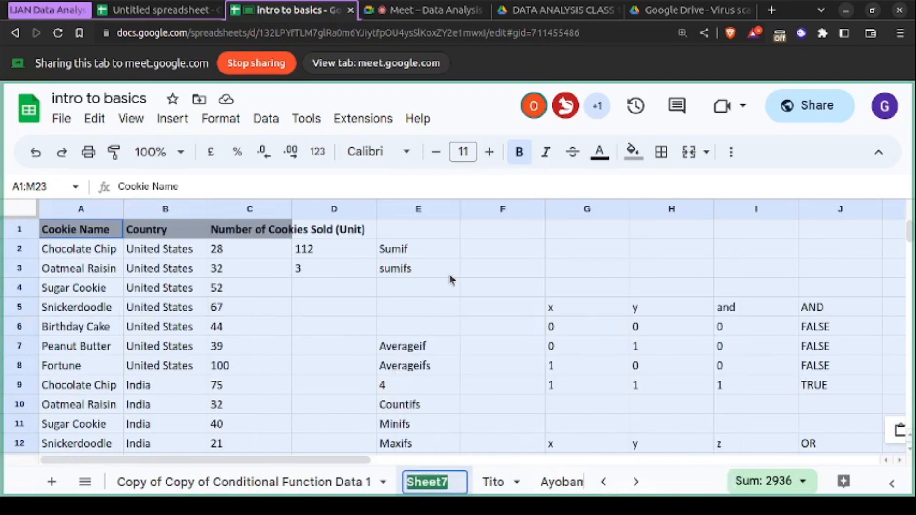
type("test ")
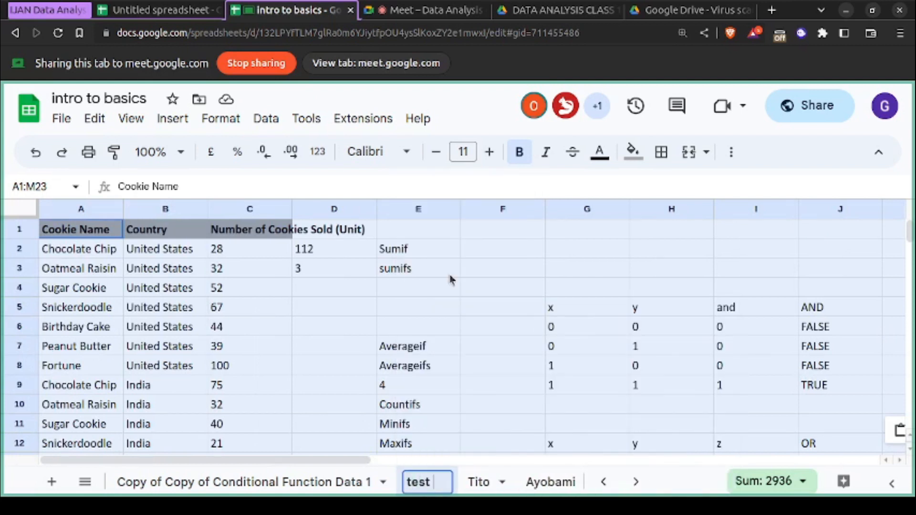
type("sheet")
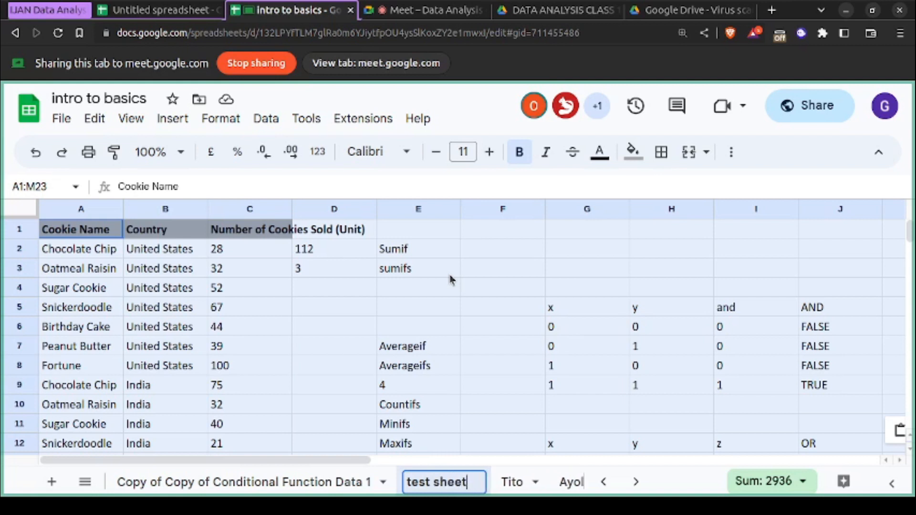
key("Return")
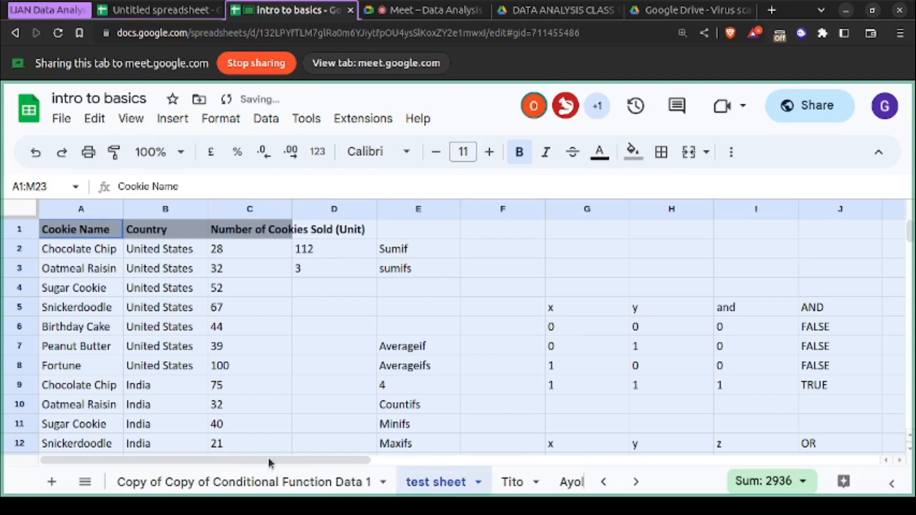
scroll(243, 478, "up", 3)
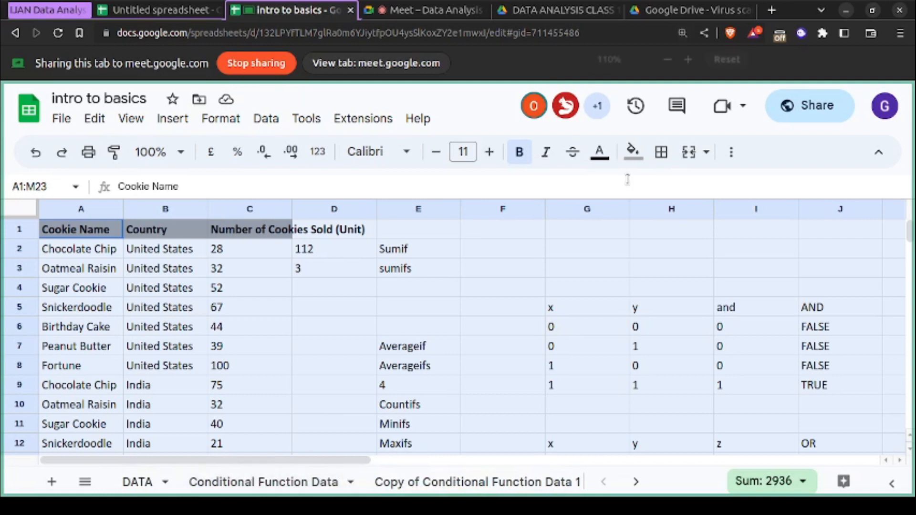
- Reset the browser page zoom to 100% and try the spreadsheet's own zoom at 150%, 200% and 50%
key("ctrl+minus")
key("ctrl+minus")
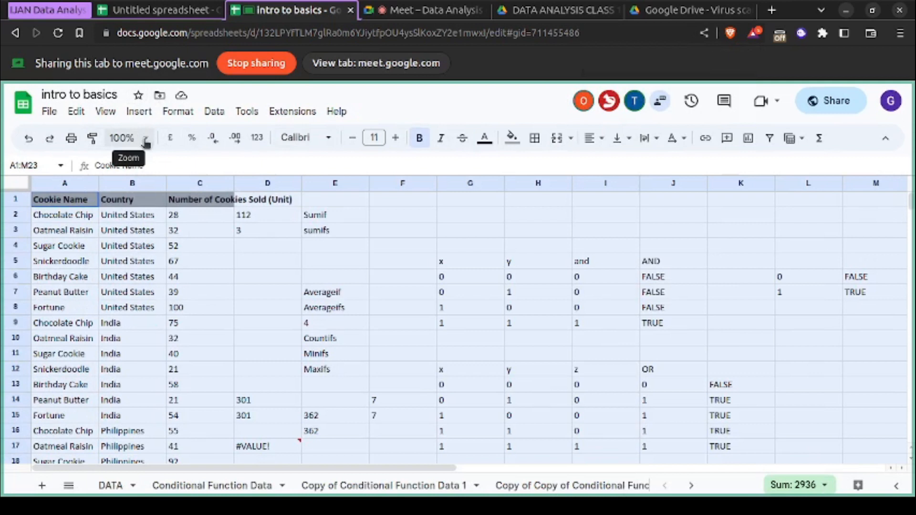
left_click(146, 140)
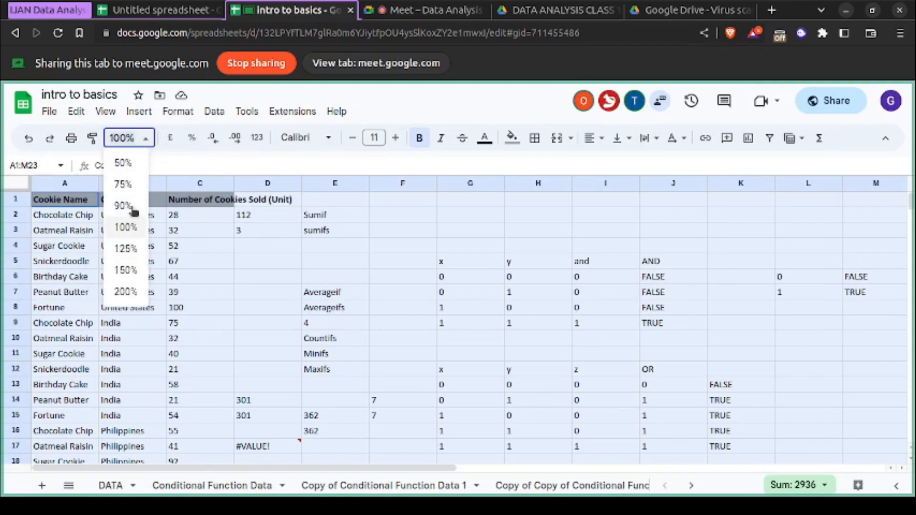
left_click(132, 270)
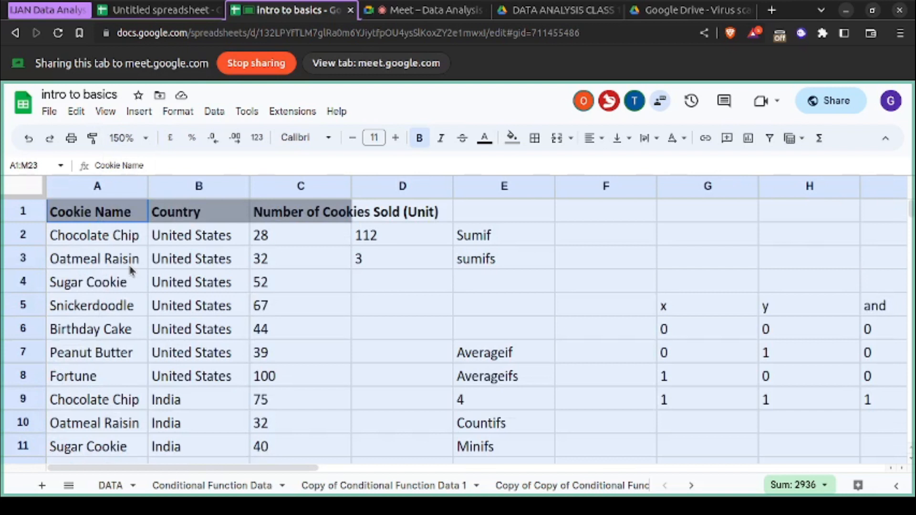
left_click(148, 140)
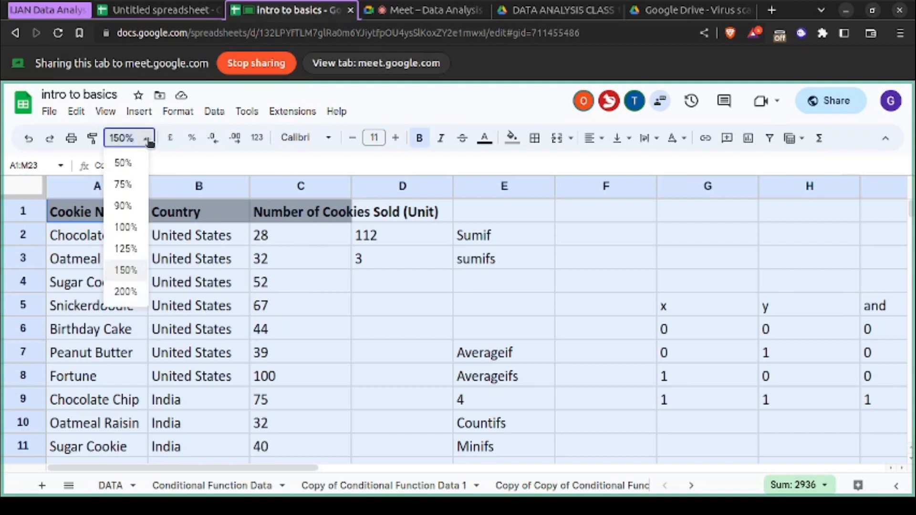
left_click(129, 289)
left_click(144, 138)
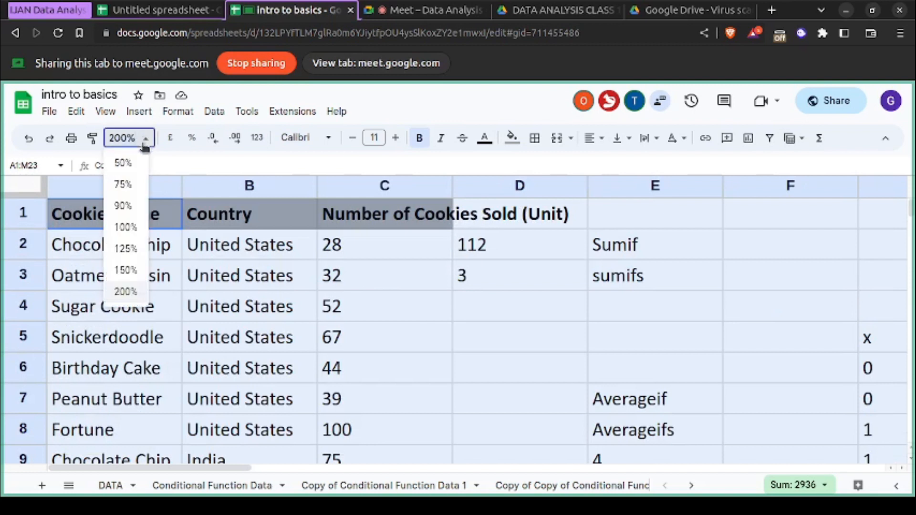
left_click(124, 164)
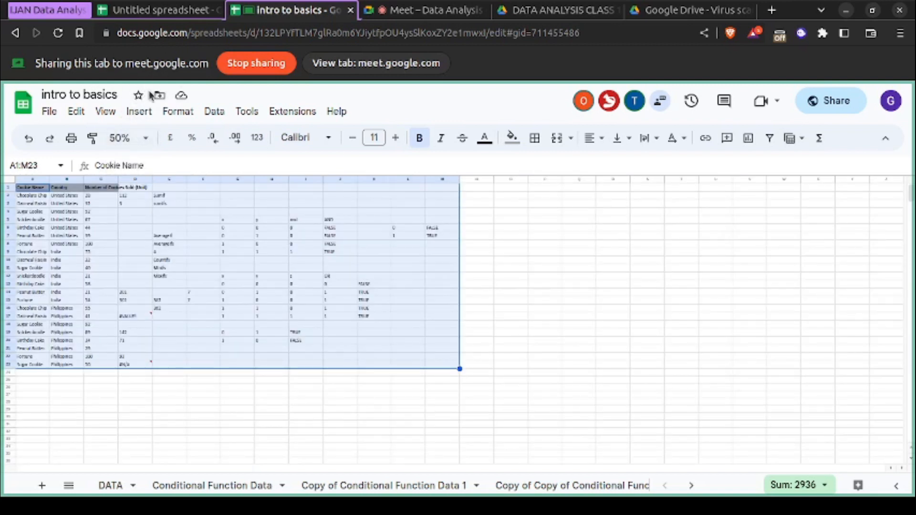
- Magnify the browser page briefly, restore it to 100%, and set the spreadsheet zoom to 150%
key("ctrl+plus")
key("ctrl+plus")
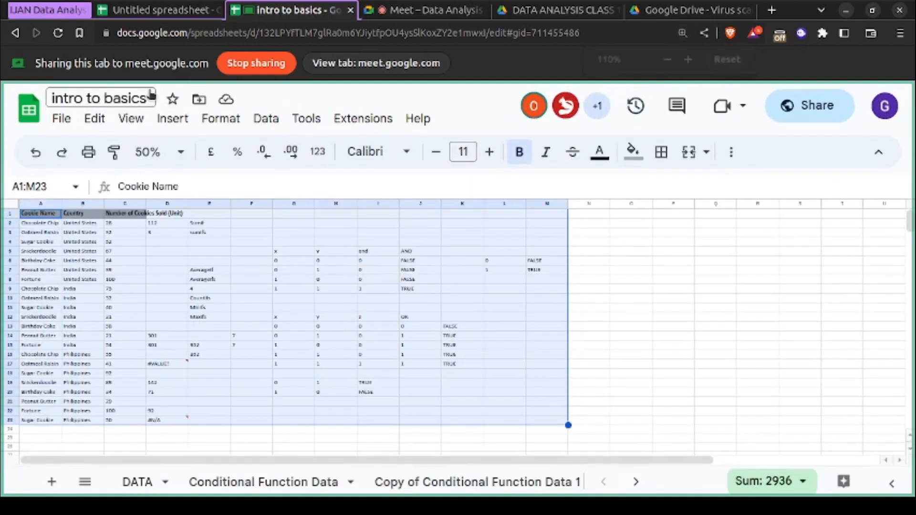
key("ctrl+minus")
key("ctrl+minus")
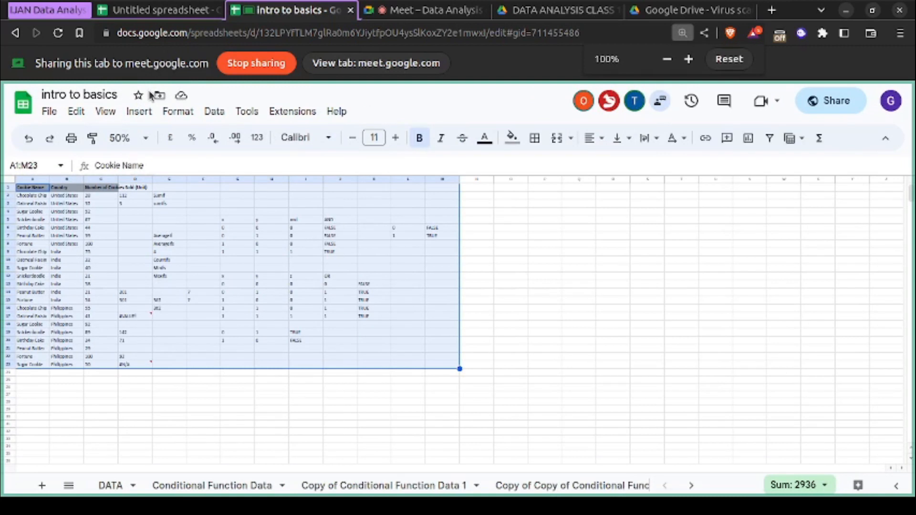
left_click(141, 138)
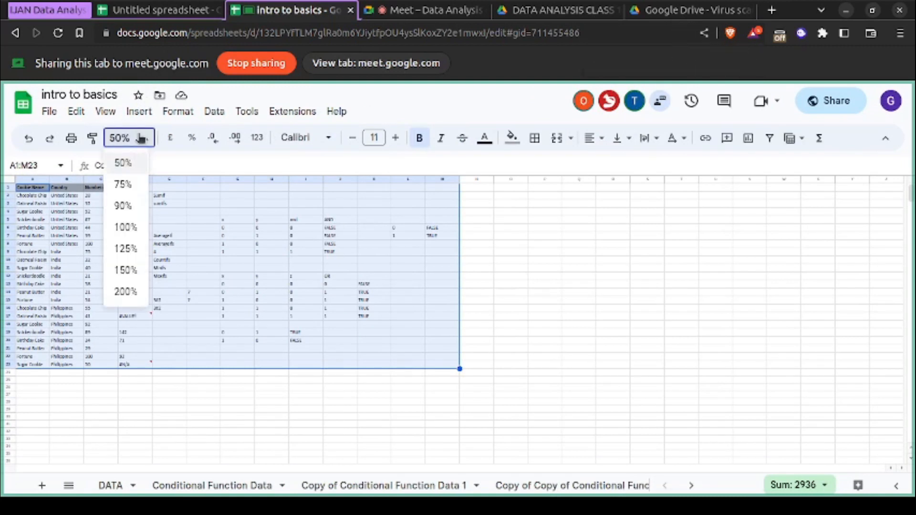
left_click(131, 268)
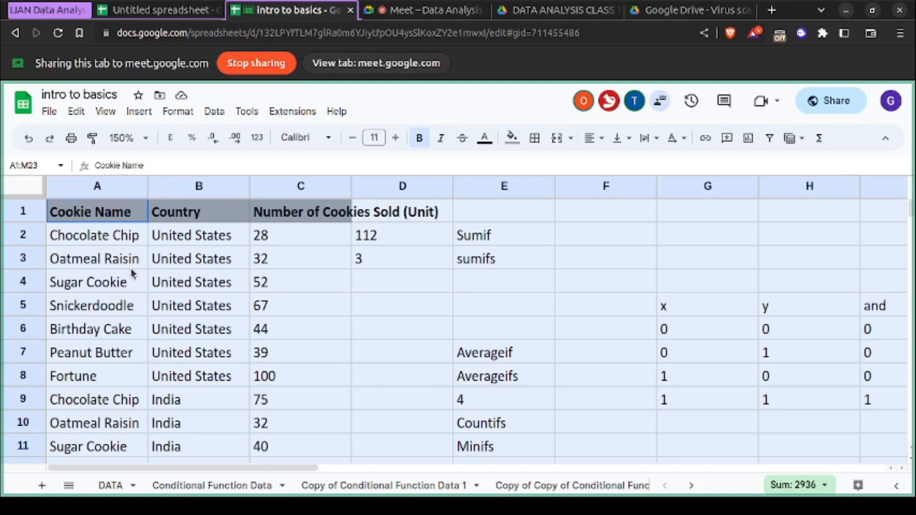
left_click(70, 486)
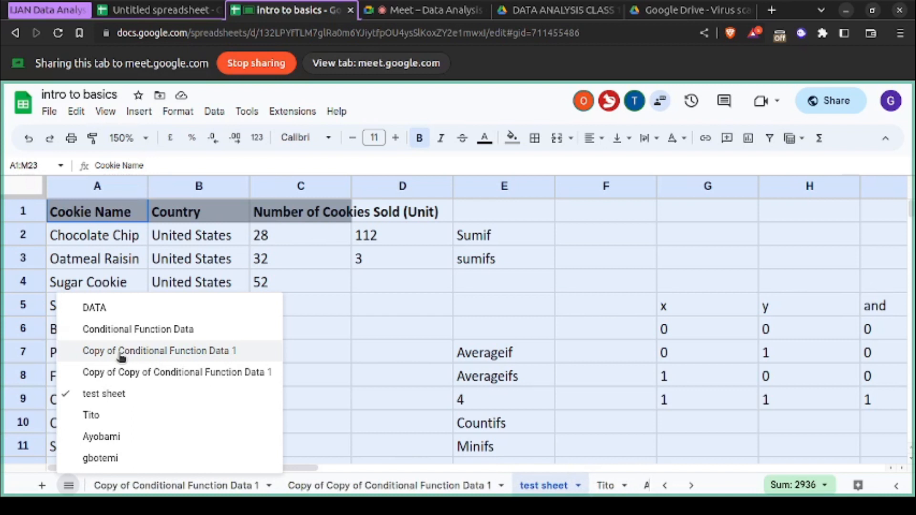
left_click(308, 329)
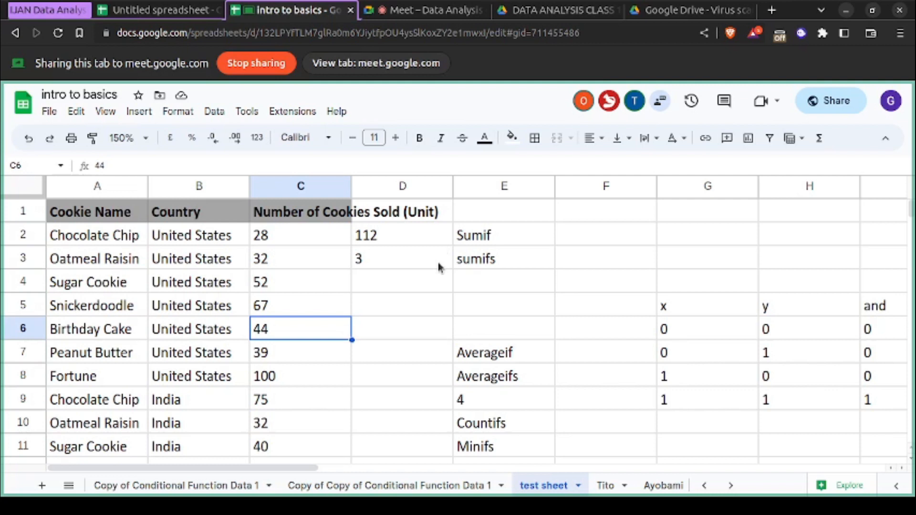
scroll(438, 264, "down", 10)
scroll(438, 267, "up", 3)
left_click_drag(246, 34, 118, 33)
key("ctrl+c")
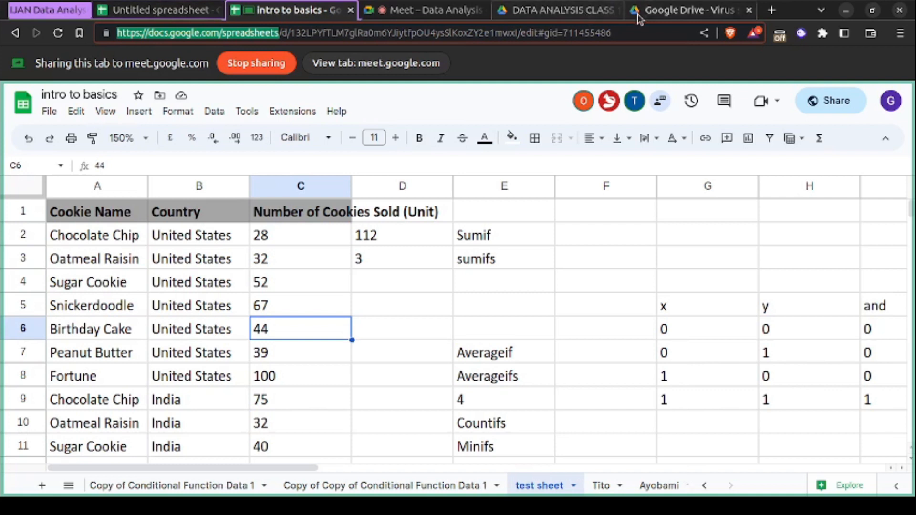
left_click(424, 10)
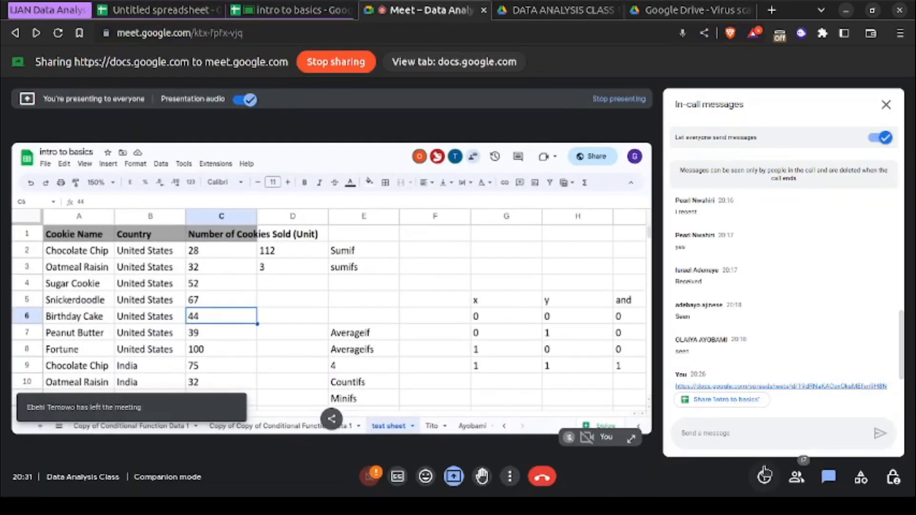
left_click(723, 433)
key("ctrl+v")
key("Return")
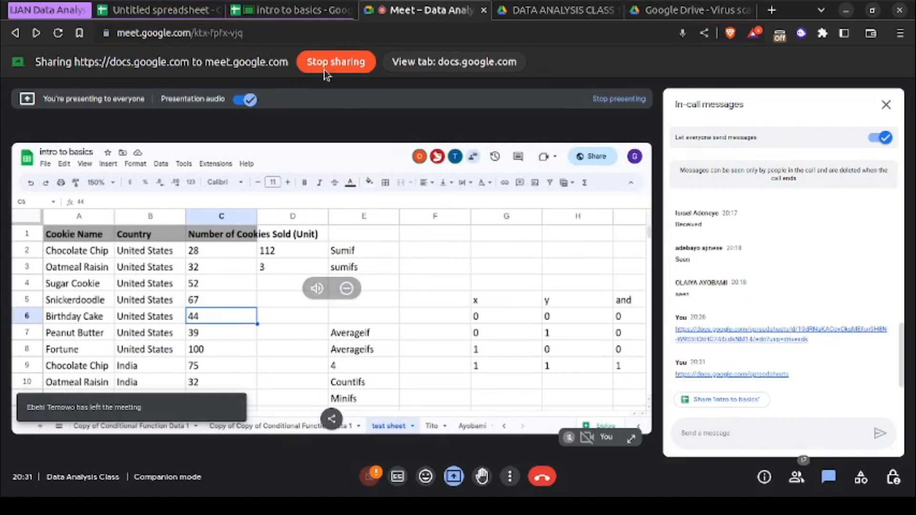
- Create a new blank spreadsheet from "intro to basics" and switch the meeting's tab sharing to it
left_click(277, 12)
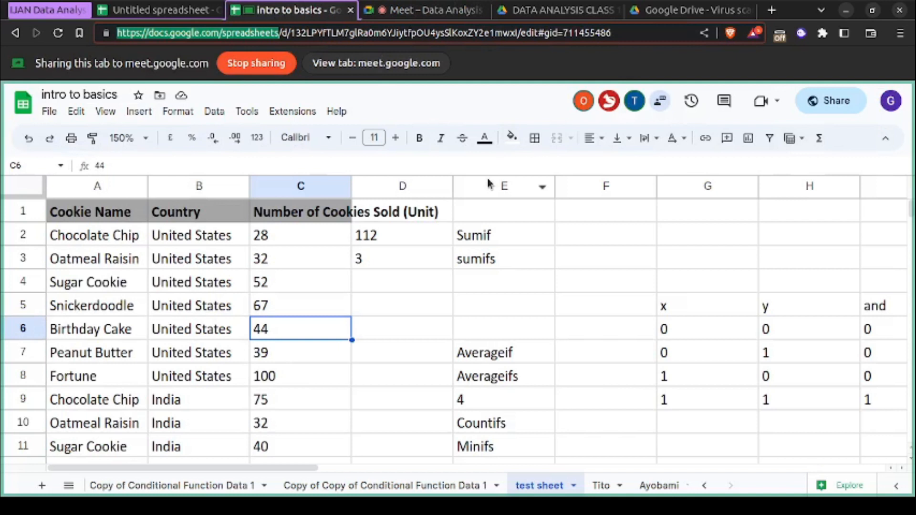
left_click(49, 112)
mouse_move(73, 135)
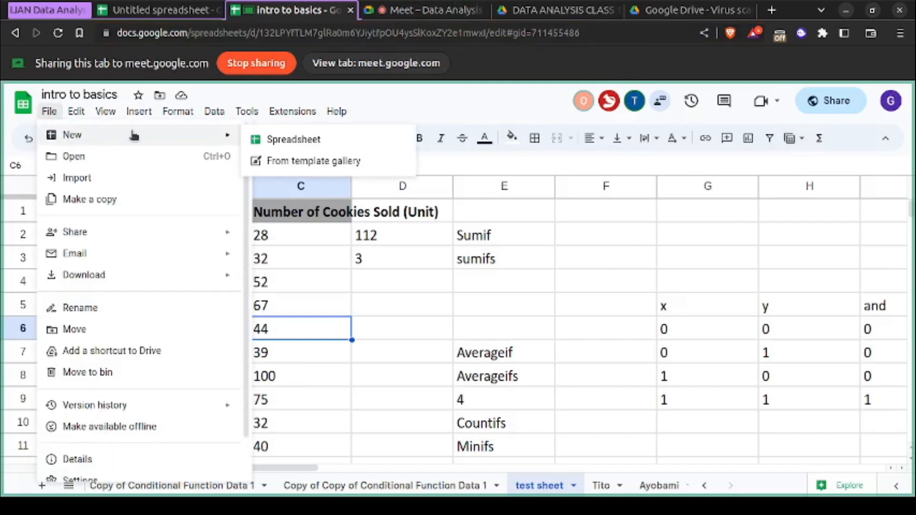
left_click(269, 138)
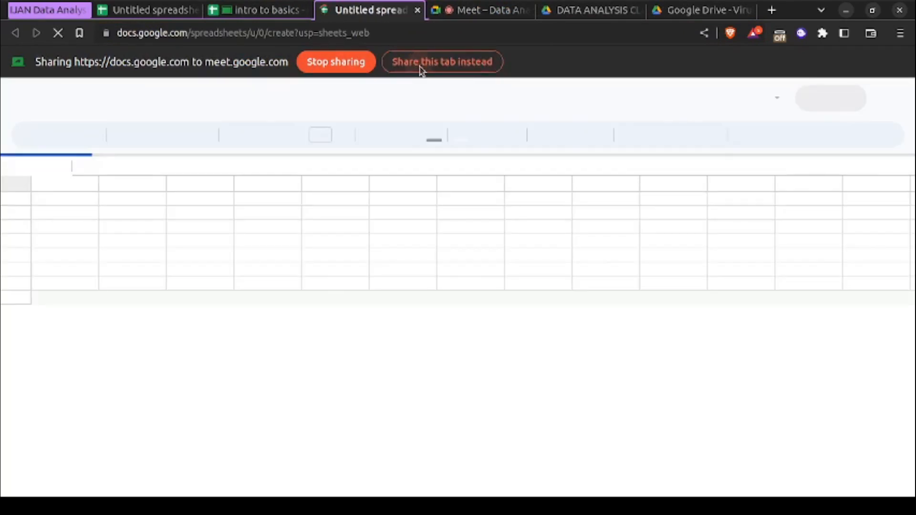
left_click(421, 68)
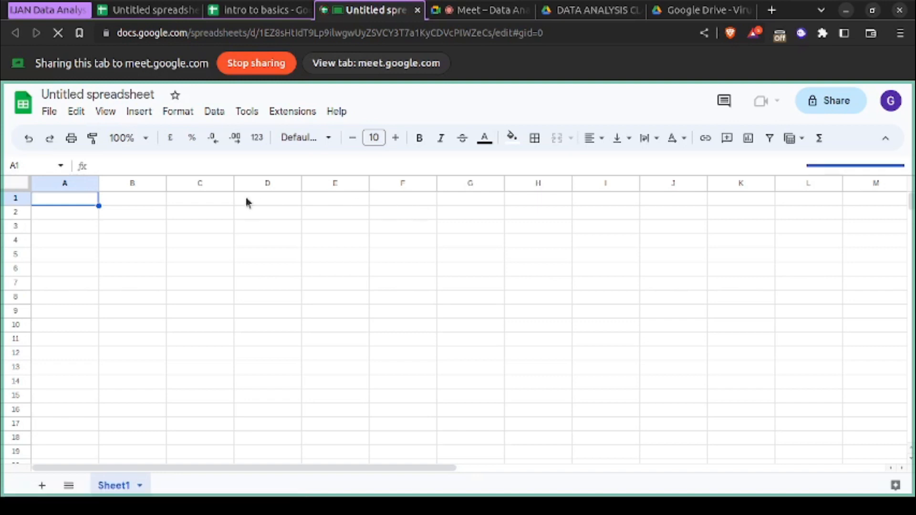
- Highlight the docs.google.com/spreadsheets link in the meeting chat, and return to the new untitled spreadsheet
left_click(507, 12)
left_click_drag(803, 380, 676, 375)
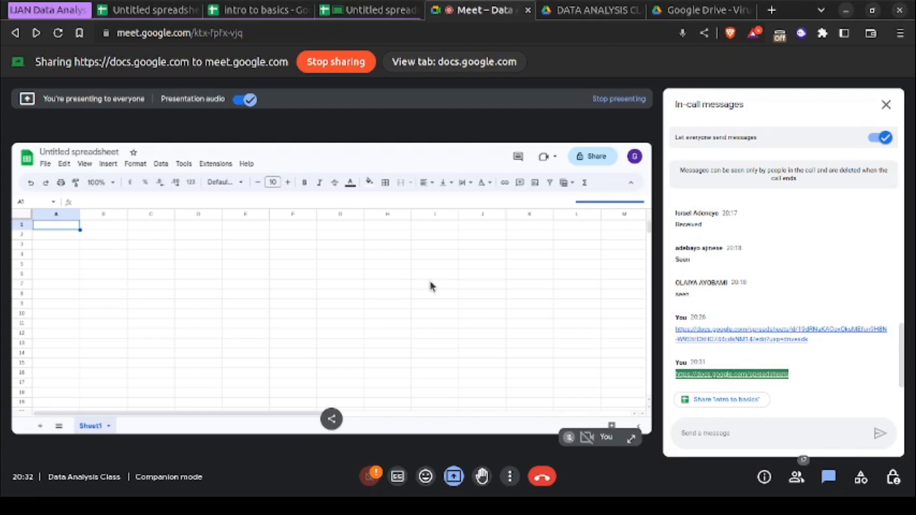
left_click(377, 11)
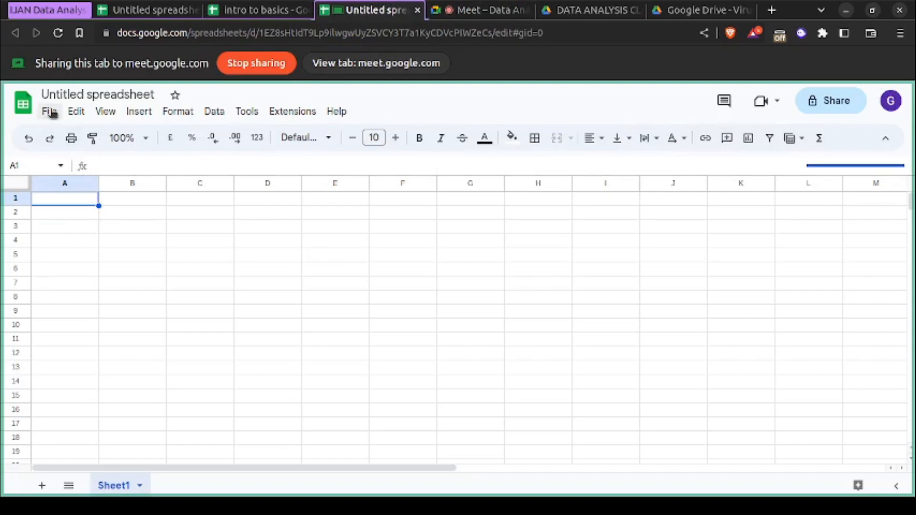
- Rename the untitled spreadsheet as "data analysis class 3"
left_click(88, 93)
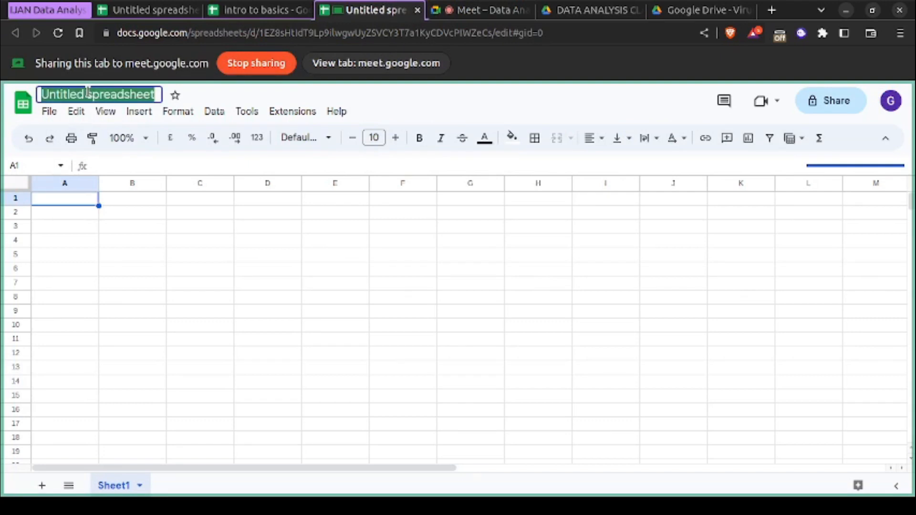
type("data anal")
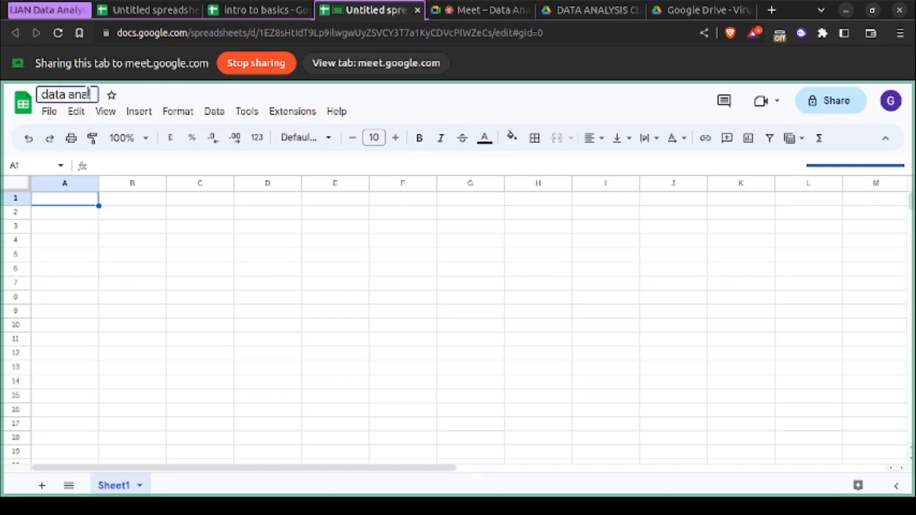
type("ysis class")
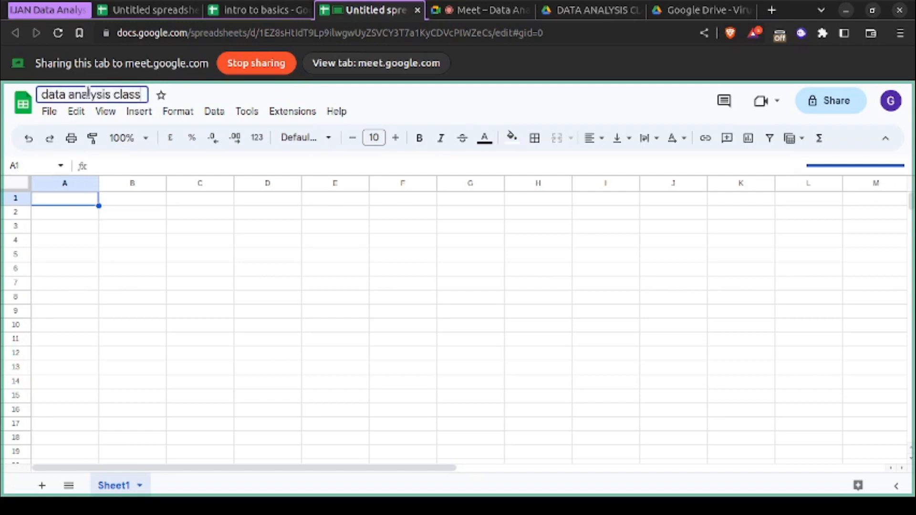
type(" 3")
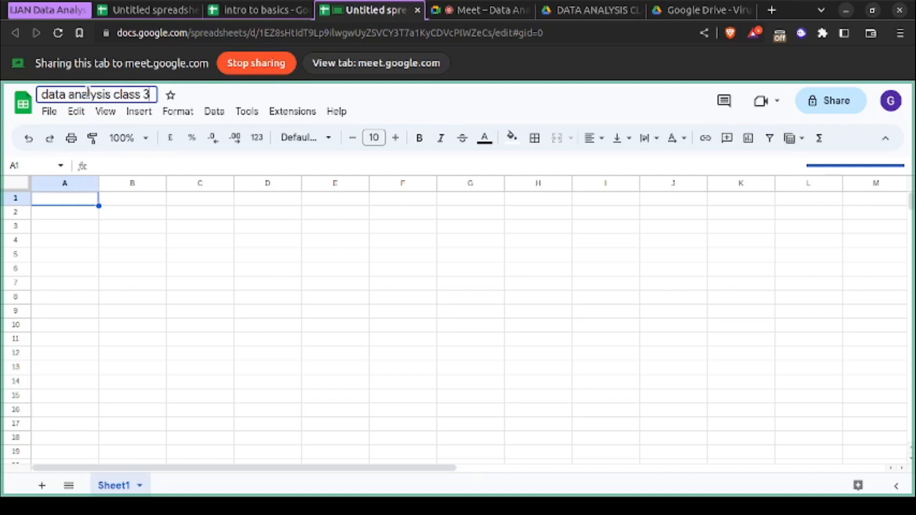
left_click(221, 97)
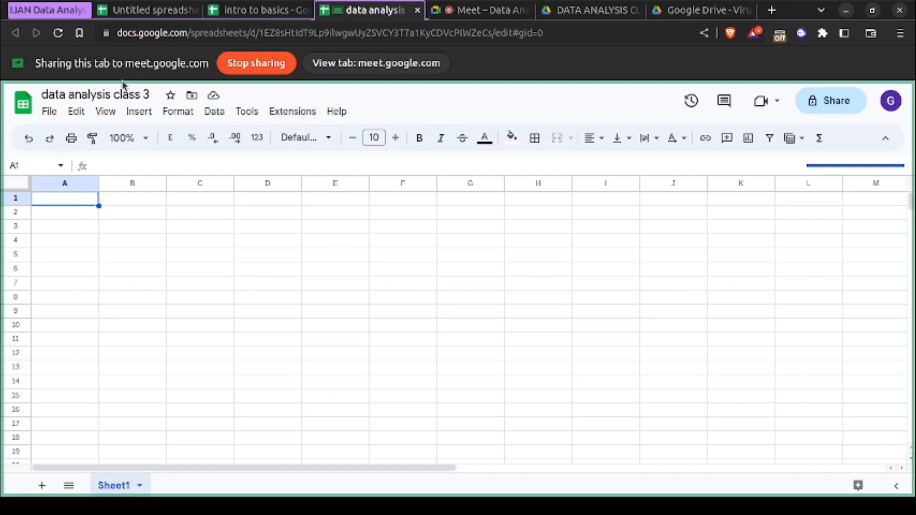
- Look through the file-level commands of "data analysis class 3" and view its version history
left_click(56, 112)
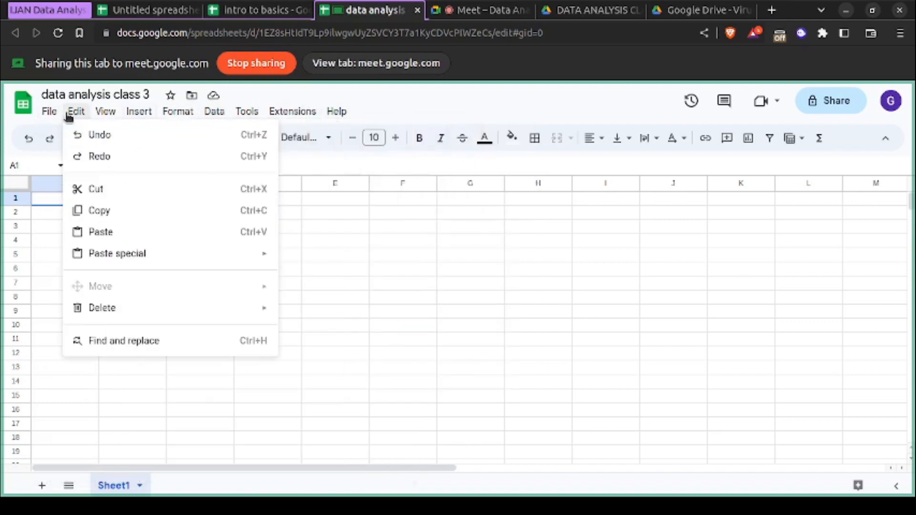
mouse_move(72, 138)
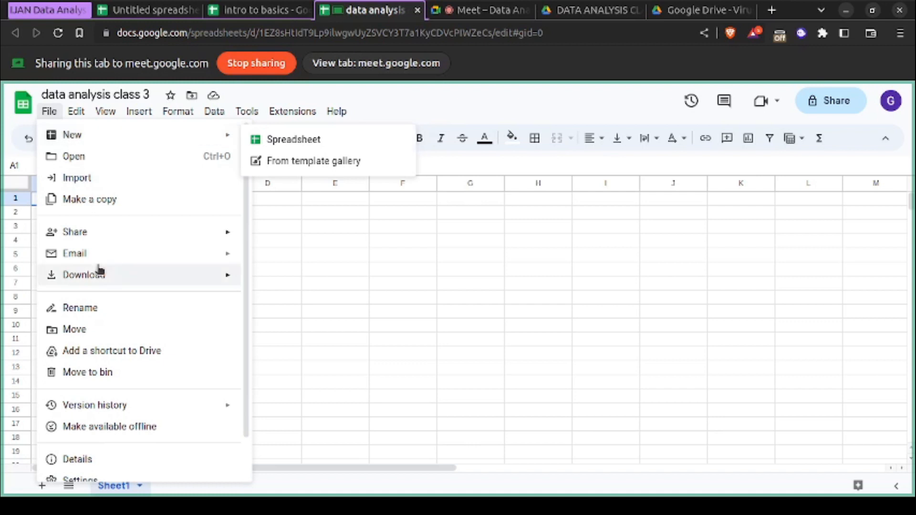
mouse_move(95, 268)
scroll(98, 269, "down", 2)
scroll(98, 267, "up", 2)
scroll(96, 286, "down", 2)
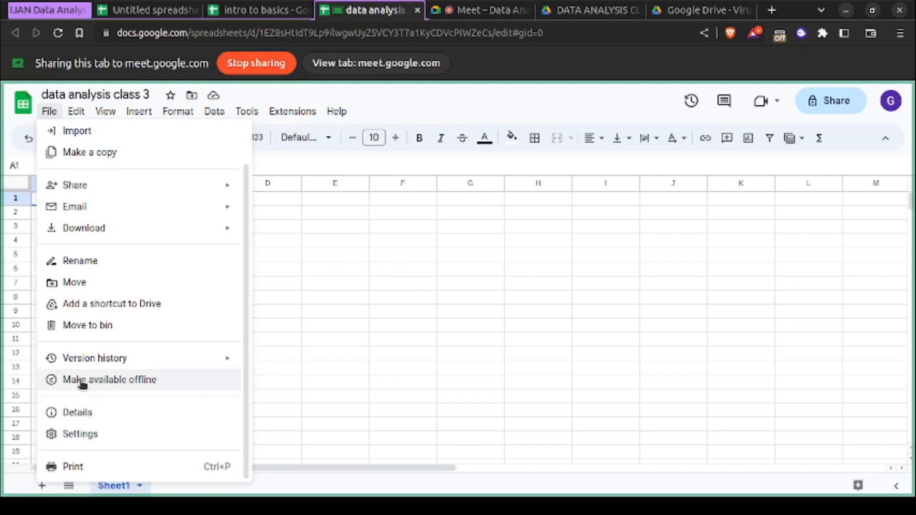
mouse_move(107, 367)
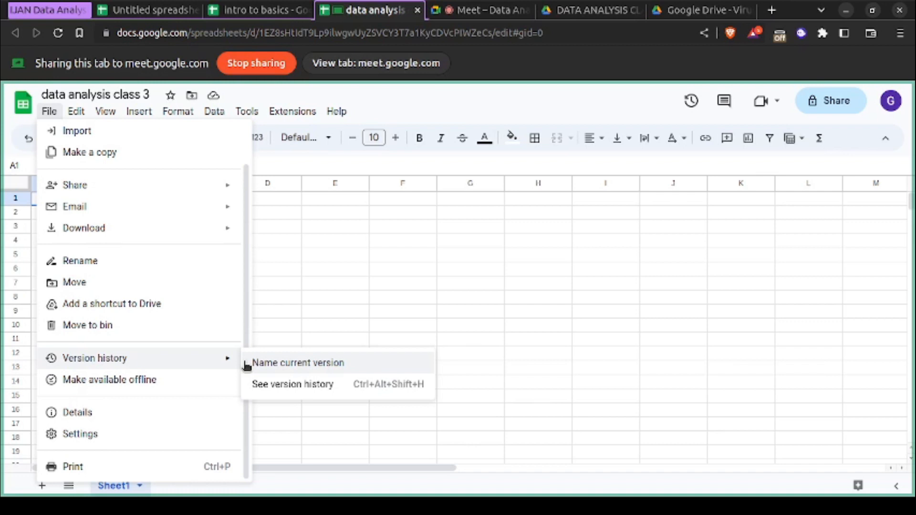
left_click(277, 386)
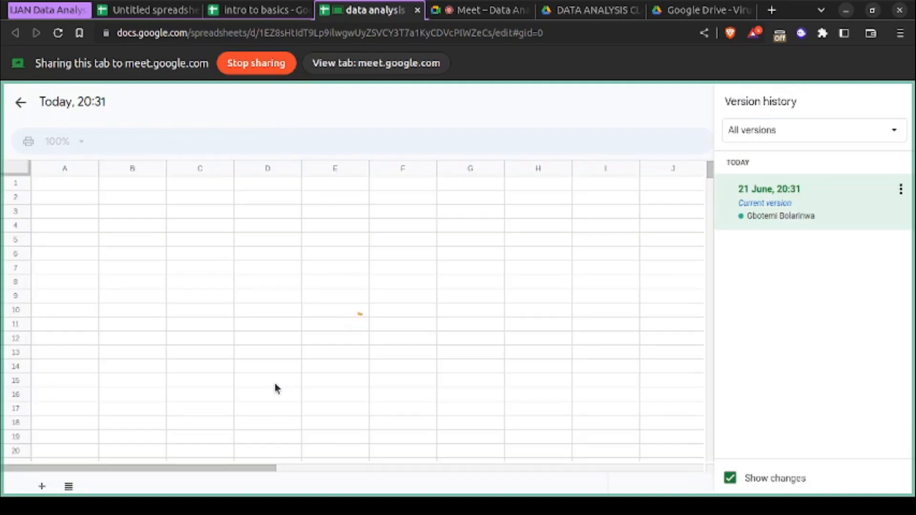
- Switch the meeting's tab sharing to "intro to basics" and open that spreadsheet's version history
left_click(257, 10)
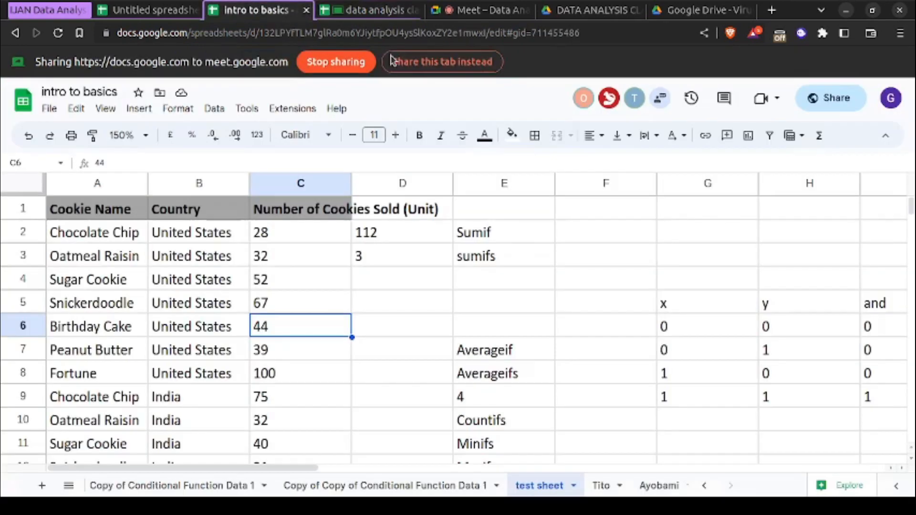
left_click(421, 62)
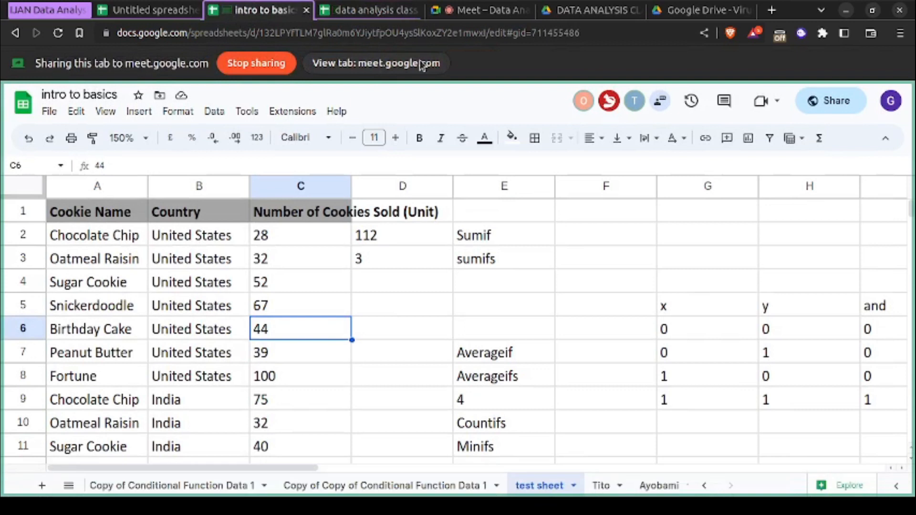
left_click(50, 112)
scroll(96, 334, "down", 1)
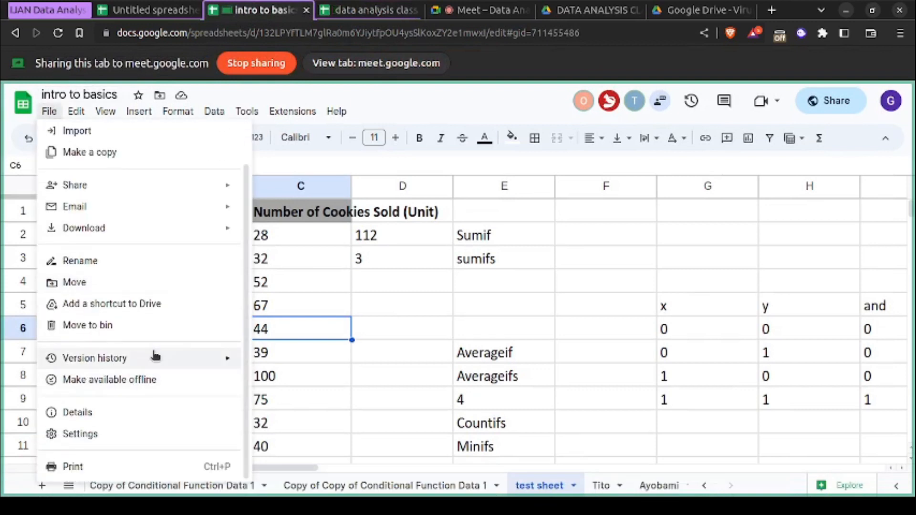
mouse_move(197, 355)
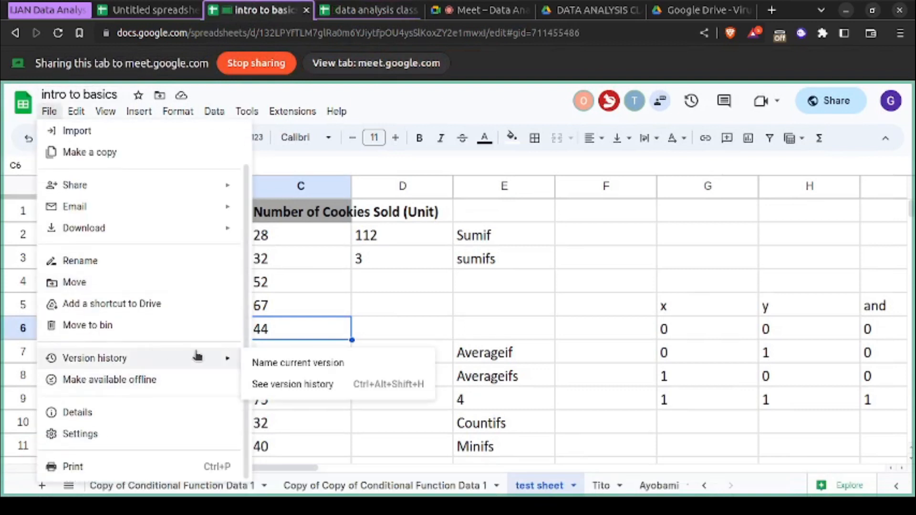
left_click(297, 381)
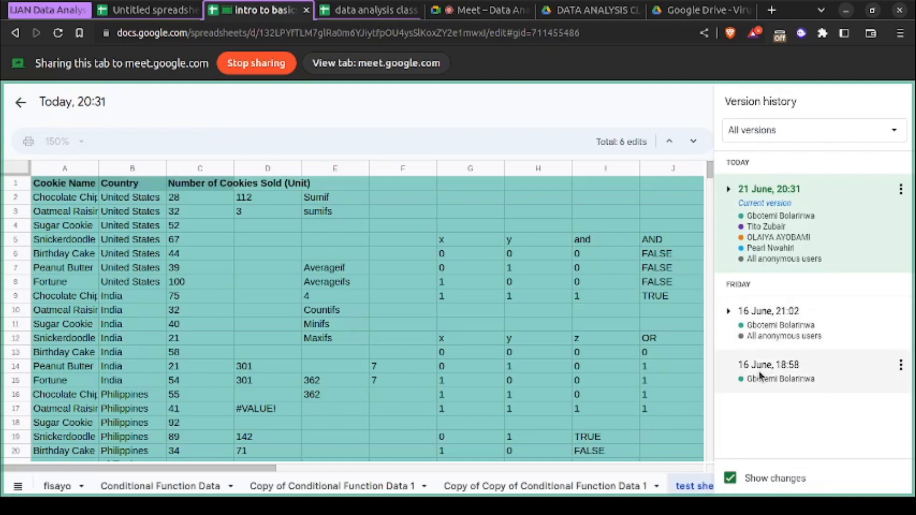
- Expand the detailed versions under 16 June, 21:02, look through them, and collapse the group
left_click(729, 314)
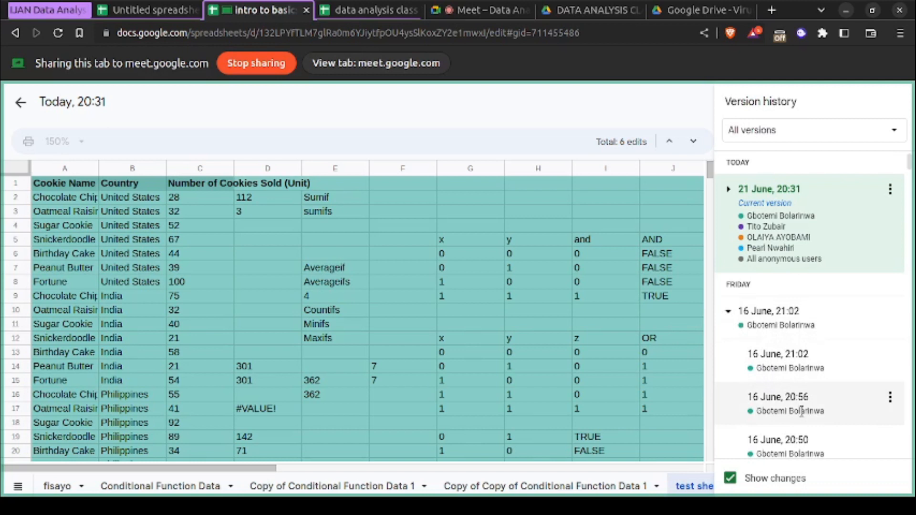
scroll(802, 410, "down", 5)
scroll(801, 411, "down", 15)
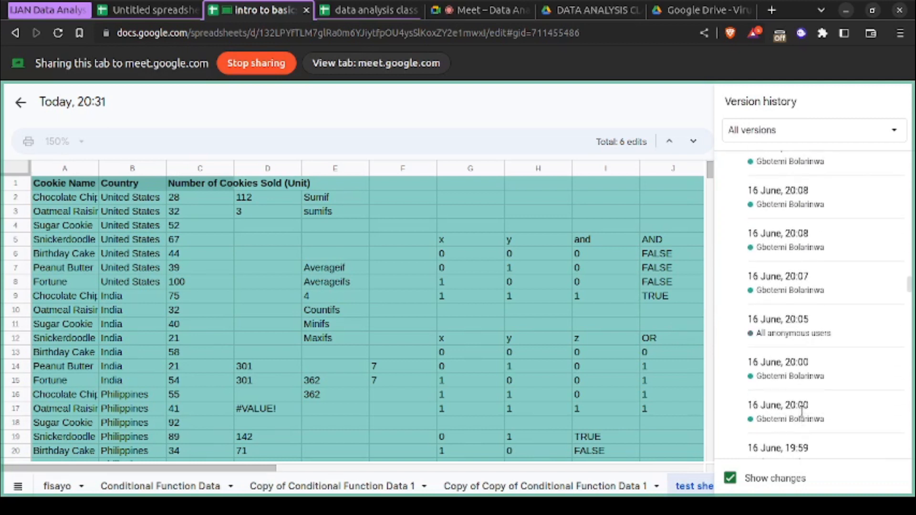
scroll(801, 411, "down", 10)
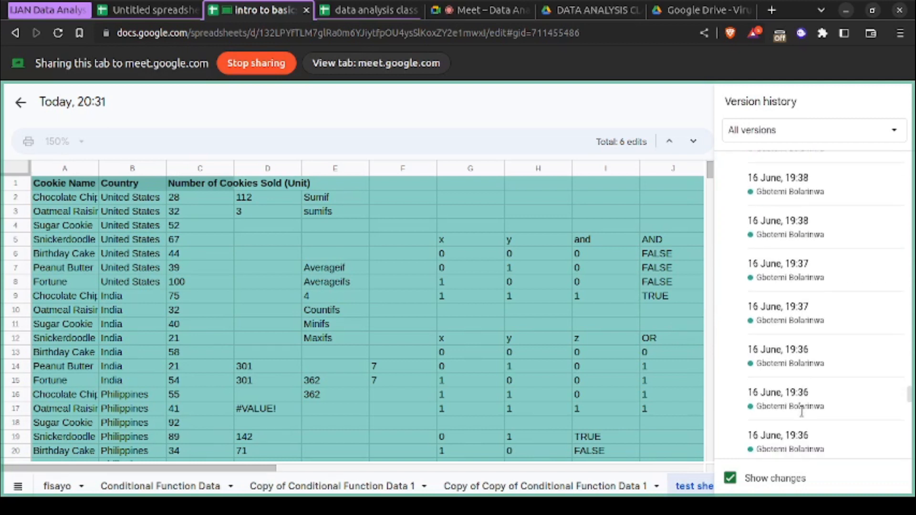
scroll(802, 412, "up", 20)
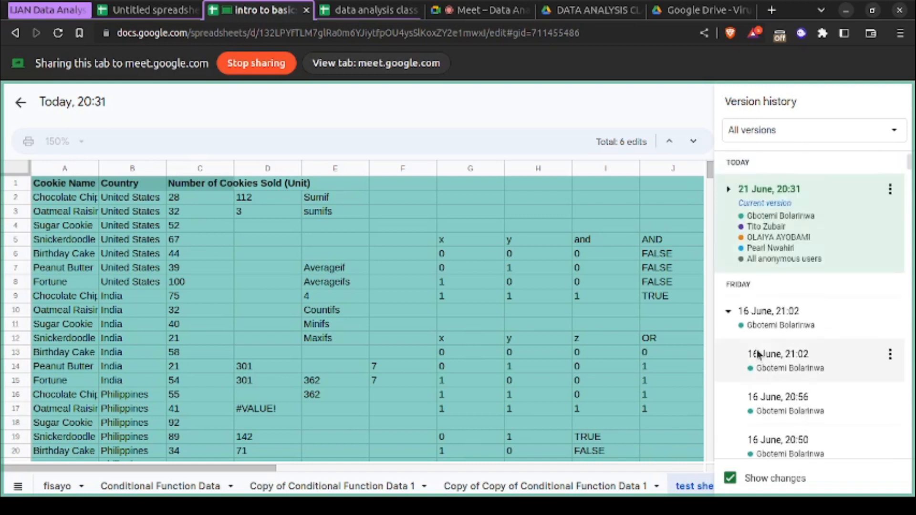
left_click(729, 312)
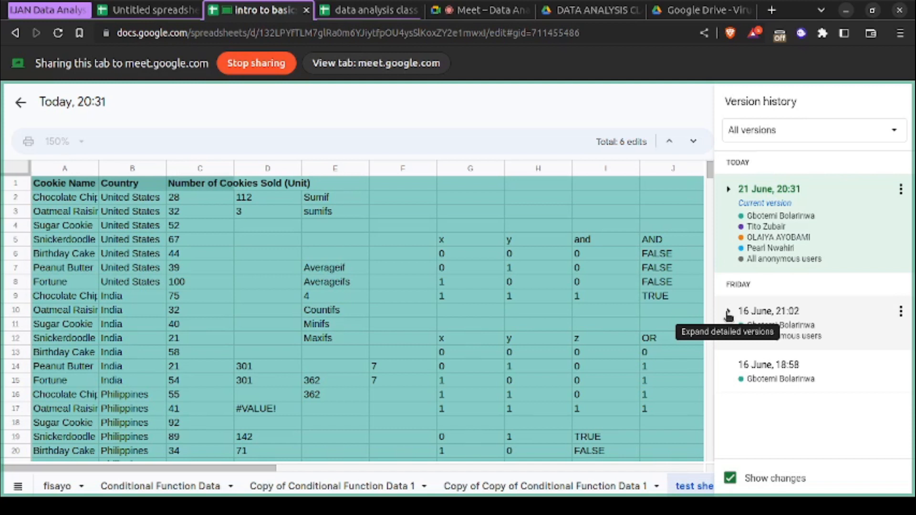
- Preview a 16 June, 19:46 version from the expanded 16 June, 21:02 group, and collapse the group
left_click(730, 313)
scroll(765, 431, "down", 15)
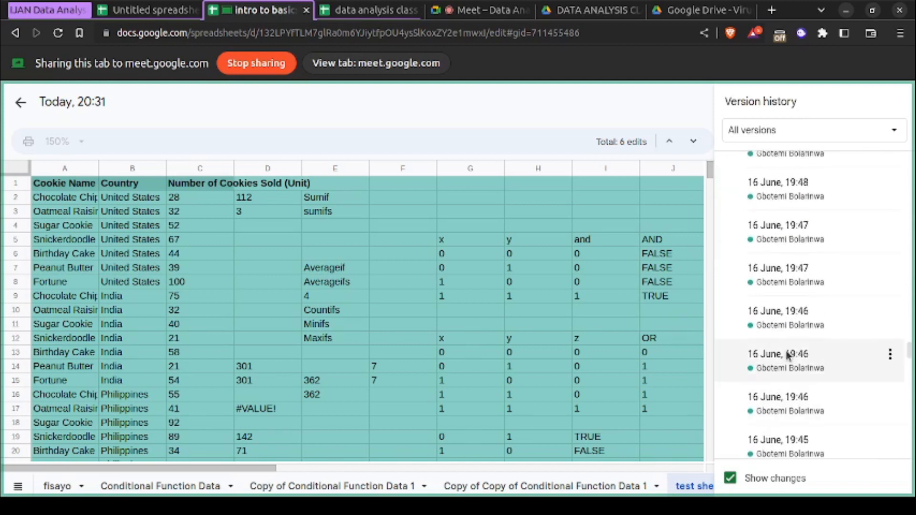
left_click(787, 355)
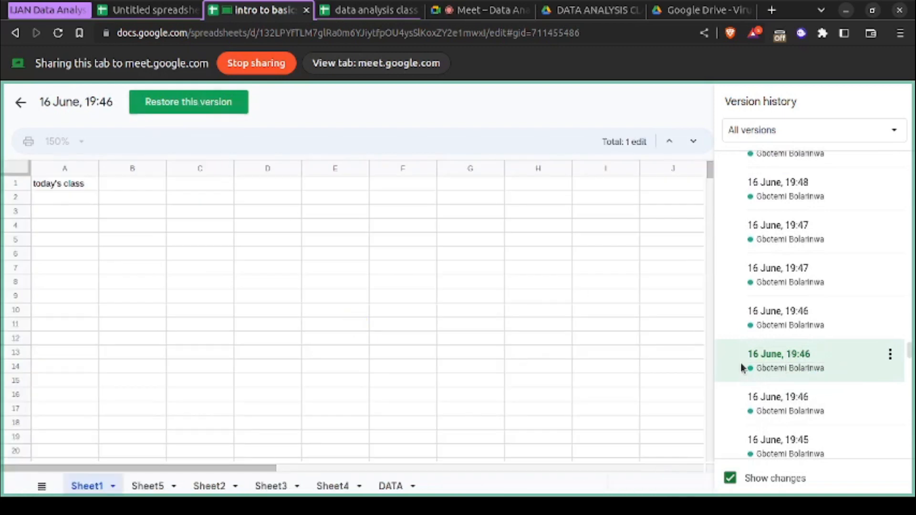
scroll(829, 328, "up", 10)
scroll(802, 247, "up", 3)
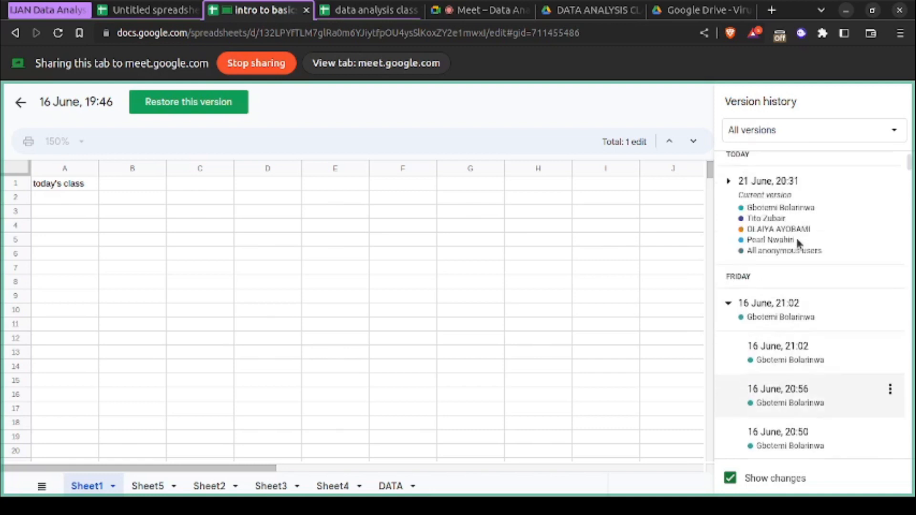
left_click(731, 311)
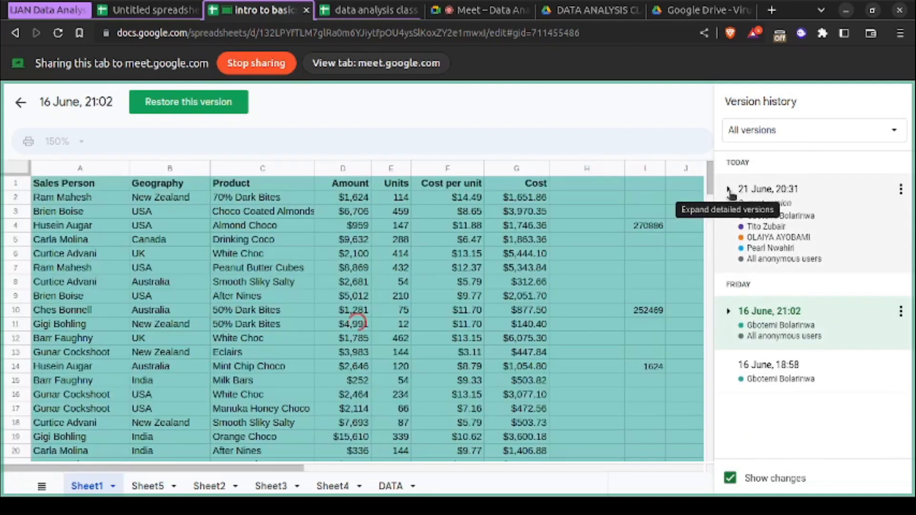
- Expand the detailed versions under the current 21 June, 20:31 version, look through them, and collapse them
left_click(728, 190)
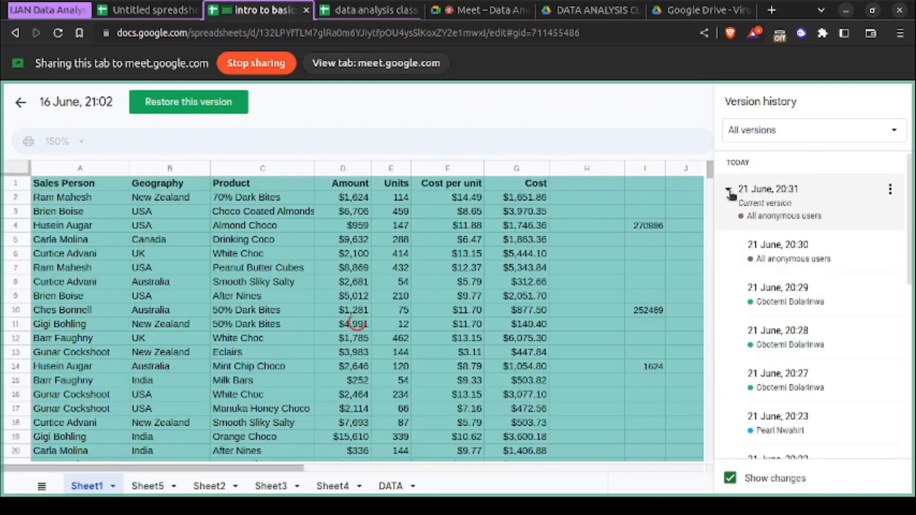
scroll(791, 334, "down", 10)
scroll(791, 344, "up", 10)
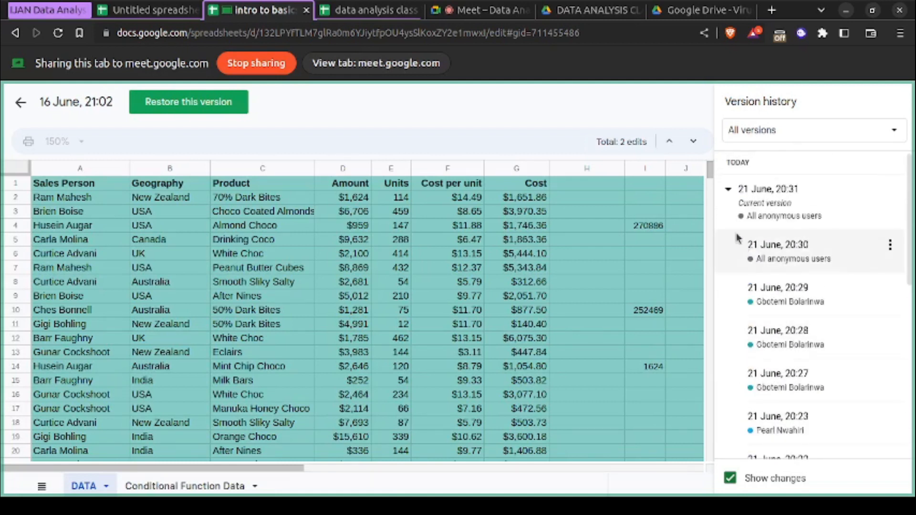
left_click(729, 189)
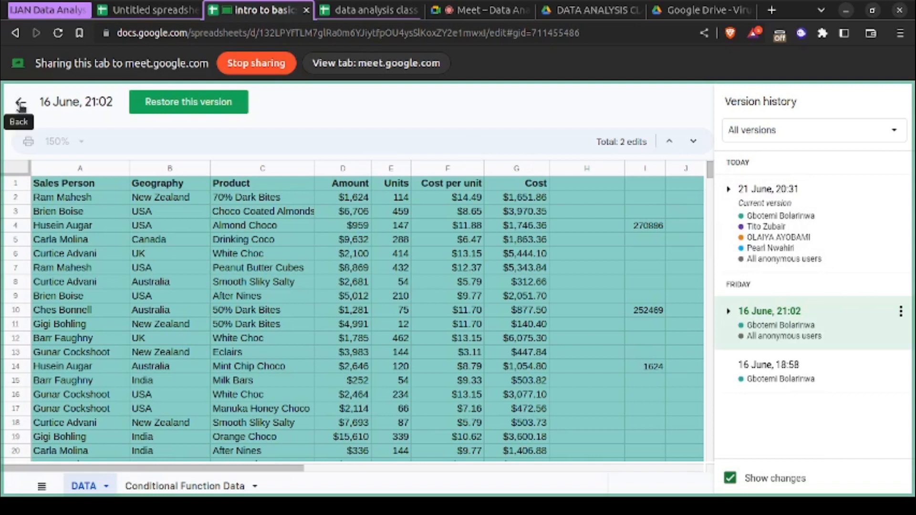
- Filter the version history to named versions, and switch the filter back to all versions
left_click(835, 137)
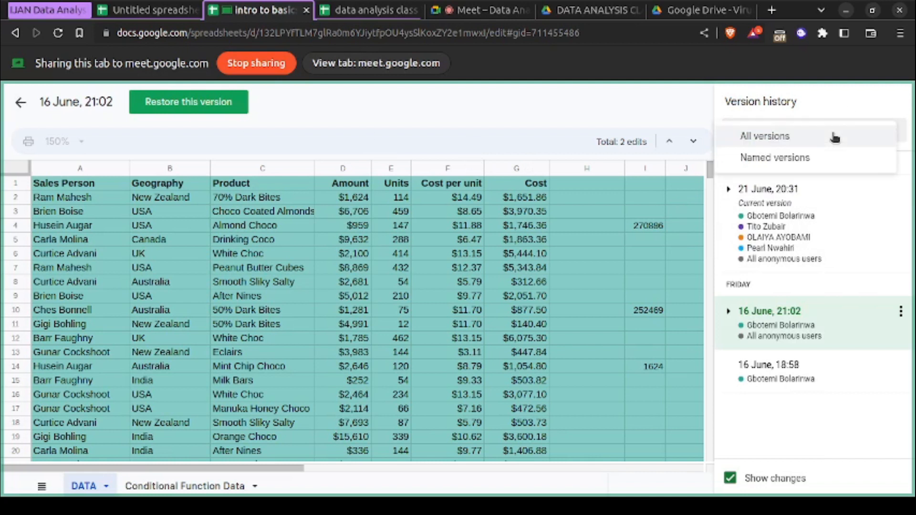
left_click(818, 158)
left_click(816, 139)
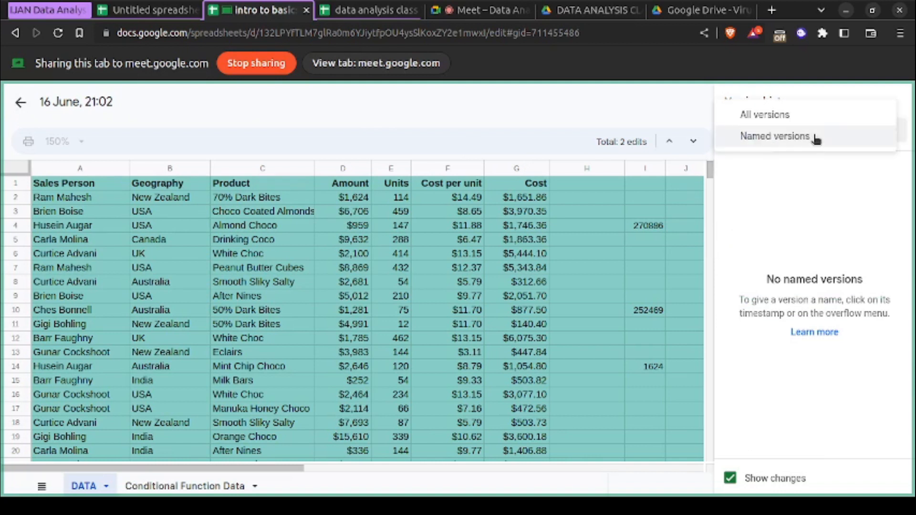
left_click(792, 116)
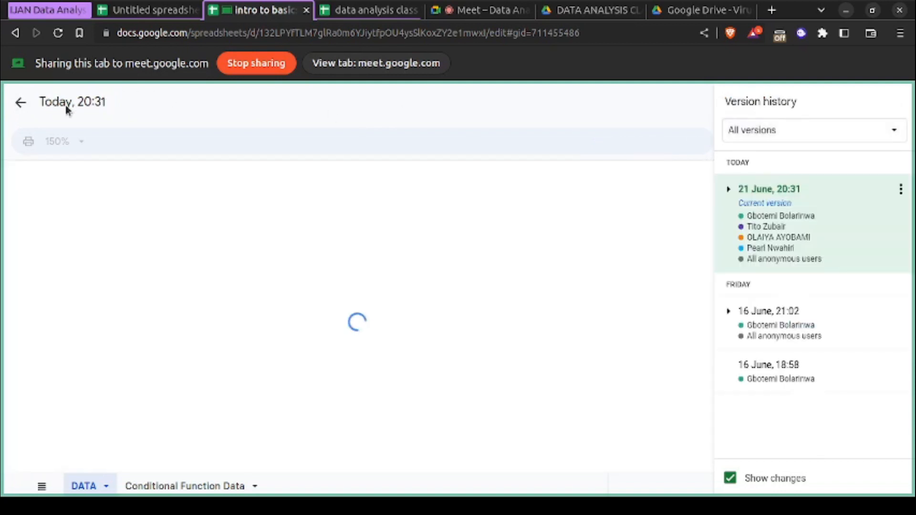
- Leave the version history and return to the intro to basics spreadsheet
left_click(21, 104)
left_click(22, 103)
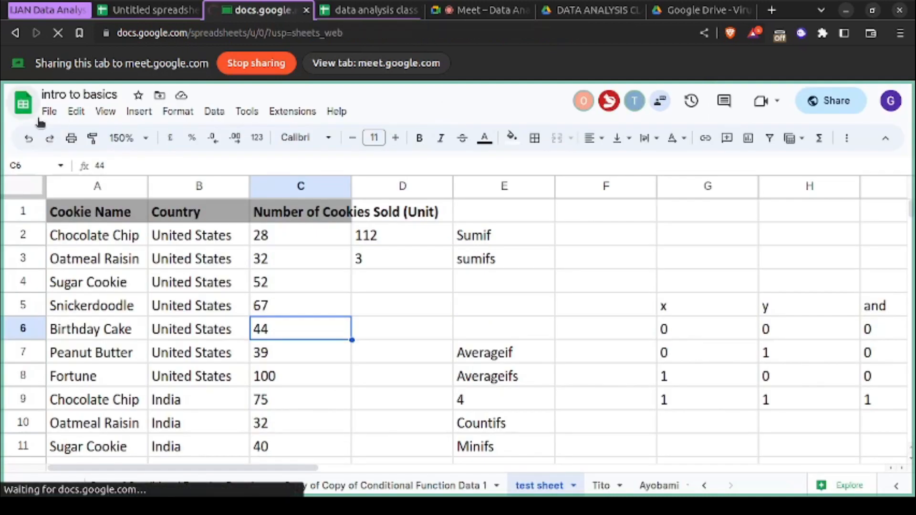
left_click(17, 36)
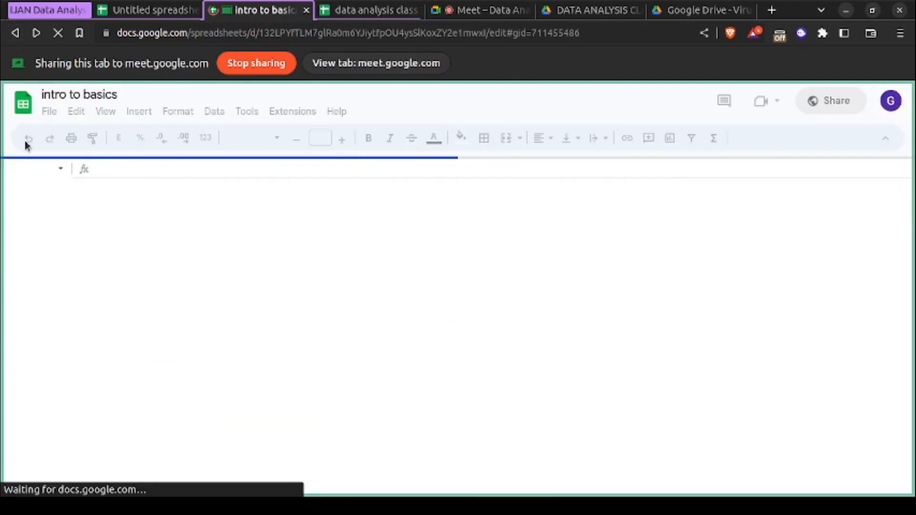
- Name the current version of the intro to basics spreadsheet "version 1.0" and save it
left_click(50, 112)
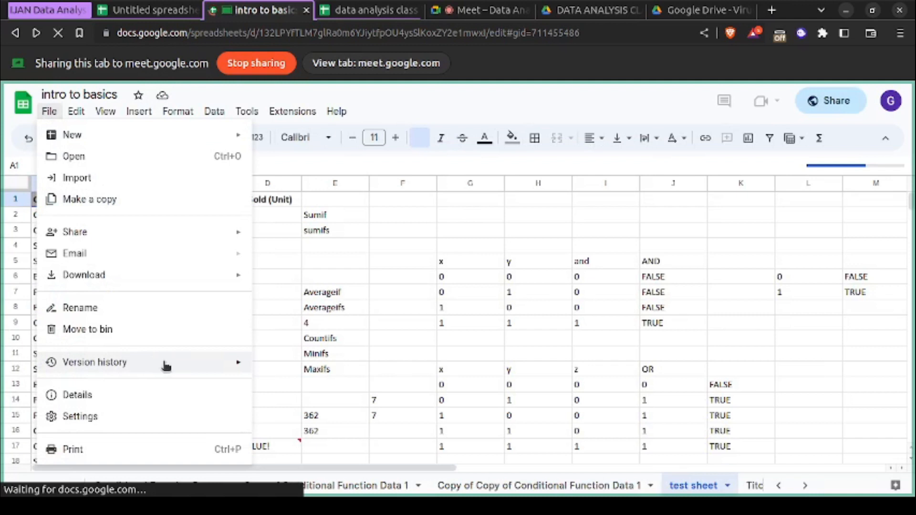
mouse_move(181, 366)
left_click(281, 367)
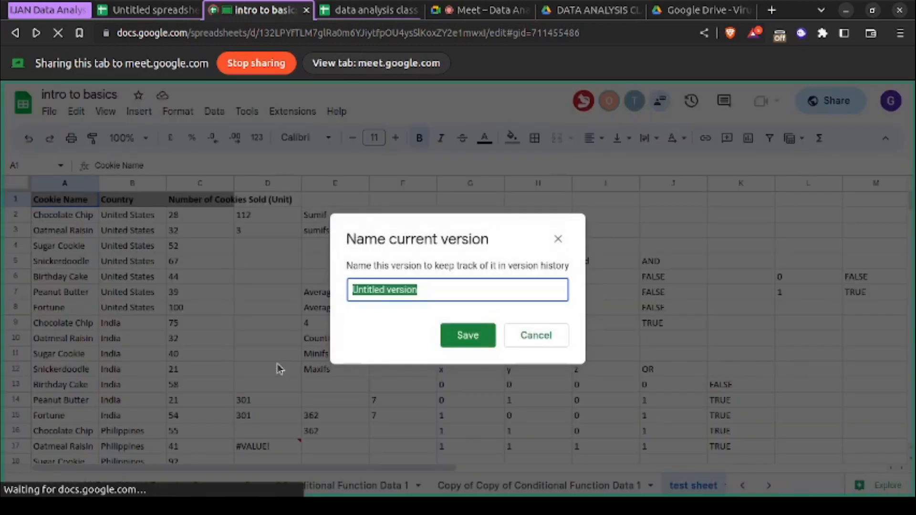
type("vers")
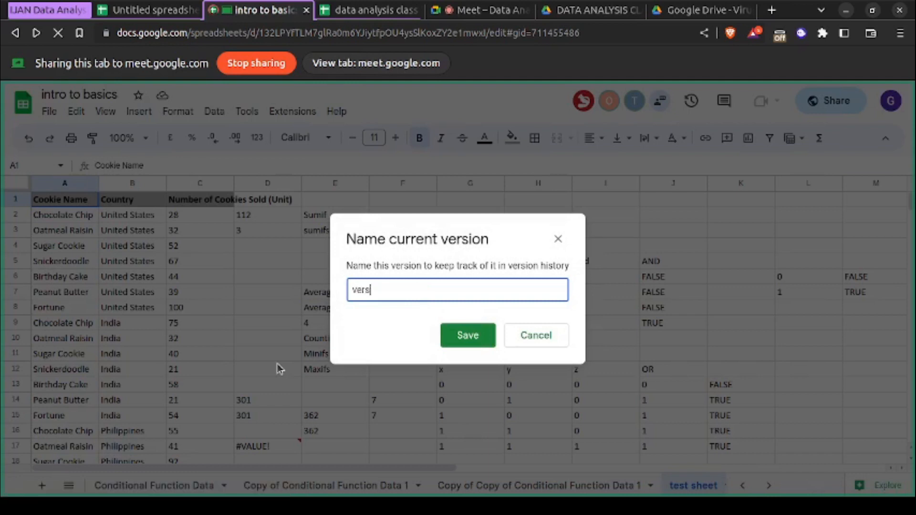
type("ion 1.0")
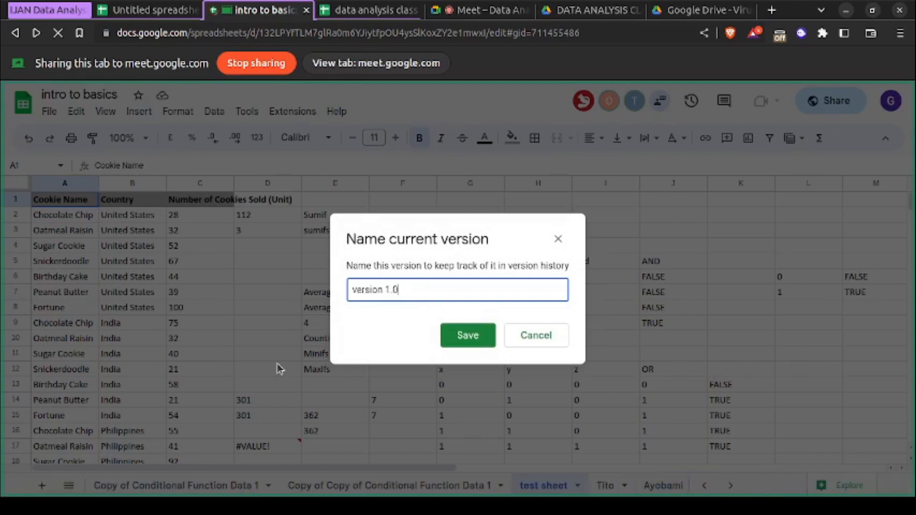
left_click(468, 335)
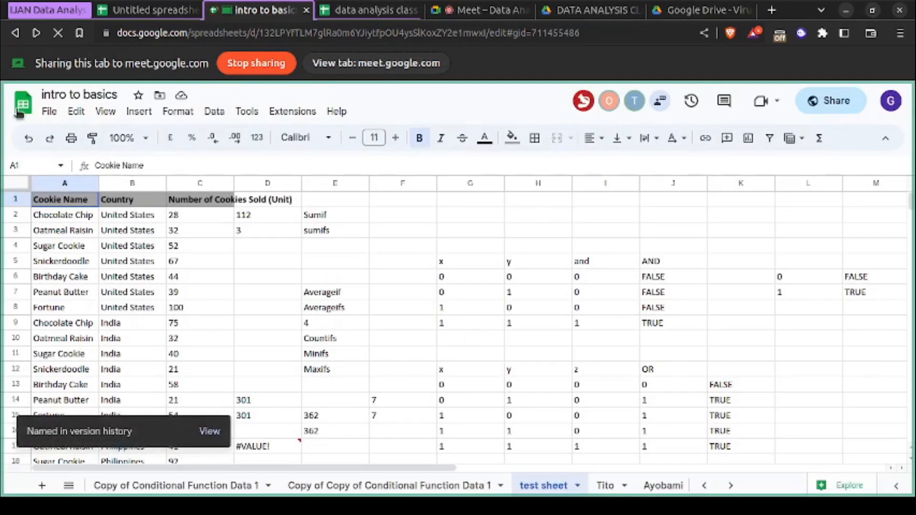
- View the version history filtered to named versions, and return to the spreadsheet
left_click(48, 113)
mouse_move(123, 419)
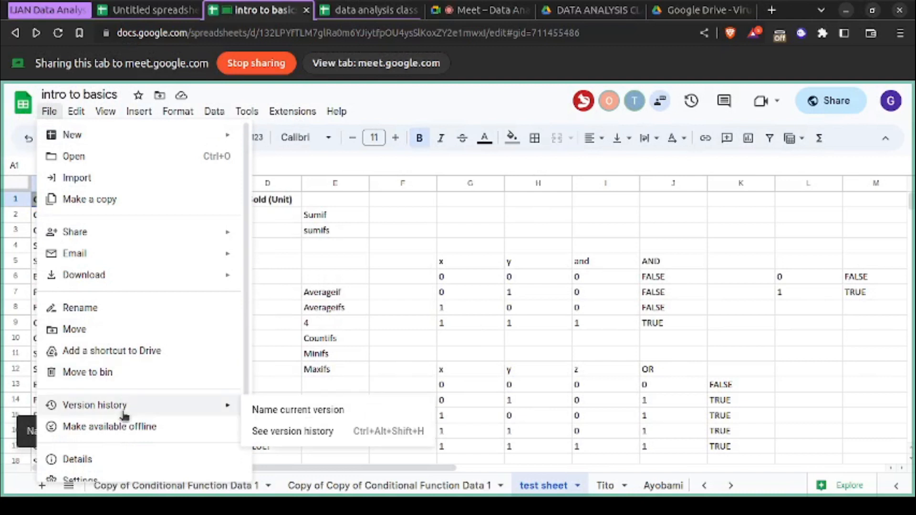
left_click(267, 431)
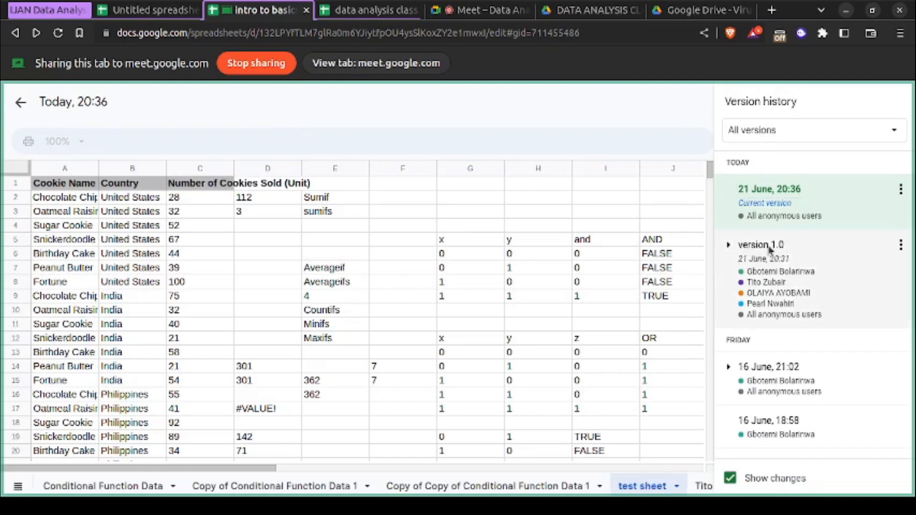
left_click(770, 134)
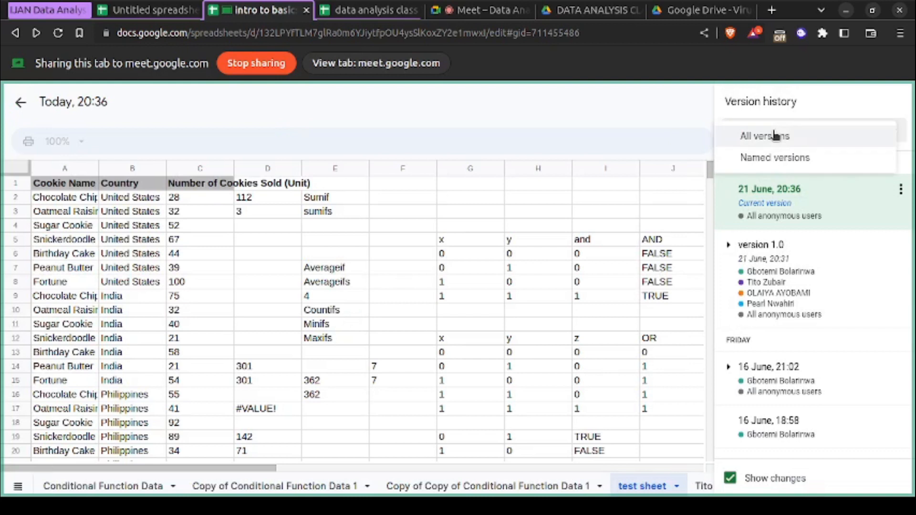
left_click(773, 160)
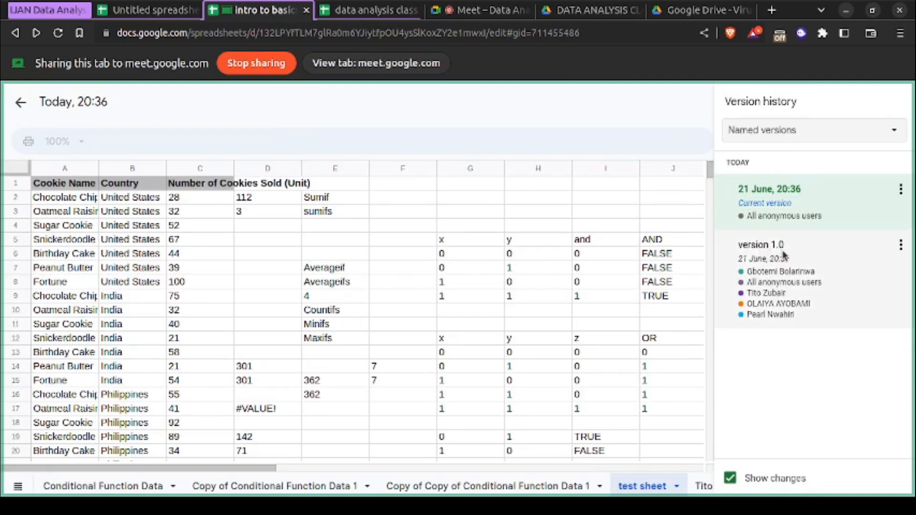
left_click(20, 102)
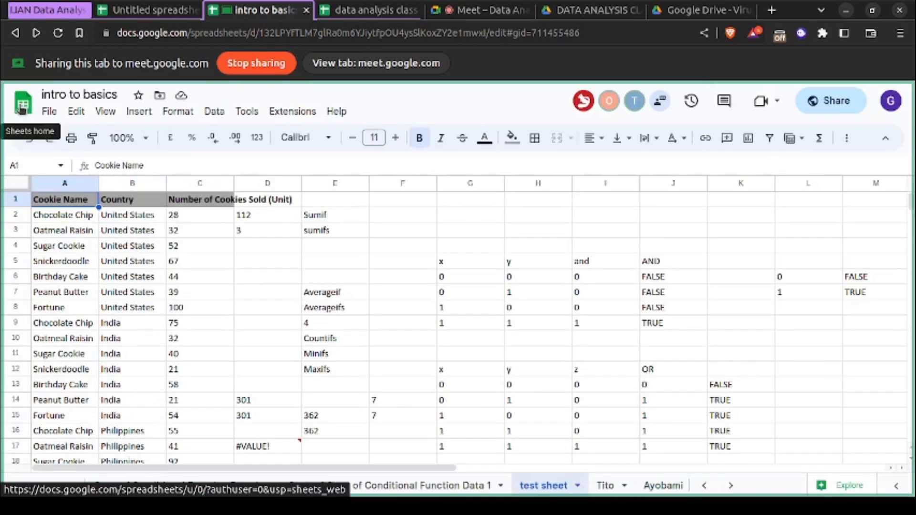
- Show the file formats available for downloading the intro to basics spreadsheet
left_click(49, 111)
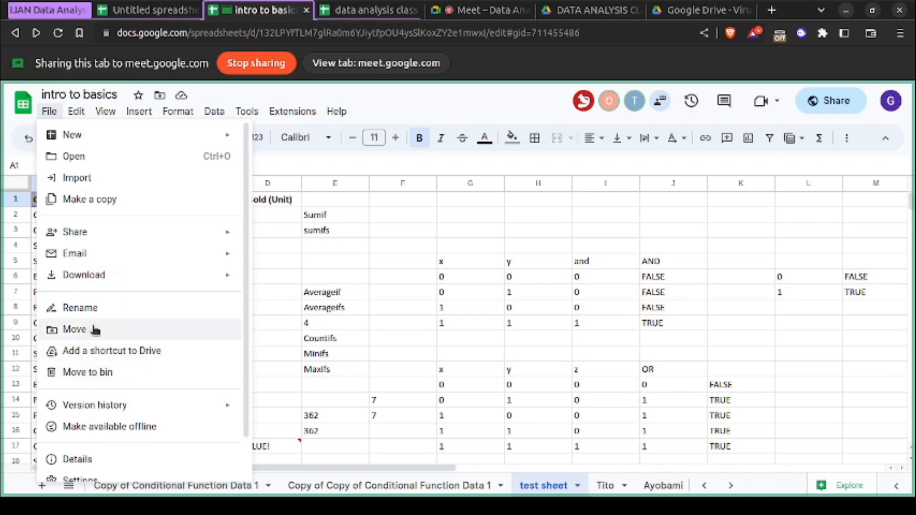
mouse_move(124, 281)
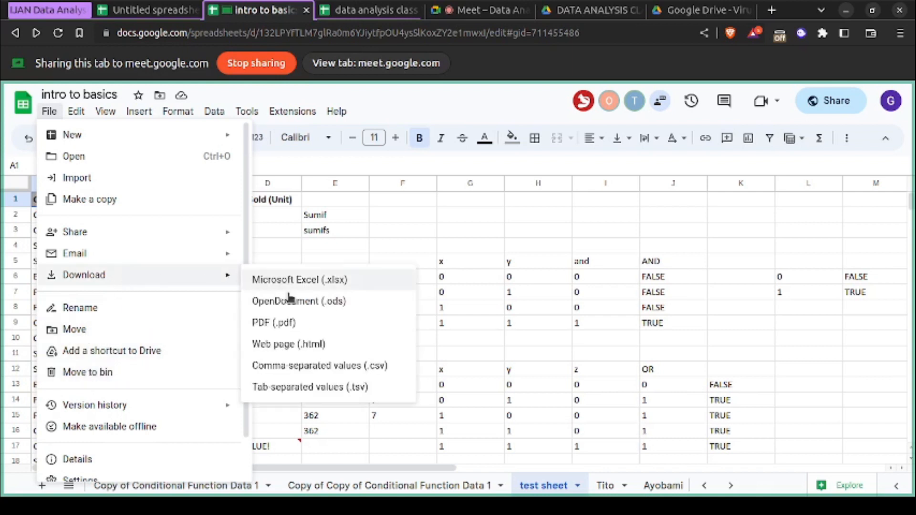
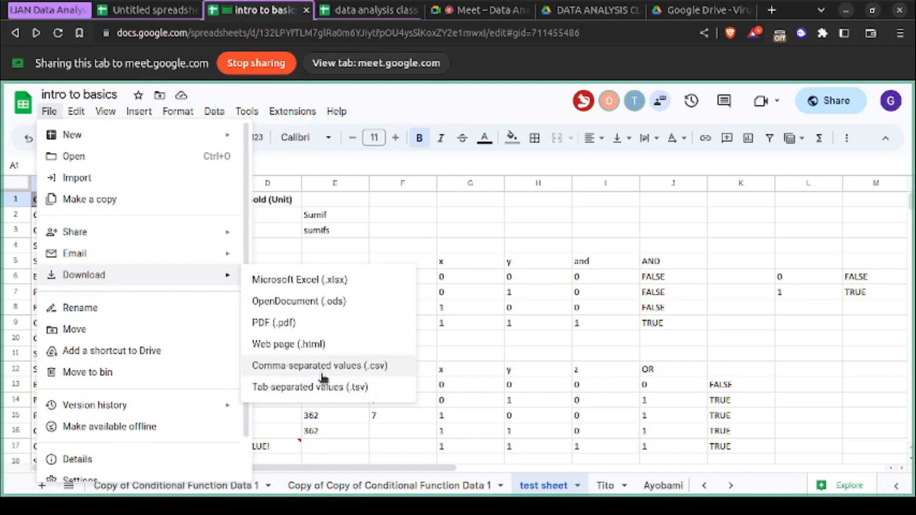
- Email the file's editors the message "This is a test version of data analysis class 3 workbook" with the subject intro to basics
mouse_move(204, 258)
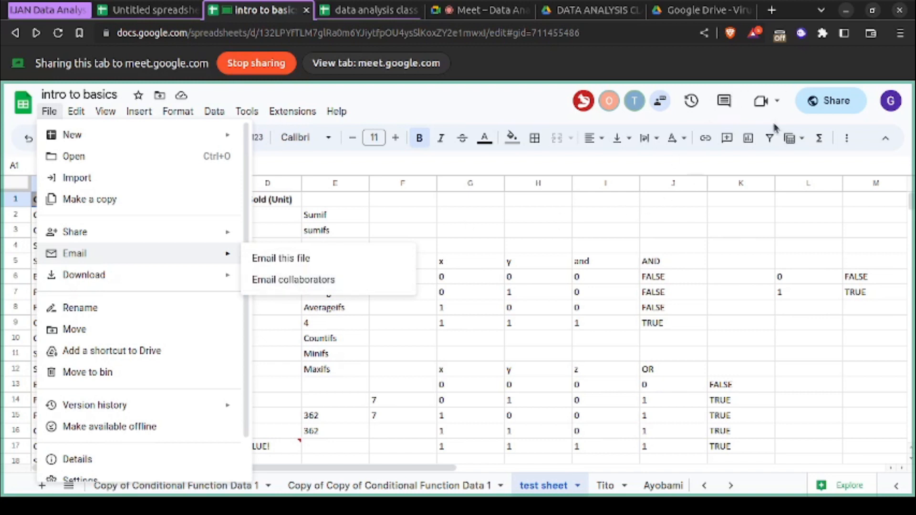
left_click(284, 286)
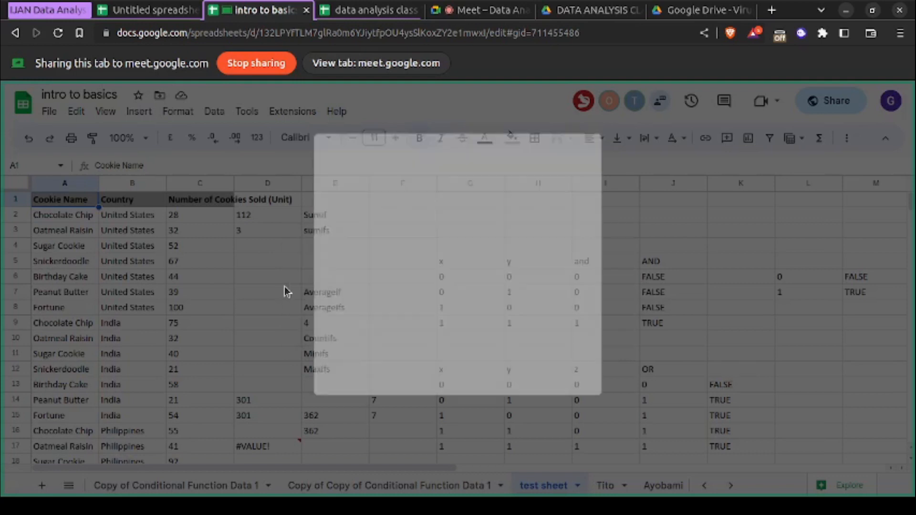
scroll(364, 253, "down", 2)
scroll(364, 254, "up", 2)
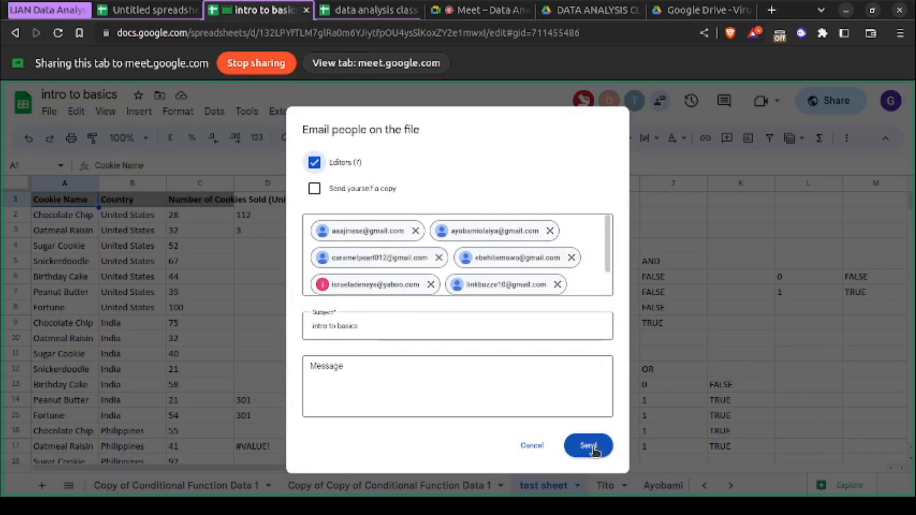
left_click(523, 408)
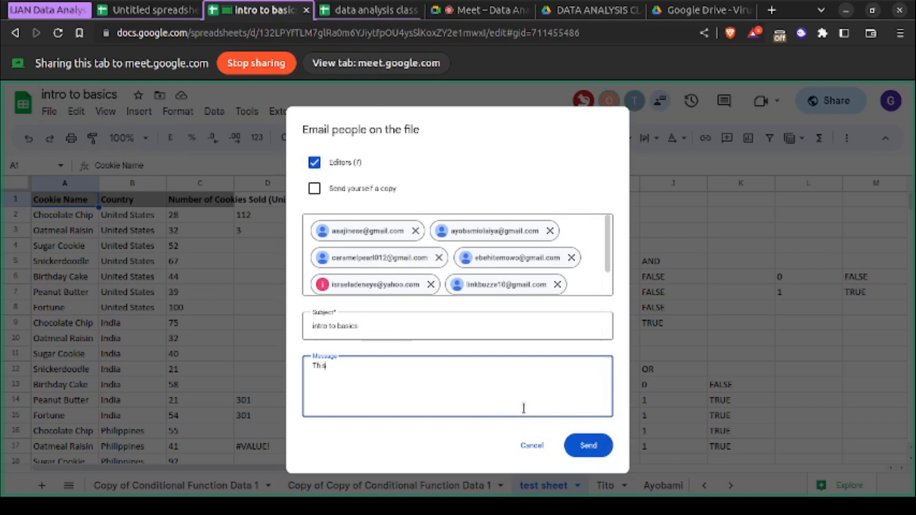
type("a test version o")
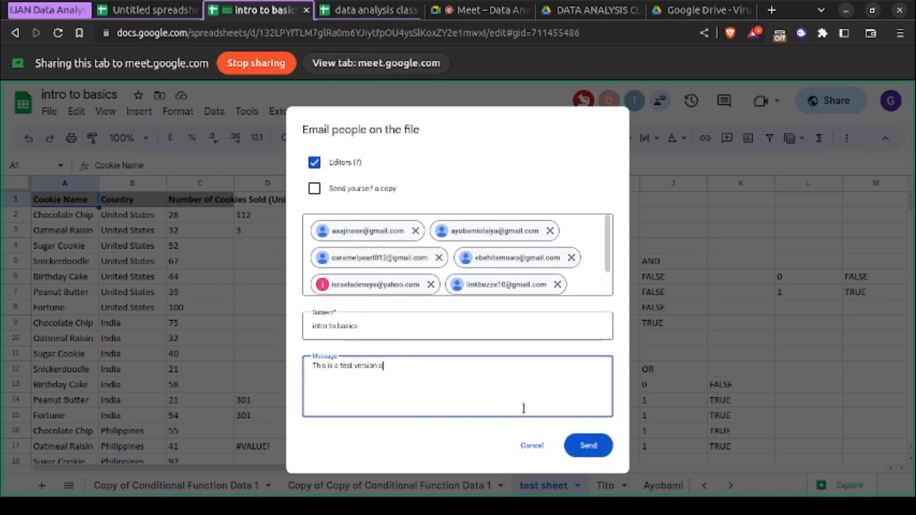
type("f data analysis class 3 workbook")
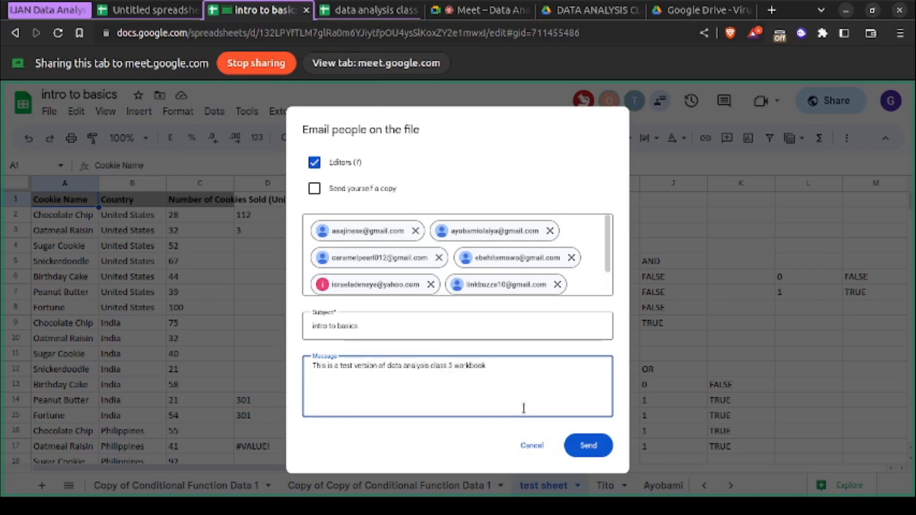
left_click(589, 445)
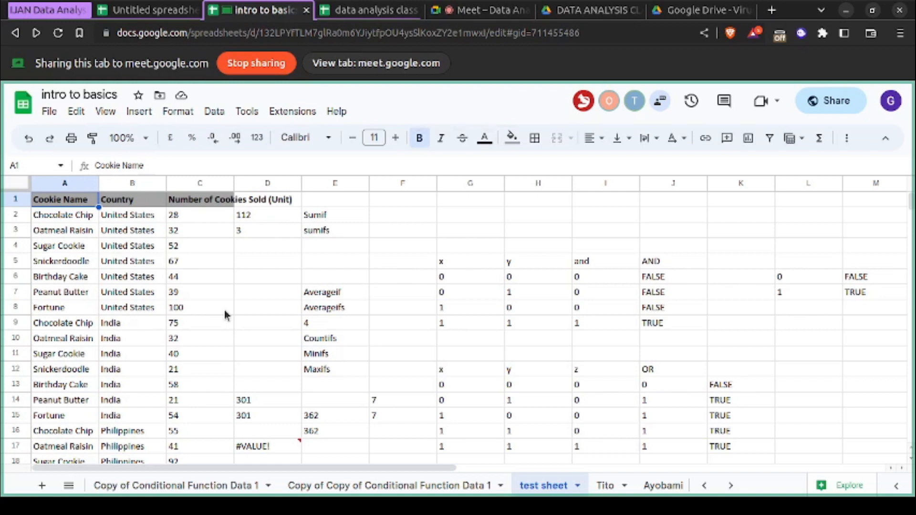
- Publish the entire intro to basics document to the web as Microsoft Excel (.xlsx)
left_click(52, 113)
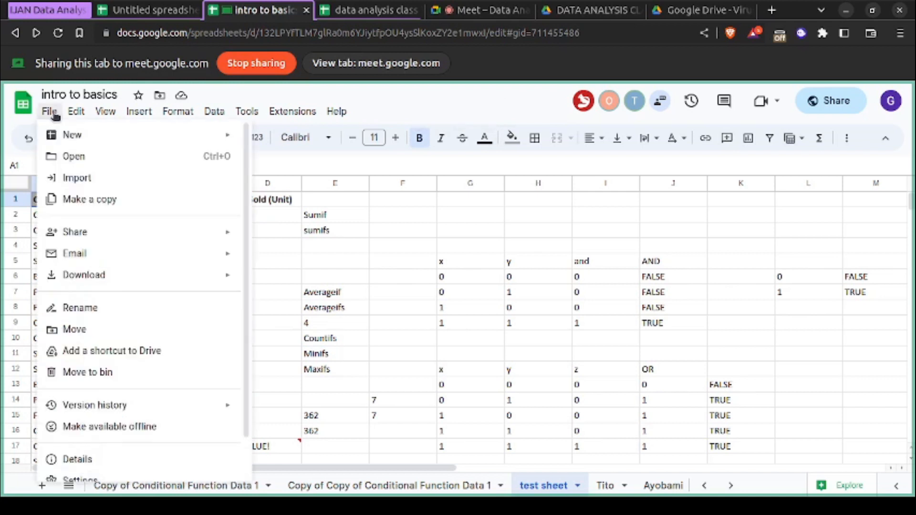
mouse_move(162, 231)
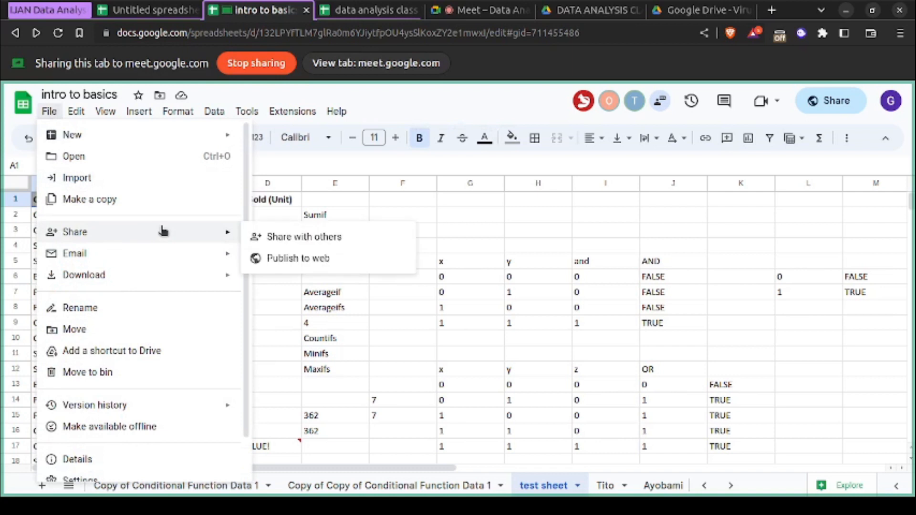
left_click(272, 260)
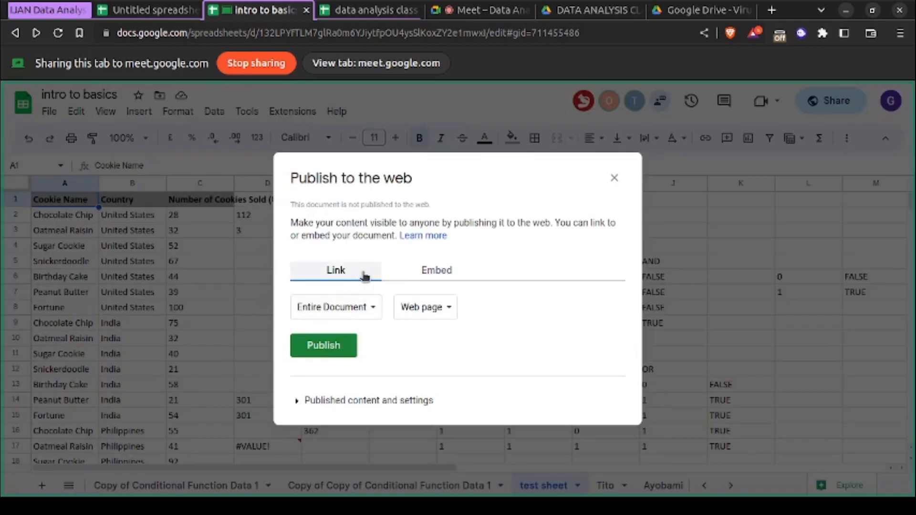
left_click(344, 308)
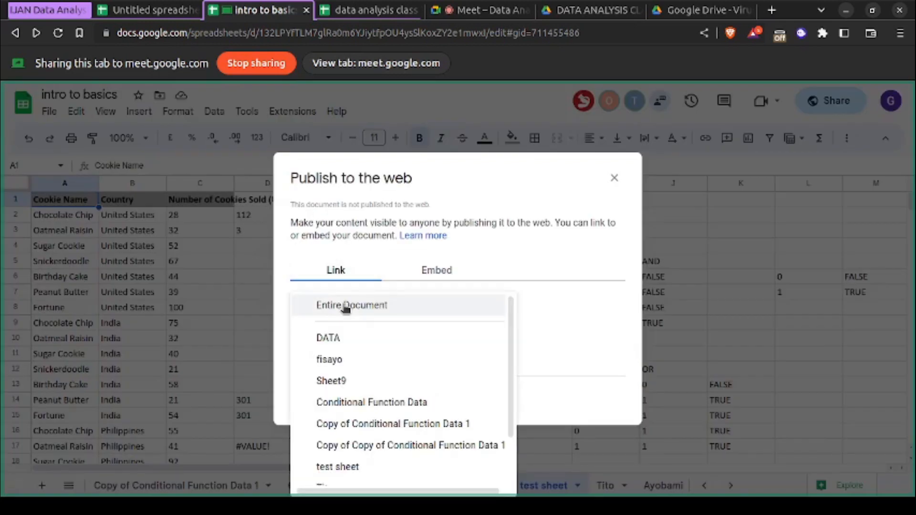
left_click(345, 307)
left_click(428, 308)
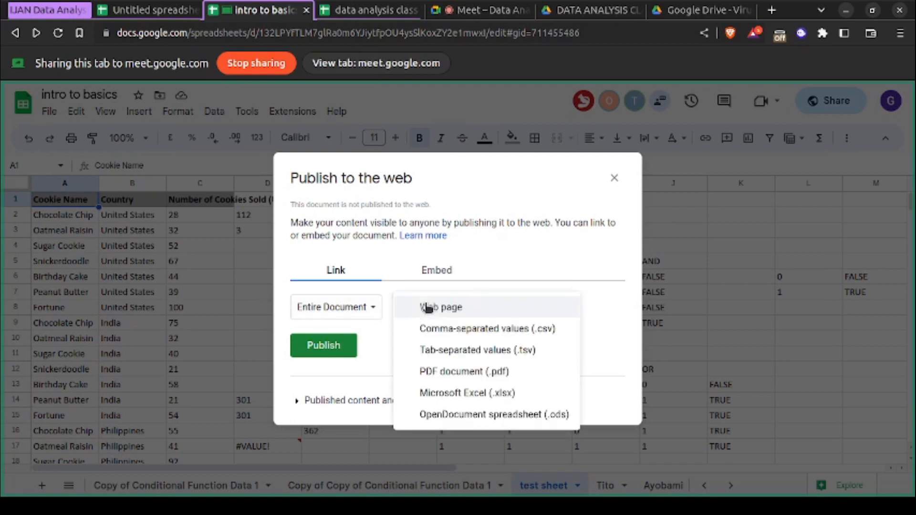
left_click(441, 392)
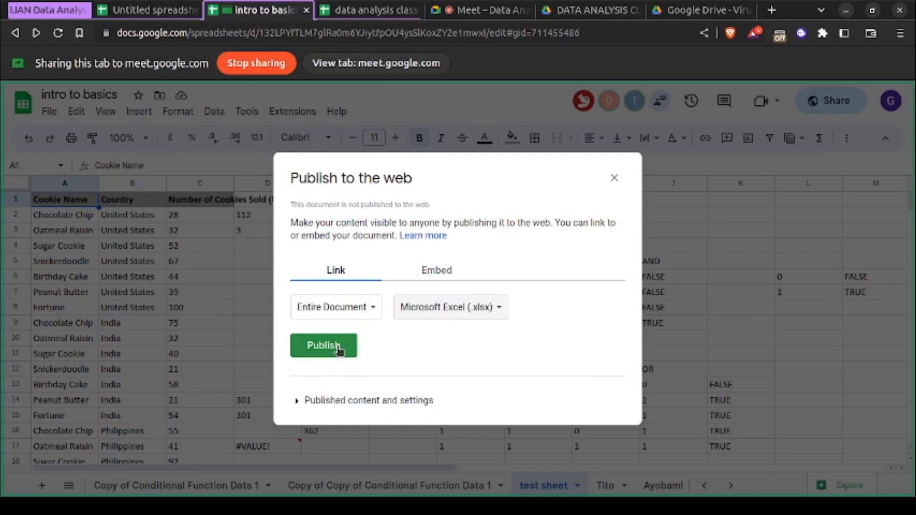
left_click(339, 351)
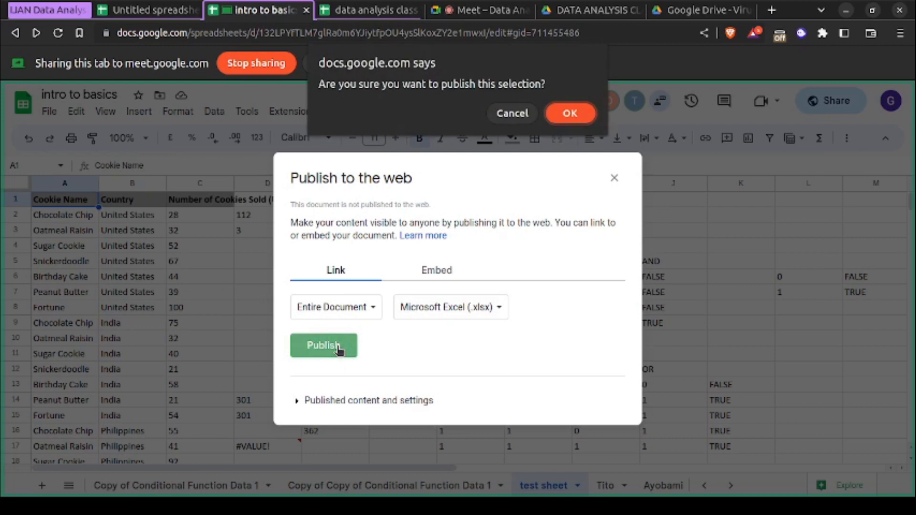
left_click(570, 113)
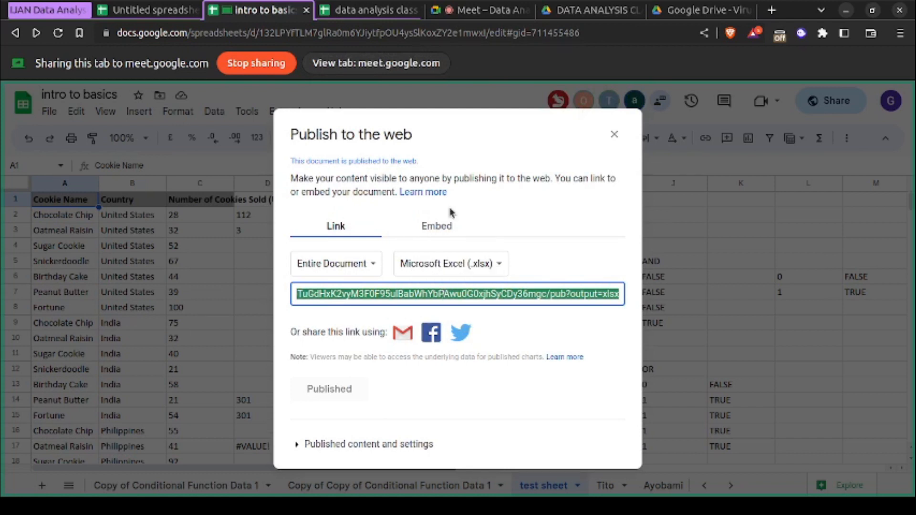
- Switch to Google Meet, send the published .xlsx link in the call chat, and open a blank browser tab
left_click(488, 13)
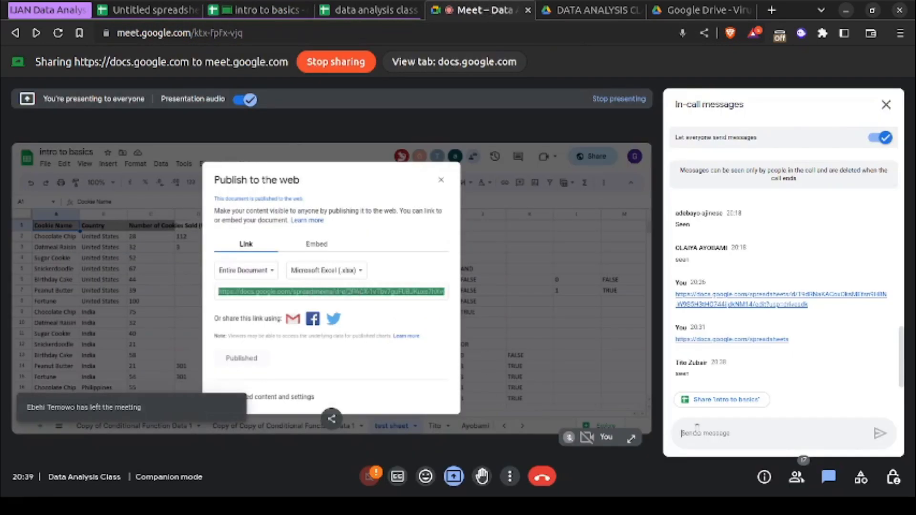
key("ctrl+v")
key("Return")
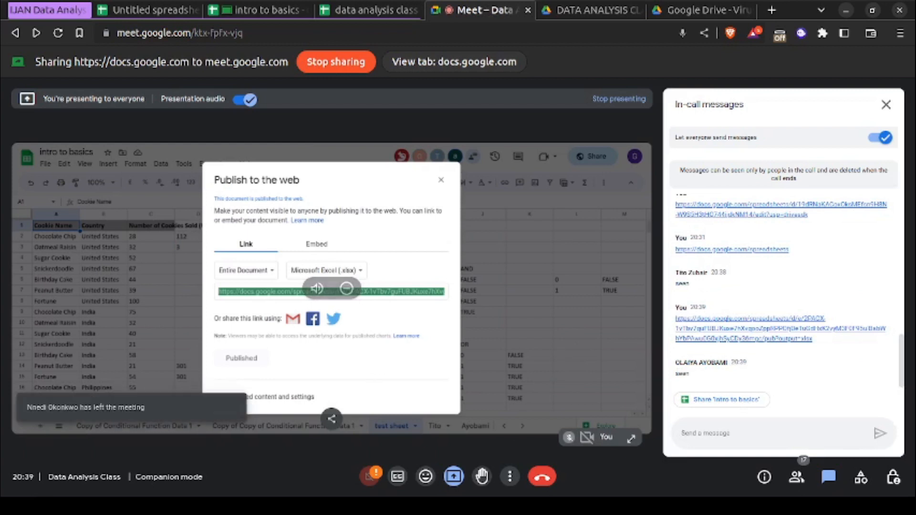
left_click(771, 10)
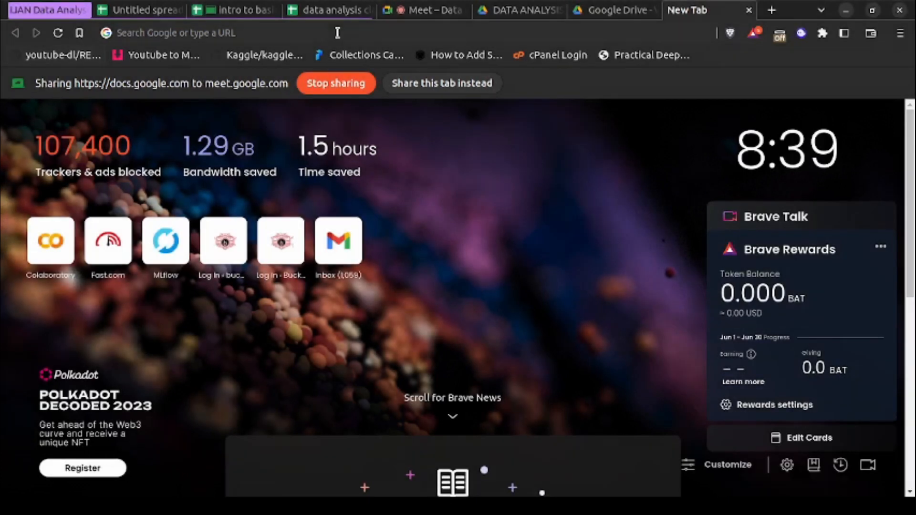
left_click(448, 11)
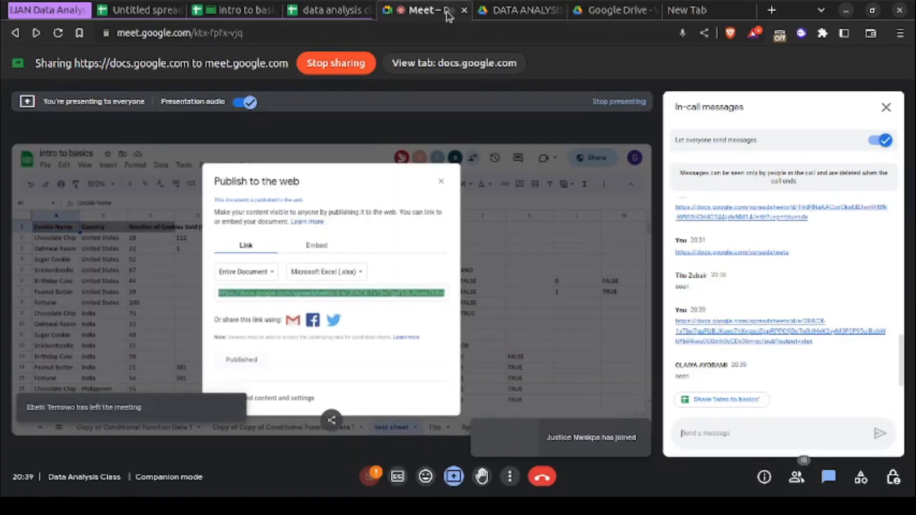
- Return to the intro to basics spreadsheet, change the published link's format to Web page, and expand the published content settings
left_click(234, 12)
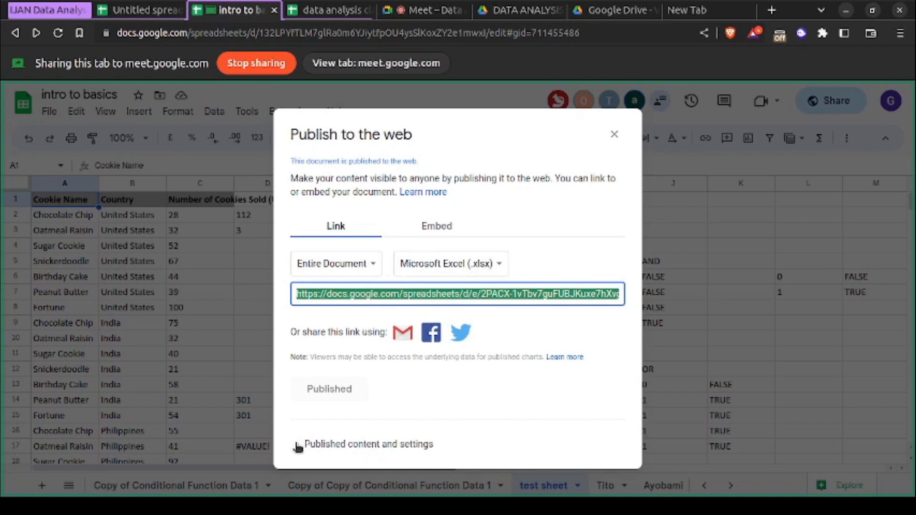
left_click(414, 270)
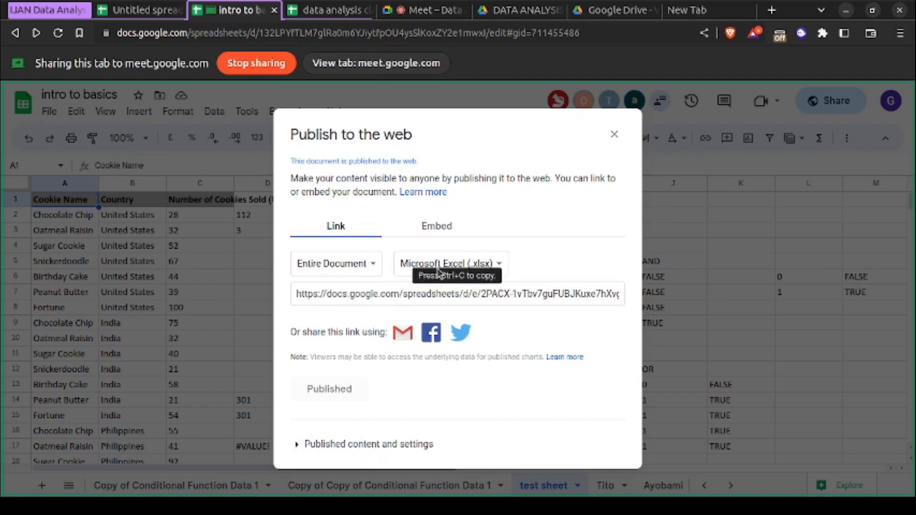
left_click(414, 267)
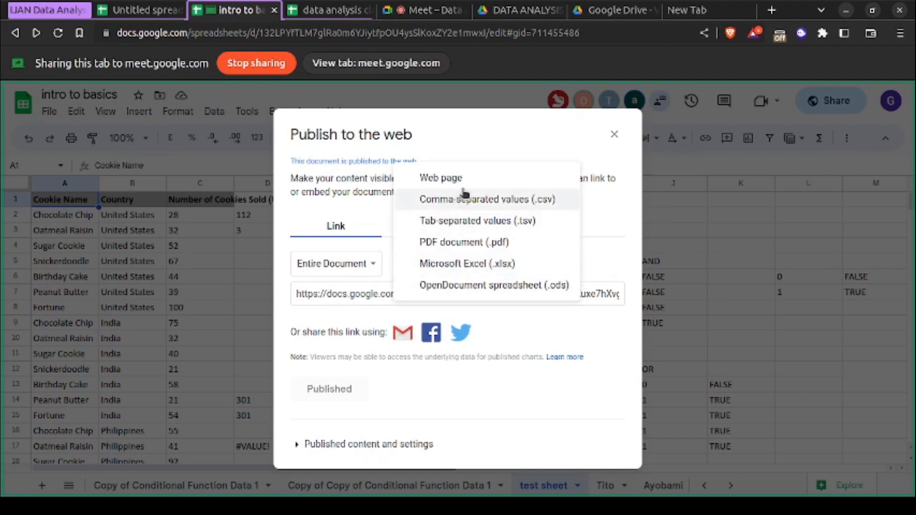
left_click(473, 179)
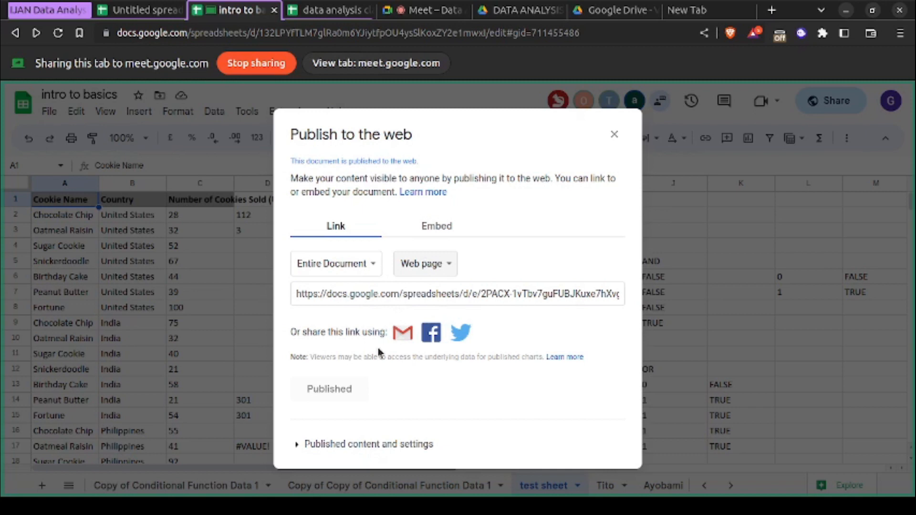
left_click(316, 443)
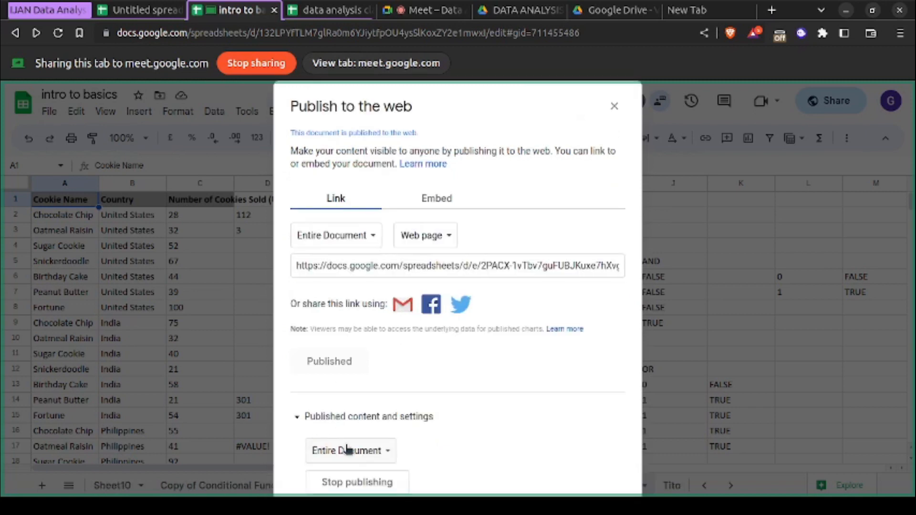
- Open the published web page link in the blank browser tab and share that tab to the Meet call
left_click(381, 265)
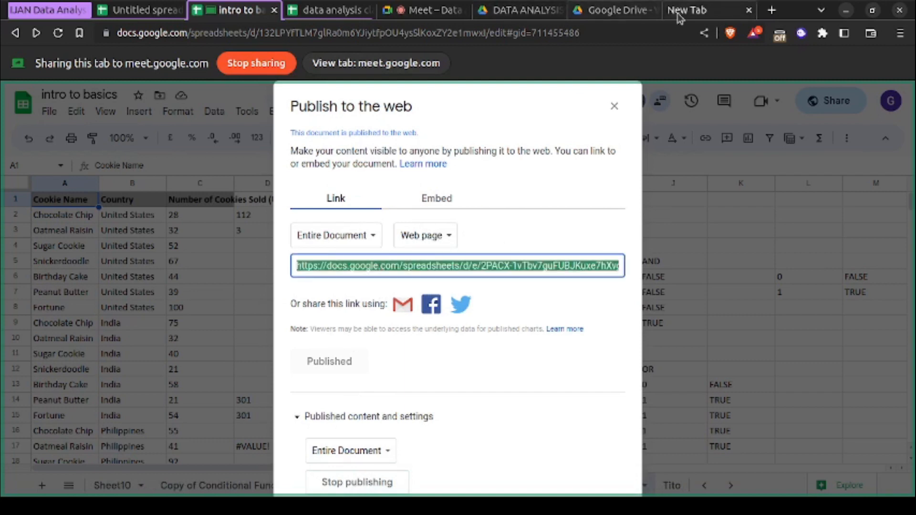
left_click(697, 10)
left_click(576, 30)
key("ctrl+v")
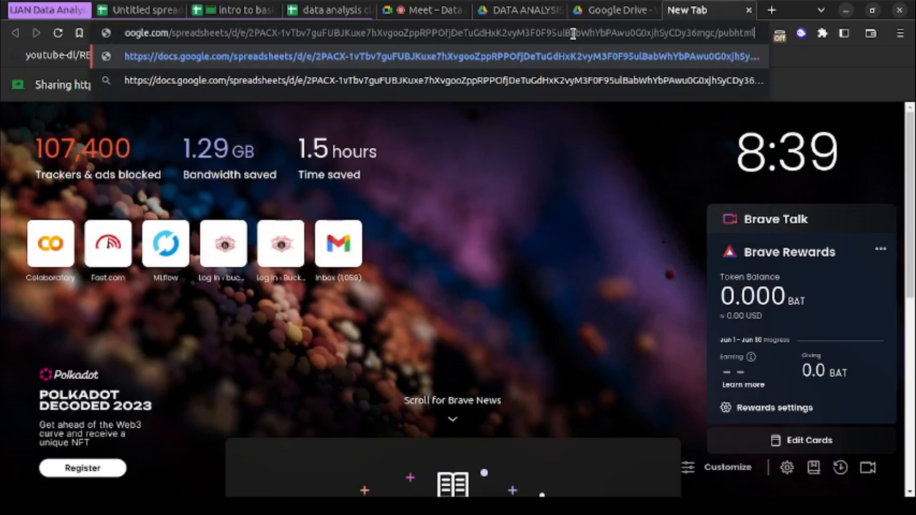
key("Return")
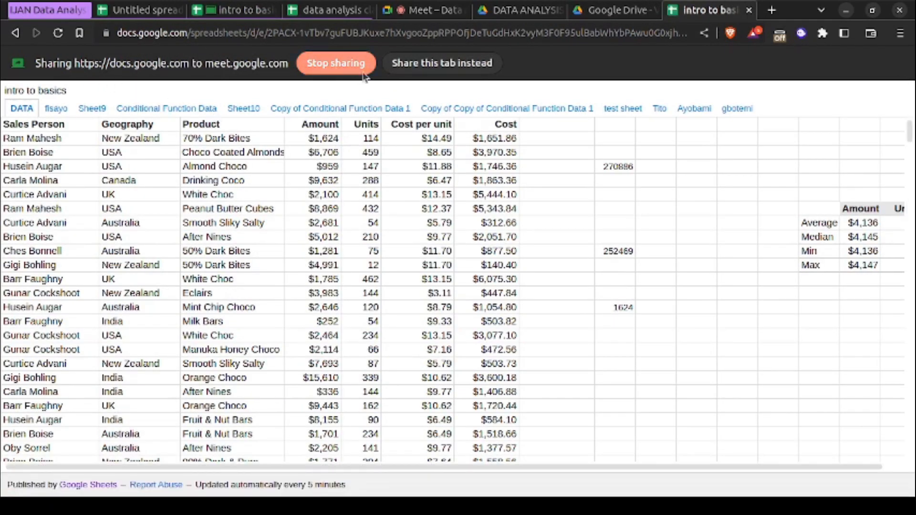
left_click(407, 70)
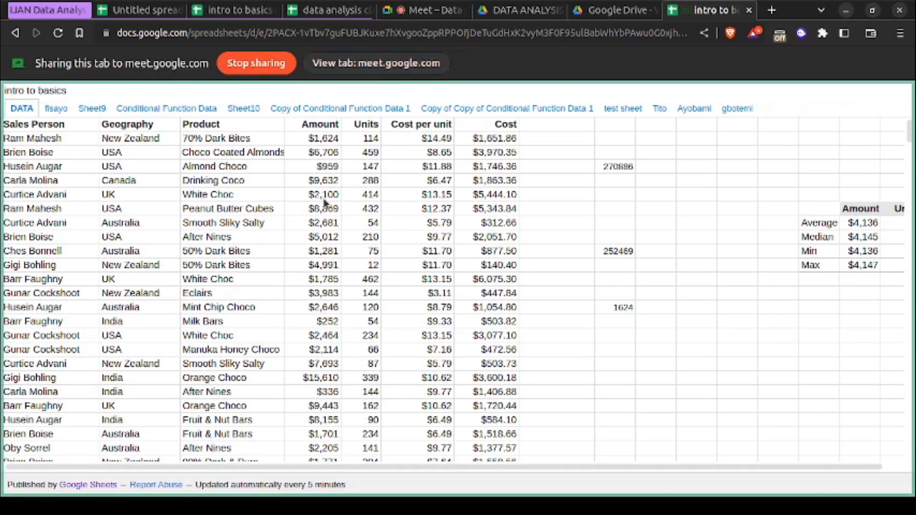
- Examine the rows and columns of the published DATA sheet and check switching to the neighbouring sheet and back
scroll(250, 380, "down", 15)
scroll(251, 384, "up", 20)
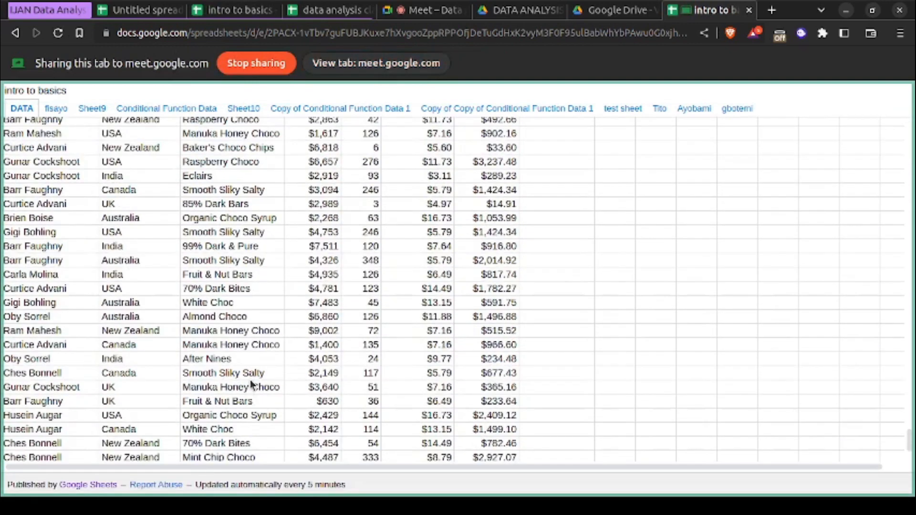
scroll(250, 380, "right", 3)
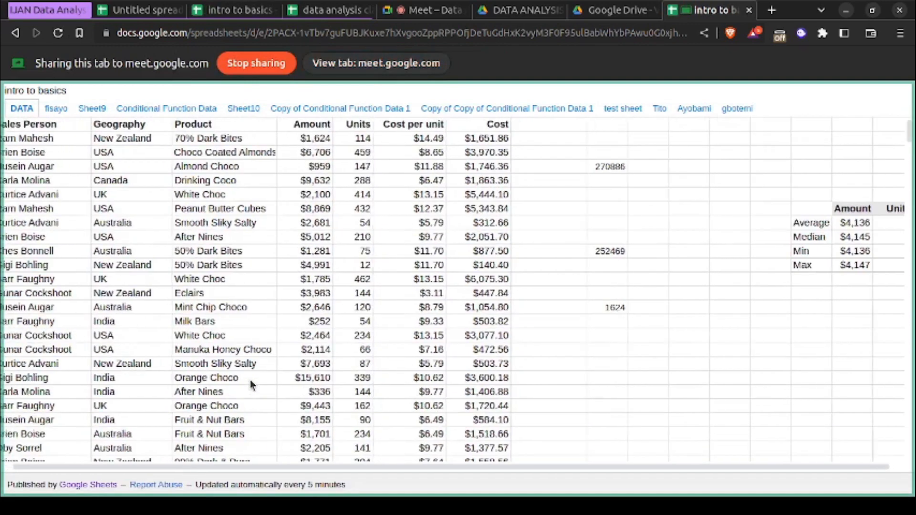
scroll(455, 308, "left", 3)
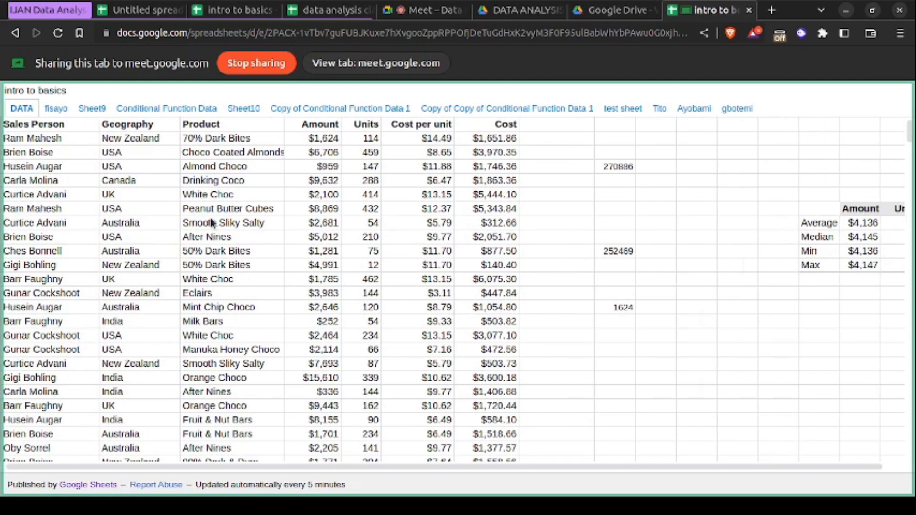
left_click(56, 109)
left_click(25, 111)
scroll(98, 293, "down", 10)
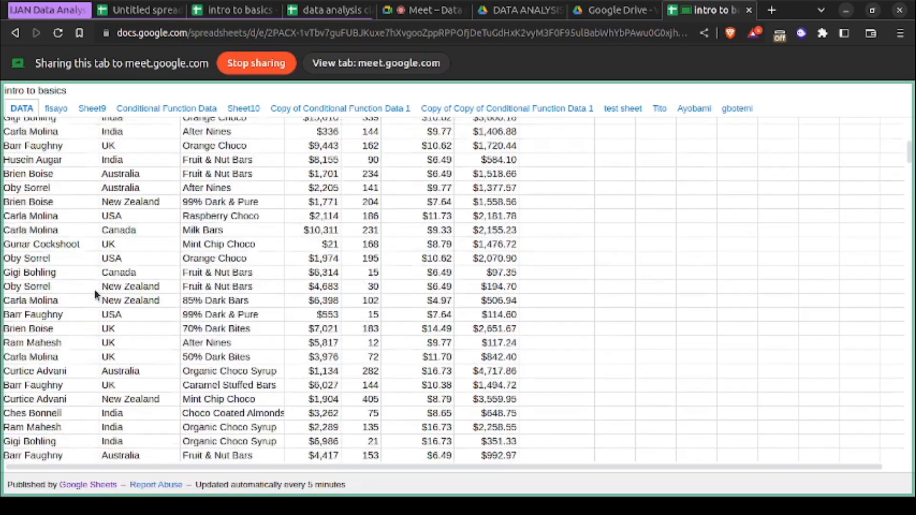
scroll(674, 266, "up", 10)
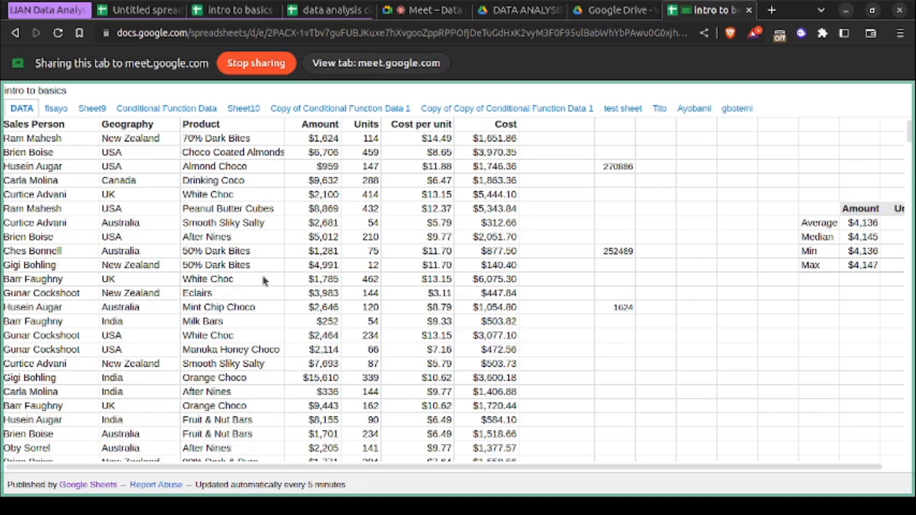
- View the published workbook's other sheets, including the second sheet and the one just after test sheet
left_click(51, 113)
left_click(20, 111)
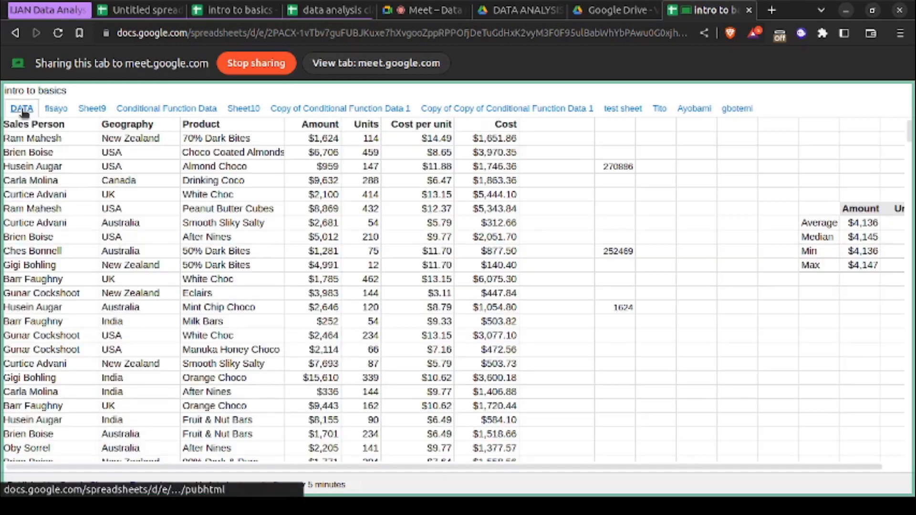
left_click(58, 112)
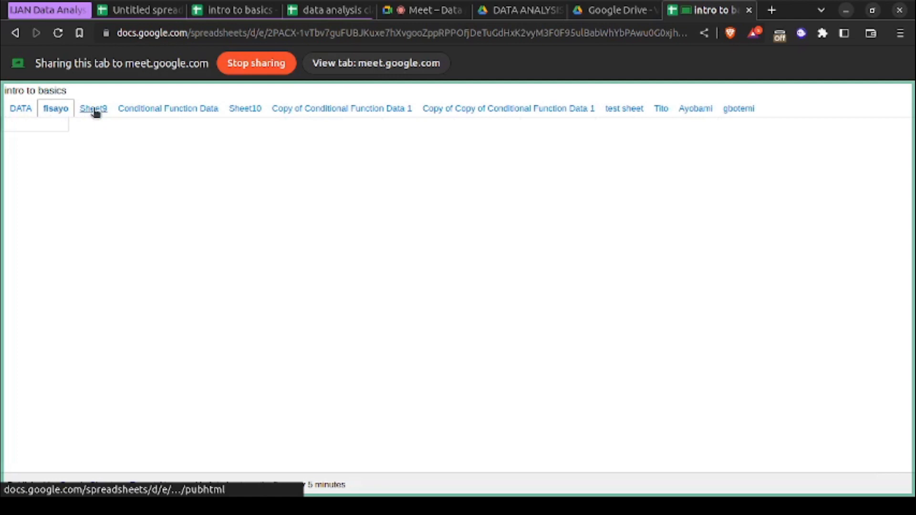
left_click(660, 109)
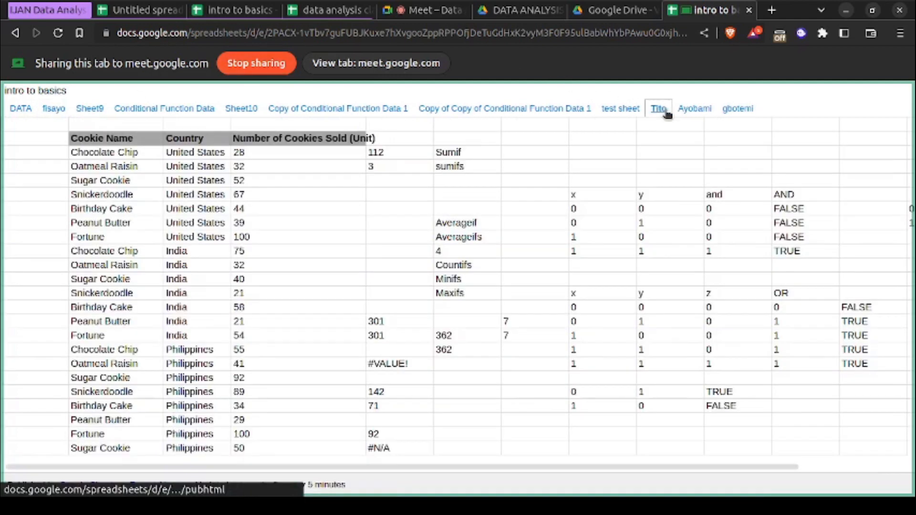
- View the published Sheet9, Conditional Function Data, Sheet10 and both copied Conditional Function Data sheets, ending on the DATA sheet
left_click(90, 109)
left_click(151, 112)
left_click(249, 110)
left_click(294, 112)
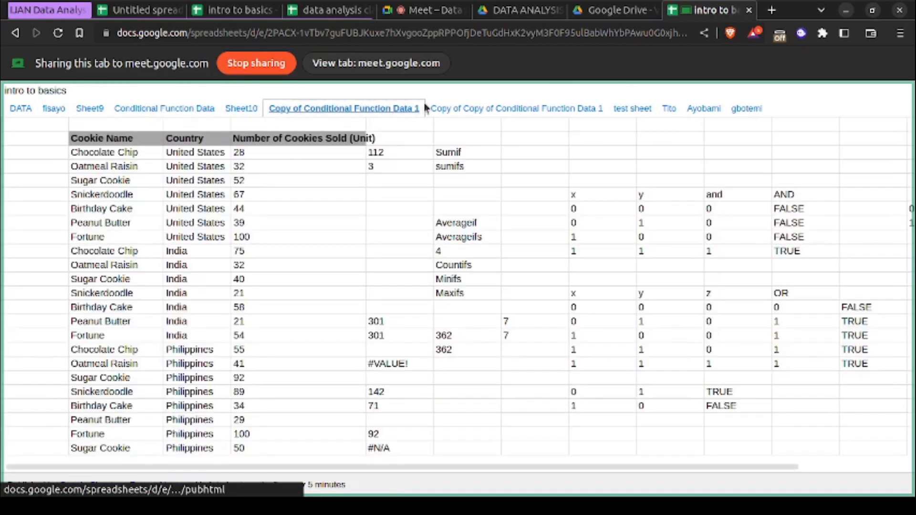
left_click(506, 109)
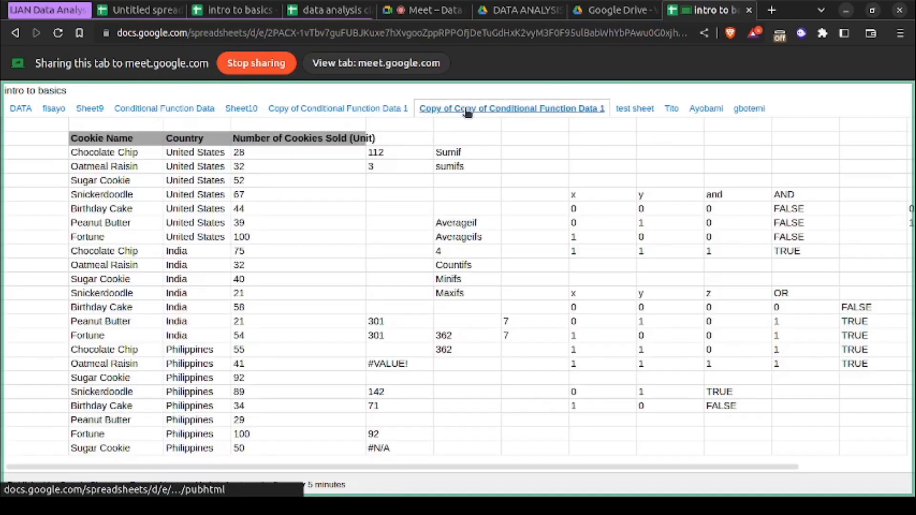
left_click(21, 110)
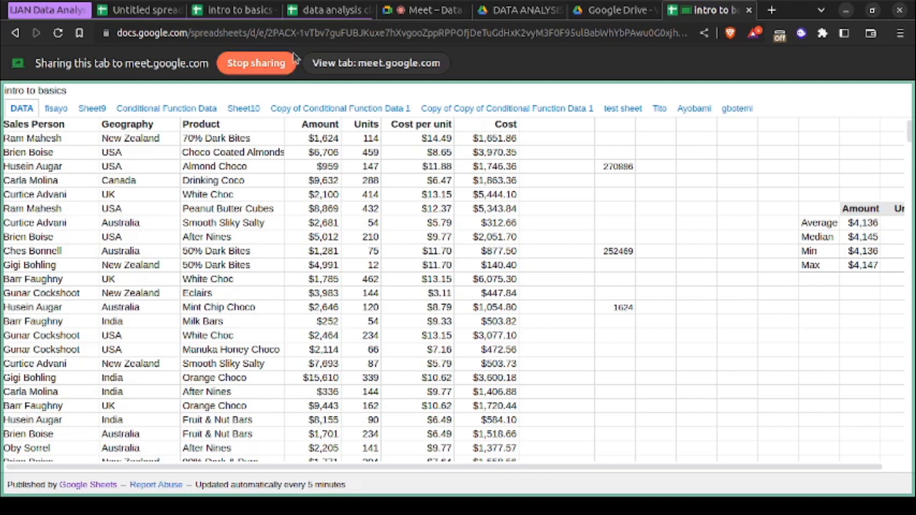
- Return to the intro to basics spreadsheet, share that tab to the Meet call instead, and close the web publishing settings
left_click(255, 11)
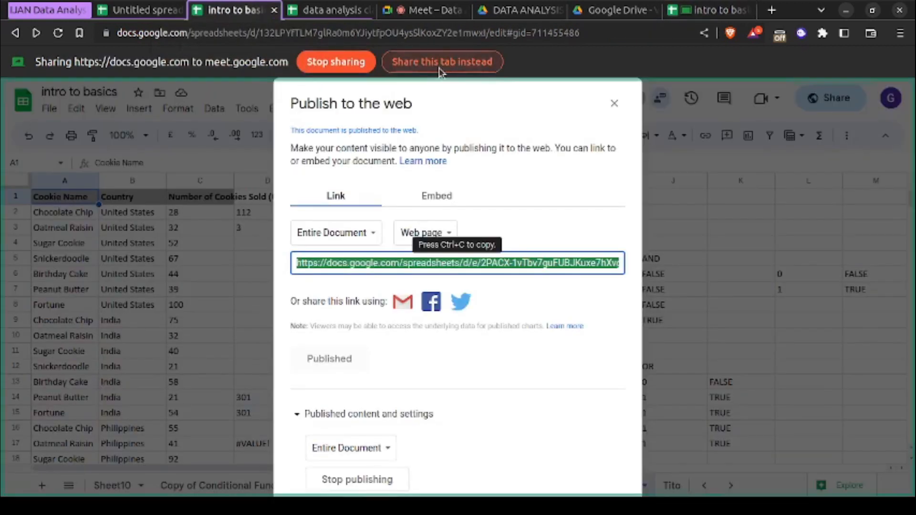
left_click(440, 62)
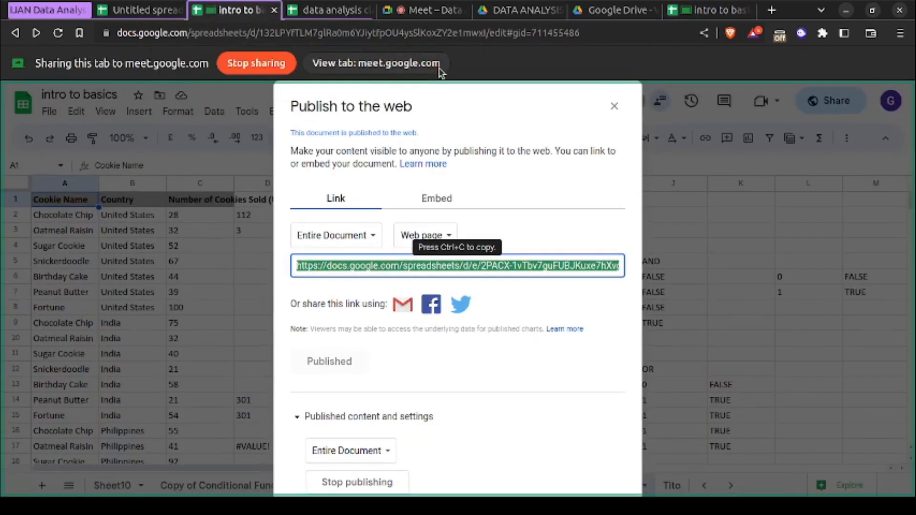
left_click(614, 103)
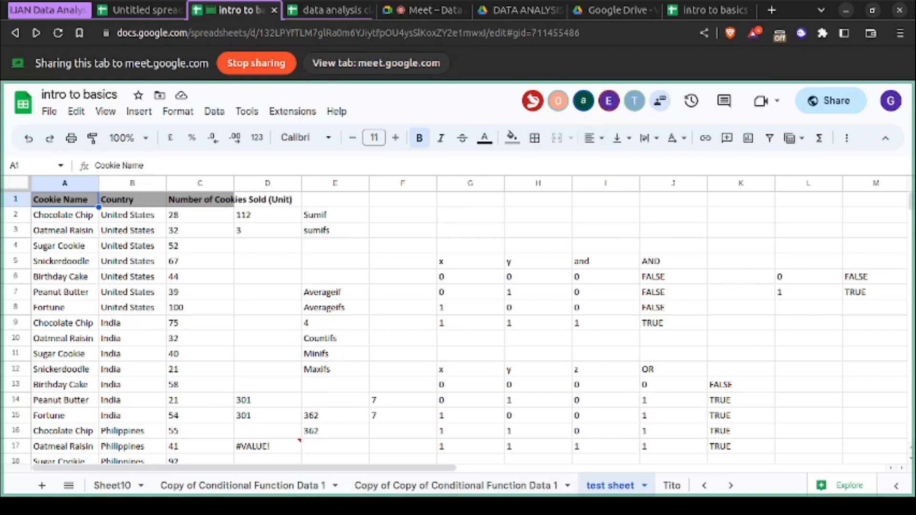
- Switch to the Meet call and read back through the in-call messages for participants' emails and access complaints, closing the chat when done
left_click(420, 11)
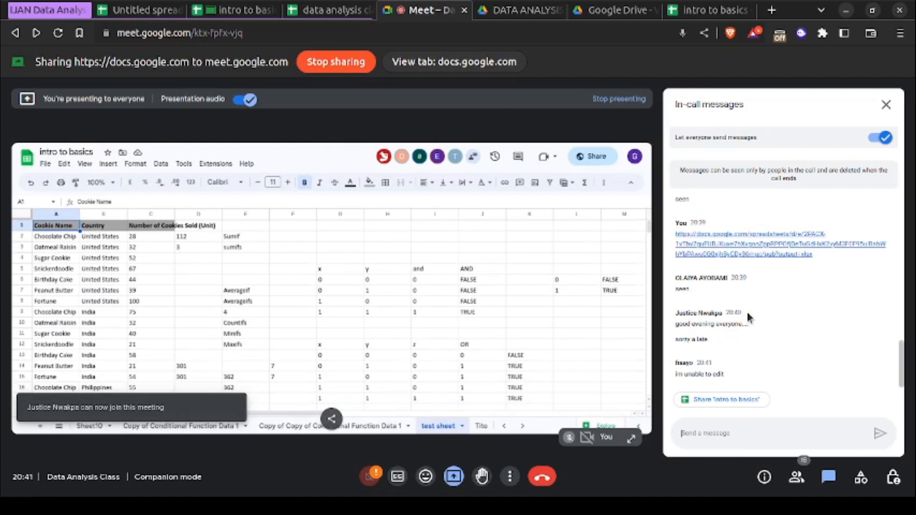
scroll(798, 313, "down", 1)
scroll(799, 313, "up", 1)
scroll(799, 313, "down", 1)
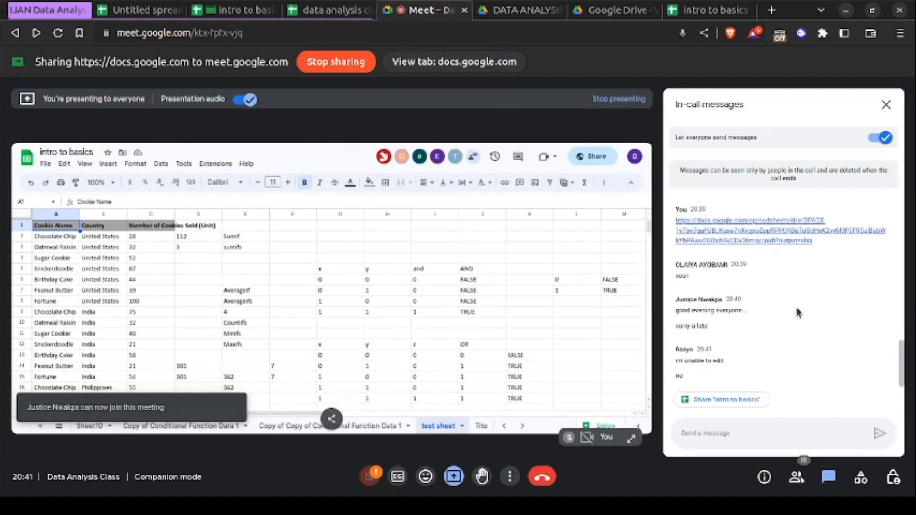
scroll(798, 313, "up", 1)
scroll(798, 313, "up", 8)
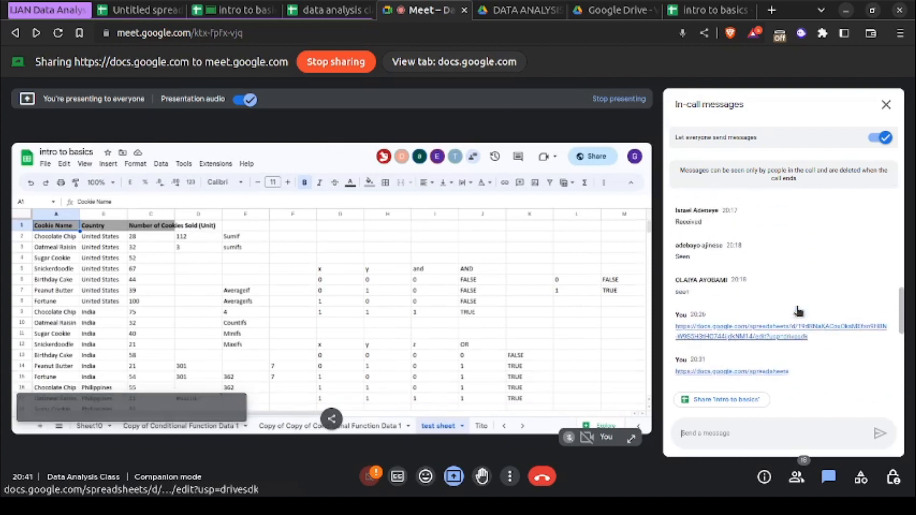
scroll(799, 313, "up", 4)
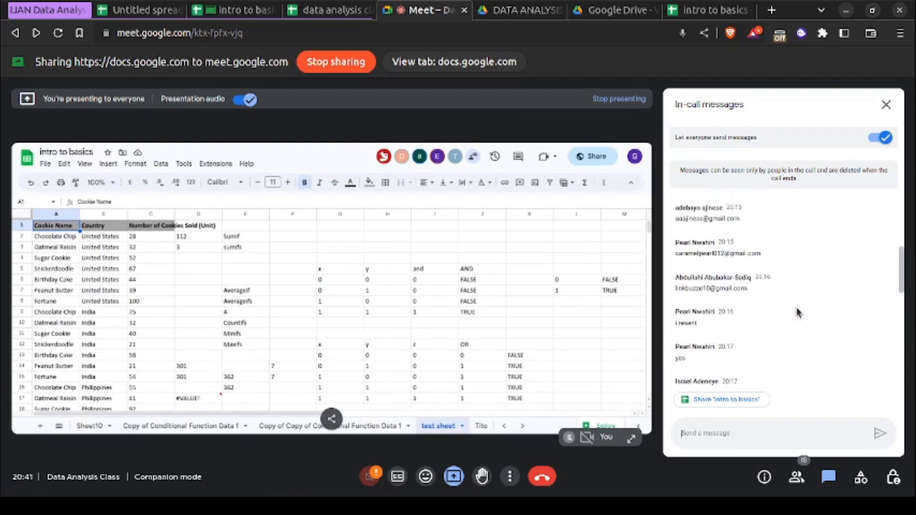
scroll(798, 313, "up", 5)
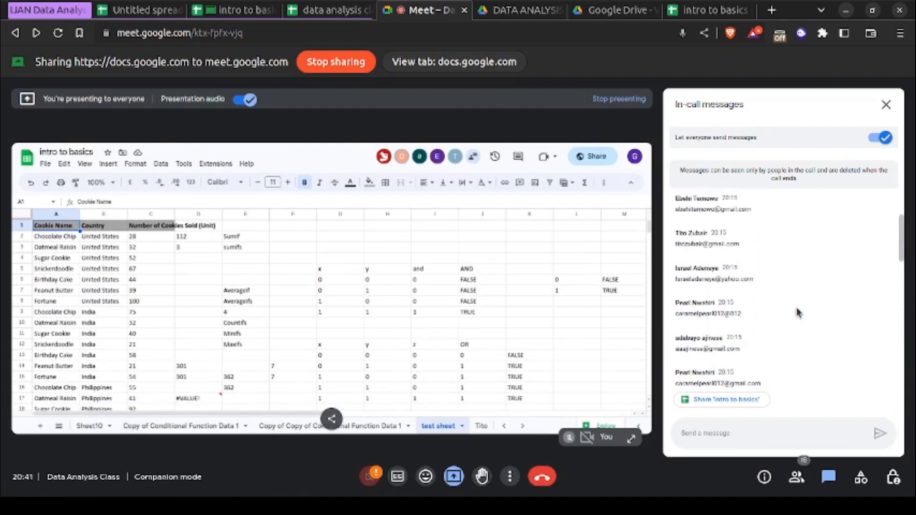
scroll(798, 313, "up", 2)
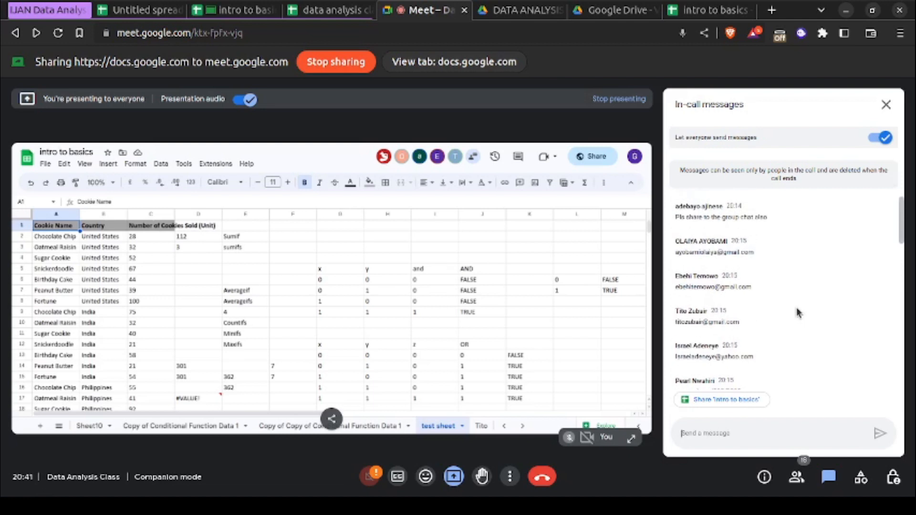
scroll(798, 313, "down", 5)
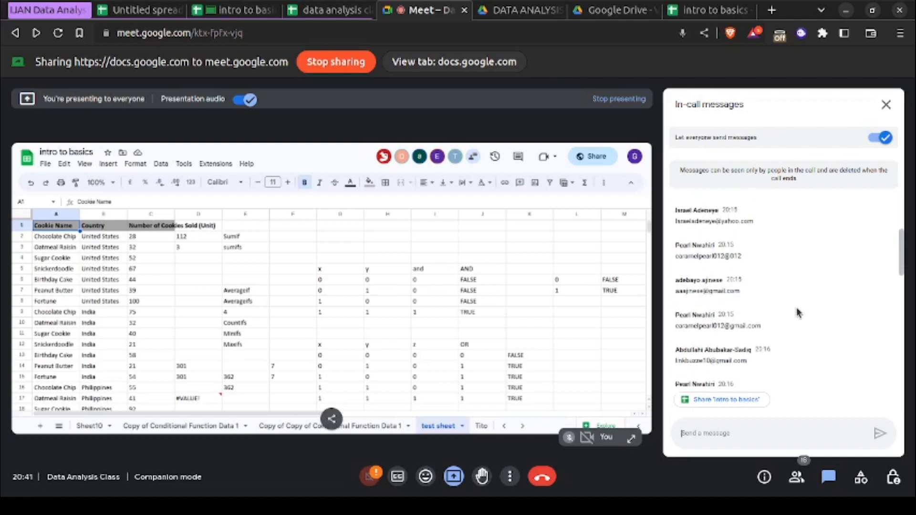
scroll(799, 313, "down", 10)
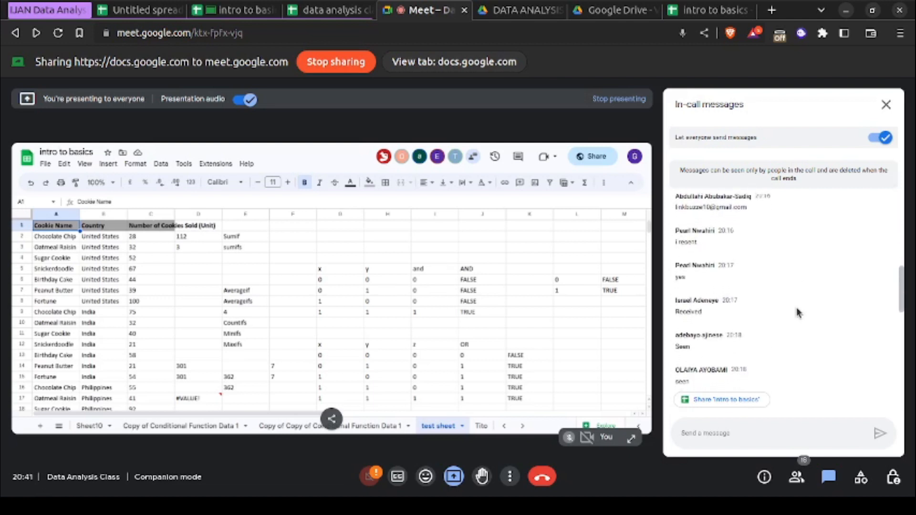
scroll(798, 313, "down", 5)
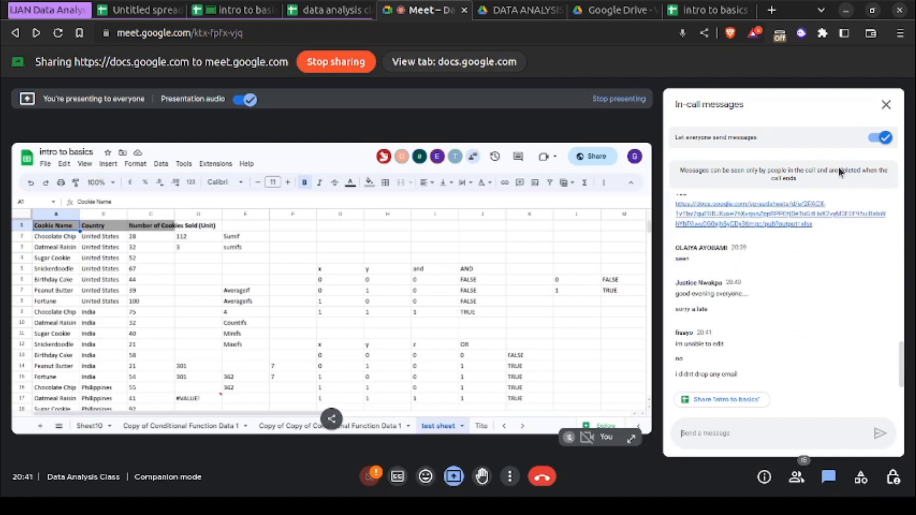
left_click(885, 105)
- Review who has access to the intro to basics spreadsheet and the general access role in its sharing settings
left_click(324, 10)
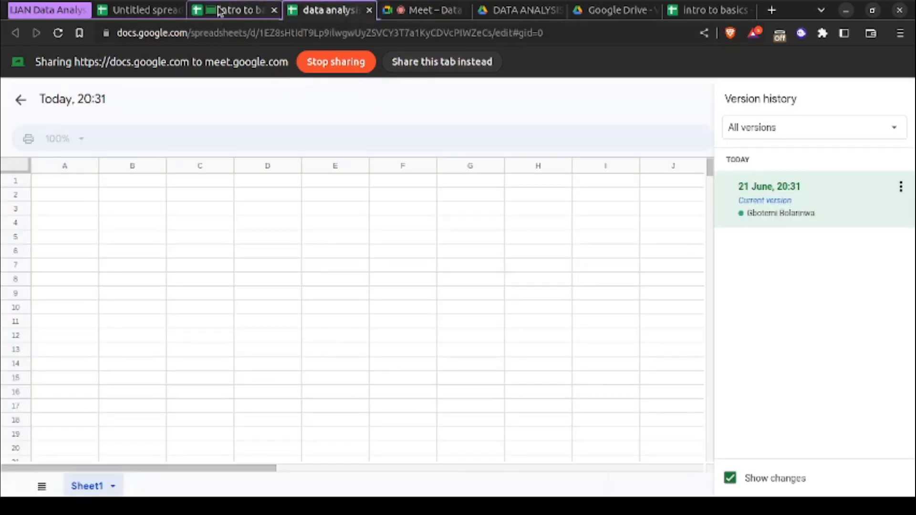
left_click(220, 10)
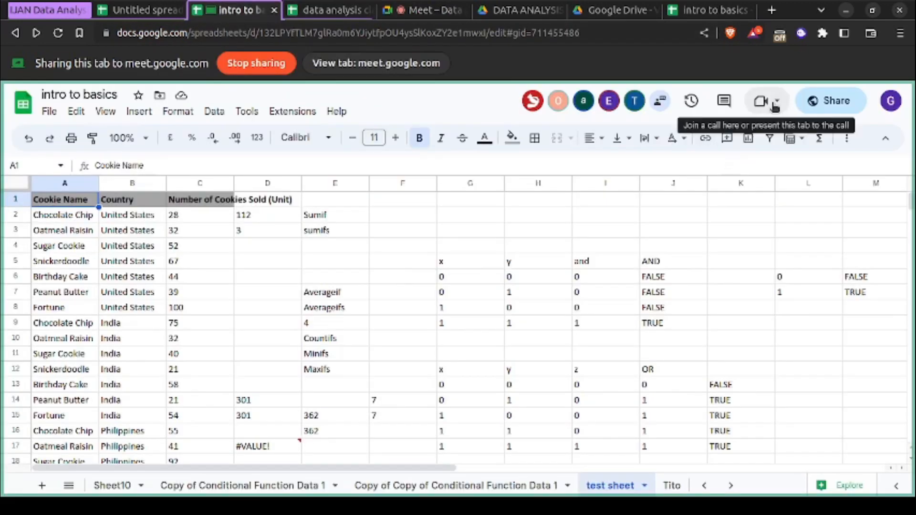
left_click(816, 102)
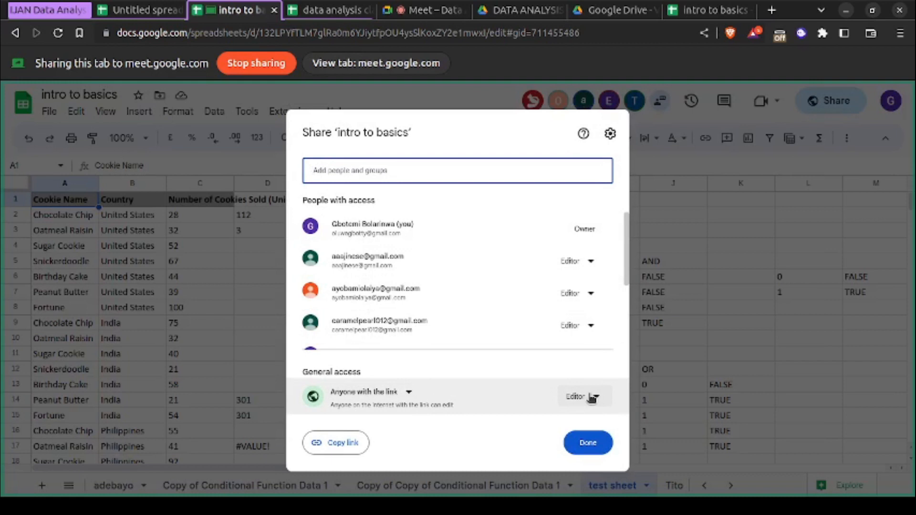
left_click(590, 444)
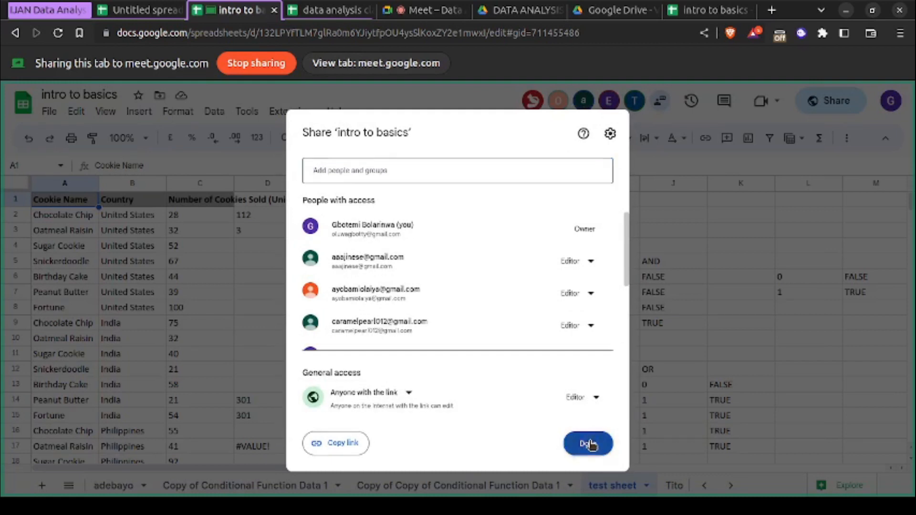
- Check the Meet call's in-call messages again and return to the intro to basics spreadsheet
left_click(419, 10)
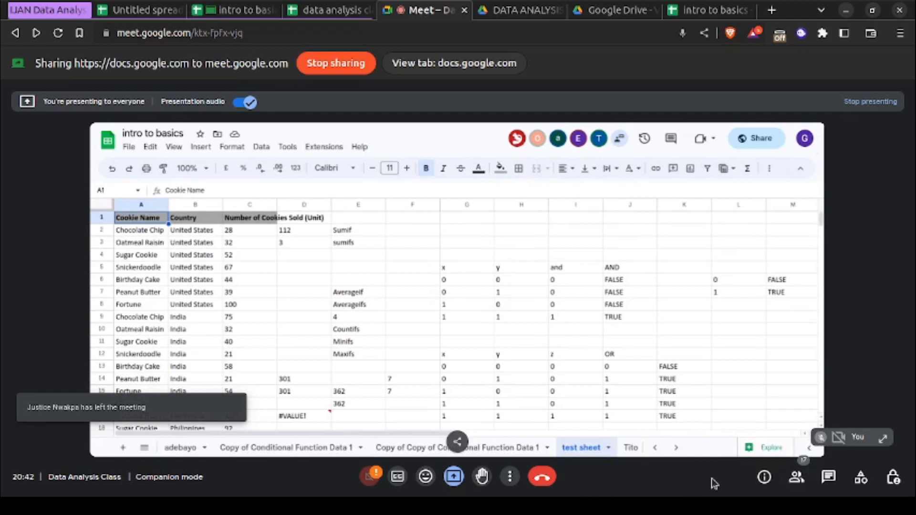
left_click(830, 476)
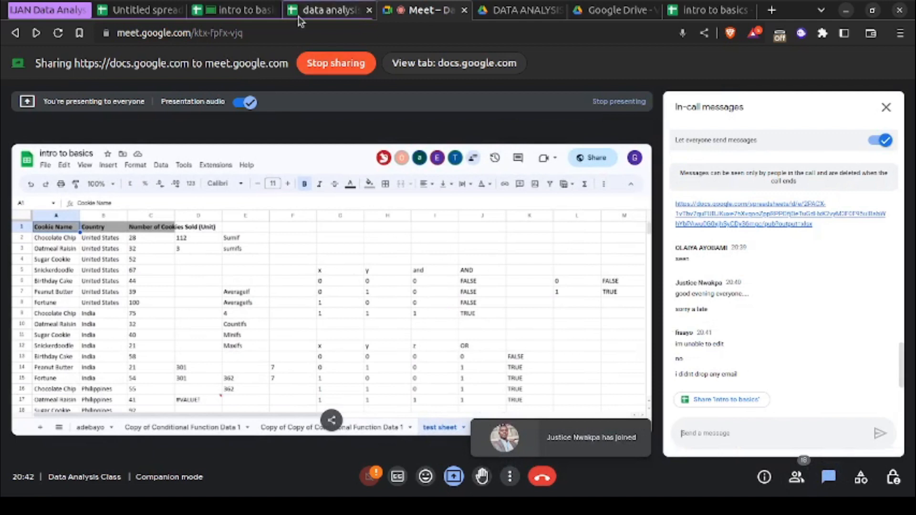
left_click(248, 15)
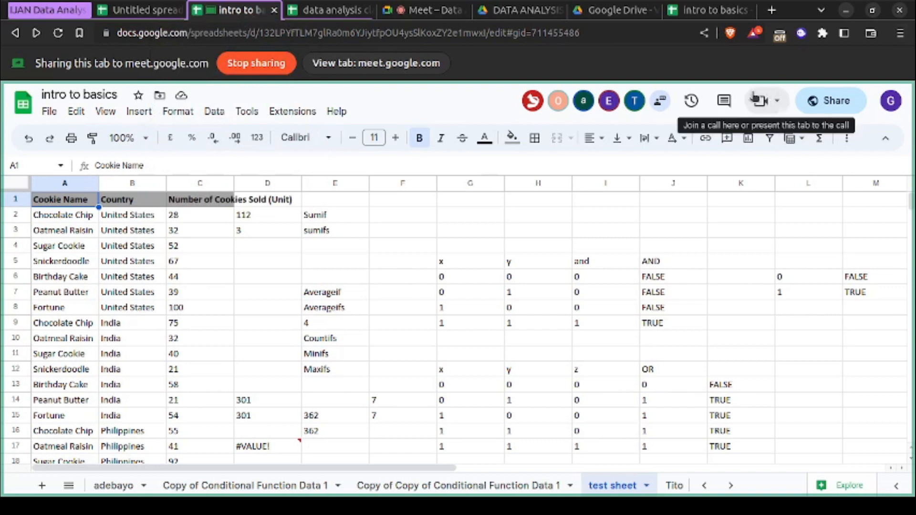
- Open the file import dialog, browse the My Drive files available for import, and close it without choosing one
left_click(49, 112)
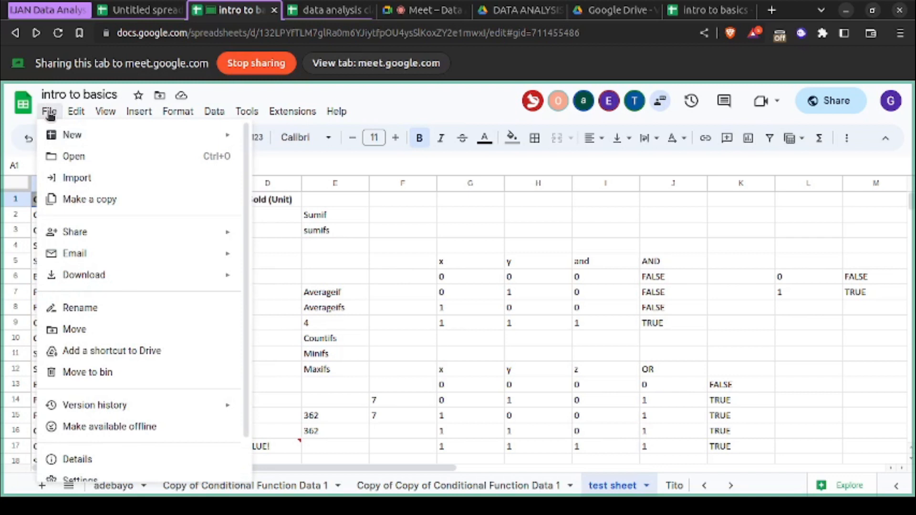
left_click(109, 185)
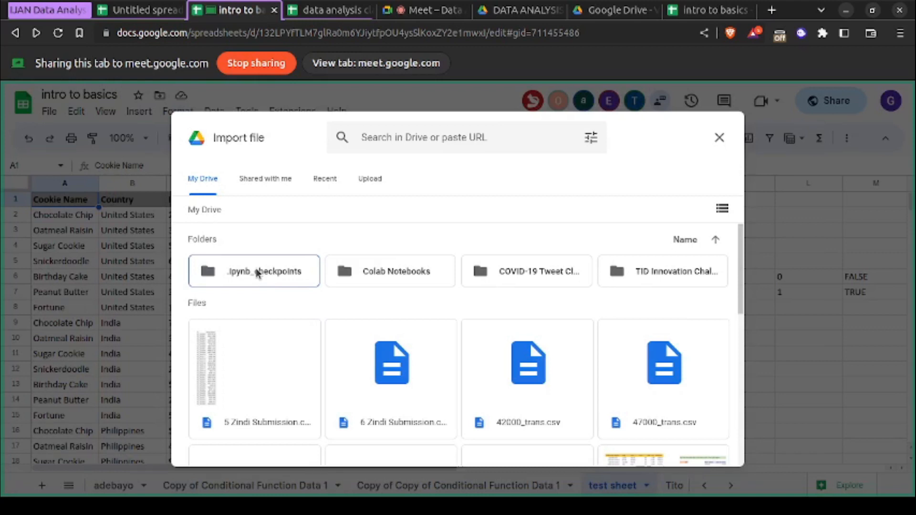
scroll(258, 273, "down", 3)
scroll(258, 273, "up", 1)
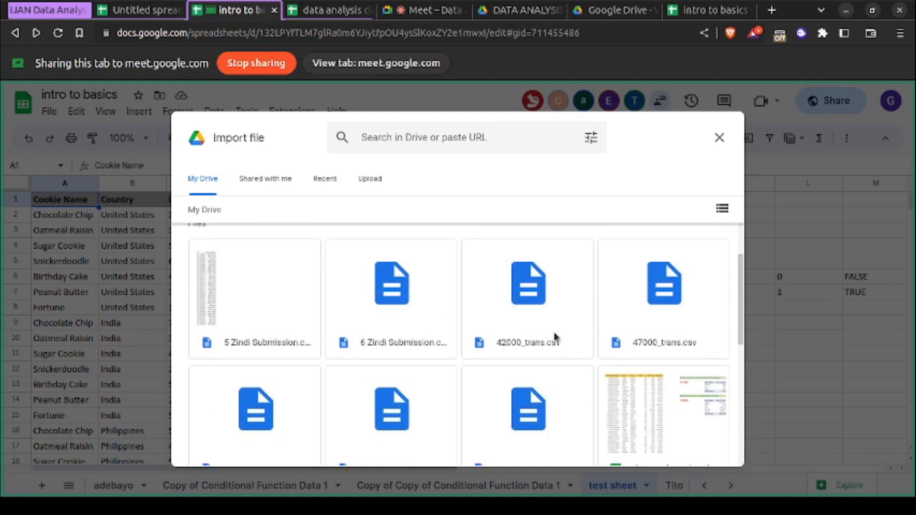
scroll(554, 336, "down", 1)
scroll(555, 337, "up", 2)
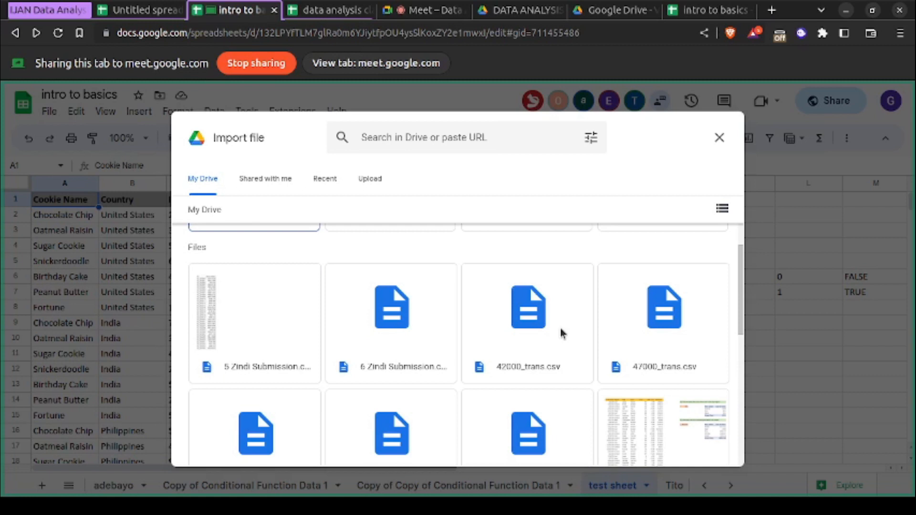
left_click(719, 138)
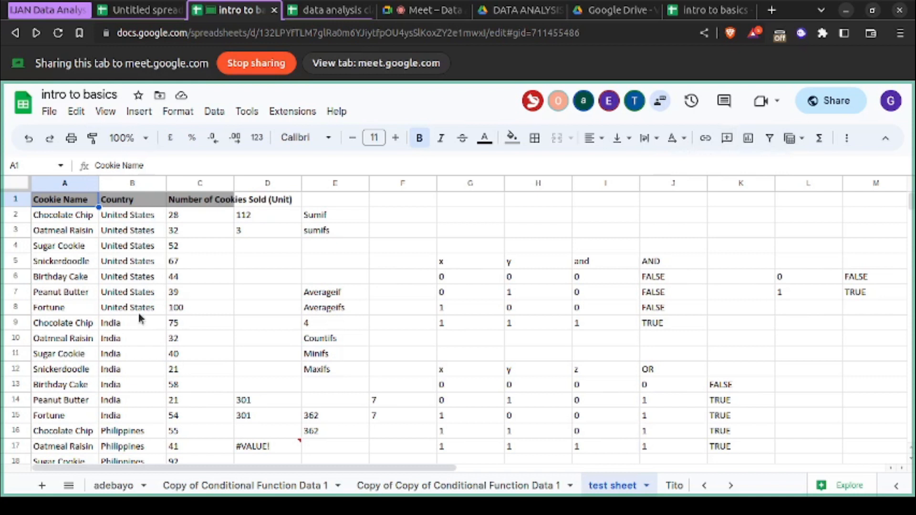
- Review the available file, editing, view and freeze, insert, format, data and extension commands without running any
left_click(49, 112)
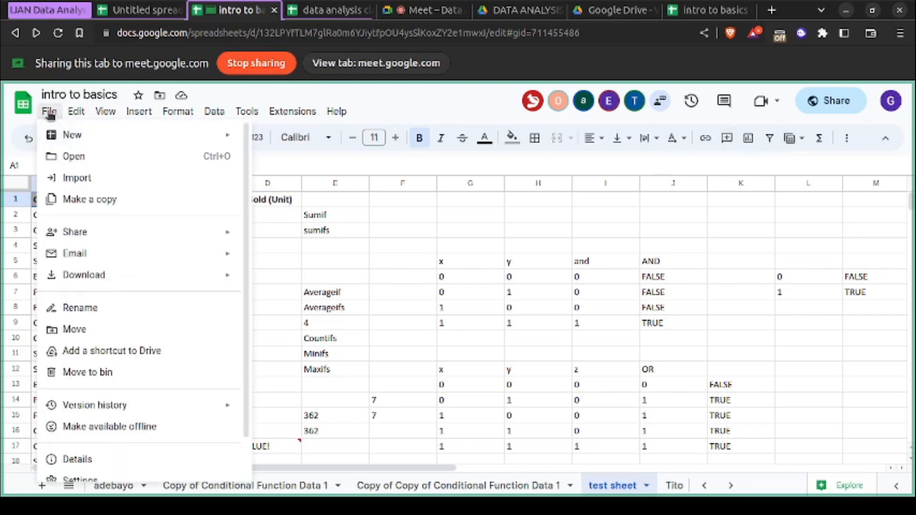
left_click(50, 113)
left_click(76, 113)
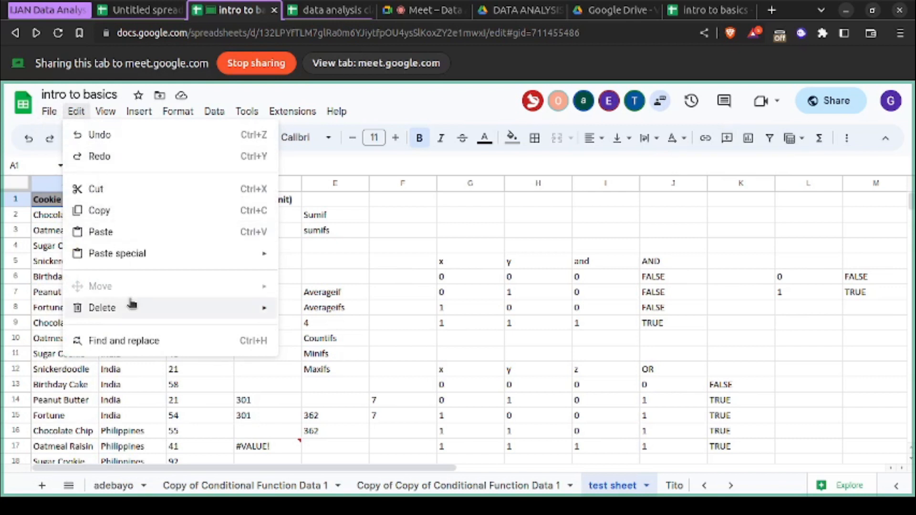
mouse_move(132, 306)
mouse_move(107, 114)
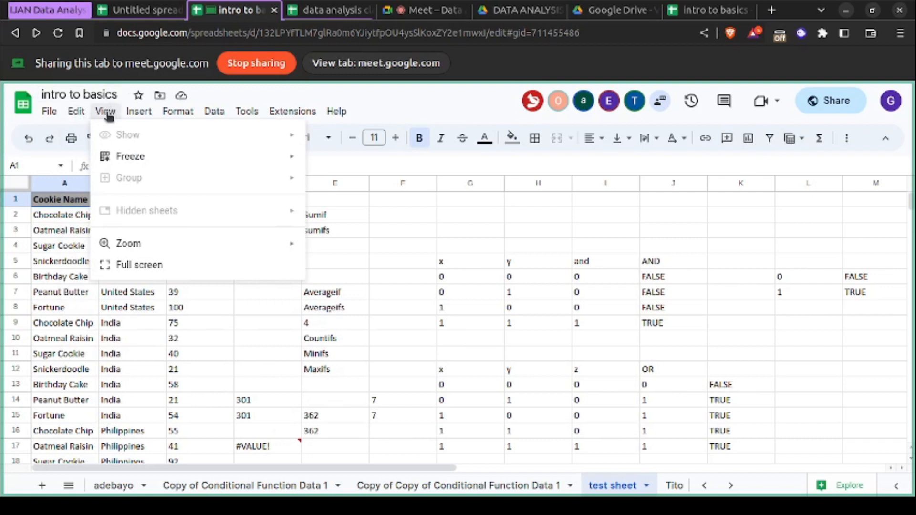
mouse_move(134, 156)
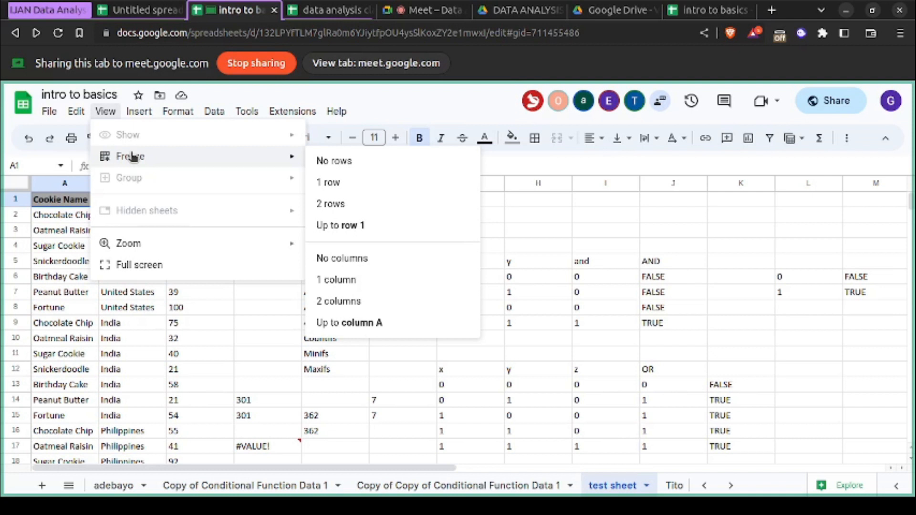
mouse_move(138, 118)
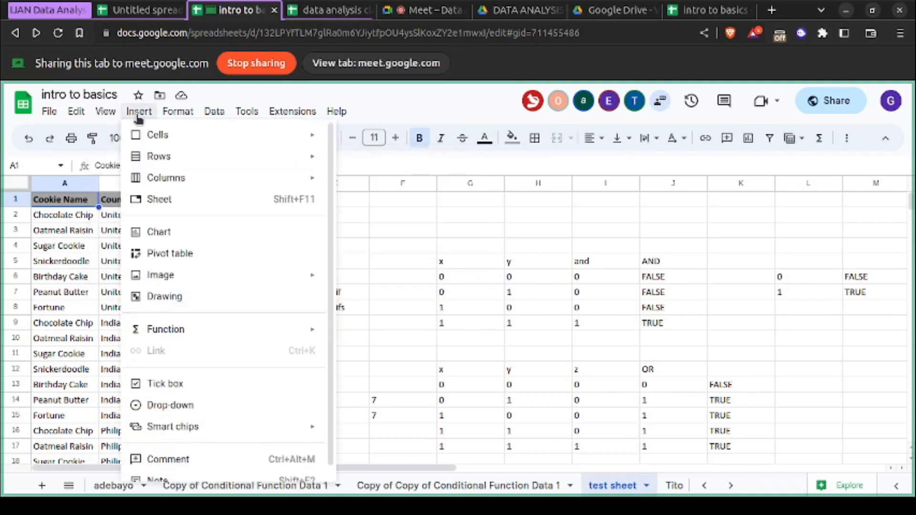
mouse_move(211, 118)
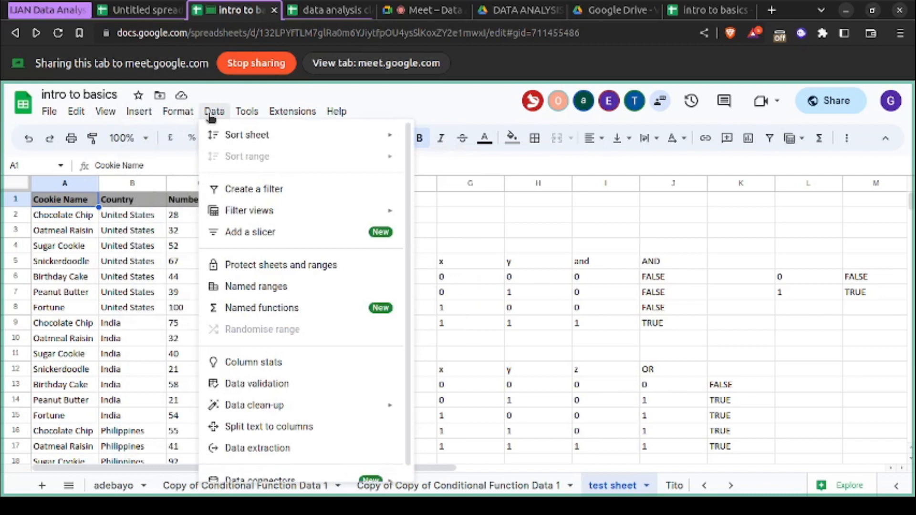
mouse_move(253, 114)
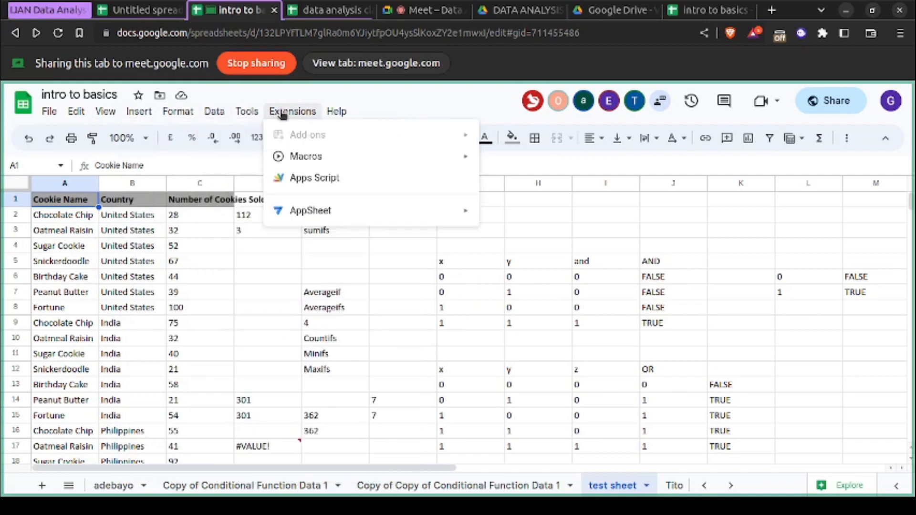
mouse_move(333, 112)
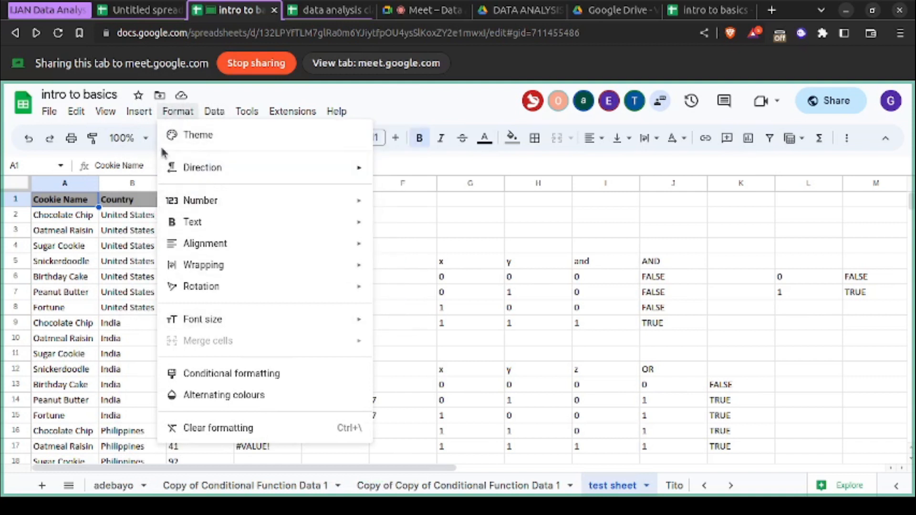
mouse_move(165, 138)
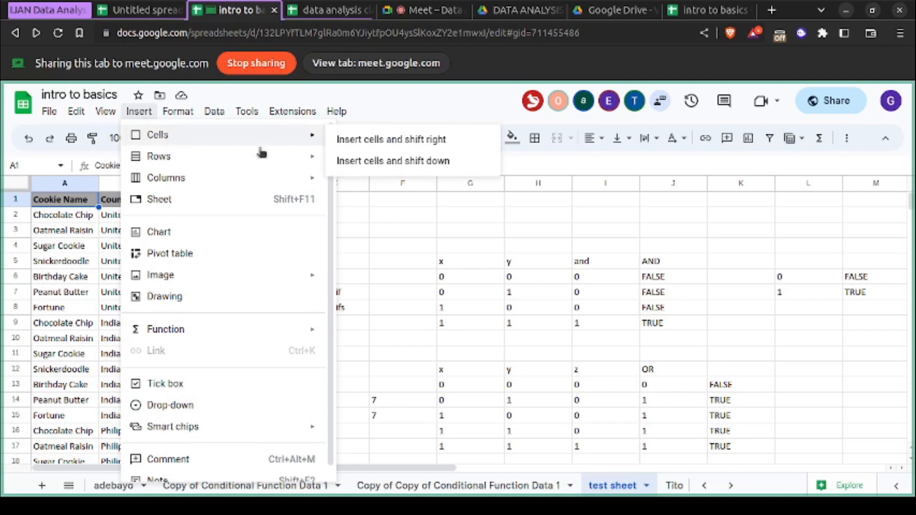
left_click(486, 229)
left_click(287, 265)
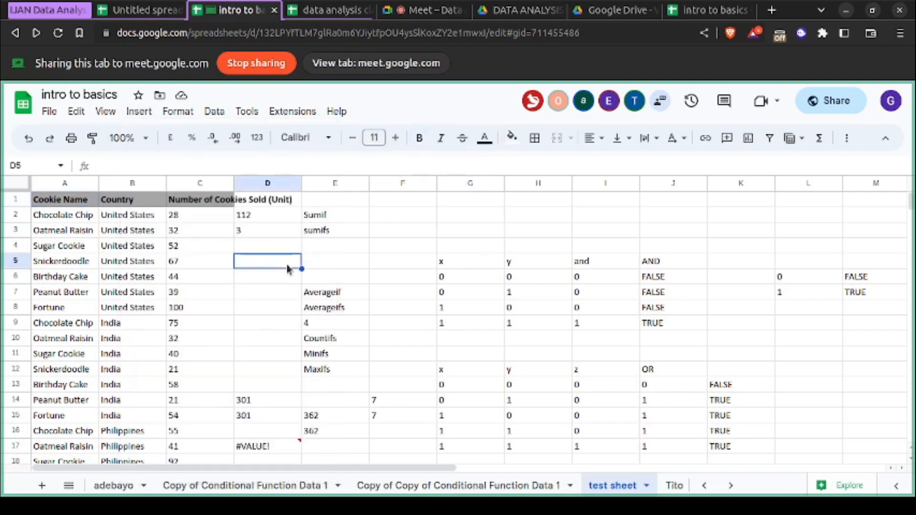
left_click(239, 321)
left_click(217, 311)
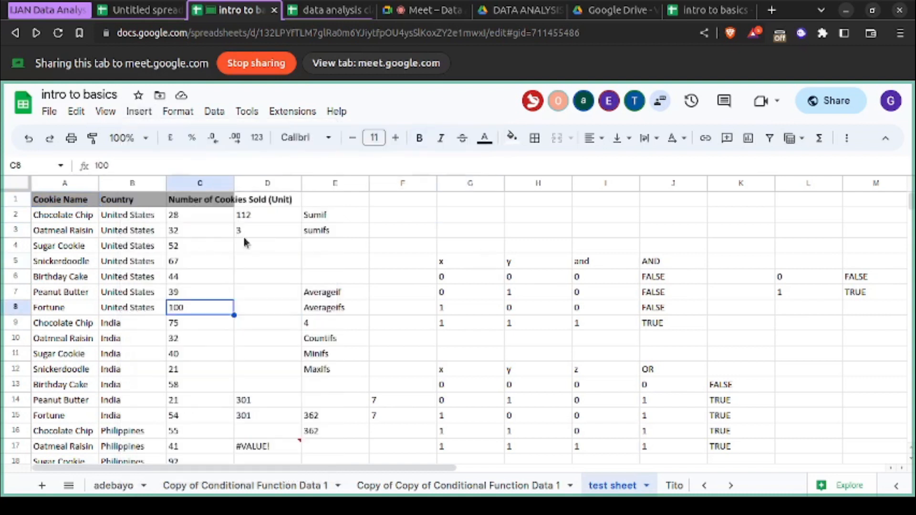
left_click(278, 230)
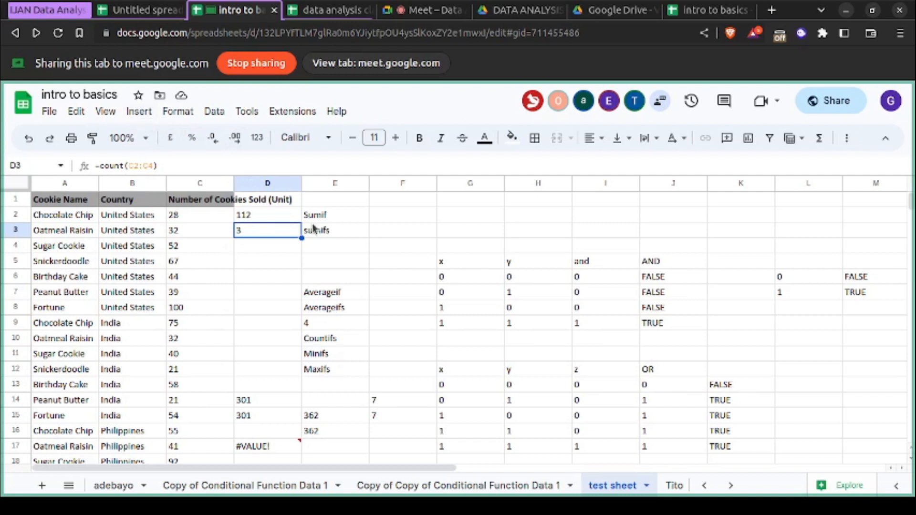
left_click(402, 232)
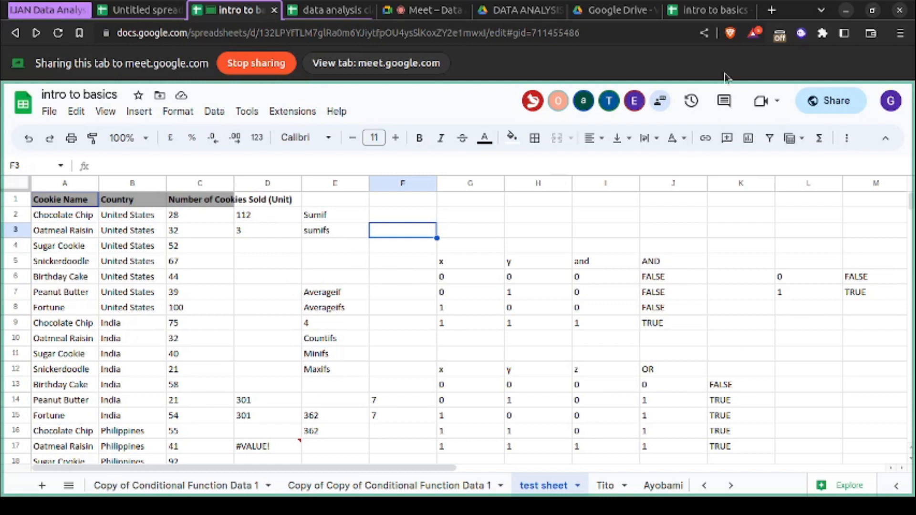
- Search the web for "excel online" in a new browser tab and return to the editable intro to basics spreadsheet
left_click(771, 10)
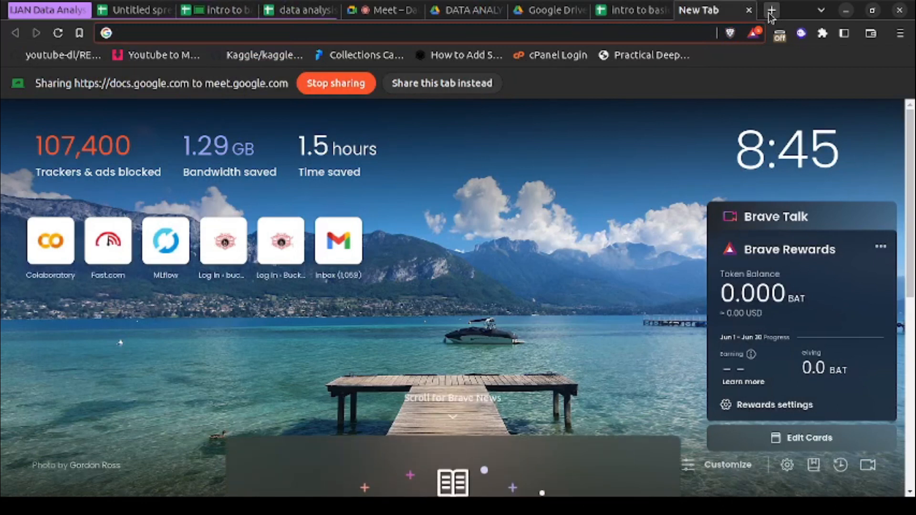
type("excel")
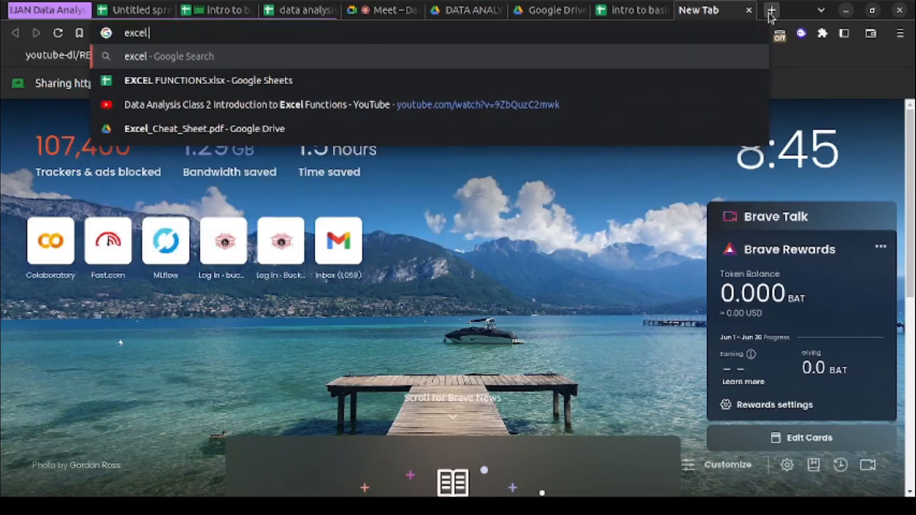
type(" online")
key("Return")
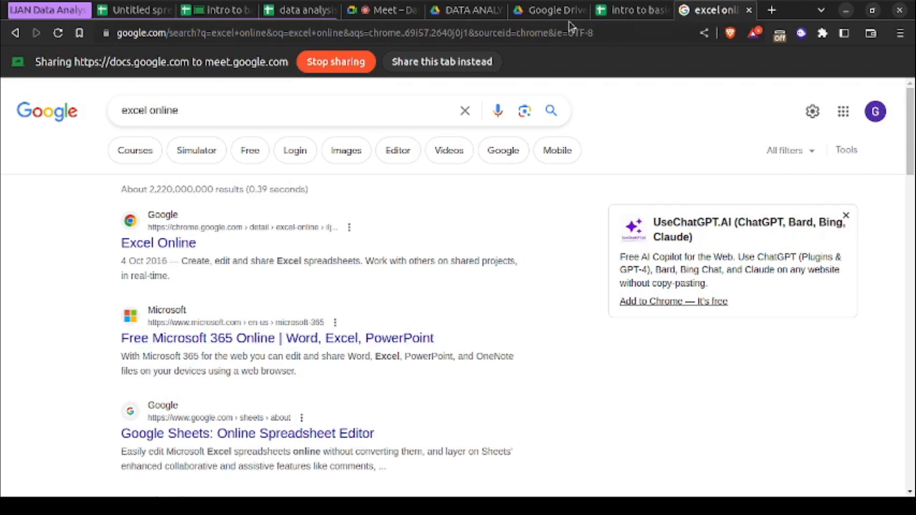
left_click(619, 13)
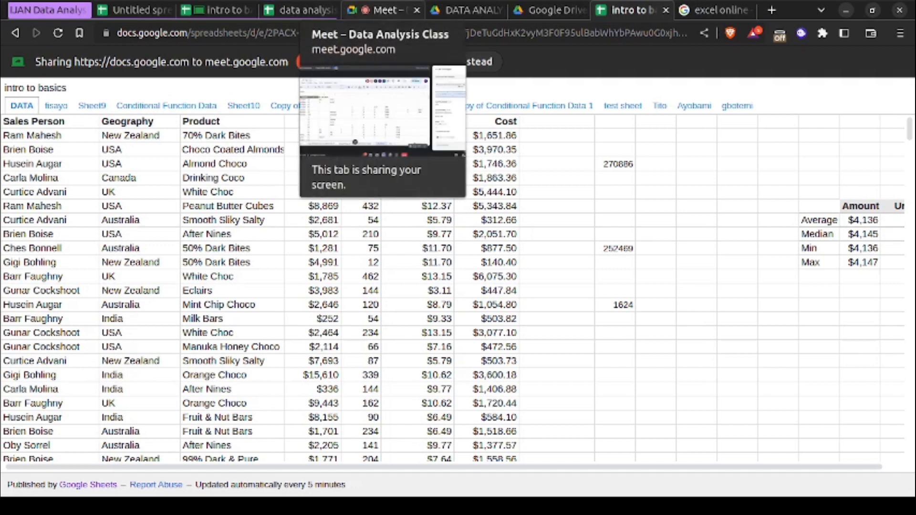
left_click(217, 10)
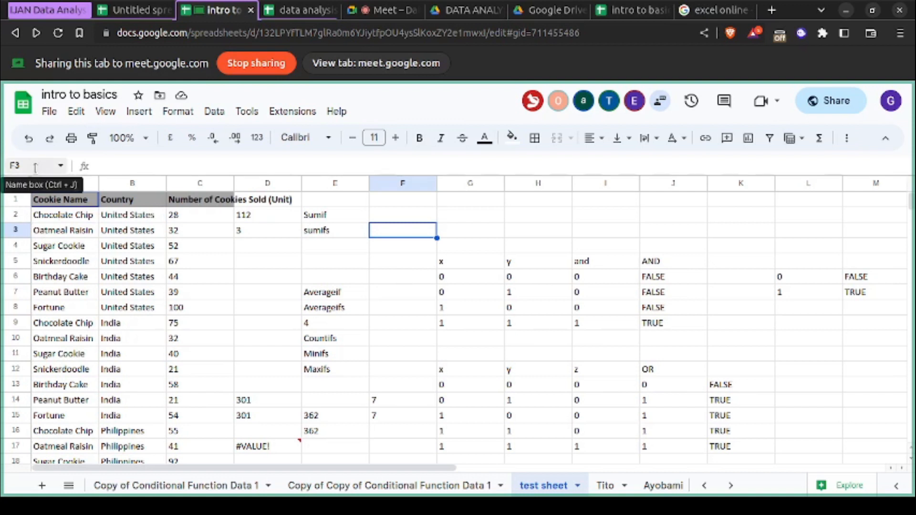
left_click(452, 326)
left_click(124, 264)
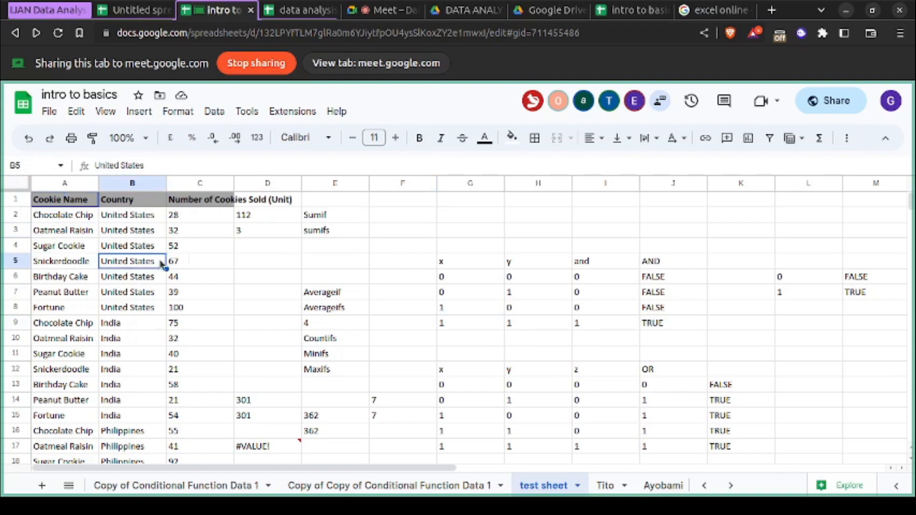
left_click(287, 219)
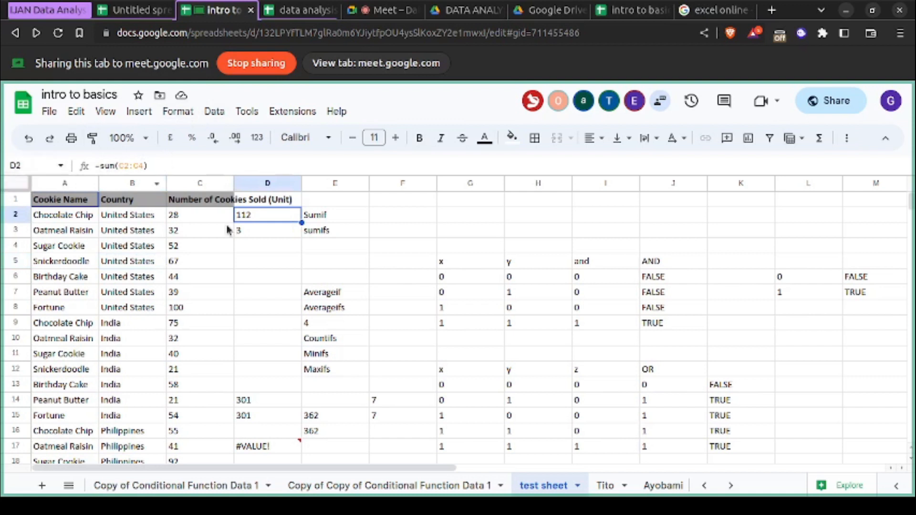
left_click_drag(227, 231, 358, 351)
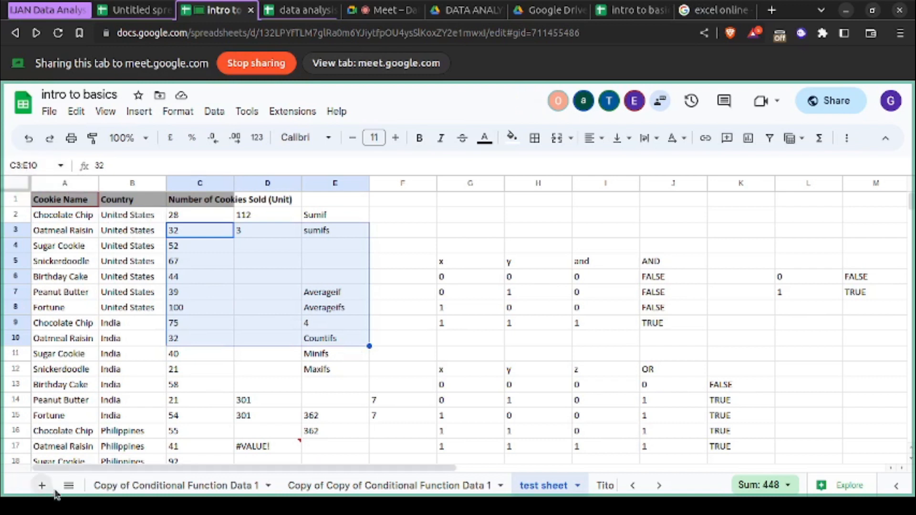
- Look through the full list of sheets contained in the intro to basics spreadsheet
left_click(69, 487)
scroll(152, 448, "down", 1)
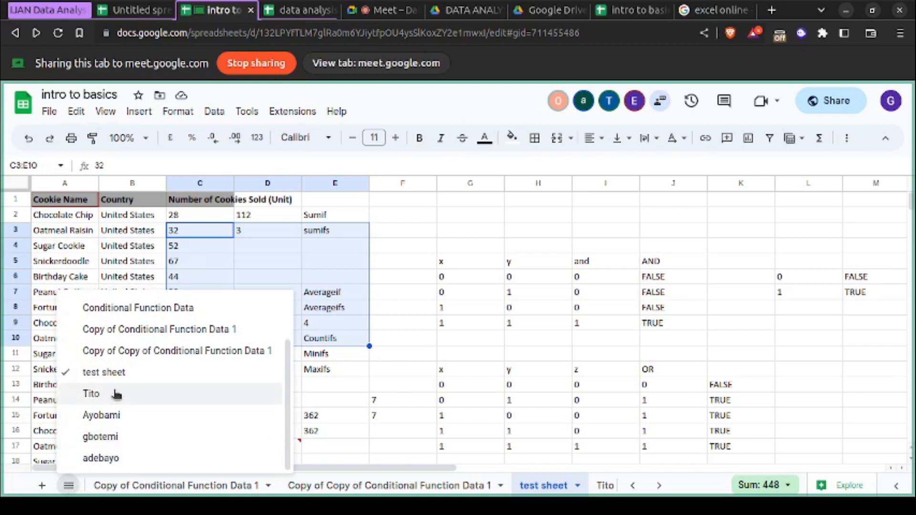
scroll(137, 391, "up", 2)
scroll(137, 391, "up", 1)
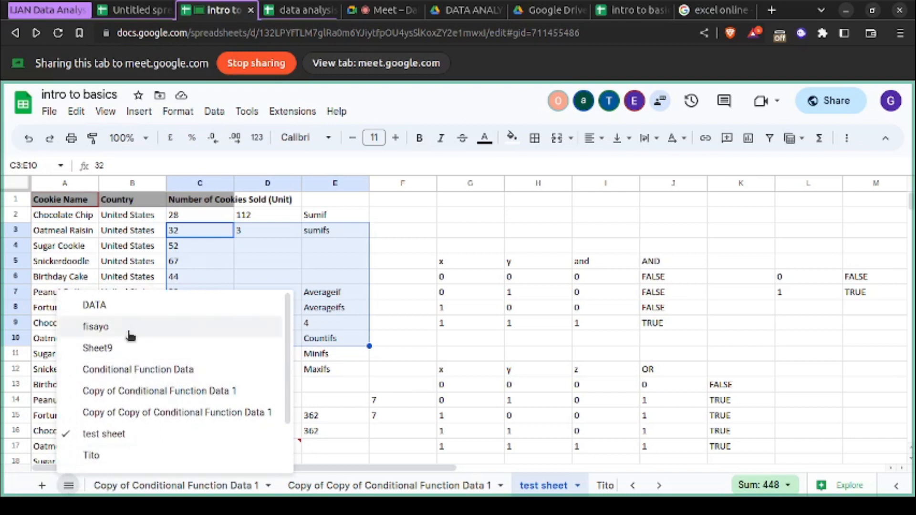
scroll(148, 390, "down", 3)
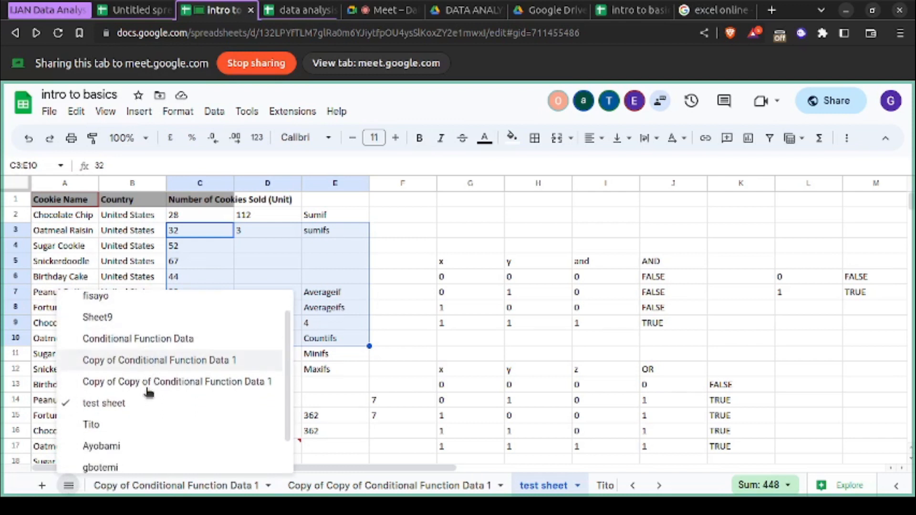
scroll(150, 392, "up", 3)
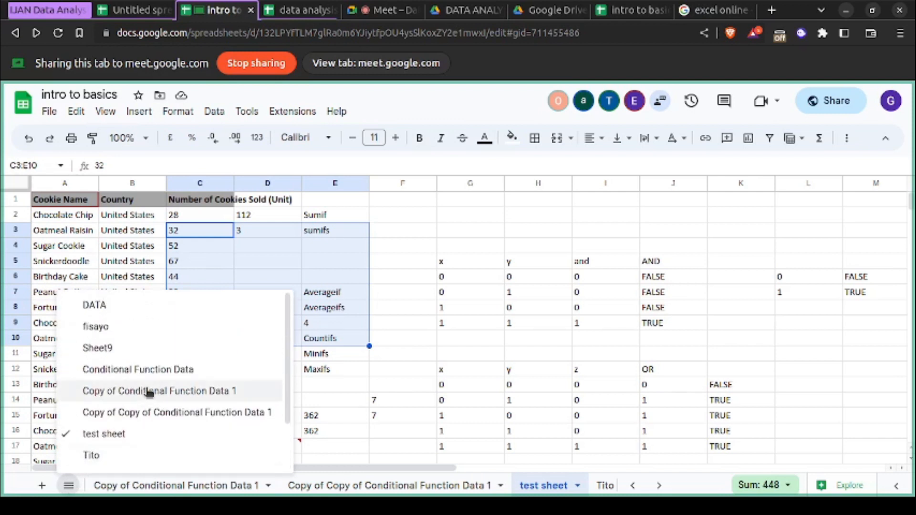
- View several of the participant-named sheets one after another and finish on the Conditional Function Data sheet
left_click(604, 484)
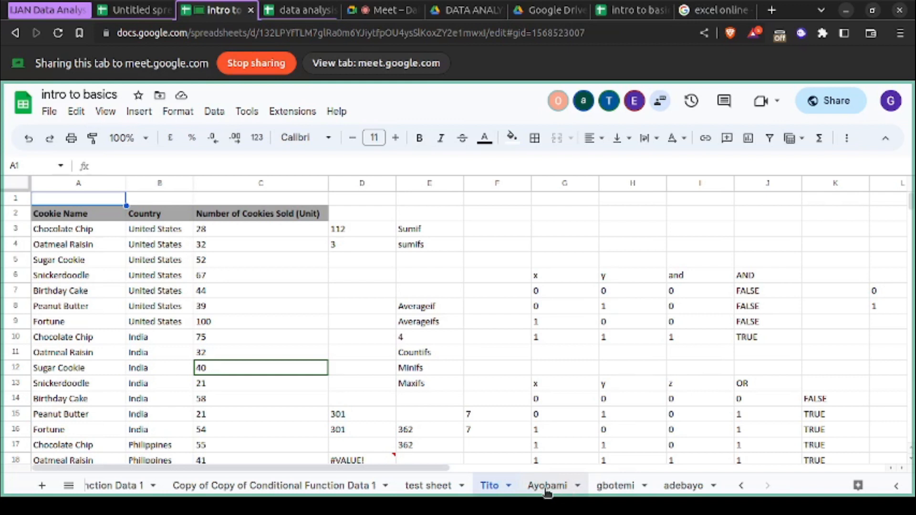
left_click(546, 486)
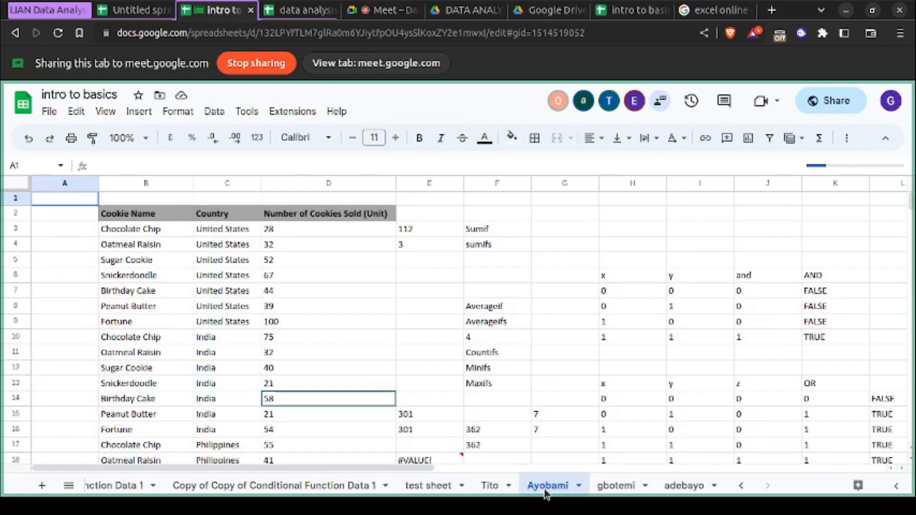
left_click(697, 486)
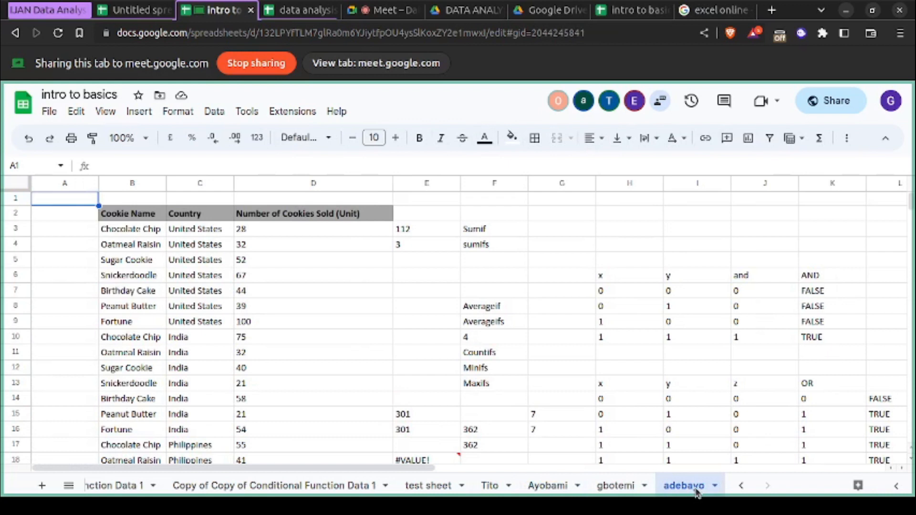
scroll(313, 479, "left", 10)
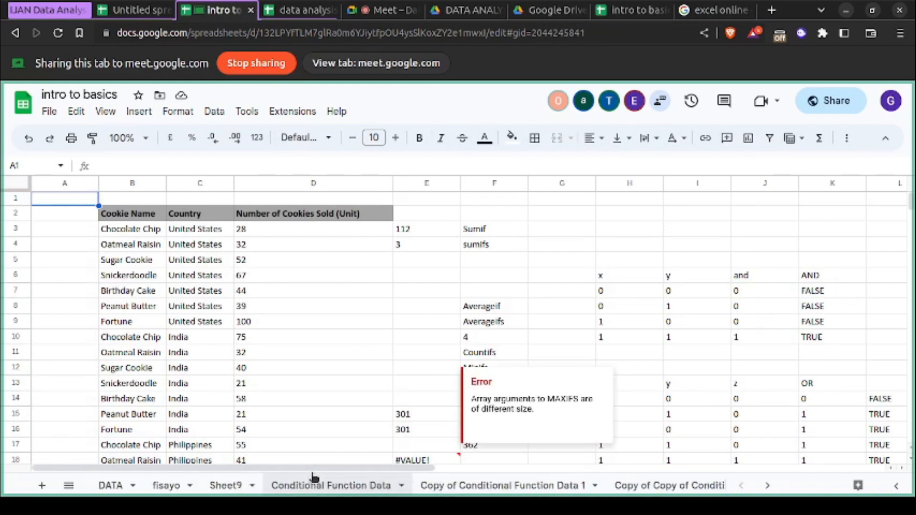
left_click(178, 490)
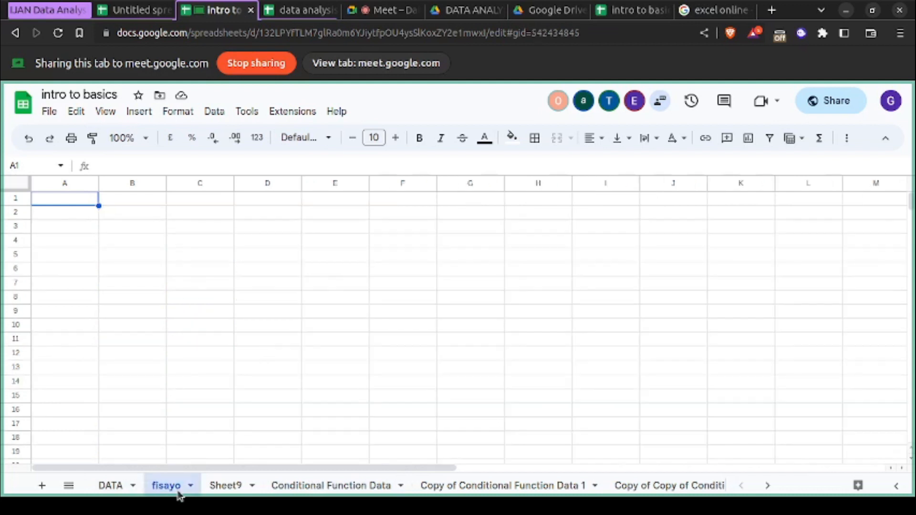
left_click(292, 492)
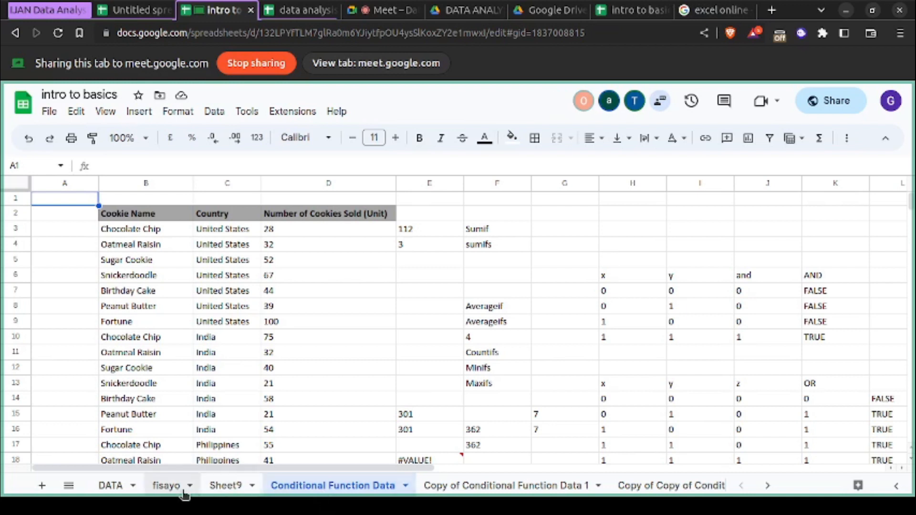
- Look over the list of all sheets again, close it, and select cell B5 on the Conditional Function Data sheet
left_click(69, 486)
scroll(201, 383, "down", 1)
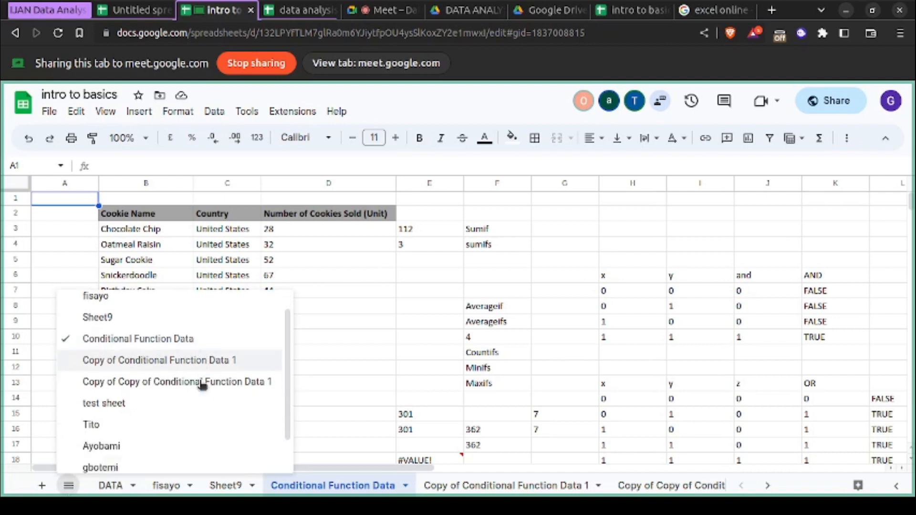
scroll(201, 384, "up", 1)
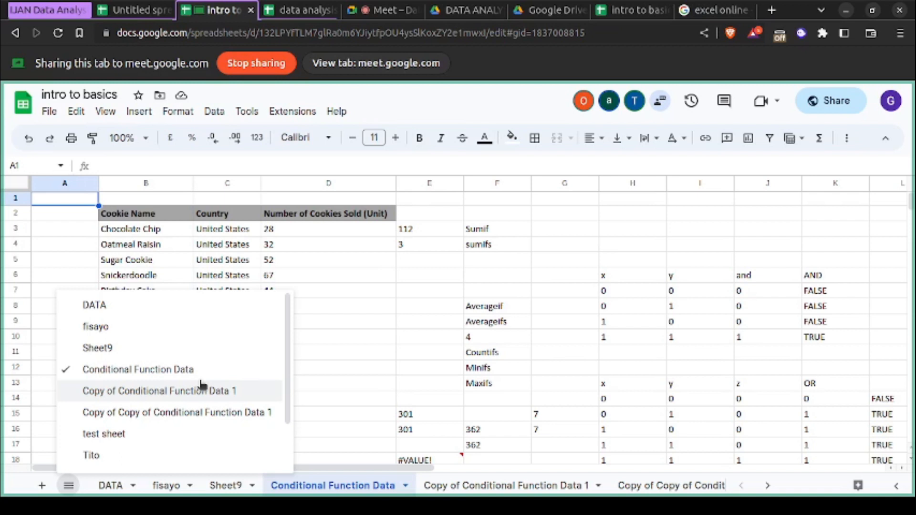
left_click(242, 153)
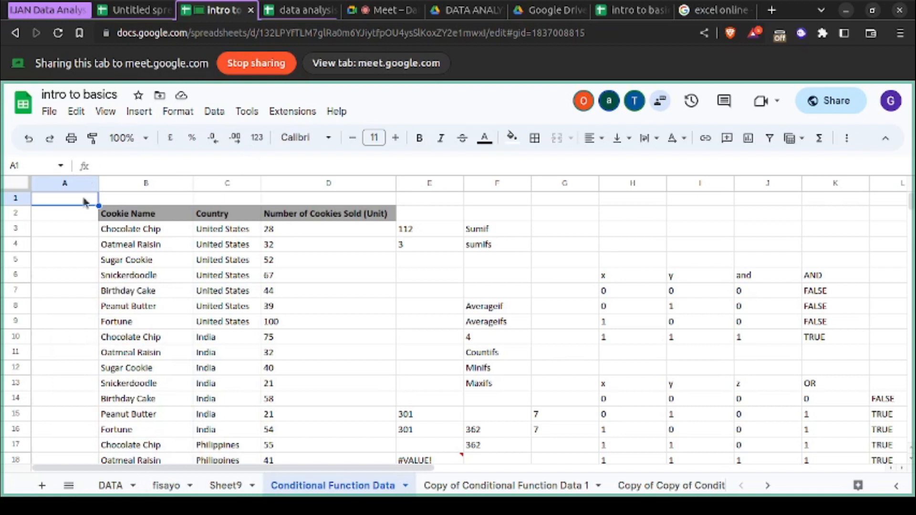
left_click(64, 244)
left_click(145, 259)
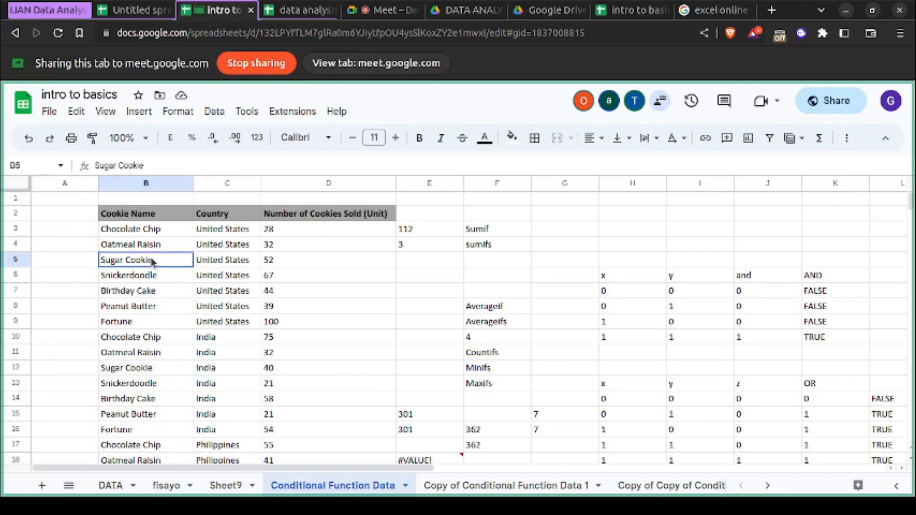
left_click(172, 310)
left_click(293, 340)
left_click(258, 261)
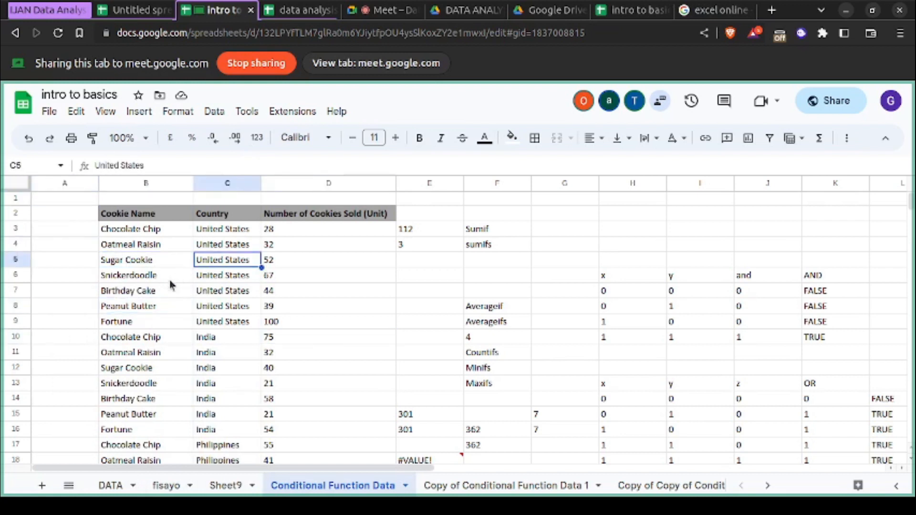
- Look through the options for inserting rows, columns, images and functions at cell B7, and bring up the link search
left_click(163, 295)
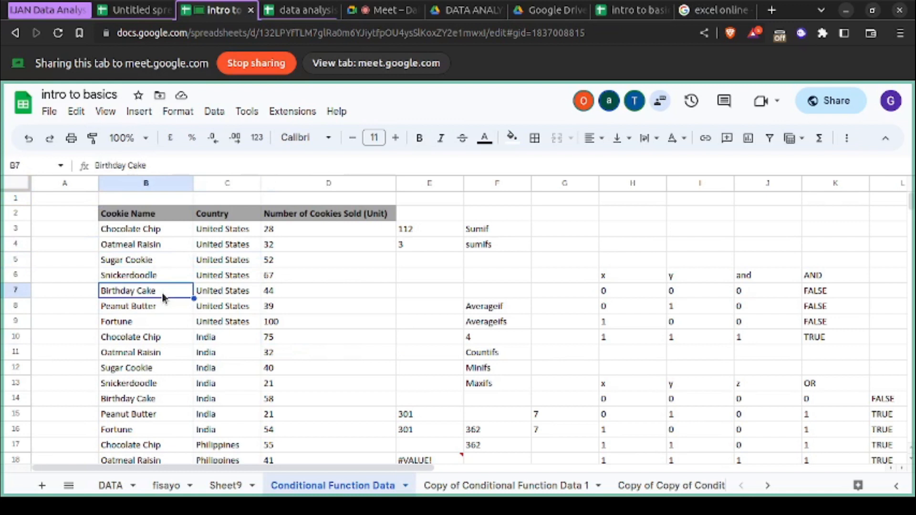
left_click(149, 112)
mouse_move(170, 138)
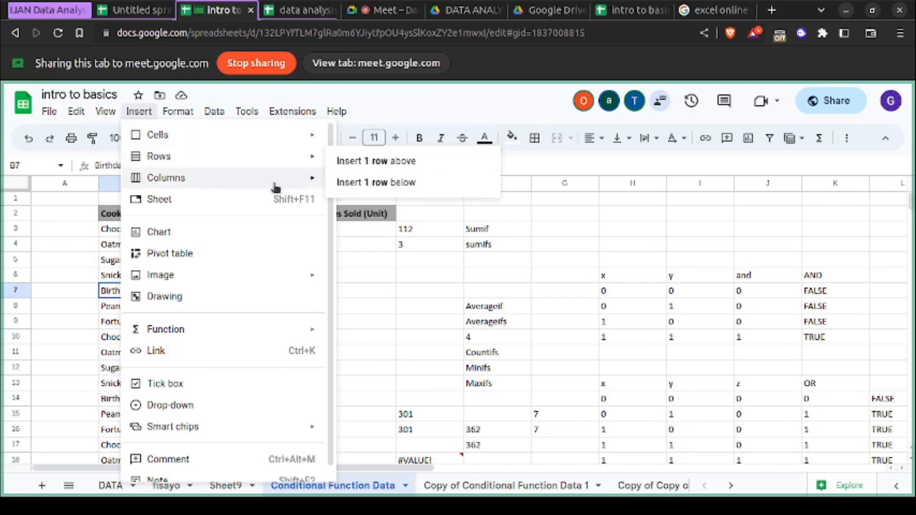
mouse_move(274, 186)
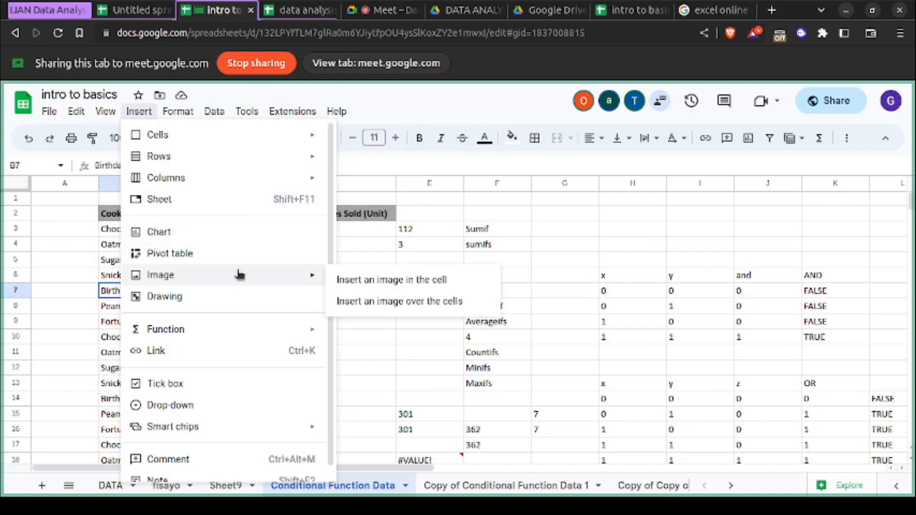
mouse_move(214, 339)
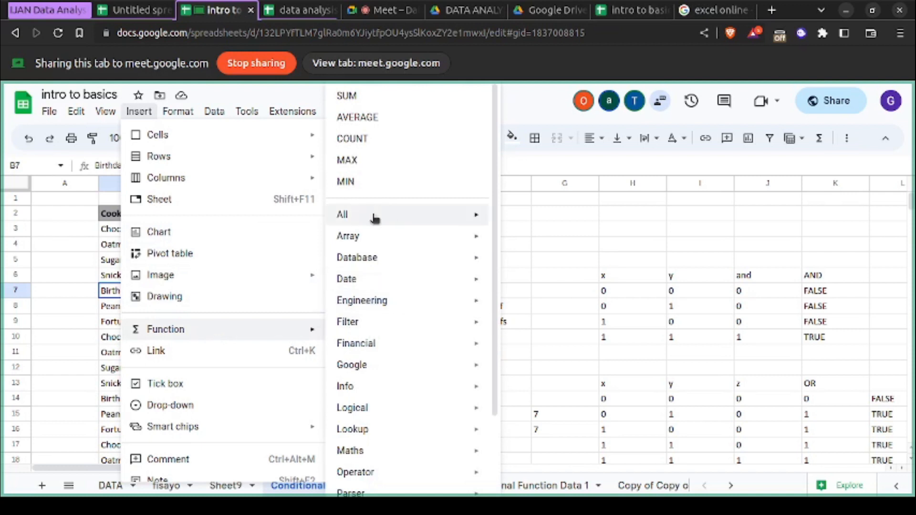
mouse_move(390, 344)
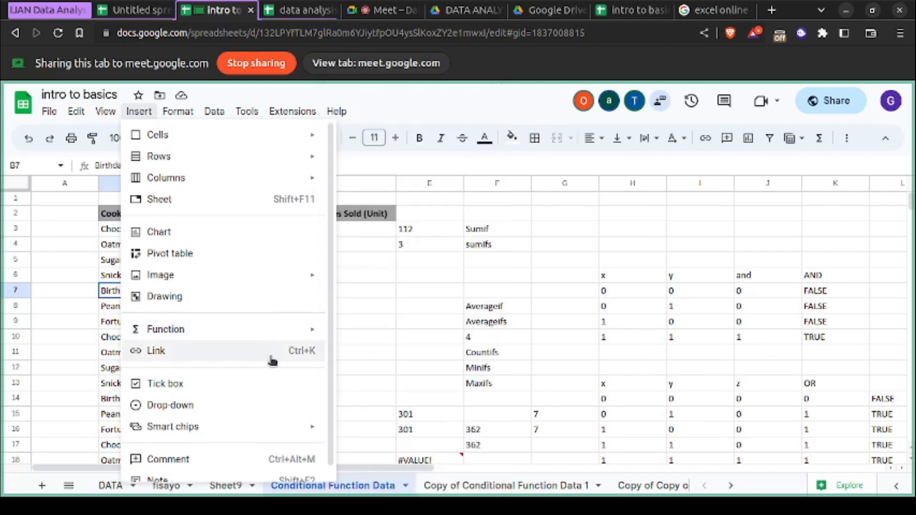
left_click(311, 350)
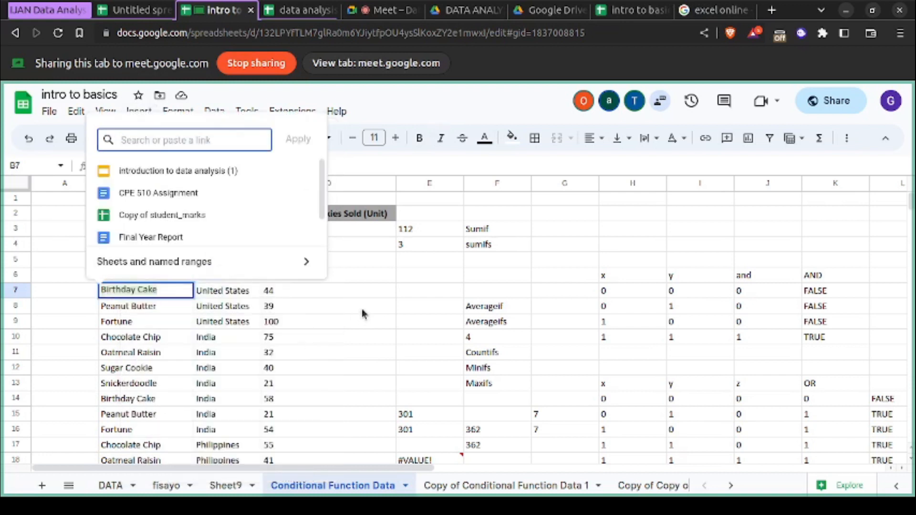
left_click(426, 293)
double_click(425, 292)
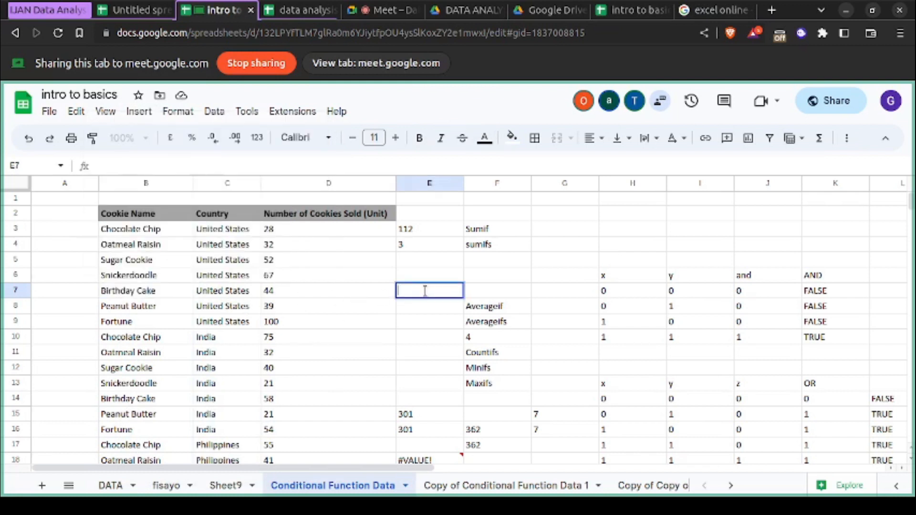
type("https://goo")
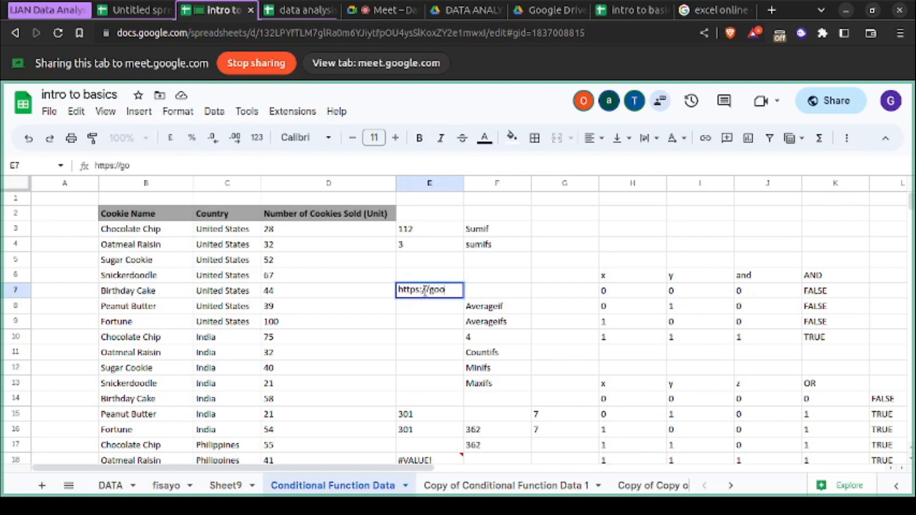
type("gle.com")
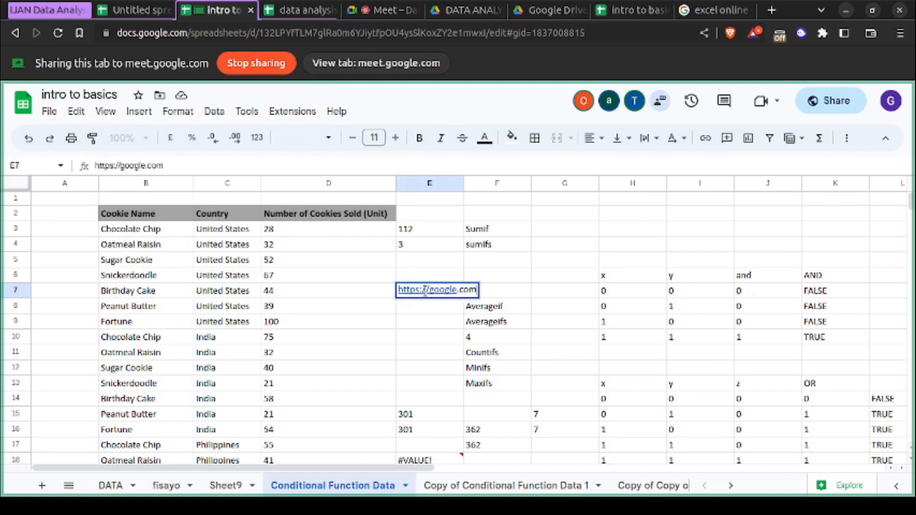
key("Return")
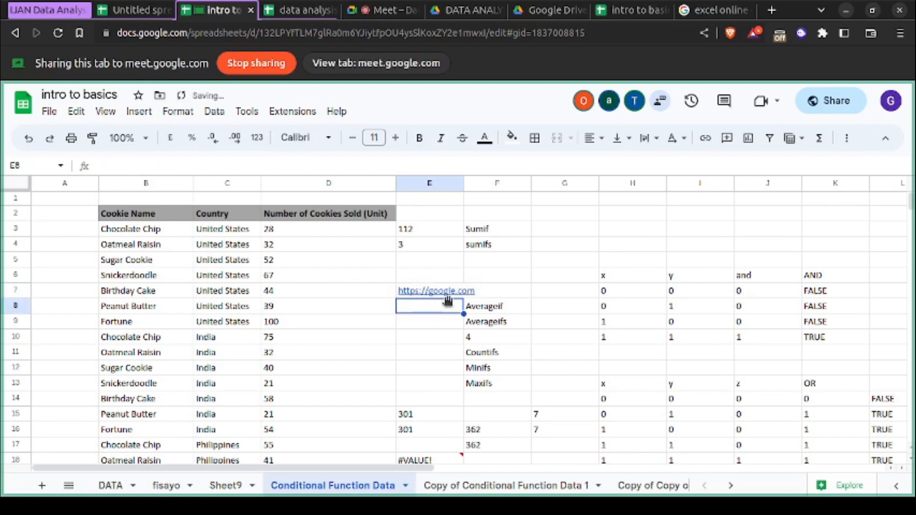
- Preview the link in cell E7 and remove it, leaving the address as plain text
mouse_move(448, 298)
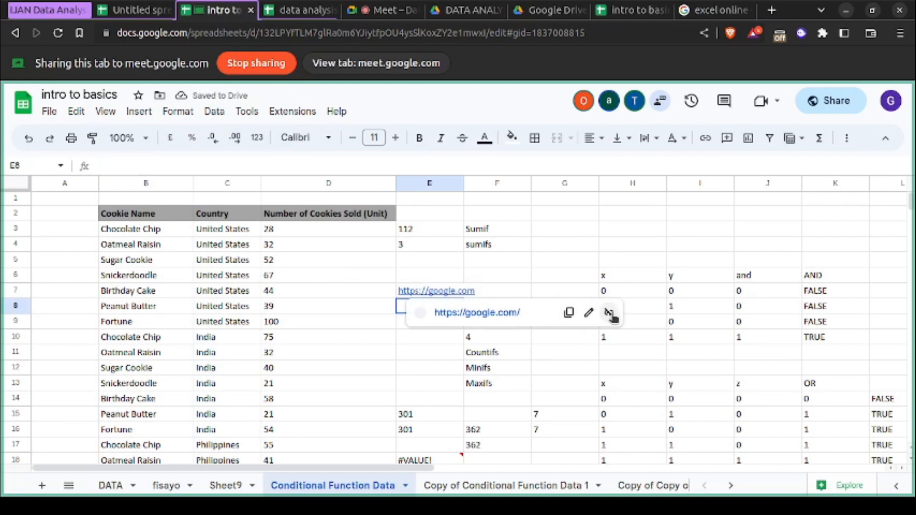
left_click(435, 342)
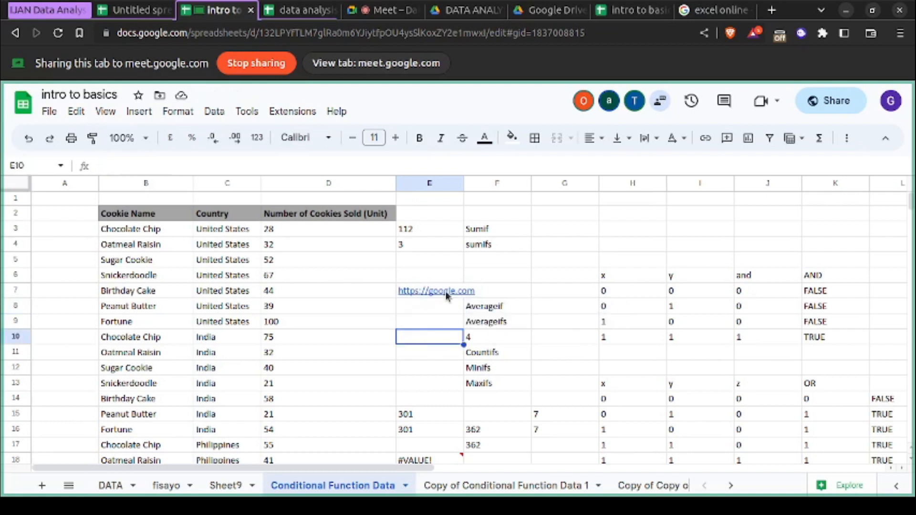
left_click(447, 295)
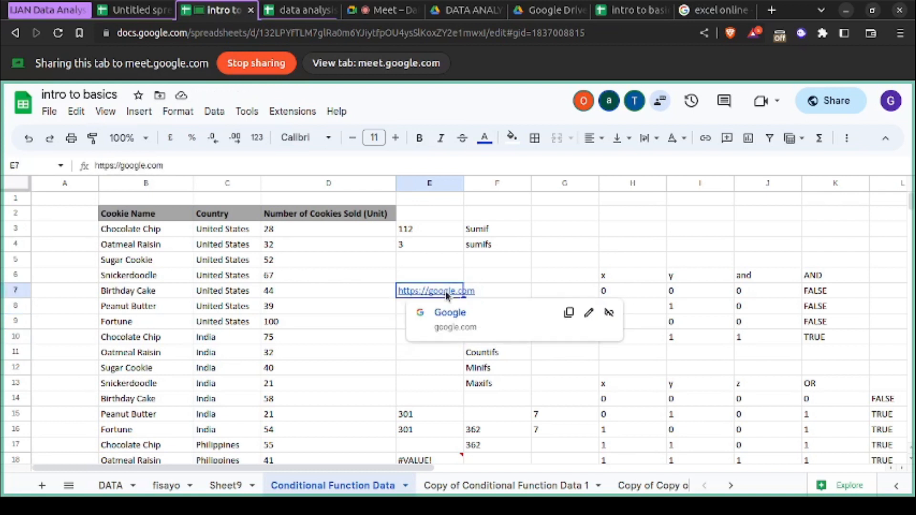
left_click(606, 314)
left_click(441, 324)
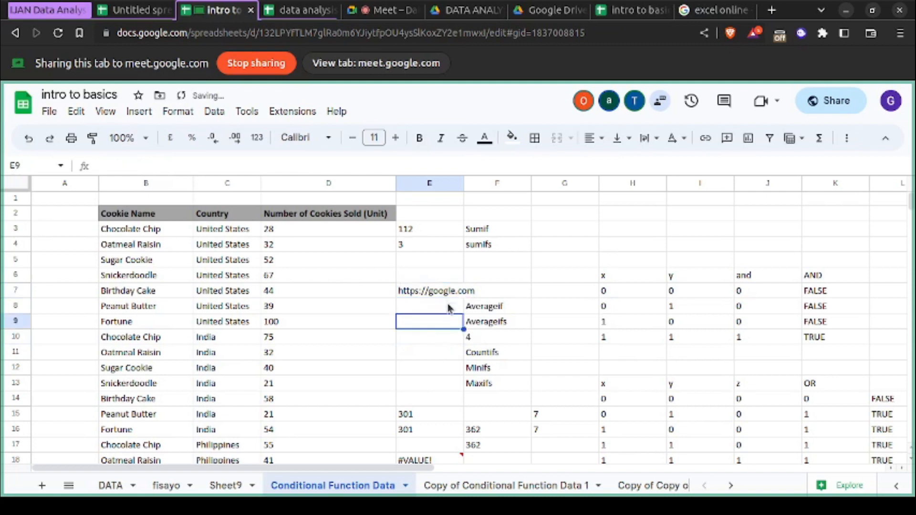
- Replace the web address in cell E7 with the word google
left_click(448, 294)
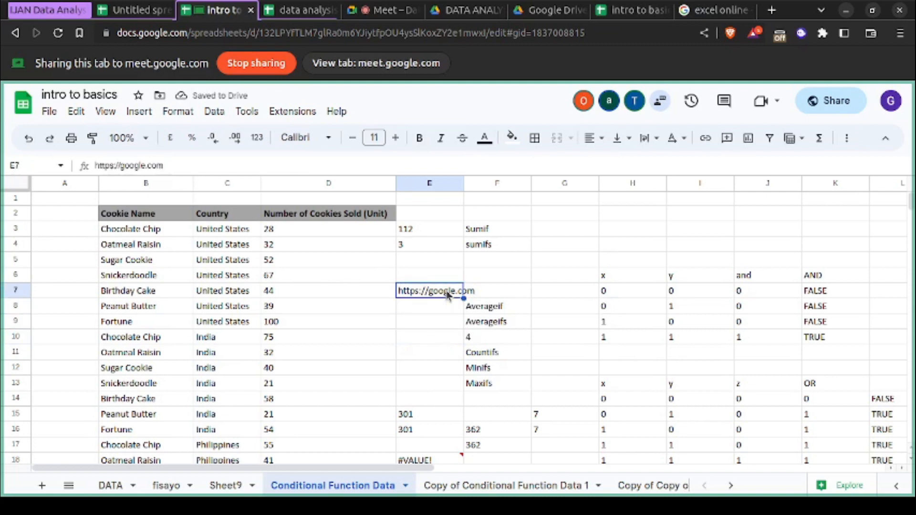
double_click(446, 293)
key("BackSpace")
key("BackSpace")
key("BackSpace")
key("BackSpace")
key("BackSpace")
key("BackSpace")
key("BackSpace")
key("BackSpace")
key("BackSpace")
key("BackSpace")
key("BackSpace")
key("BackSpace")
key("BackSpace")
key("BackSpace")
key("BackSpace")
key("BackSpace")
key("BackSpace")
key("BackSpace")
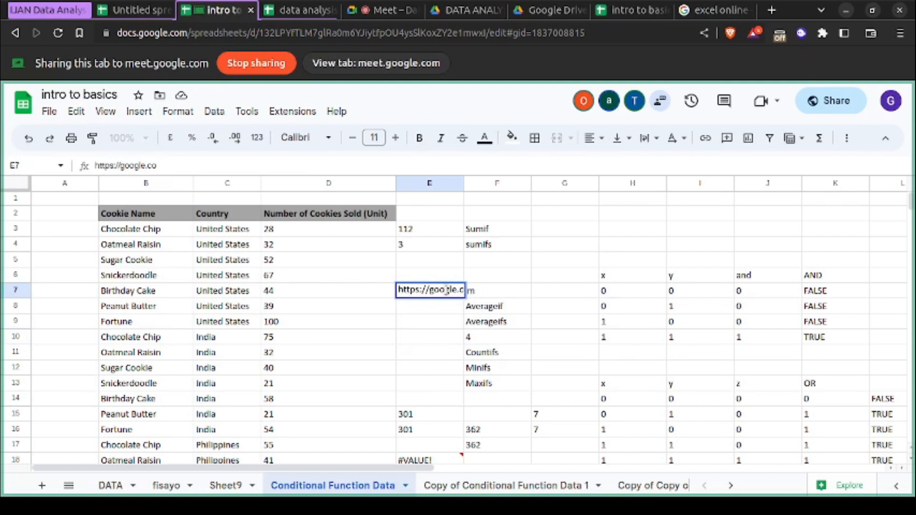
type("google")
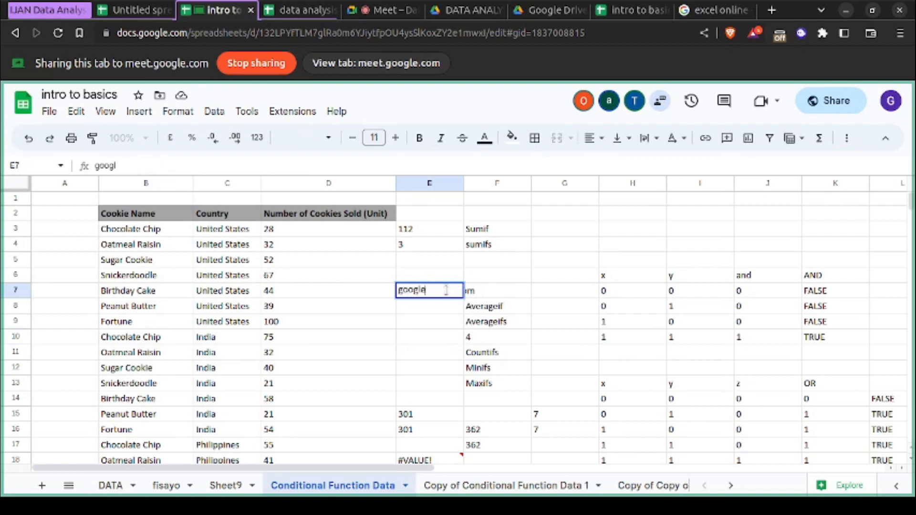
left_click(427, 335)
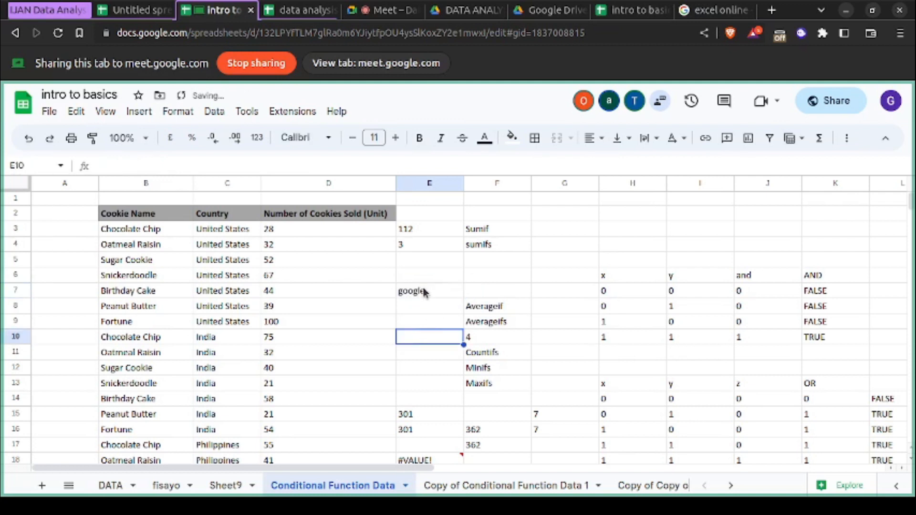
left_click(425, 293)
left_click(139, 112)
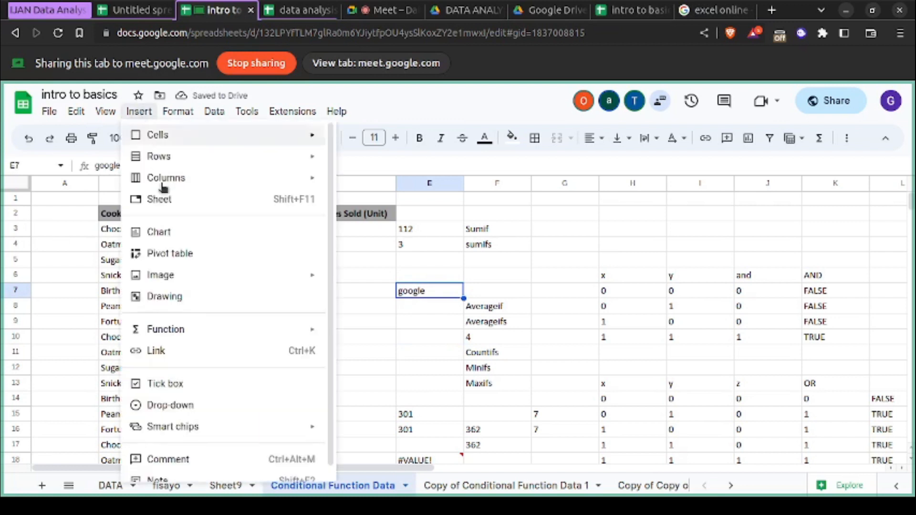
left_click(210, 356)
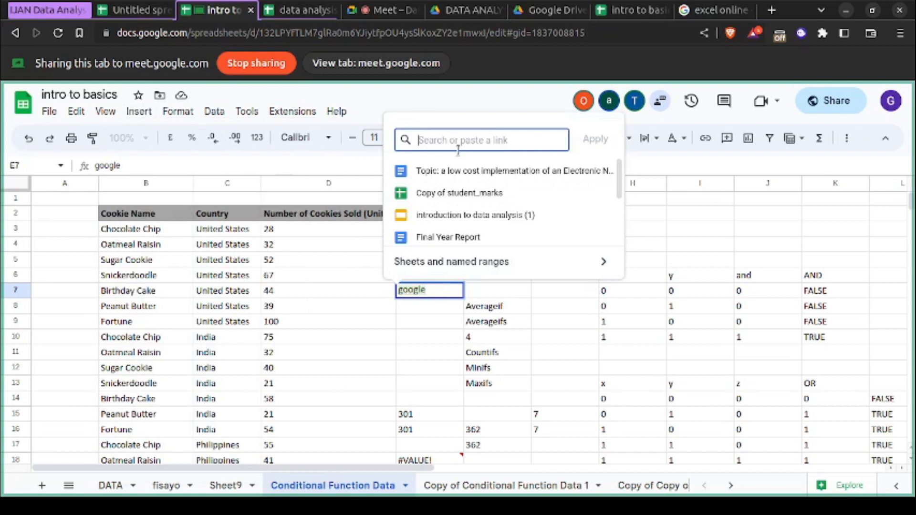
type("htt")
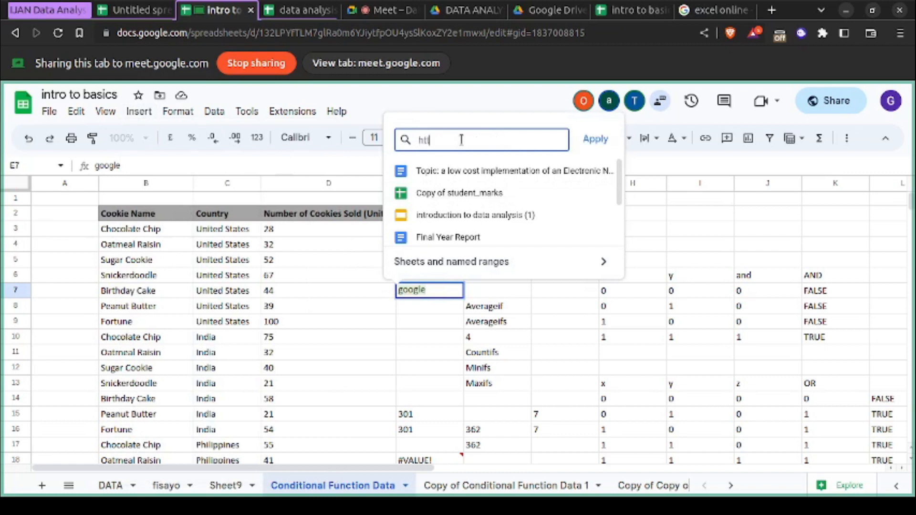
type("ps://")
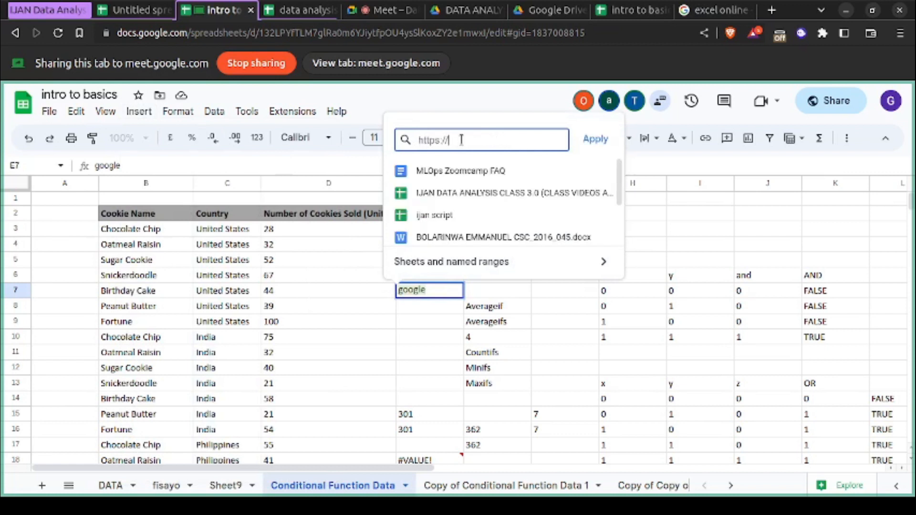
type("google.com")
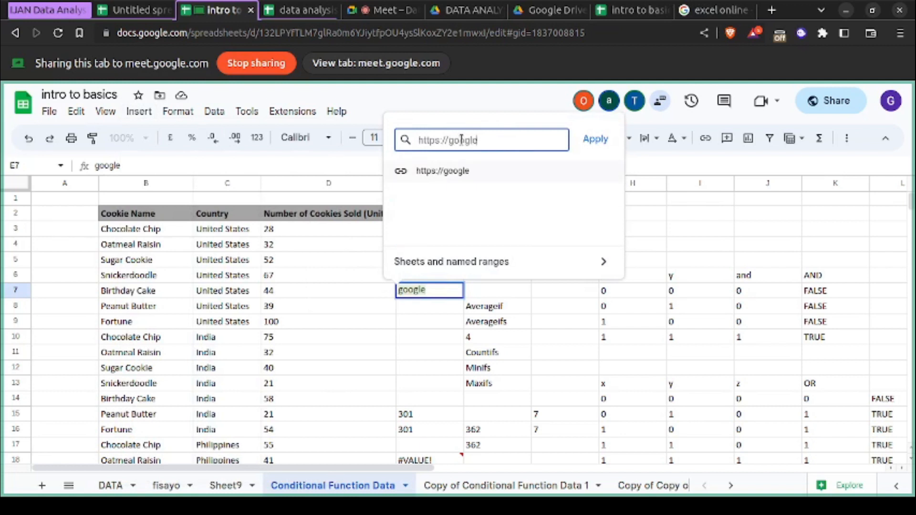
left_click(599, 142)
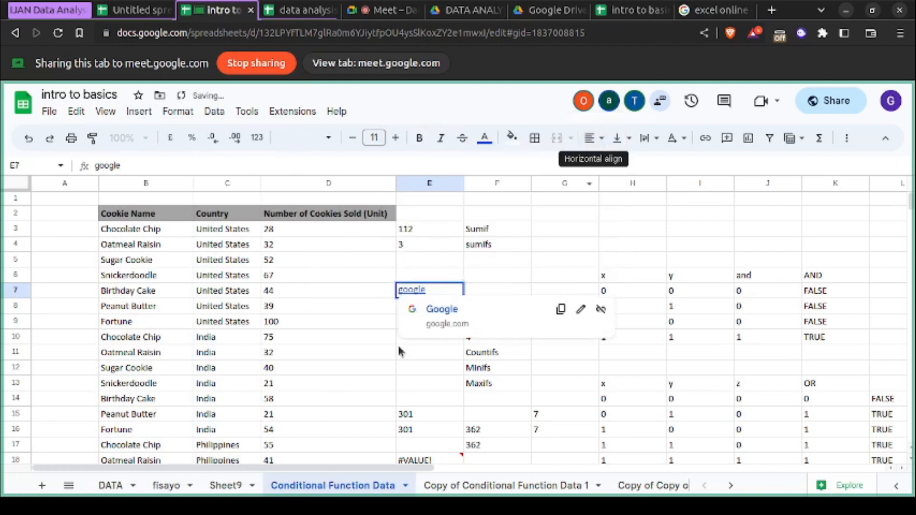
left_click(393, 399)
- Preview the hyperlink on the word google in cell E7, remove it, and reselect the cell
mouse_move(416, 297)
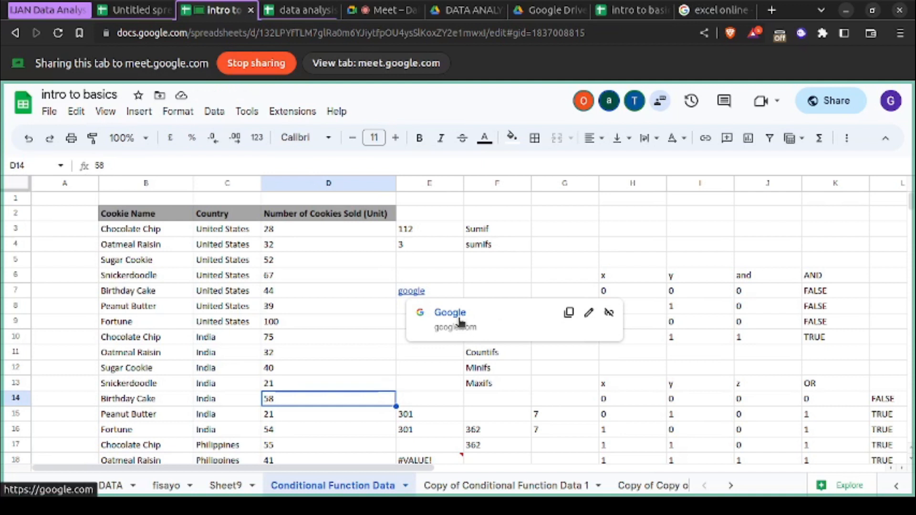
left_click(437, 291)
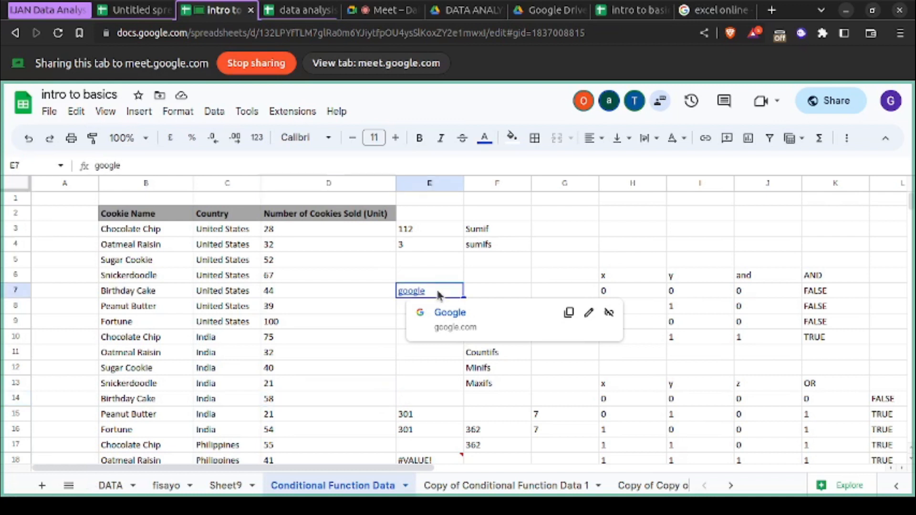
left_click(609, 312)
left_click(427, 311)
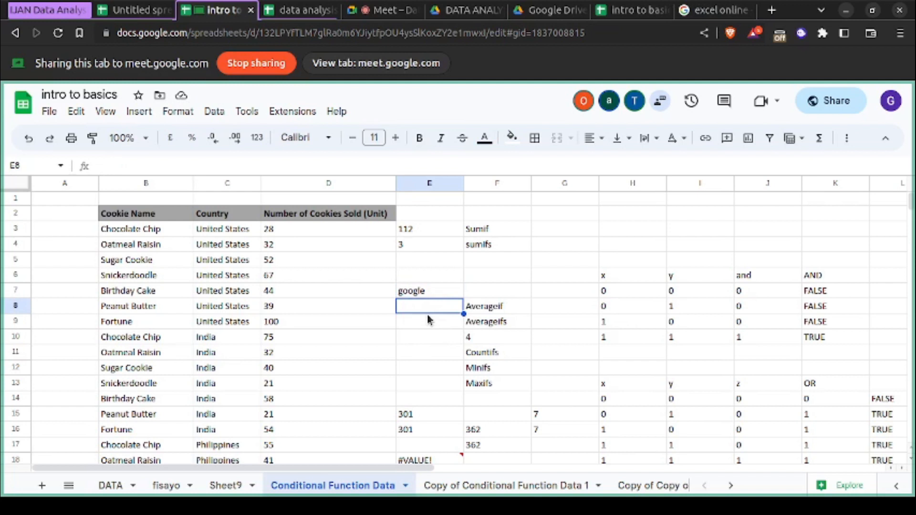
left_click(419, 296)
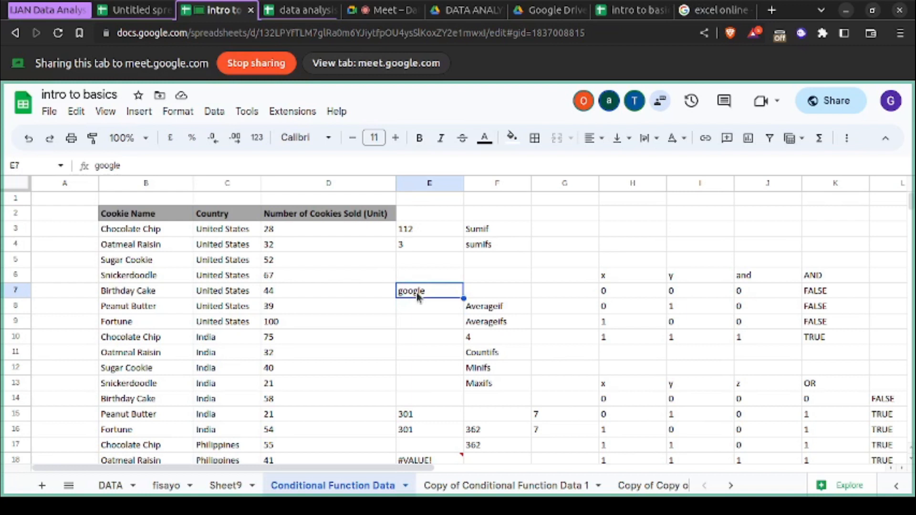
- Review the available view, insert, format and data commands, including the number formats, text styles and font choices
left_click(107, 113)
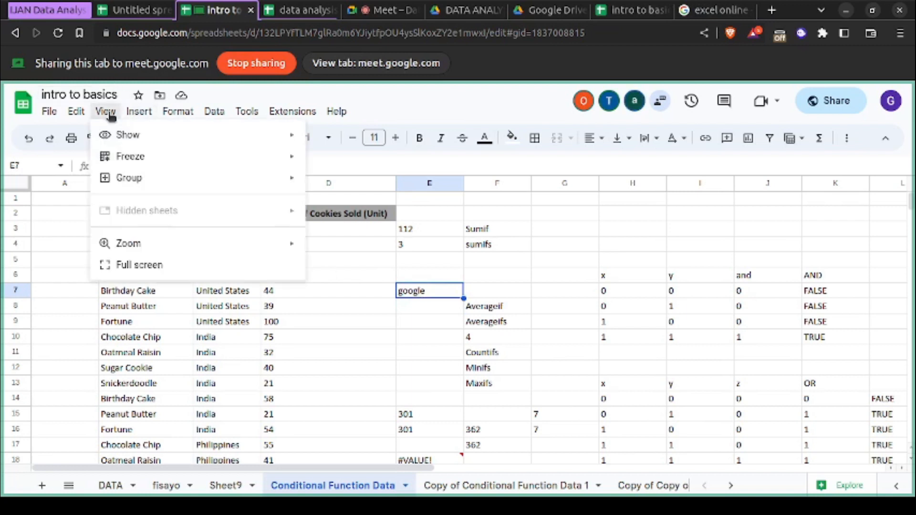
mouse_move(138, 113)
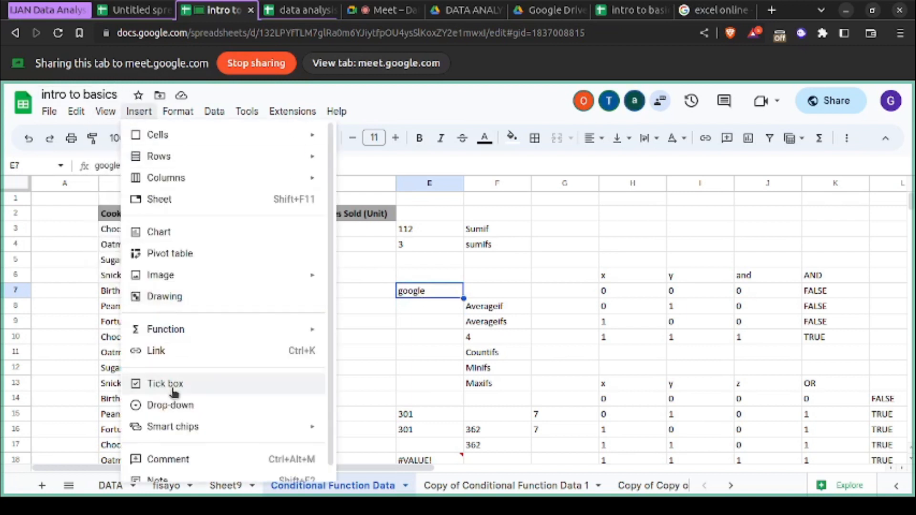
scroll(177, 381, "down", 1)
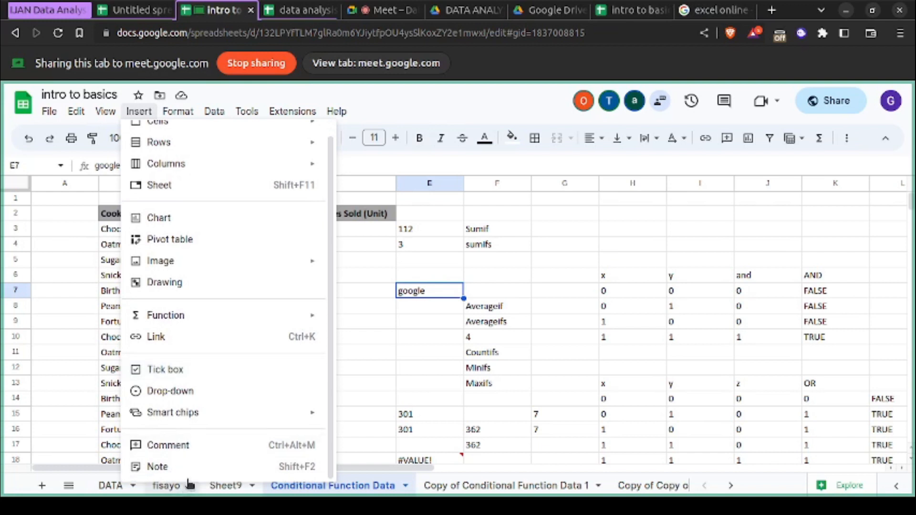
mouse_move(181, 114)
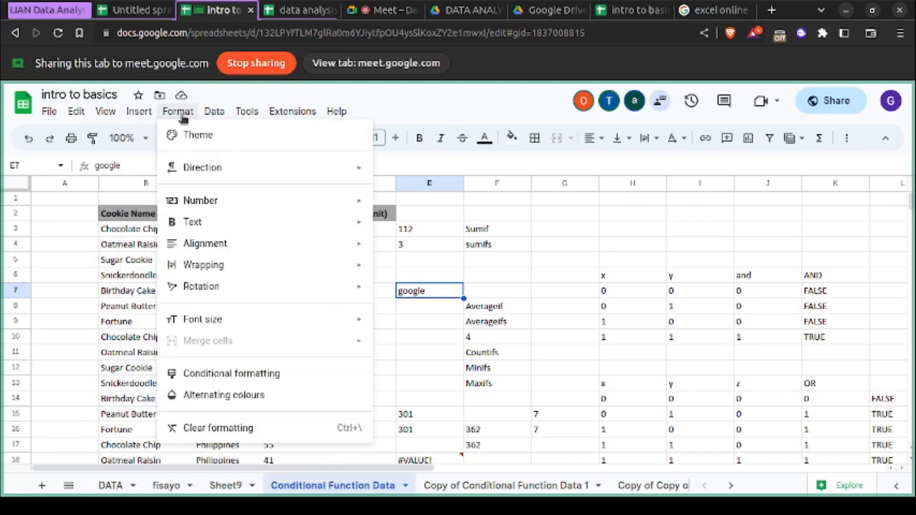
mouse_move(203, 208)
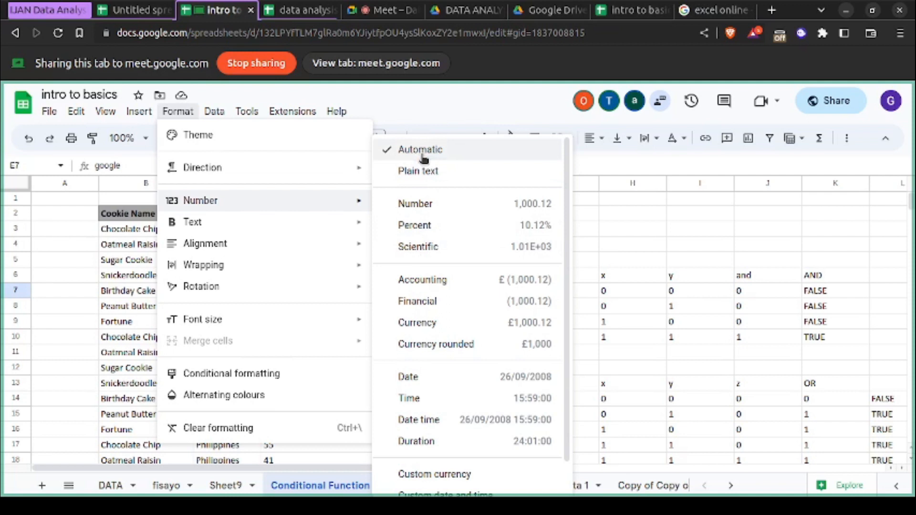
mouse_move(319, 228)
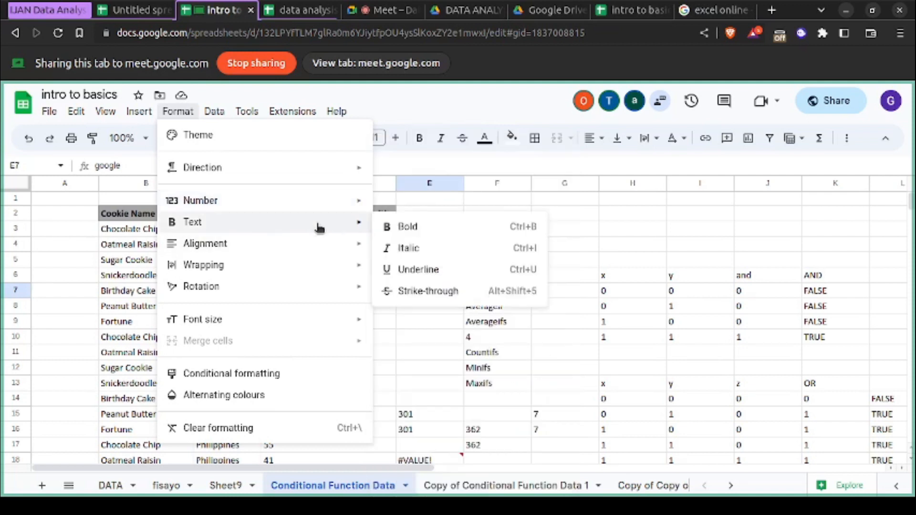
mouse_move(220, 115)
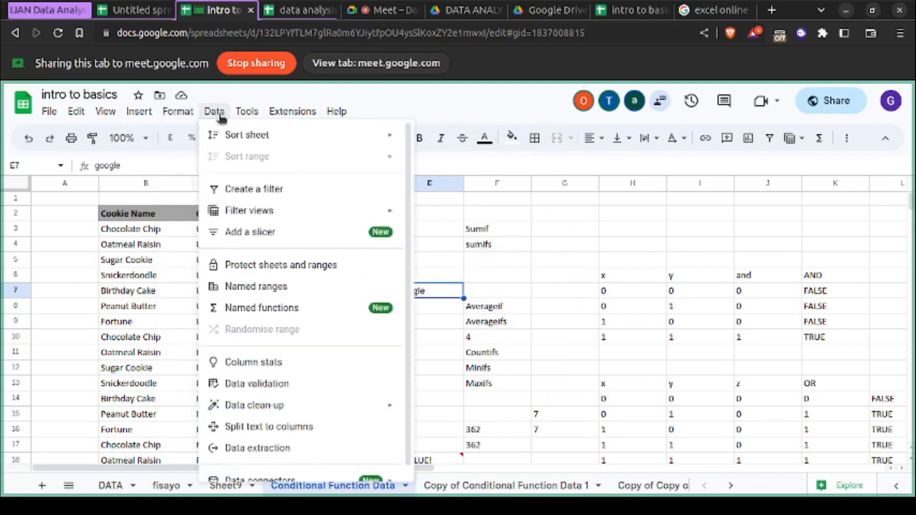
mouse_move(337, 111)
left_click(484, 102)
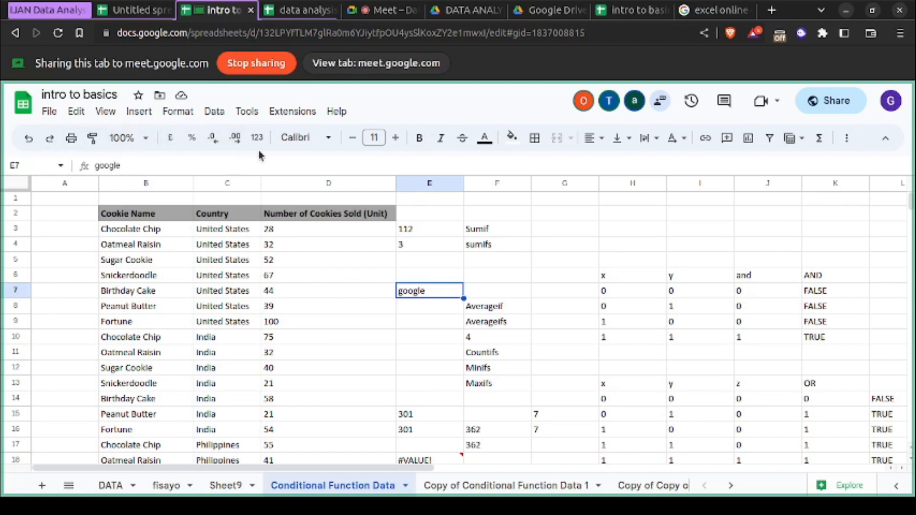
left_click(328, 140)
left_click(328, 141)
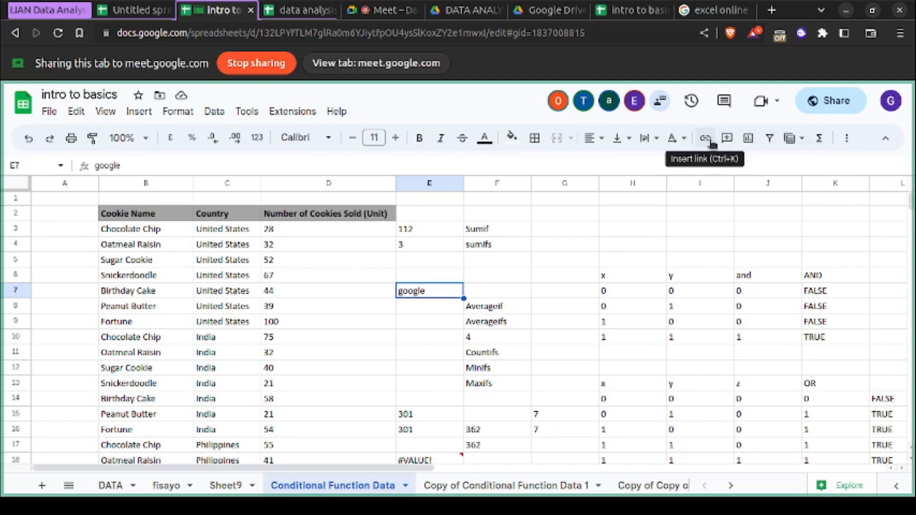
- Select cell F8 and review the data and format commands and the full catalogue of insertable functions
left_click(511, 307)
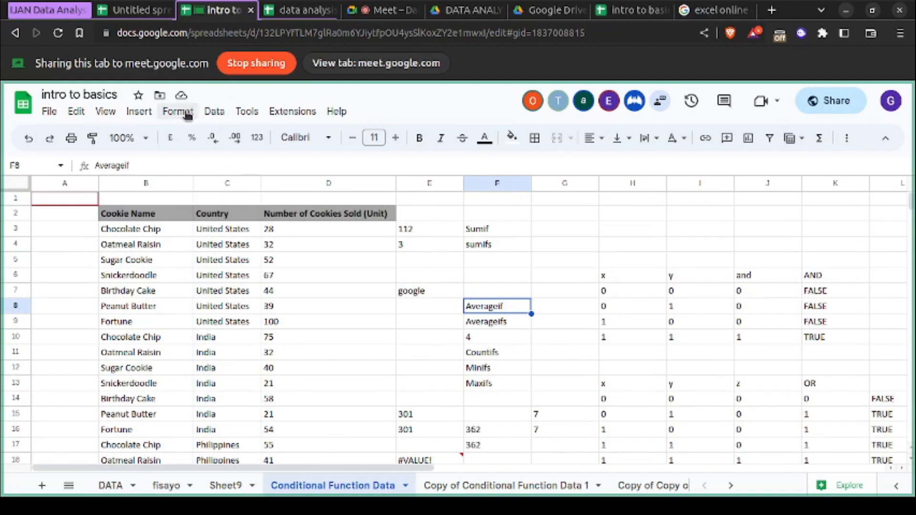
left_click(214, 111)
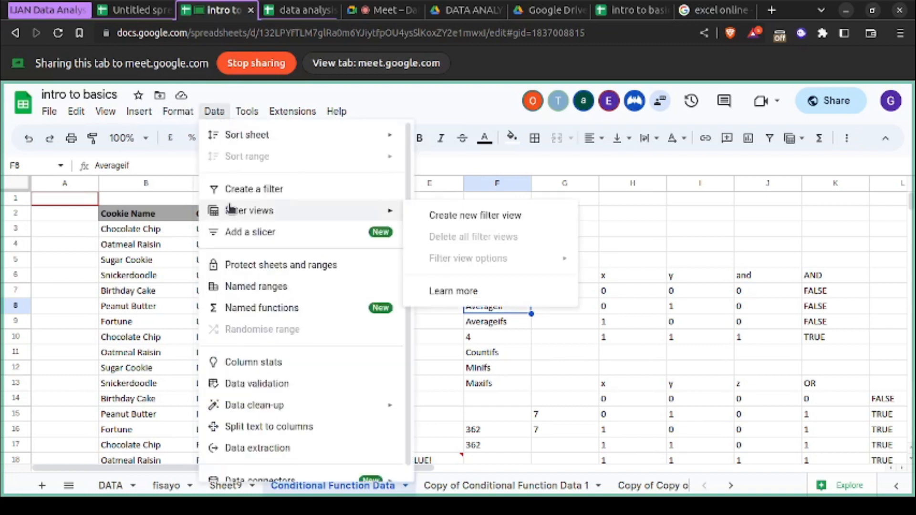
mouse_move(173, 117)
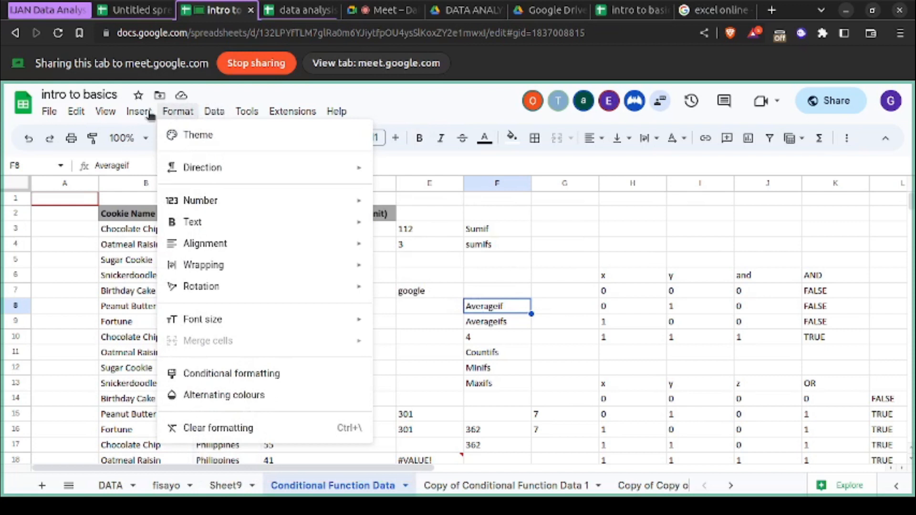
mouse_move(140, 114)
mouse_move(207, 326)
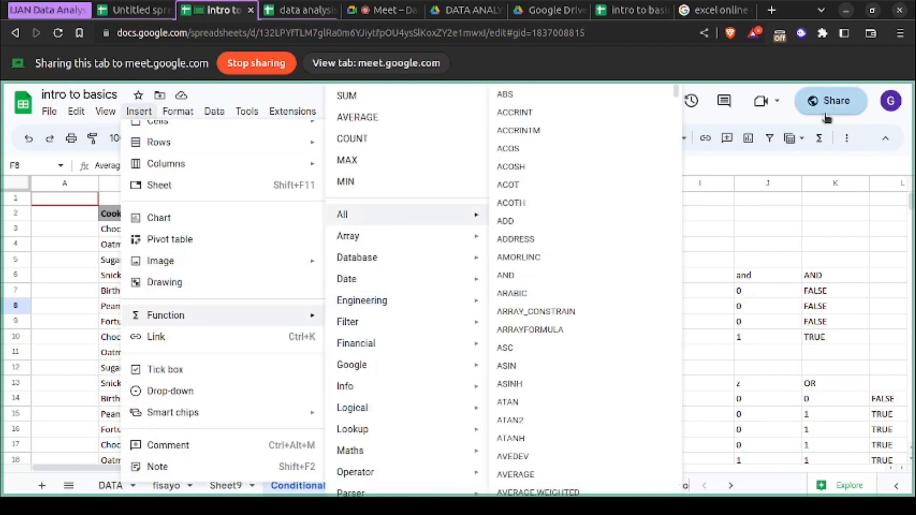
left_click(818, 138)
left_click(818, 139)
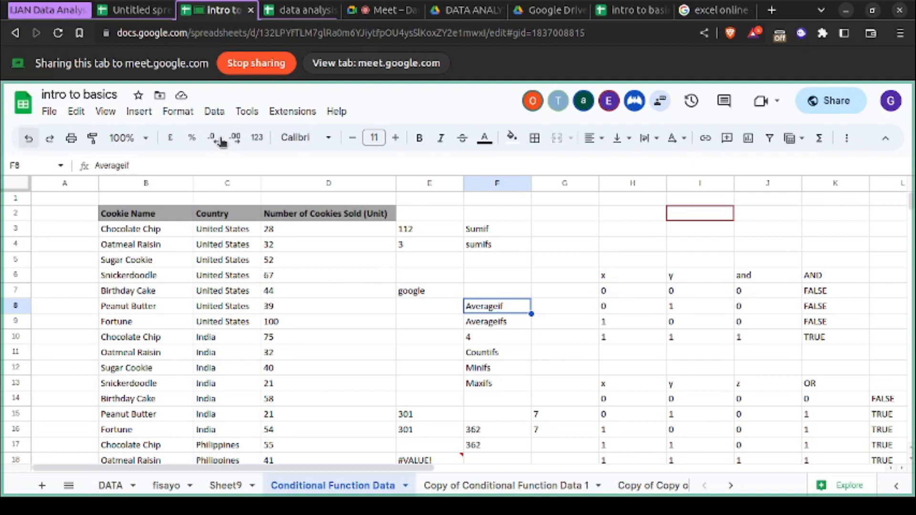
- Switch to the Google Meet call and look through the list of people in the meeting
left_click(381, 17)
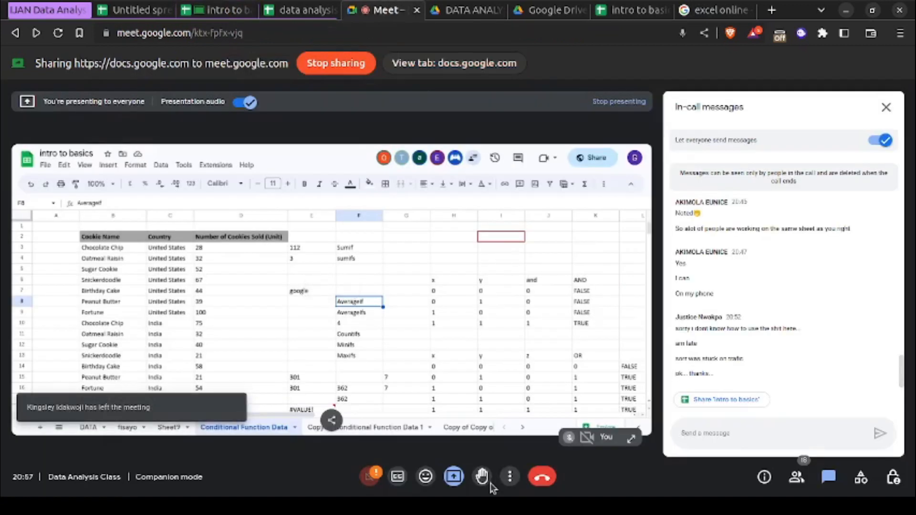
left_click(510, 477)
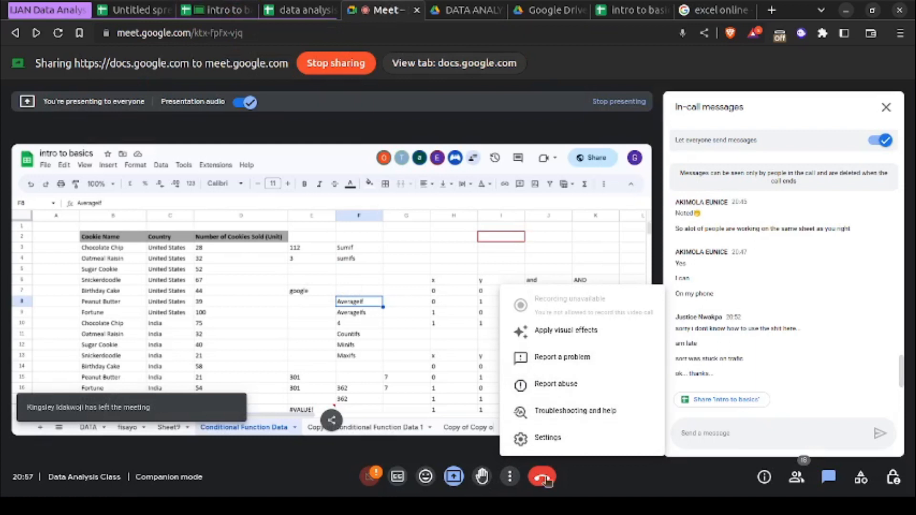
left_click(796, 476)
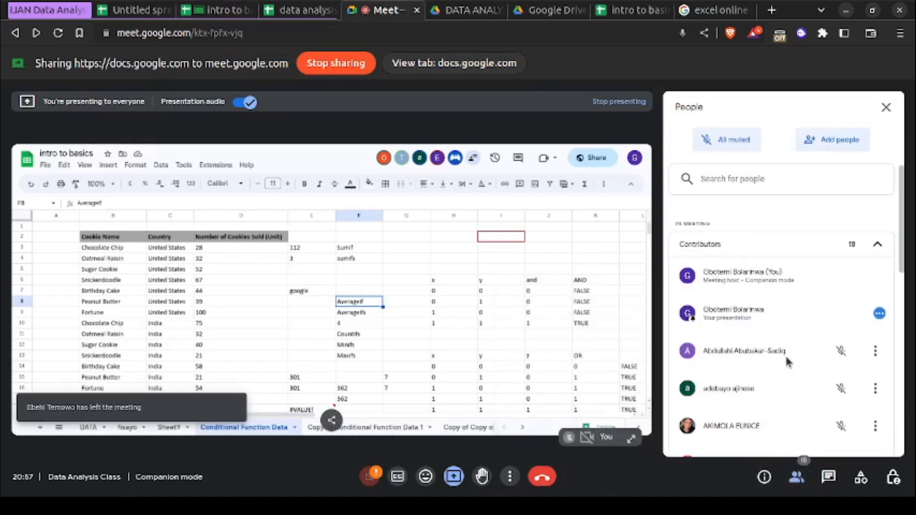
scroll(785, 354, "down", 4)
scroll(785, 354, "up", 1)
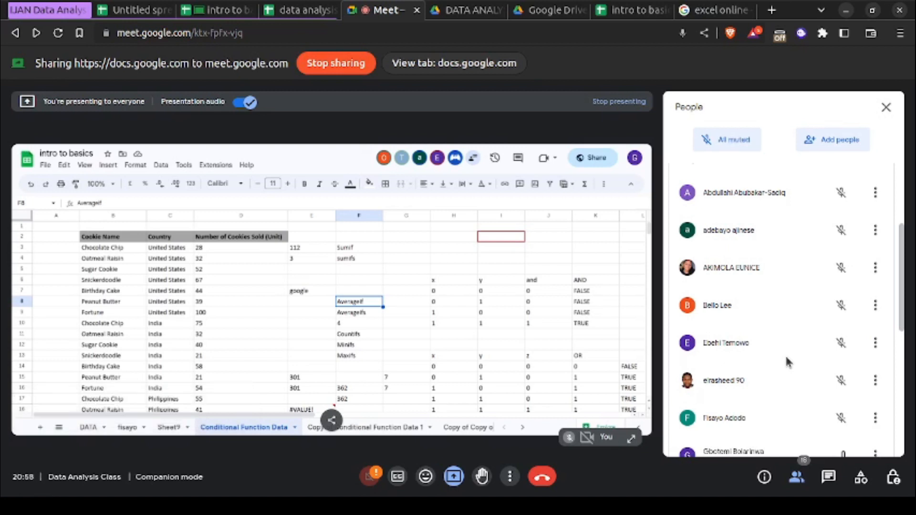
scroll(785, 359, "down", 3)
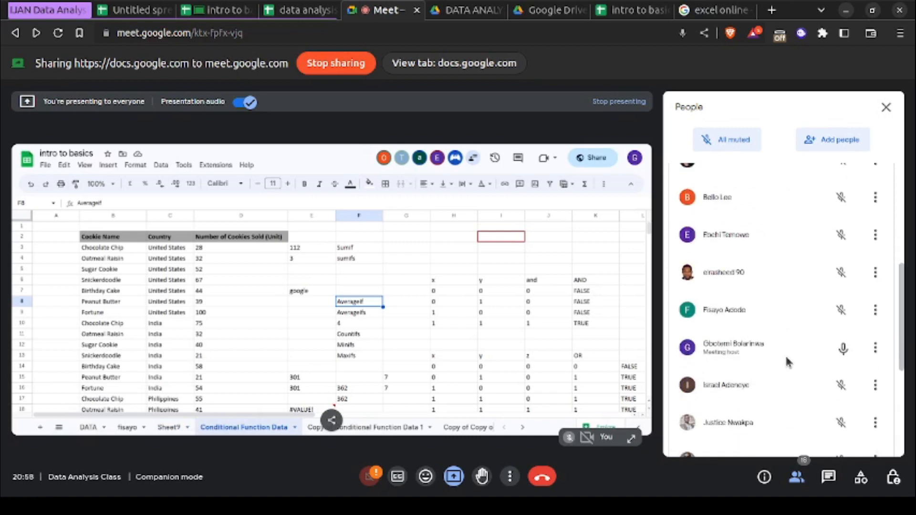
scroll(786, 358, "down", 2)
scroll(786, 358, "down", 1)
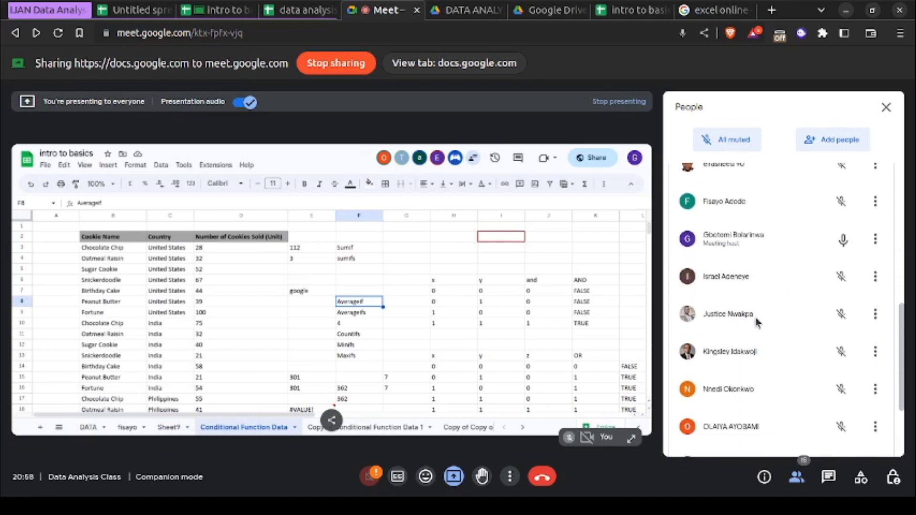
scroll(758, 322, "up", 5)
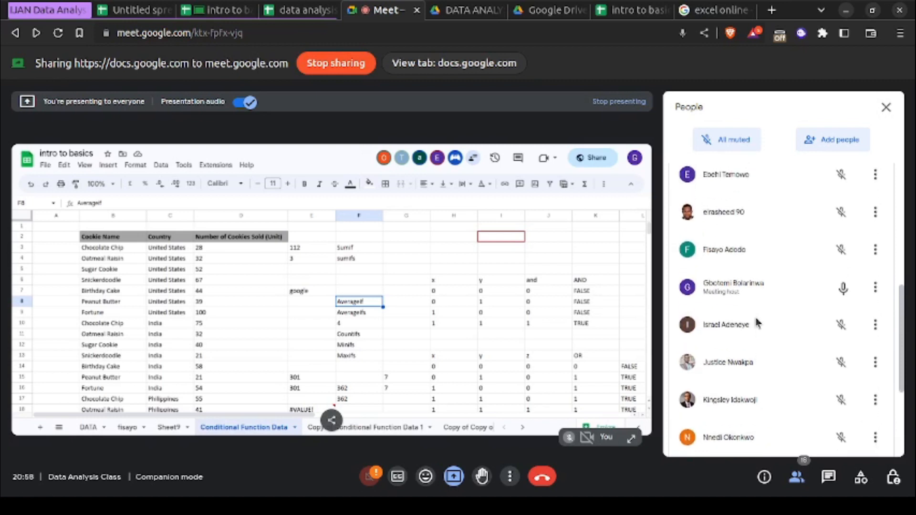
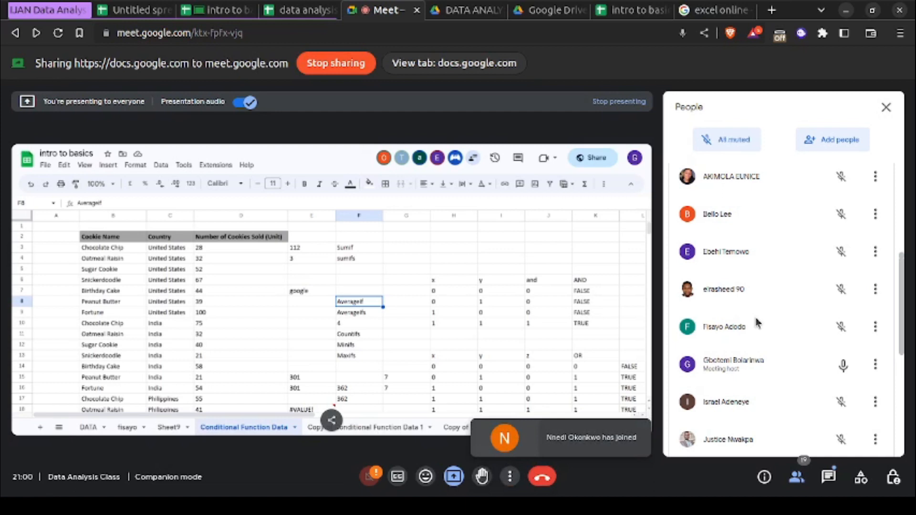
- Finish checking the call's participant list, return to the intro to basics spreadsheet and select the cookie sales table B2:D24
scroll(757, 323, "up", 10)
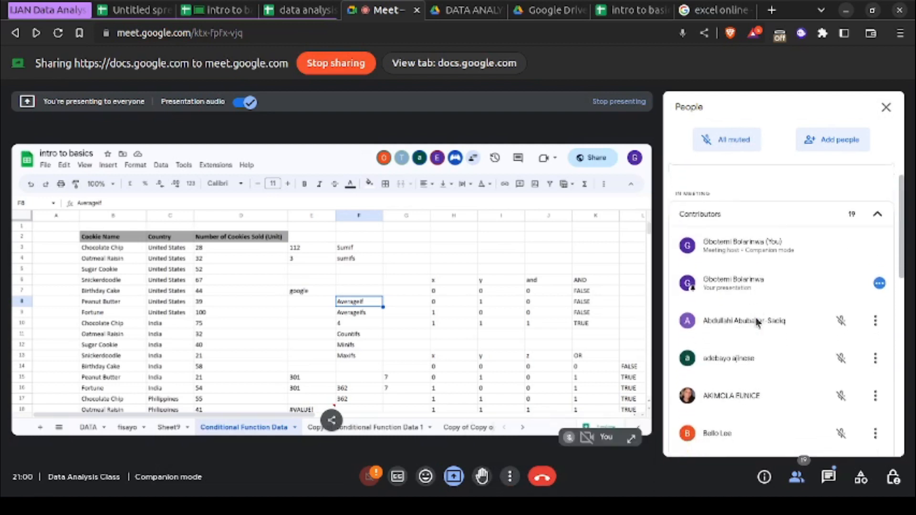
scroll(758, 323, "down", 10)
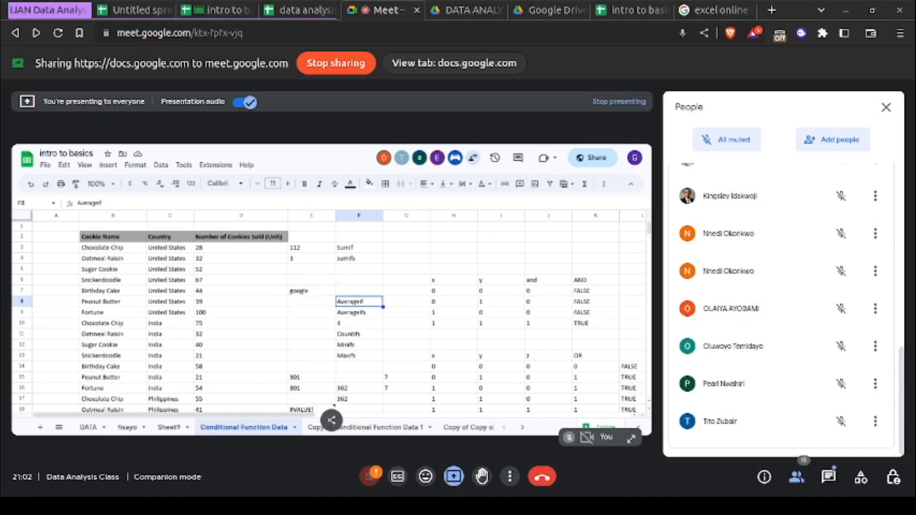
left_click(209, 11)
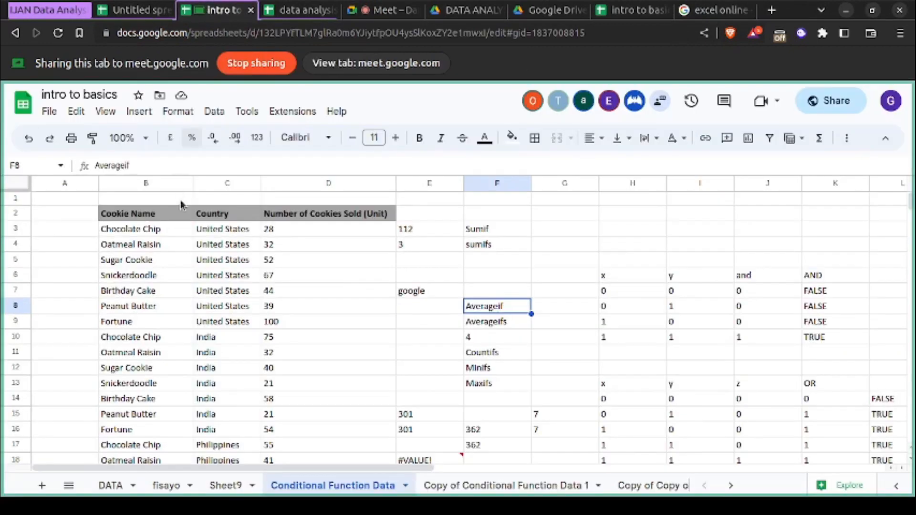
left_click(149, 233)
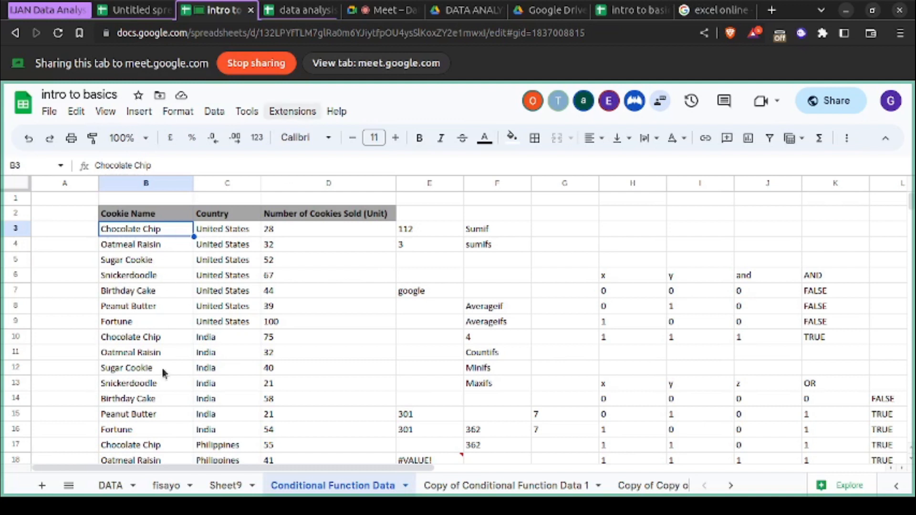
left_click_drag(108, 214, 337, 372)
scroll(338, 372, "up", 4)
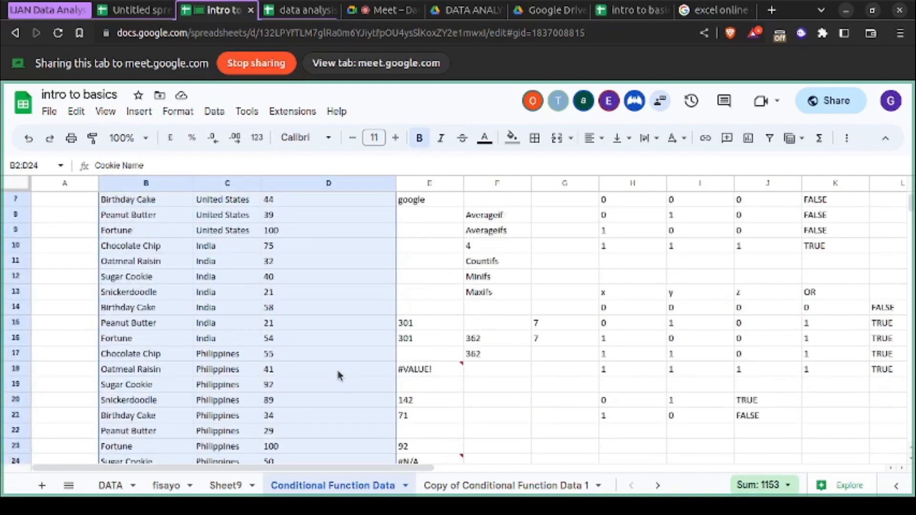
scroll(339, 375, "right", 1)
scroll(338, 375, "left", 1)
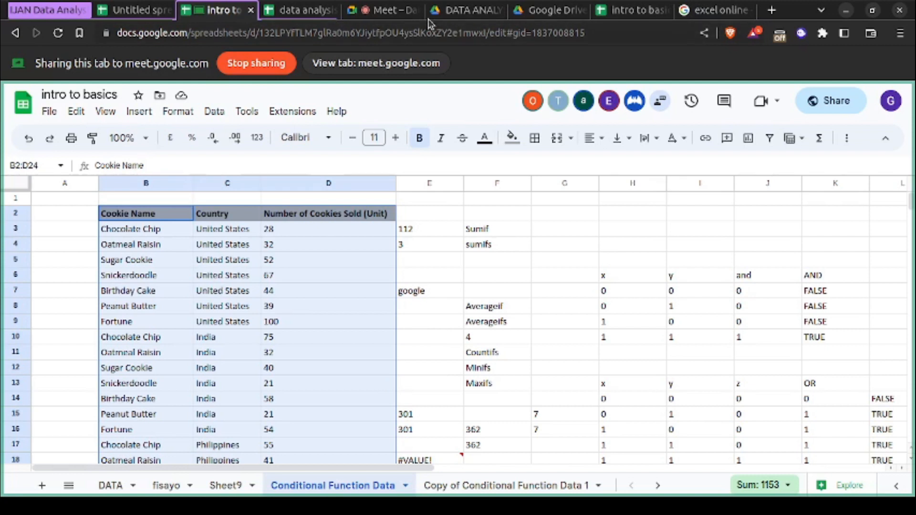
- Search the web for "kaggle titanic" in a new browser tab and share that tab in the call
left_click(771, 10)
type("kaggle")
key("Return")
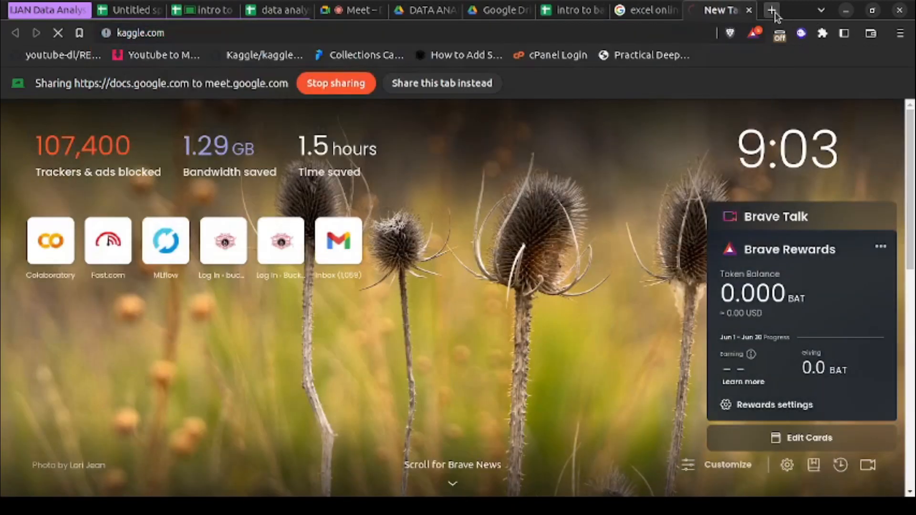
left_click(676, 29)
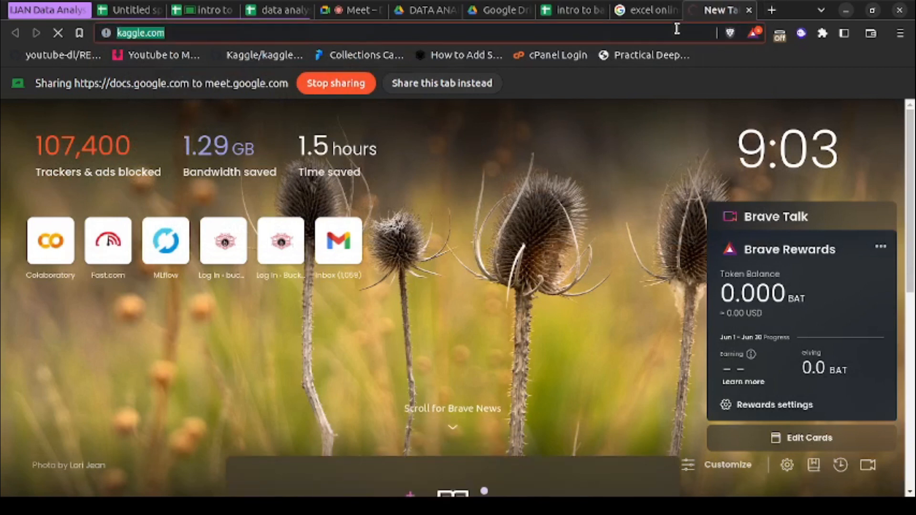
type("kag")
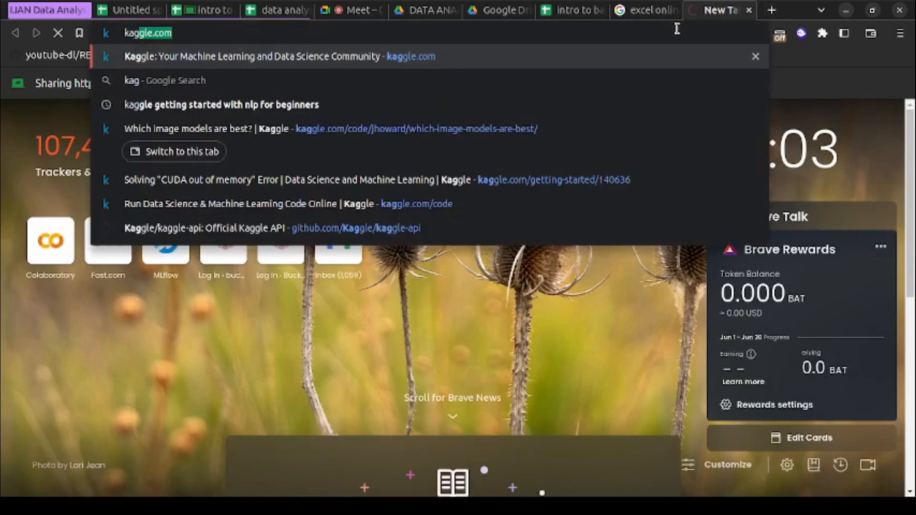
type("gle")
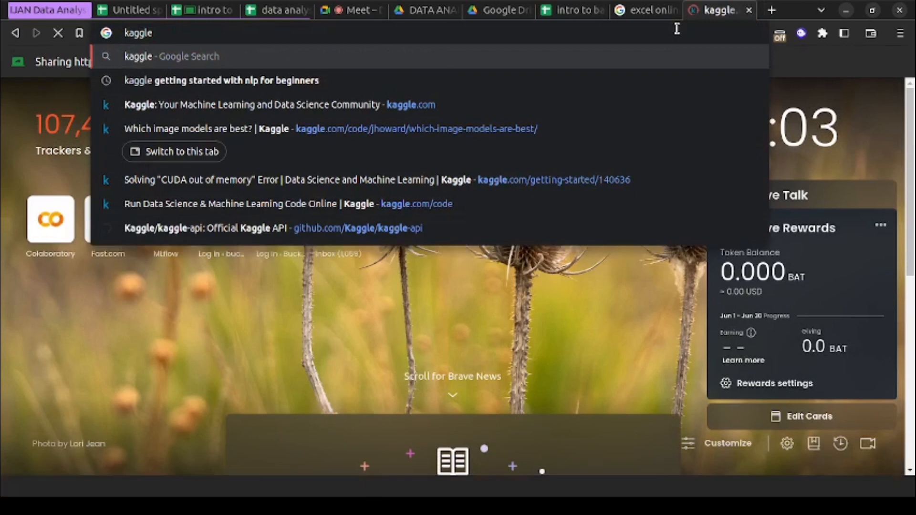
type(" d")
key("BackSpace")
type("titanic")
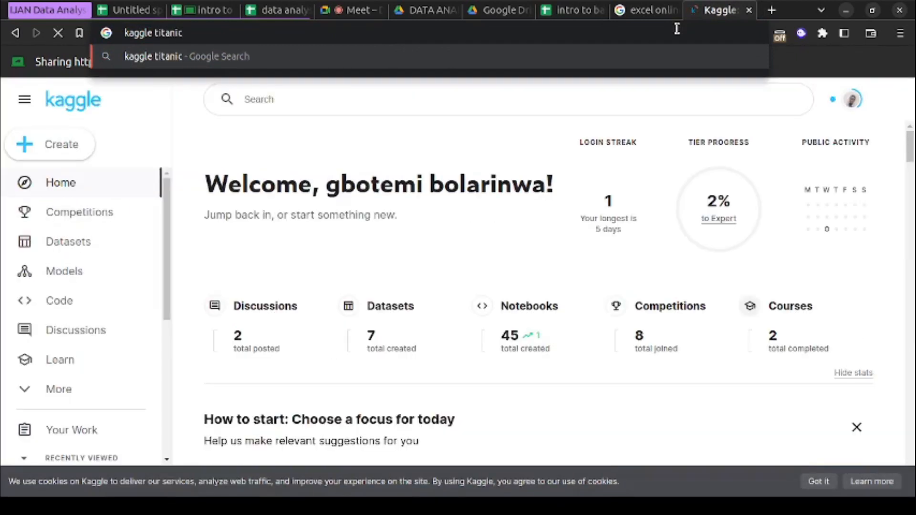
key("Return")
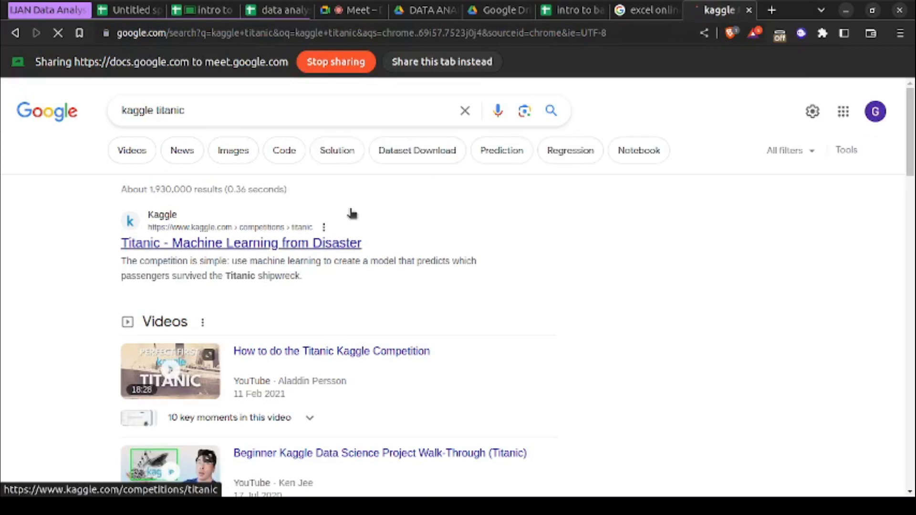
left_click(476, 70)
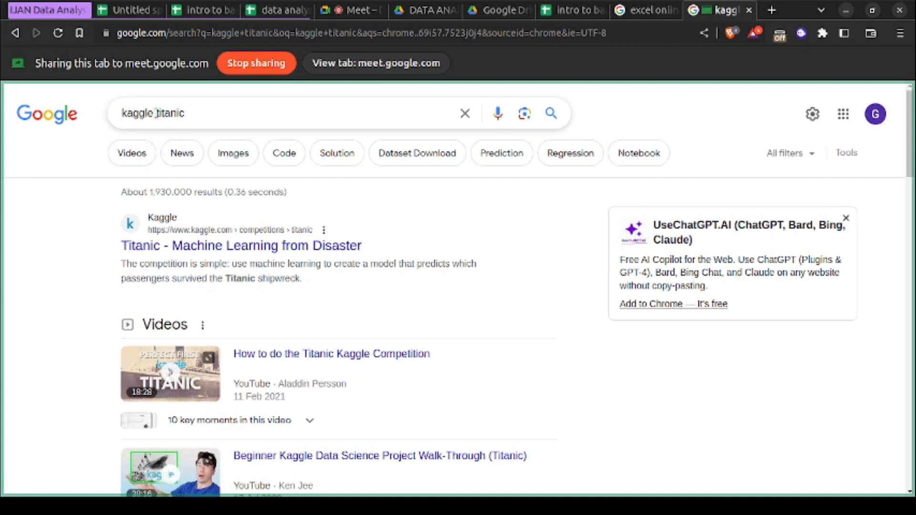
- Open Kaggle's Titanic - Machine Learning from Disaster competition and expand gender_submission.csv from its data to full screen
left_click(198, 251)
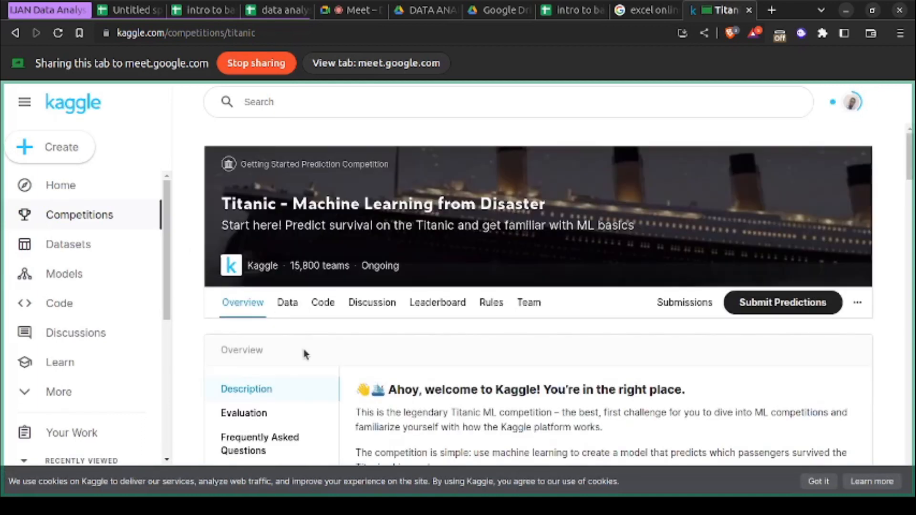
scroll(307, 343, "down", 2)
left_click(287, 282)
scroll(316, 302, "down", 6)
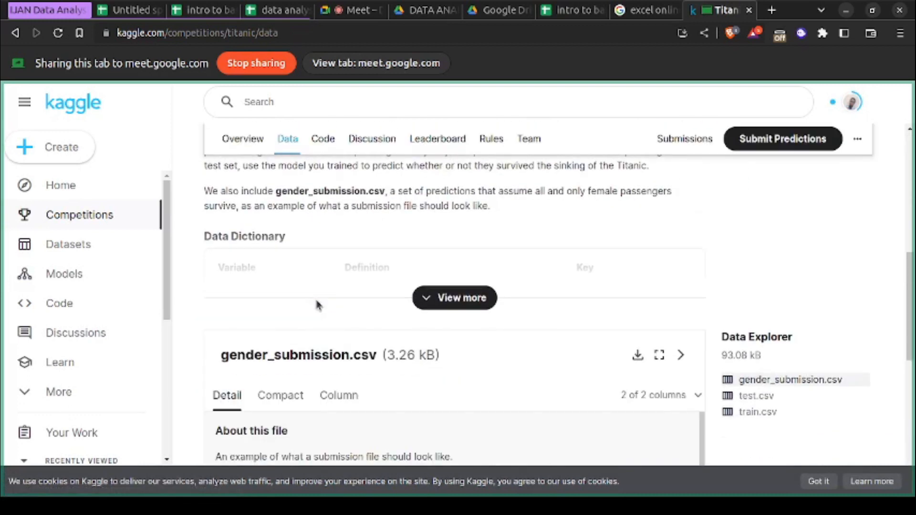
left_click(659, 354)
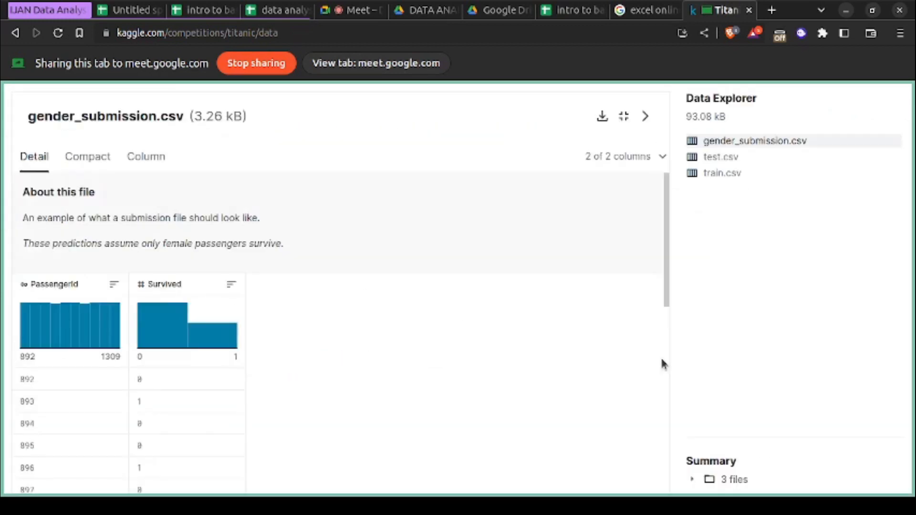
- Review gender_submission.csv in the Compact and Column views, ending on Compact, and check its column choices without changing them
left_click(99, 157)
left_click(145, 158)
left_click(105, 162)
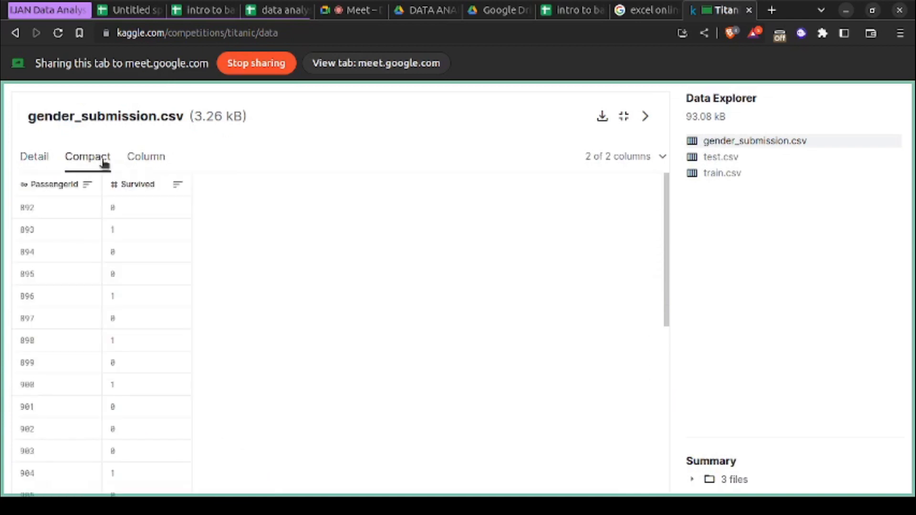
scroll(186, 284, "down", 10)
scroll(186, 281, "up", 10)
left_click(653, 157)
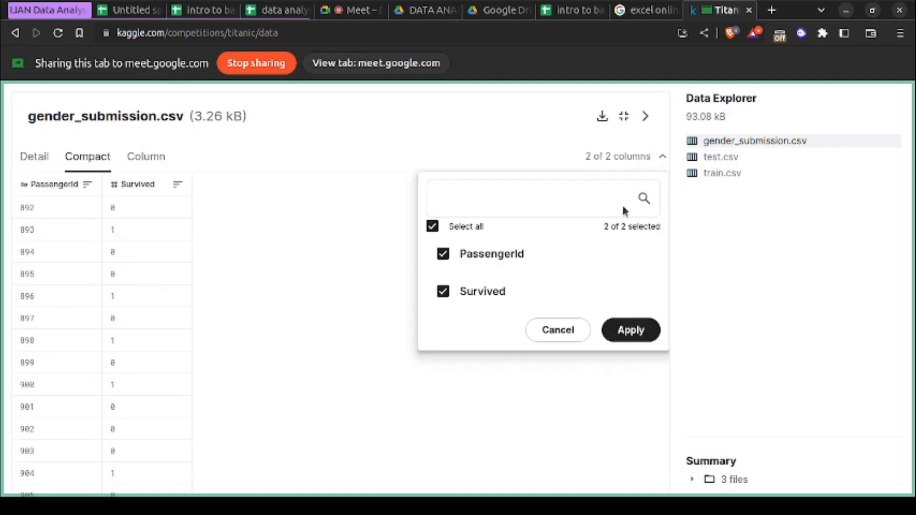
left_click(558, 332)
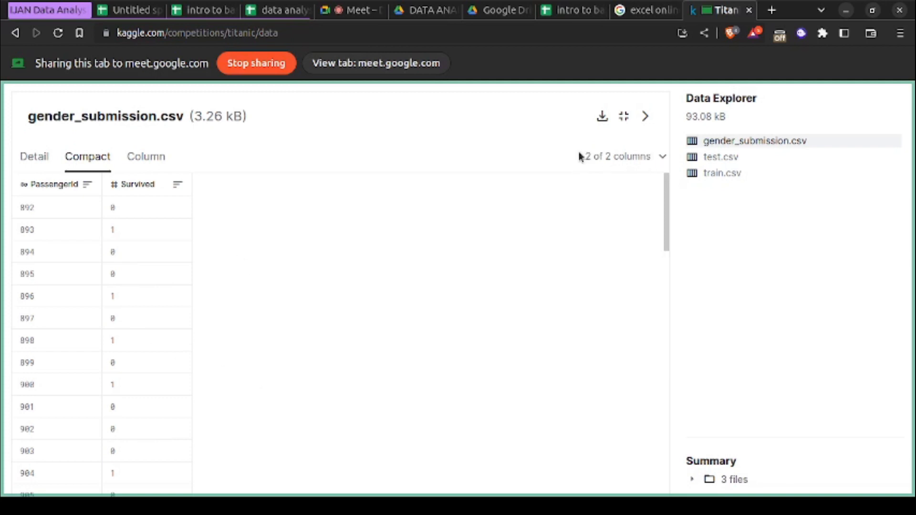
- Display train.csv and examine its passenger columns through Fare and its rows of records
left_click(719, 173)
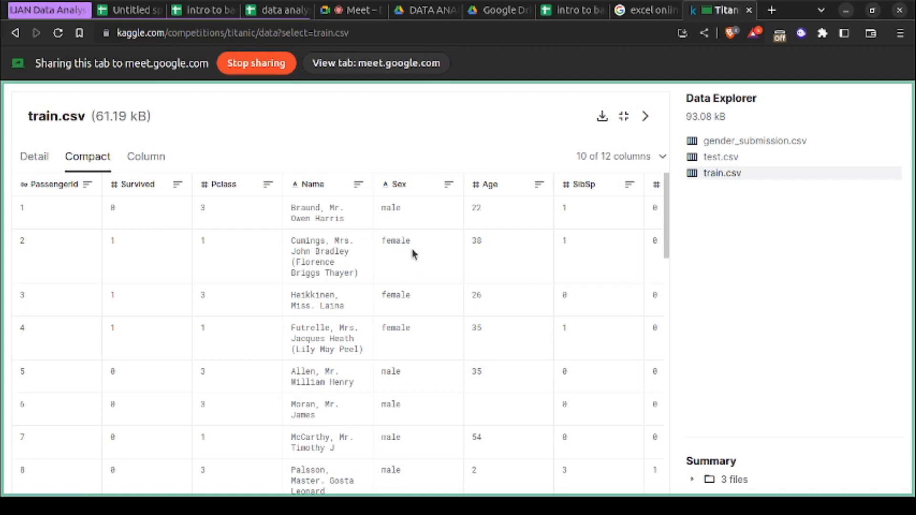
scroll(500, 270, "right", 5)
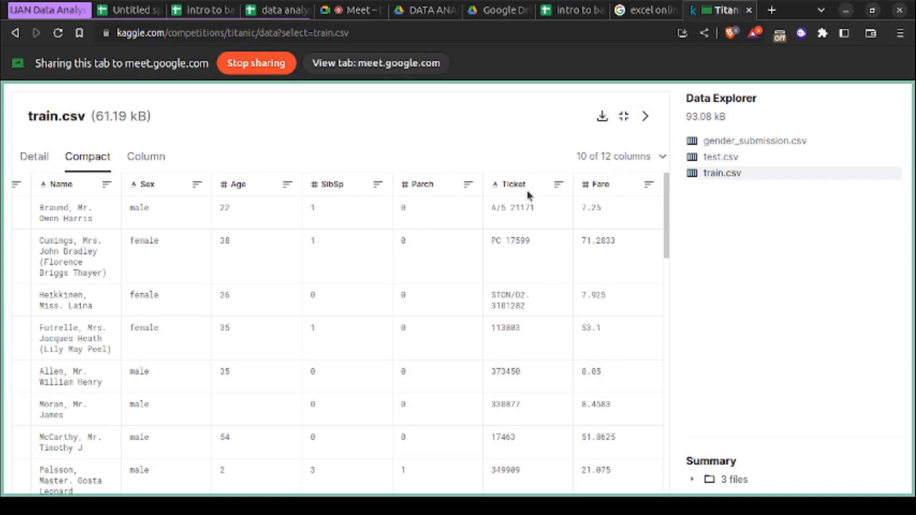
scroll(511, 399, "down", 5)
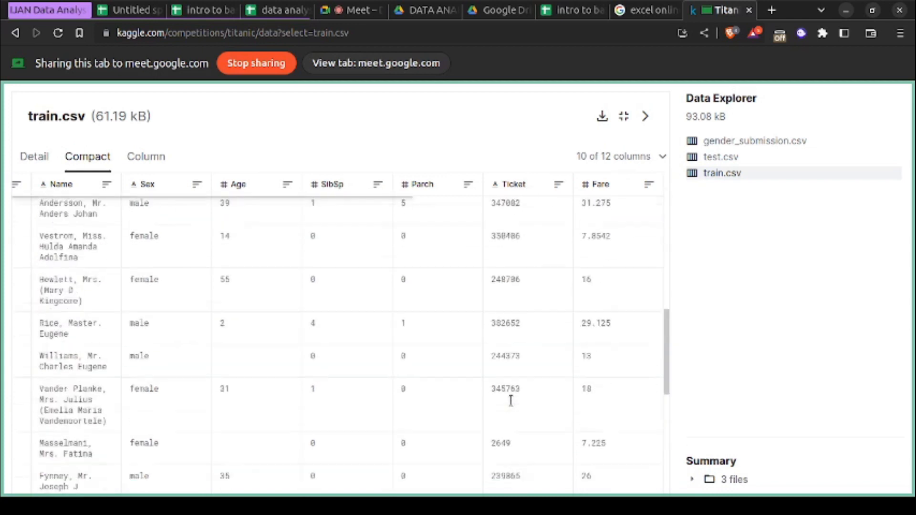
scroll(511, 399, "up", 5)
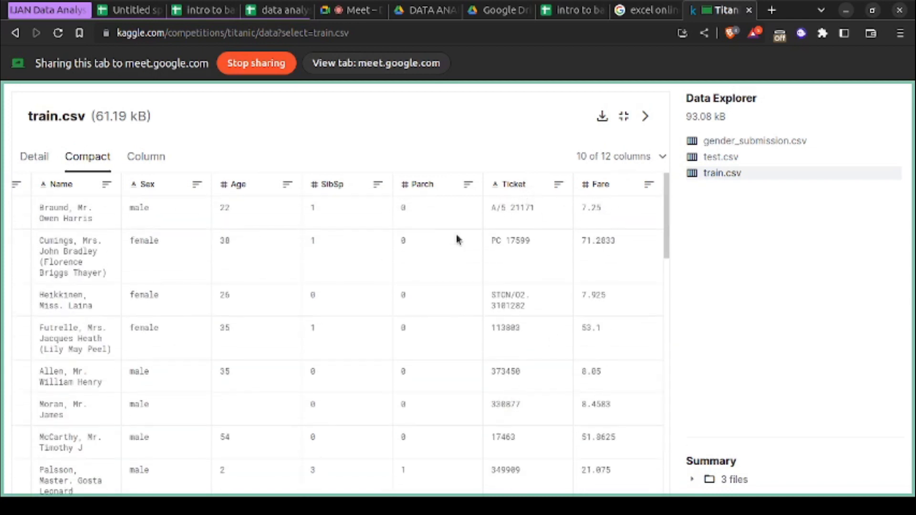
scroll(456, 234, "left", 5)
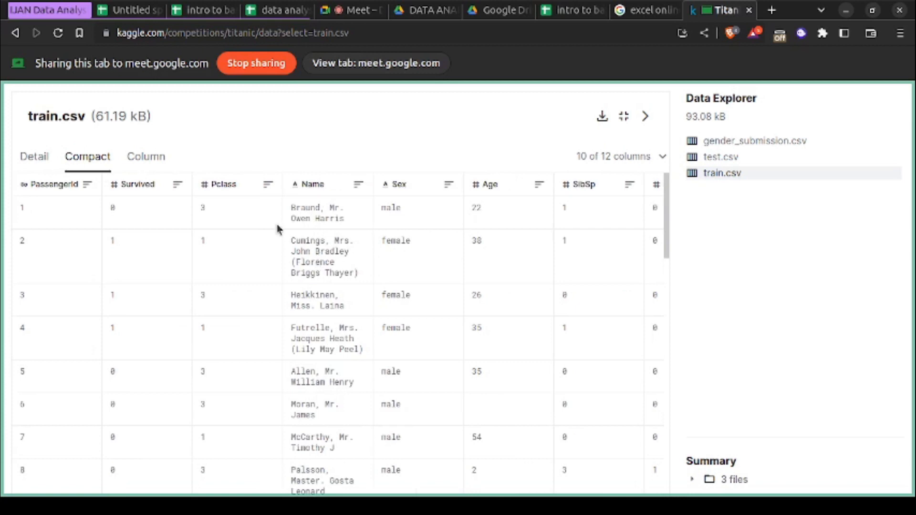
scroll(402, 360, "down", 10)
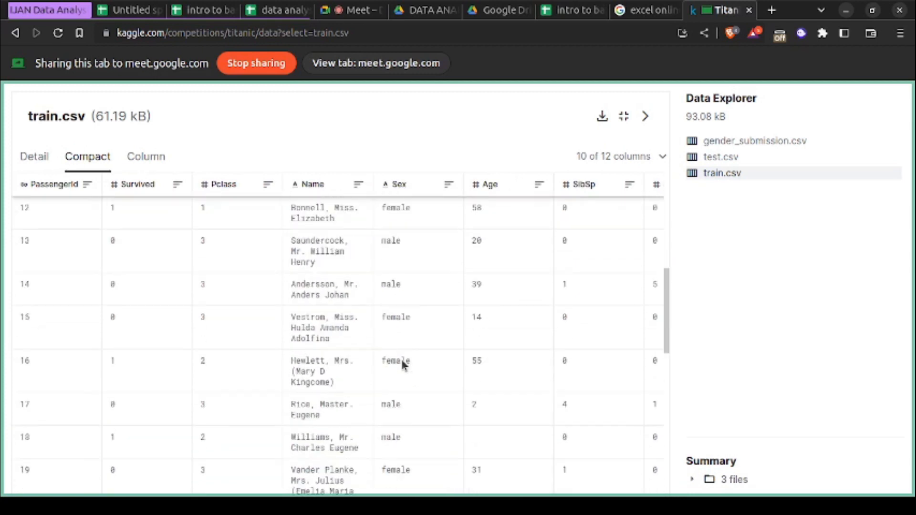
scroll(402, 360, "down", 10)
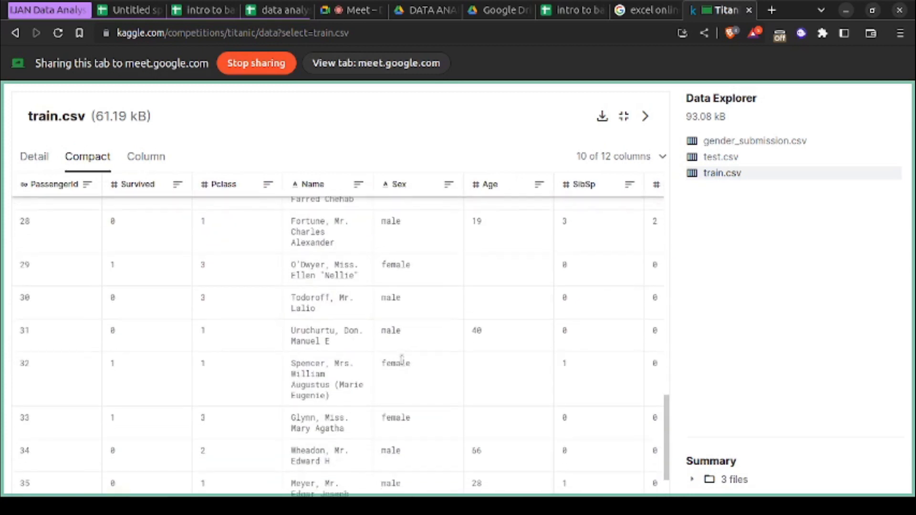
scroll(402, 361, "up", 20)
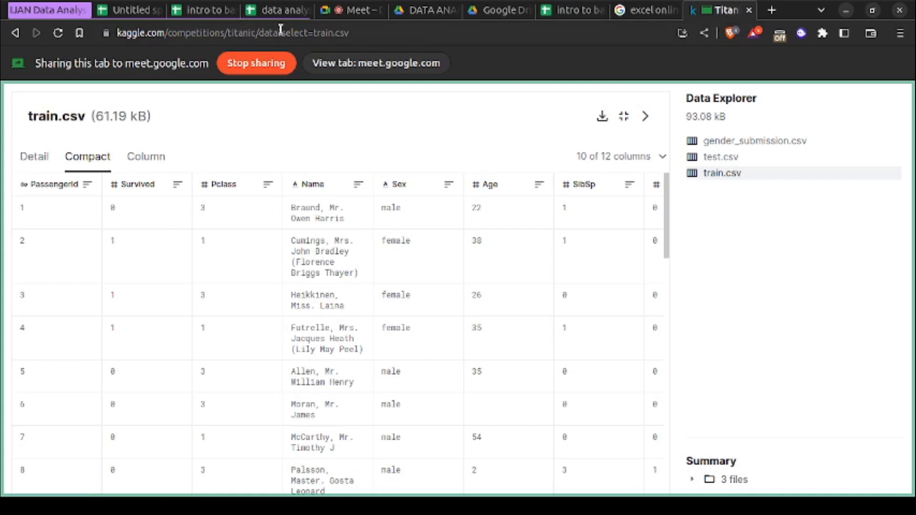
- Return to the intro to basics spreadsheet and share its tab in the call instead of the Kaggle page
left_click(143, 11)
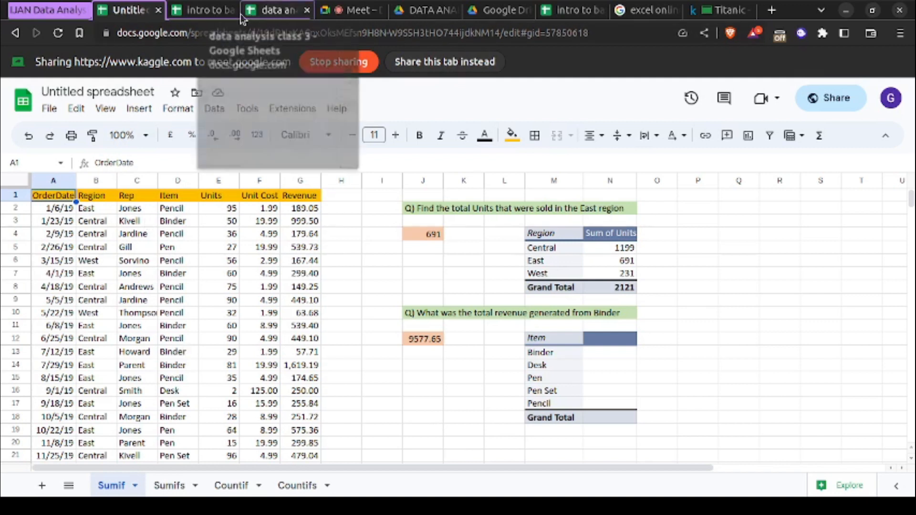
left_click(215, 12)
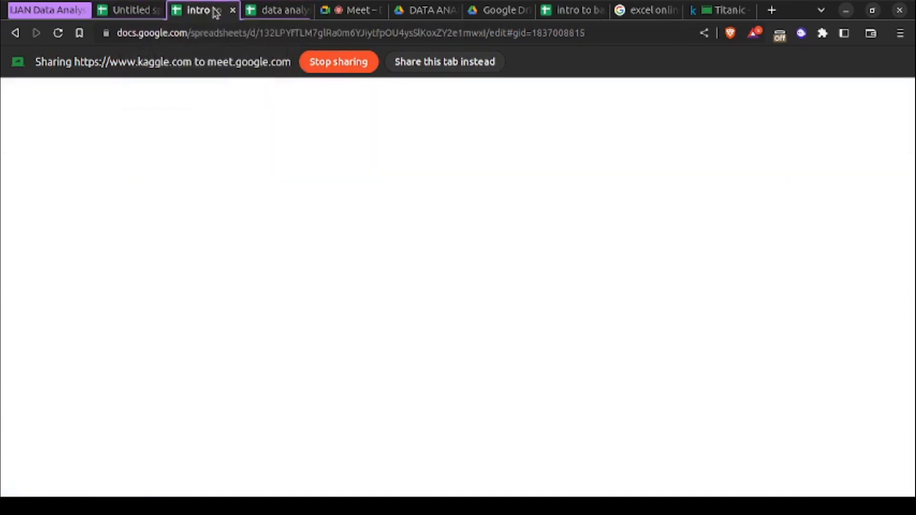
left_click(443, 64)
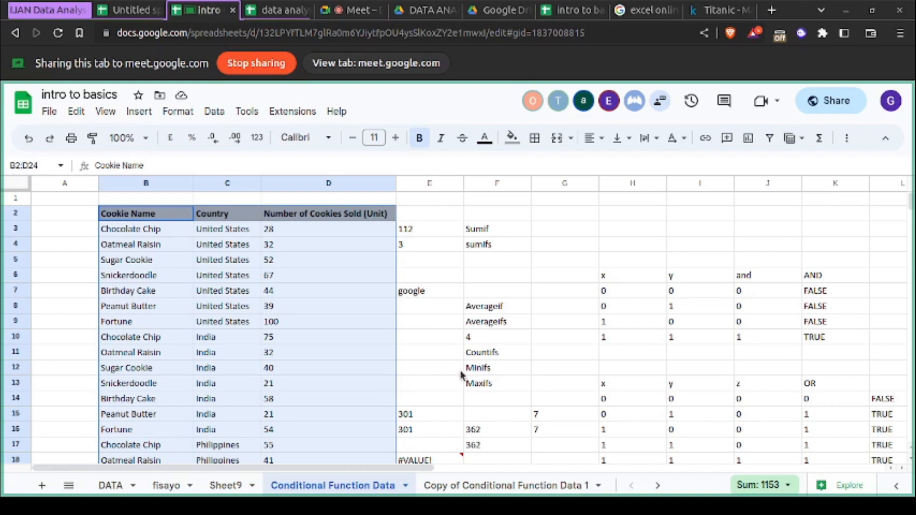
- Select cell F15 and look through the cookie sales records and neighbouring function examples down to row 24
left_click(471, 408)
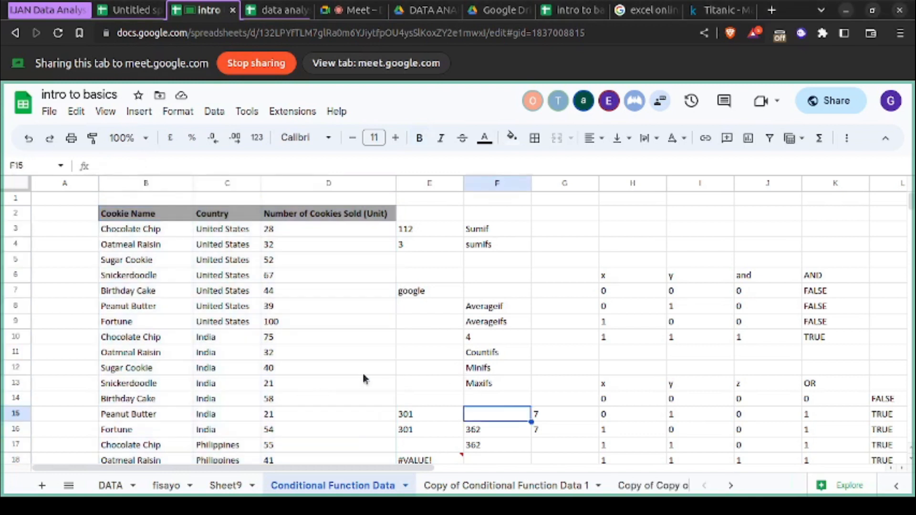
scroll(353, 359, "down", 5)
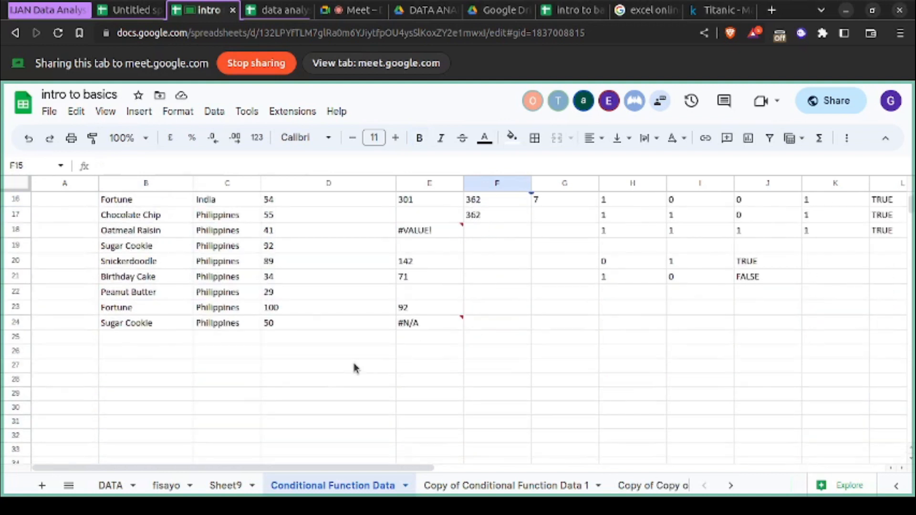
scroll(353, 360, "up", 5)
scroll(261, 386, "down", 1)
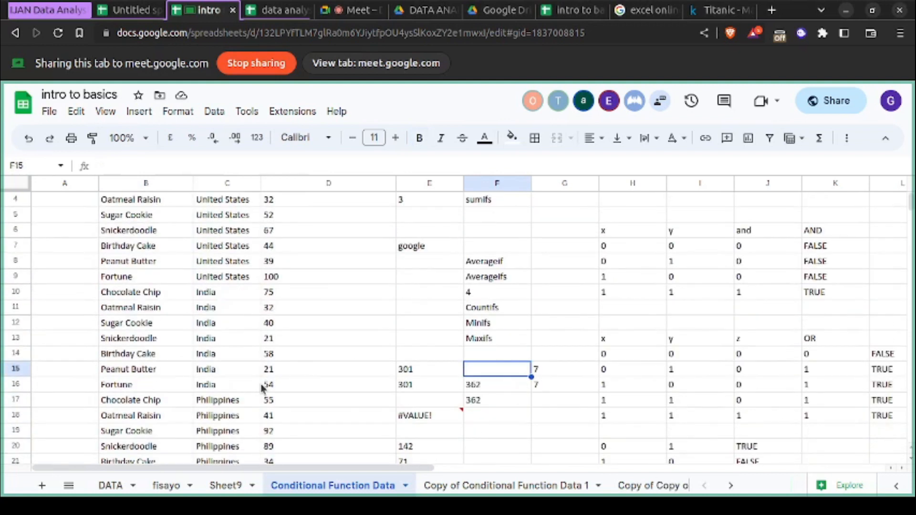
scroll(262, 387, "down", 1)
scroll(262, 389, "down", 1)
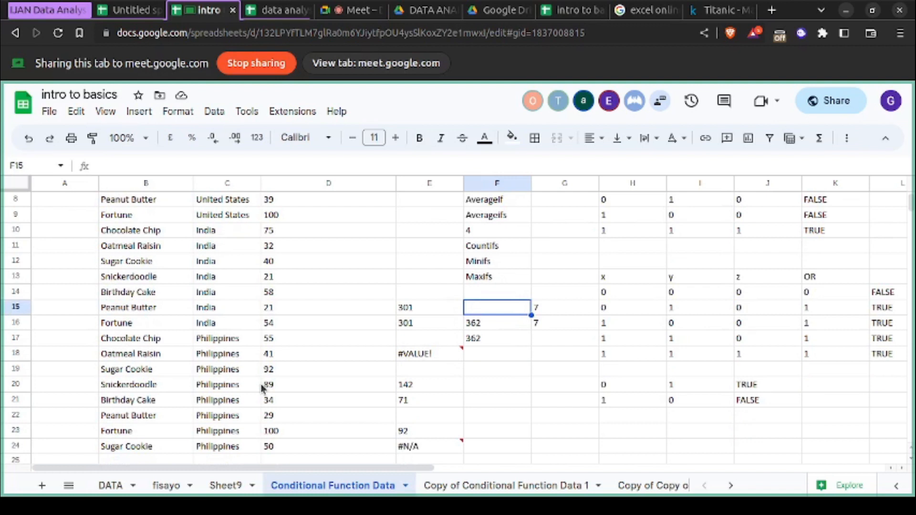
scroll(262, 389, "up", 2)
scroll(262, 389, "up", 1)
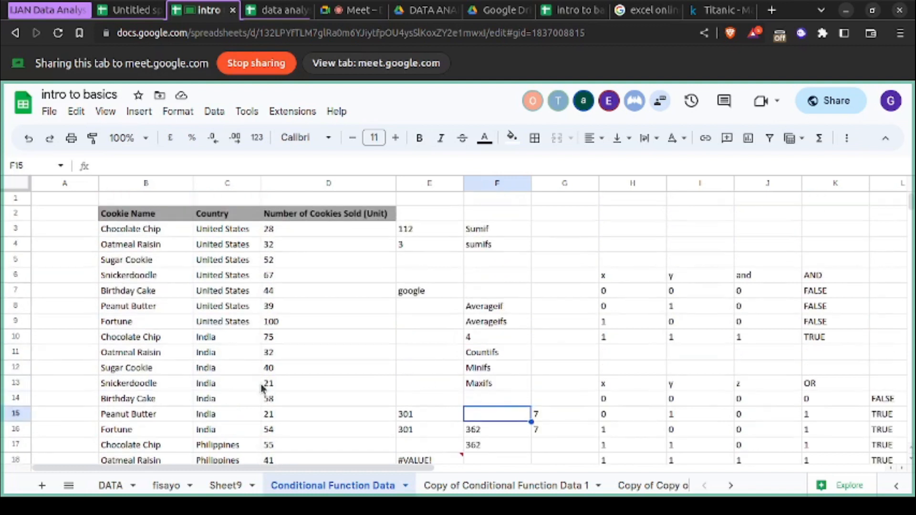
- Clear the leftover text from cell A1 on Sheet9
left_click(226, 487)
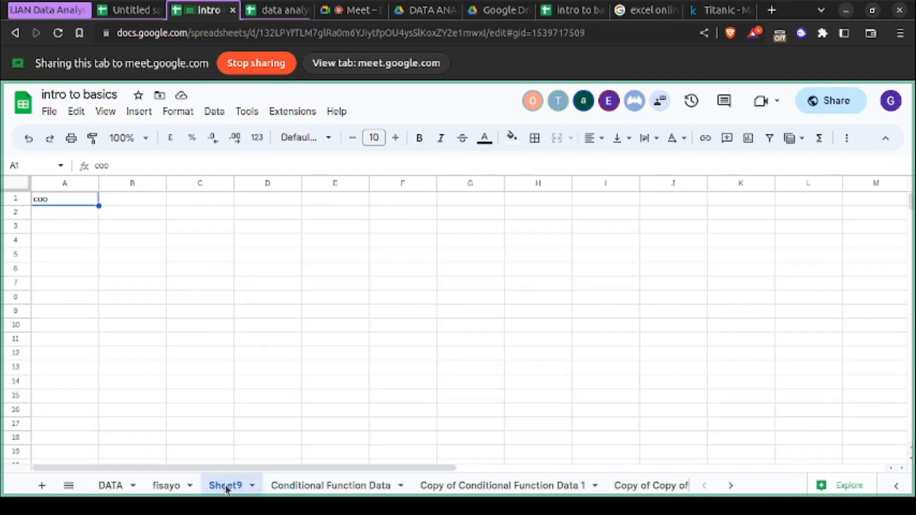
left_click(72, 203)
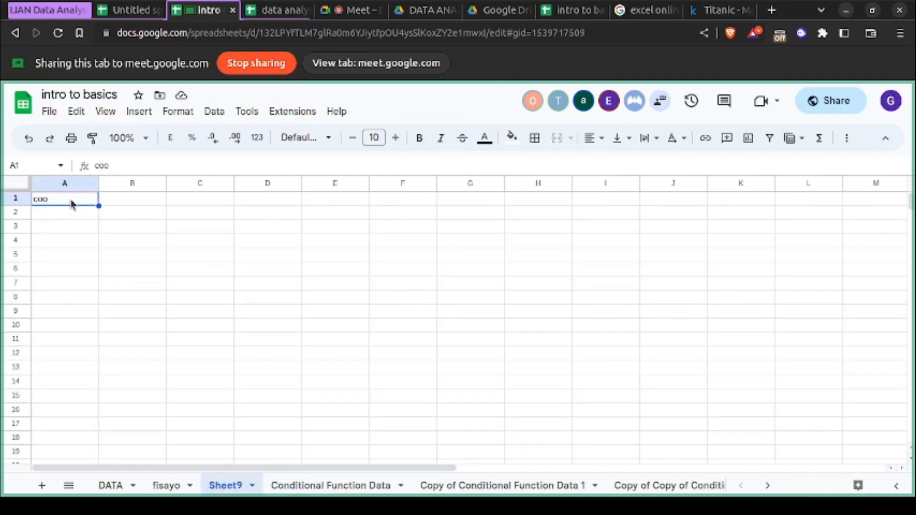
double_click(71, 199)
key("BackSpace")
key("BackSpace")
key("BackSpace")
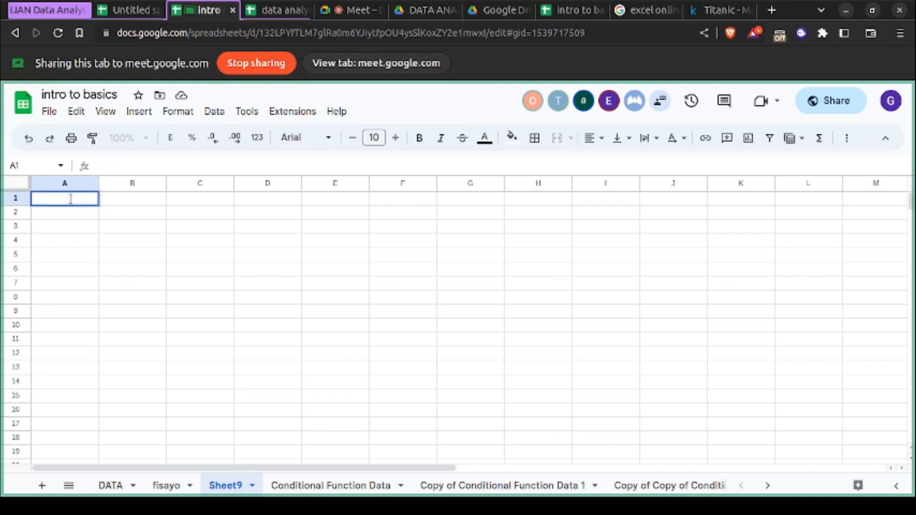
left_click(70, 246)
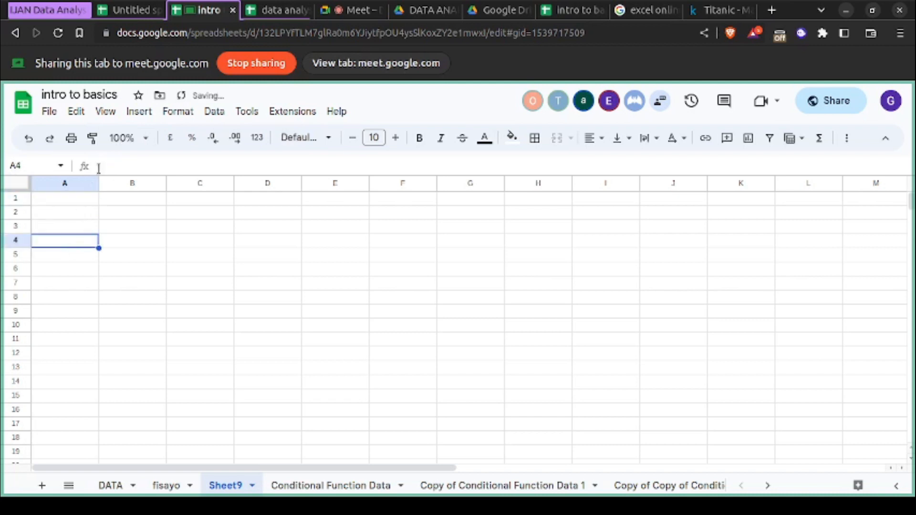
- Rename Sheet9 as class 3
double_click(232, 490)
type("class 3")
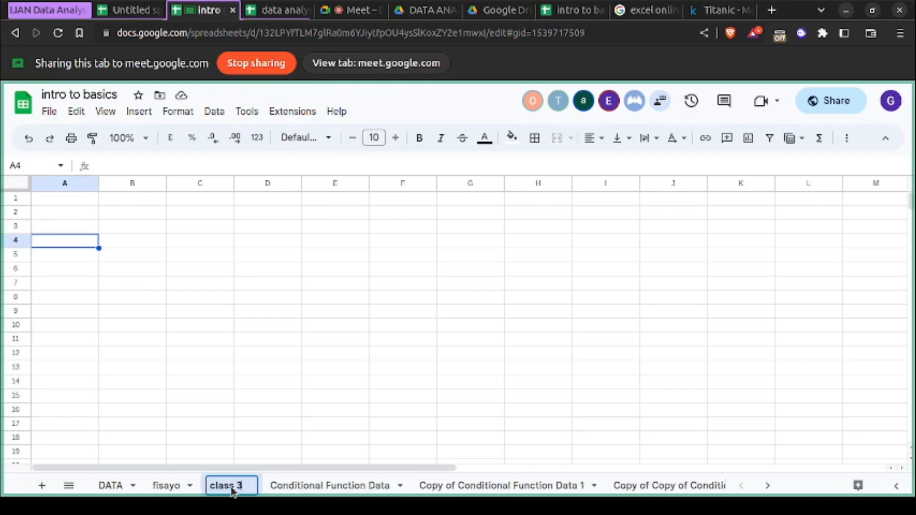
key("Return")
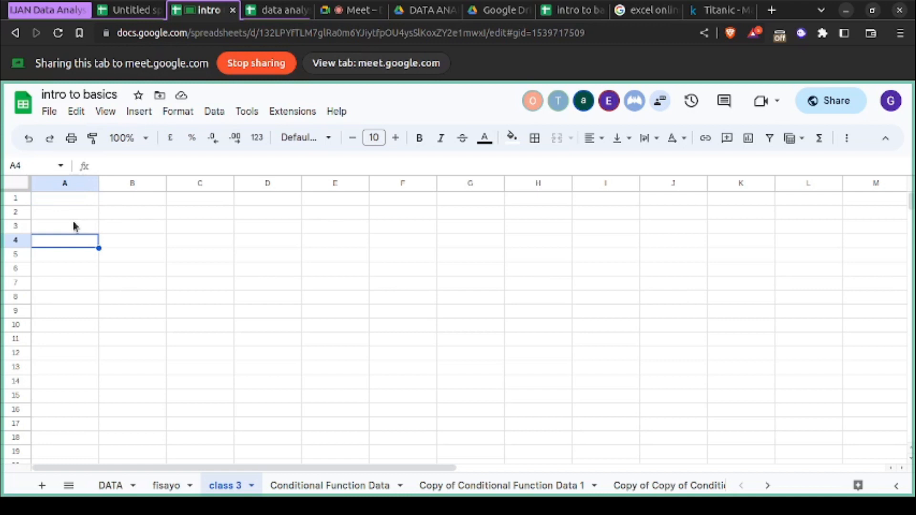
left_click(141, 199)
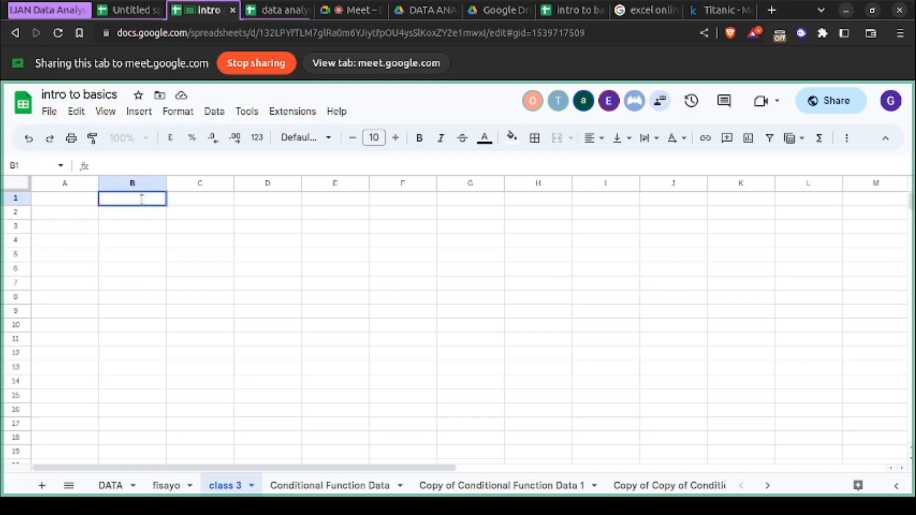
left_click(79, 205)
type("name")
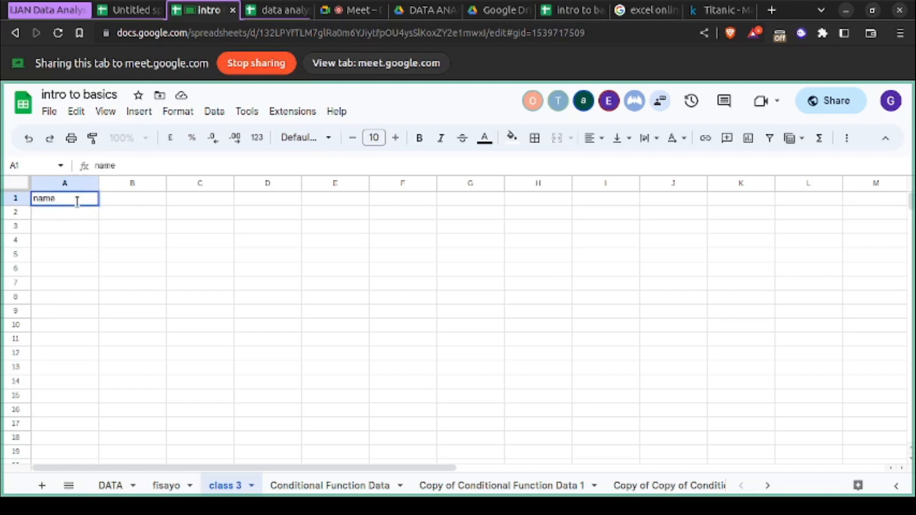
key("BackSpace")
key("BackSpace")
key("BackSpace")
key("BackSpace")
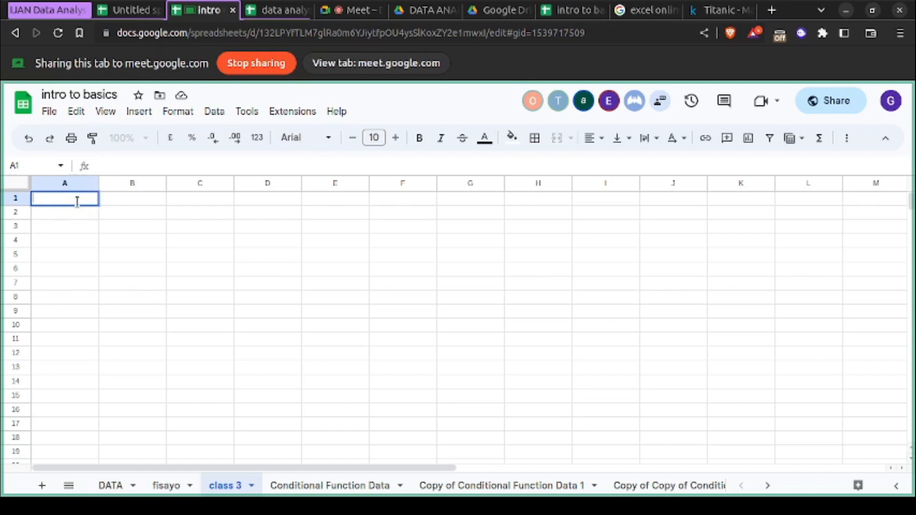
type("Transport driver")
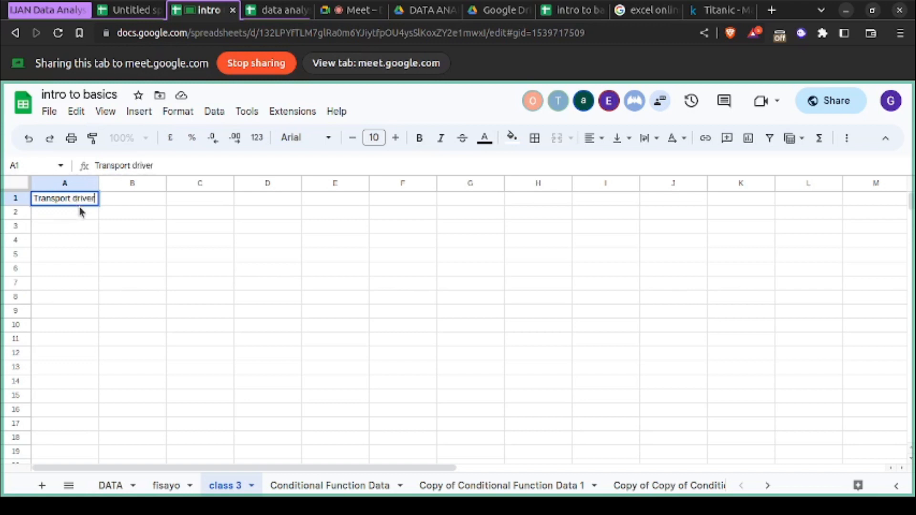
- Enter Transport drivers as the dataset title in cell A1 of the class 3 sheet
type("s")
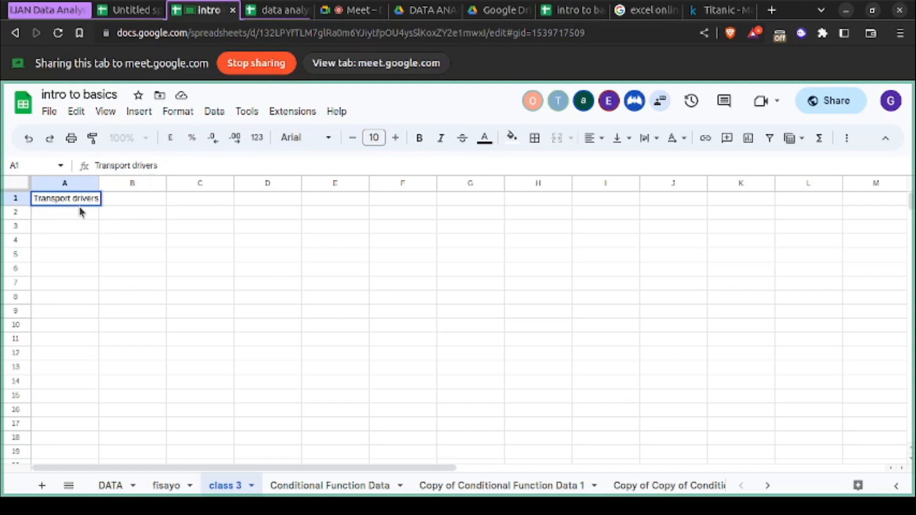
left_click(118, 196)
type("home")
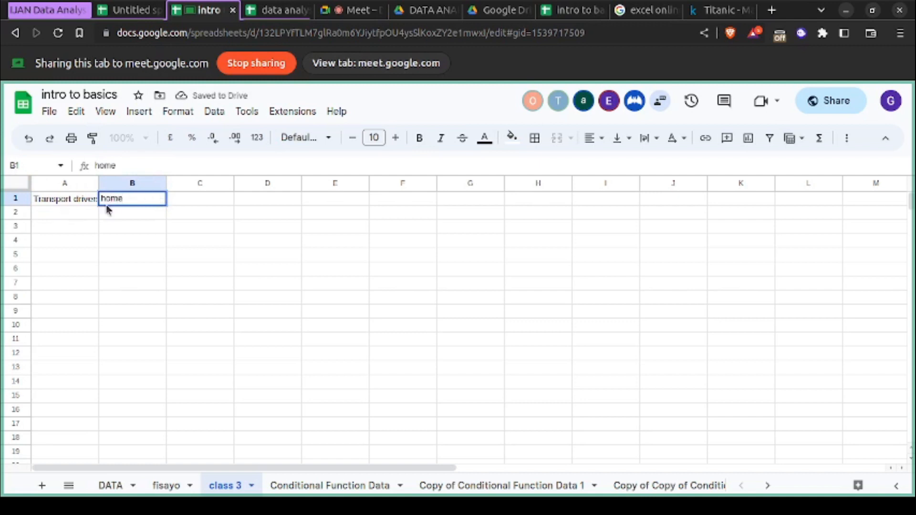
key("BackSpace")
key("BackSpace")
key("BackSpace")
key("BackSpace")
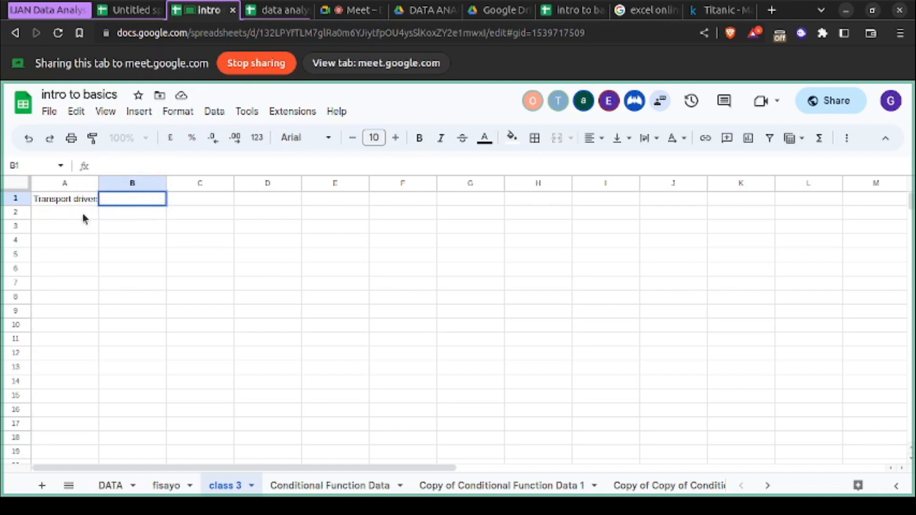
- Enter the column headers Names, Home Town and State of Origin in cells A2, B2 and C2
left_click(80, 216)
type("Names")
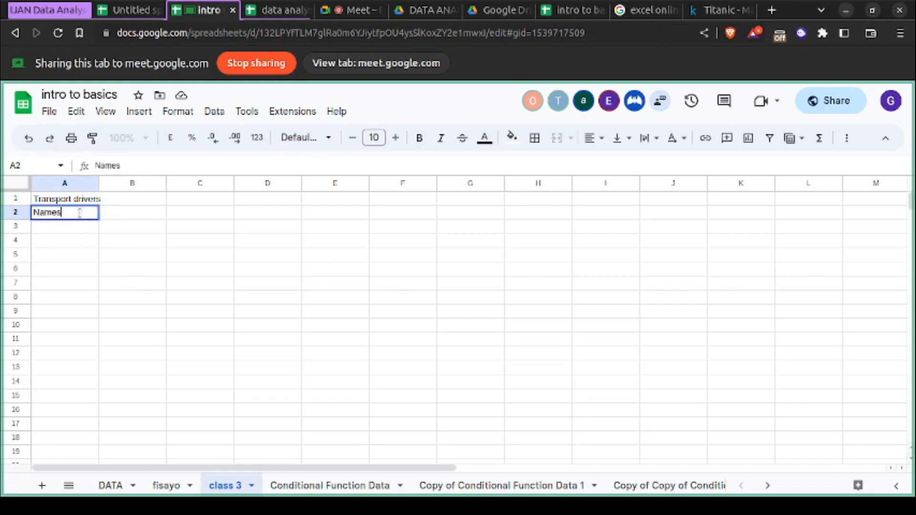
left_click(128, 217)
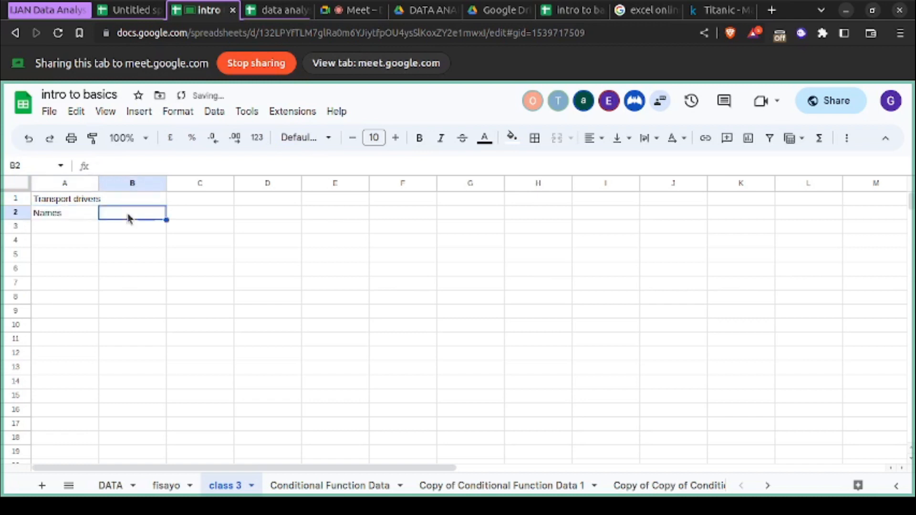
type("Home ")
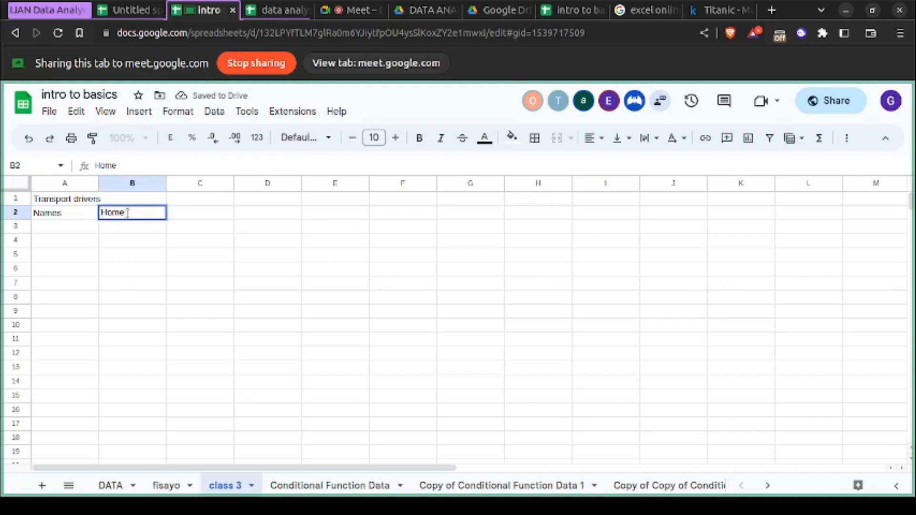
type("Town")
left_click(202, 214)
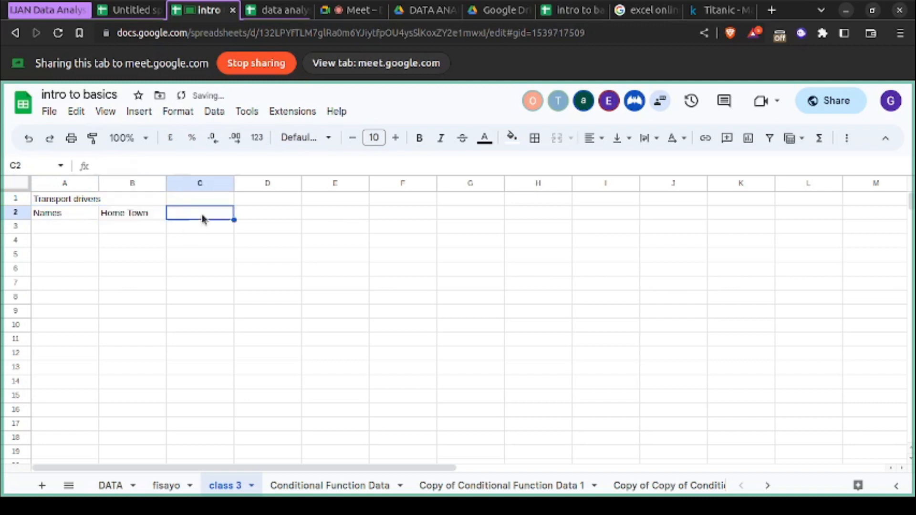
type("State ")
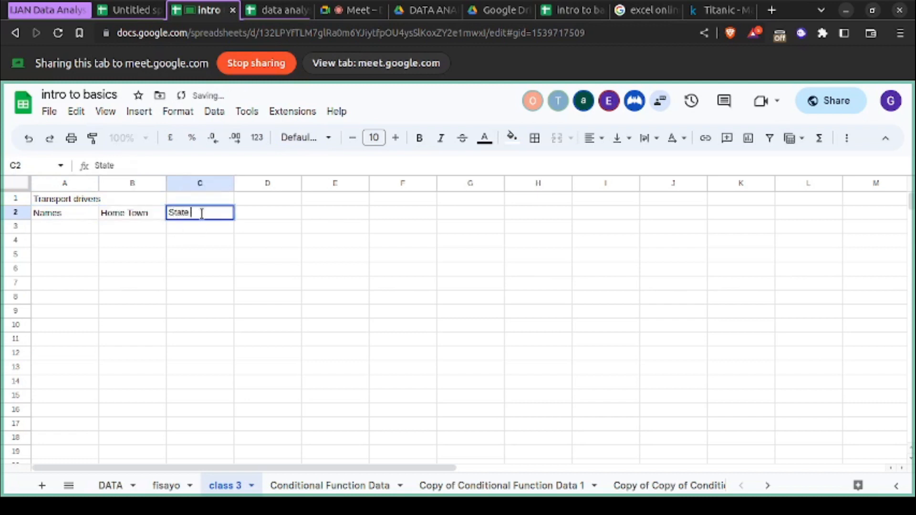
type("of Origin")
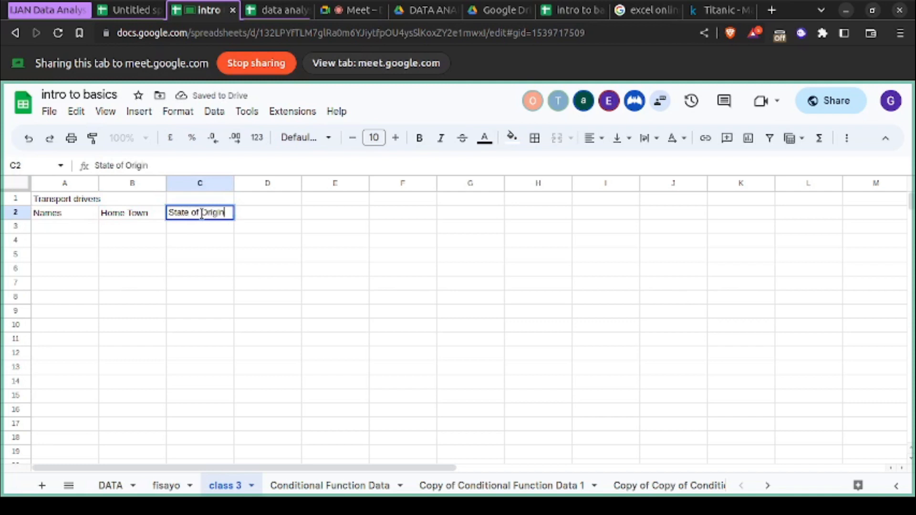
- Enter Brand car as the column header in cell D2
left_click(266, 215)
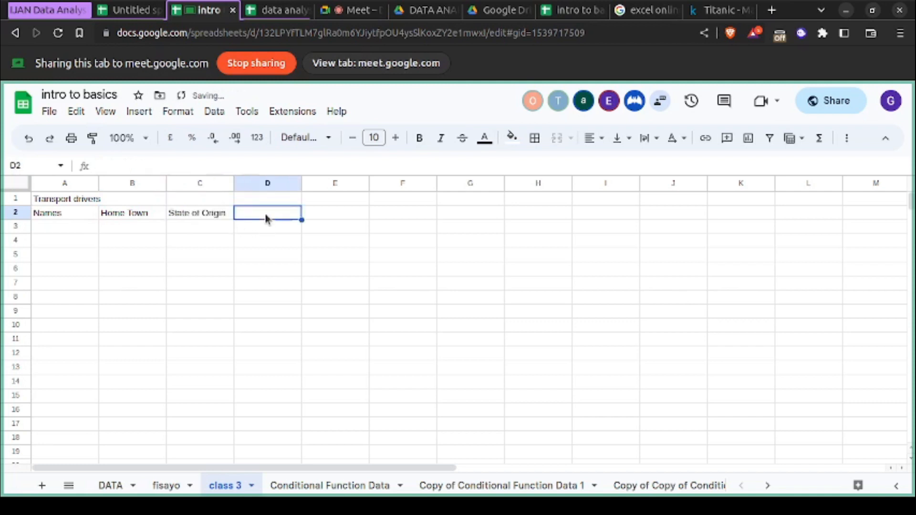
type("Name")
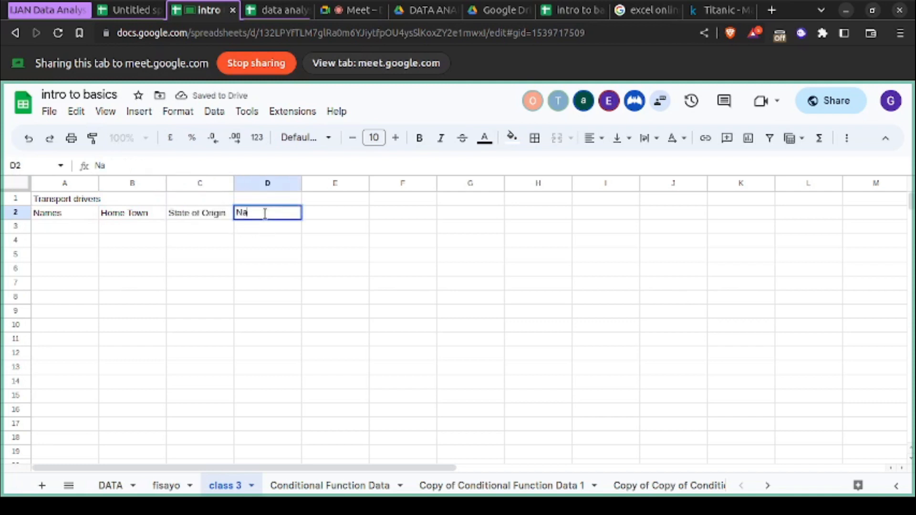
key("BackSpace")
key("BackSpace")
key("BackSpace")
key("BackSpace")
type("Brand car")
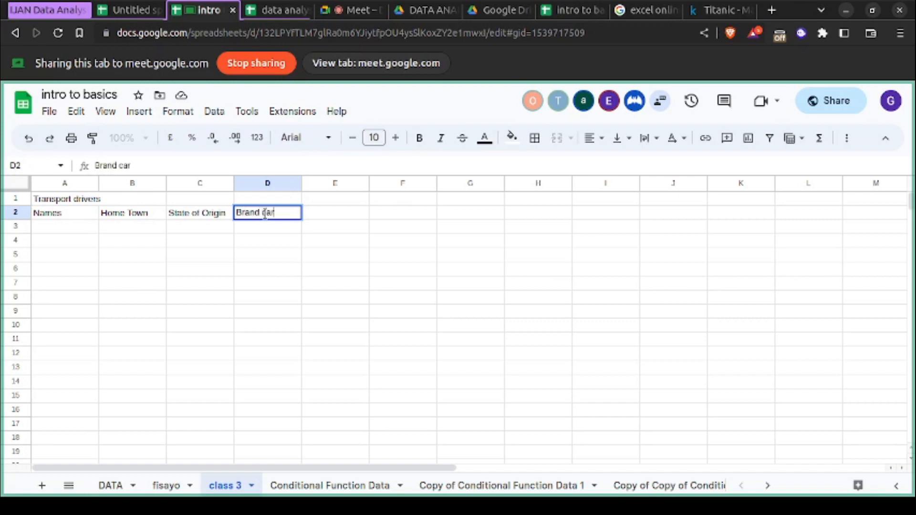
- Add a column header for the fare price in cell E2, beside Brand car
left_click(331, 218)
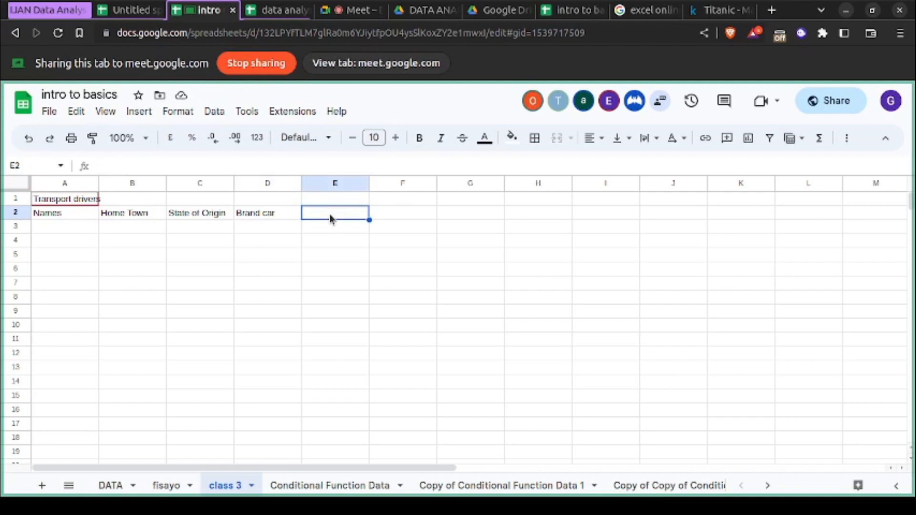
type("Prices")
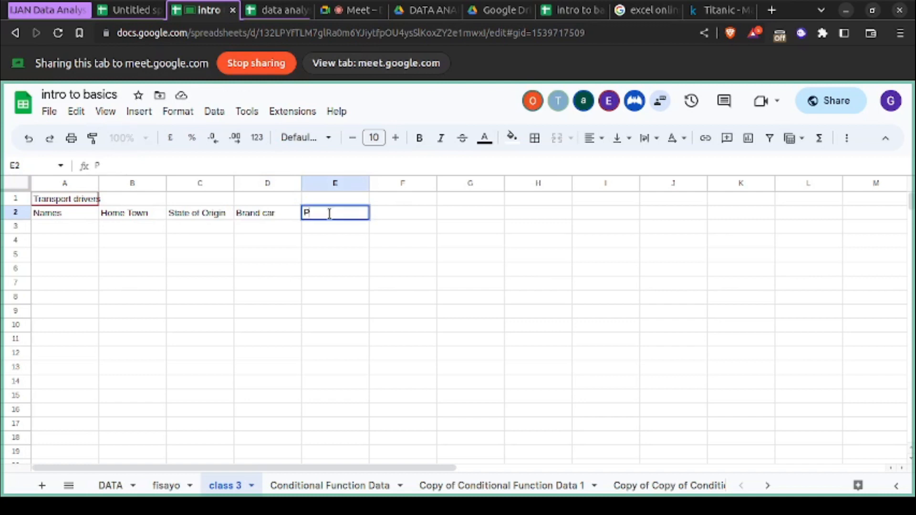
key("BackSpace")
key("BackSpace")
key("BackSpace")
key("BackSpace")
key("BackSpace")
key("BackSpace")
type("fare")
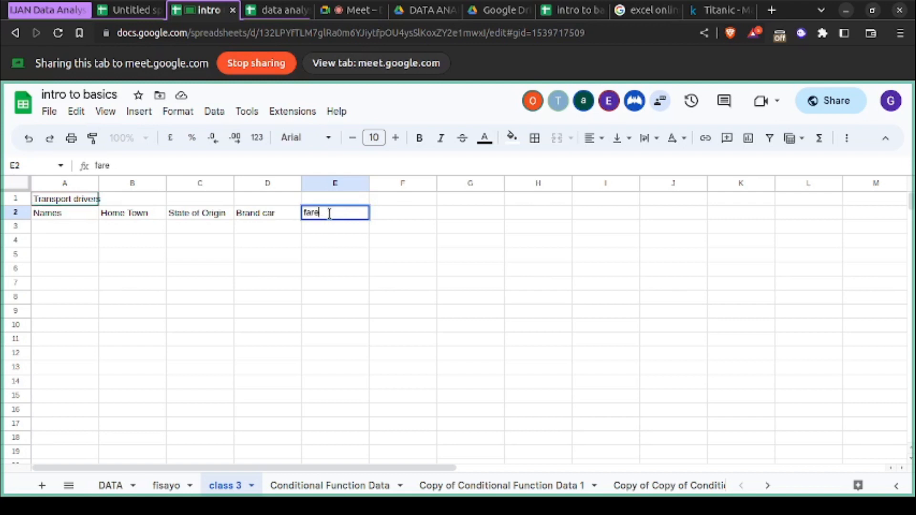
type(" price")
key("BackSpace")
key("BackSpace")
type("ice")
- Correct the spelling of the header in cell E2 so it reads fare price
key("Left")
key("Left")
key("Left")
key("Right")
key("Right")
key("Right")
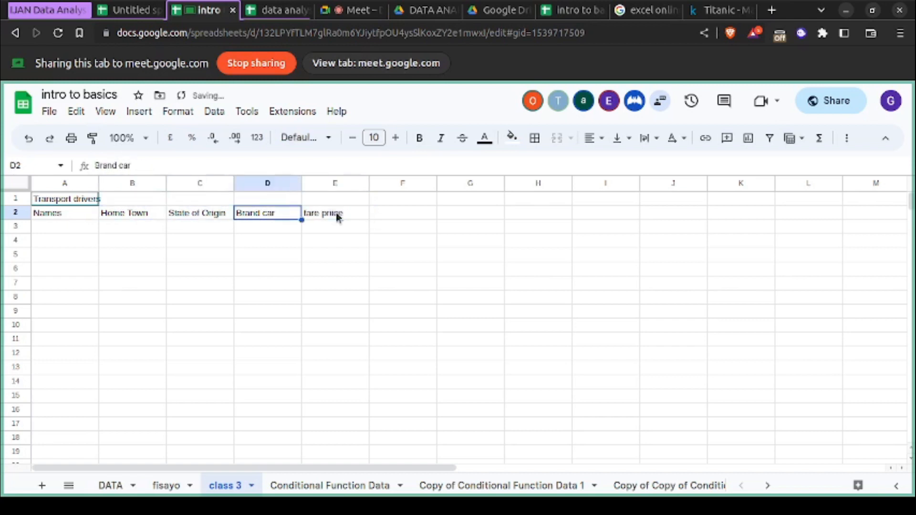
double_click(336, 213)
key("BackSpace")
- Enter the column headers color of car, gender and experience in cells F2, G2 and H2
left_click(390, 210)
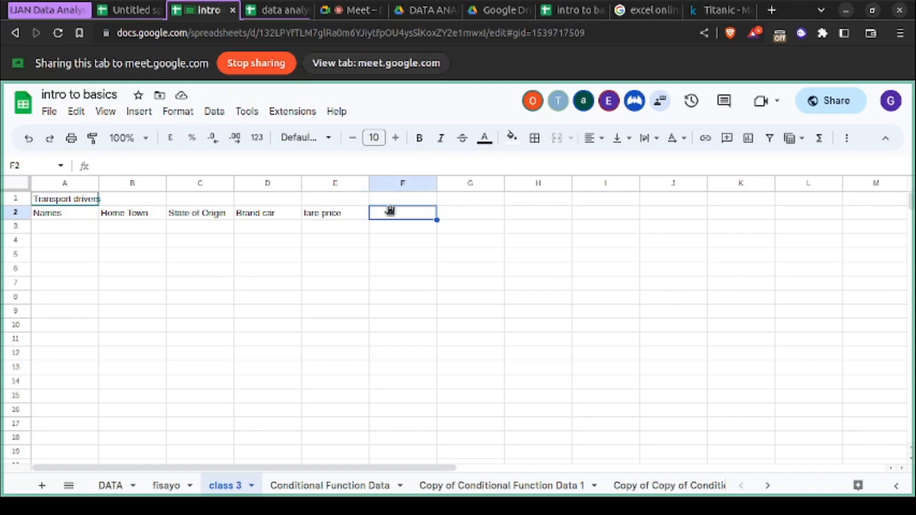
type("colors")
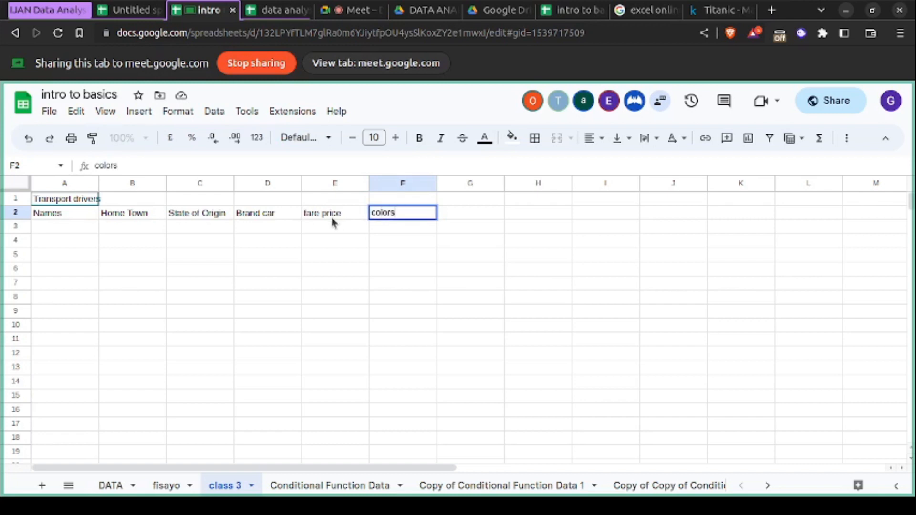
key("BackSpace")
type("of car")
left_click(455, 211)
type("gender")
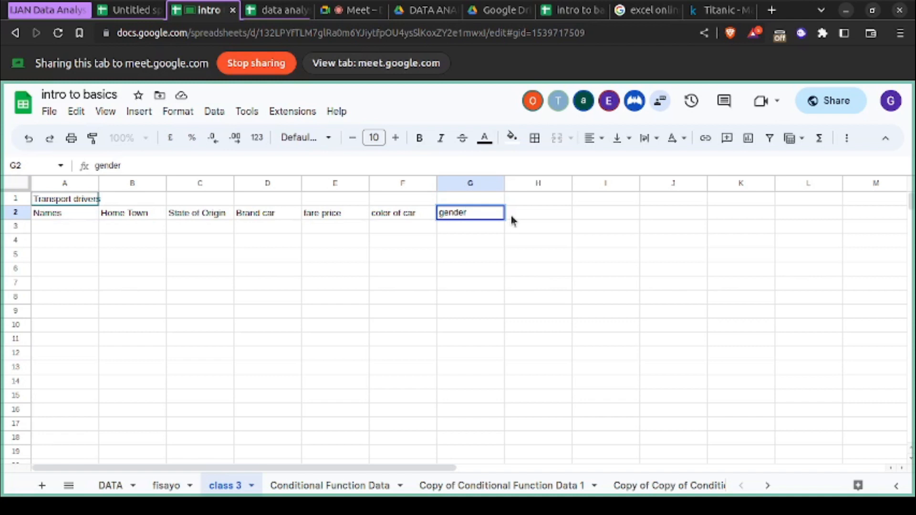
left_click(510, 213)
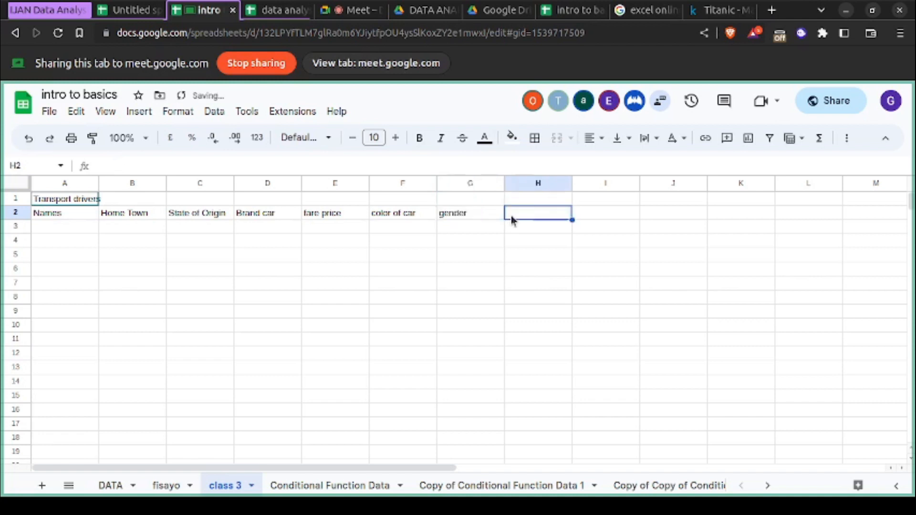
type("experience")
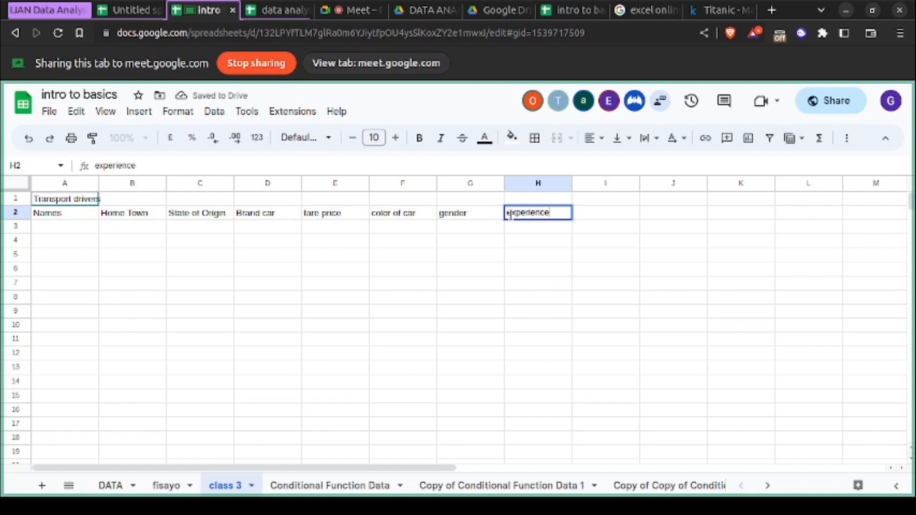
- Enter amount of fuel per trip as the column header in cell I2
left_click(599, 212)
type("ampunt")
key("BackSpace")
key("BackSpace")
key("BackSpace")
key("BackSpace")
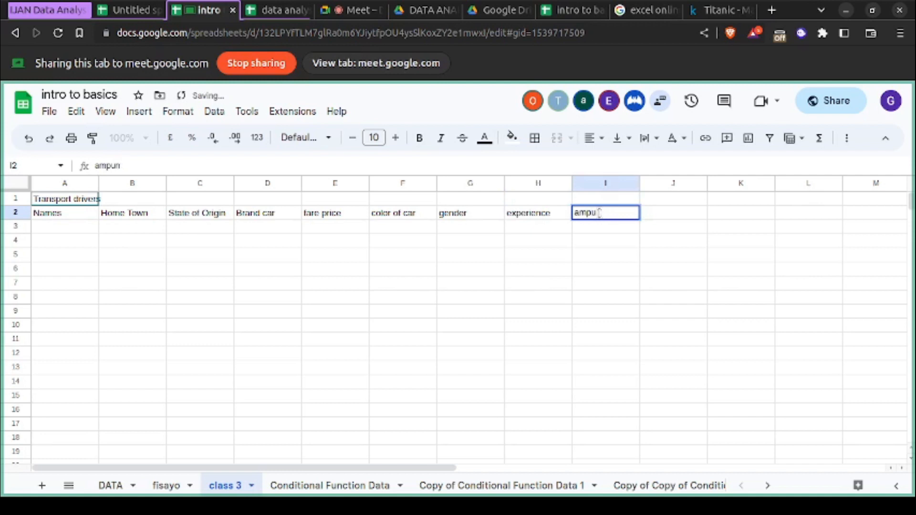
type("ou")
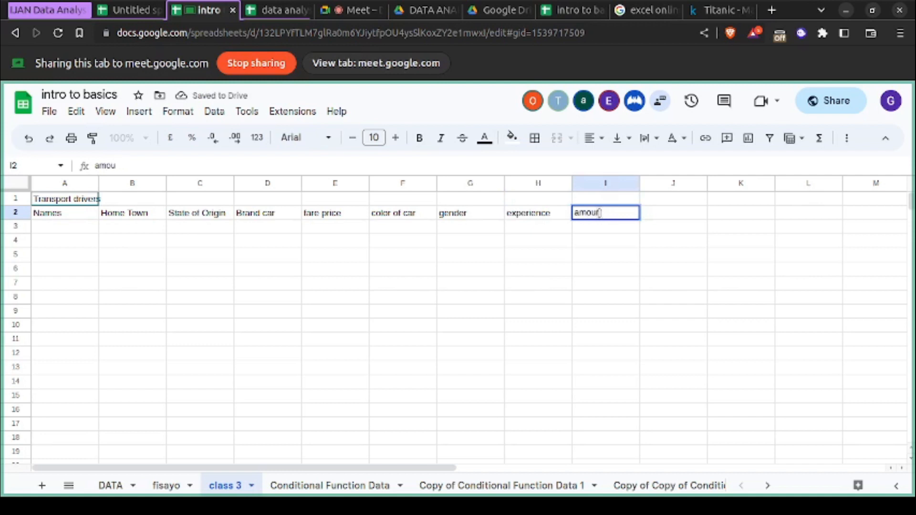
type("nt of f")
type("ue")
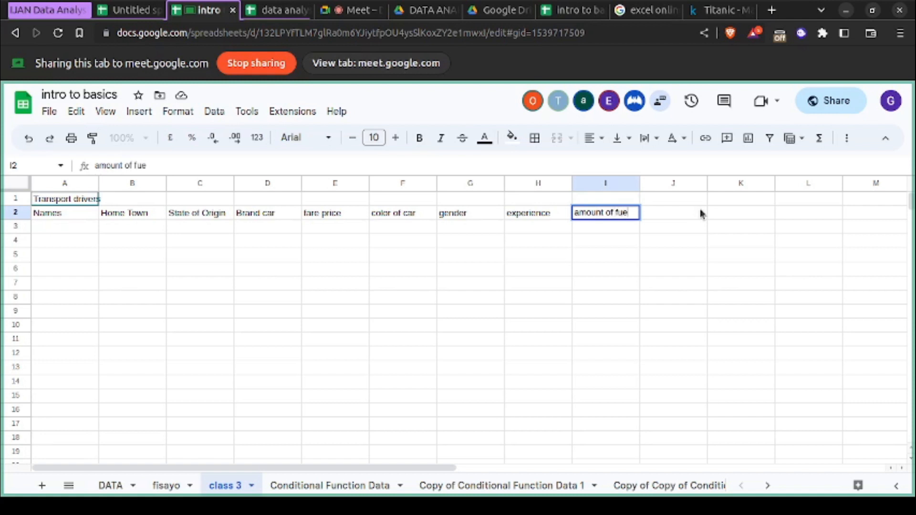
type("l per trip")
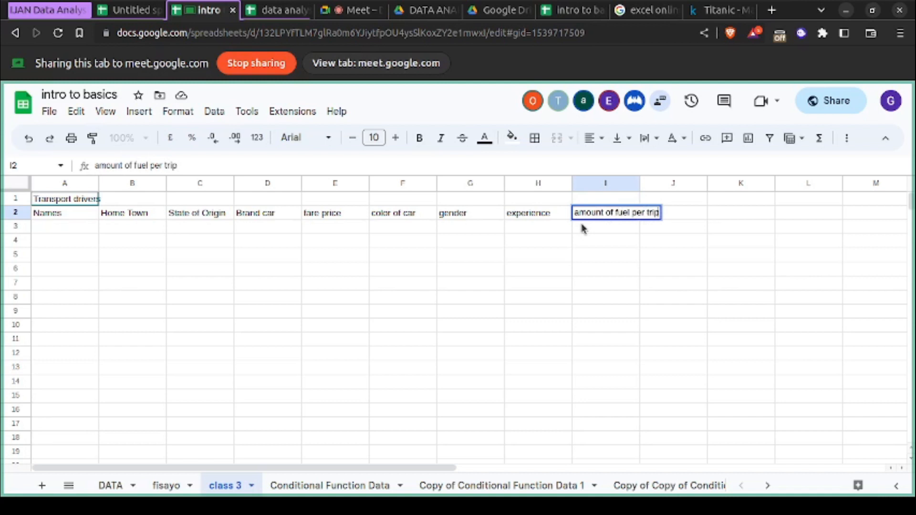
- Enter distance travelled as the column header in cell J2, and widen column I to fit its header
left_click(688, 209)
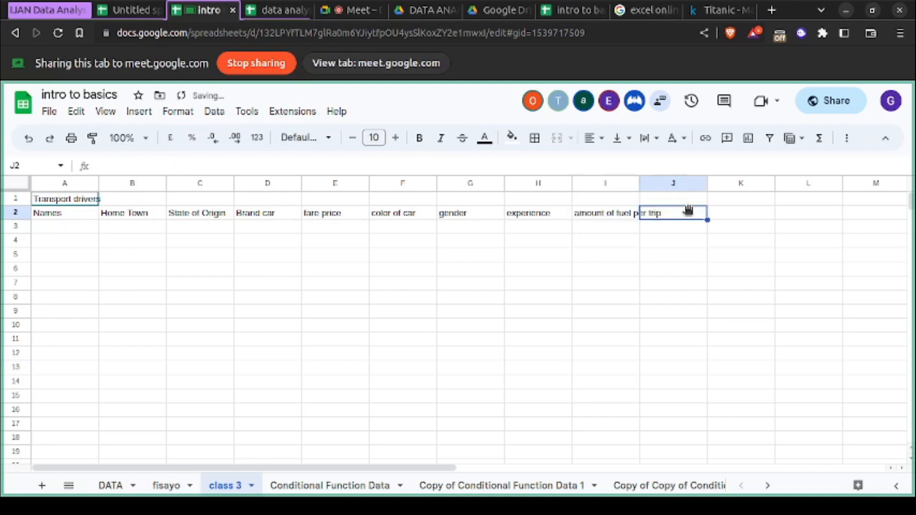
type("dis")
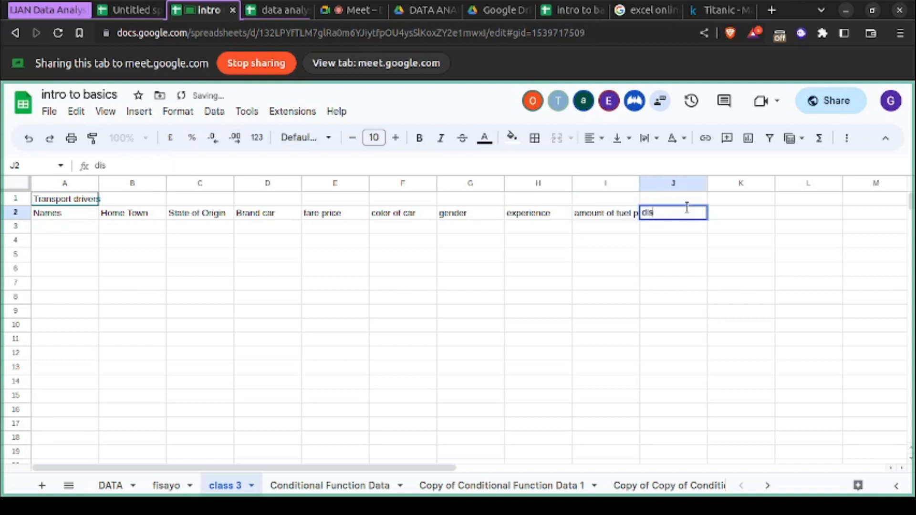
type("tance")
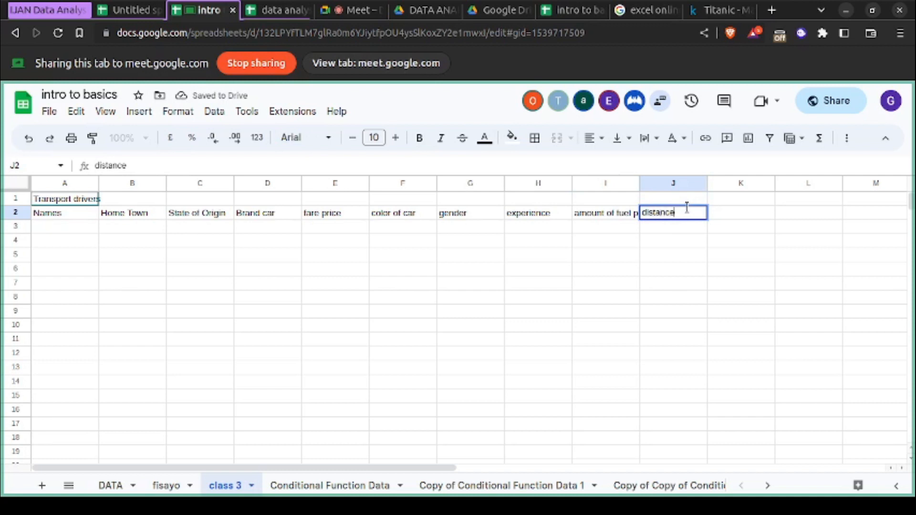
type(" tran")
key("BackSpace")
type("veller")
key("BackSpace")
type("e")
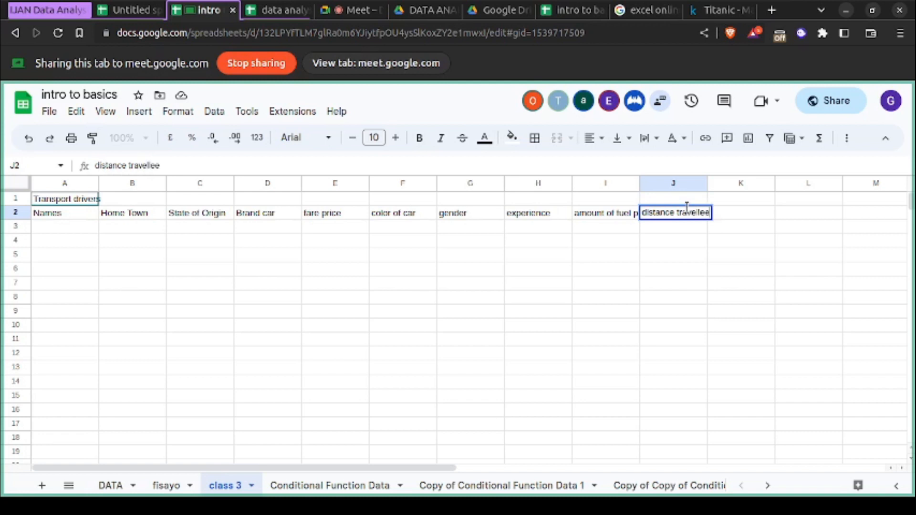
left_click(629, 287)
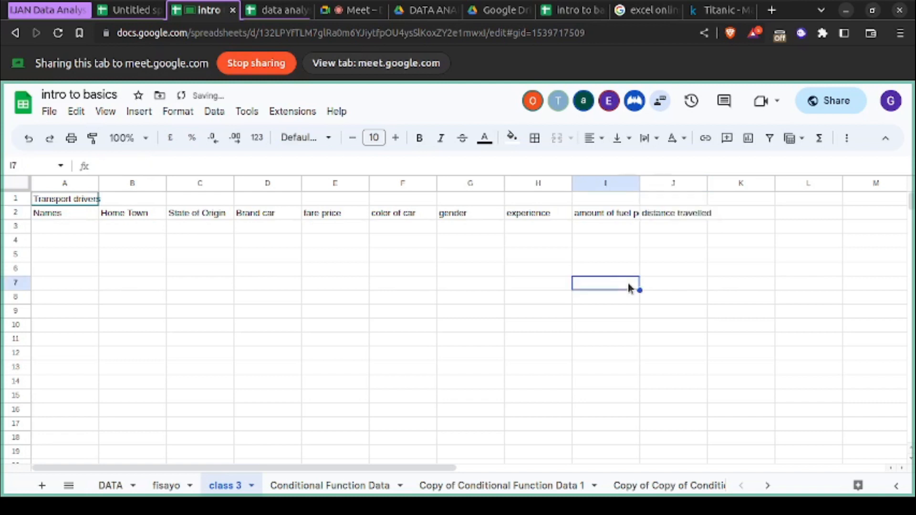
left_click_drag(639, 183, 681, 183)
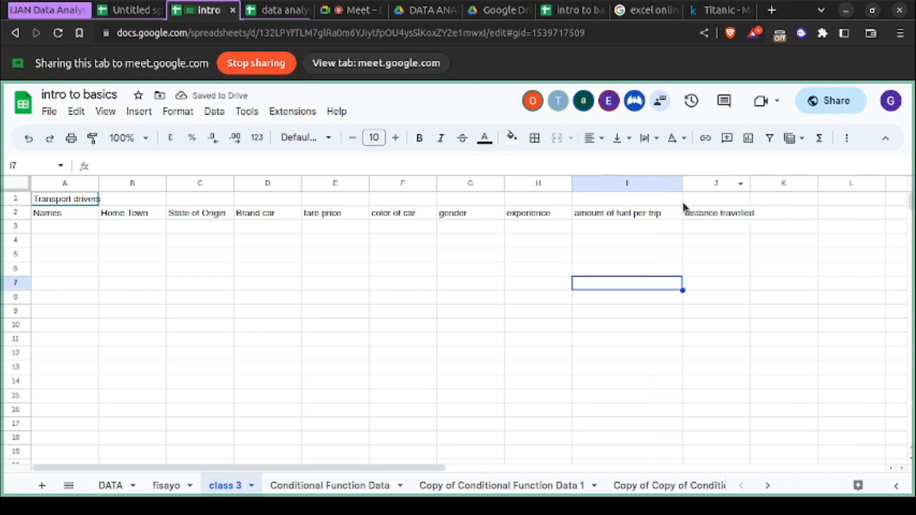
left_click_drag(682, 184, 667, 184)
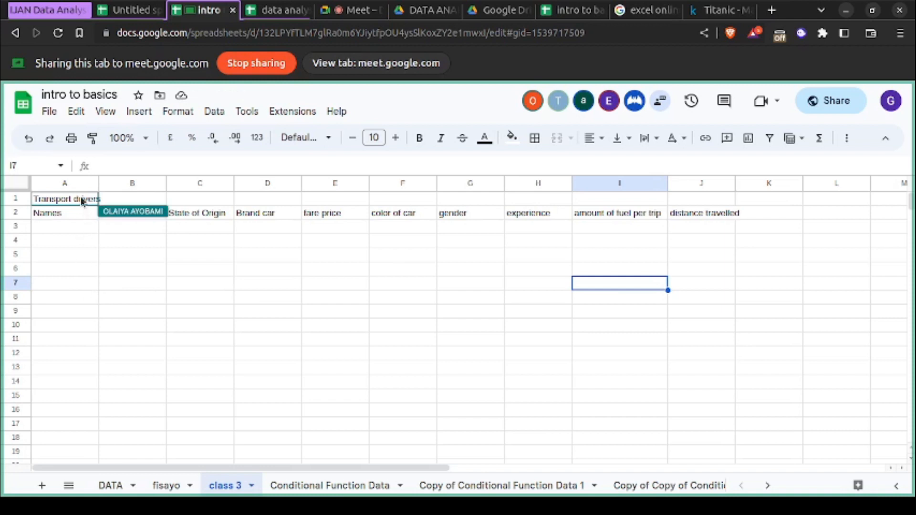
- Enter the first names of four drivers in cells A3 to A6 of the Names column
left_click(72, 228)
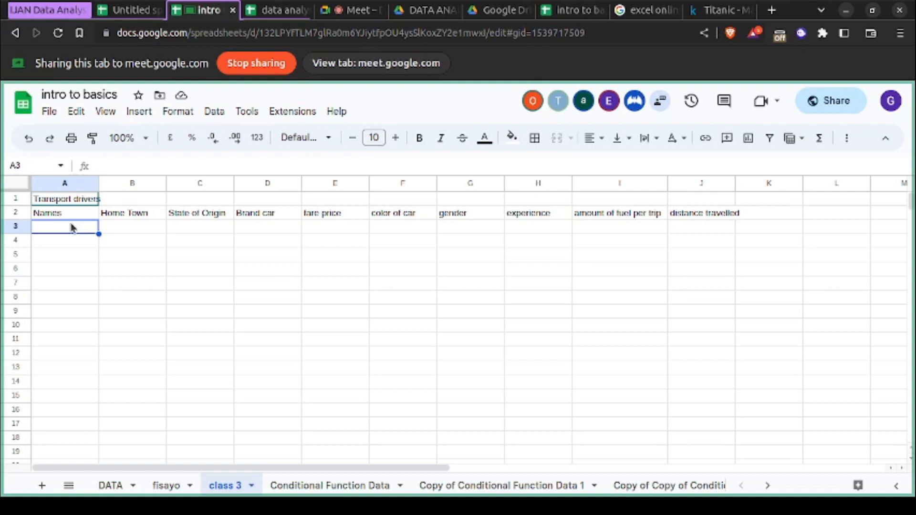
type("adeb")
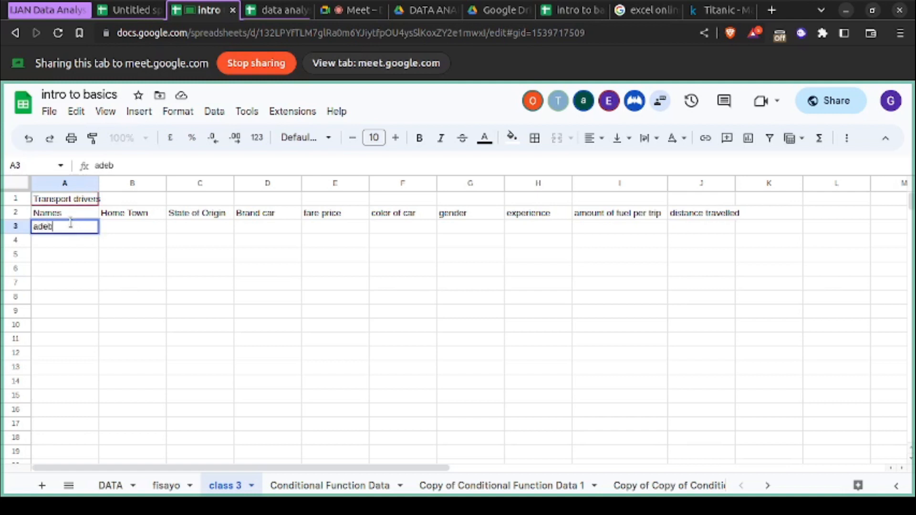
type("ola")
key("Return")
type("kayode")
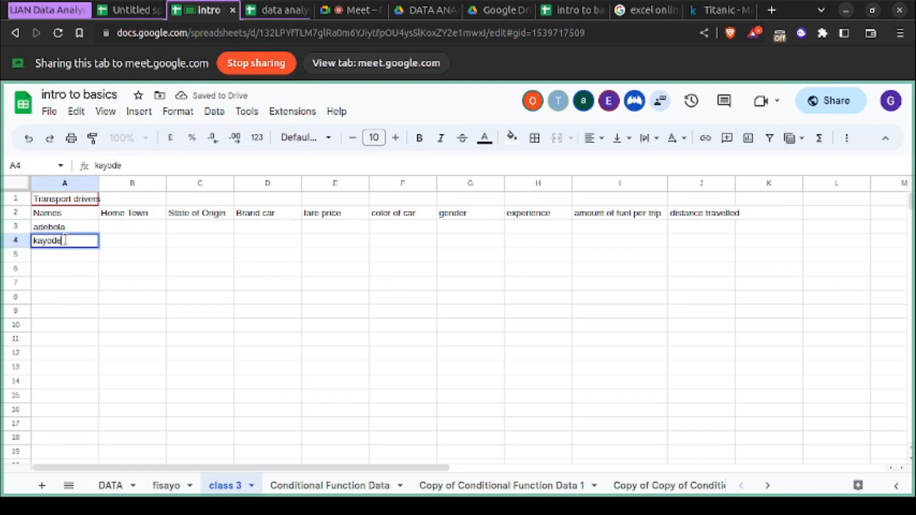
key("Return")
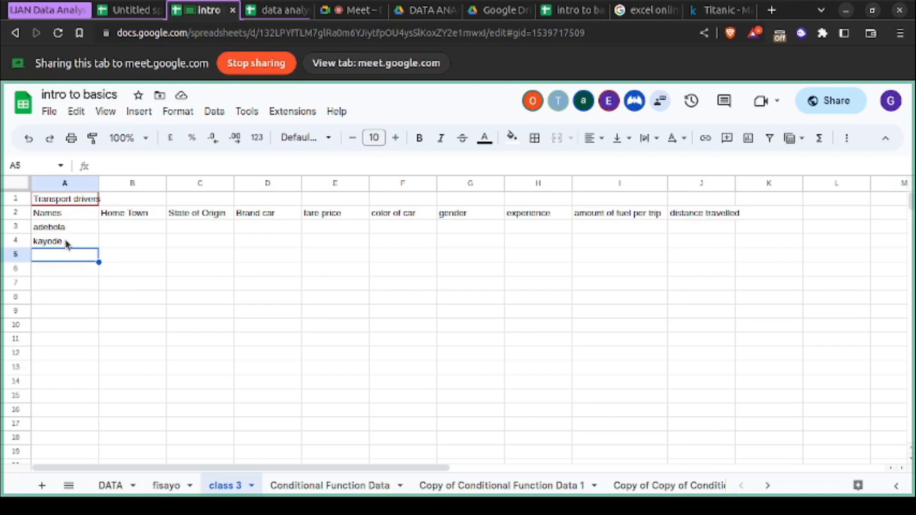
type("femi")
key("Return")
type("seun")
key("Return")
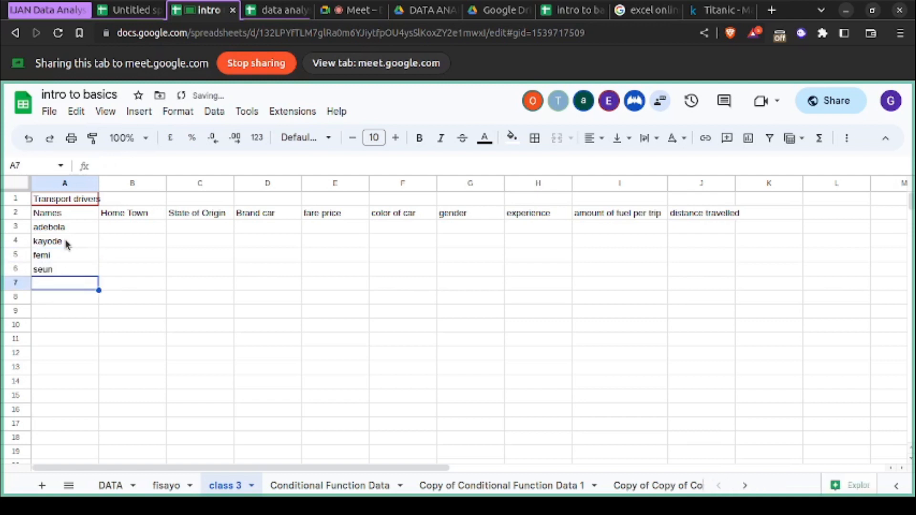
- Add three more drivers' first names in cells A7 to A9, completing the misspelled one in A9
type("bu")
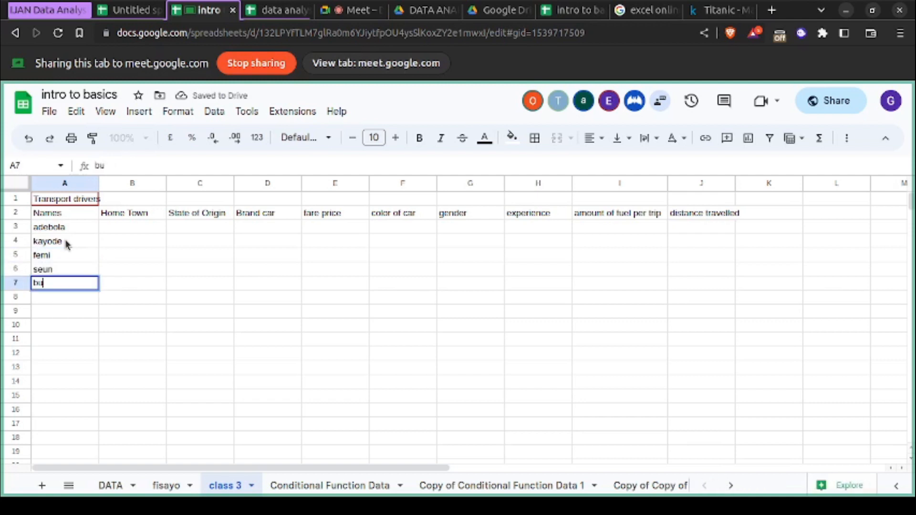
type("sayo")
key("Return")
type("lat")
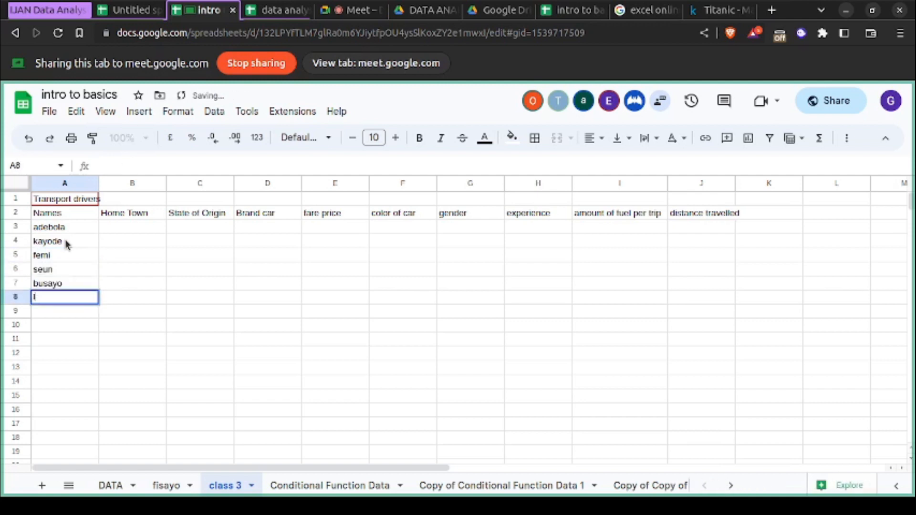
key("BackSpace")
type("yo")
key("Return")
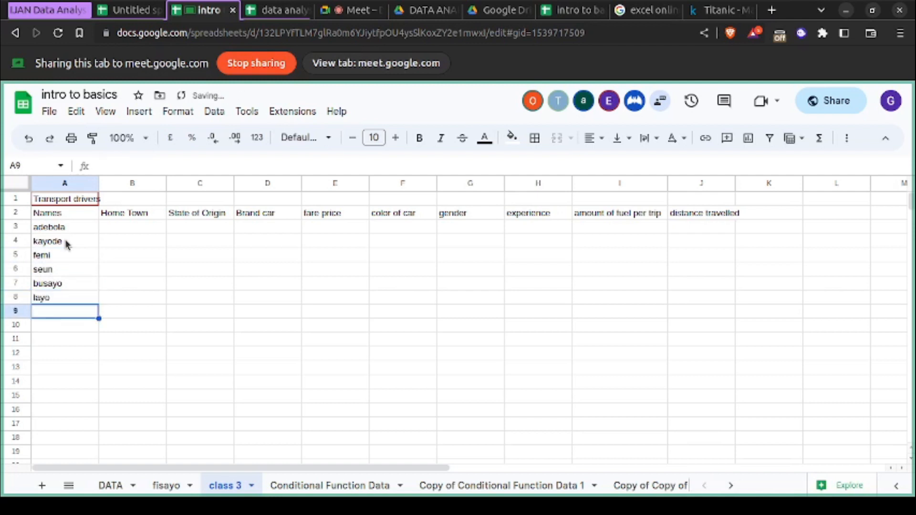
type("bao")
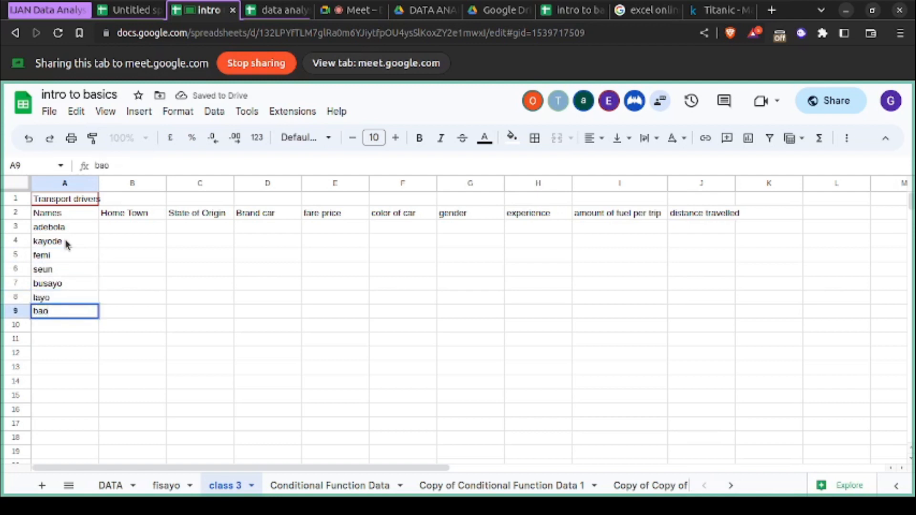
key("Return")
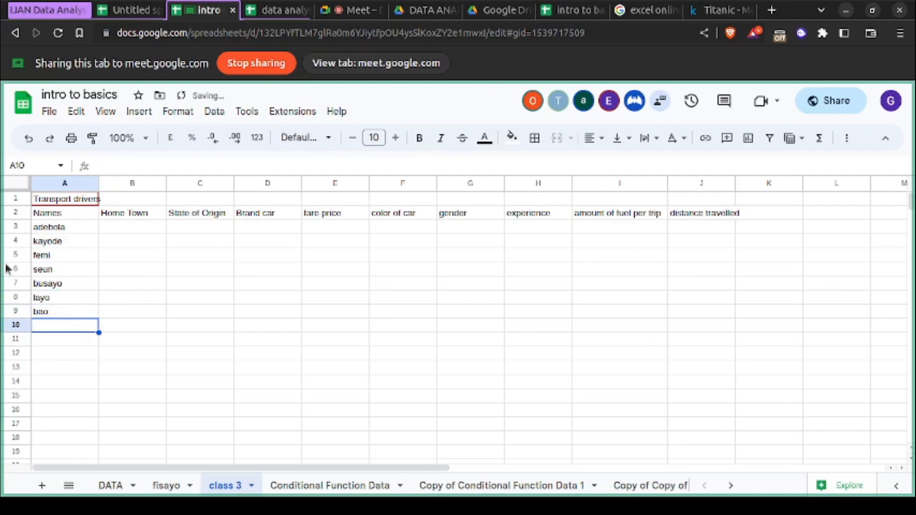
double_click(44, 314)
type("y")
key("Return")
- Continue the Names column with five more drivers' first names in cells A10 to A14
type("frank")
key("Return")
type("martins")
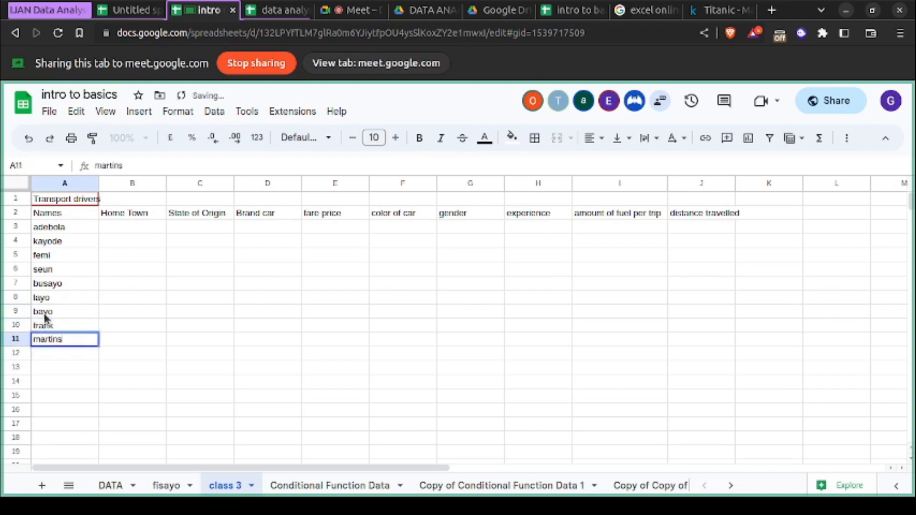
key("Return")
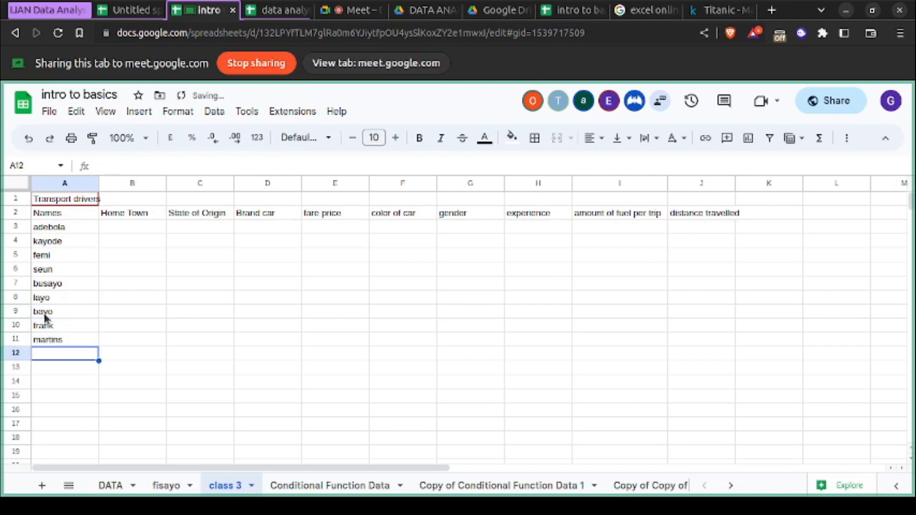
type("yemi")
key("Return")
type("cy")
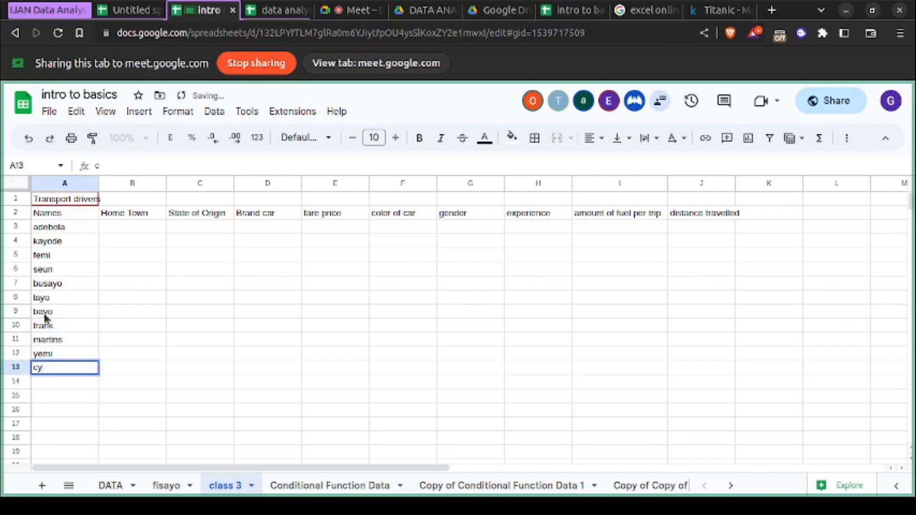
type("nthia")
key("Return")
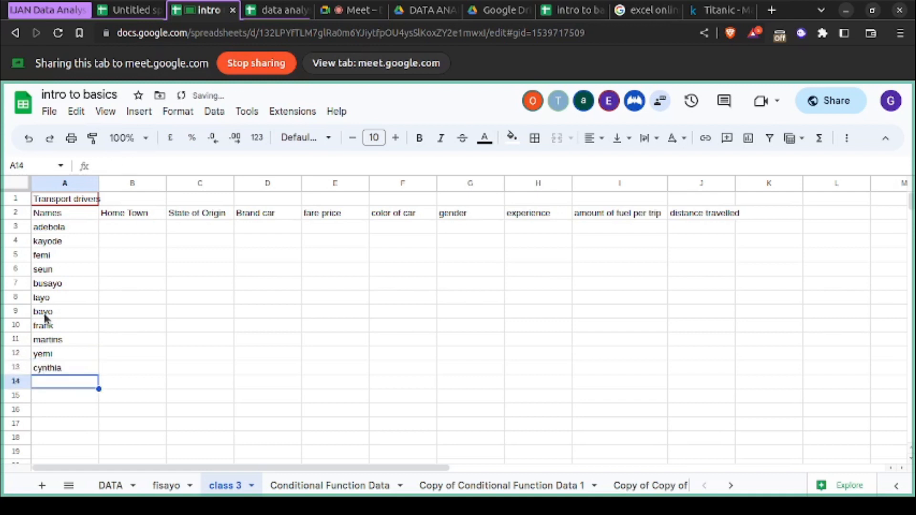
type("steve")
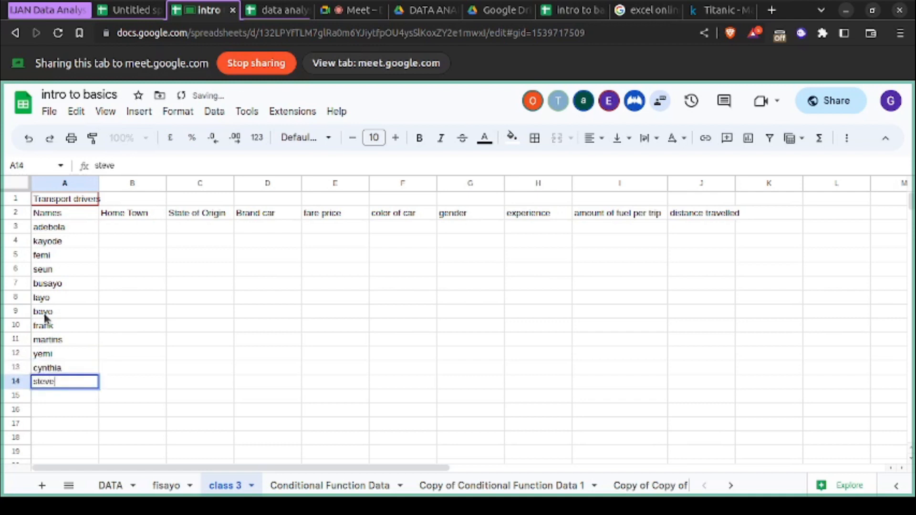
key("Return")
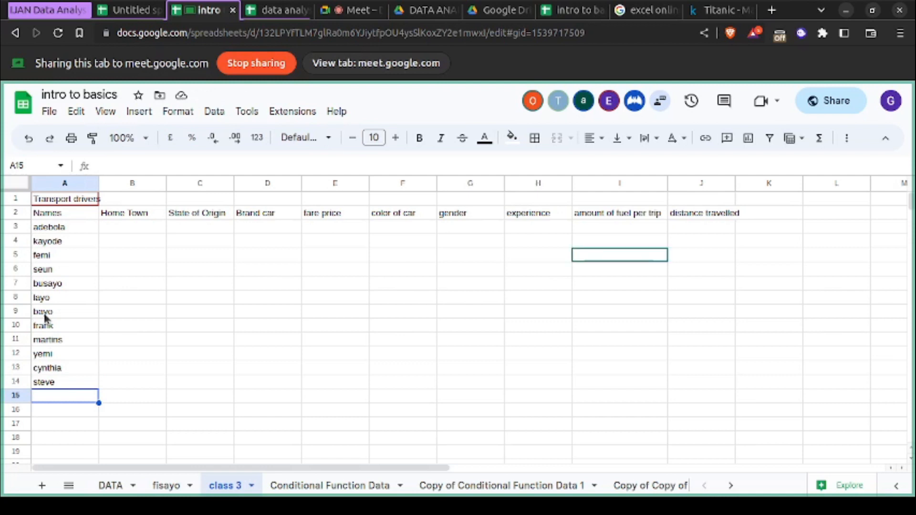
- Fill cells A15 to A17 of the Names column with three further drivers' first names
type("tito")
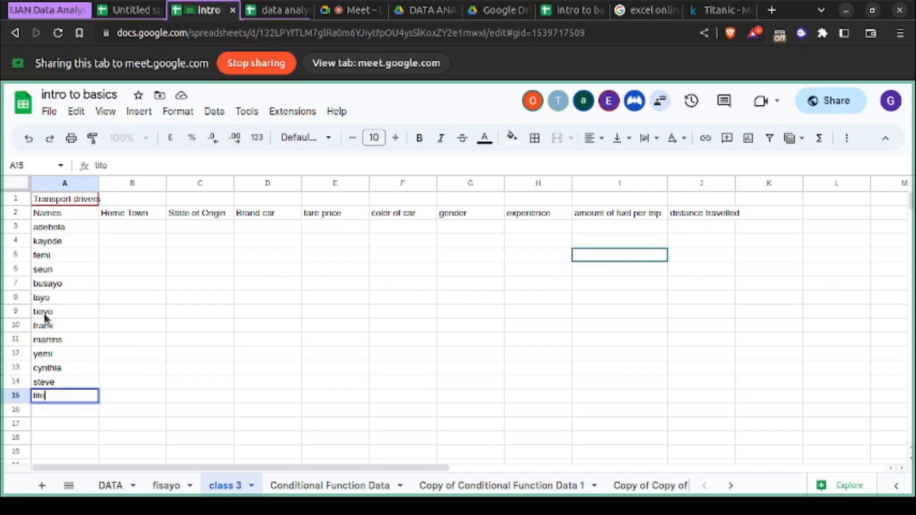
key("Return")
type("stella")
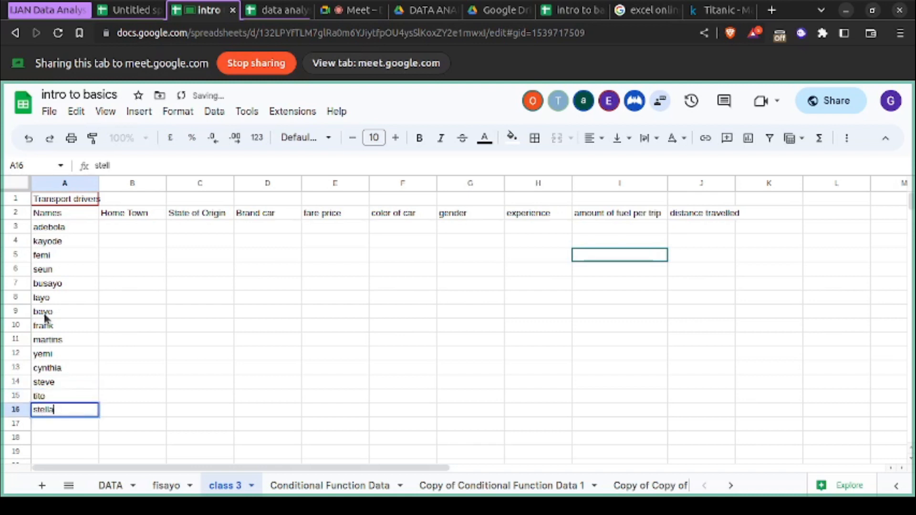
key("Return")
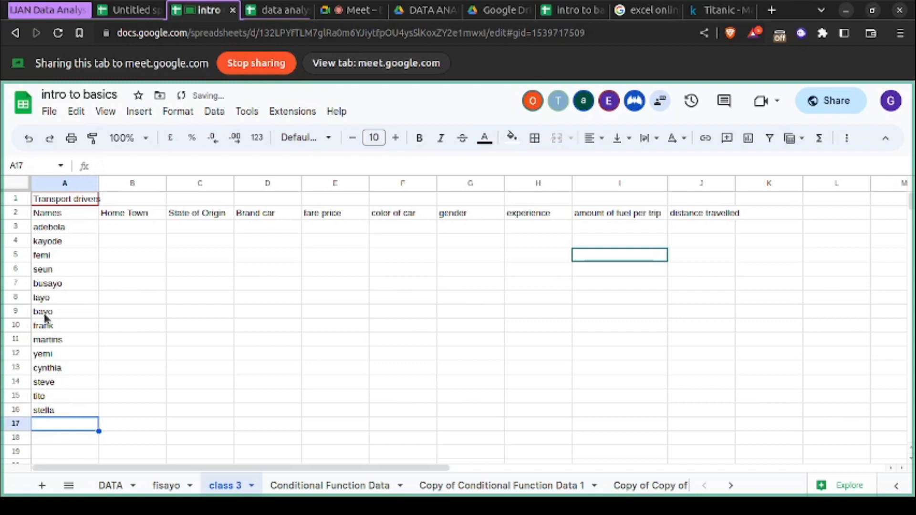
type("justice")
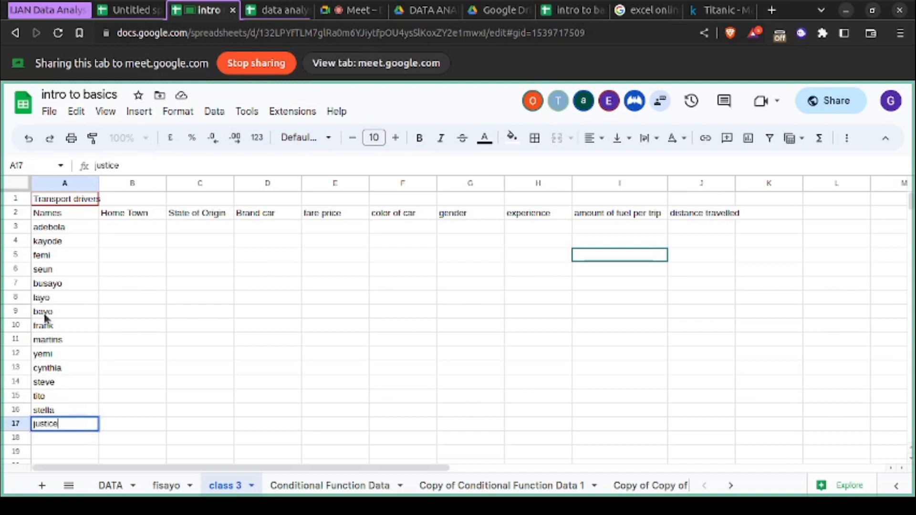
key("Return")
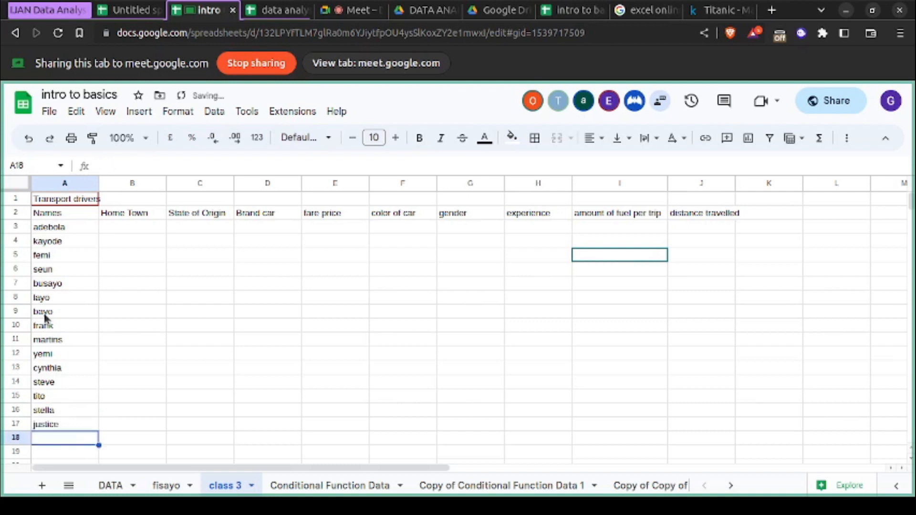
- Complete the Names column by entering the last three drivers' first names in cells A18 to A20
type("Lee")
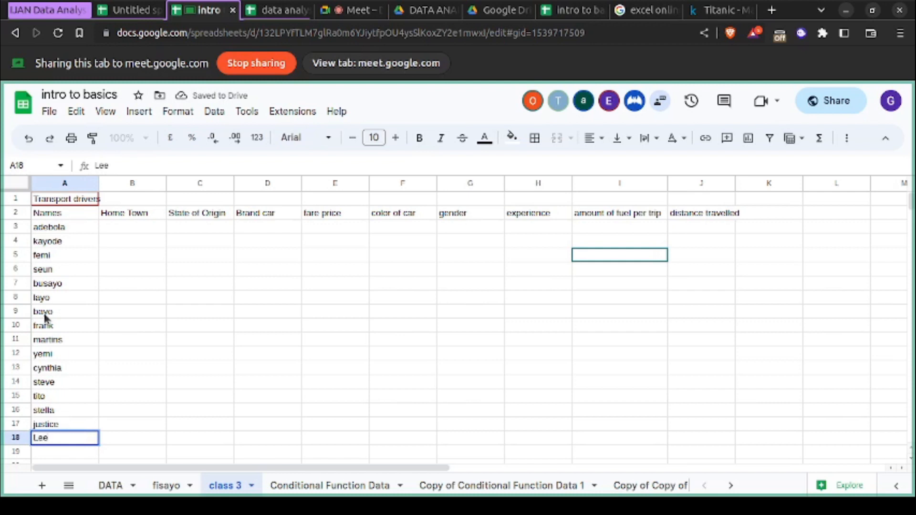
key("Return")
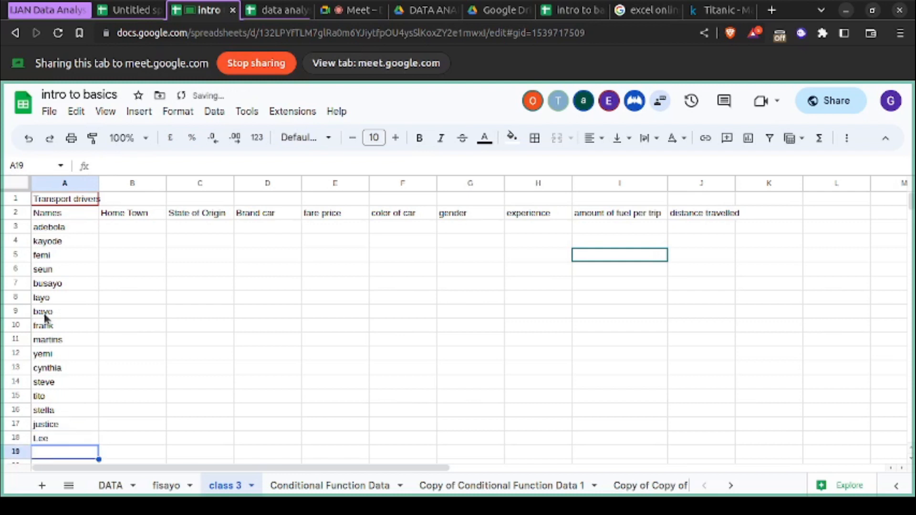
type("fiona")
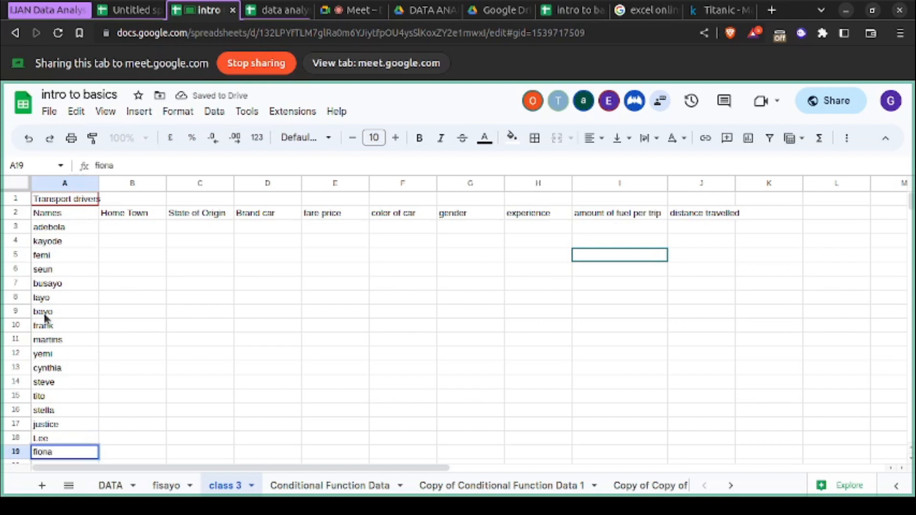
key("Return")
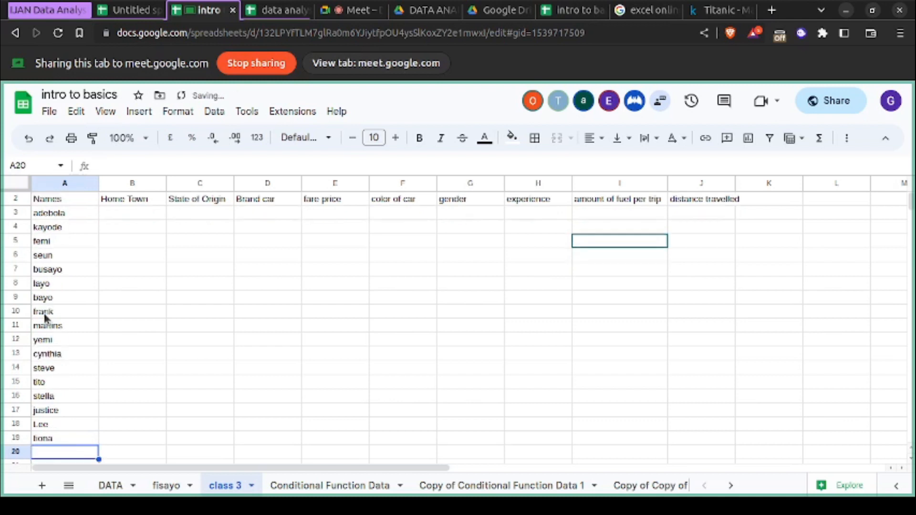
type("luiz")
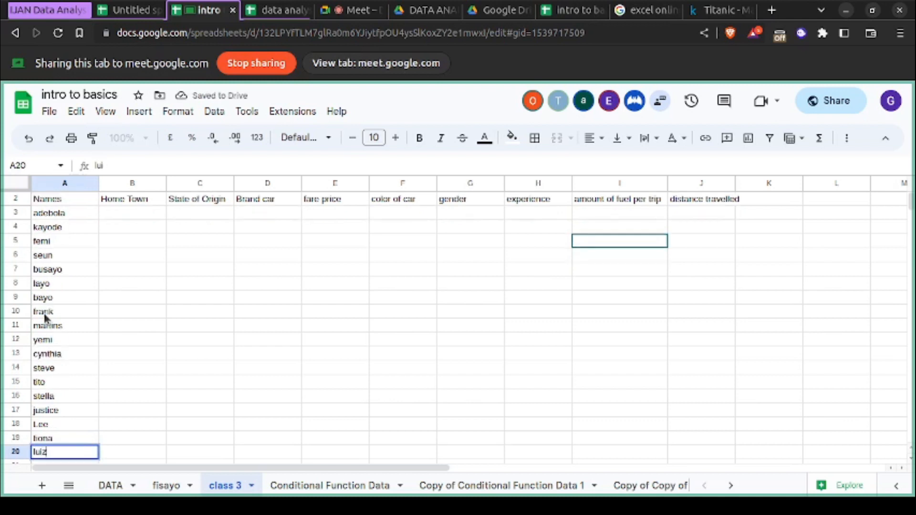
left_click(136, 352)
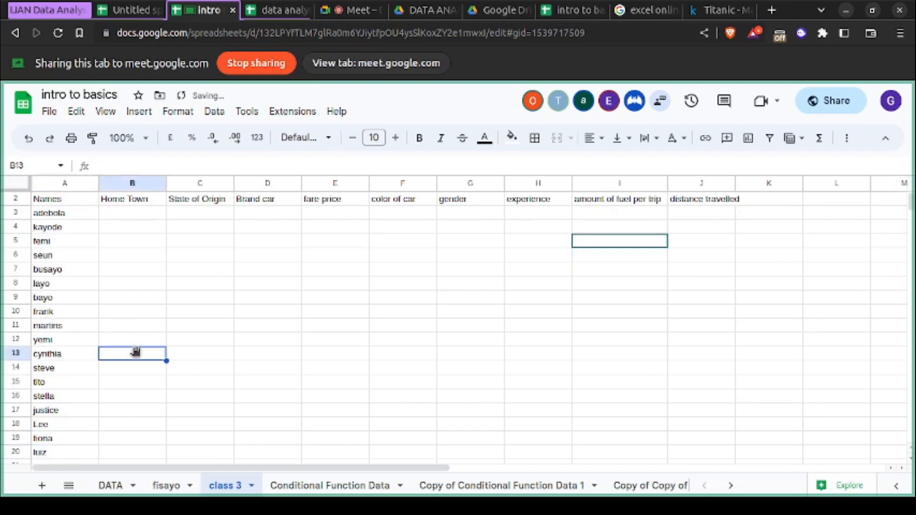
scroll(136, 352, "up", 1)
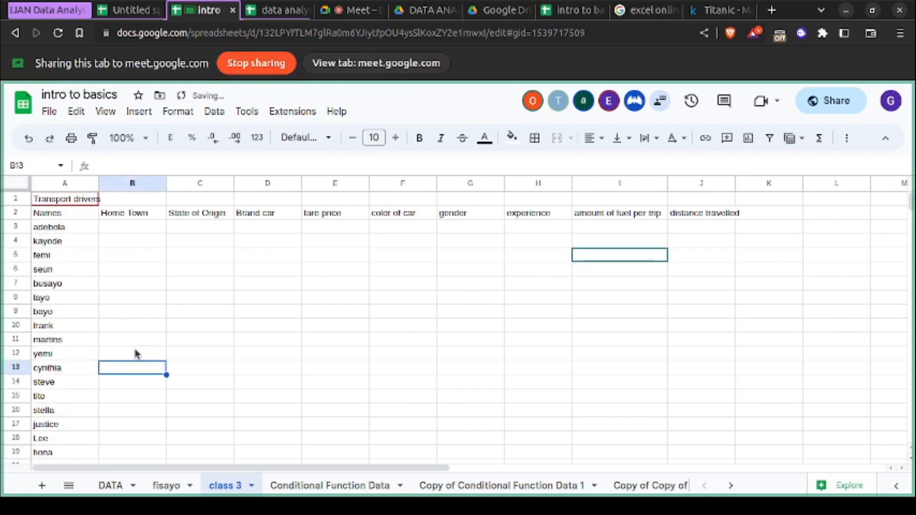
- Clear the Home Town header in cell B2 and re-enter the same text
left_click(143, 232)
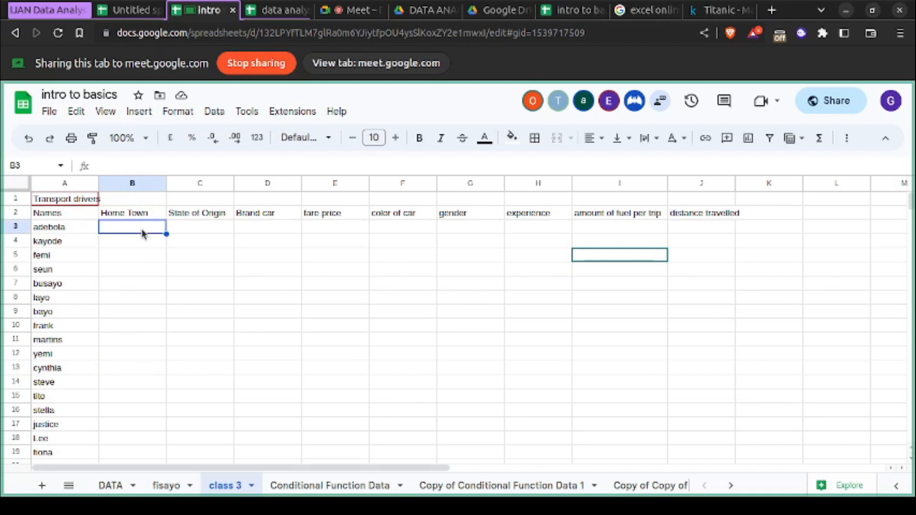
left_click(148, 187)
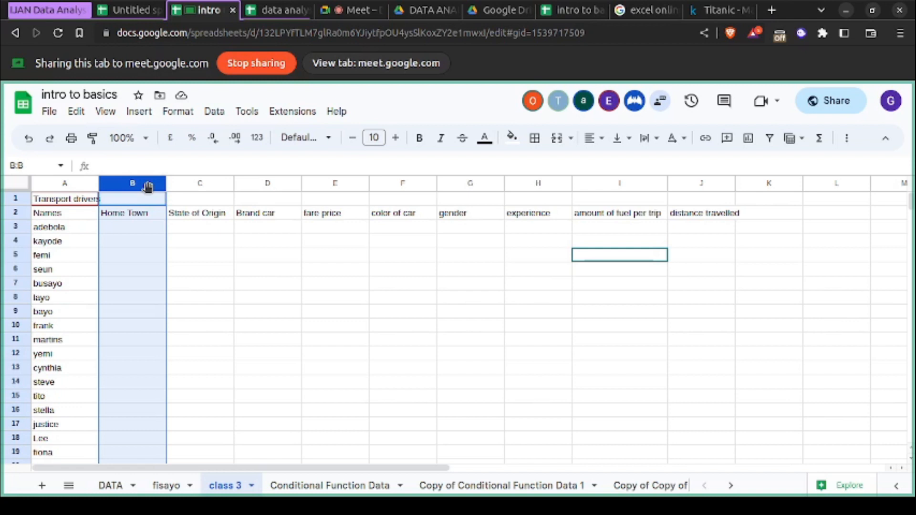
left_click(138, 215)
double_click(137, 215)
key("BackSpace")
key("BackSpace")
key("BackSpace")
key("BackSpace")
key("BackSpace")
key("BackSpace")
key("BackSpace")
key("BackSpace")
key("BackSpace")
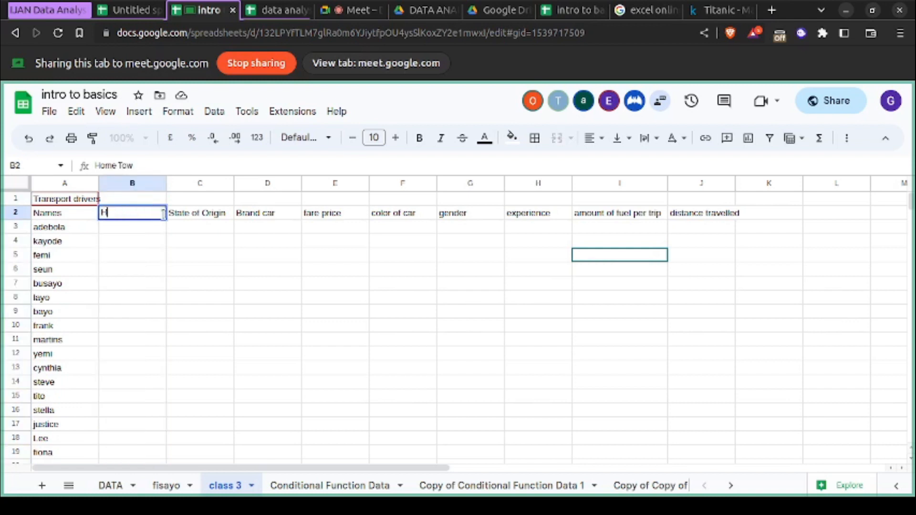
left_click(151, 248)
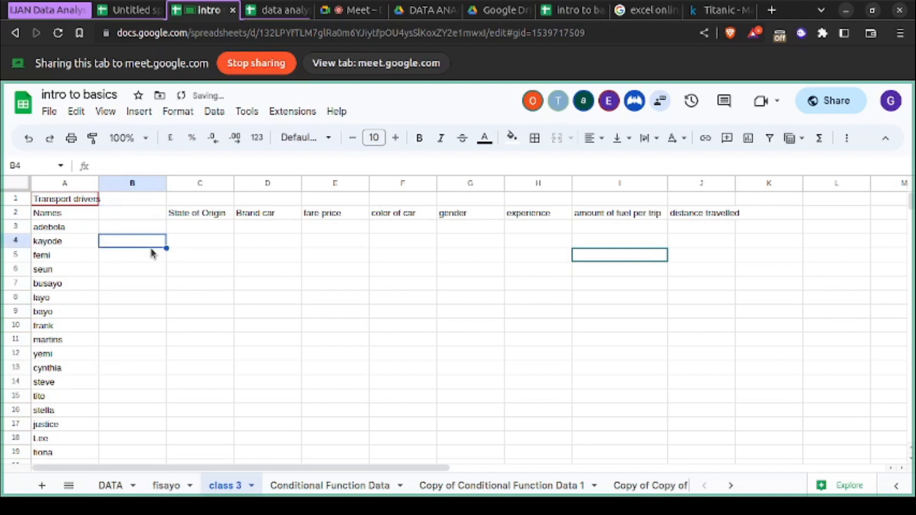
left_click(128, 215)
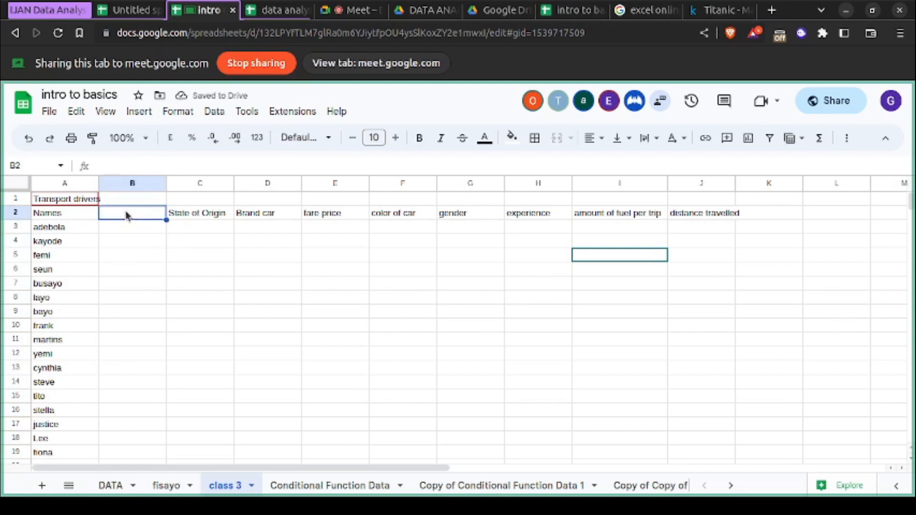
type("Home Town")
left_click(128, 253)
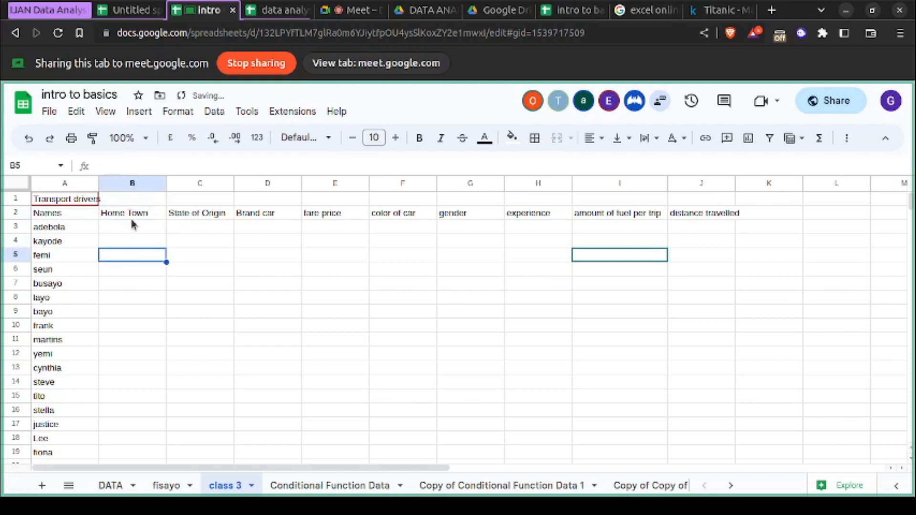
- Delete the entire Home Town column from the transport drivers table
left_click(130, 181)
right_click(130, 183)
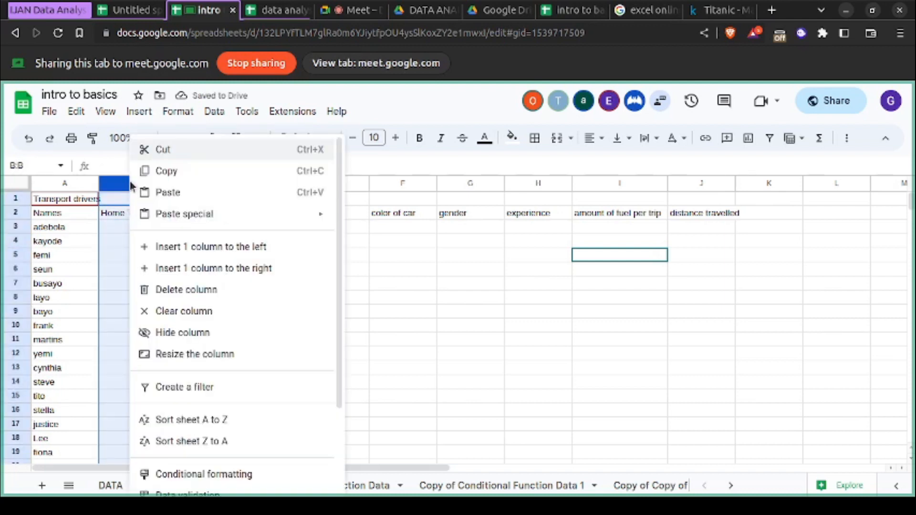
left_click(171, 292)
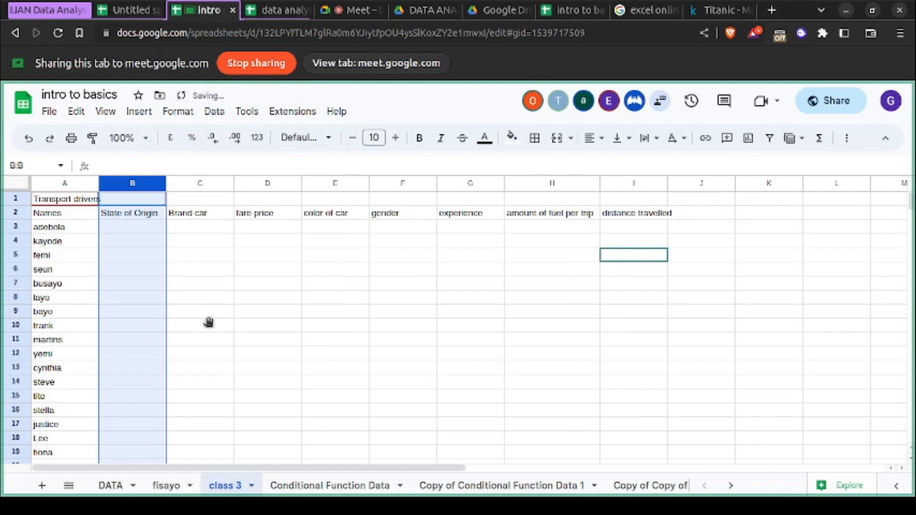
left_click(208, 322)
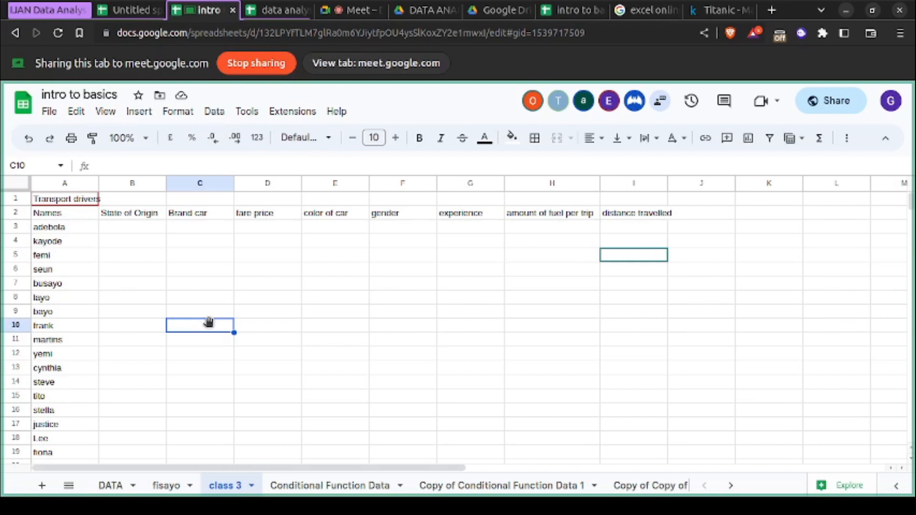
- Fill the State of Origin column with lagos, ogun, oyo and ekiti in cells B3 to B6
left_click(127, 229)
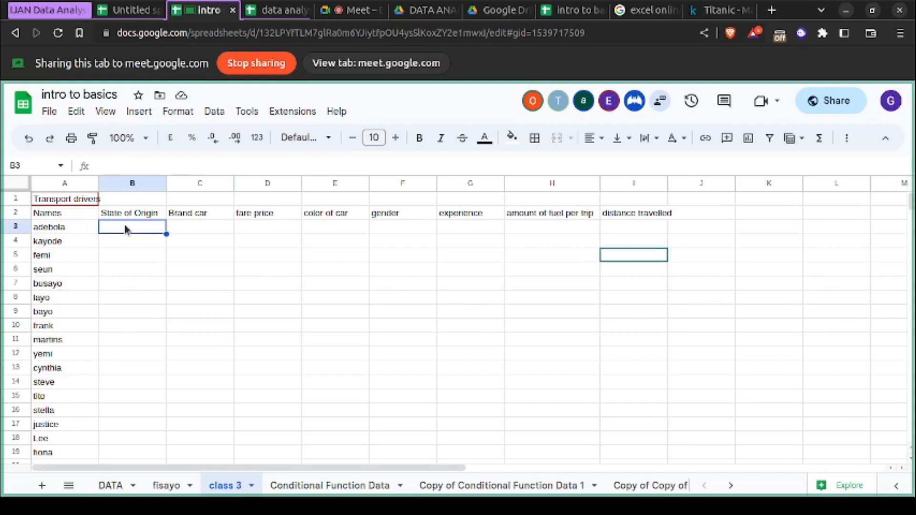
type("lagos")
key("Return")
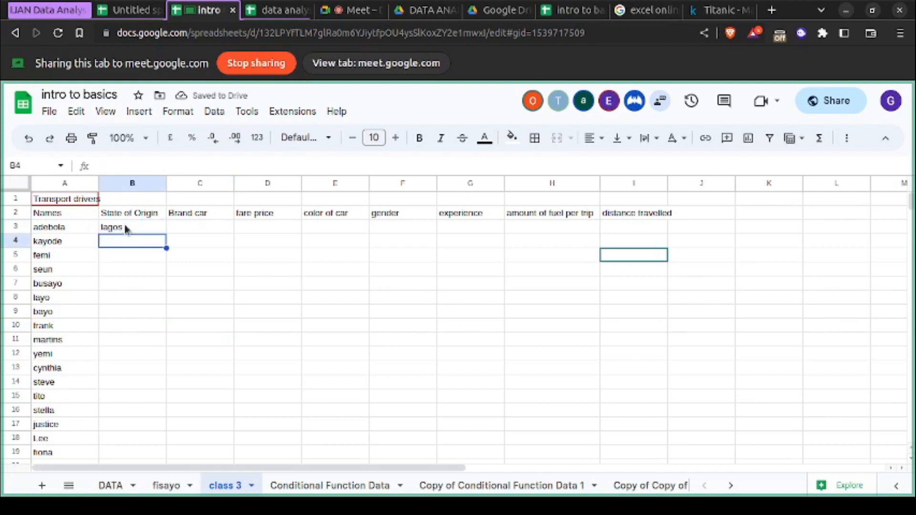
type("ogun")
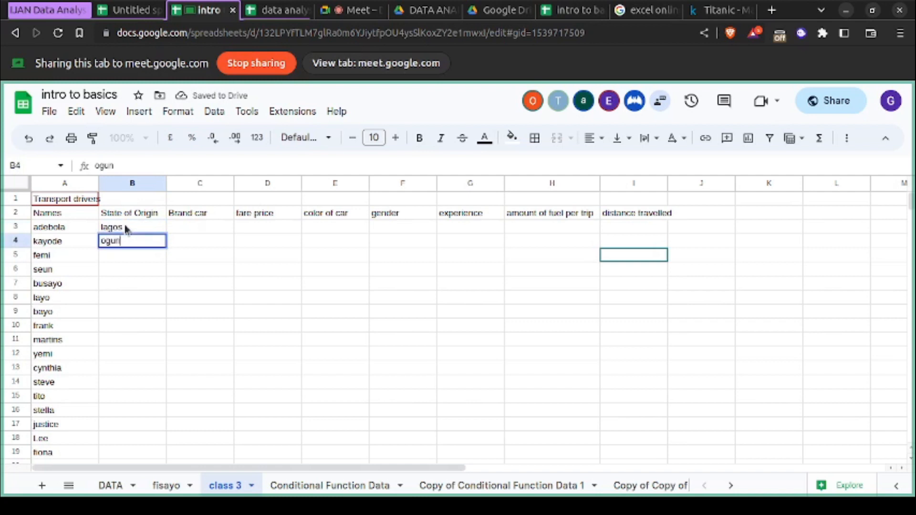
key("Return")
type("oyo")
key("Return")
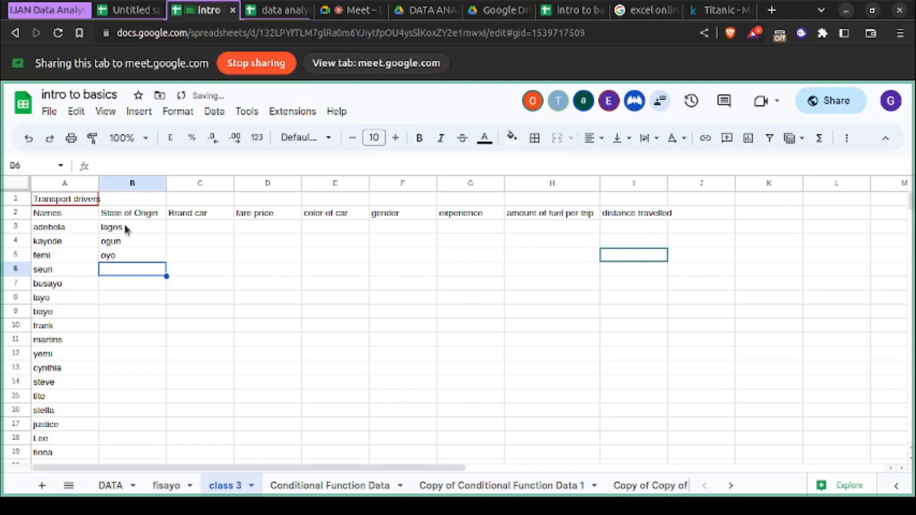
type("ekiti")
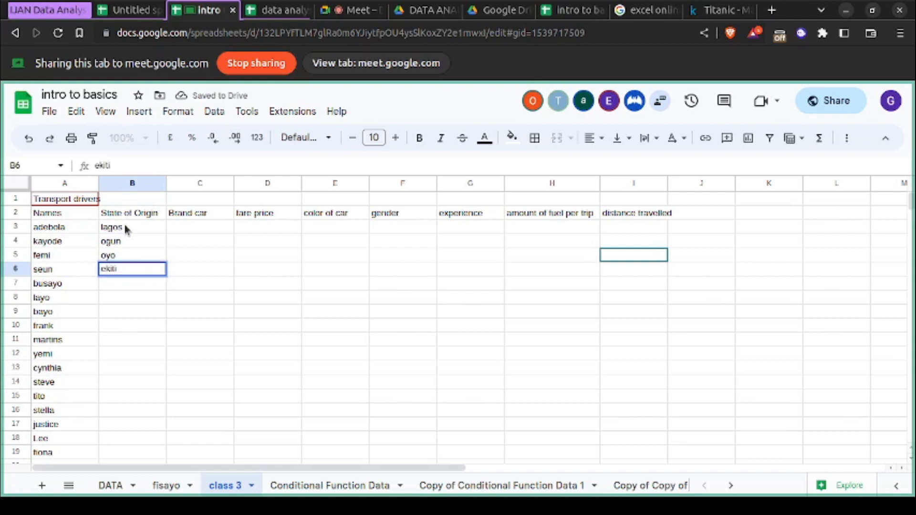
key("Return")
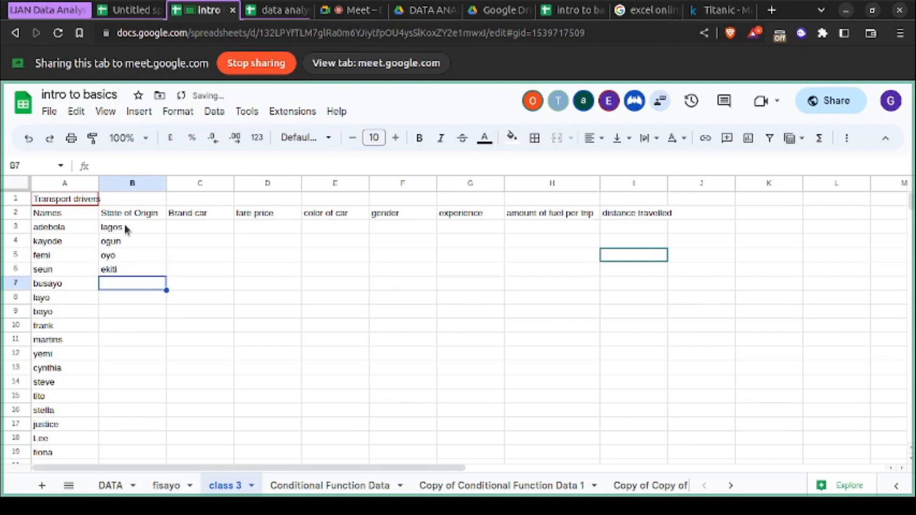
- Continue the State of Origin column with ogun, lagos and kogi in cells B7 to B9
type("ogun")
key("Return")
type("lagos")
key("Return")
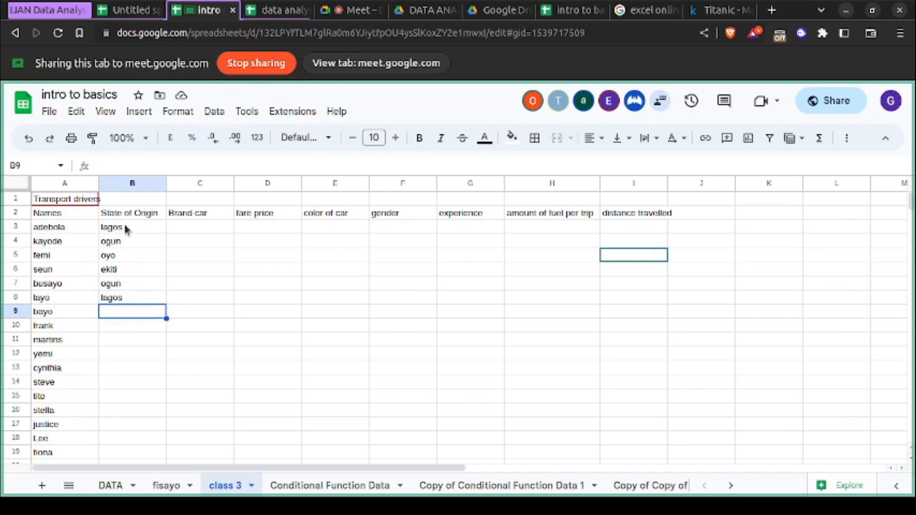
type("kogi")
key("Return")
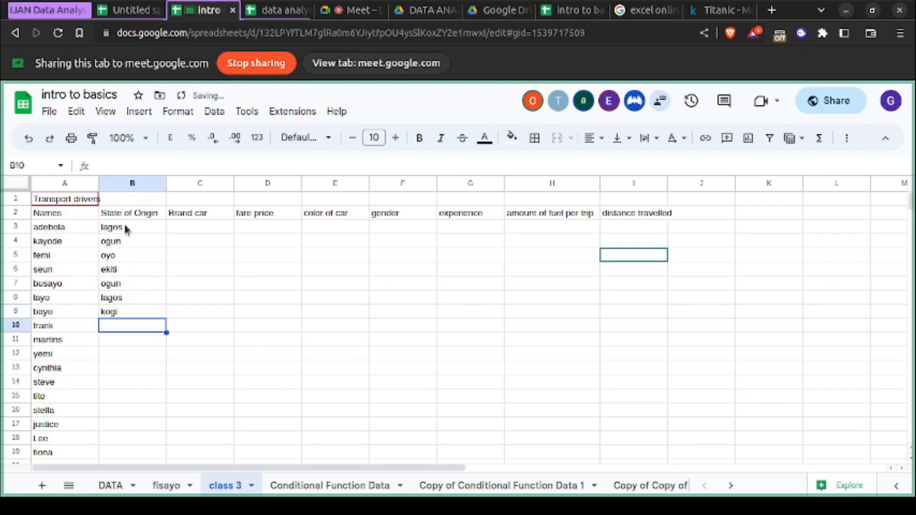
- Replace the state of origin in cell B9 with kware
double_click(120, 311)
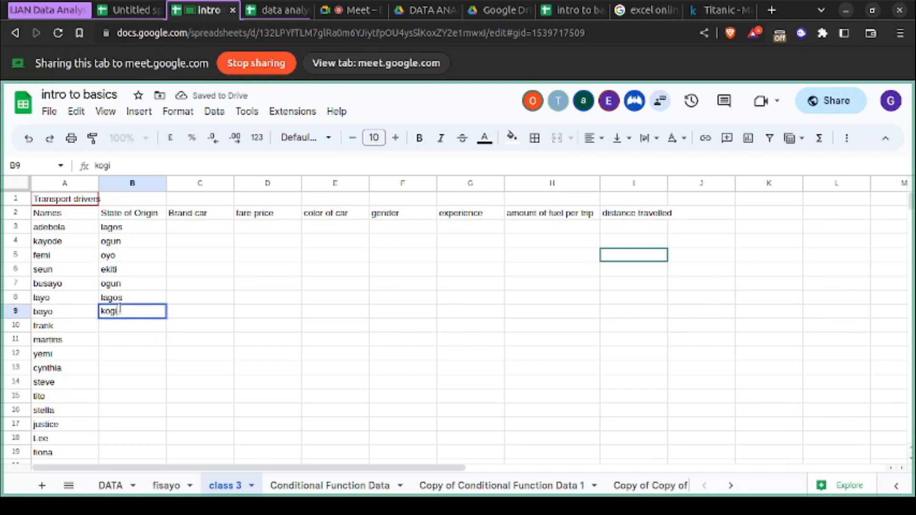
key("BackSpace")
key("BackSpace")
key("BackSpace")
key("BackSpace")
type("kwara")
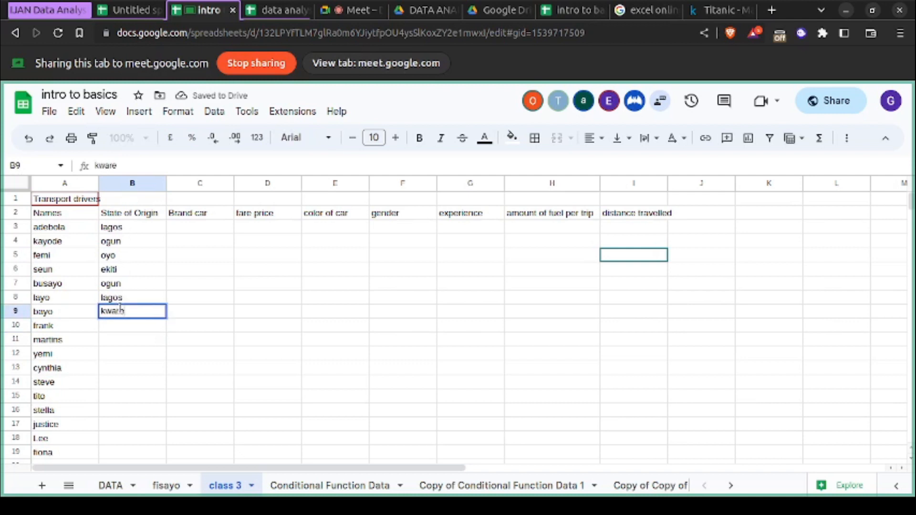
key("Return")
- Enter anambra and benin as the states of origin in cells B10 and B11
type("anan")
key("BackSpace")
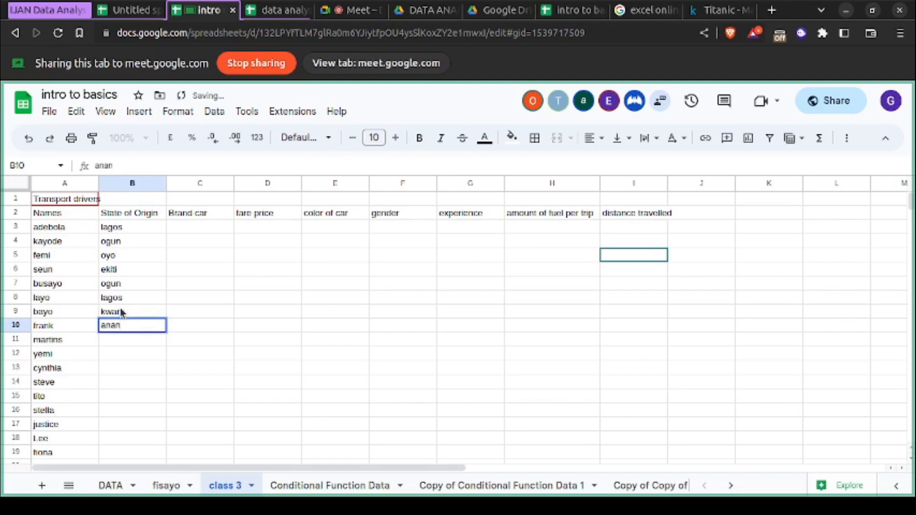
type("mbra")
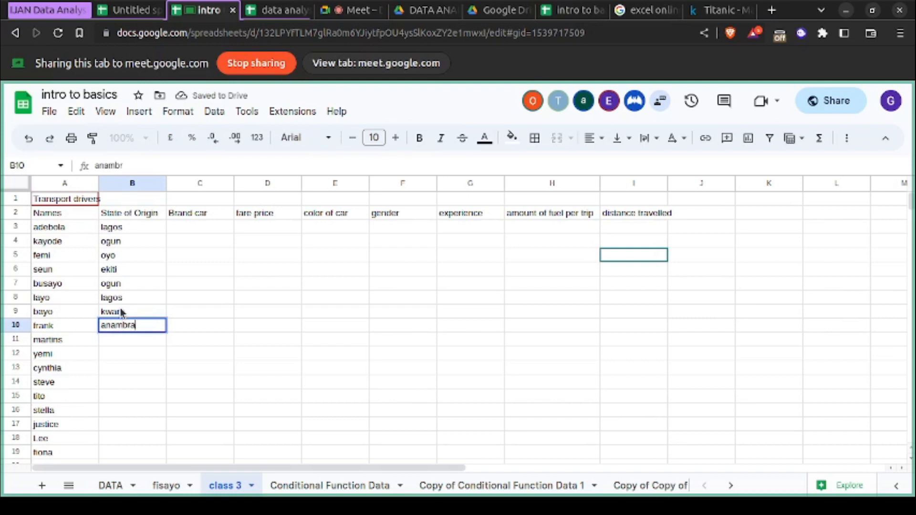
key("Return")
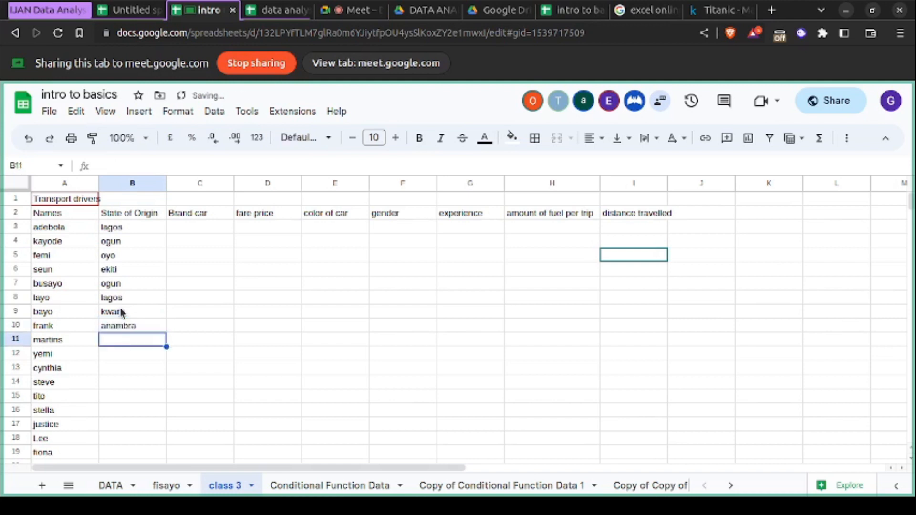
type("benin")
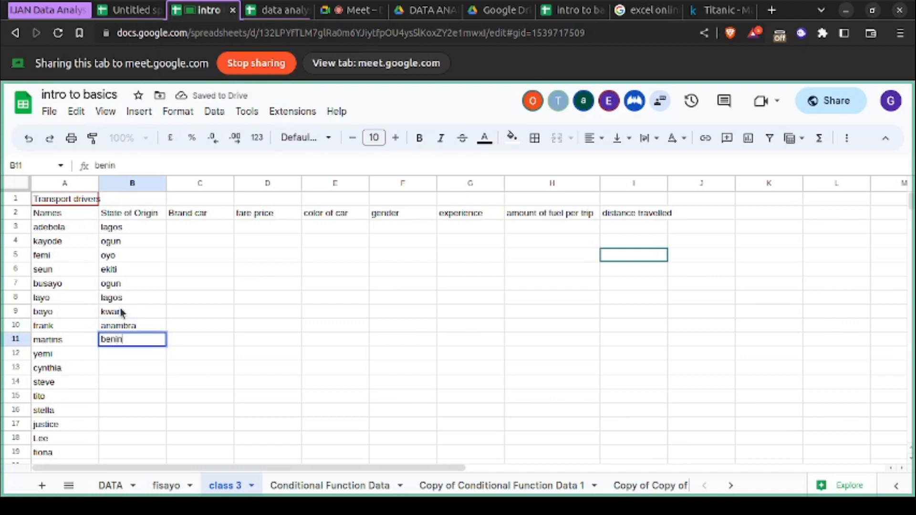
key("Return")
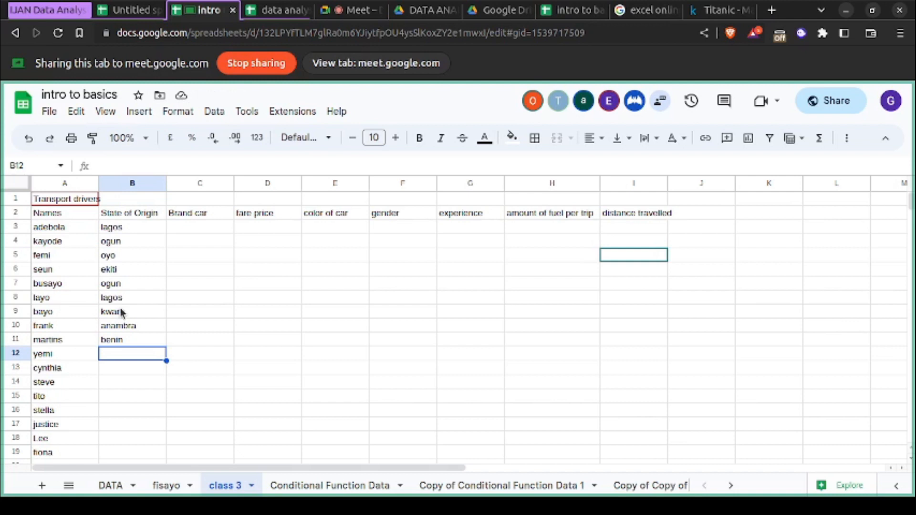
- Add ondo, oyo and anambra to the State of Origin column in cells B12 to B14
type("ondo")
key("Return")
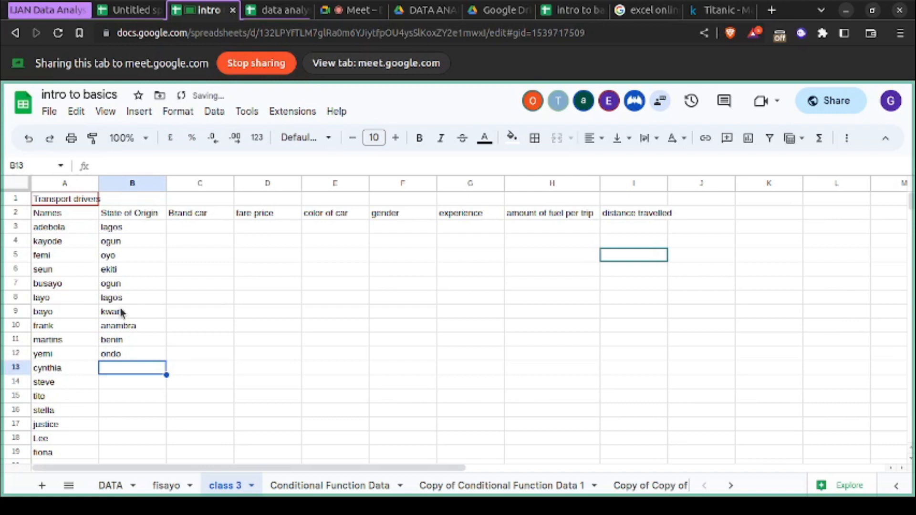
type("oyo")
key("Return")
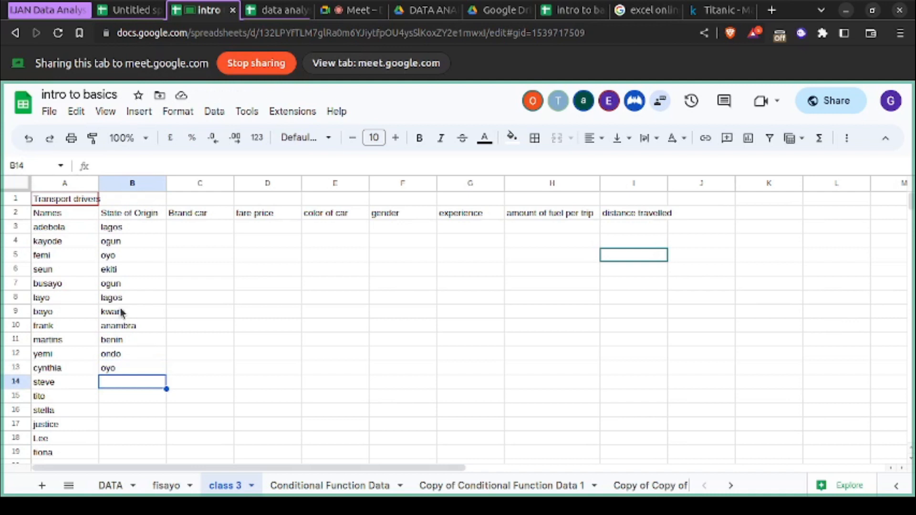
type("an")
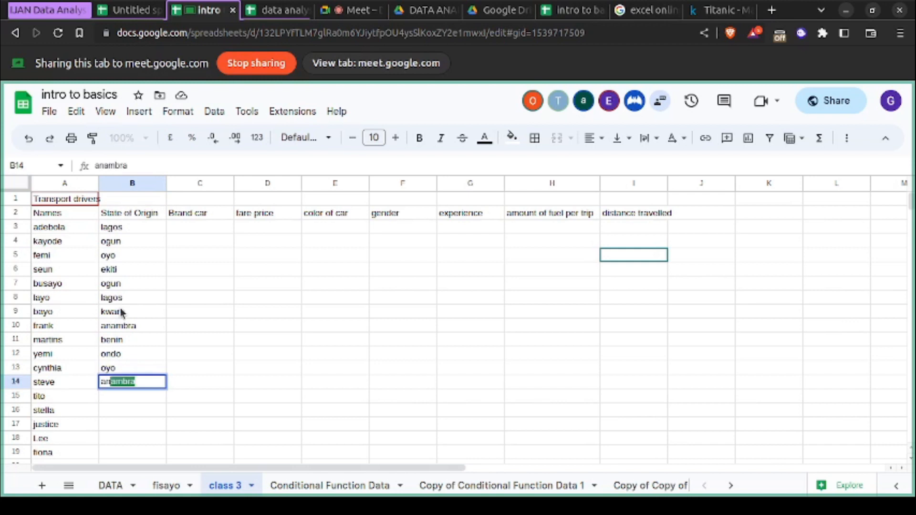
key("Return")
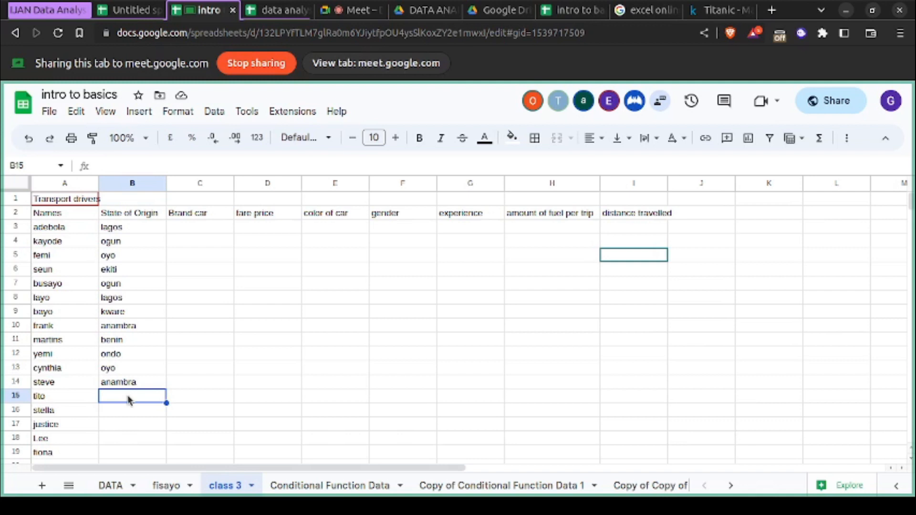
- Enter ogun in cell B15 and jos in cell B16 of the State of Origin column
type("la")
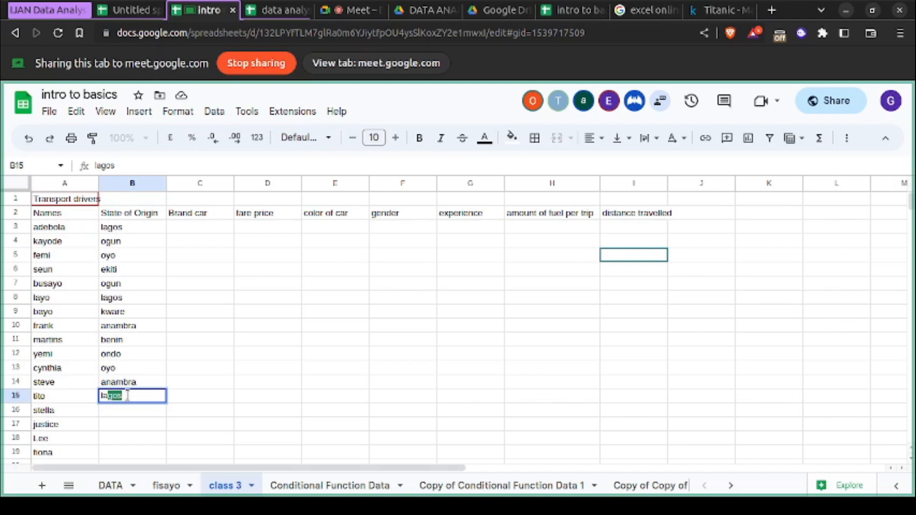
key("BackSpace")
key("BackSpace")
key("BackSpace")
type("o")
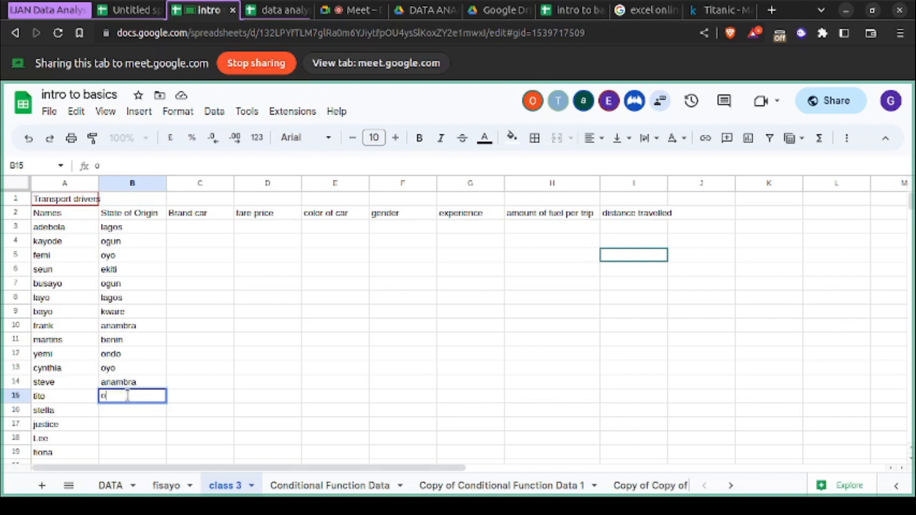
type("g")
key("Return")
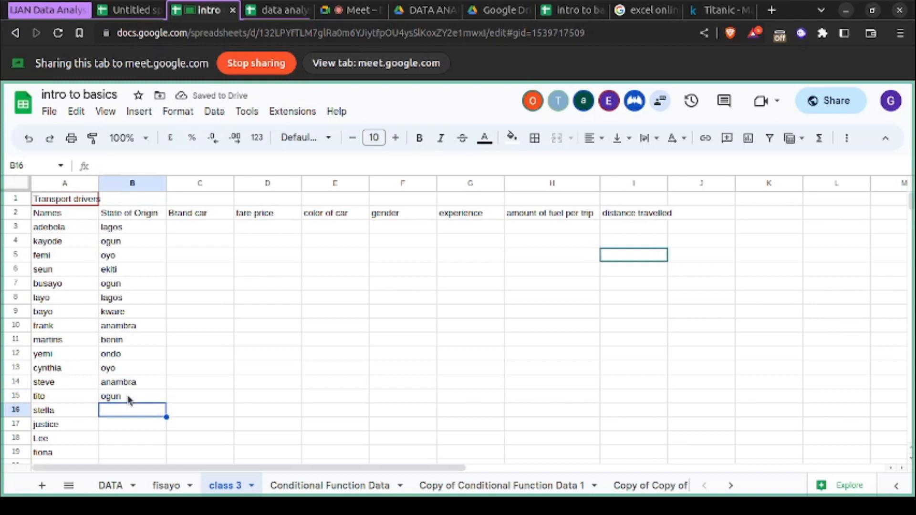
scroll(129, 400, "down", 1)
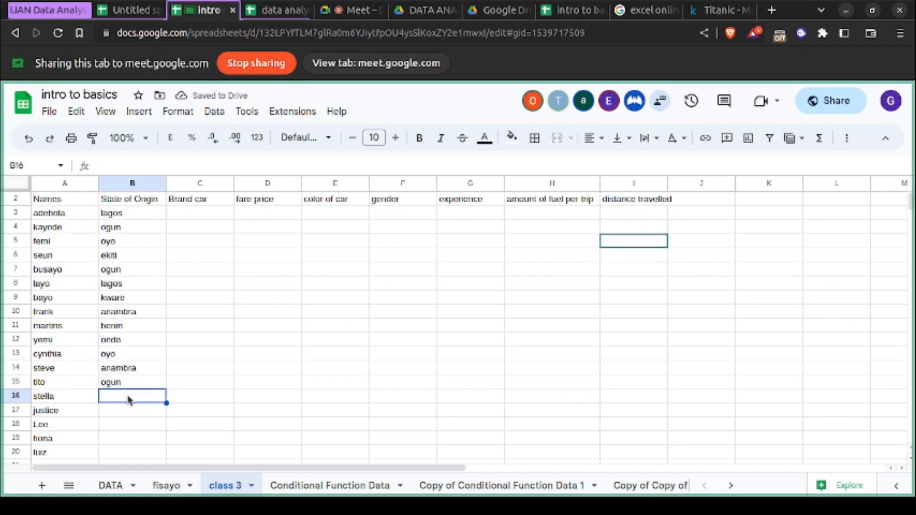
scroll(127, 399, "down", 1)
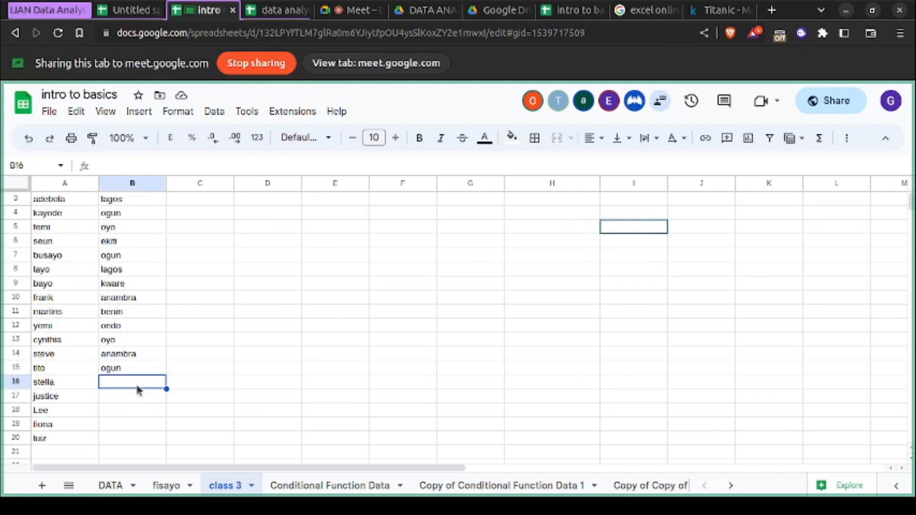
type("jos")
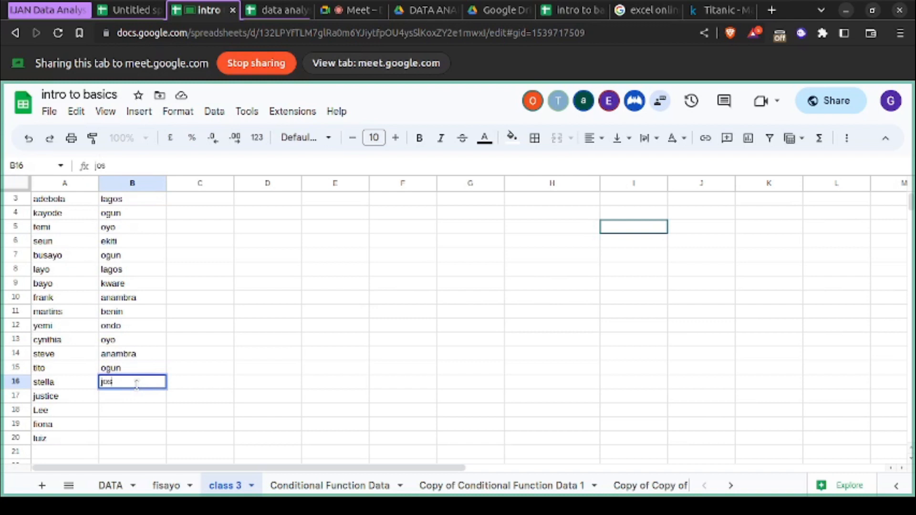
key("Return")
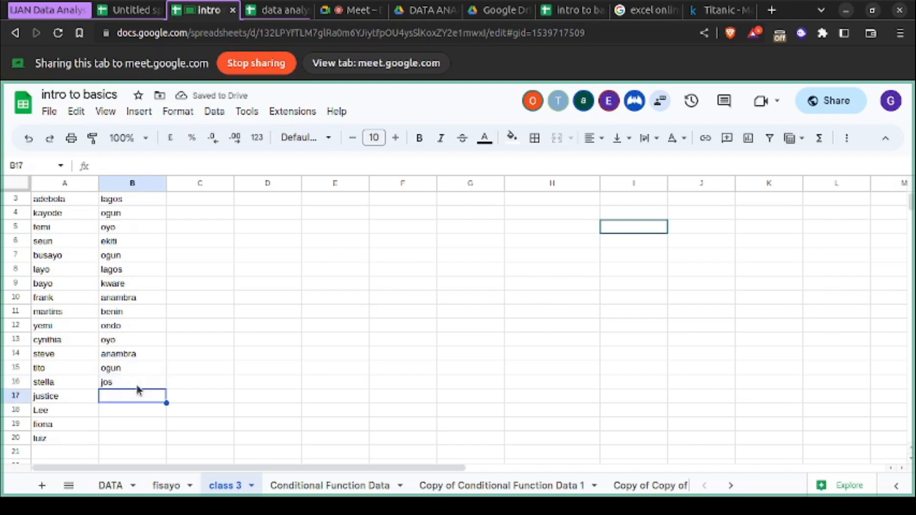
- Enter ebonyi as the state of origin in cell B17
type("enb")
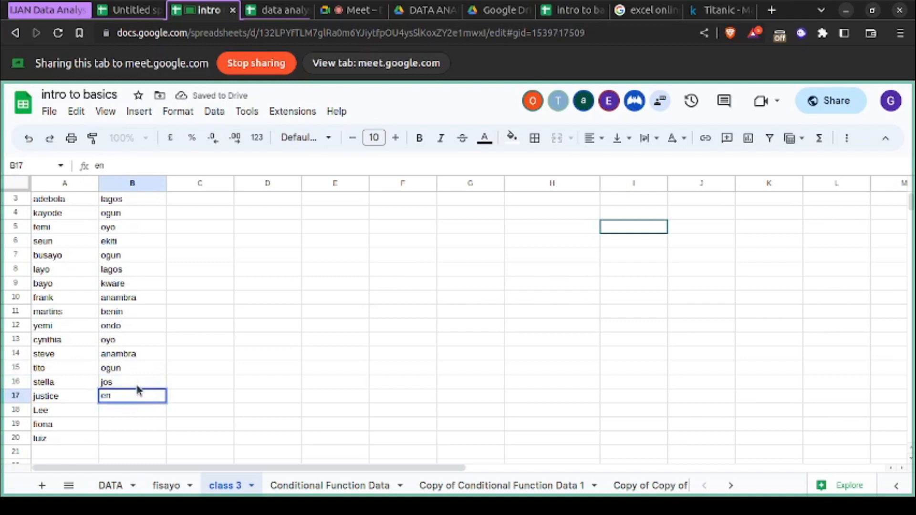
key("BackSpace")
key("BackSpace")
type("bonyi")
key("Return")
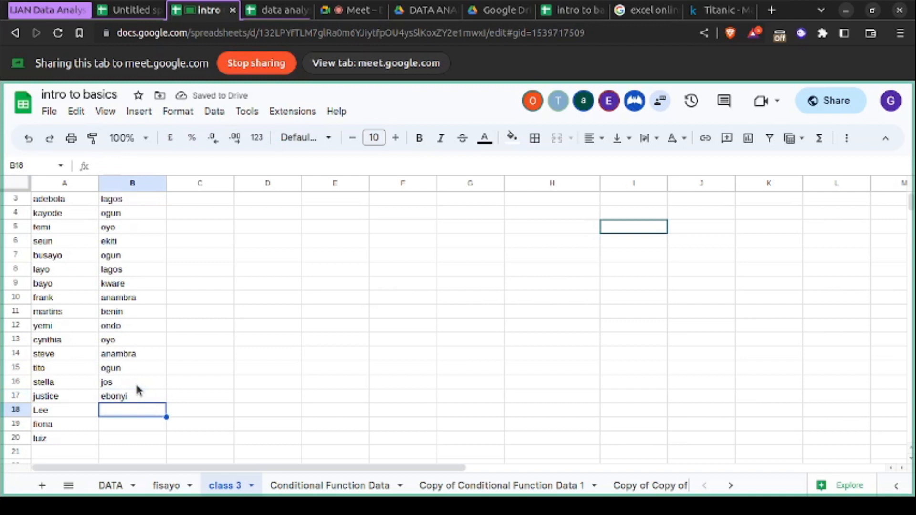
- Enter korea in cell B18 and south africa in cell B19 of the State of Origin column
type("korea")
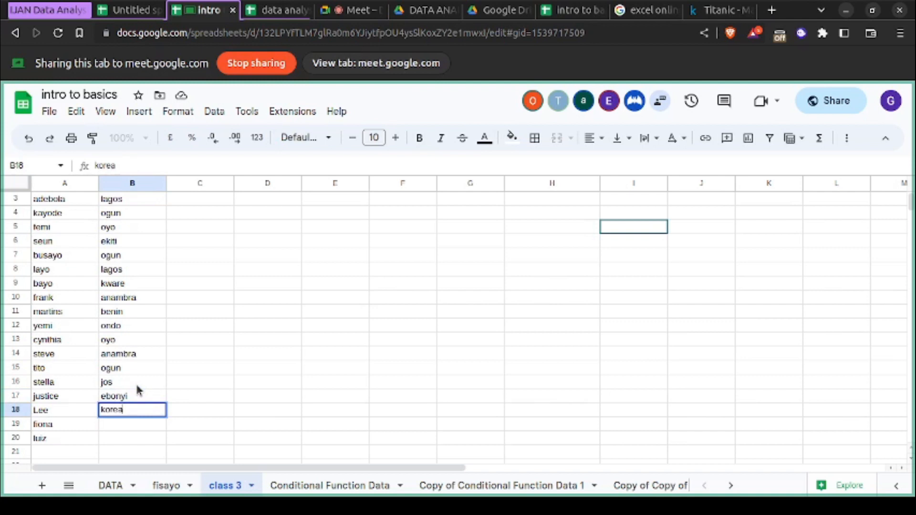
key("Return")
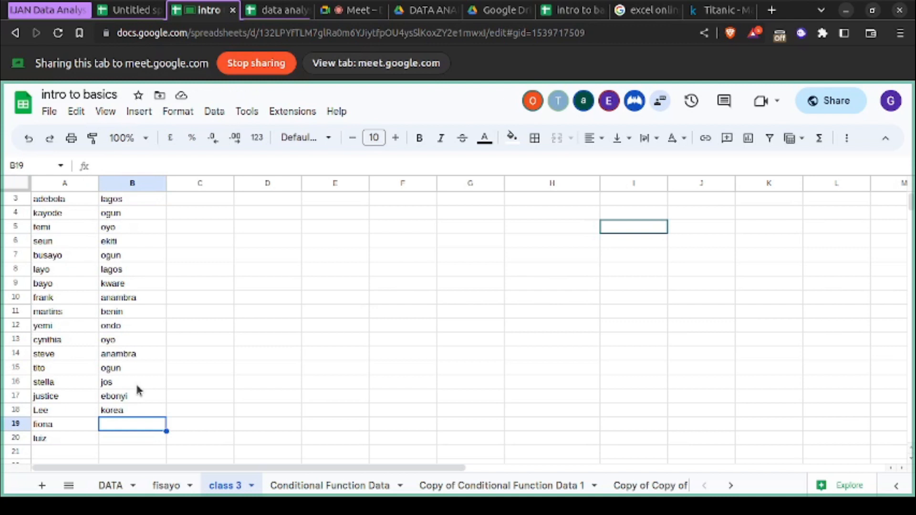
type("s")
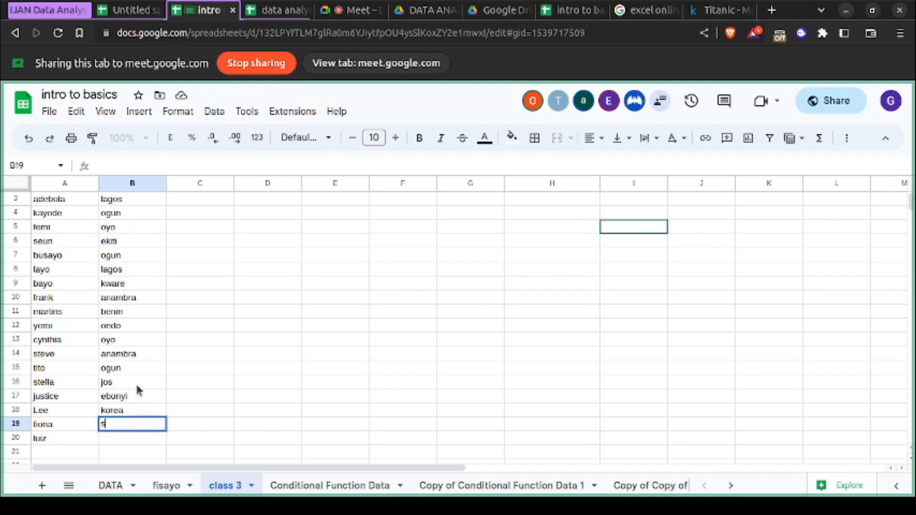
type("outh africa")
key("Return")
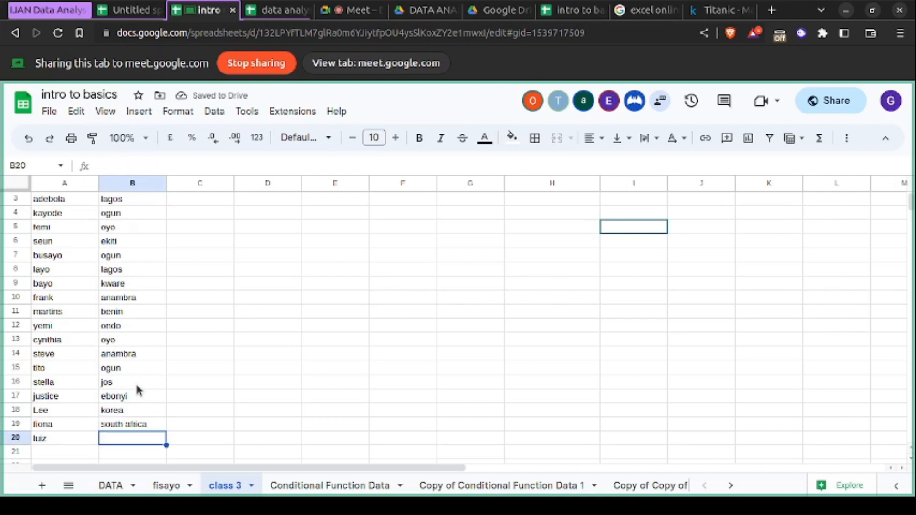
- Replace the state of origin in cell B16 with plaetau
double_click(129, 381)
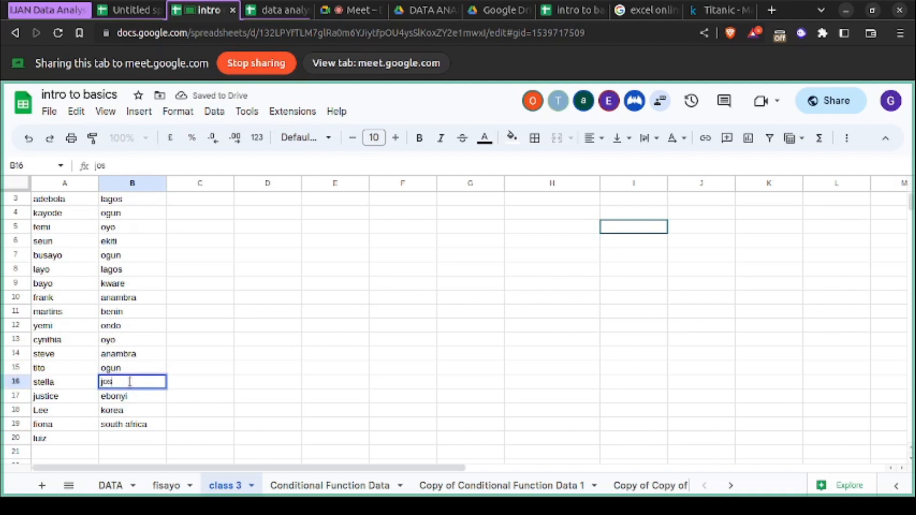
double_click(129, 382)
left_click(130, 381)
key("BackSpace")
key("BackSpace")
key("BackSpace")
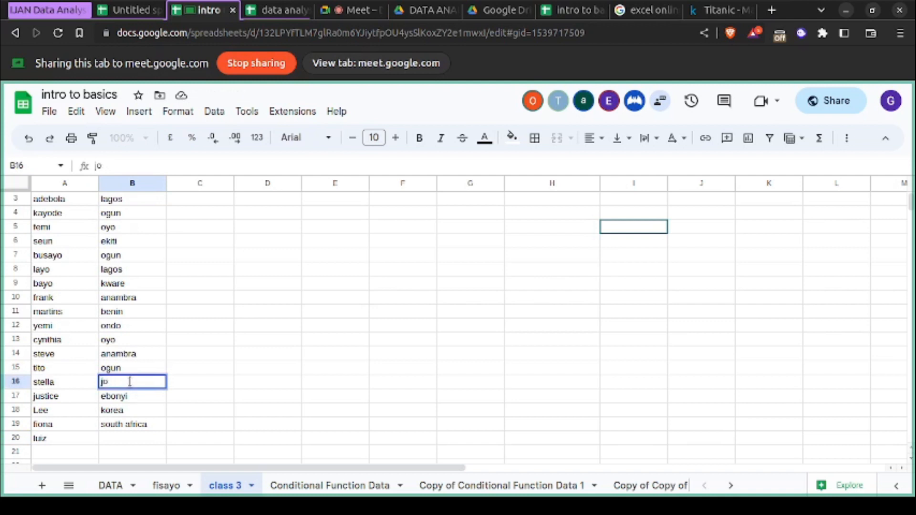
type("plateus")
key("BackSpace")
key("BackSpace")
key("BackSpace")
type("e")
key("BackSpace")
key("BackSpace")
key("BackSpace")
type("ea")
key("BackSpace")
key("BackSpace")
type("ea")
key("BackSpace")
key("BackSpace")
type("au")
key("BackSpace")
type("teau")
key("Left")
key("Left")
key("BackSpace")
type("t")
- Enter benue as the state of origin in cell B20
left_click(142, 441)
type("benue")
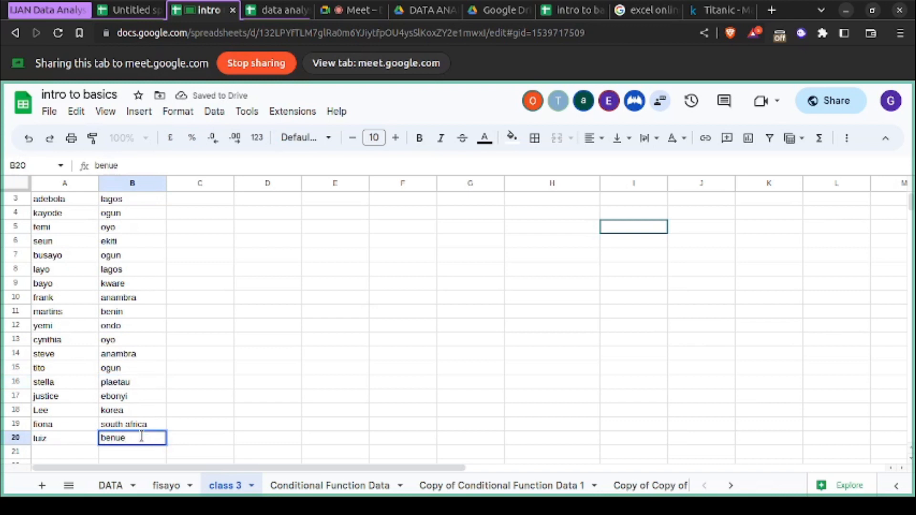
- Start the Brand car column with mazda in cell C3 and toyota in cell C4
scroll(208, 313, "up", 1)
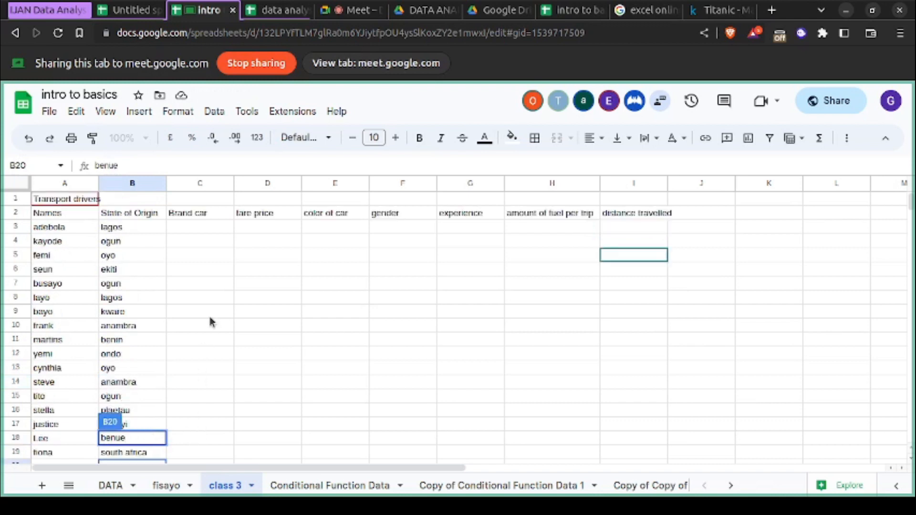
left_click(215, 228)
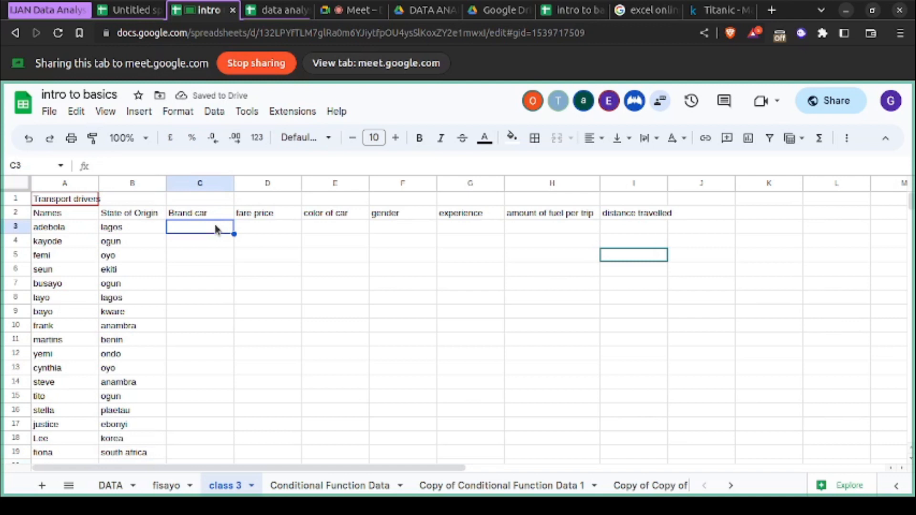
type("mazda")
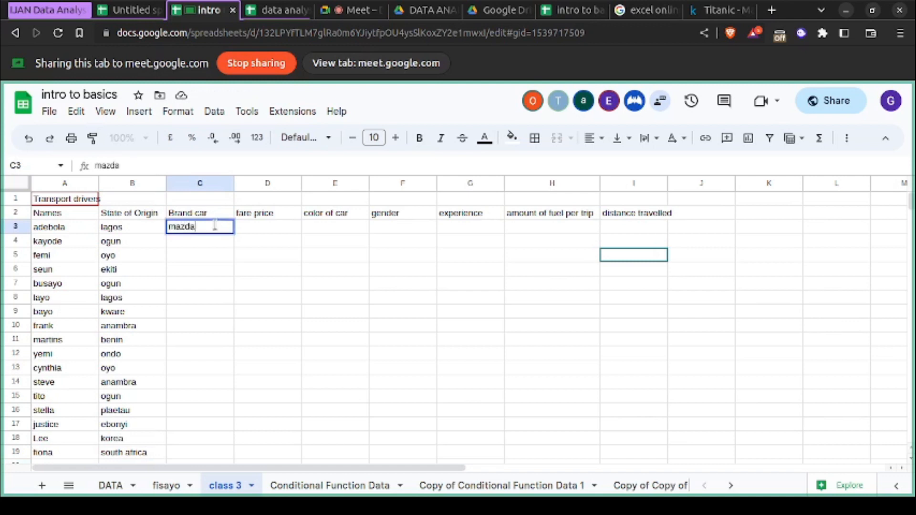
key("Return")
type("toyota")
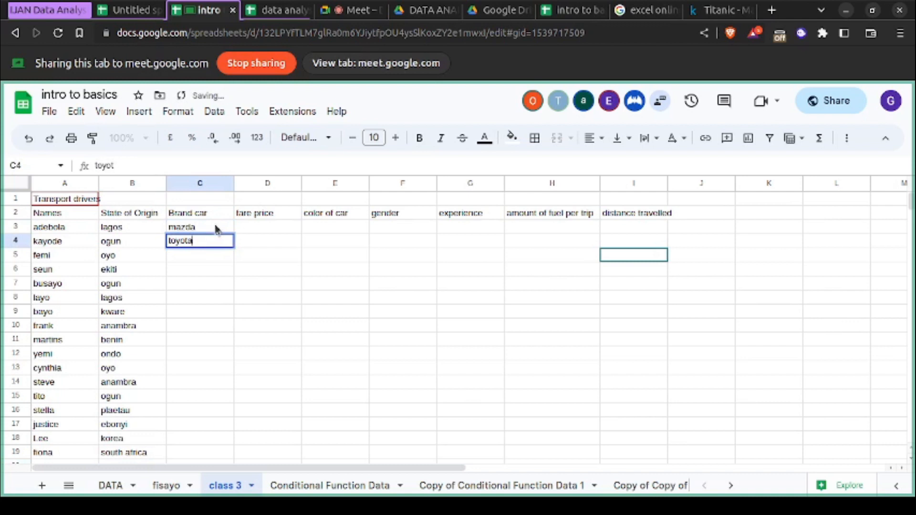
key("Return")
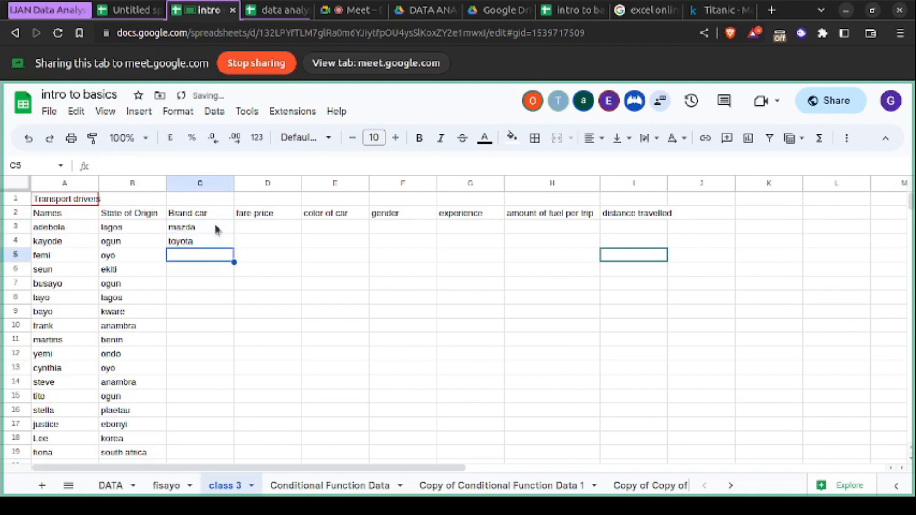
- Replace the car brand in cell C4 with camry
left_click(208, 244)
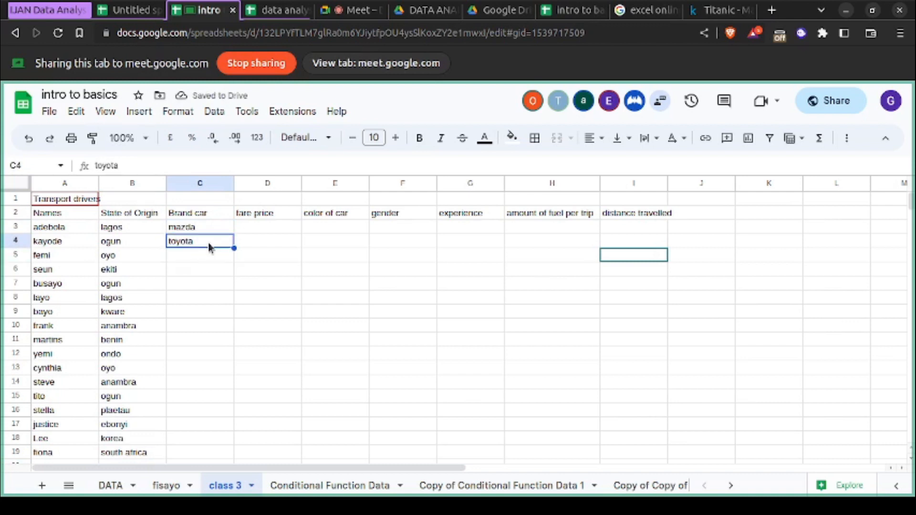
double_click(208, 246)
type("camry")
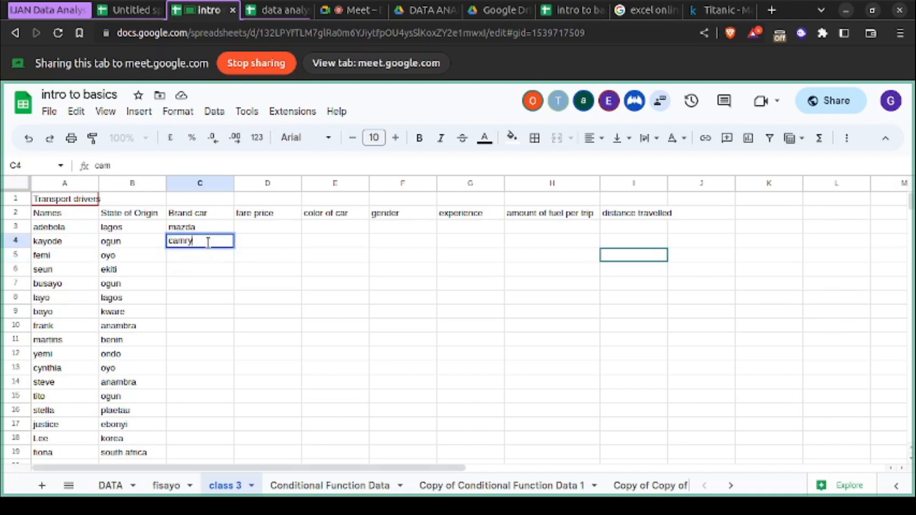
key("Return")
- Enter sienna in cell C5 and corollo in cell C6 of the Brand car column
type("si")
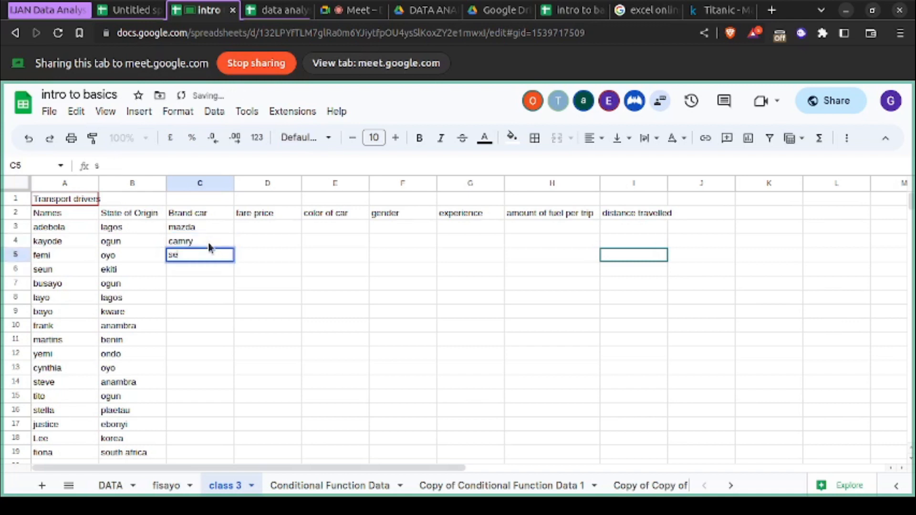
type("enna")
key("Return")
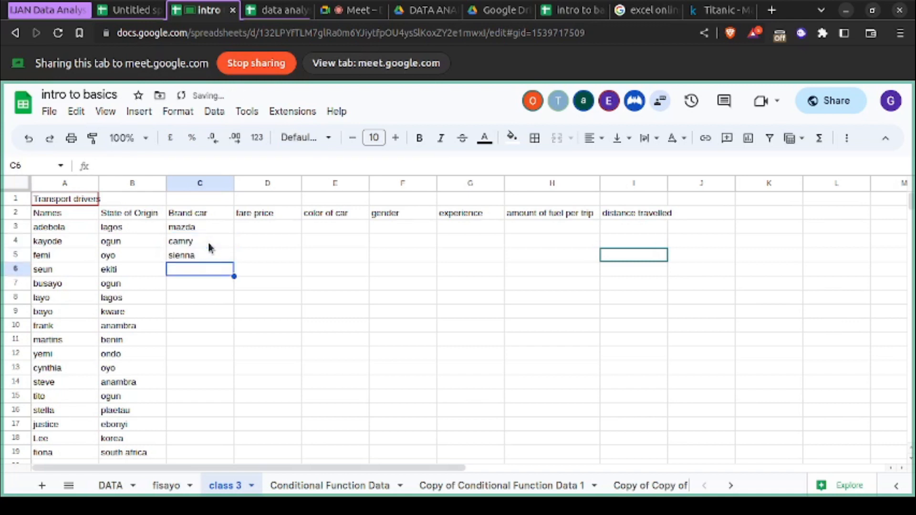
type("rollo")
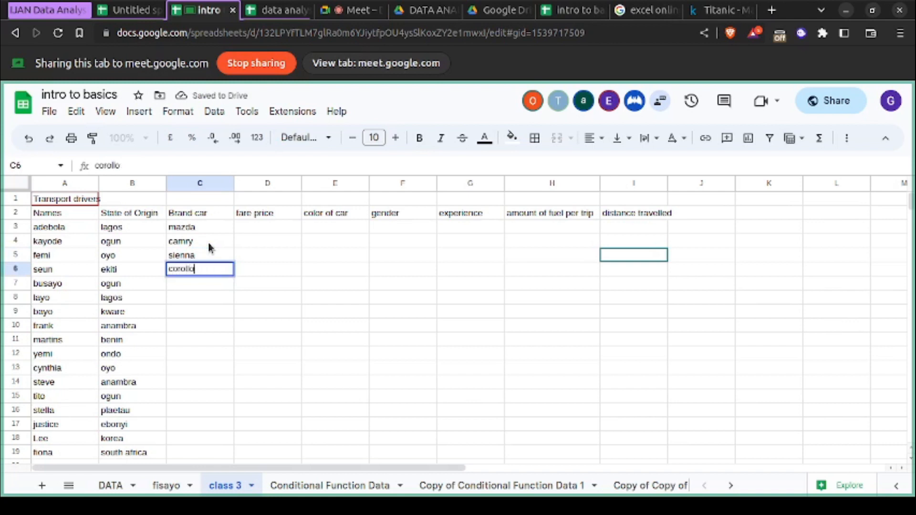
key("Return")
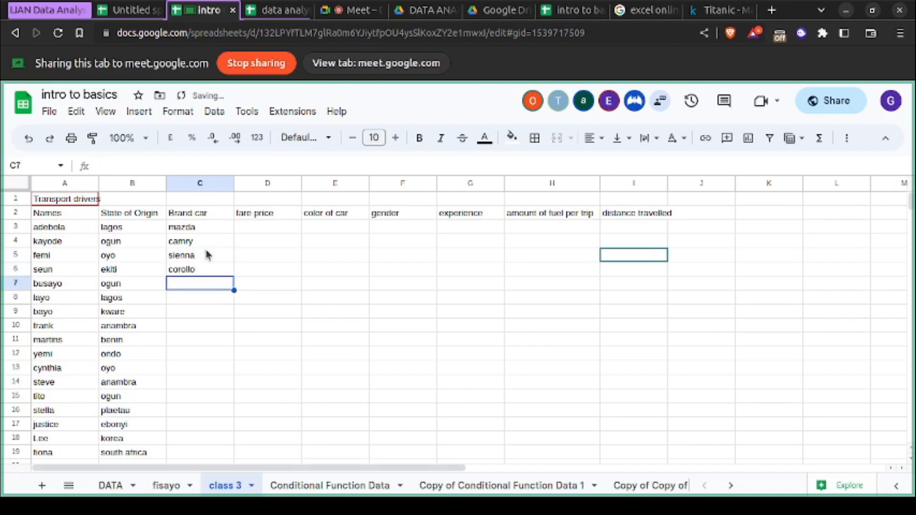
- Correct the spelling of the car brand in cell C6 to corolla
left_click(202, 268)
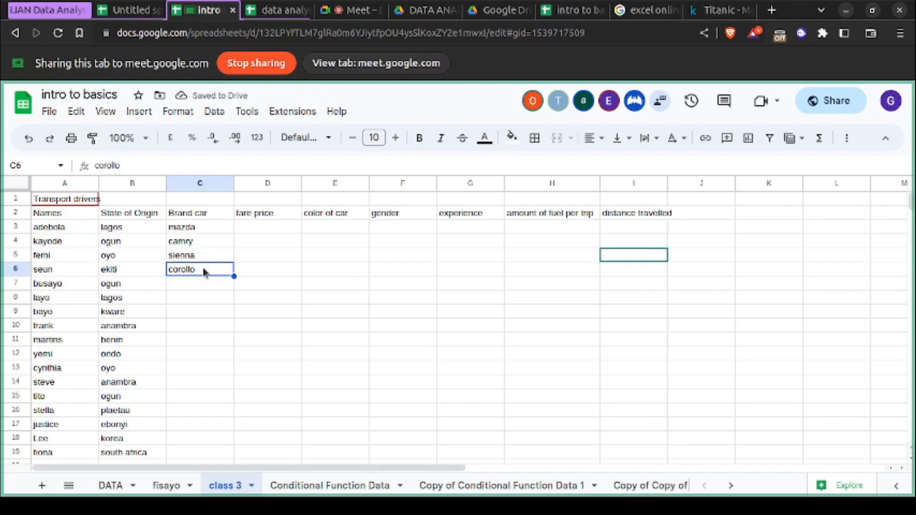
double_click(203, 271)
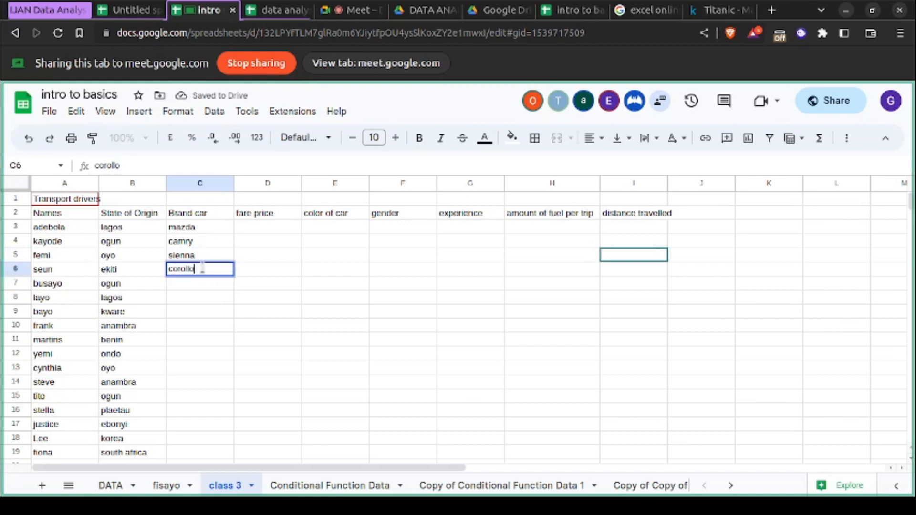
key("BackSpace")
type("a")
key("Left")
key("BackSpace")
type("l")
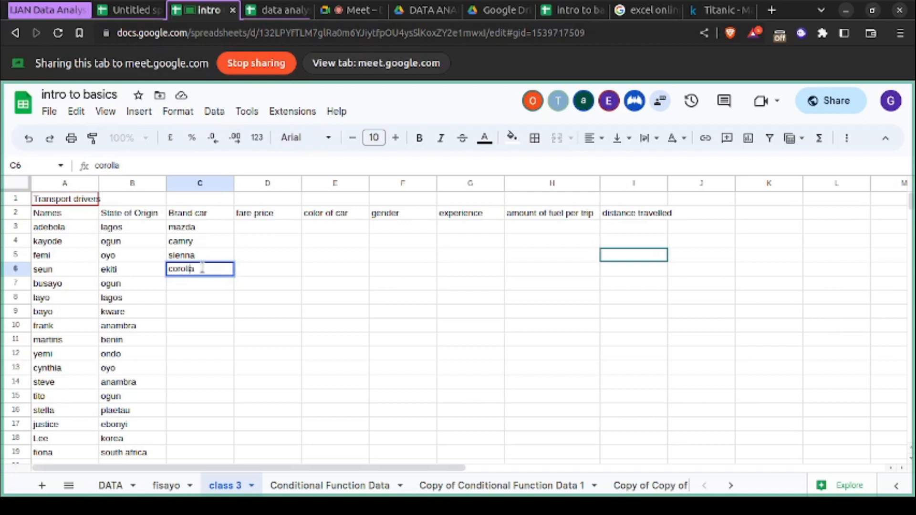
key("Right")
key("Return")
- Enter matrix as the car brand in cell C7
type("matrik")
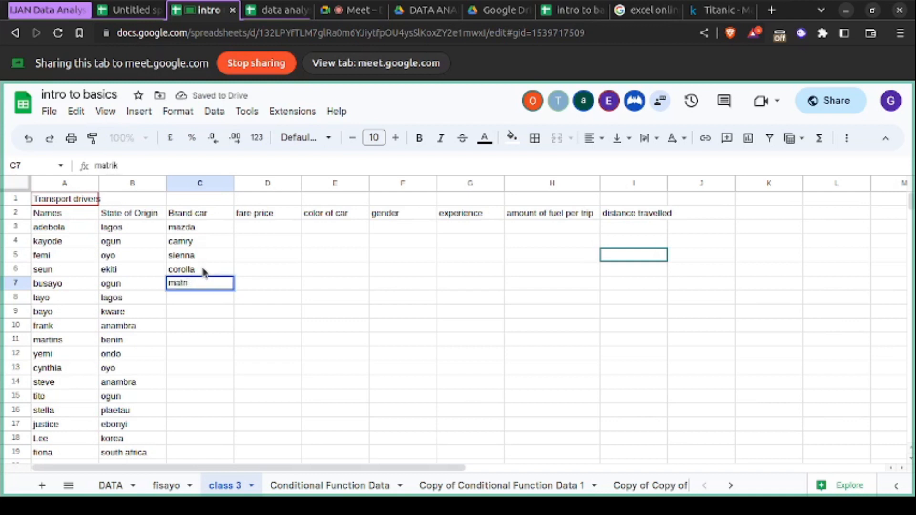
key("BackSpace")
type("x")
key("Return")
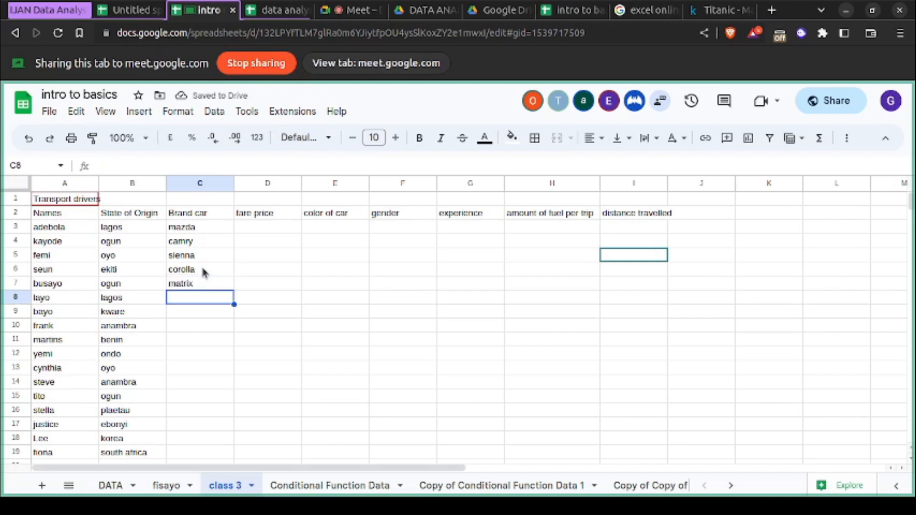
- Add mazda, lexus and benz to the Brand car column in cells C8 to C10
type("mazda")
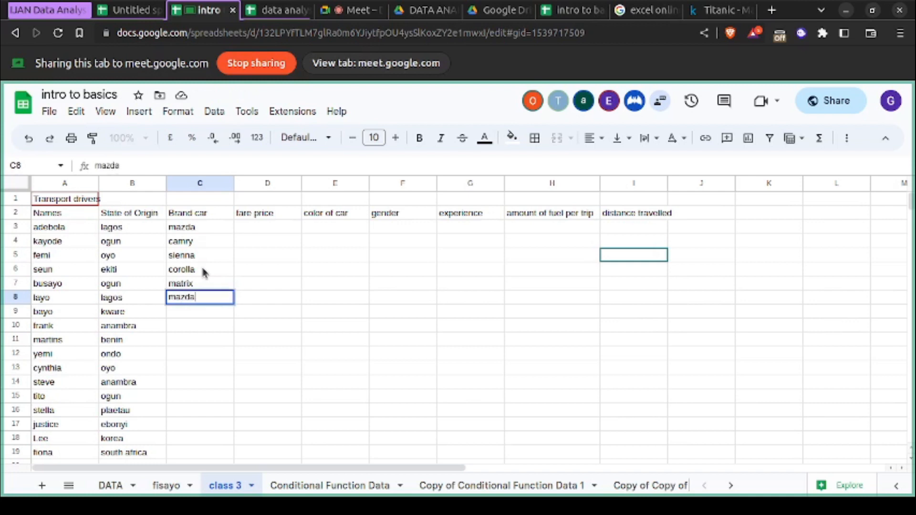
key("Return")
type("lexus")
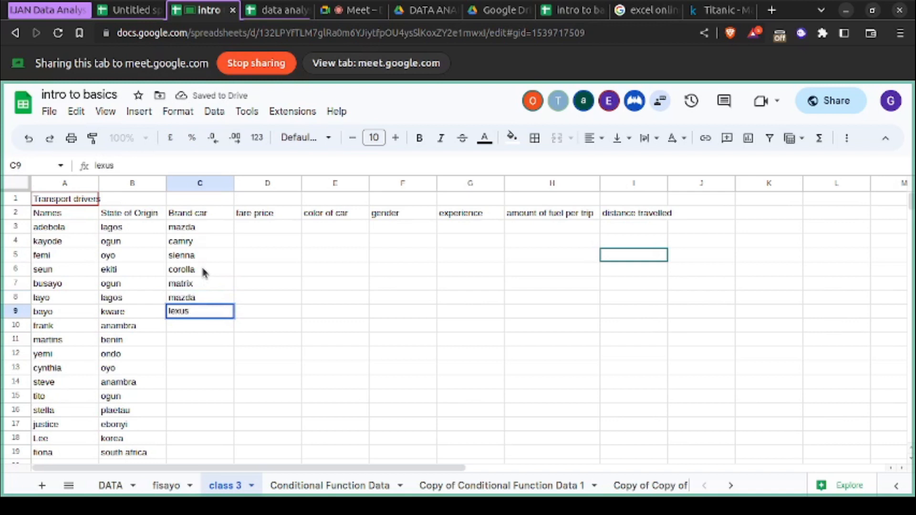
key("Return")
type("benz")
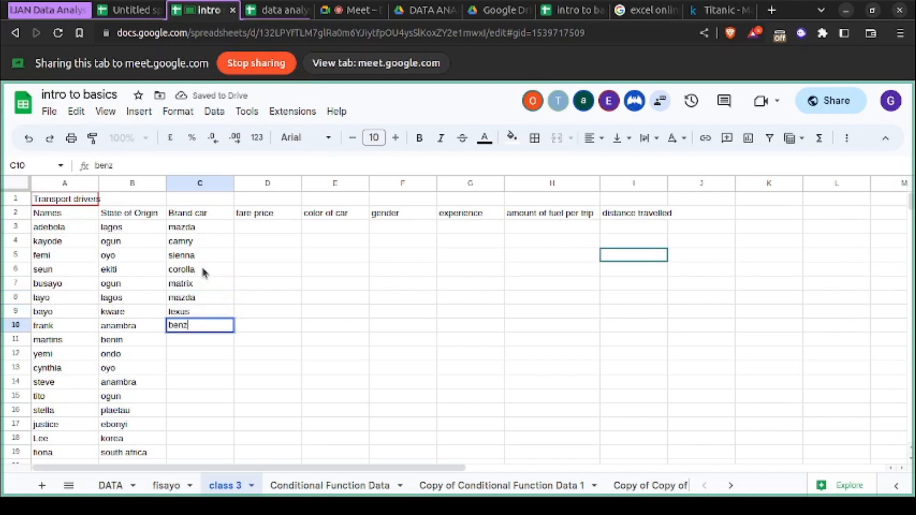
key("Return")
- Enter hyundai in cell C11 and benz in cell C12 of the Brand car column
type("hyundai")
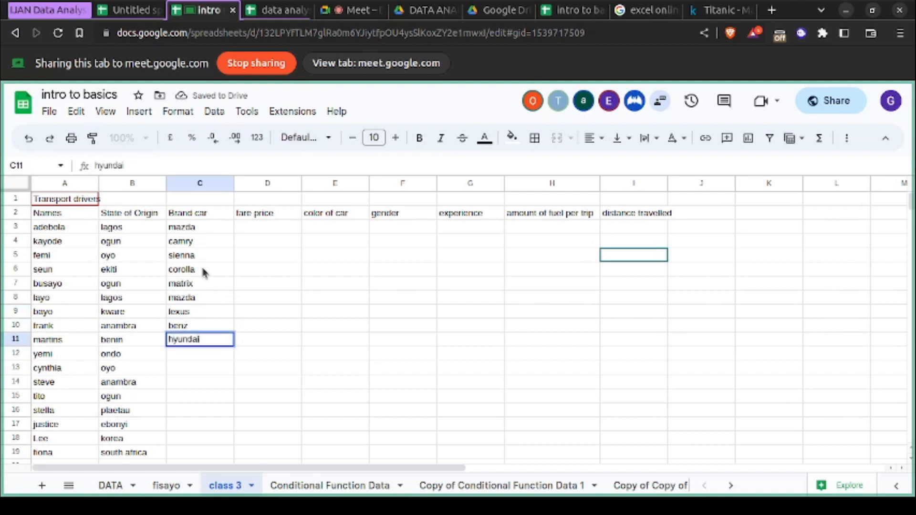
key("Return")
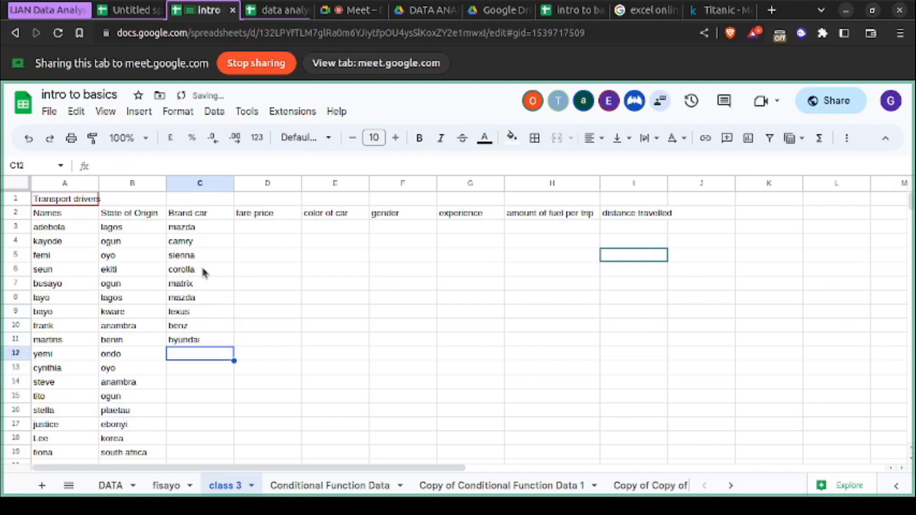
type("benz")
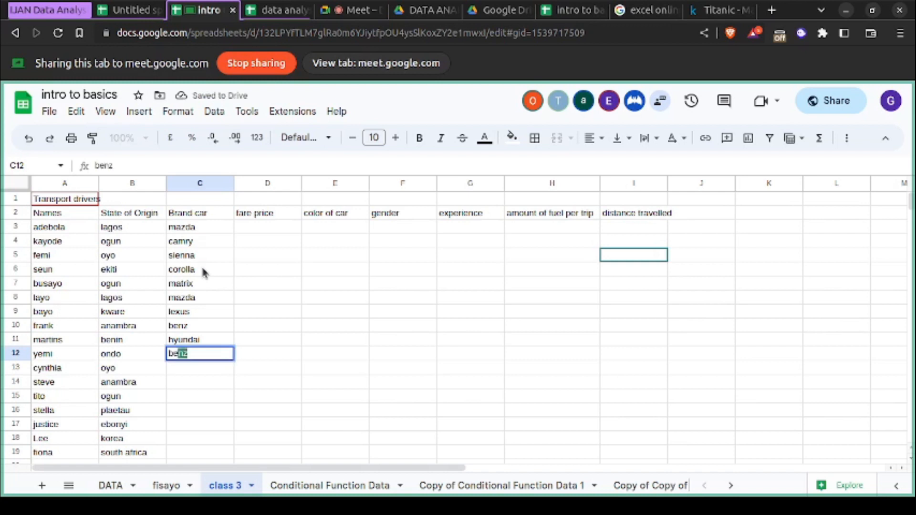
key("Return")
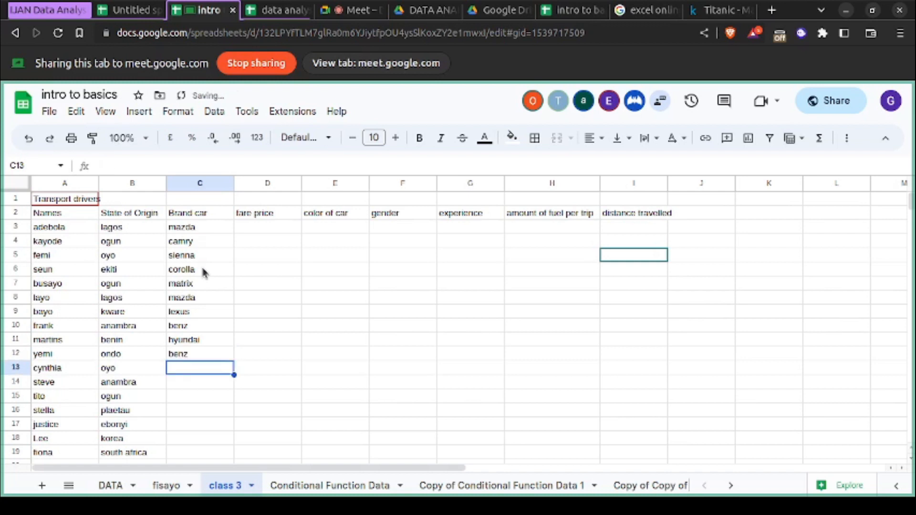
- Enter bmw as the car brand in cell C13
type("b")
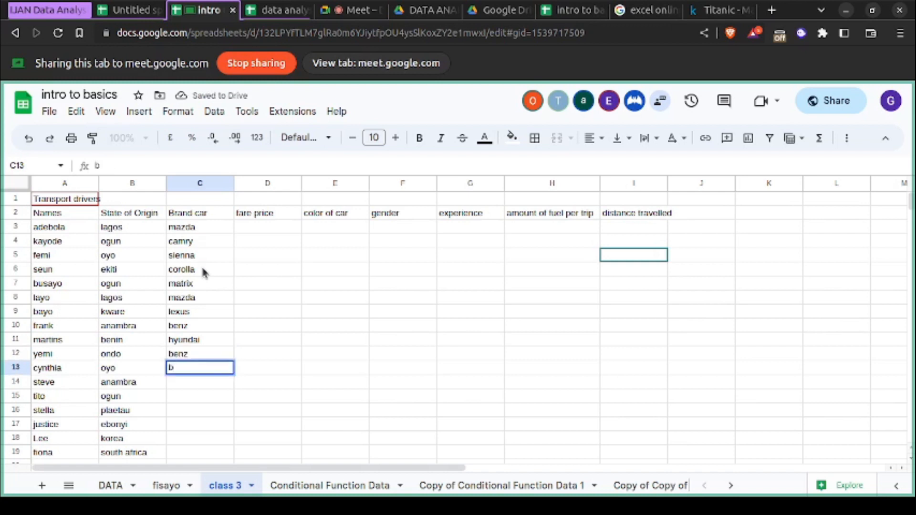
type("mw")
key("Return")
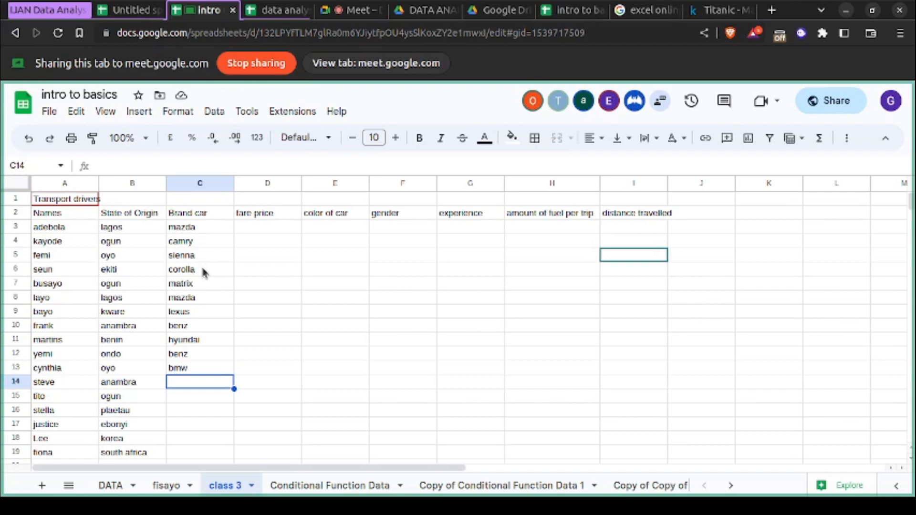
- Enter g wagon, with a space after the g, as the car brand in cell C14
type("gw")
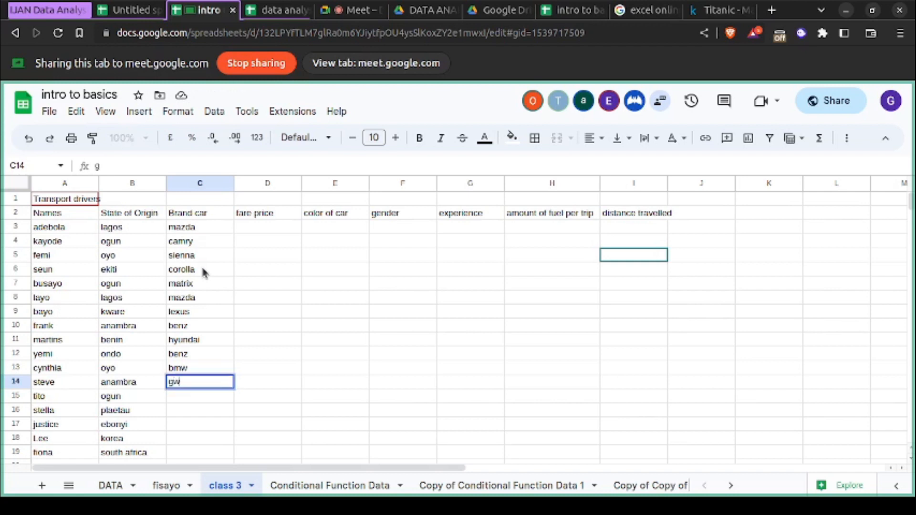
type("agon")
key("Left")
key("Left")
key("Right")
key("Right")
key("Return")
key("Left")
key("Left")
key("Left")
key("Left")
key("Left")
key("Return")
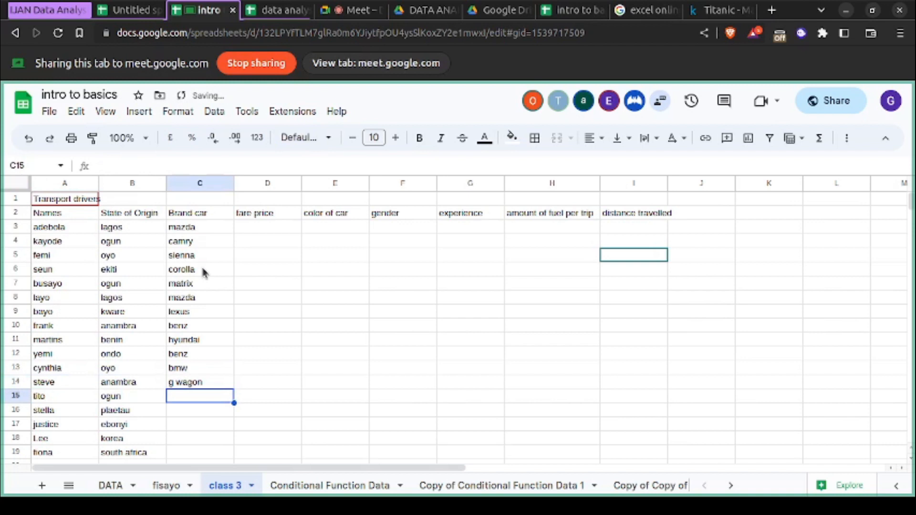
- Add innoson and nissan to the Brand car column in cells C15 and C16
type("inno")
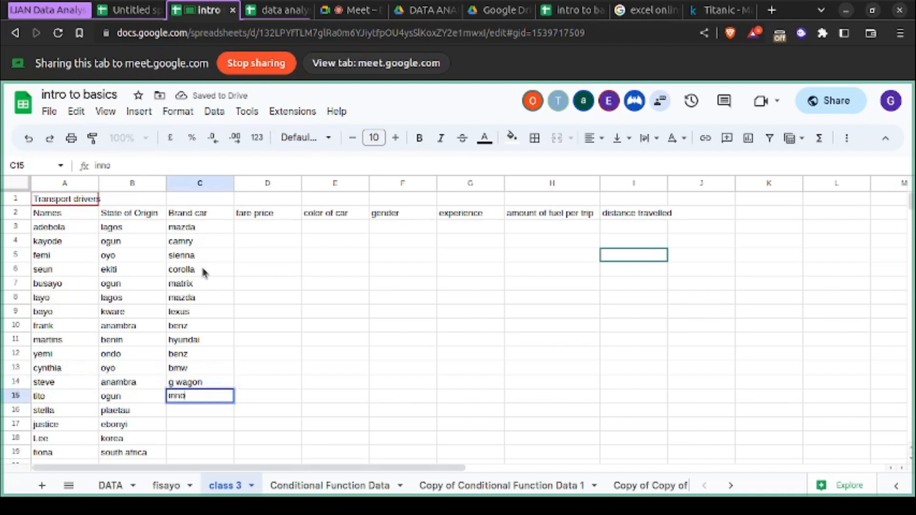
type("son")
key("Return")
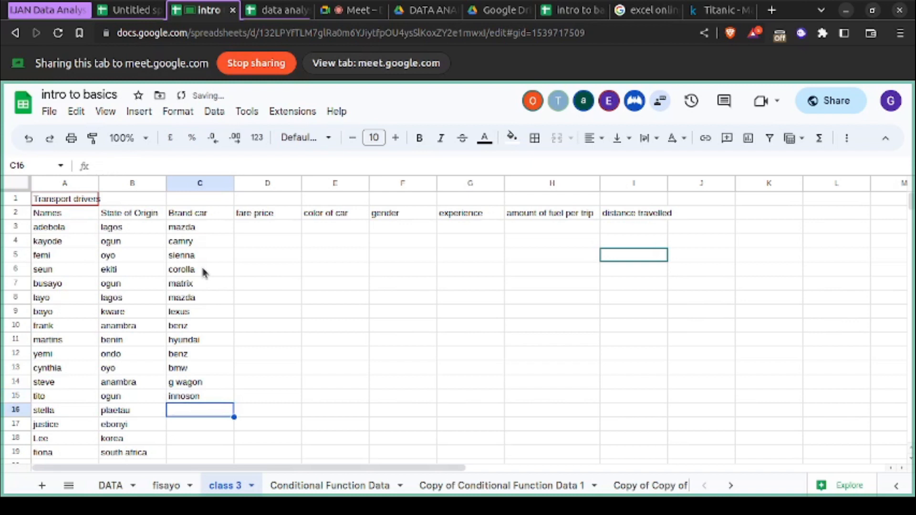
type("nissan")
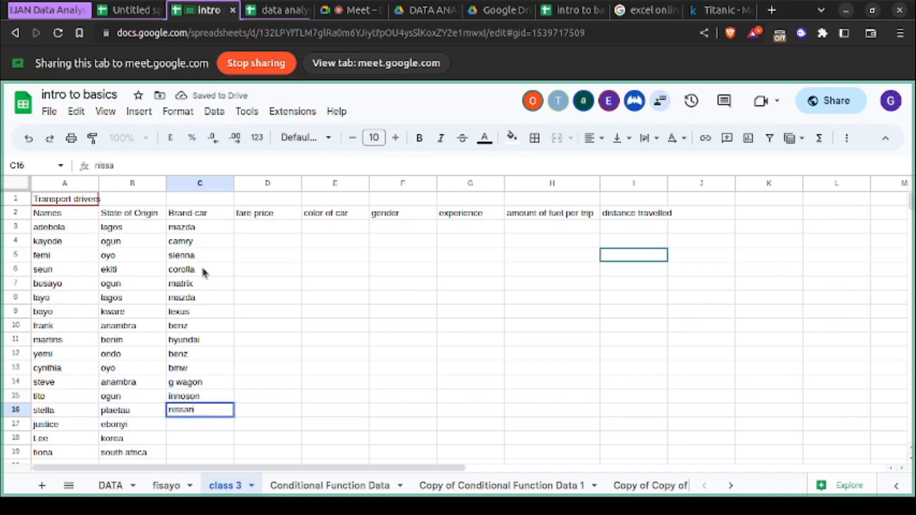
key("Return")
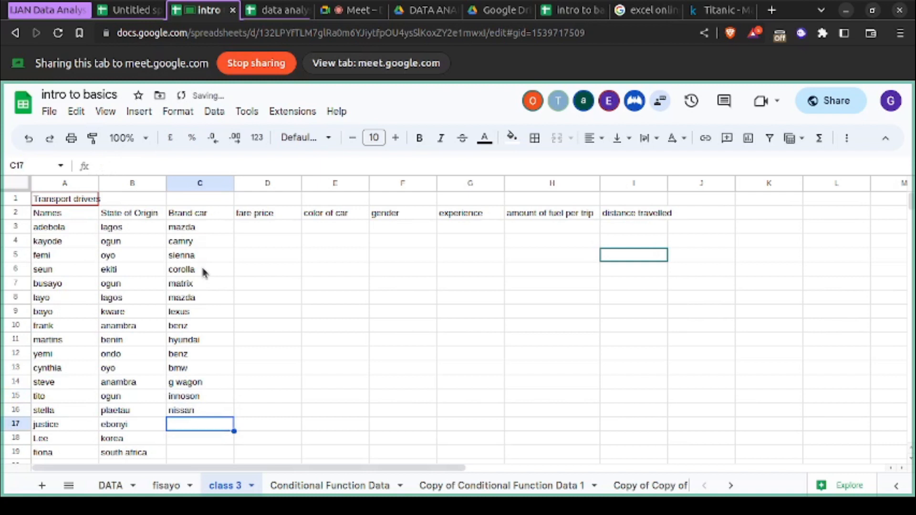
- Enter landrover in cell C17 and mistubish in cell C18 of the Brand car column
scroll(195, 353, "down", 2)
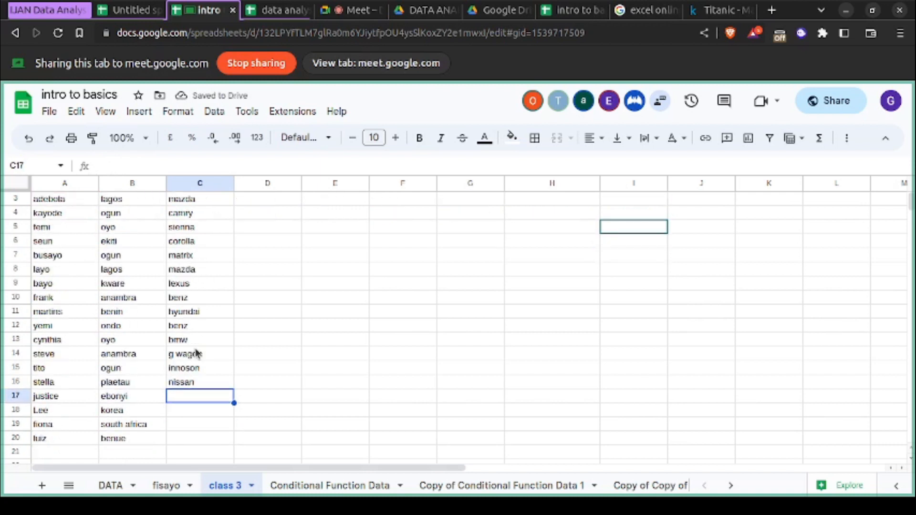
type("landrover")
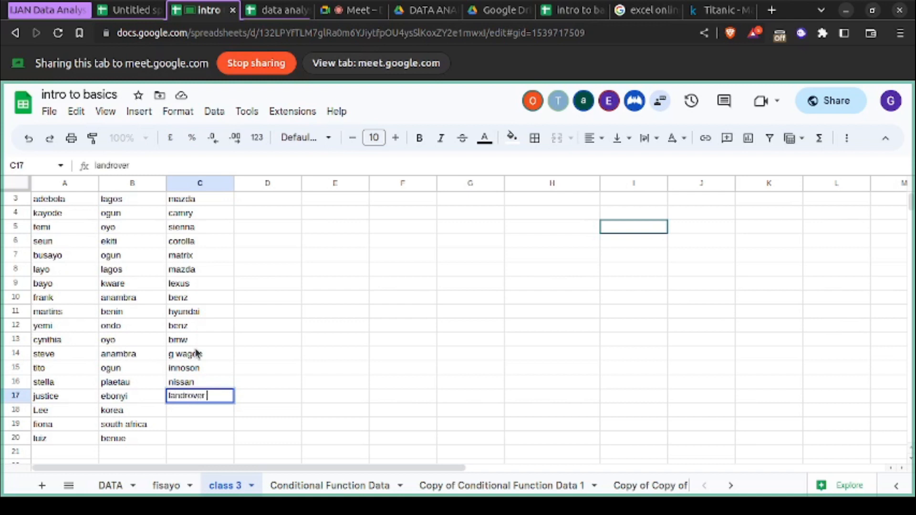
key("Return")
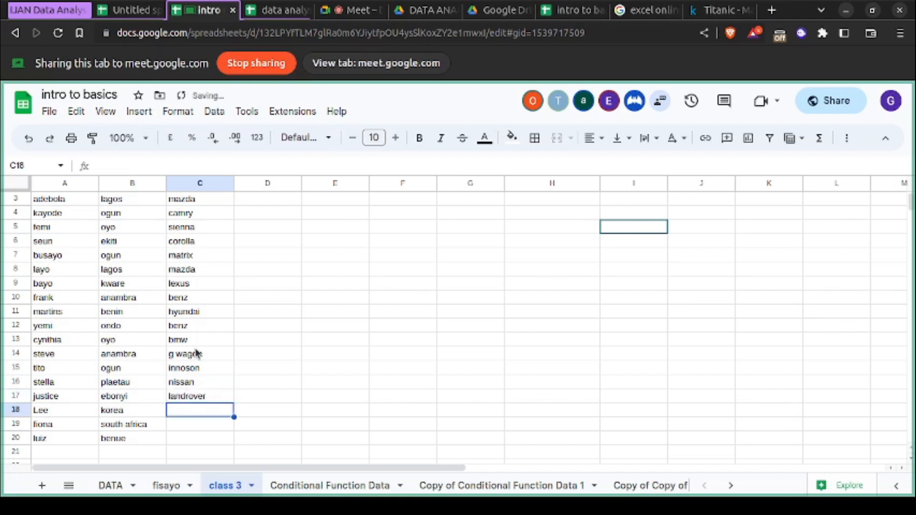
type("mist")
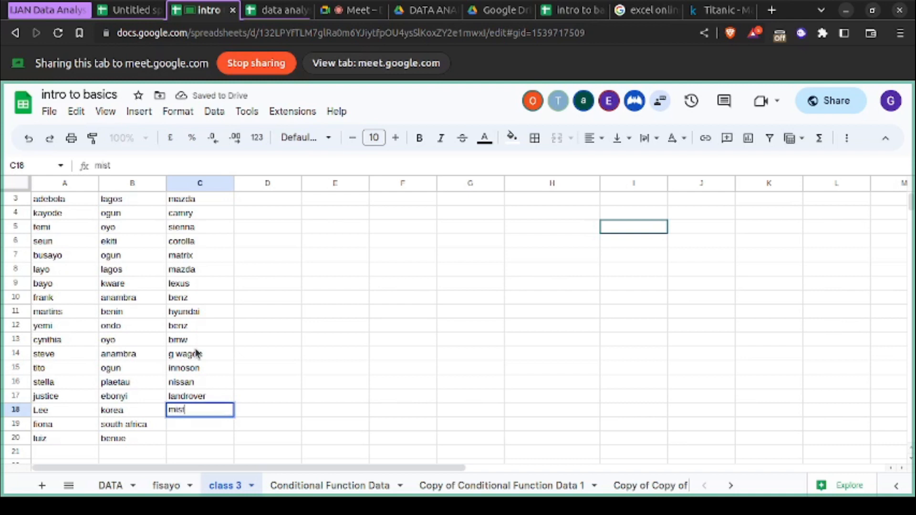
type("ubish")
key("Return")
- Enter porshe as the car brand in cell C19 and remove the stray backslash after it
type("porshe")
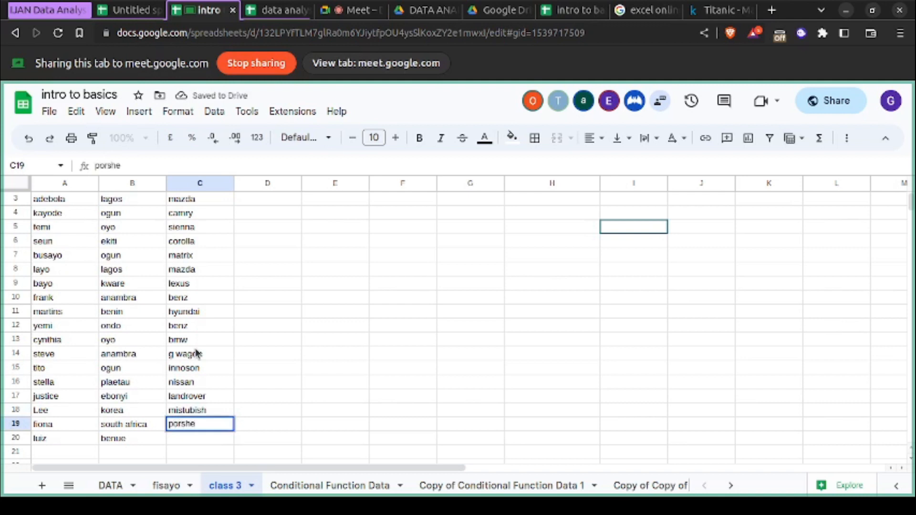
scroll(198, 353, "up", 1)
scroll(198, 353, "down", 2)
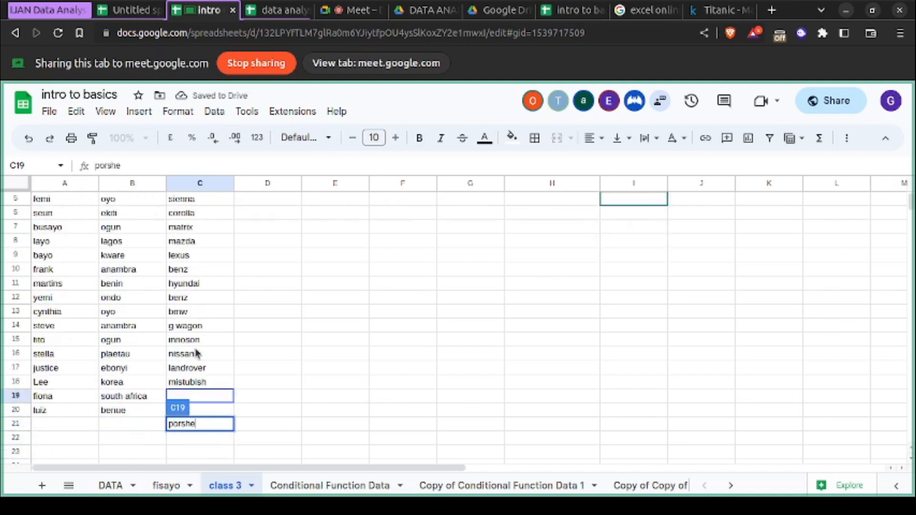
key("Return")
double_click(205, 395)
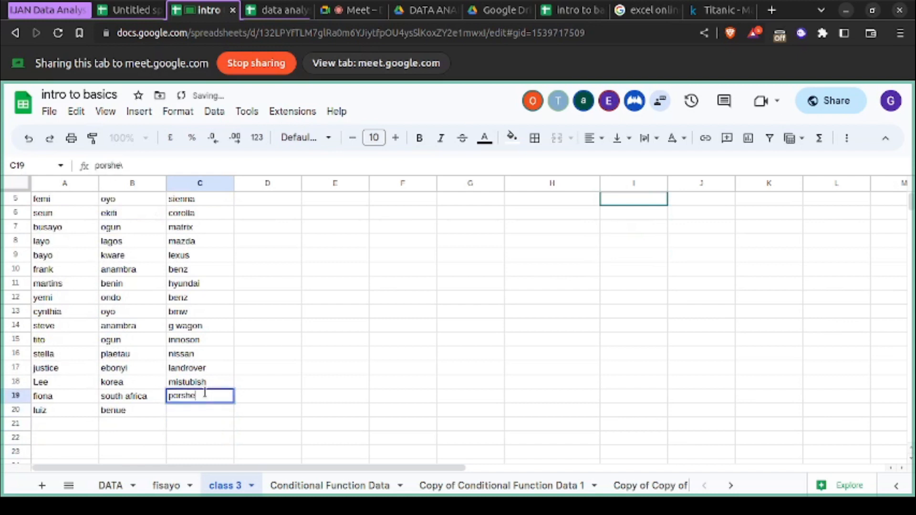
- Complete the Brand car column by entering benz in cell C20
left_click(208, 410)
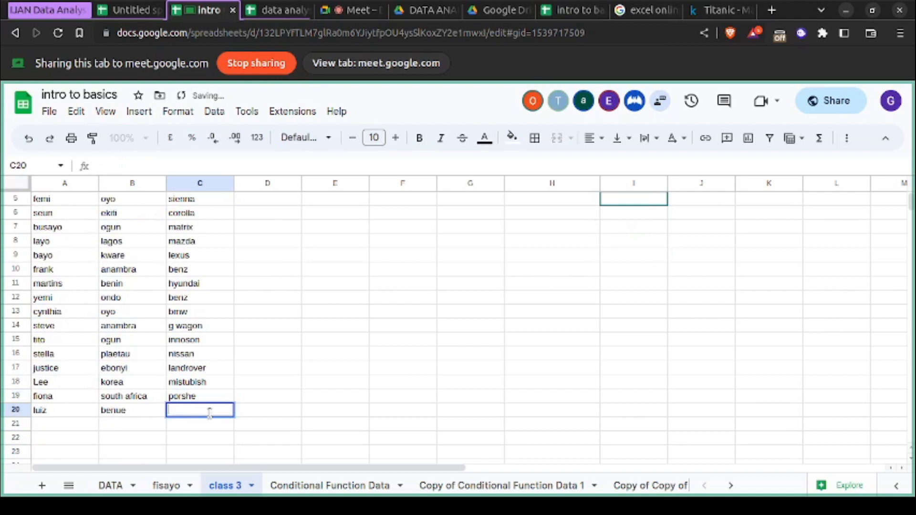
type("m")
key("BackSpace")
type("benz")
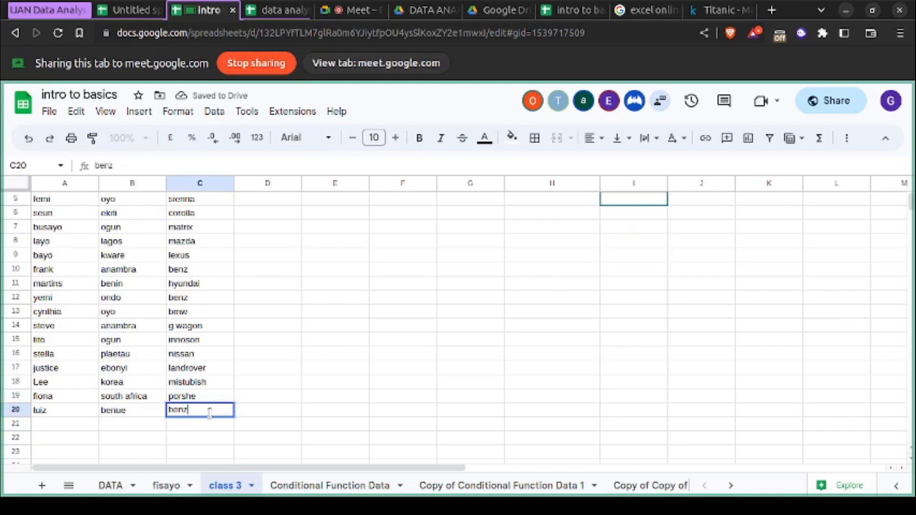
left_click(279, 379)
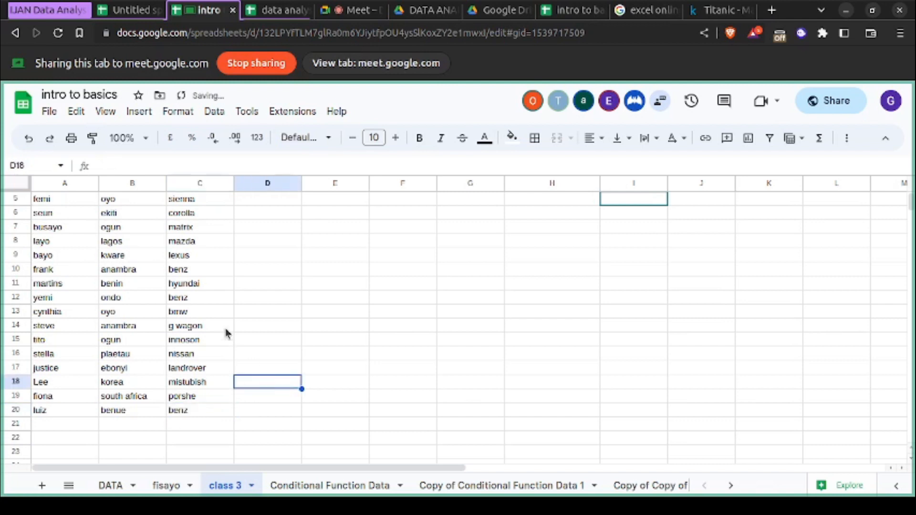
scroll(225, 328, "up", 2)
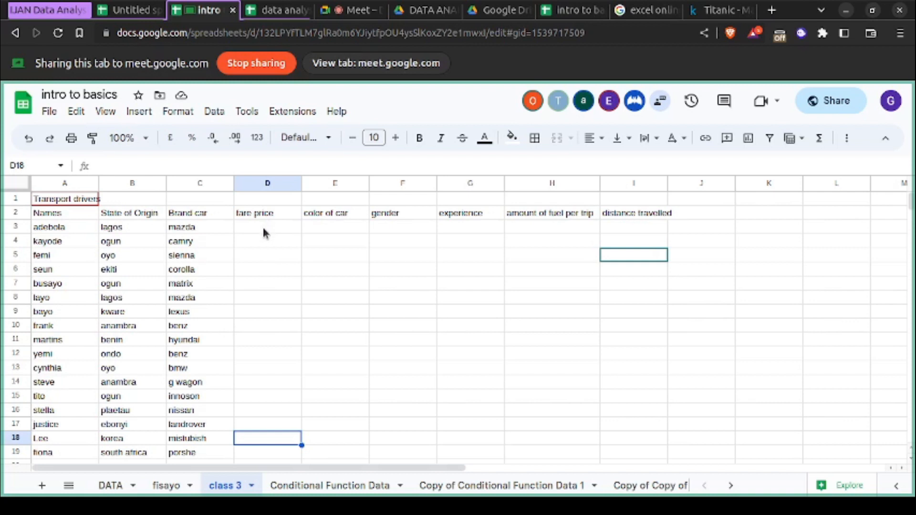
left_click(336, 185)
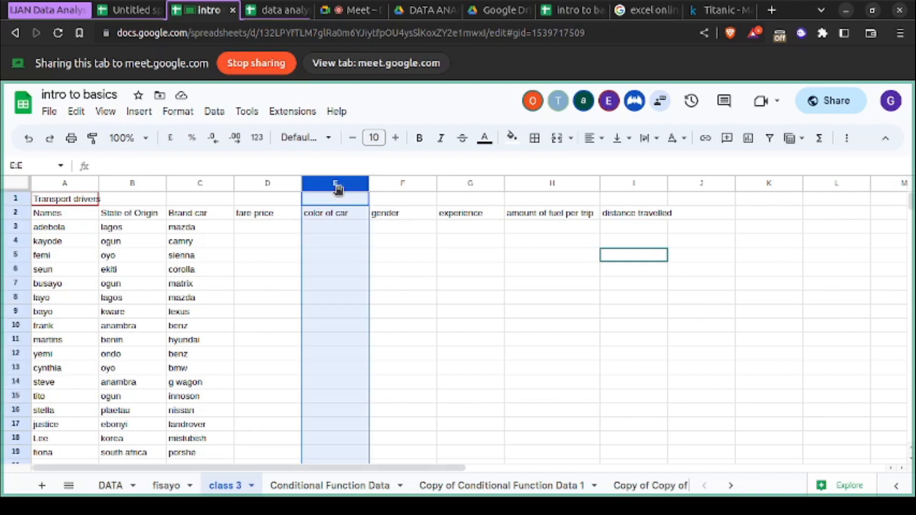
right_click(338, 190)
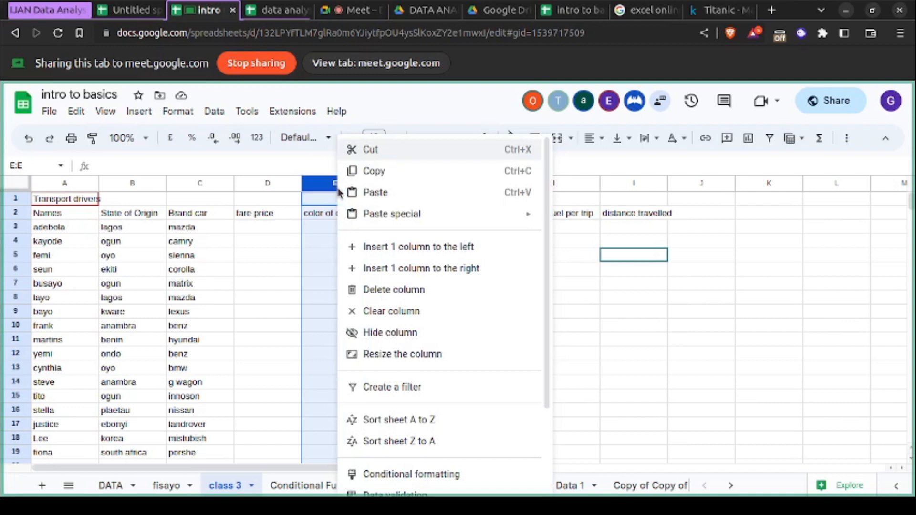
left_click(274, 219)
- Generate a random fare price in cell D3 with the formula =RANDBETWEEN(1000,100000)
left_click(275, 222)
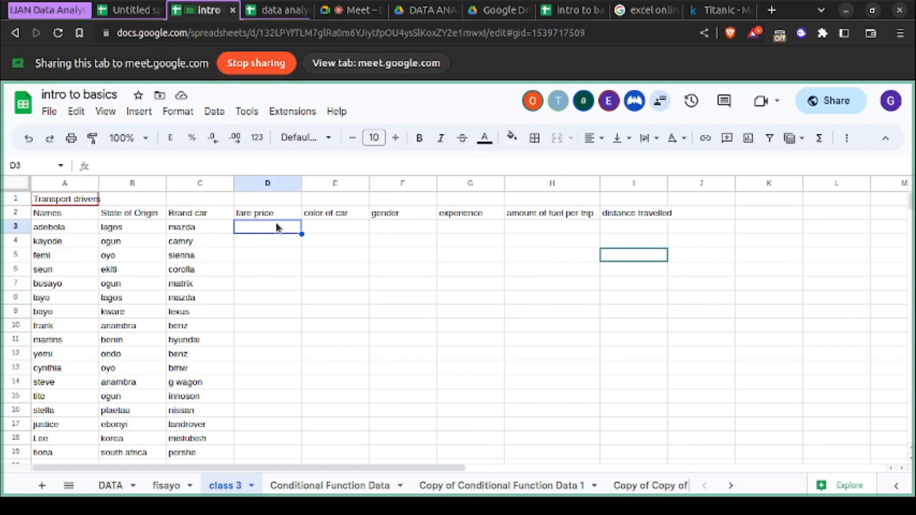
type("=")
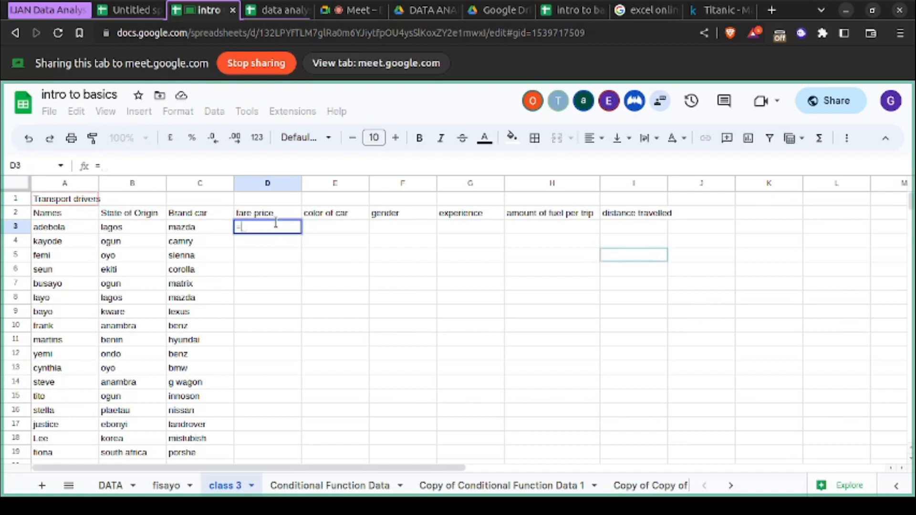
type("ran")
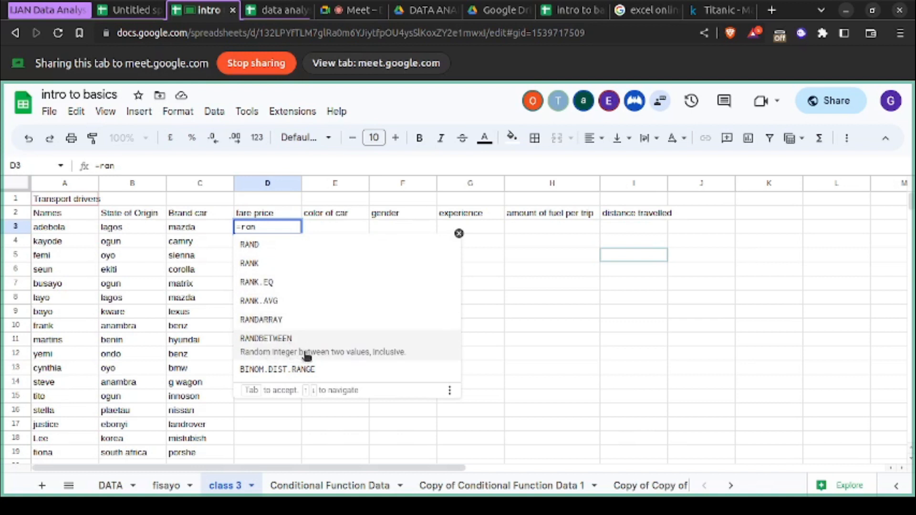
left_click(339, 357)
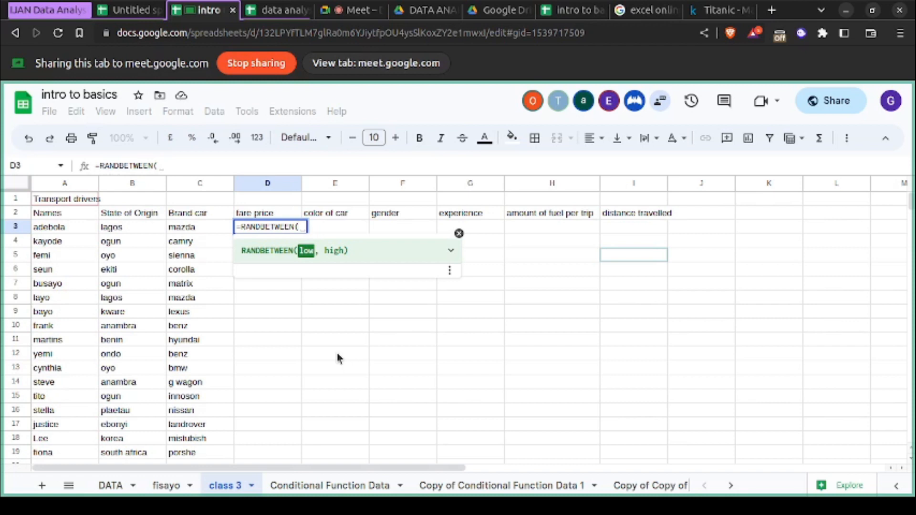
type("10")
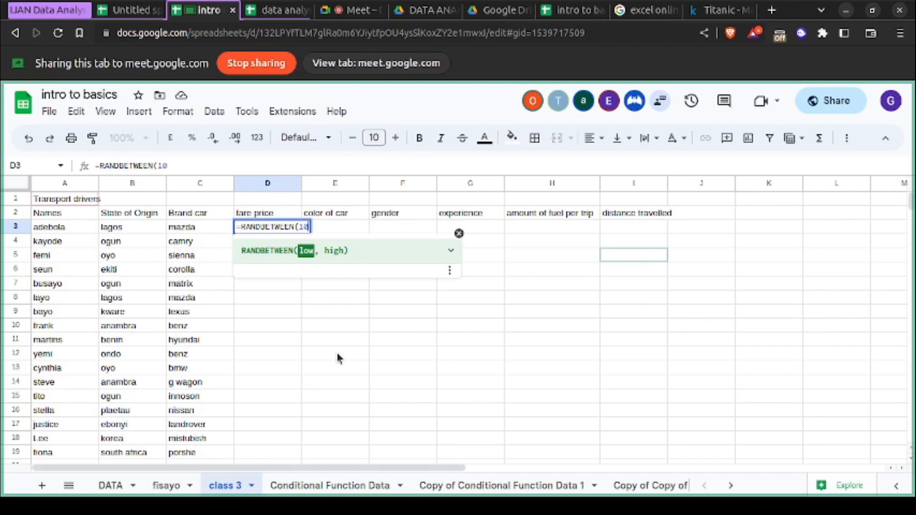
type("00,")
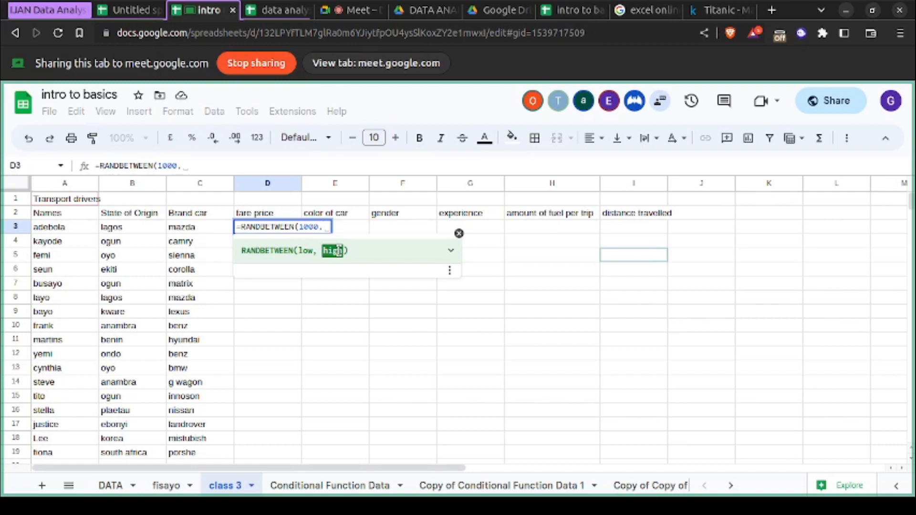
type("100000")
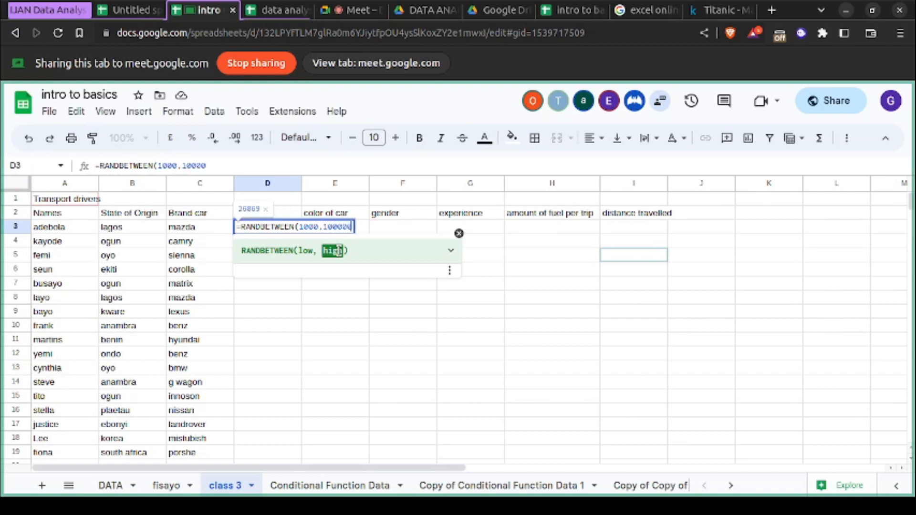
type(")")
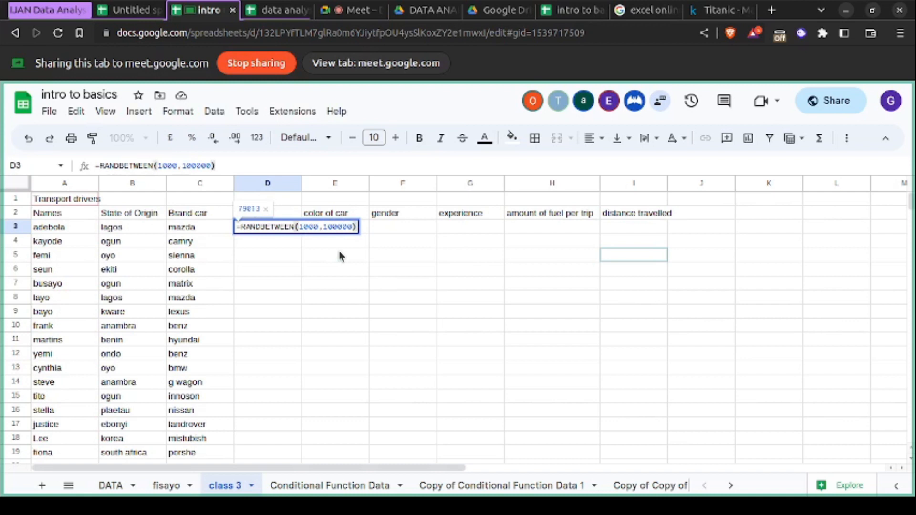
key("Return")
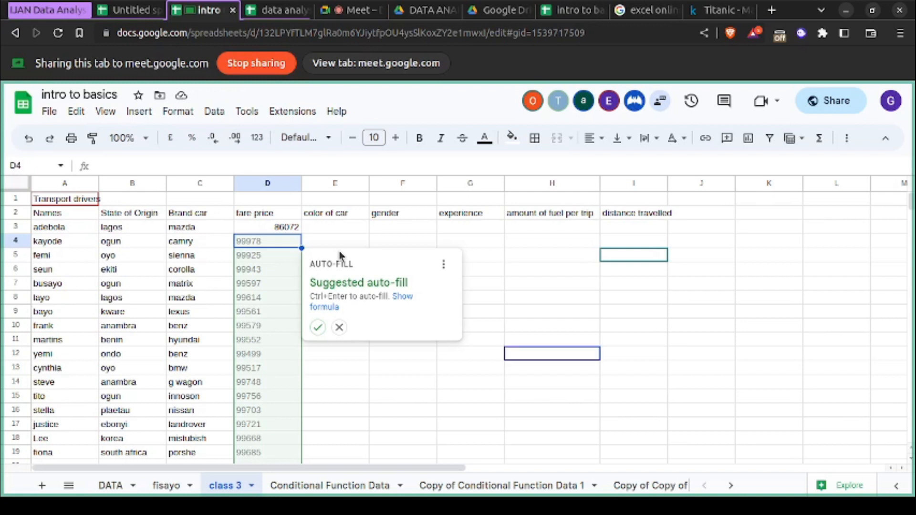
- Reject the suggested auto-fill for the fare price column and select cell E3 under color of car
scroll(340, 256, "down", 2)
scroll(340, 255, "up", 2)
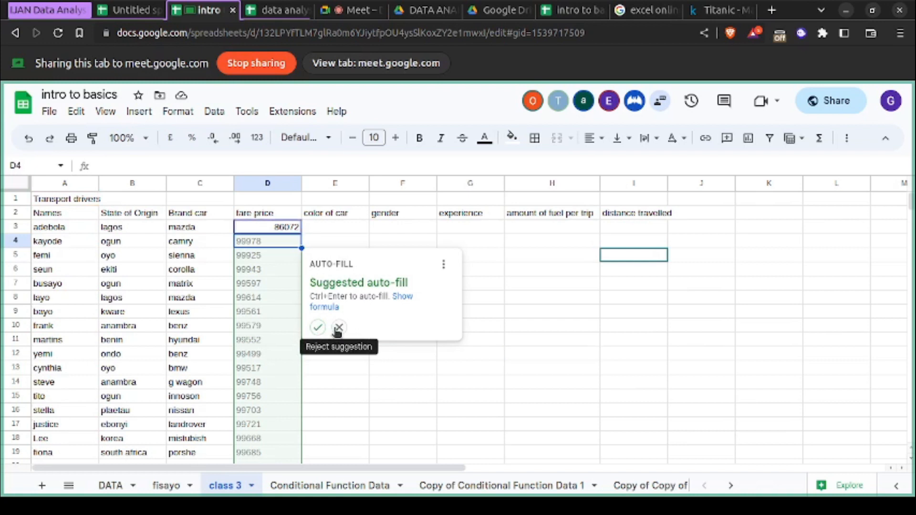
left_click(338, 329)
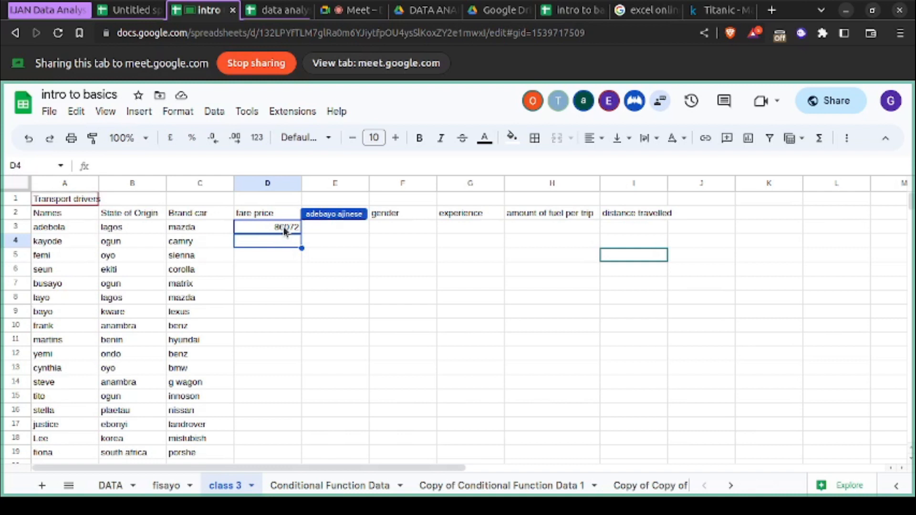
left_click(336, 229)
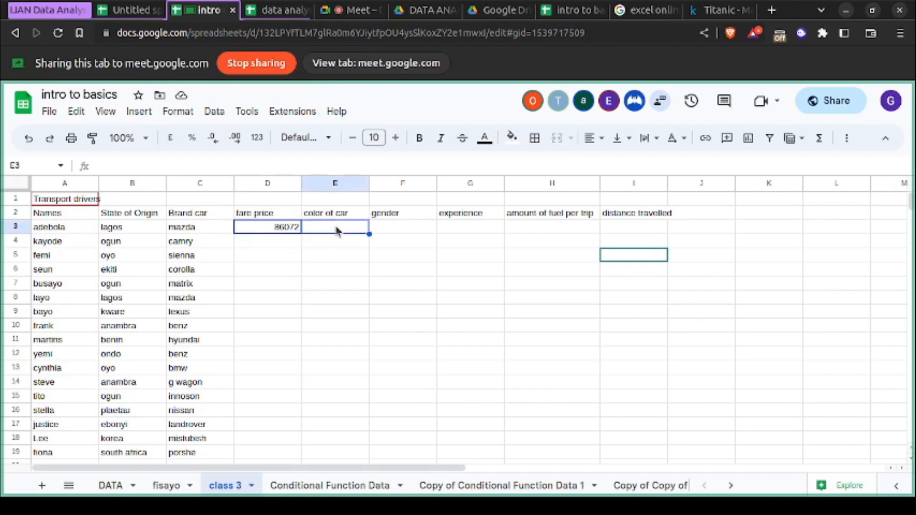
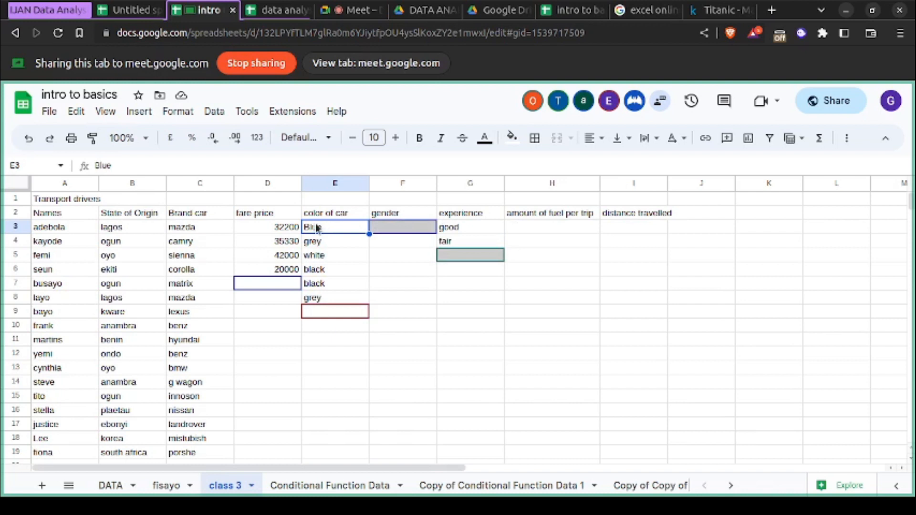
- Delete the amount of fuel per trip and distance travelled columns, H and I, from the transport drivers table
scroll(267, 285, "down", 2)
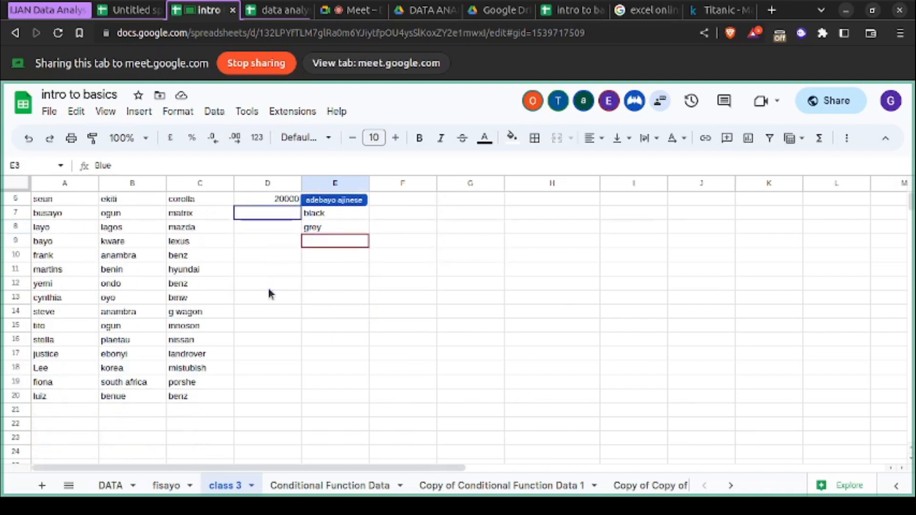
scroll(267, 334, "up", 2)
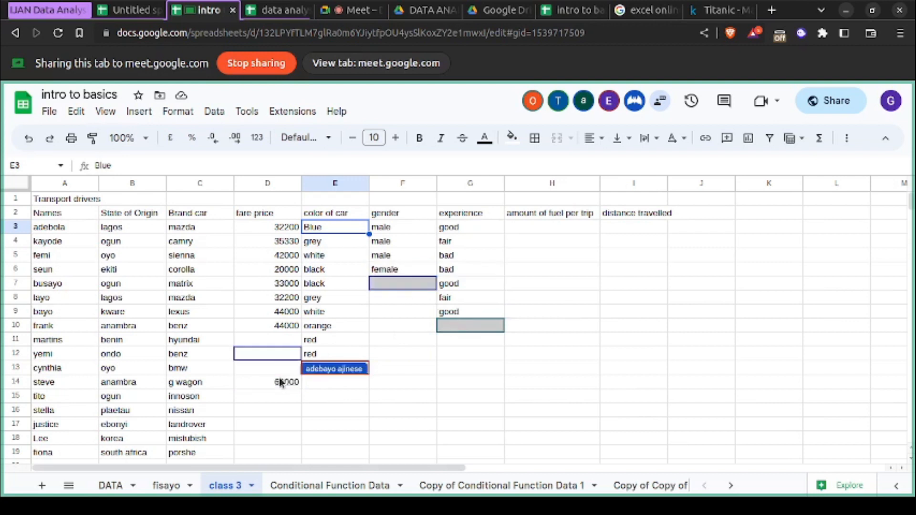
left_click(567, 199)
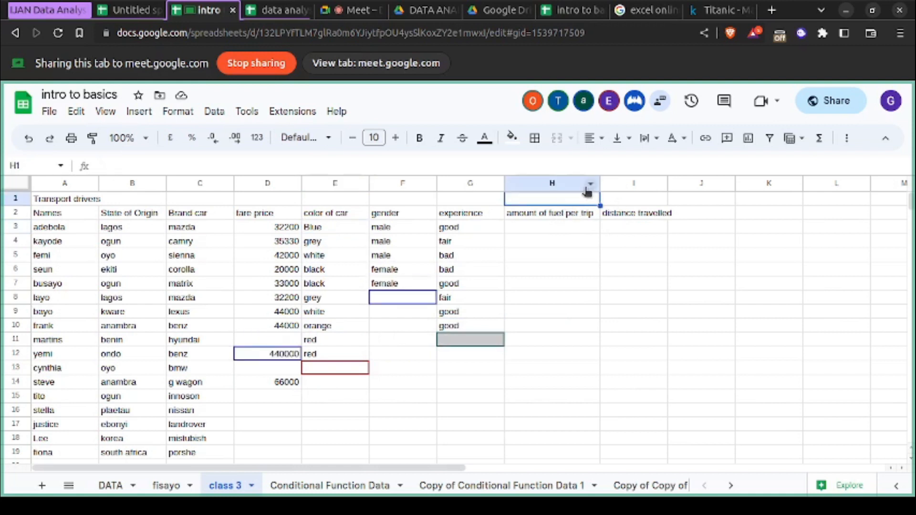
left_click(568, 184)
left_click(613, 183, "ctrl")
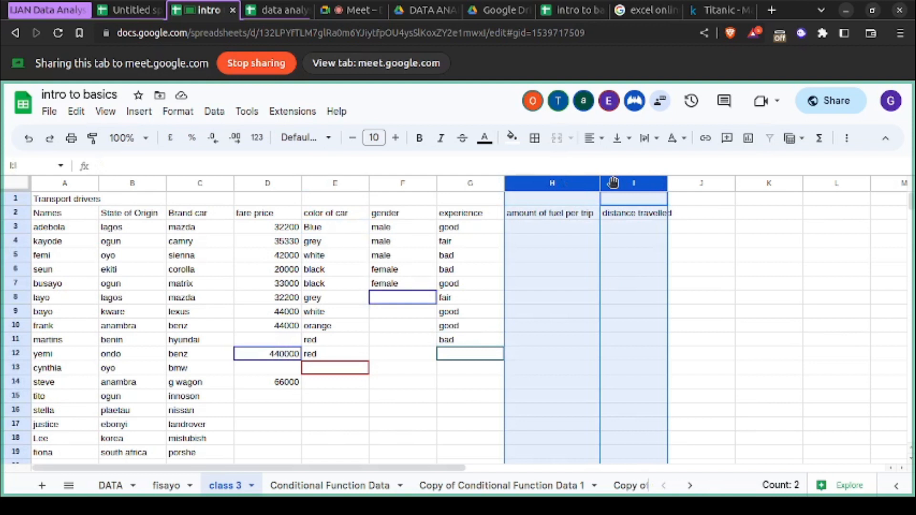
right_click(614, 183)
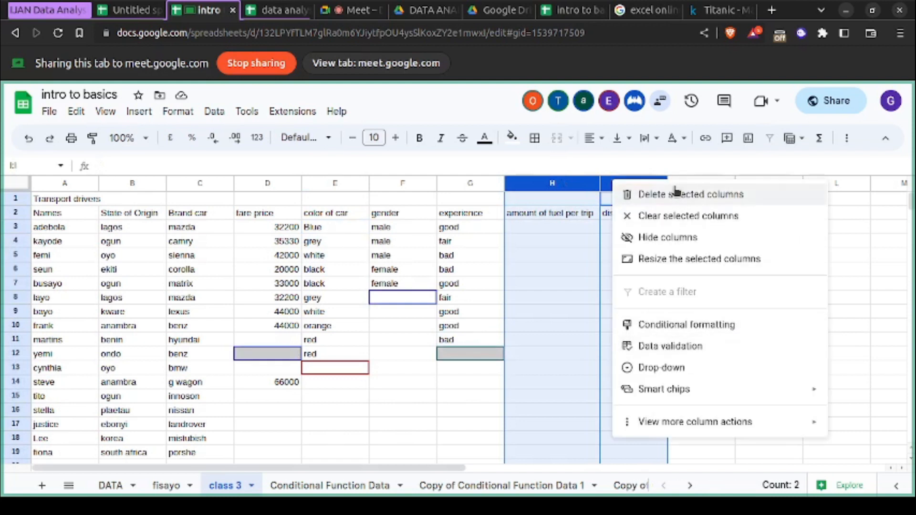
left_click(642, 195)
left_click(596, 314)
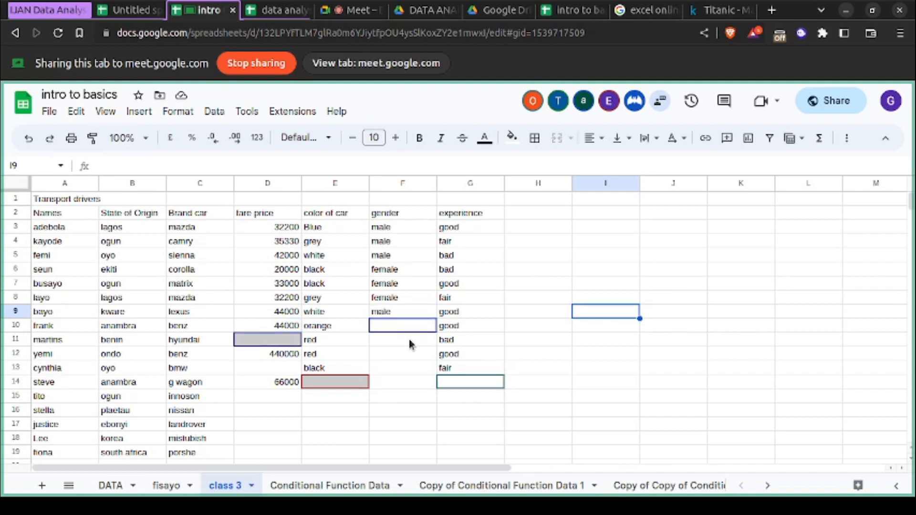
- Enter the formula =RAND() in the empty cell J7 beside the table
left_click(283, 230)
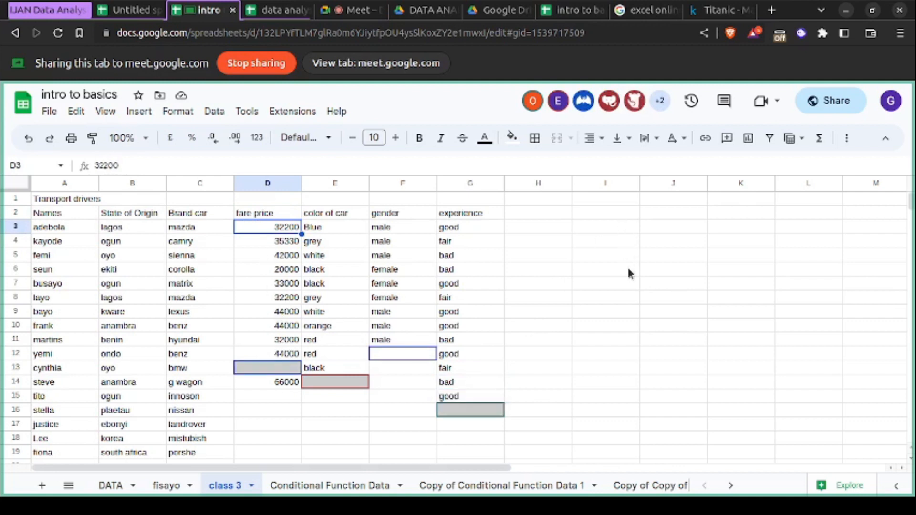
left_click(653, 285)
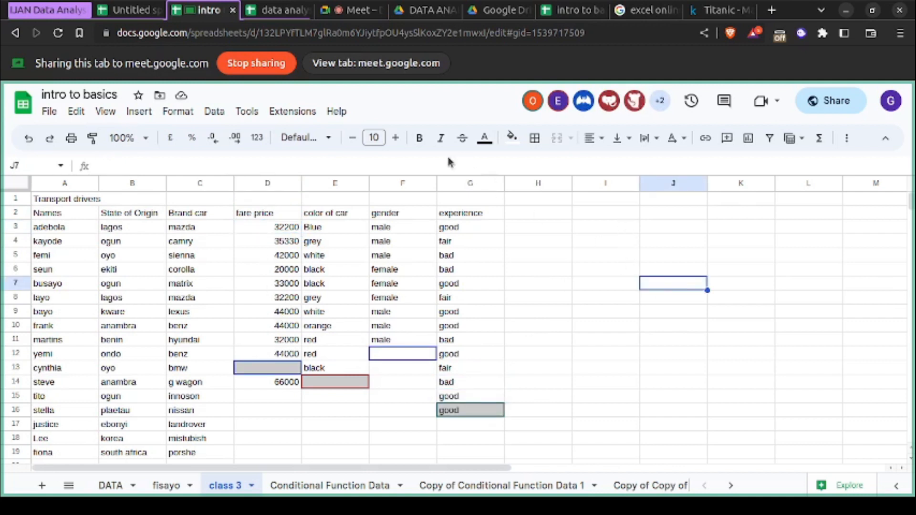
double_click(680, 284)
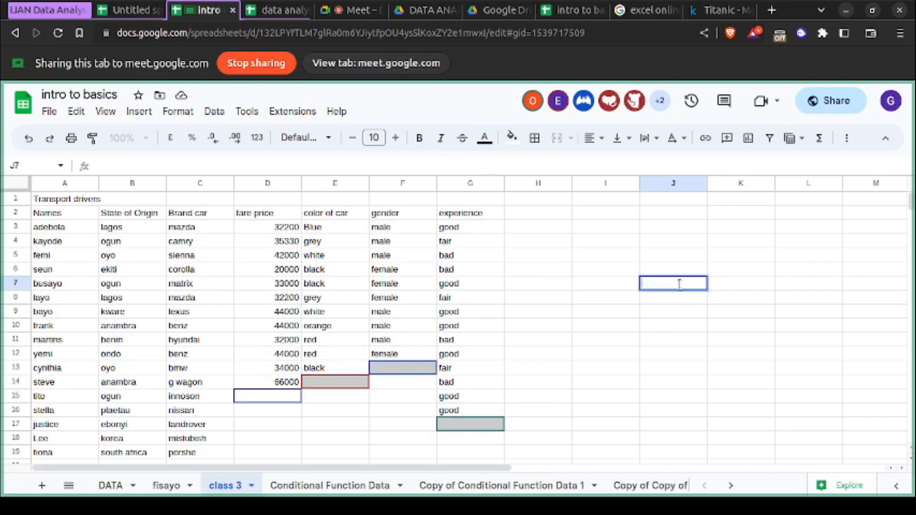
type("=")
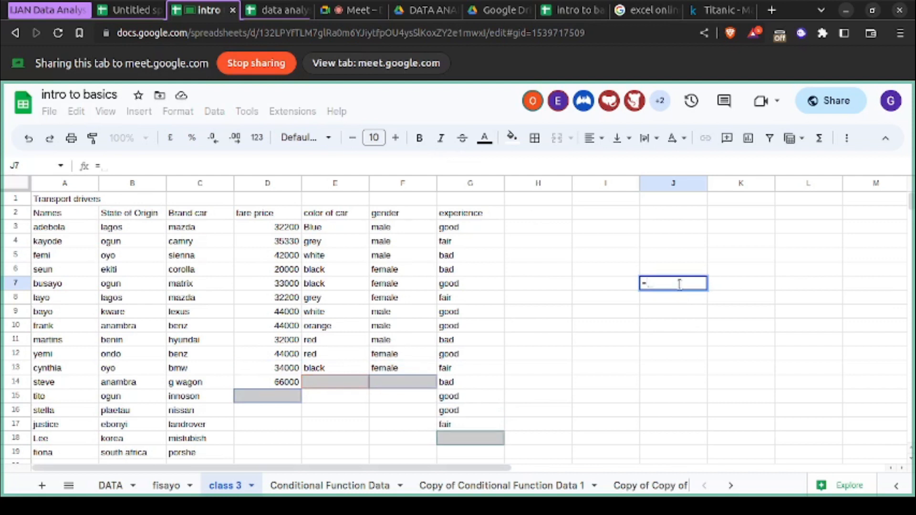
type("ra")
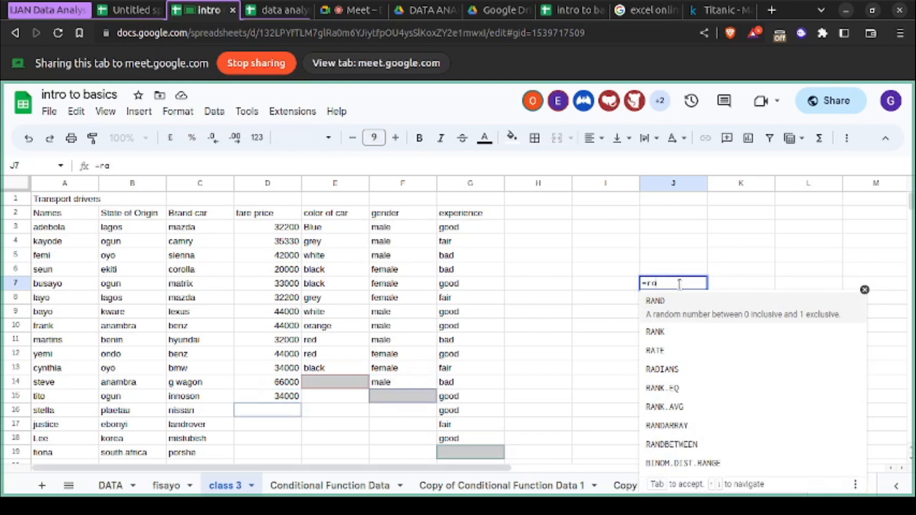
type("nd")
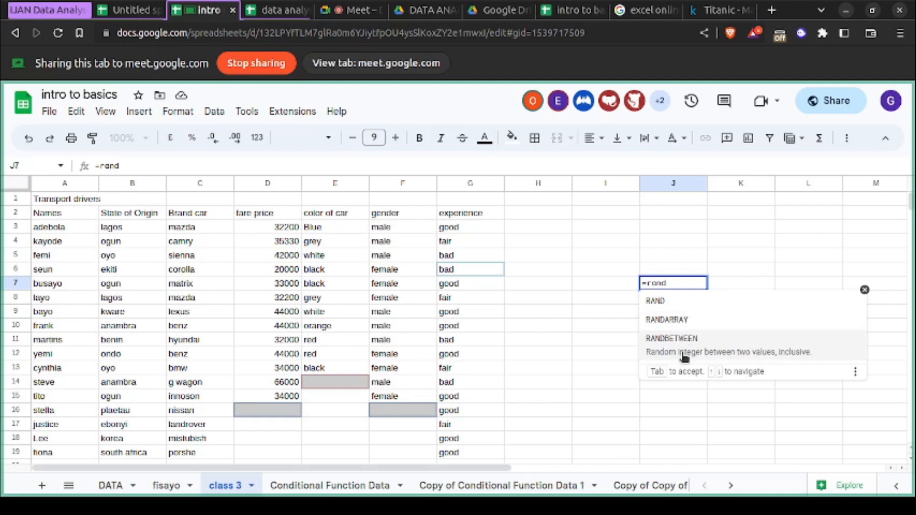
left_click(684, 312)
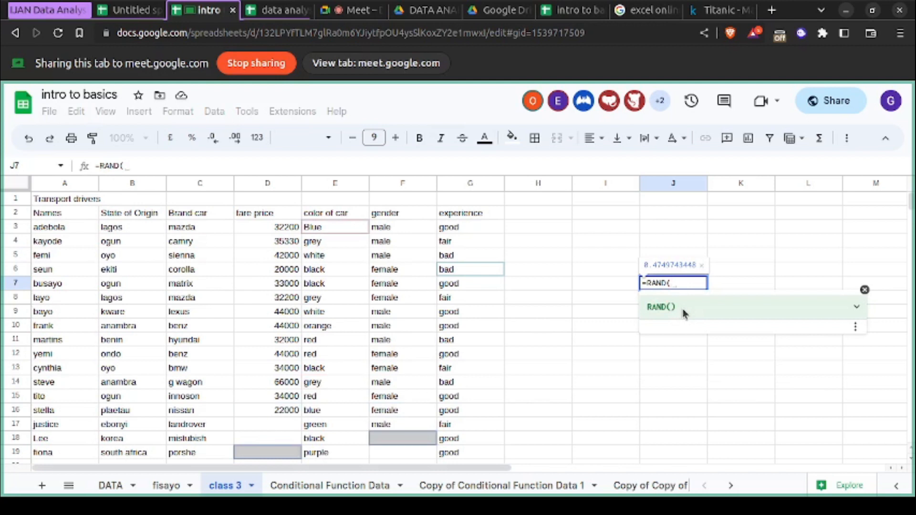
type(")")
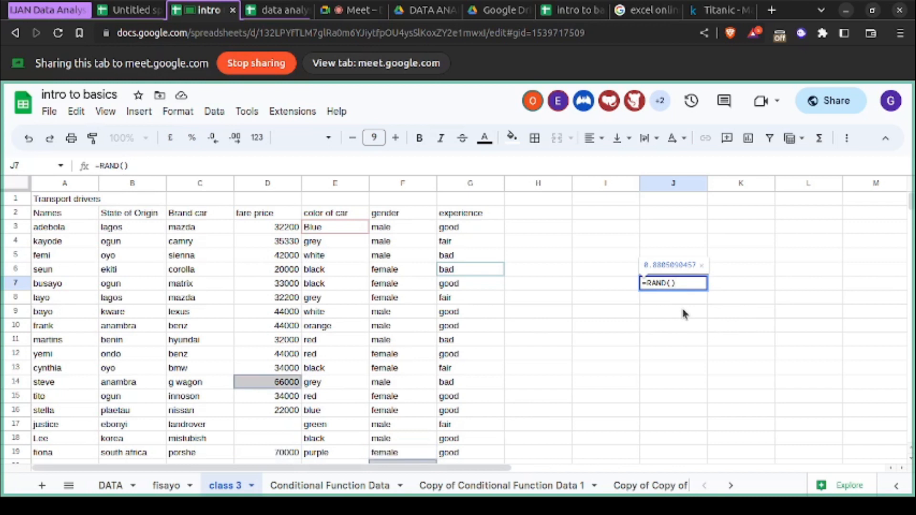
key("Return")
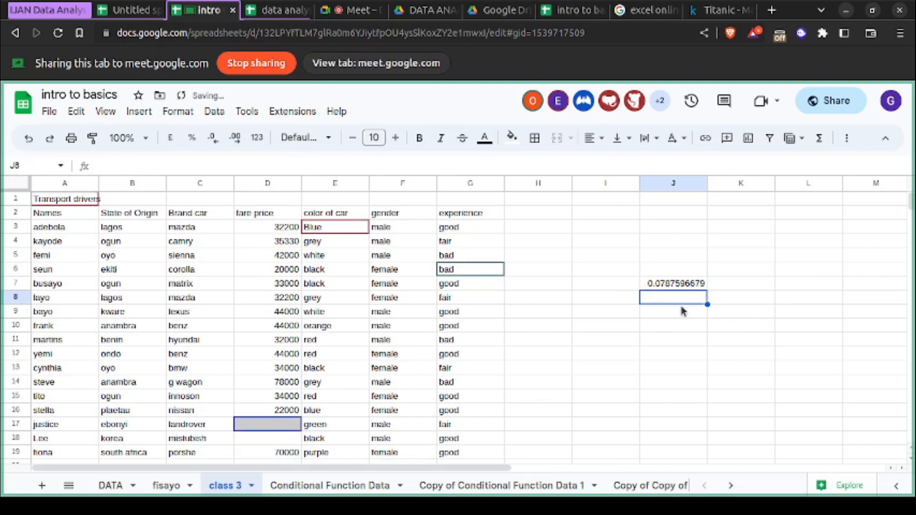
- Replace the formula in cell J7 with =RANDBETWEEN(10,100) and reselect the cell
left_click(678, 285)
double_click(677, 286)
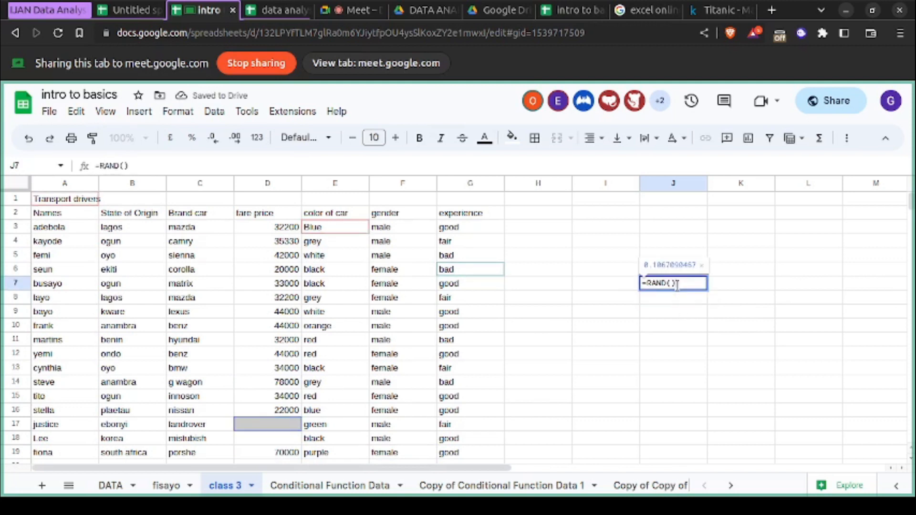
key("BackSpace")
key("BackSpace")
key("BackSpace")
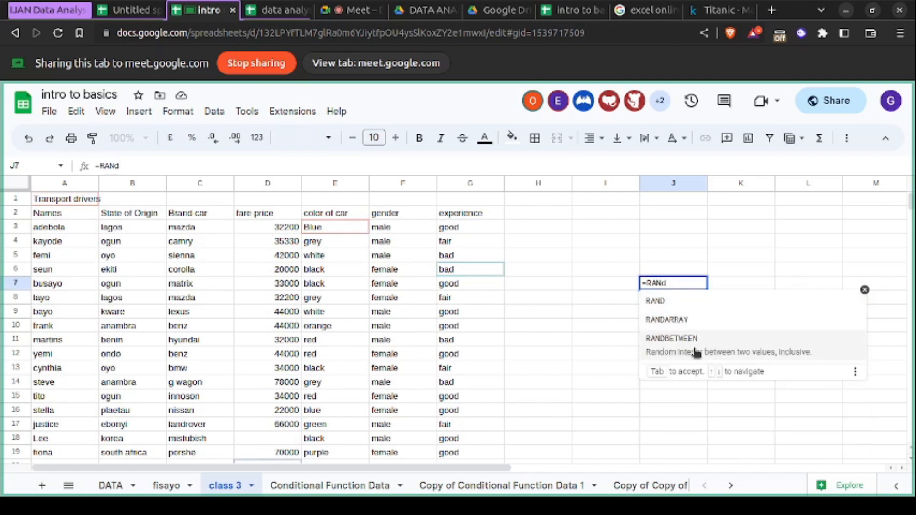
left_click(692, 346)
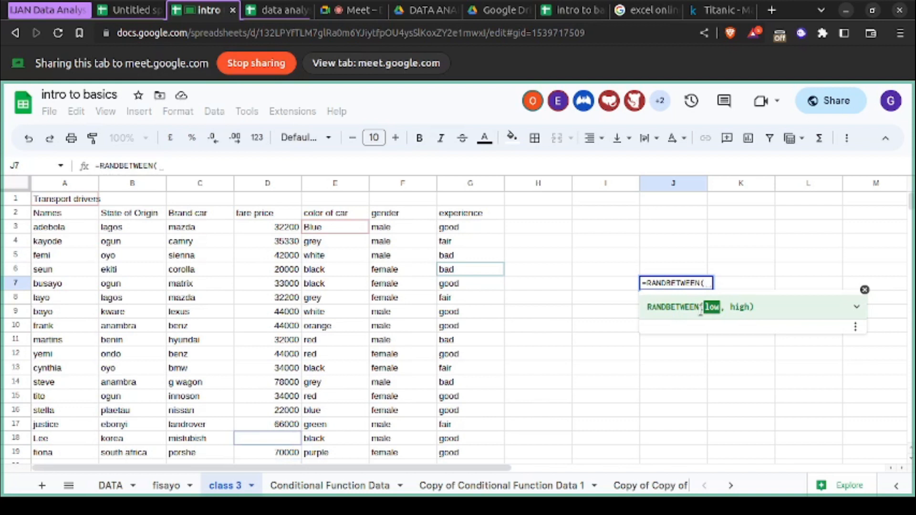
type("10,")
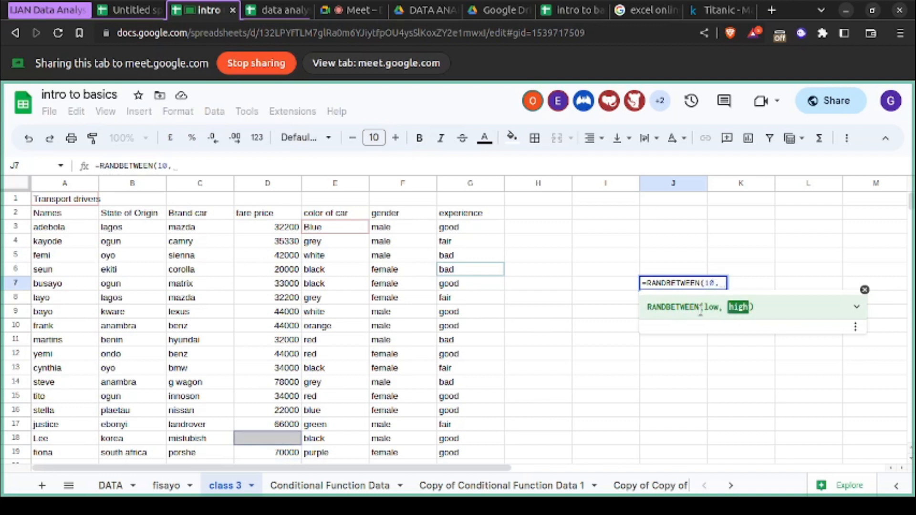
type("100)")
key("Return")
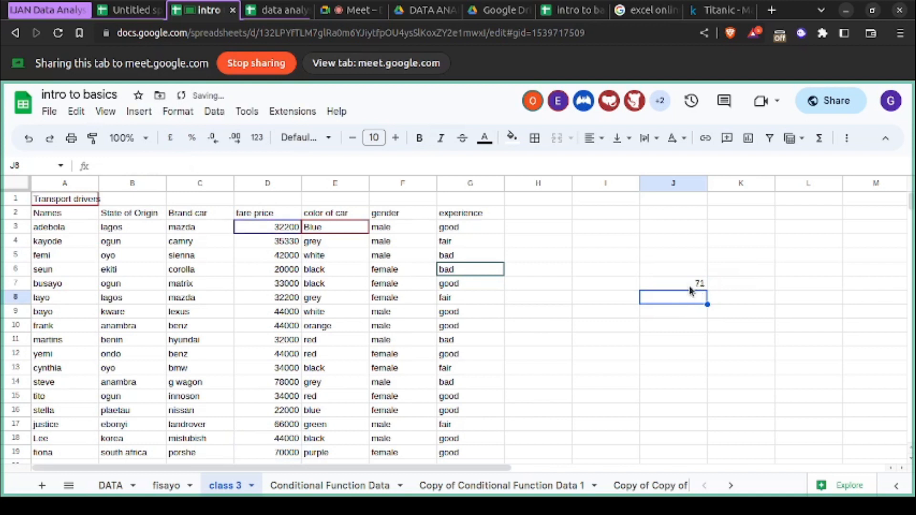
left_click(689, 287)
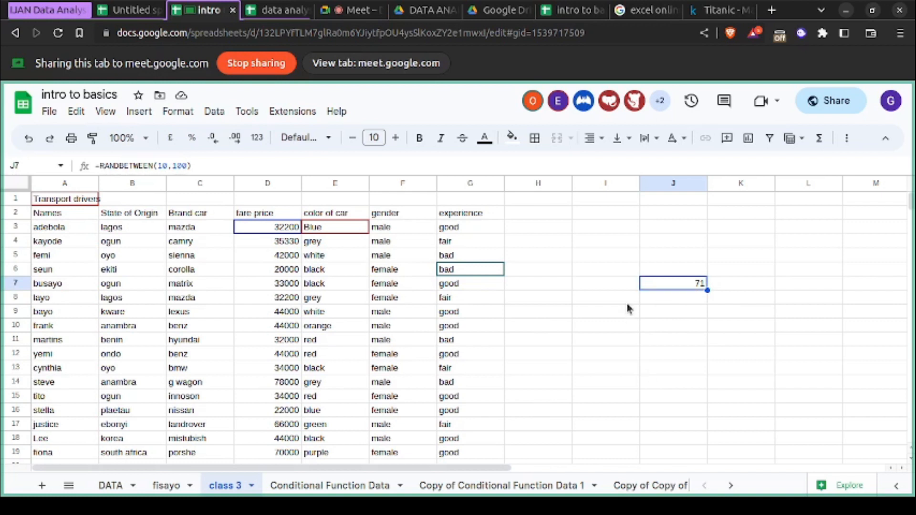
- Complete the experience column by entering fair in cell G20
scroll(627, 306, "down", 4)
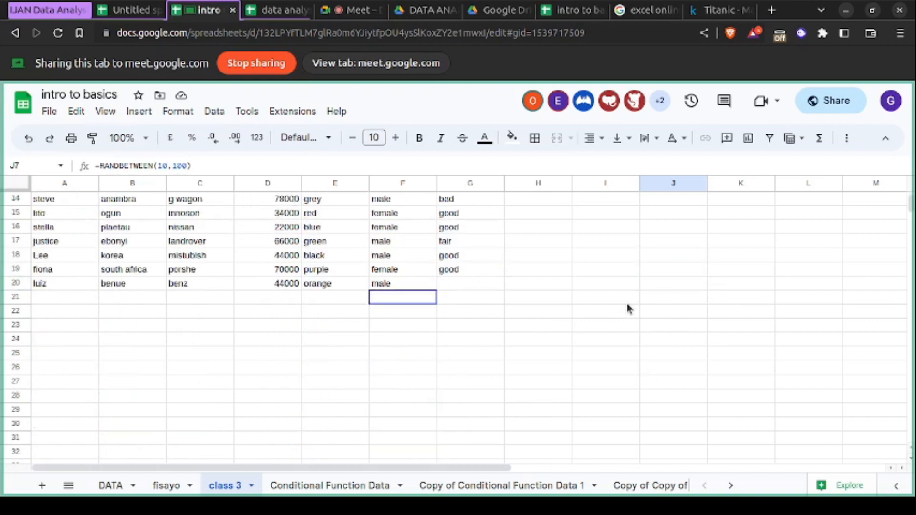
scroll(627, 308, "up", 1)
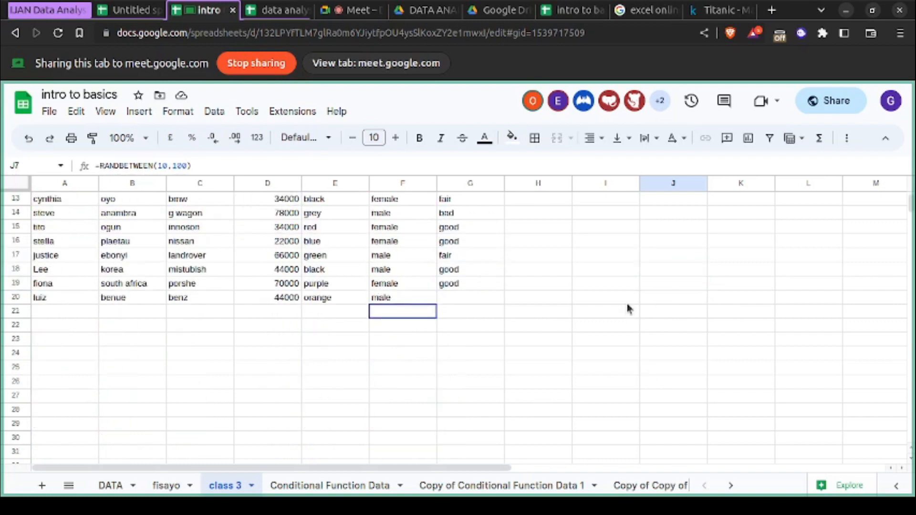
scroll(554, 305, "up", 2)
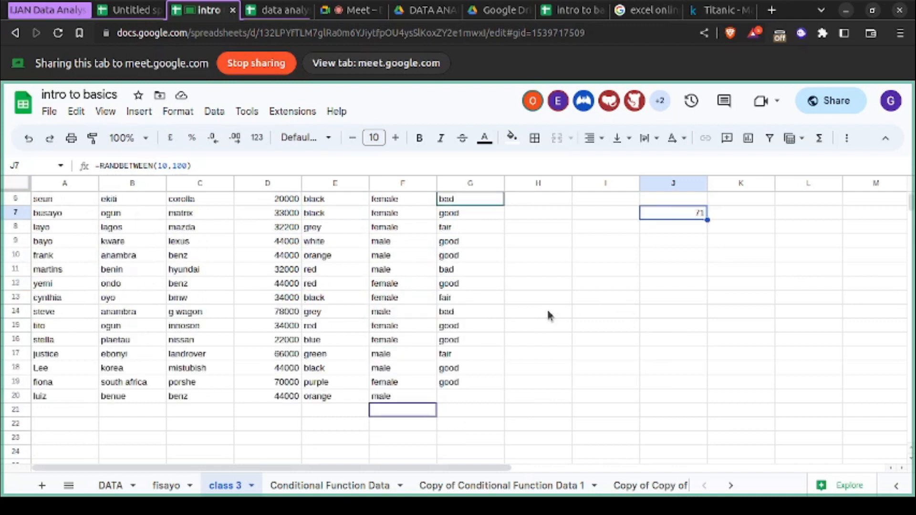
left_click(483, 399)
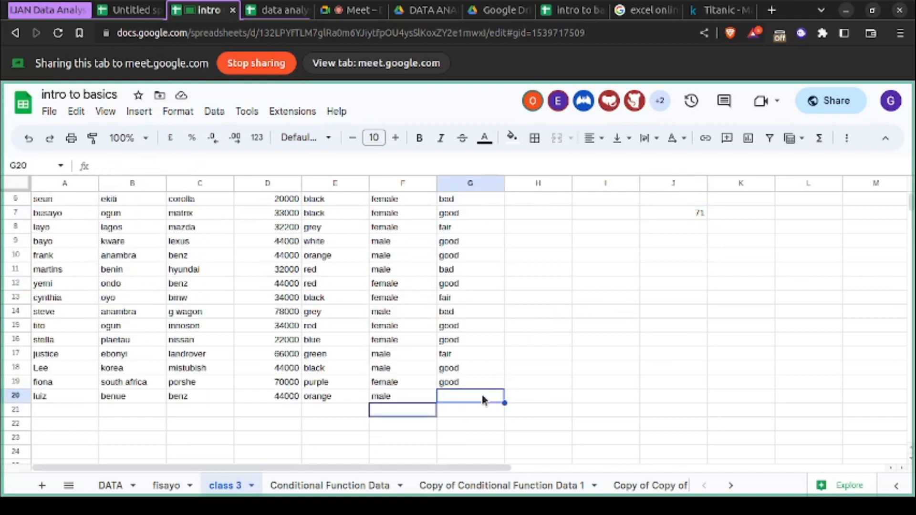
type("fair")
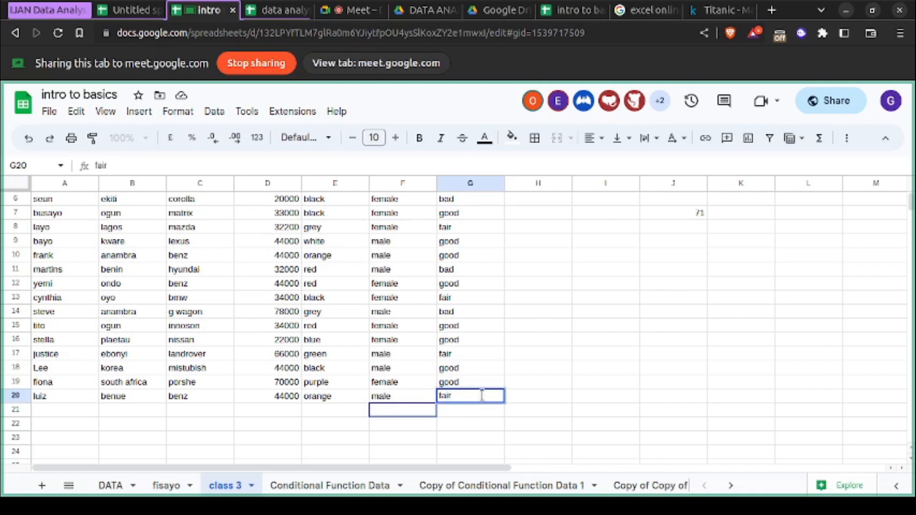
left_click(568, 387)
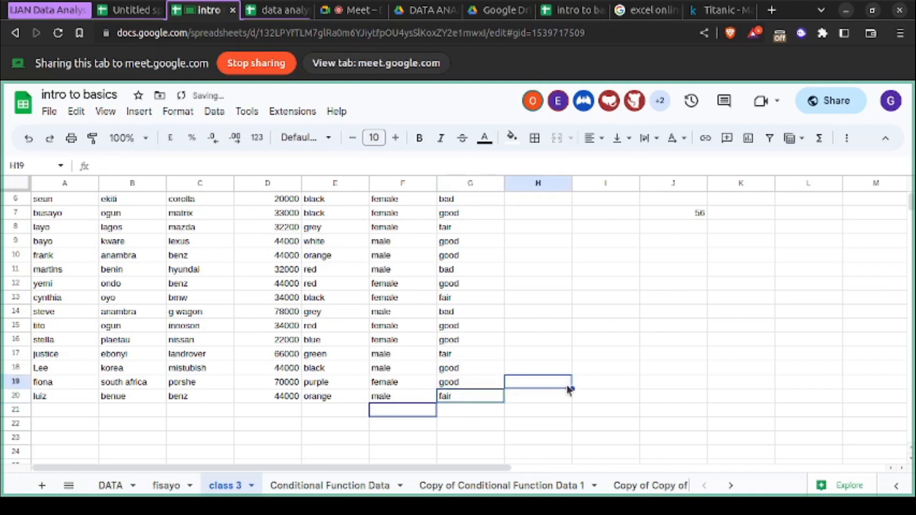
scroll(483, 328, "up", 3)
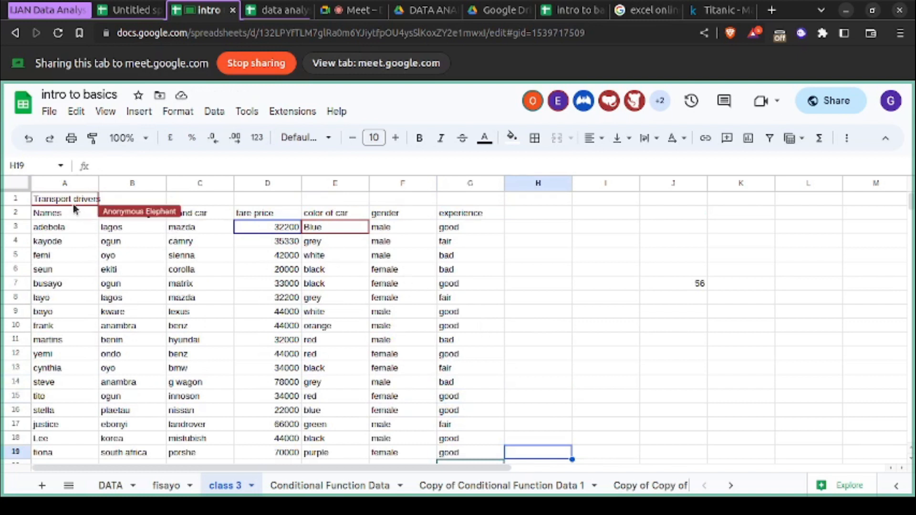
double_click(85, 197)
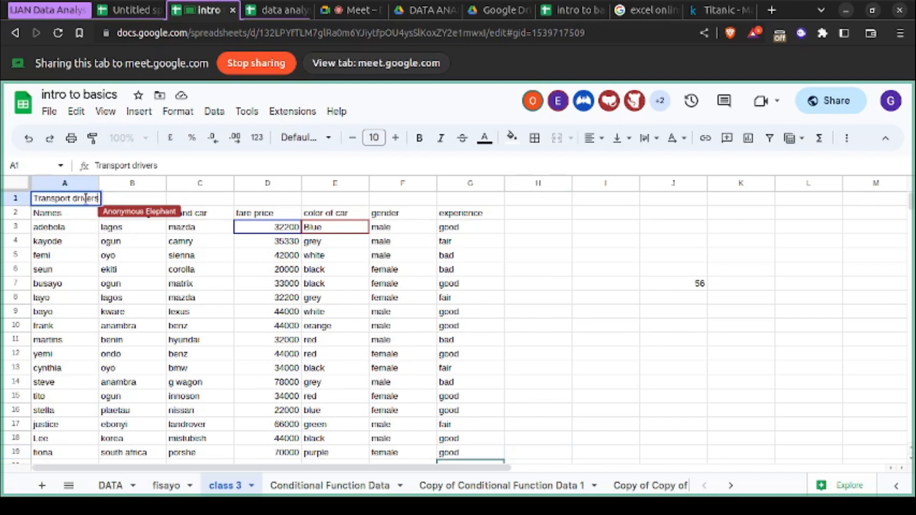
left_click(106, 303)
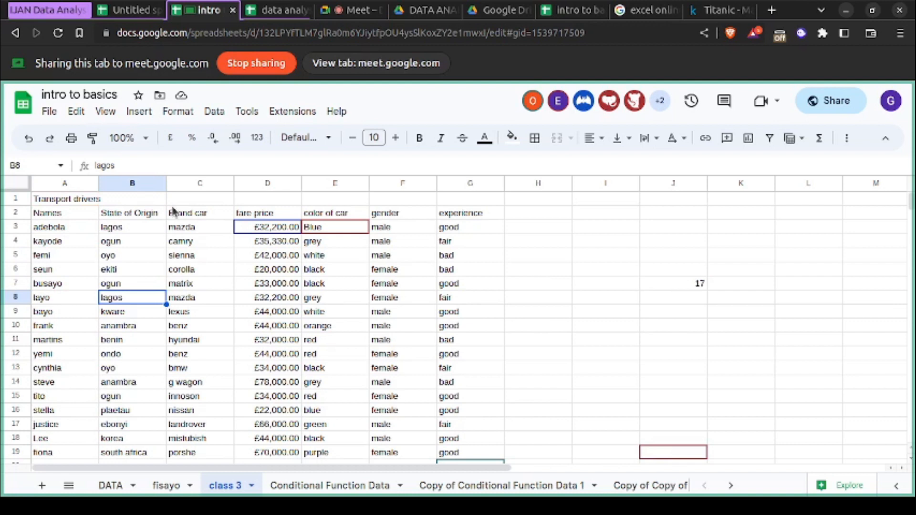
- Undo the experience entry in cell G20 and the RANDBETWEEN formula change in cell J7
key("ctrl+z")
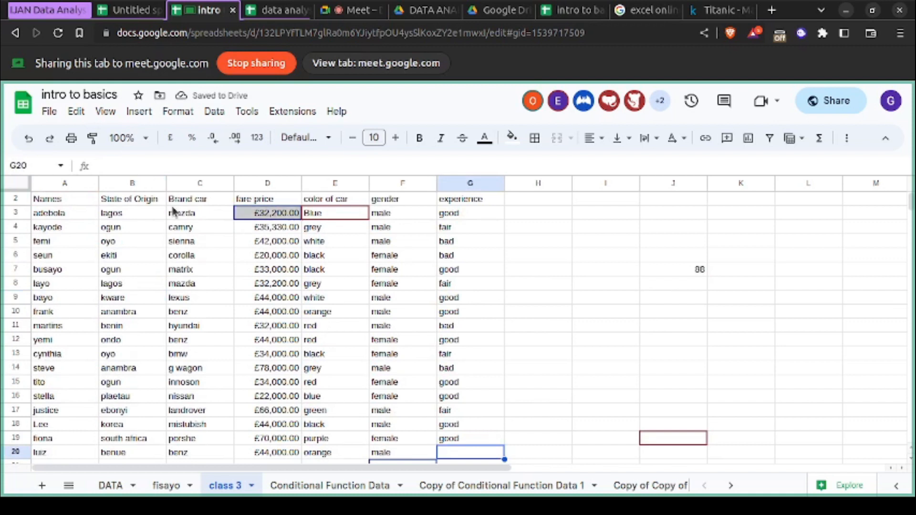
scroll(172, 211, "up", 1)
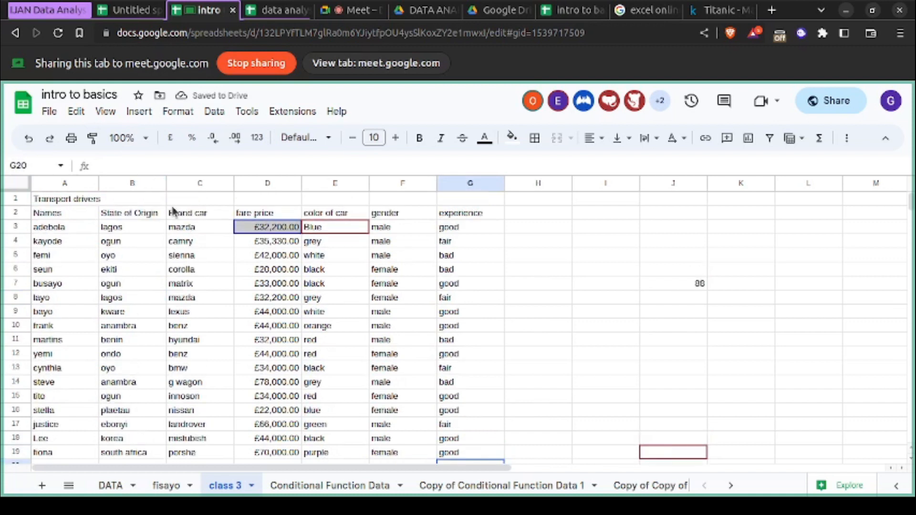
key("ctrl+z")
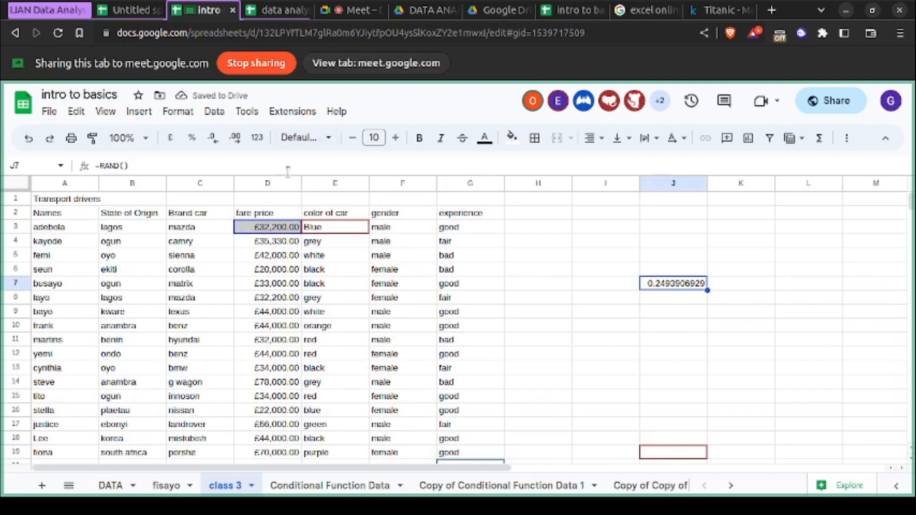
- Apply the Number format to the =RAND() formula in cell J7
left_click(327, 138)
left_click(257, 163)
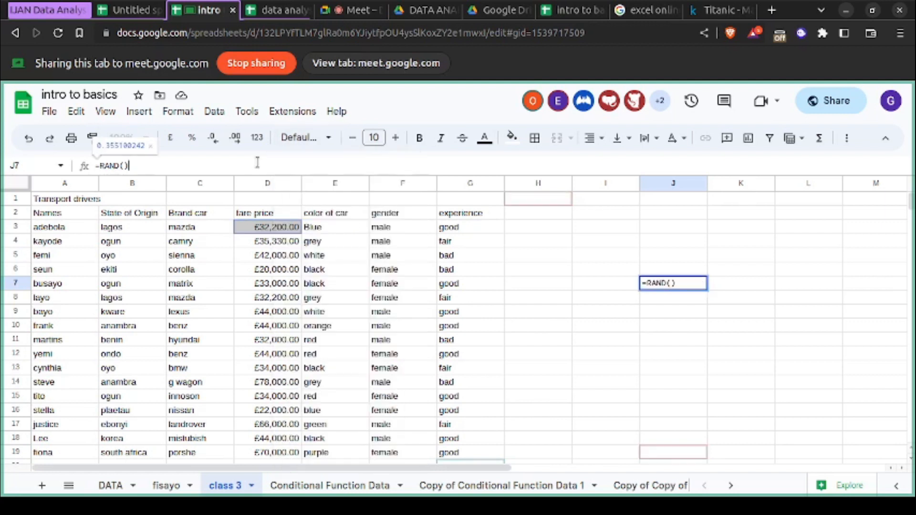
left_click(258, 141)
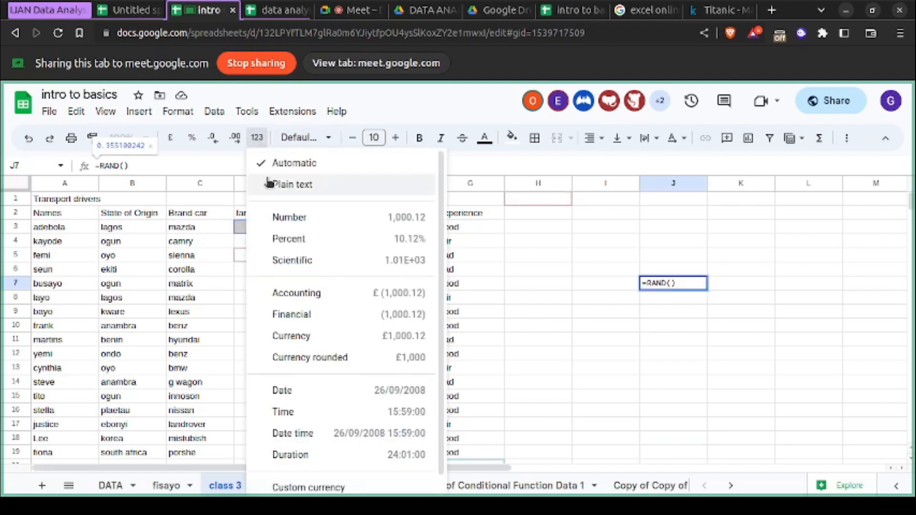
left_click(274, 217)
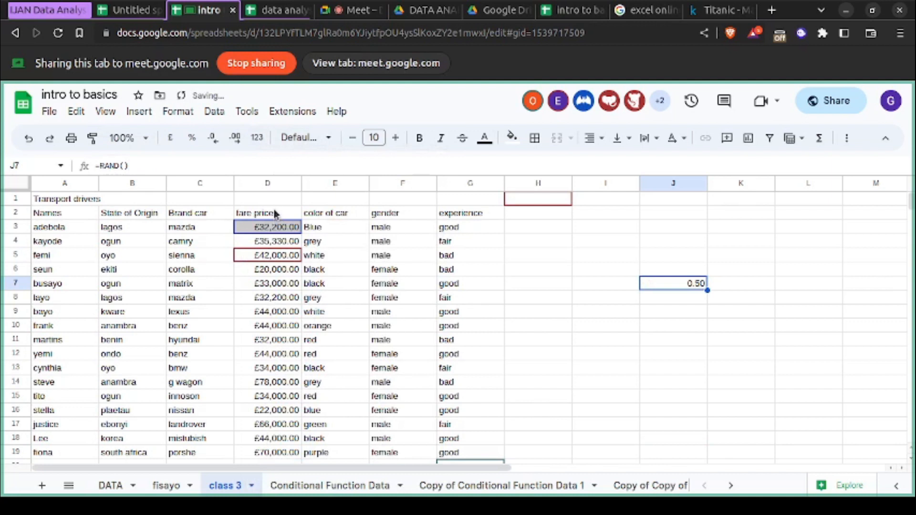
- Format the whole fare price column as Number and remove its two decimal places
left_click(277, 183)
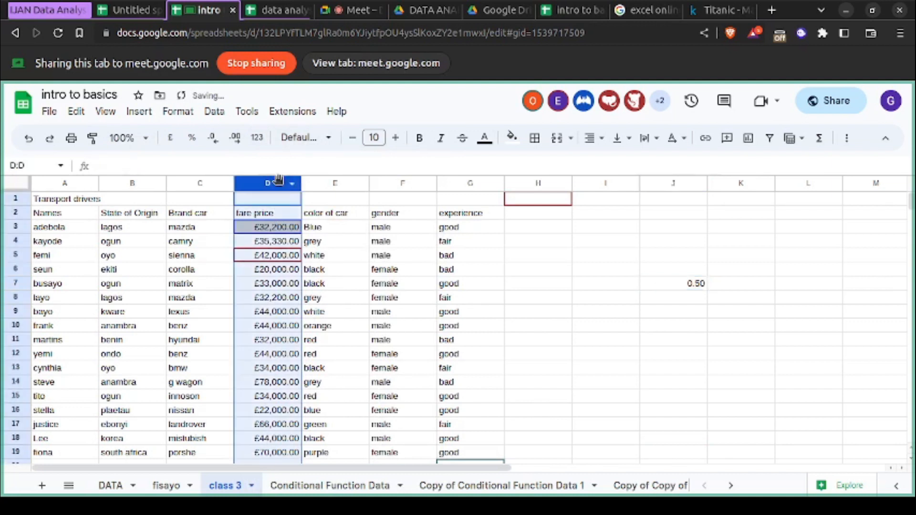
left_click(260, 141)
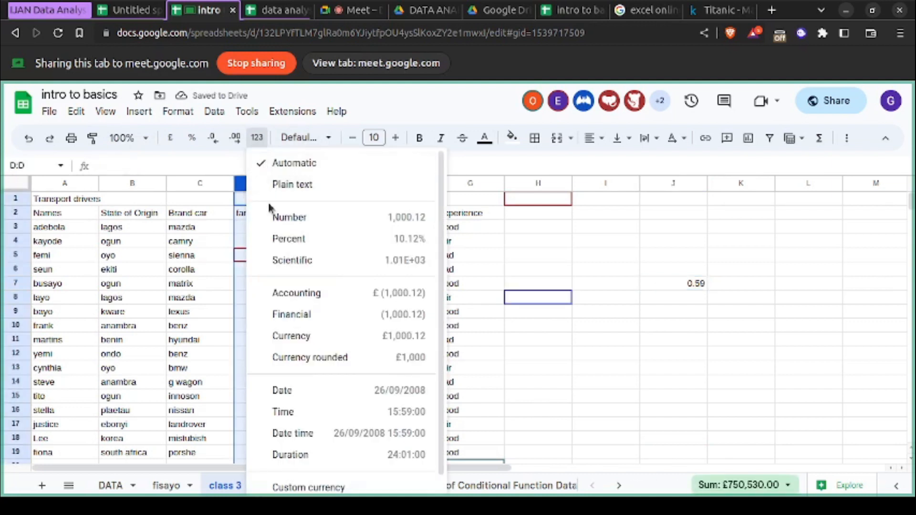
left_click(266, 217)
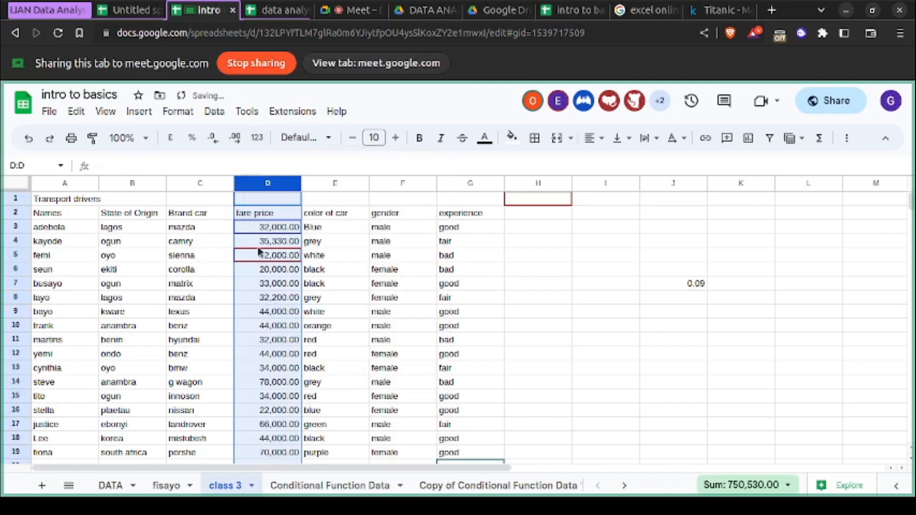
left_click(217, 141)
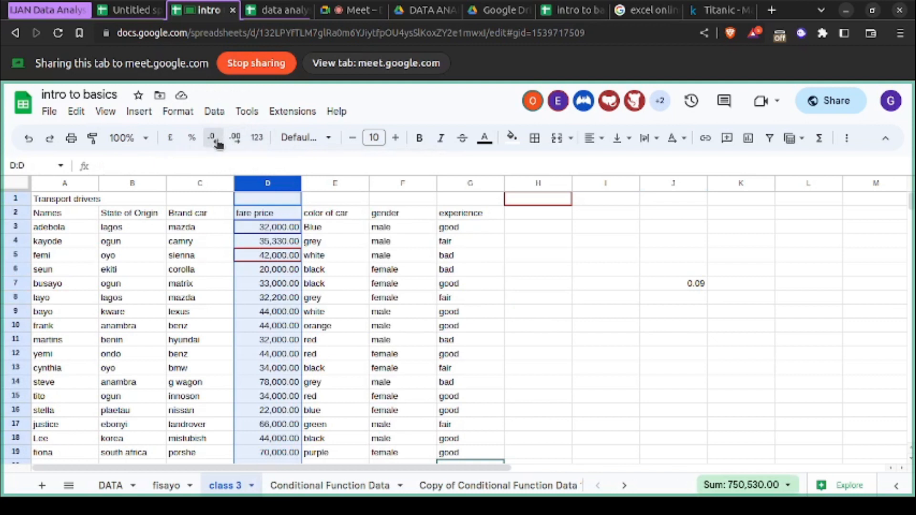
left_click(217, 142)
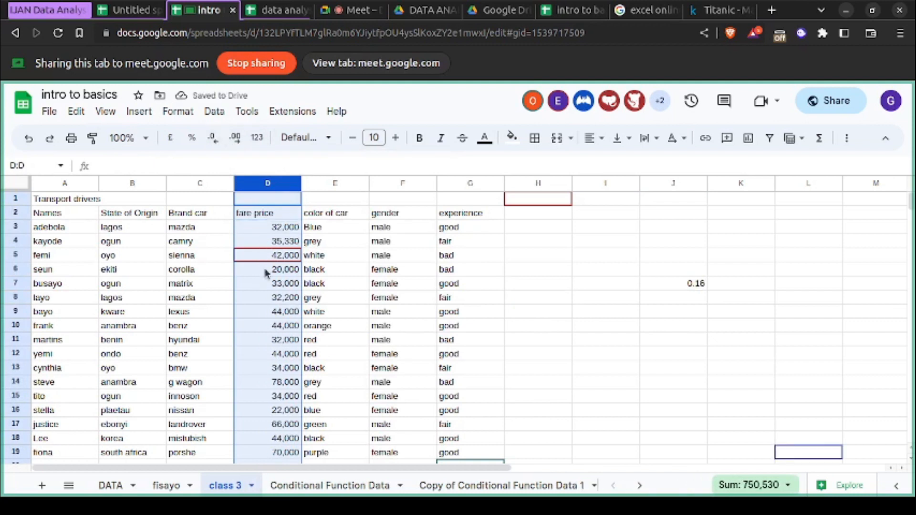
- Complete the experience column by entering fair in cell G20
left_click(459, 314)
scroll(340, 411, "down", 1)
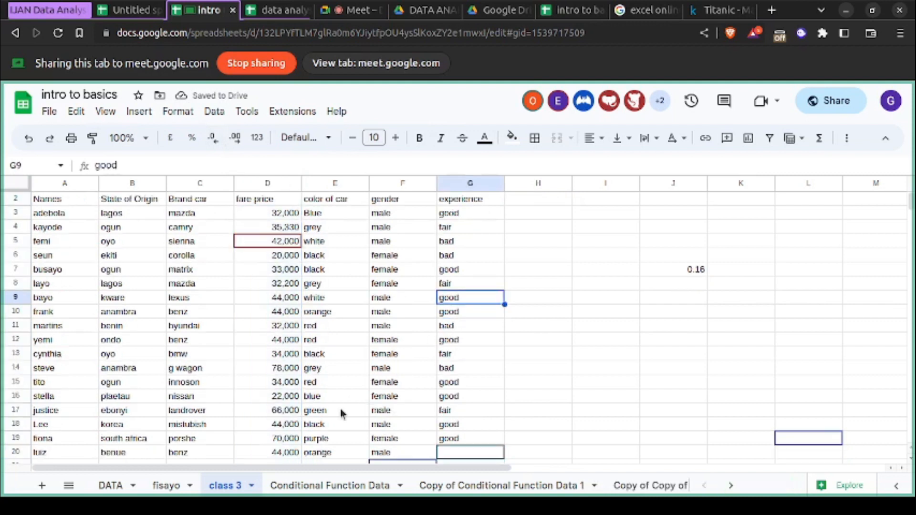
scroll(341, 411, "down", 3)
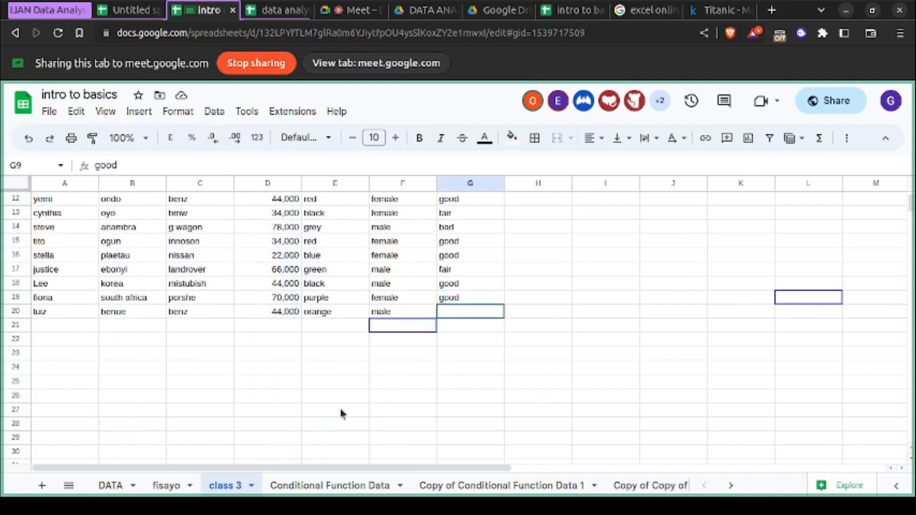
double_click(477, 314)
type("fair")
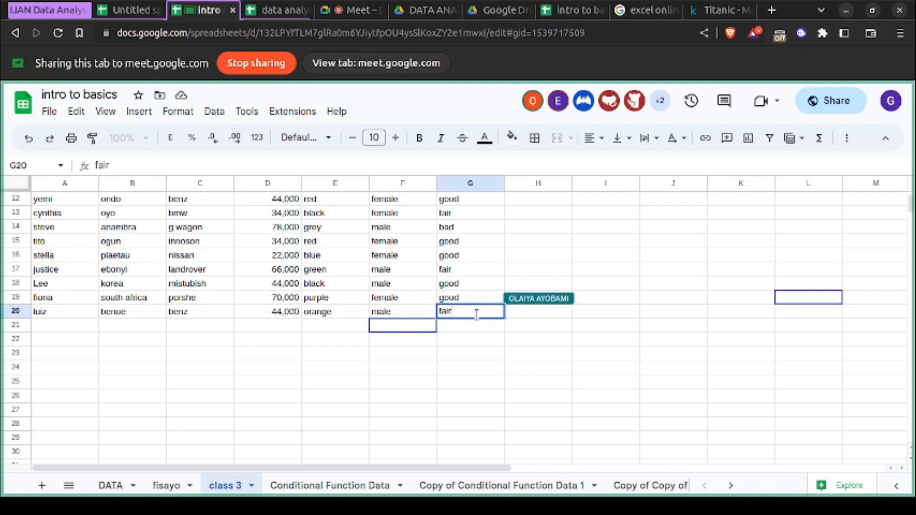
left_click(427, 380)
- Select the fare price values in D3:D20 and apply the Currency format in pounds
scroll(427, 380, "up", 3)
scroll(428, 377, "up", 1)
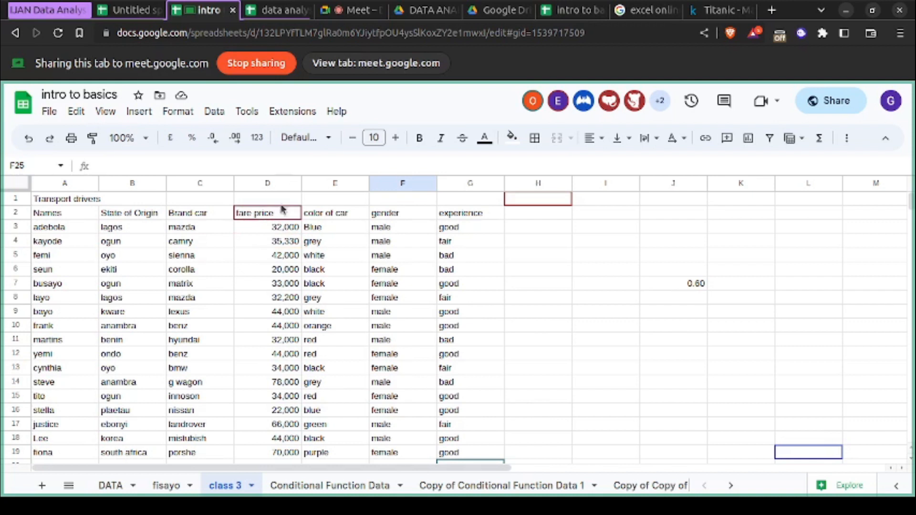
left_click(270, 184)
scroll(260, 321, "down", 9)
scroll(260, 322, "up", 8)
left_click_drag(268, 397, 278, 227)
scroll(282, 252, "up", 2)
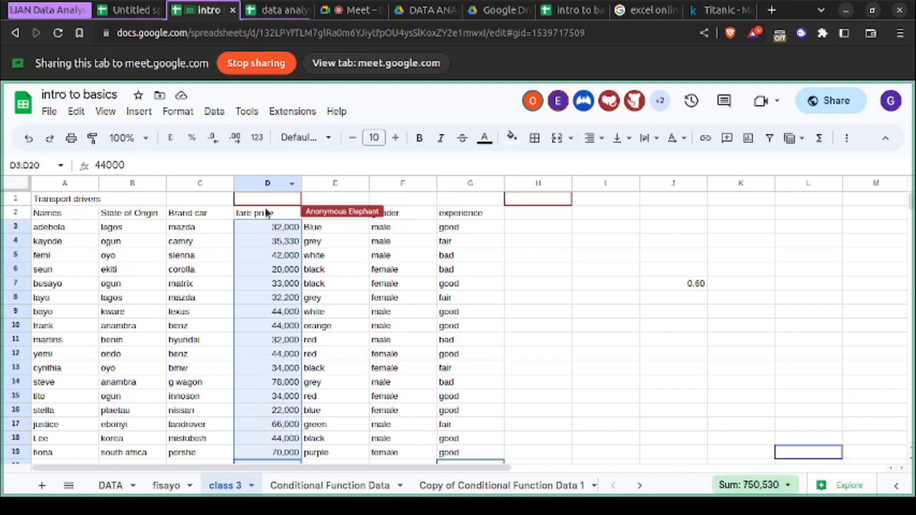
left_click(257, 139)
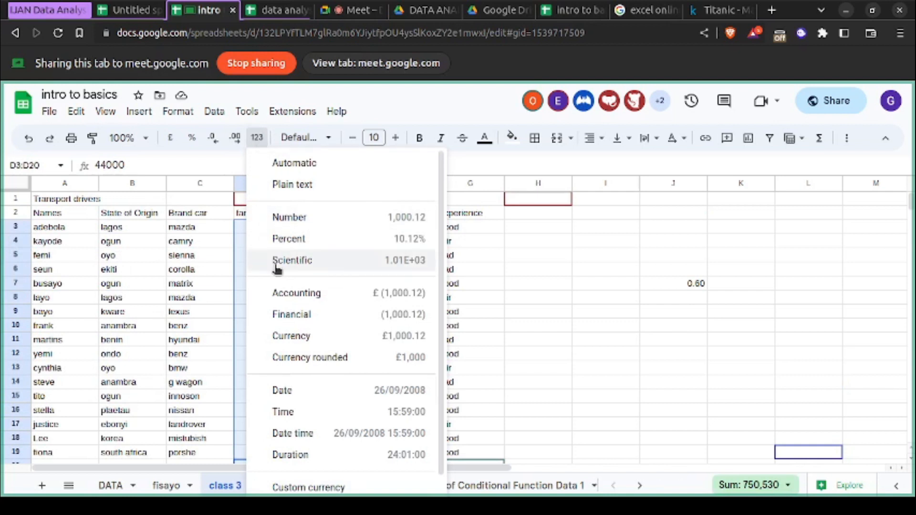
left_click(296, 344)
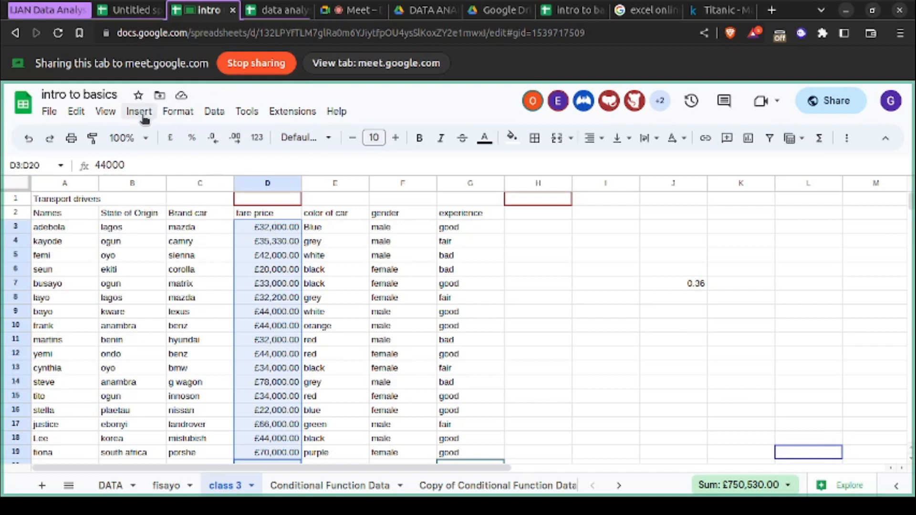
left_click(179, 113)
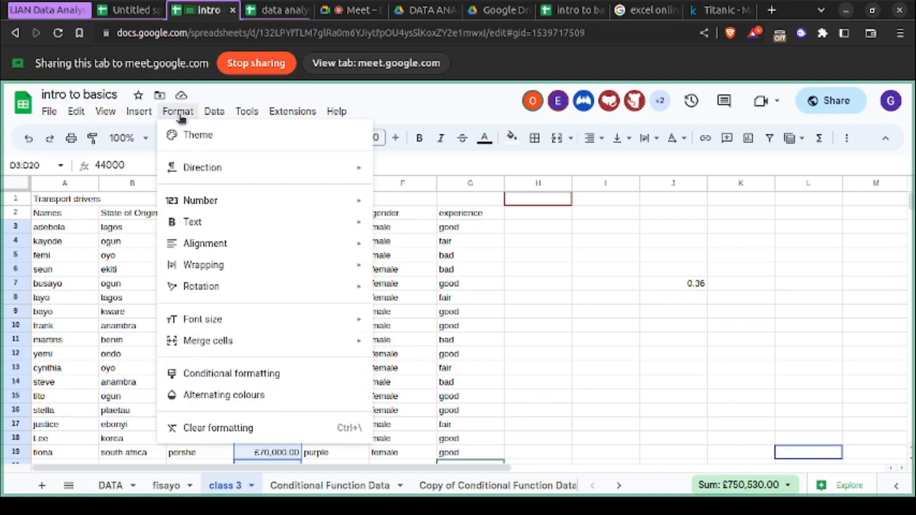
mouse_move(224, 206)
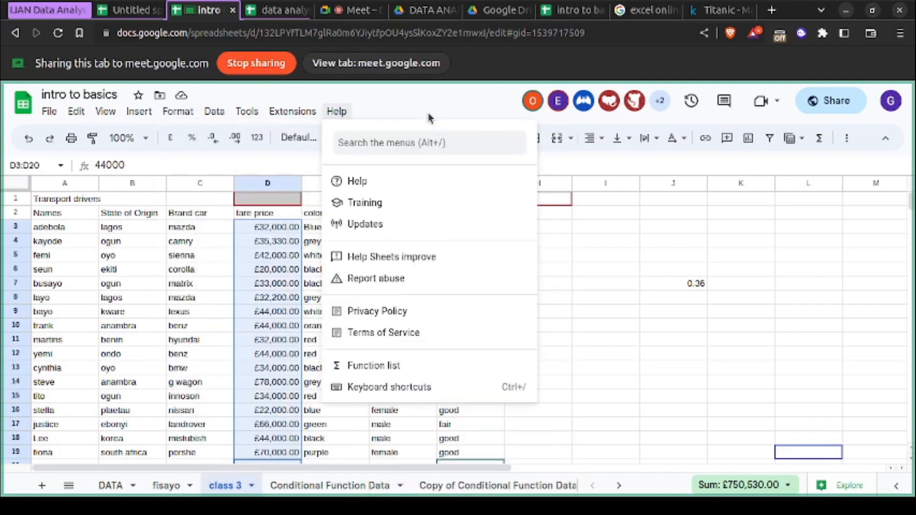
left_click(428, 112)
- Find the Nigerian Naira among the custom currencies and apply it to the fare prices in D3:D20
left_click(257, 138)
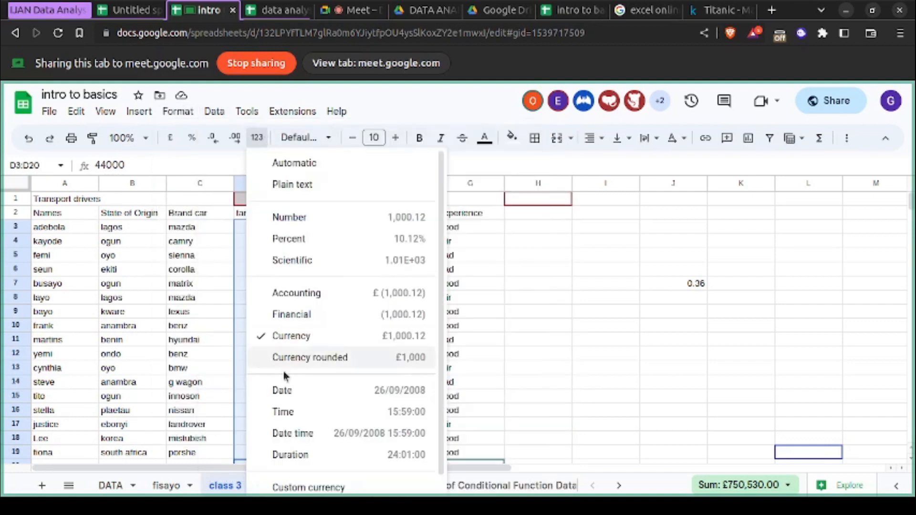
scroll(313, 485, "down", 1)
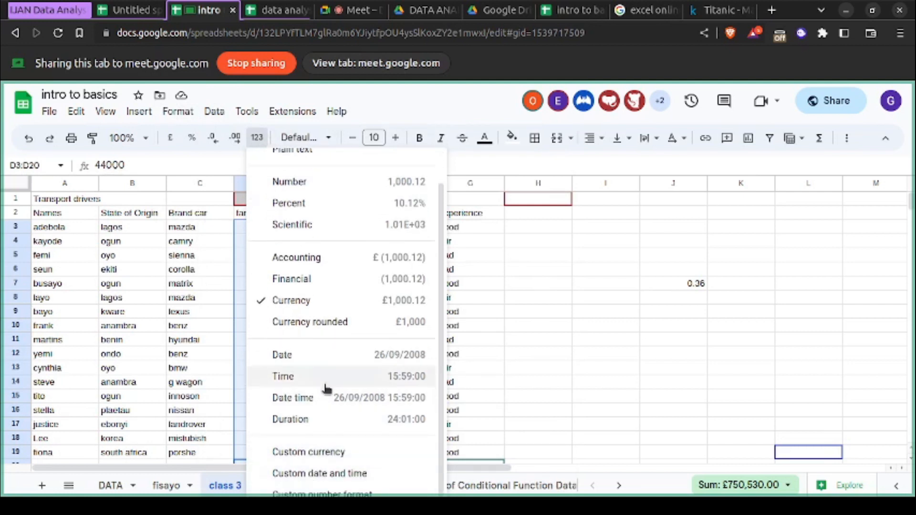
left_click(303, 452)
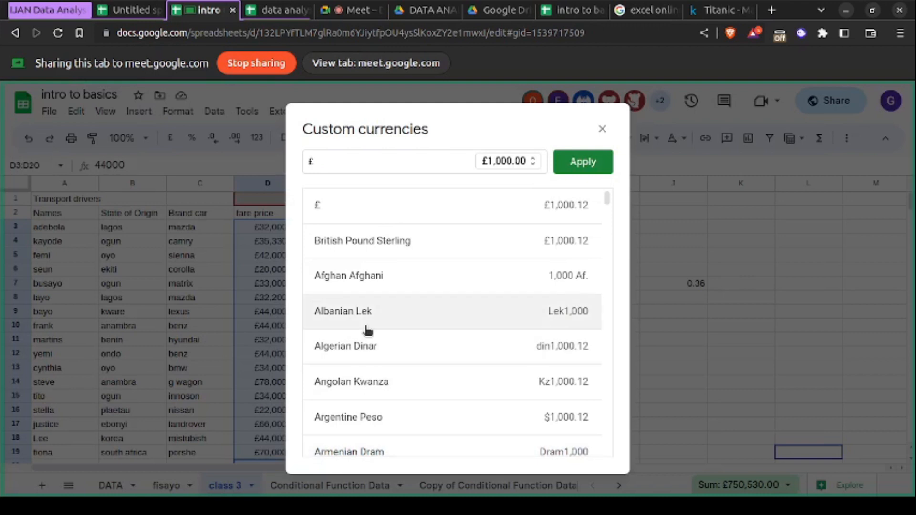
scroll(368, 329, "down", 20)
left_click(351, 163)
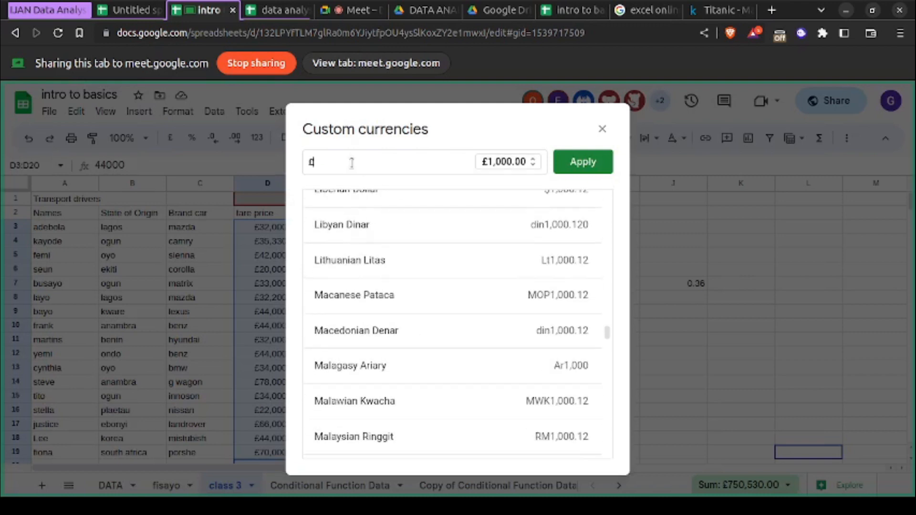
key("BackSpace")
type("n")
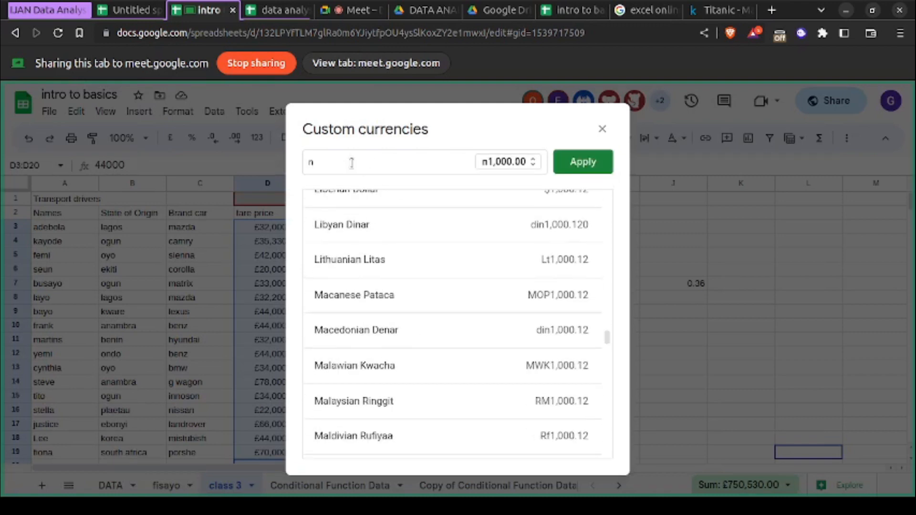
type("ai")
left_click(395, 240)
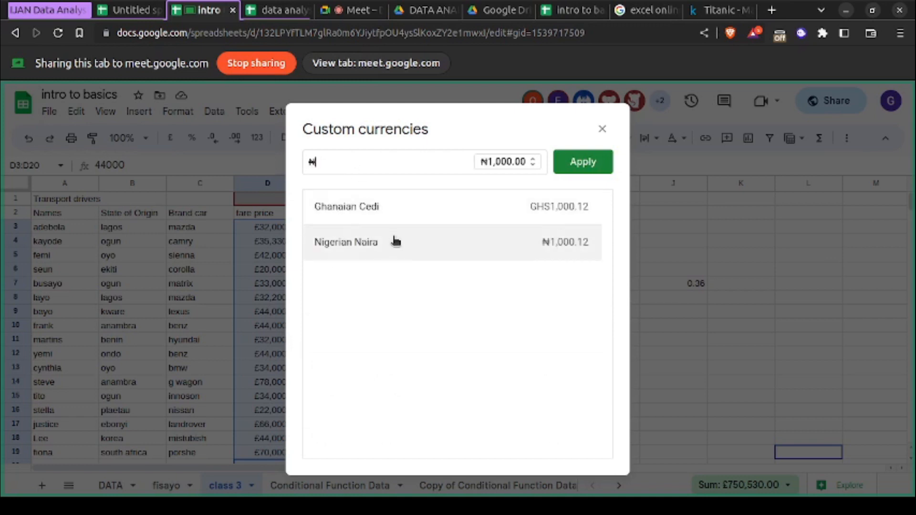
left_click(586, 165)
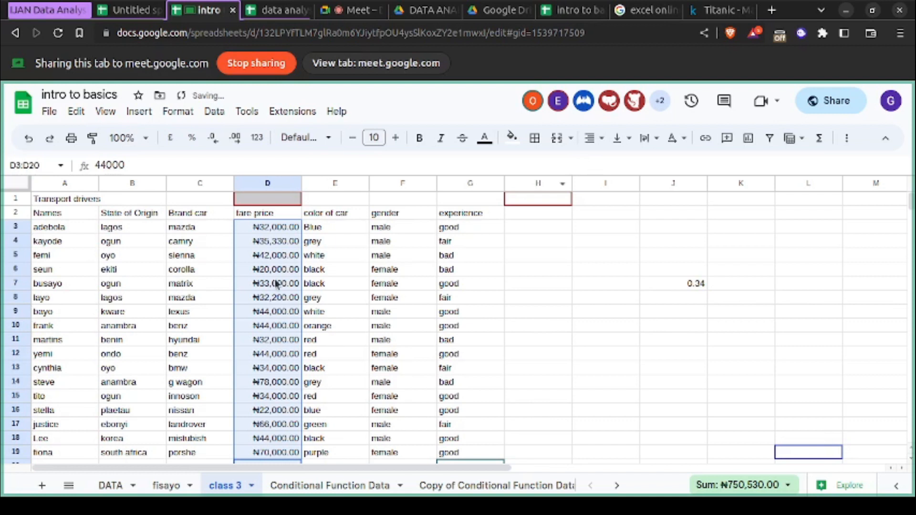
scroll(277, 283, "down", 7)
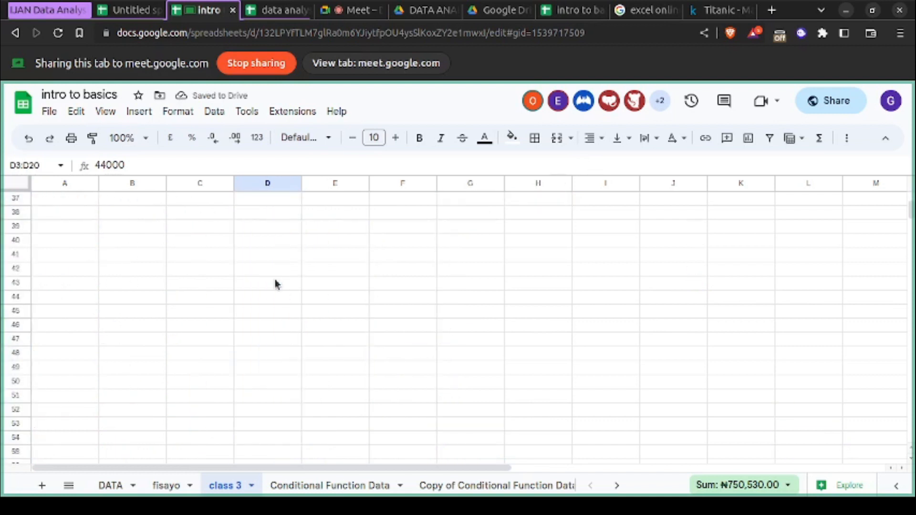
scroll(277, 283, "up", 4)
scroll(277, 284, "up", 4)
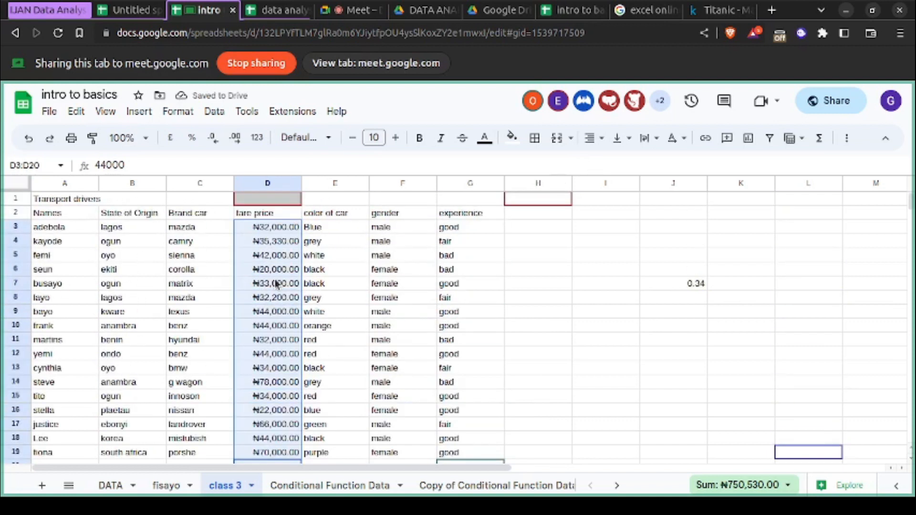
left_click(610, 370)
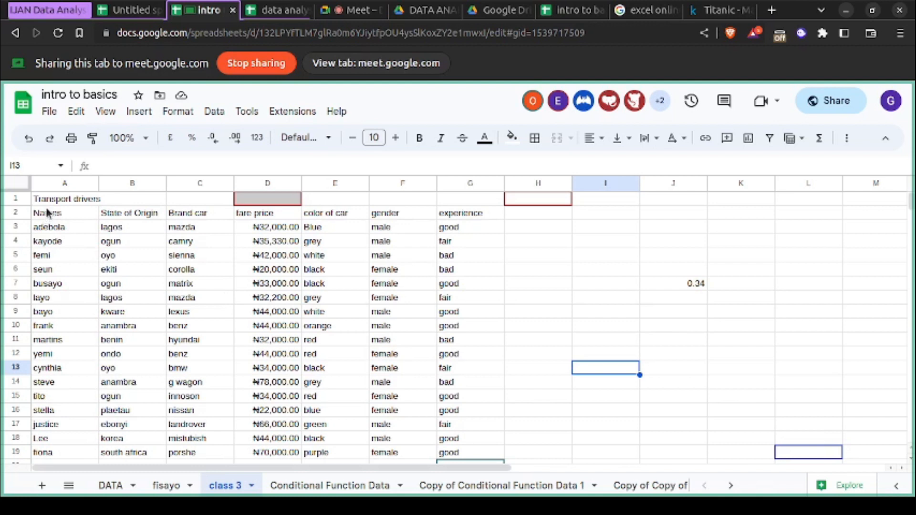
- Extend the table title in cell A1 to read "Transport drivers in Nigeria"
double_click(83, 196)
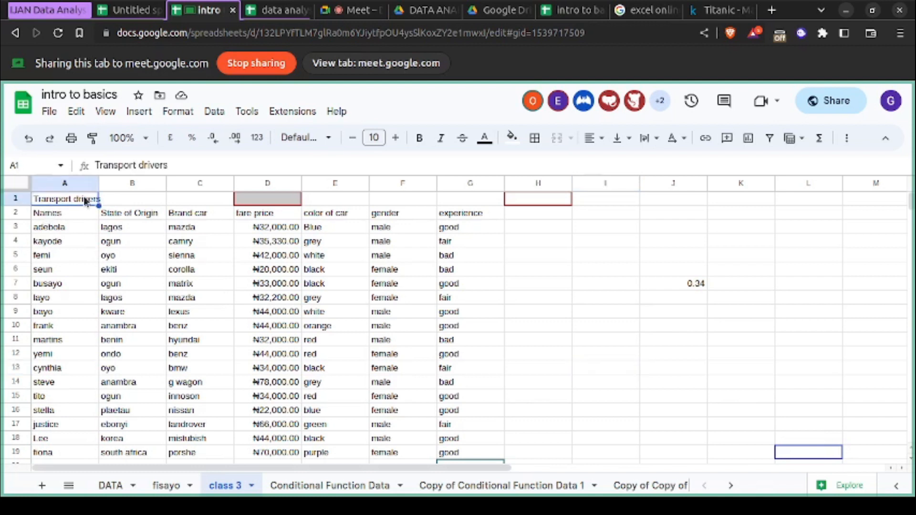
type("in N")
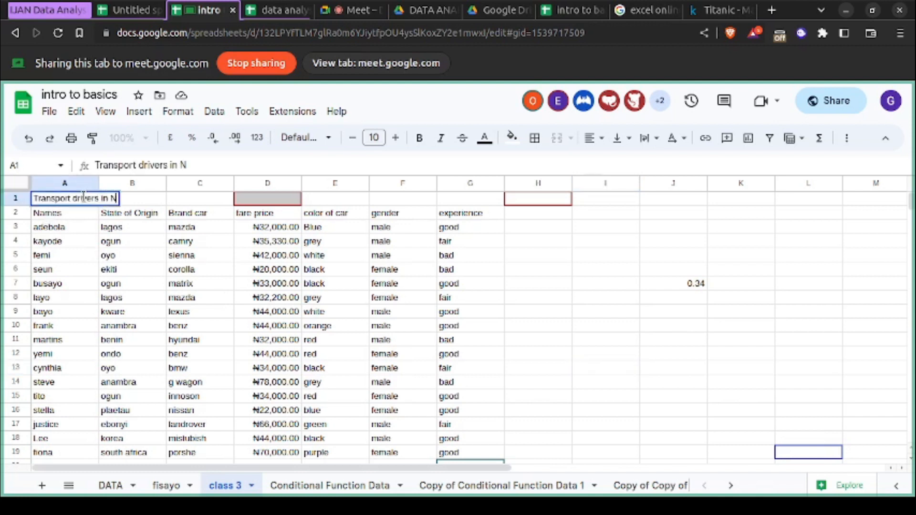
type("igeria")
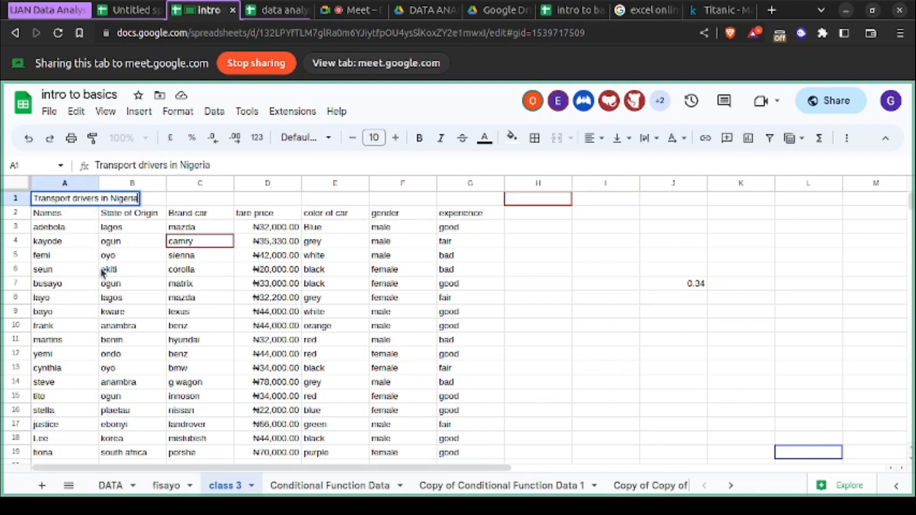
left_click(168, 199)
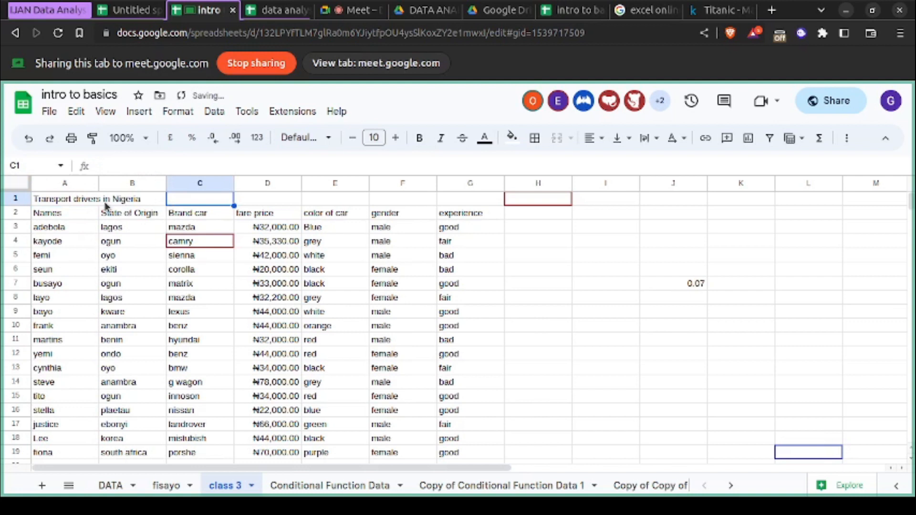
- Make the table's header row A2:G2, from Names to experience, bold
left_click(103, 268)
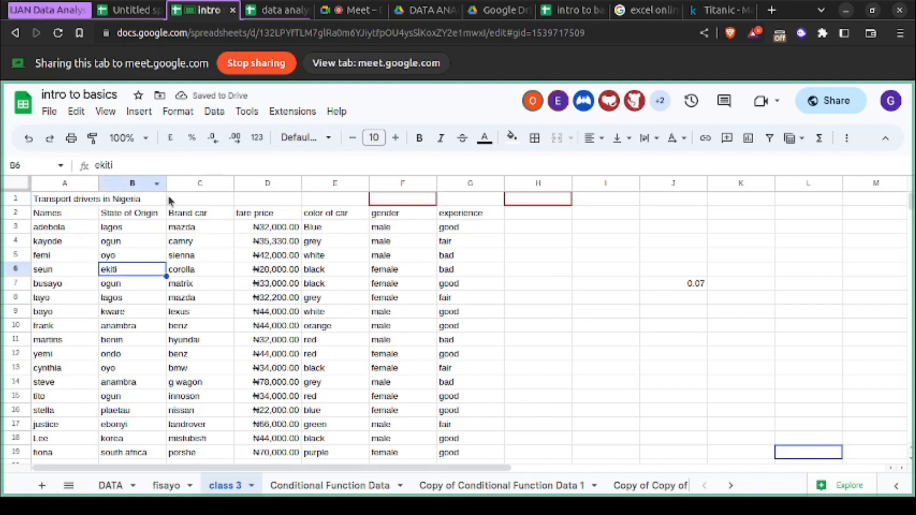
left_click(54, 216)
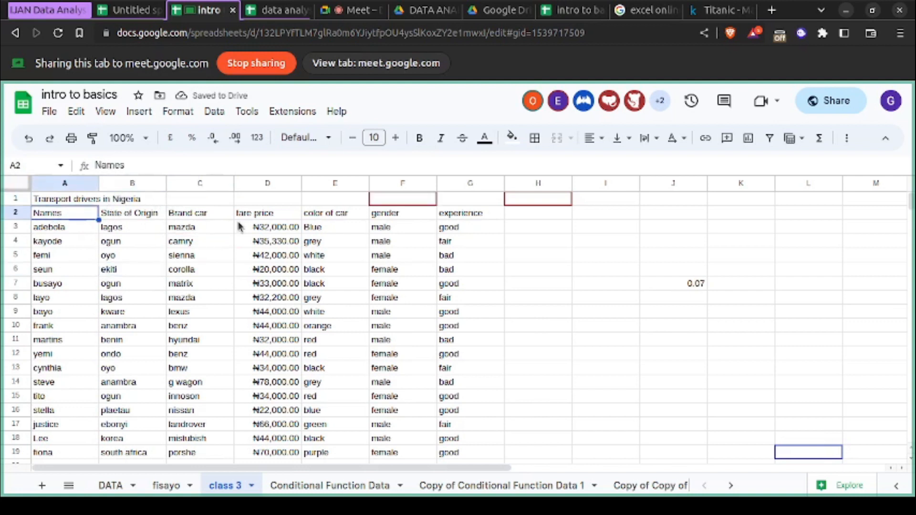
left_click(453, 218, "shift")
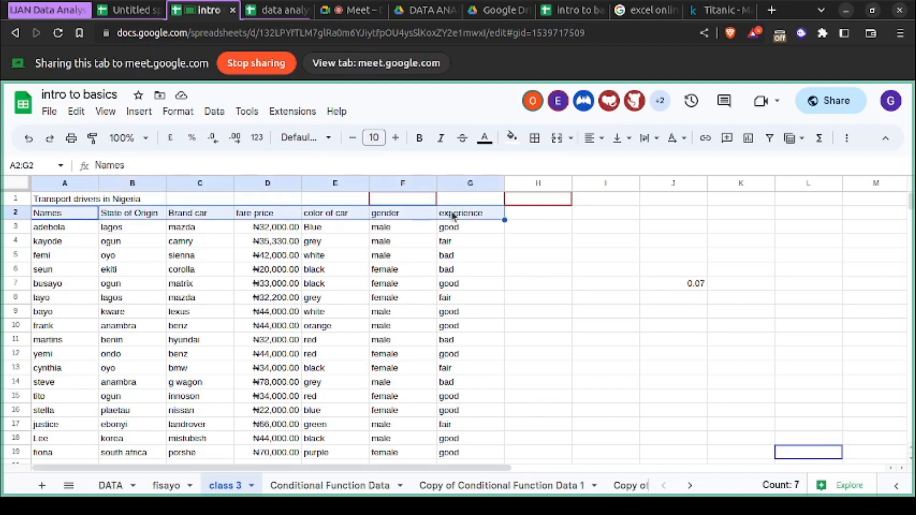
key("ctrl+b")
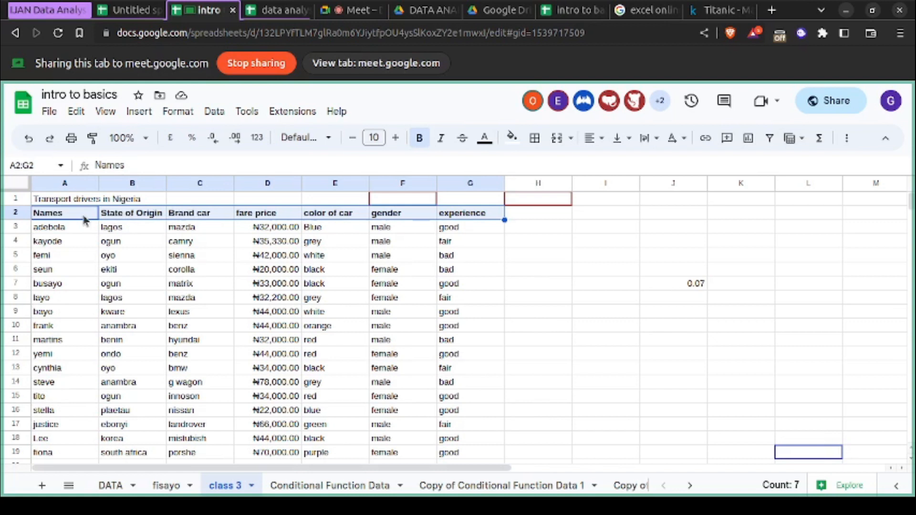
left_click(81, 111)
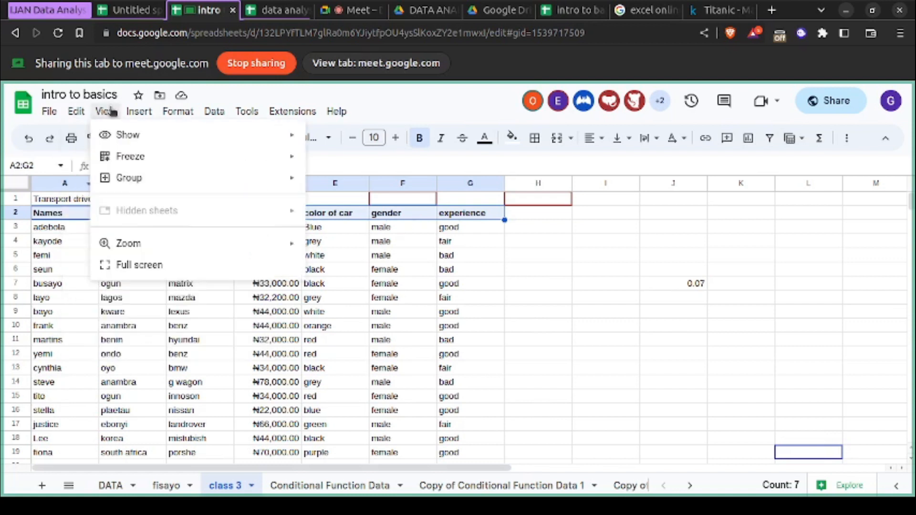
mouse_move(171, 112)
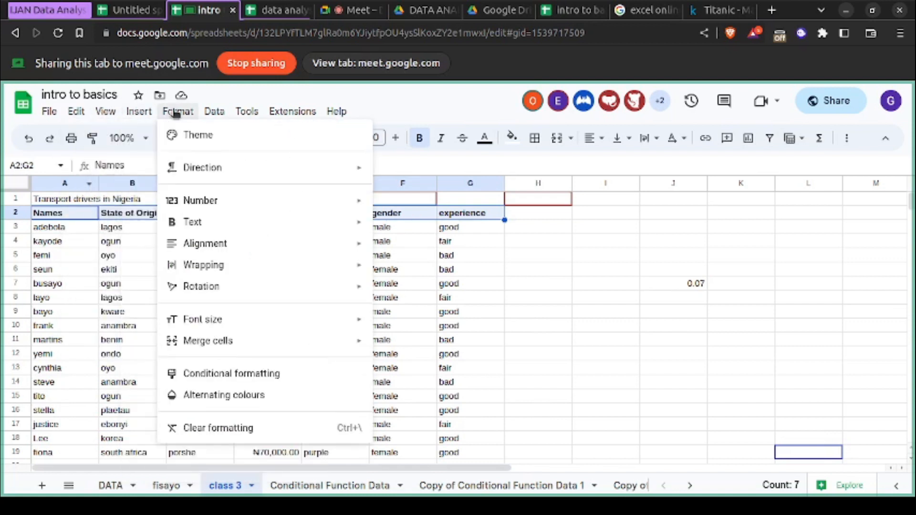
mouse_move(227, 220)
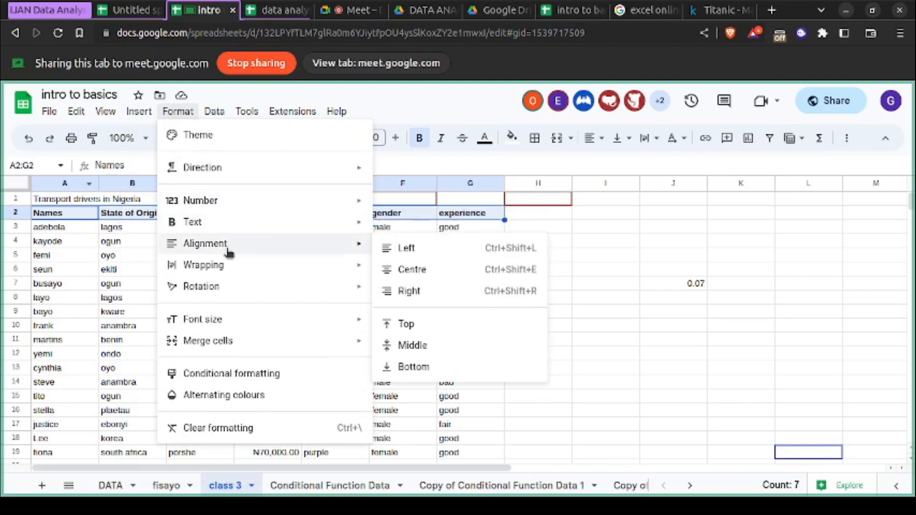
mouse_move(235, 267)
mouse_move(236, 281)
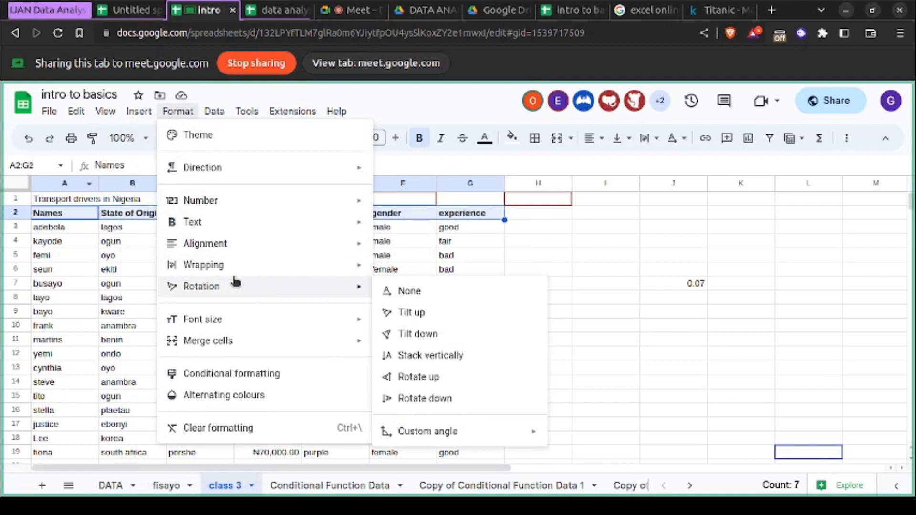
mouse_move(215, 115)
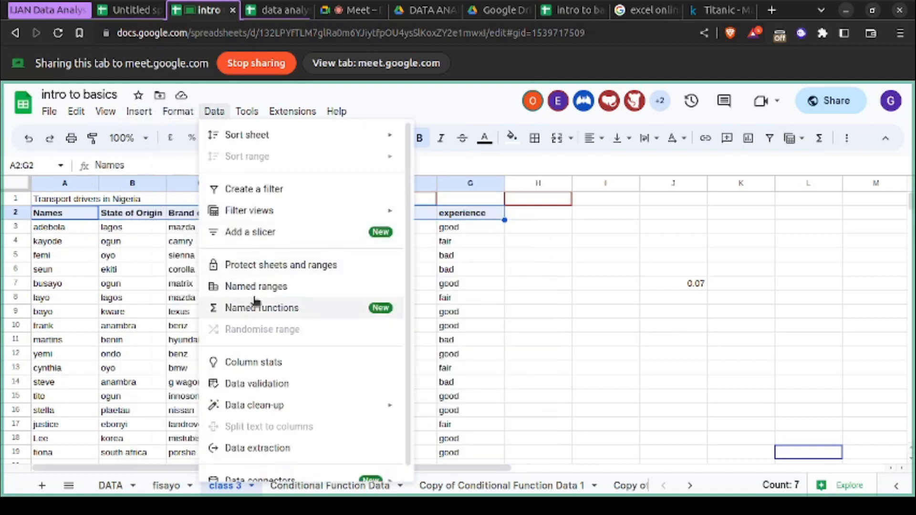
scroll(255, 298, "down", 1)
left_click(172, 270)
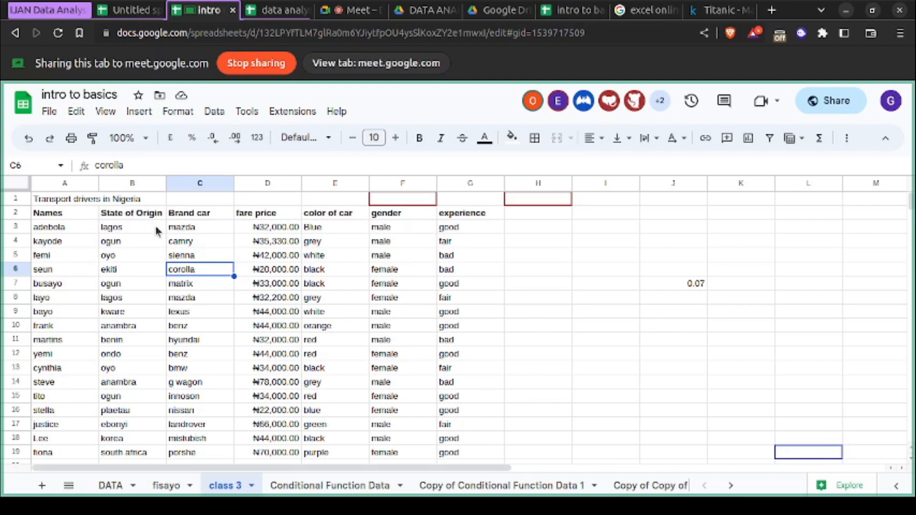
- Review the transport drivers table from the title and header row down to its last record in row 20
scroll(220, 322, "down", 1)
scroll(219, 322, "up", 1)
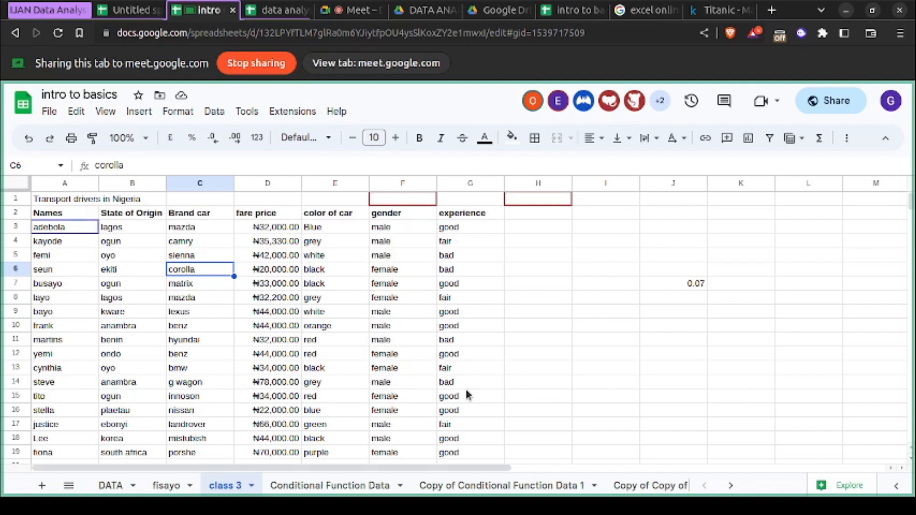
scroll(465, 387, "down", 2)
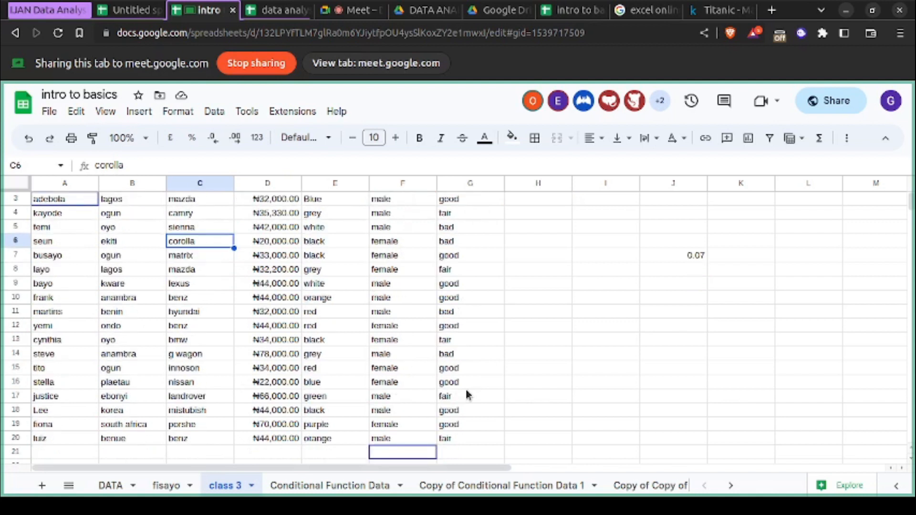
scroll(465, 387, "up", 2)
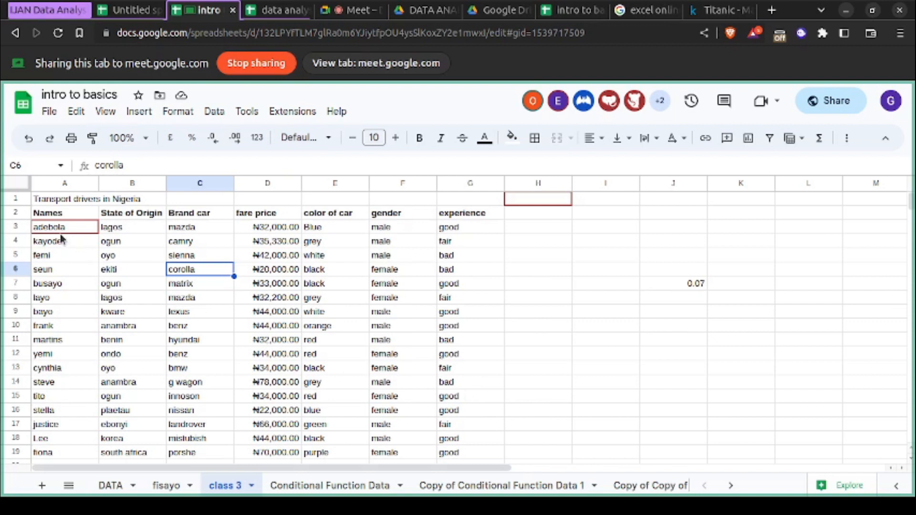
scroll(62, 380, "down", 6)
scroll(62, 380, "up", 6)
left_click(68, 315)
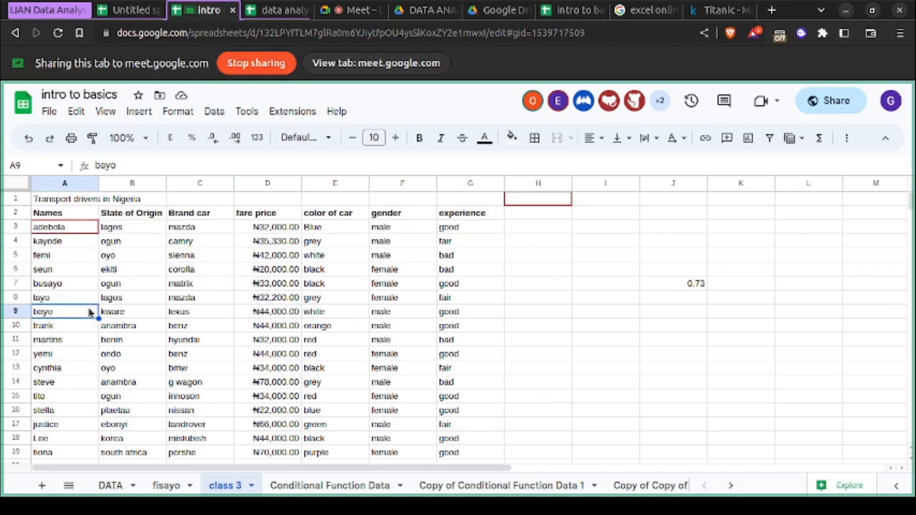
scroll(91, 312, "down", 2)
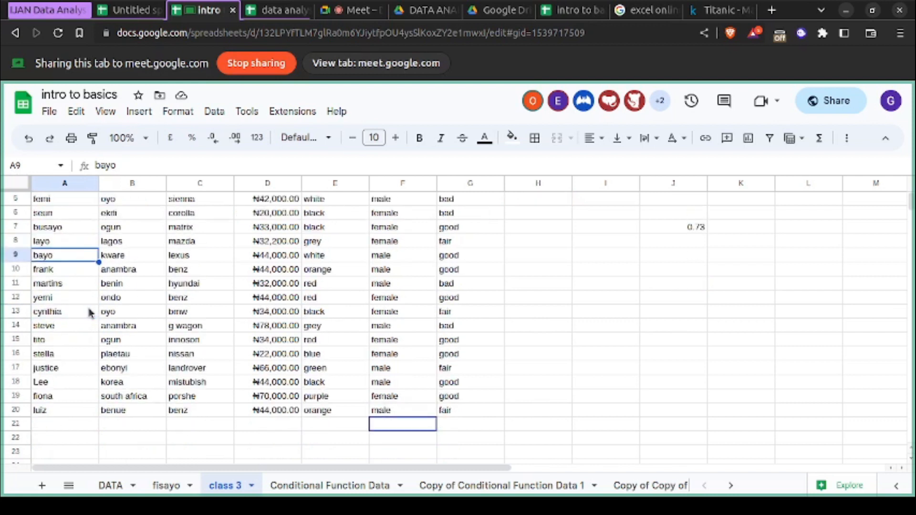
scroll(91, 312, "up", 2)
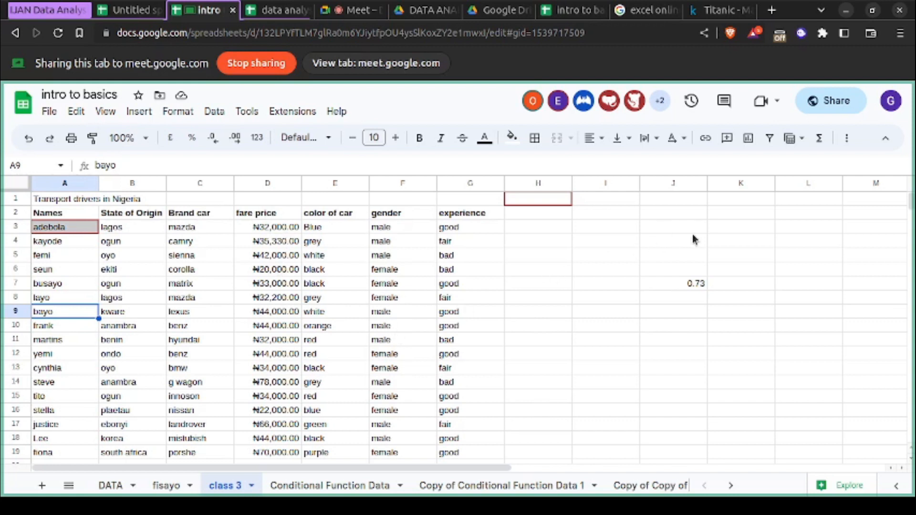
- Enter the labels max, min, sum, average and count down cells I3 to I7 beside the drivers table
left_click(611, 229)
type("max")
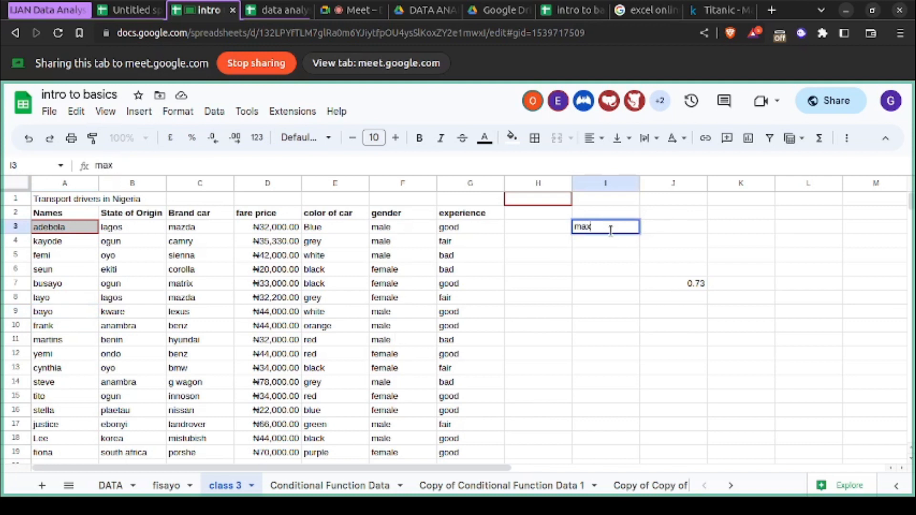
key("Return")
type("min")
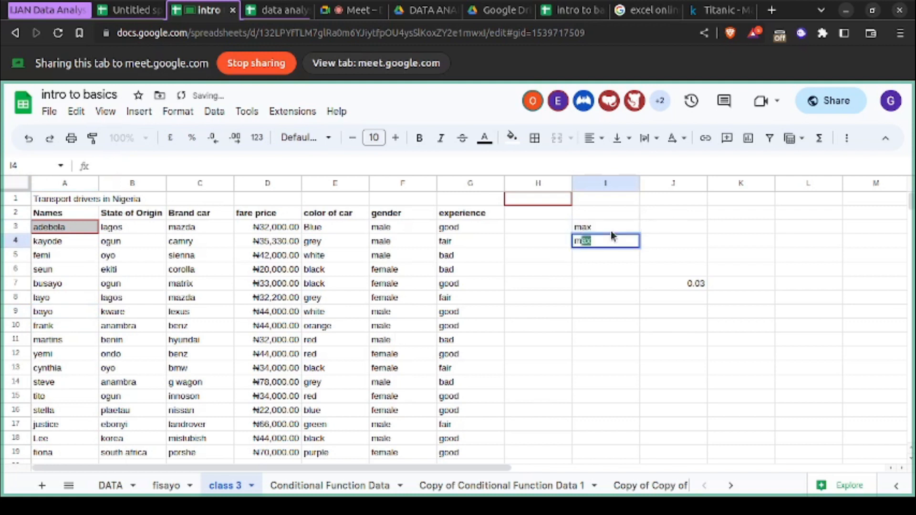
key("Return")
type("sum")
key("Return")
type("average")
key("Return")
type("count")
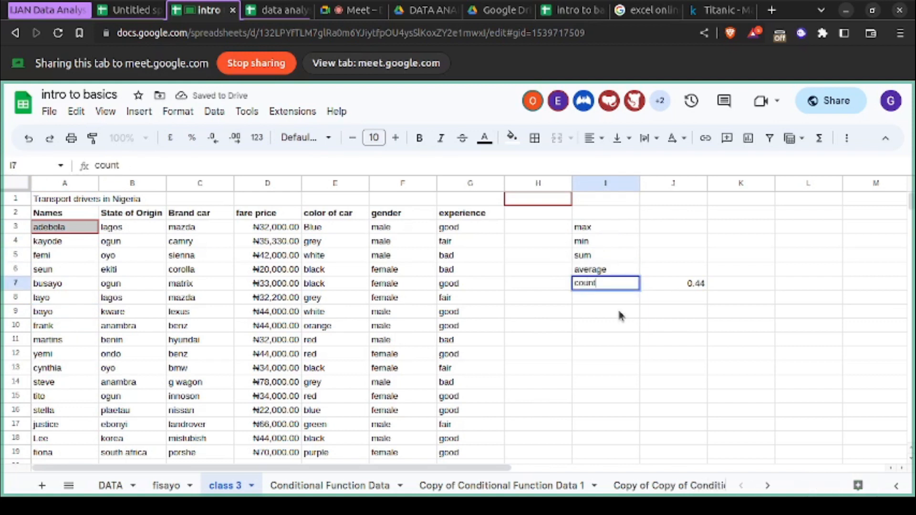
left_click(619, 313)
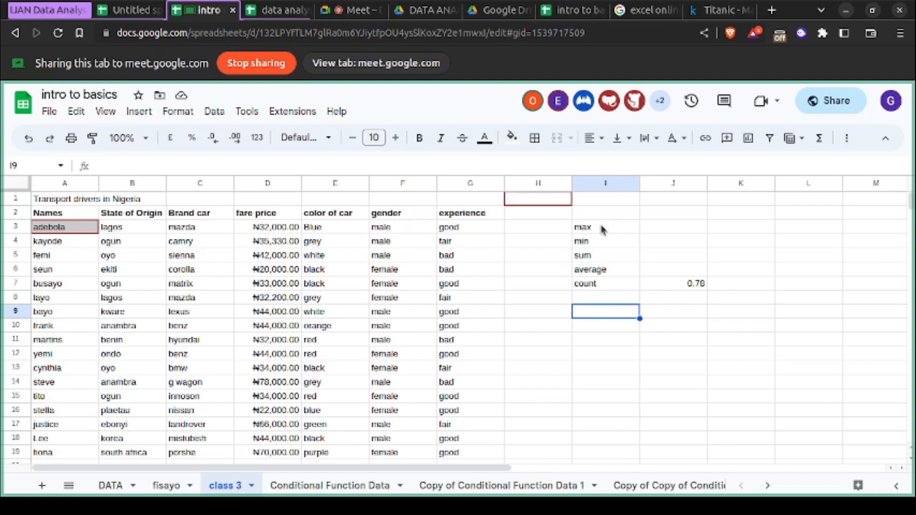
- Enter =max without brackets or a range in J3 beside the max label, and inspect the cell's error note
left_click(658, 227)
type("=")
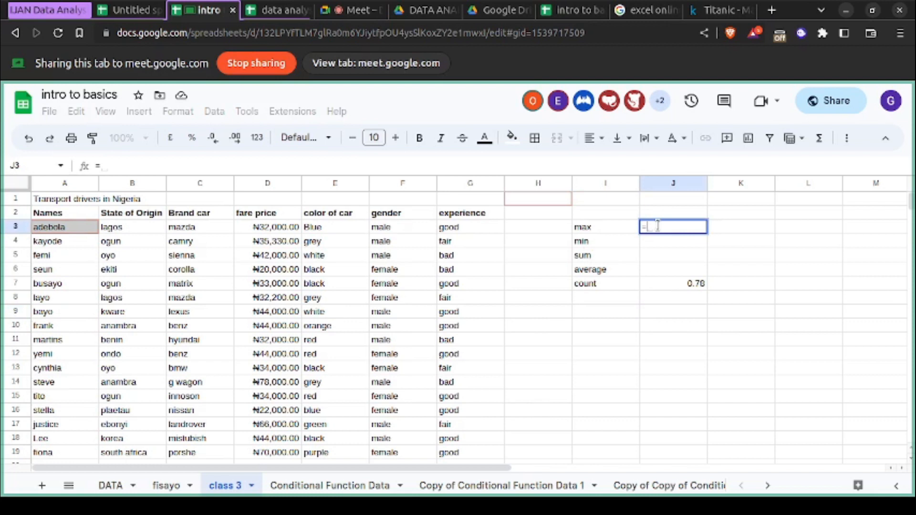
type("max")
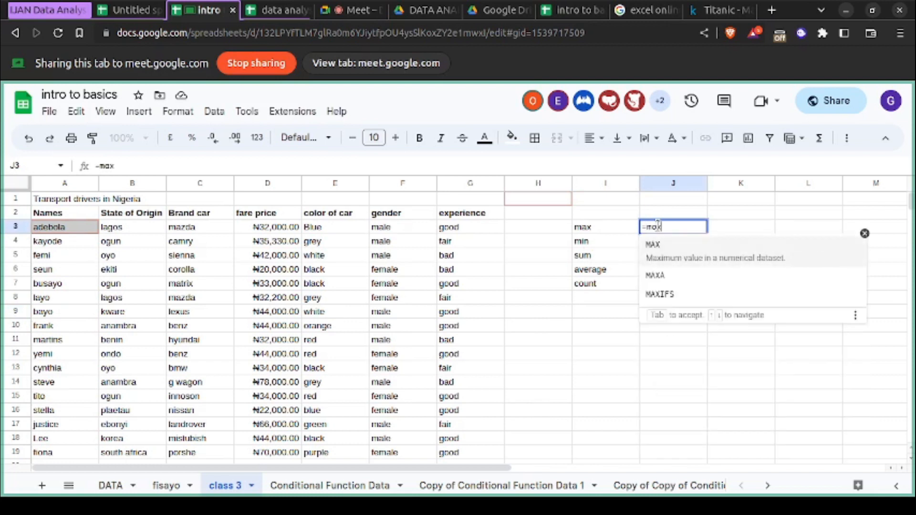
left_click(625, 334)
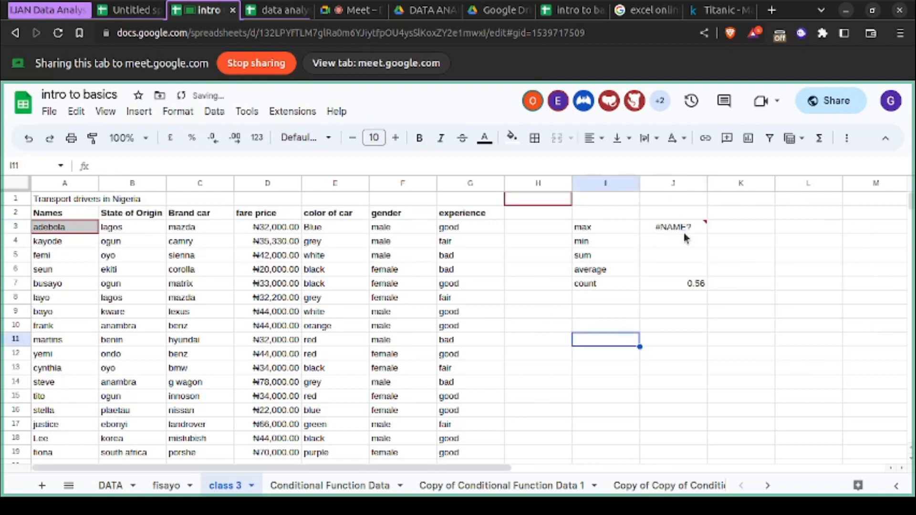
mouse_move(688, 227)
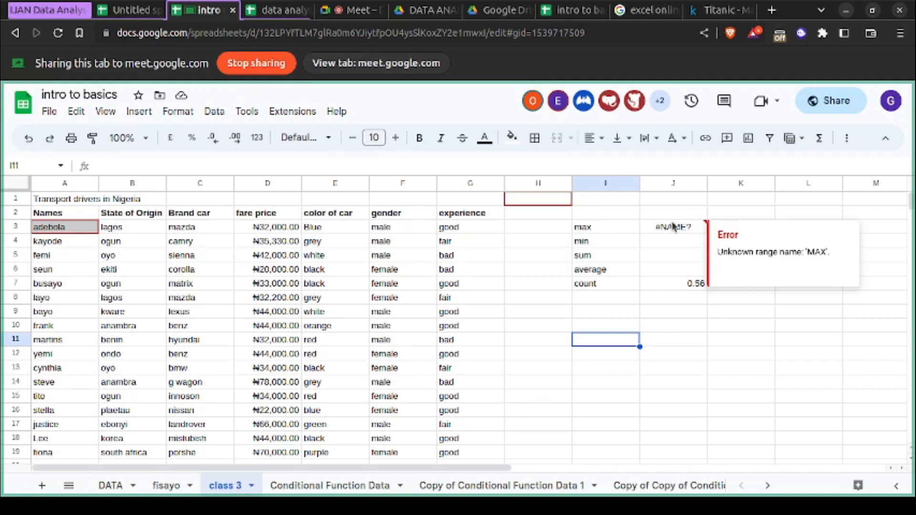
double_click(673, 226)
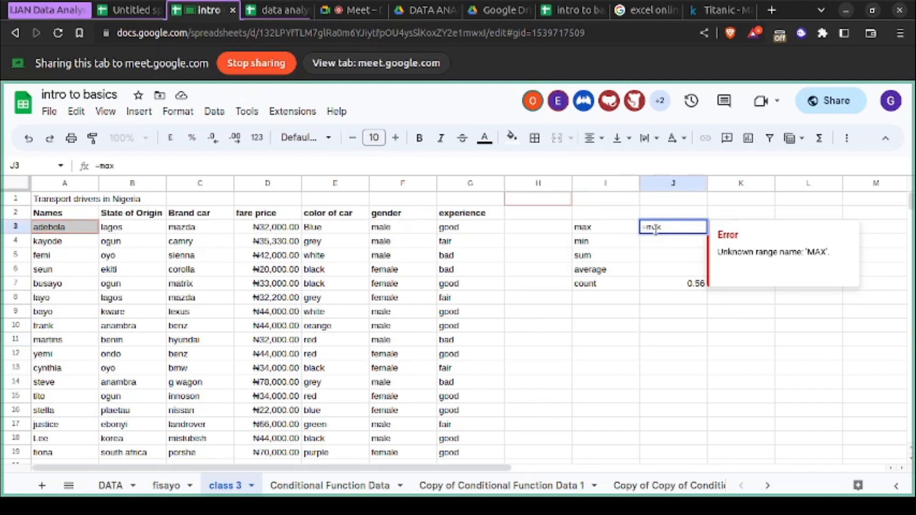
left_click(657, 247)
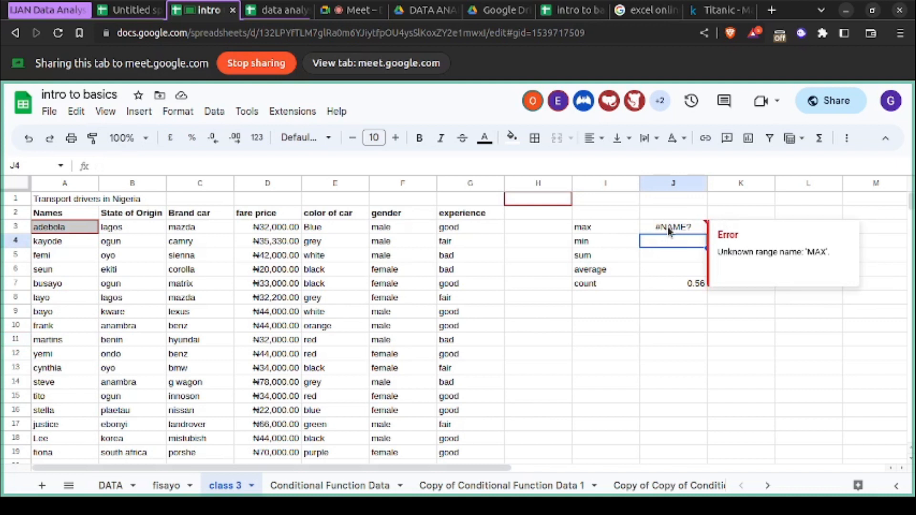
left_click(668, 227)
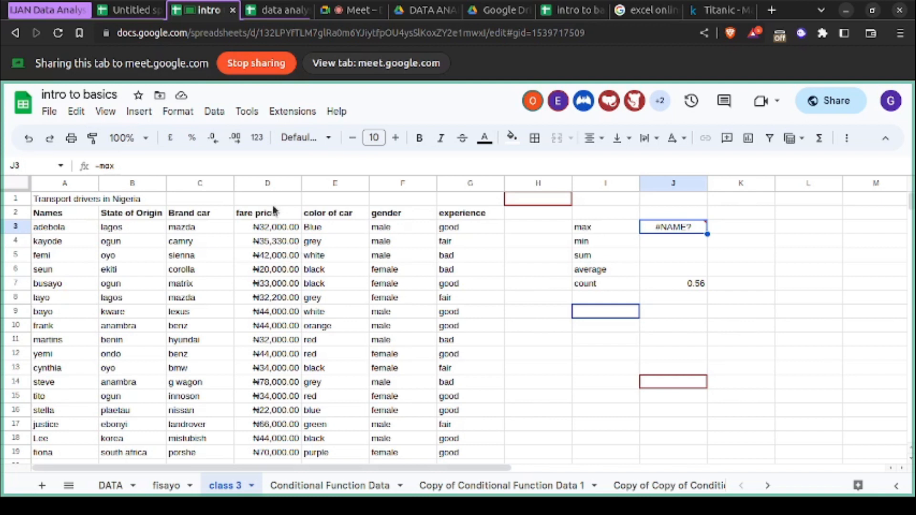
- Check the first and last fare price cells, D3 and D20, to identify the range for the max formula
scroll(268, 270, "down", 2)
scroll(267, 271, "up", 2)
left_click(267, 229)
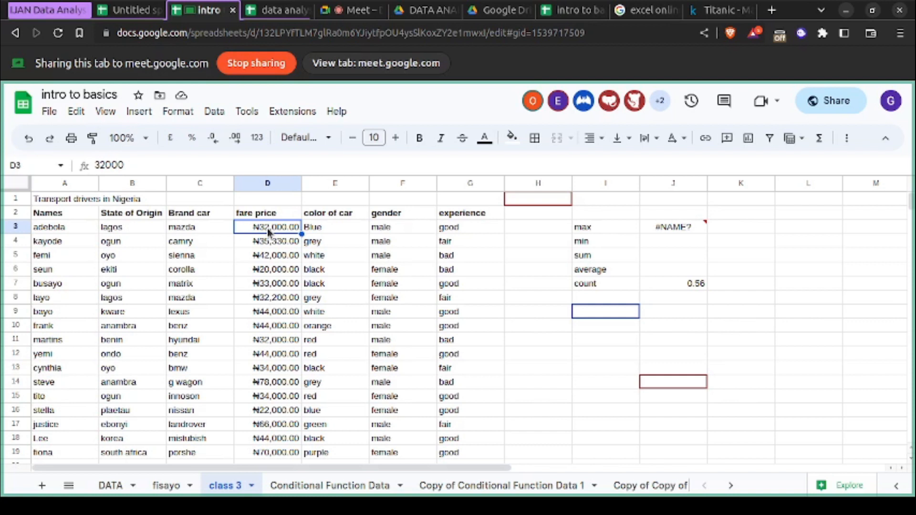
scroll(267, 228, "down", 2)
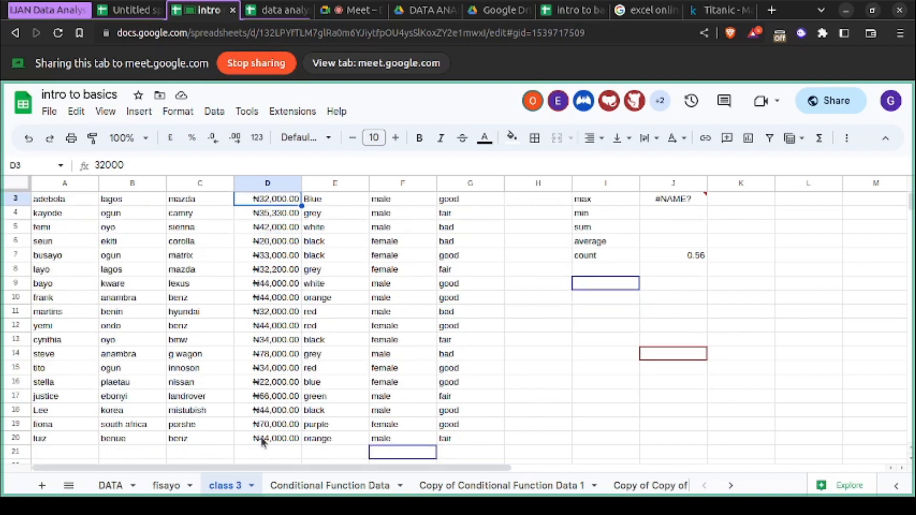
left_click(263, 439)
scroll(262, 441, "up", 2)
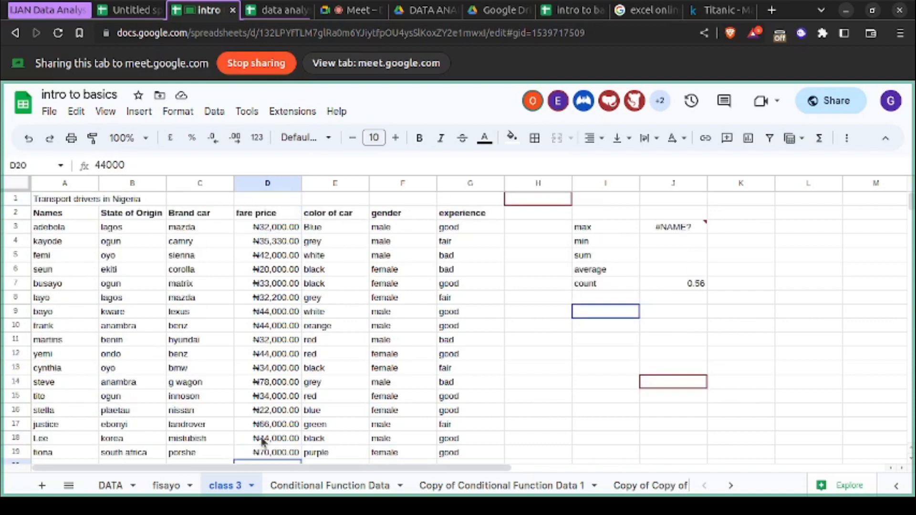
scroll(262, 441, "down", 2)
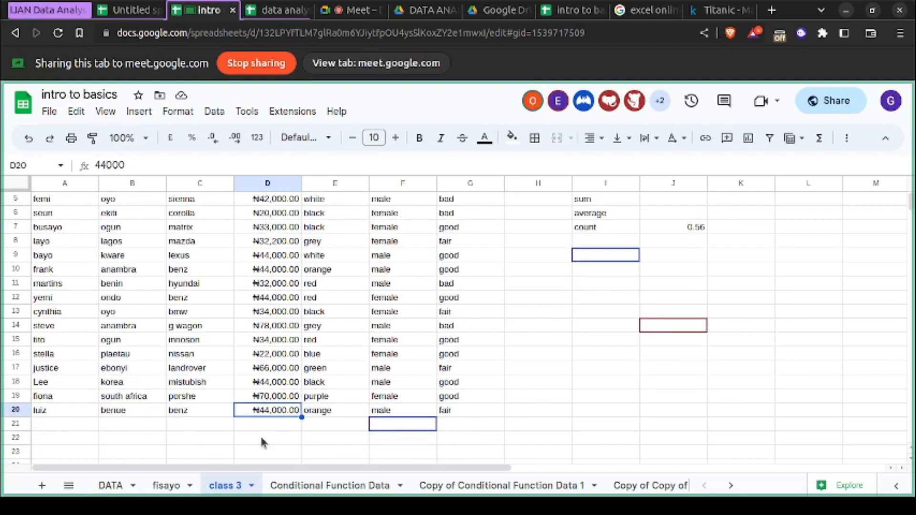
scroll(263, 443, "up", 2)
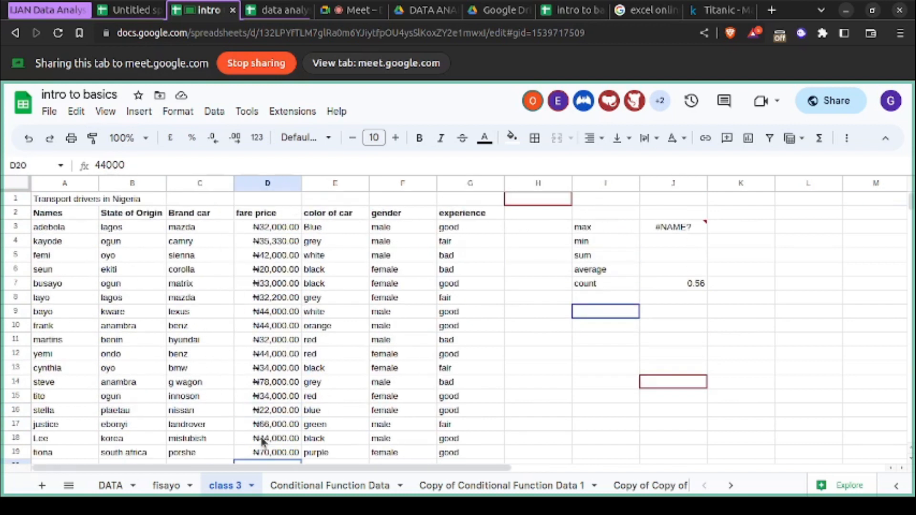
- Complete the max formula in J3 with brackets and the range D2:D3, giving =max(d2:d3)
mouse_move(674, 228)
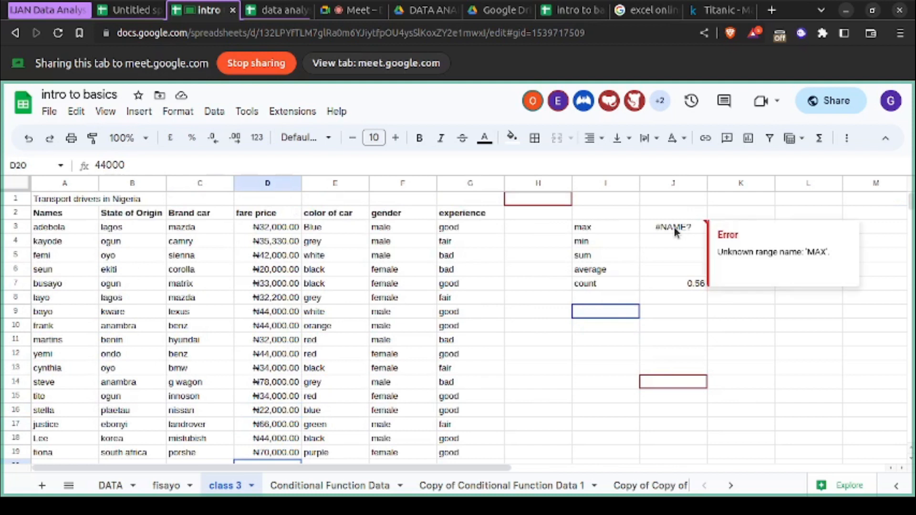
double_click(674, 227)
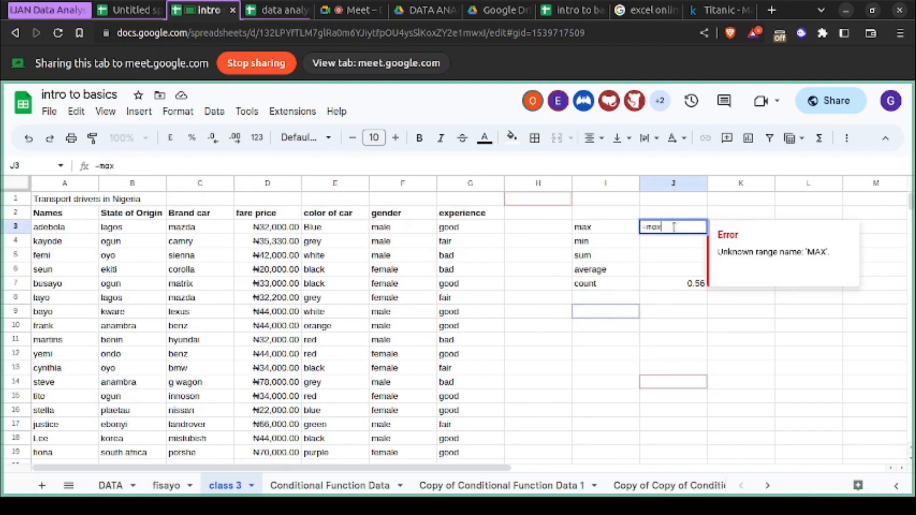
type("(")
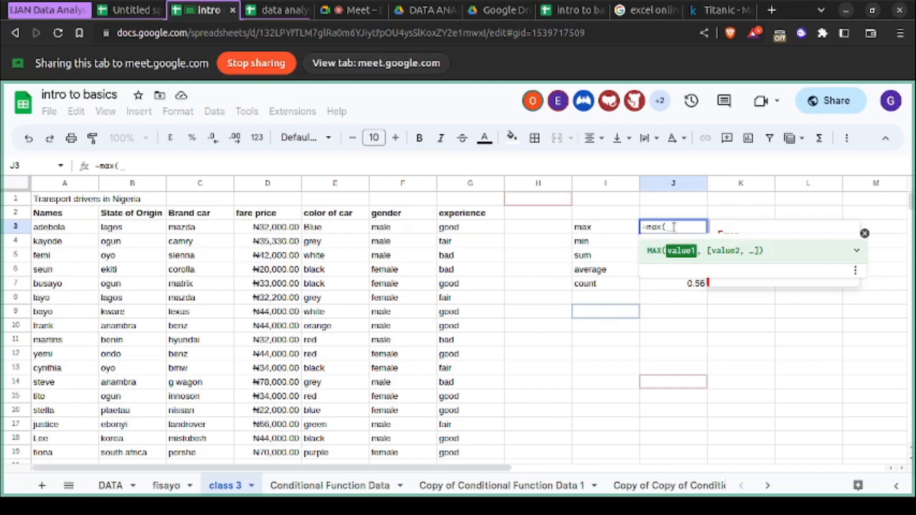
type("d2")
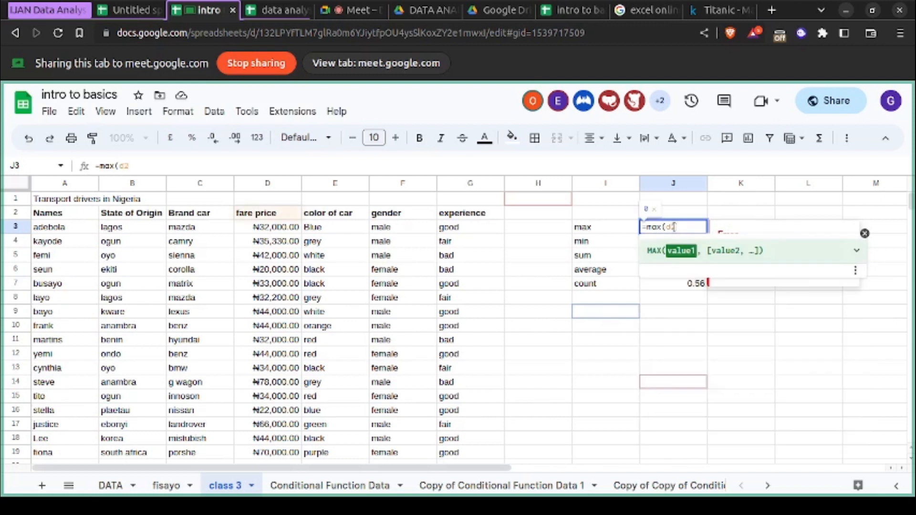
type(":")
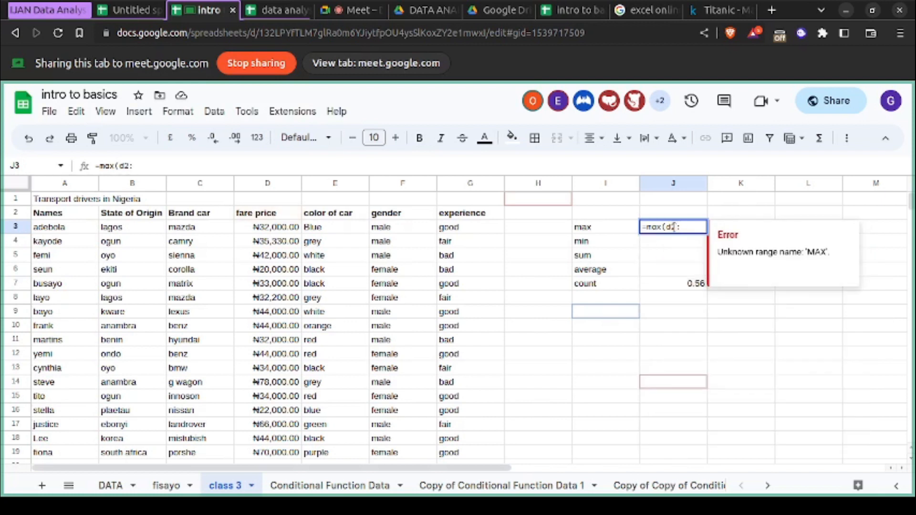
type("d")
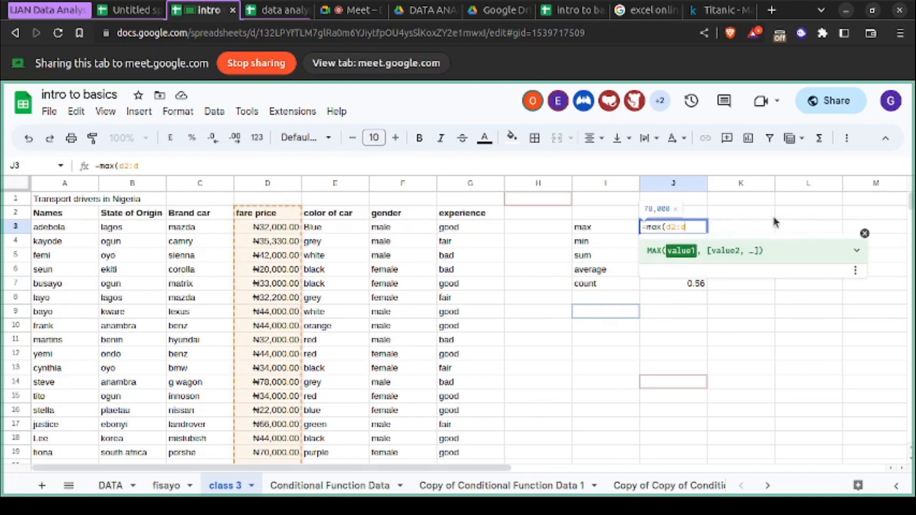
type("3)")
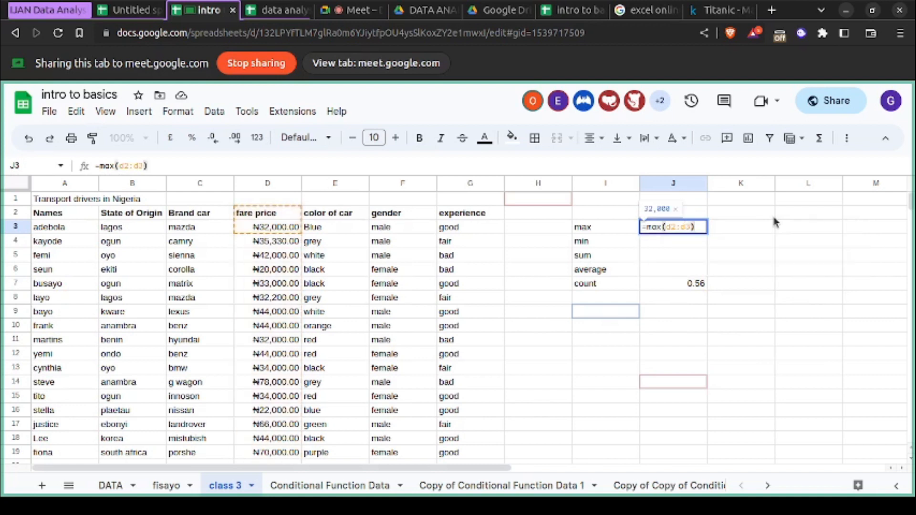
key("Return")
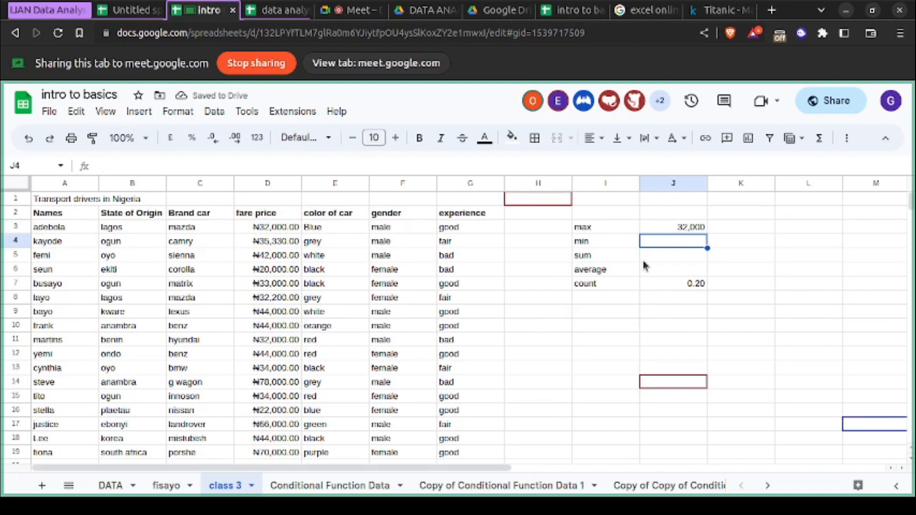
- Correct the range of the max formula in J3 to D3:D20 so it covers every fare price
left_click(674, 228)
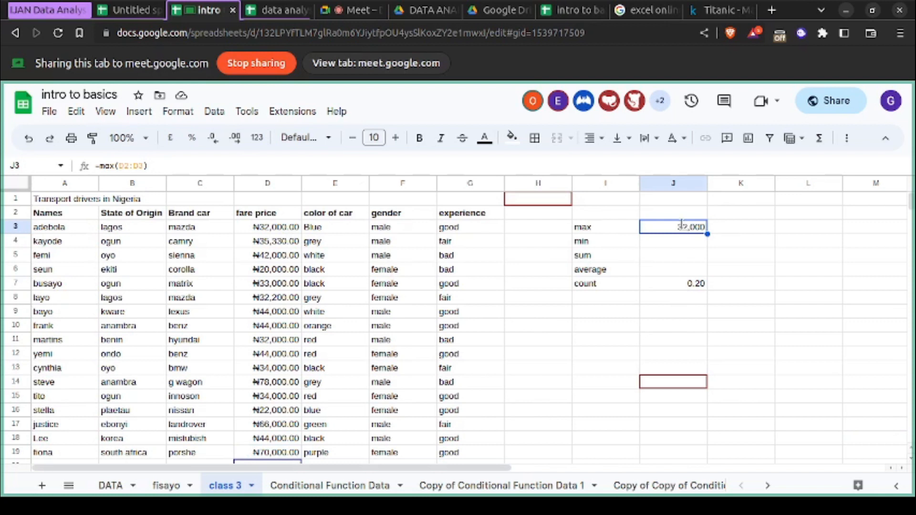
double_click(681, 224)
left_click(659, 253)
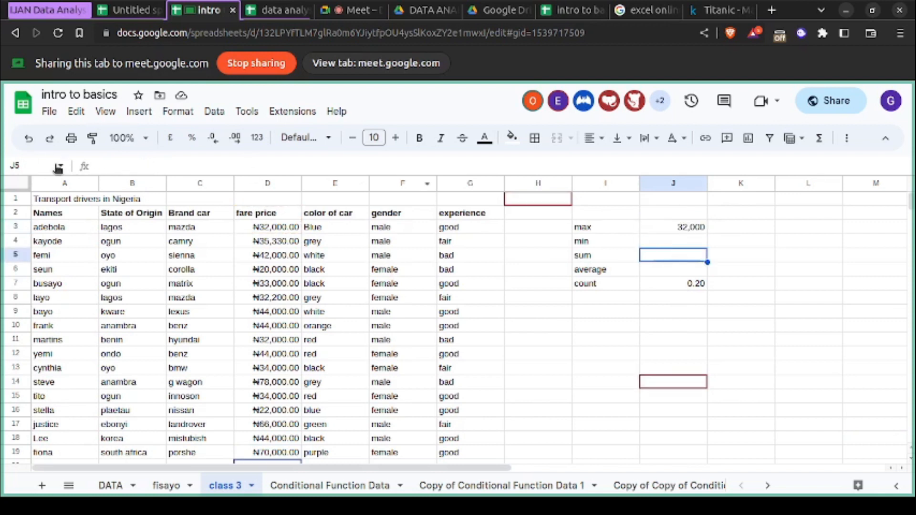
left_click(694, 230)
left_click(153, 165)
key("Left")
key("BackSpace")
key("BackSpace")
key("BackSpace")
key("BackSpace")
type("3:d20")
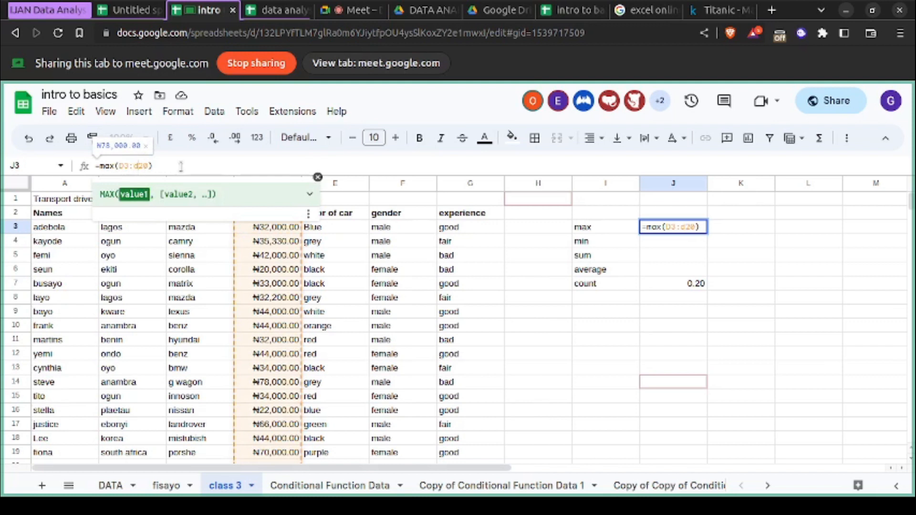
key("Return")
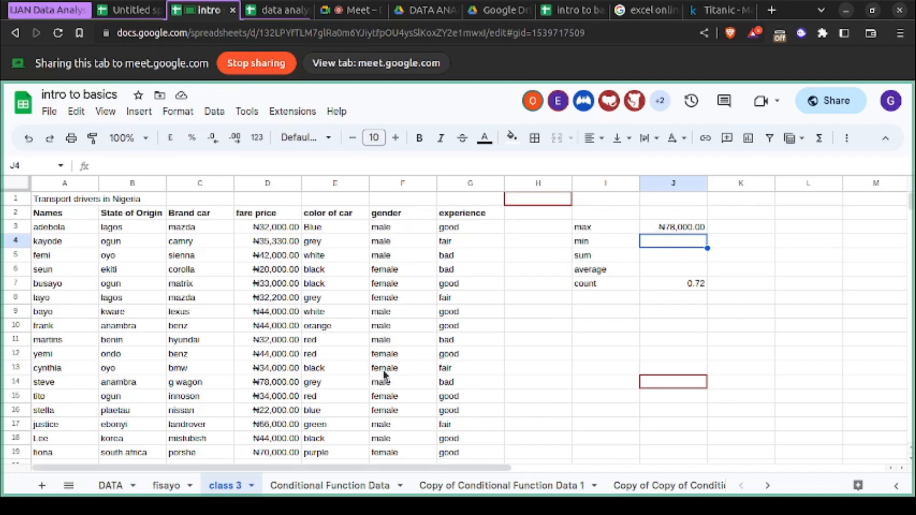
- Locate the fare price in column D that matches the max result
scroll(292, 424, "down", 1)
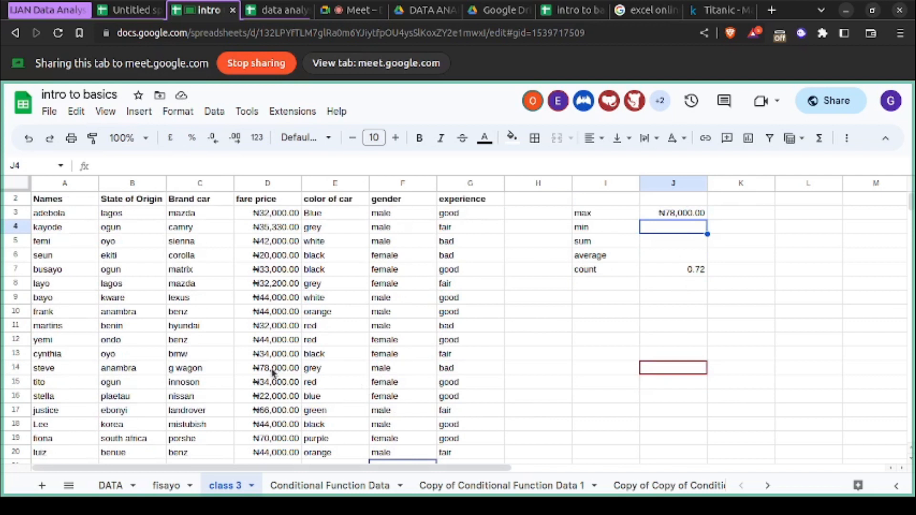
left_click(260, 371)
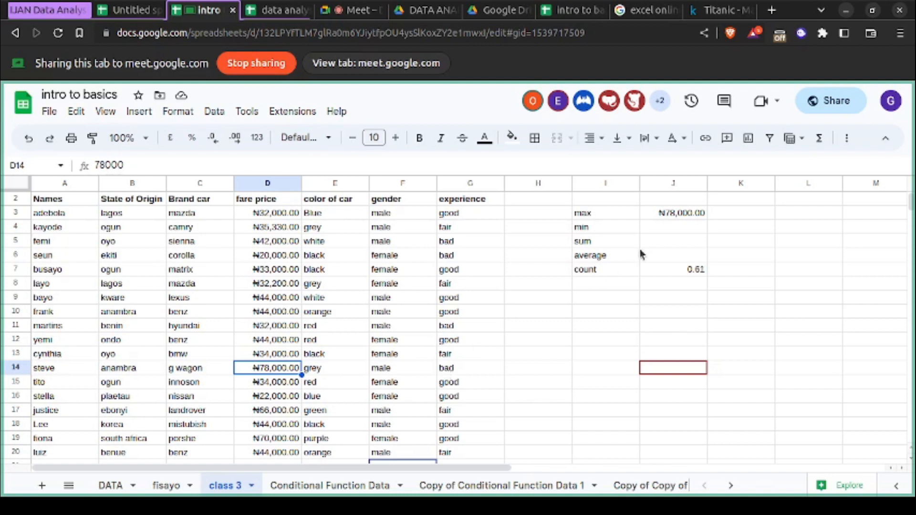
scroll(641, 254, "up", 1)
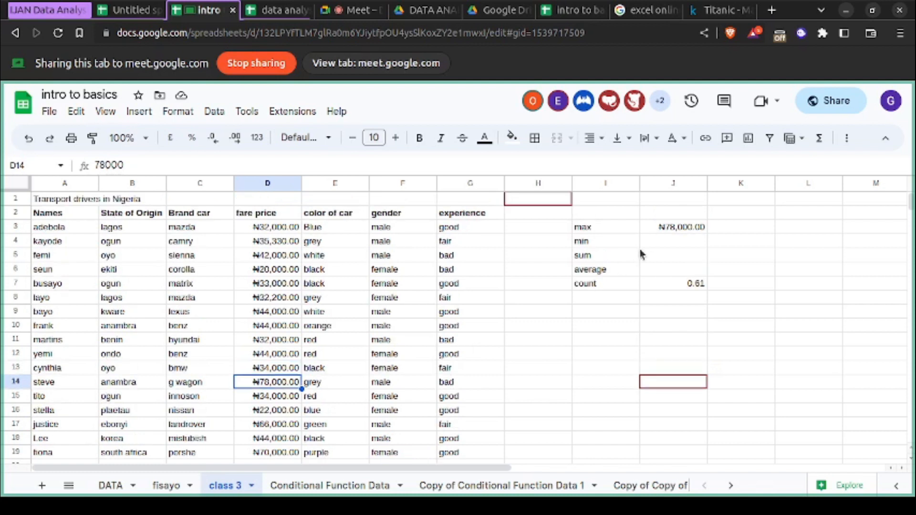
- Enter =min(d3:d20) in J4 beside the min label
left_click(677, 239)
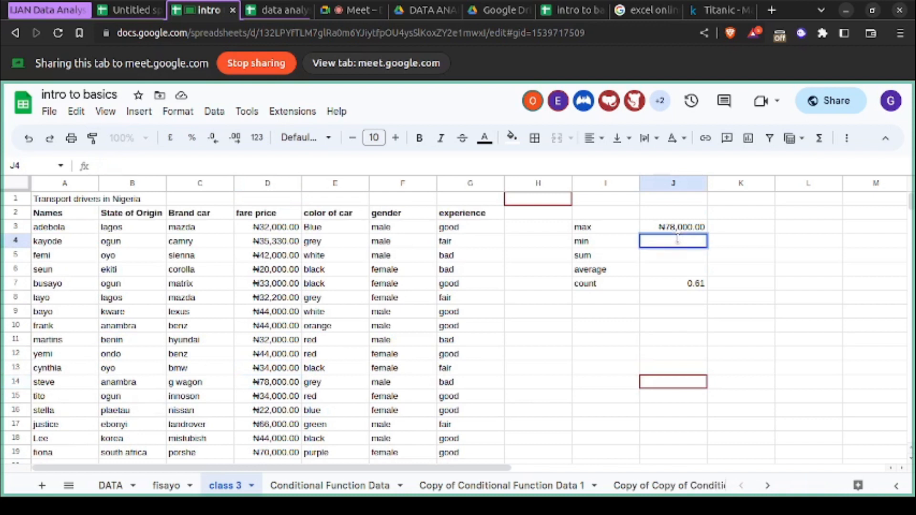
type("=min")
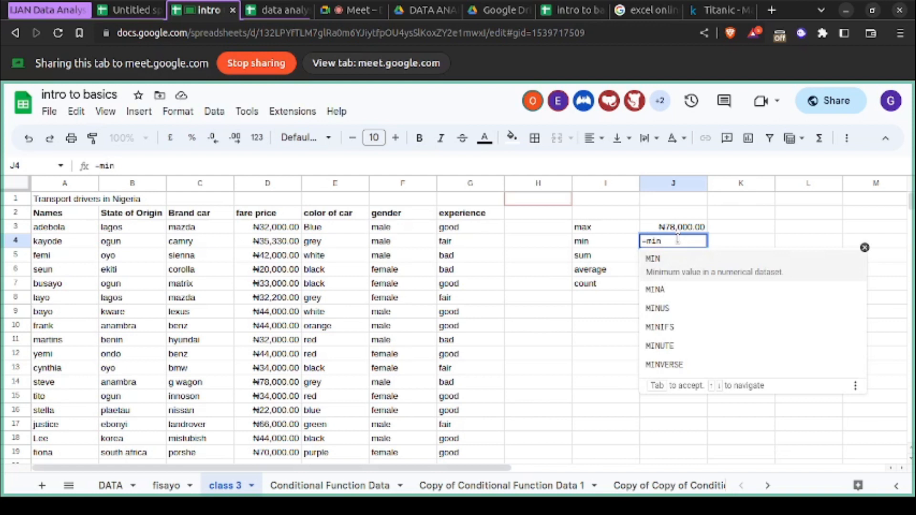
type("(d2:")
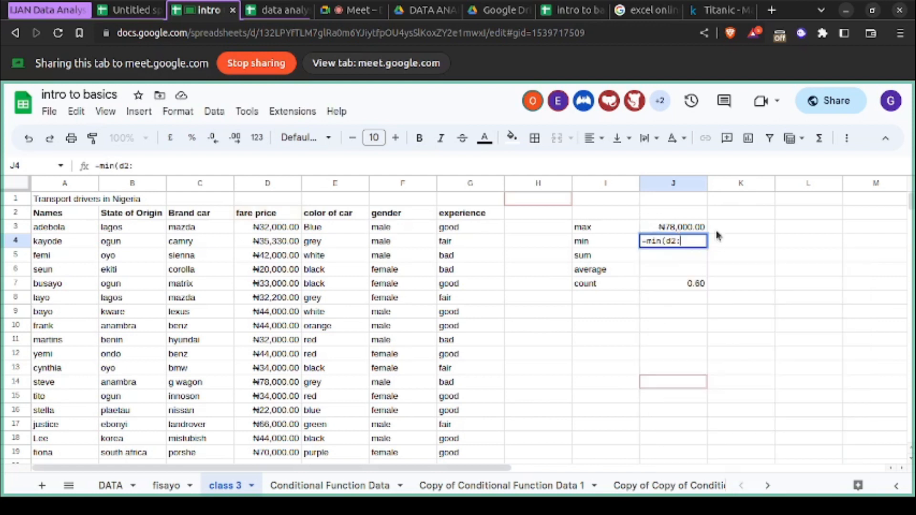
key("BackSpace")
key("BackSpace")
type("3")
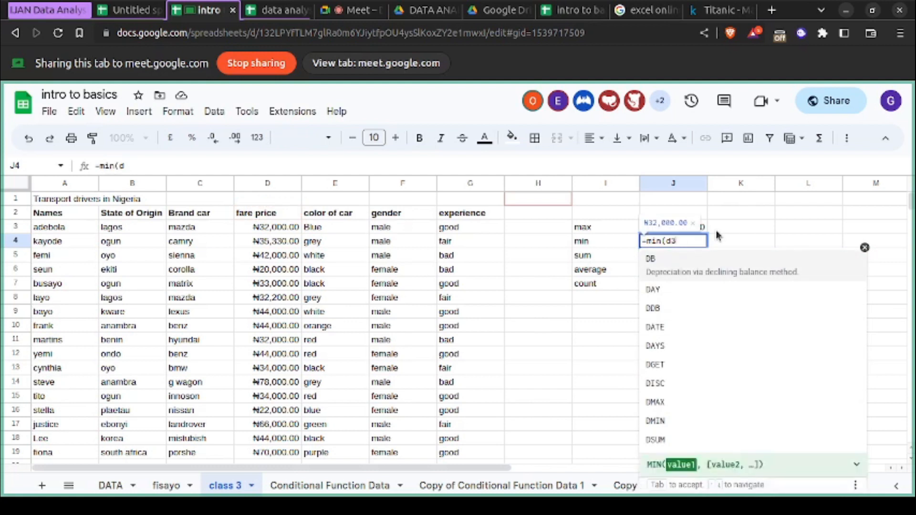
type(":d20)")
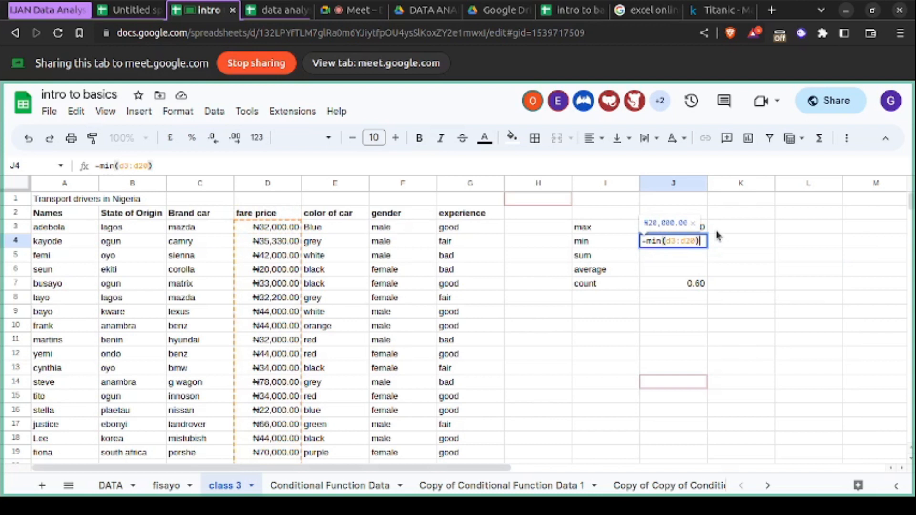
key("Return")
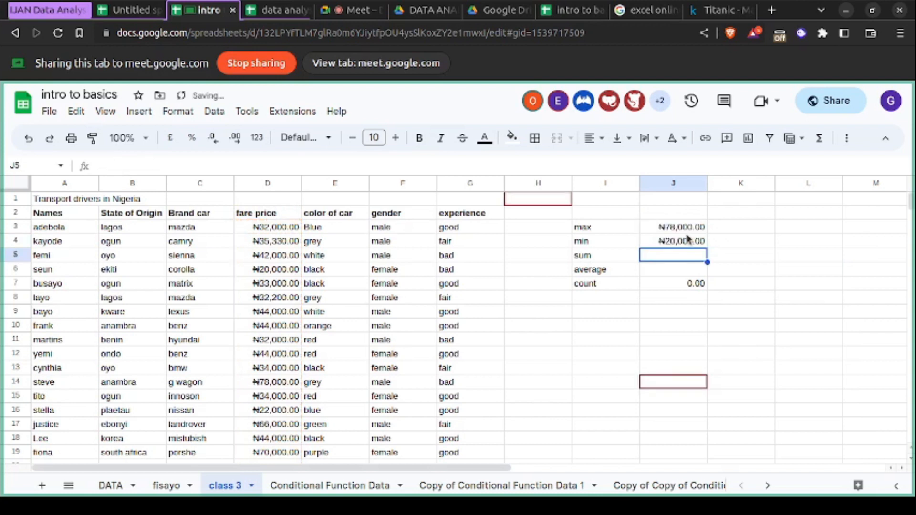
- Locate the fare price matching the min result in column D, and check that driver's car brand and name
left_click(265, 271)
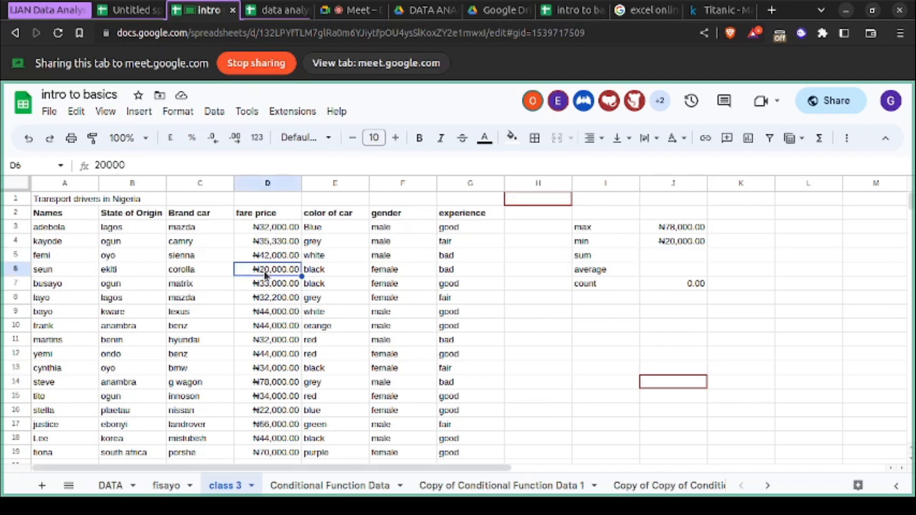
left_click(206, 273)
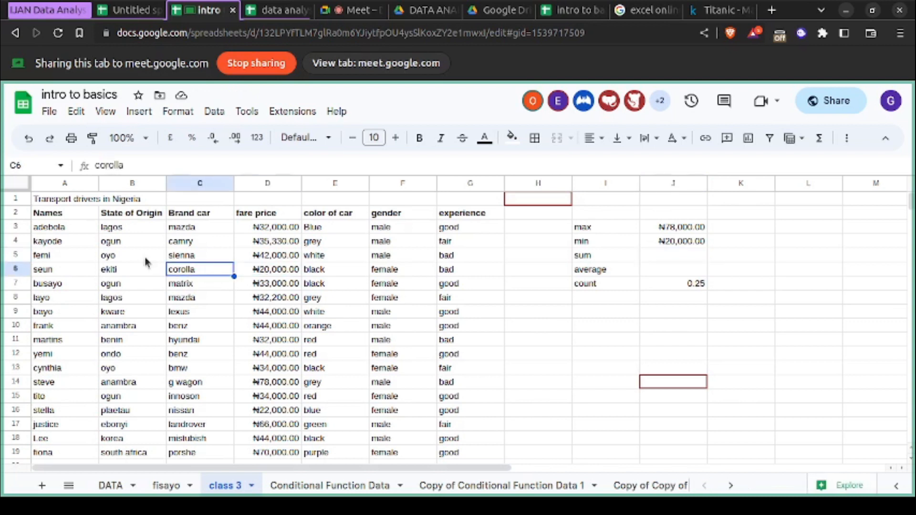
left_click(61, 272)
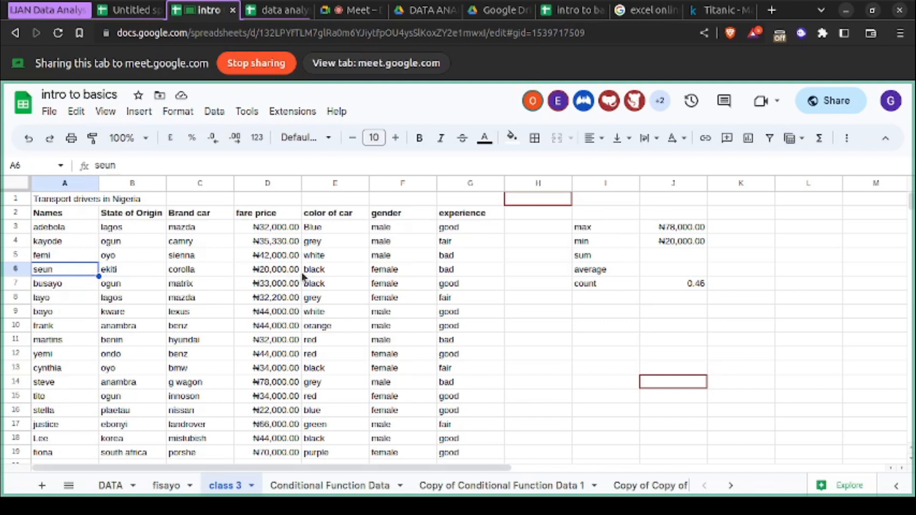
- Enter a sum formula in J5 over the fare price range D3:D20, selecting the range directly in the table
left_click(670, 258)
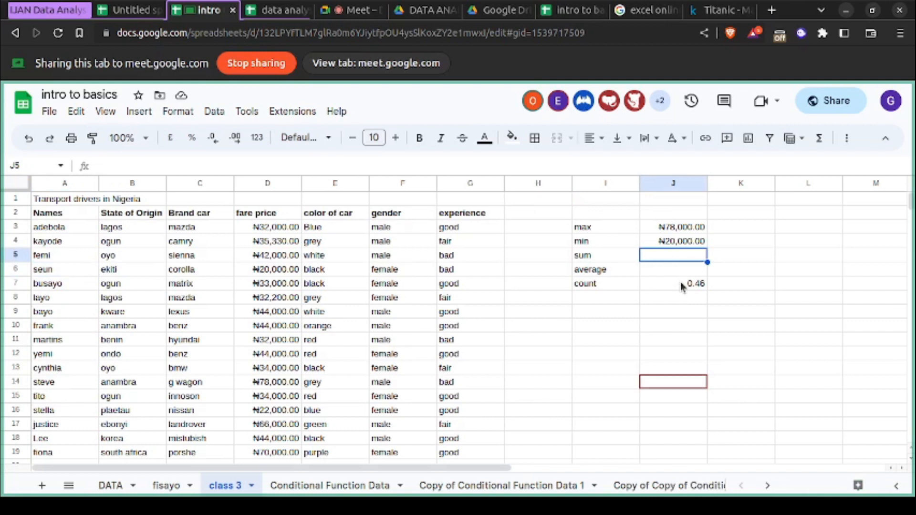
double_click(671, 255)
type("sum(J3:J4")
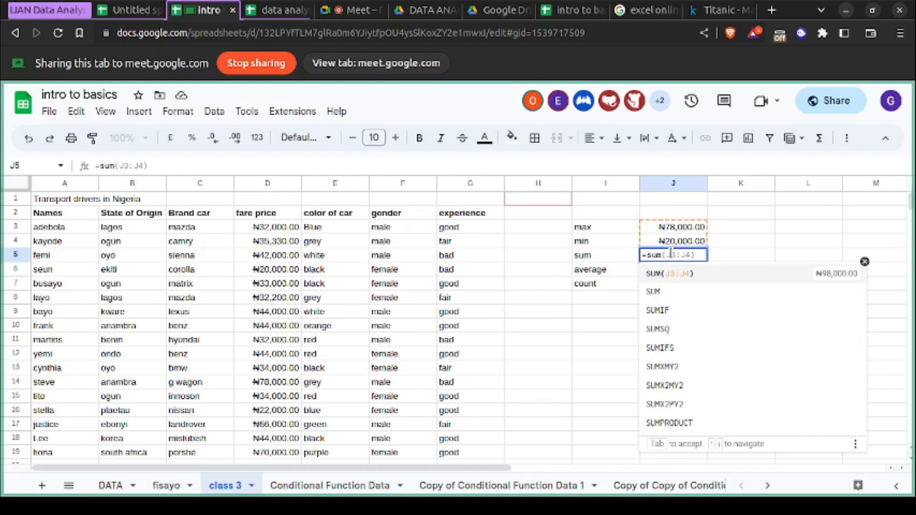
type("(")
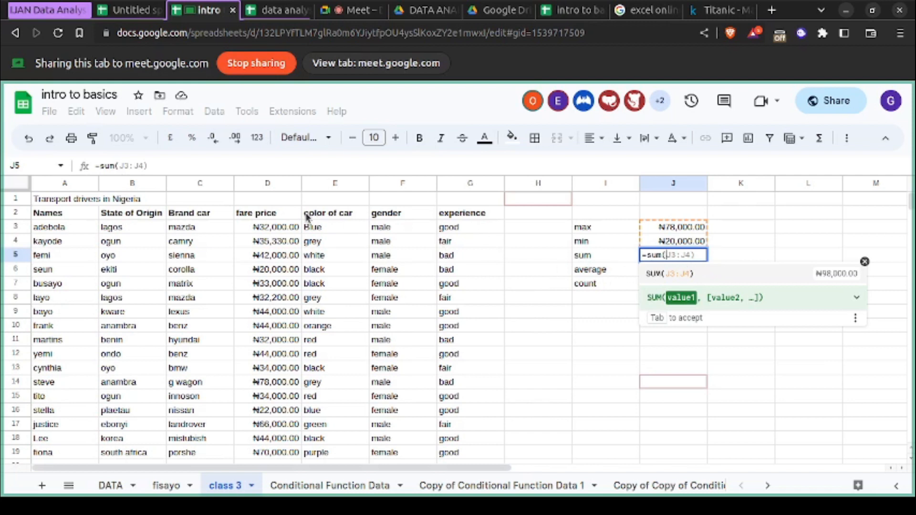
left_click_drag(279, 231, 276, 312)
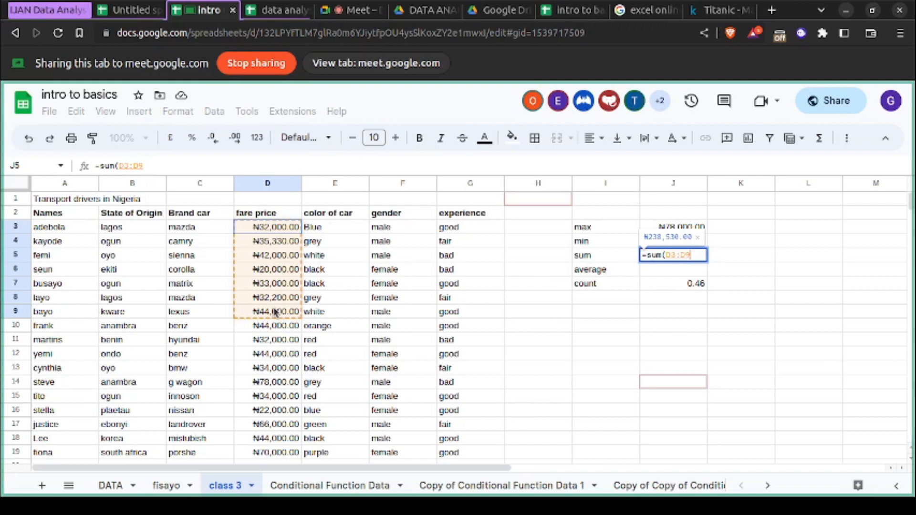
left_click_drag(275, 312, 281, 422)
scroll(283, 368, "down", 1)
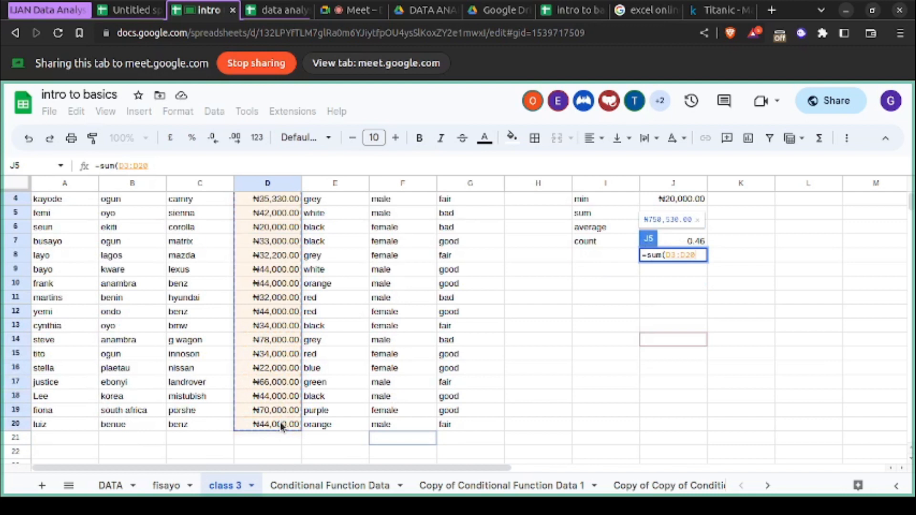
key("Return")
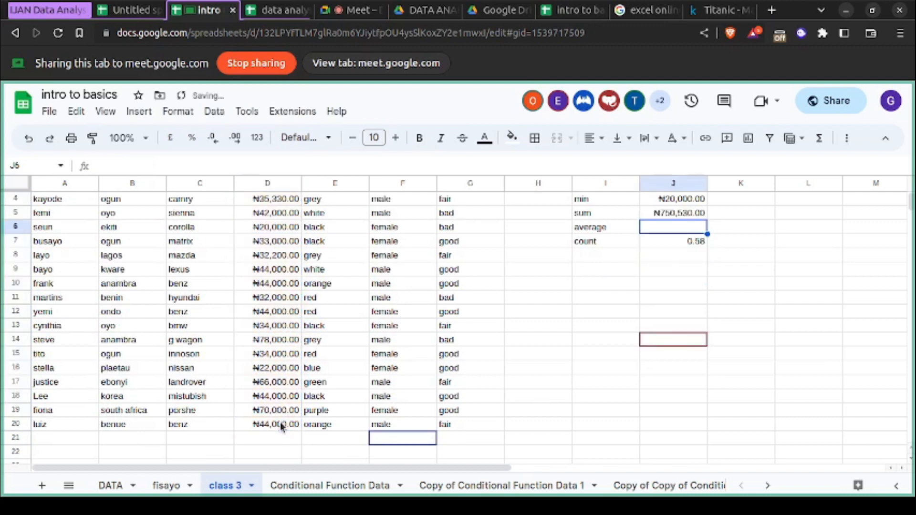
- Review the sum formula in J5 against the whole fare price column, and look through the workbook's further sheets
left_click(670, 212)
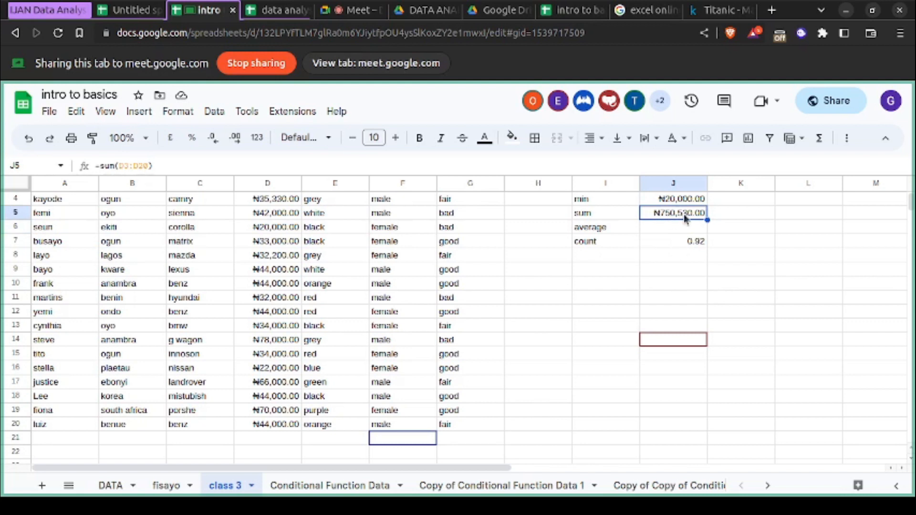
scroll(683, 213, "up", 1)
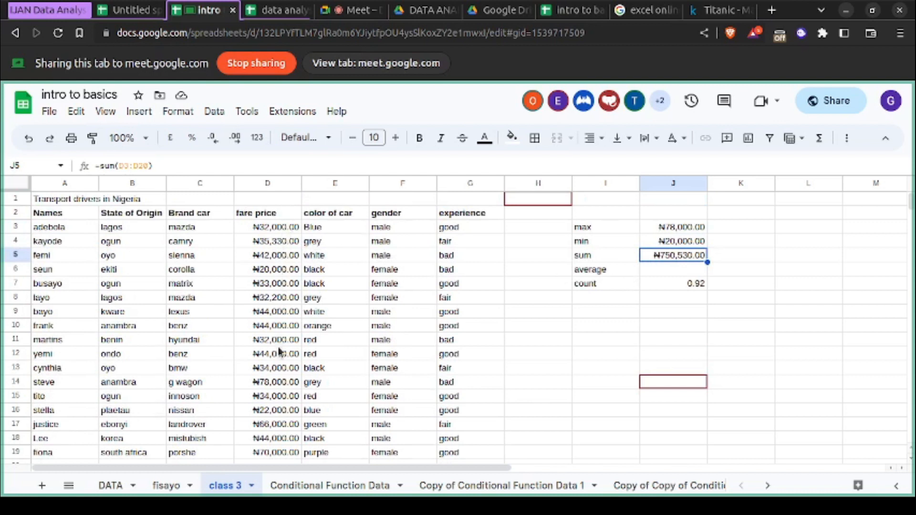
scroll(282, 363, "down", 1)
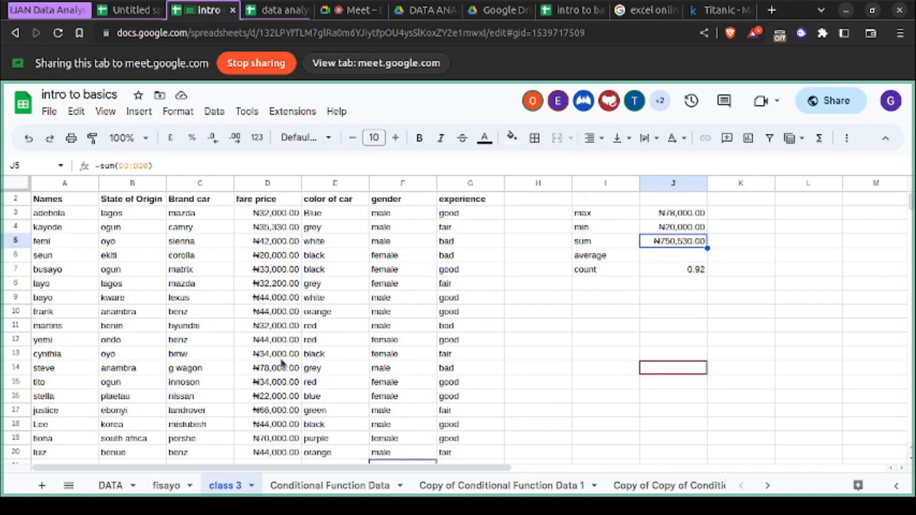
scroll(282, 363, "up", 1)
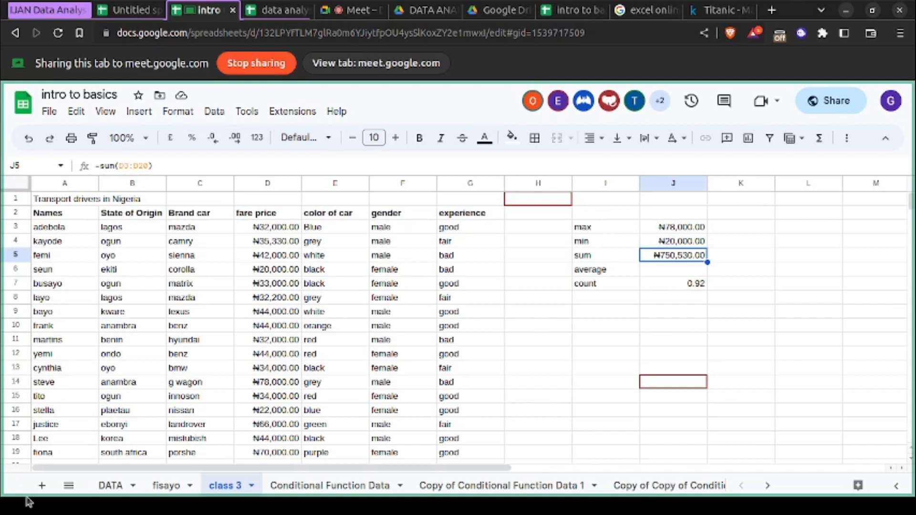
scroll(337, 496, "down", 3)
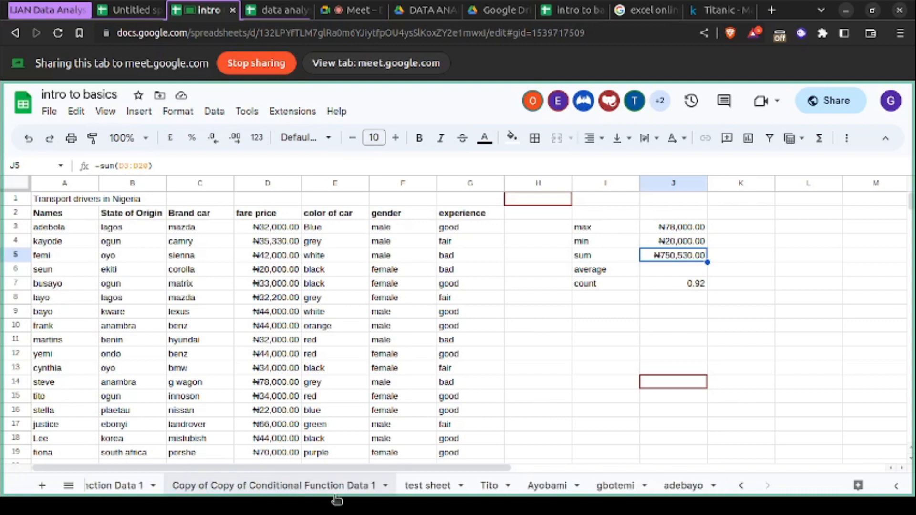
- Delete the six sheets from Copy of Copy of Conditional Function Data 1 through the last sheet in the workbook
left_click(266, 485)
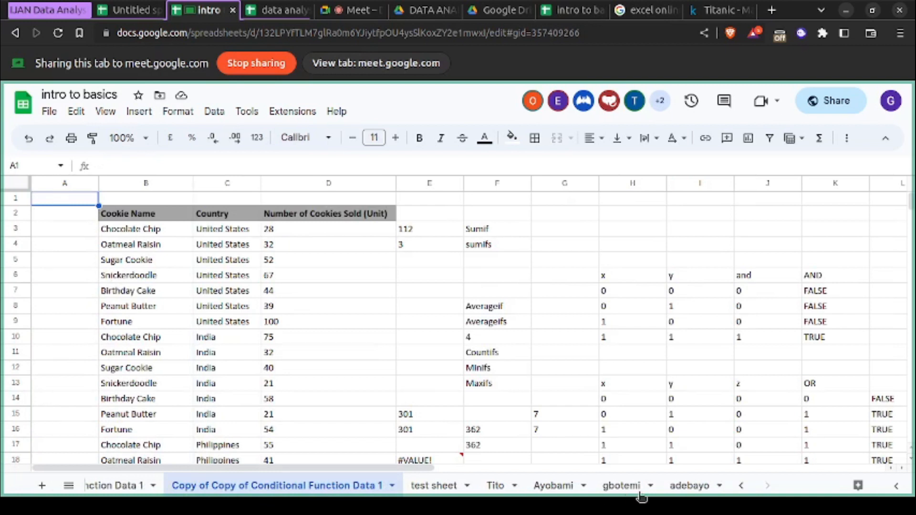
right_click(690, 491)
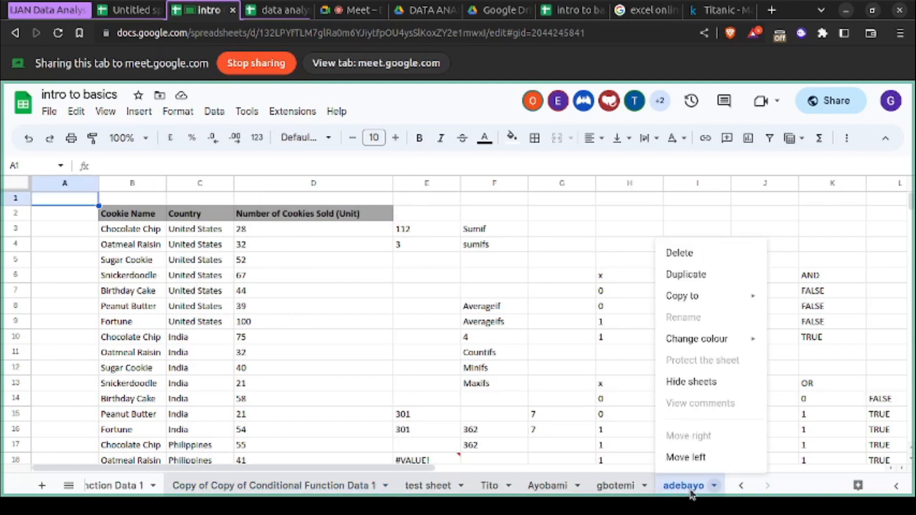
left_click(699, 257)
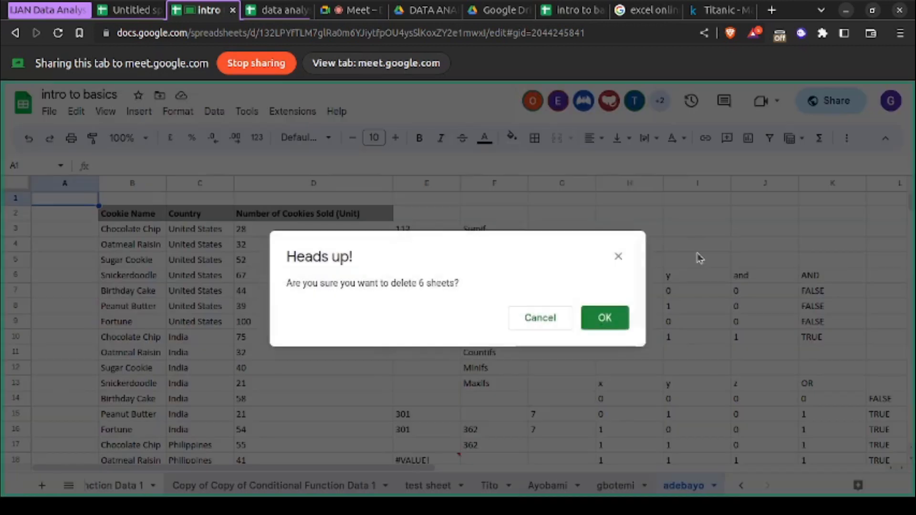
left_click(608, 322)
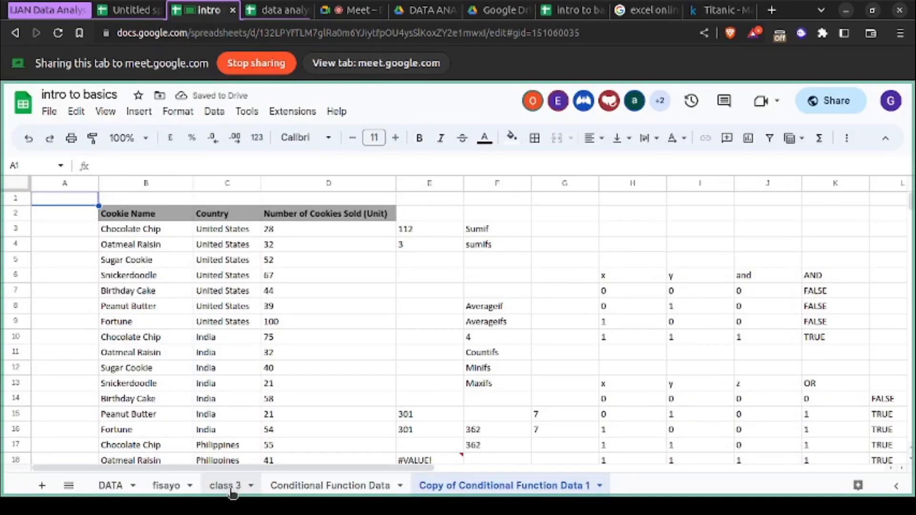
- Move the class 3 sheet to the end of the workbook and delete the Copy of Conditional Function Data 1 sheet
left_click_drag(232, 494, 384, 495)
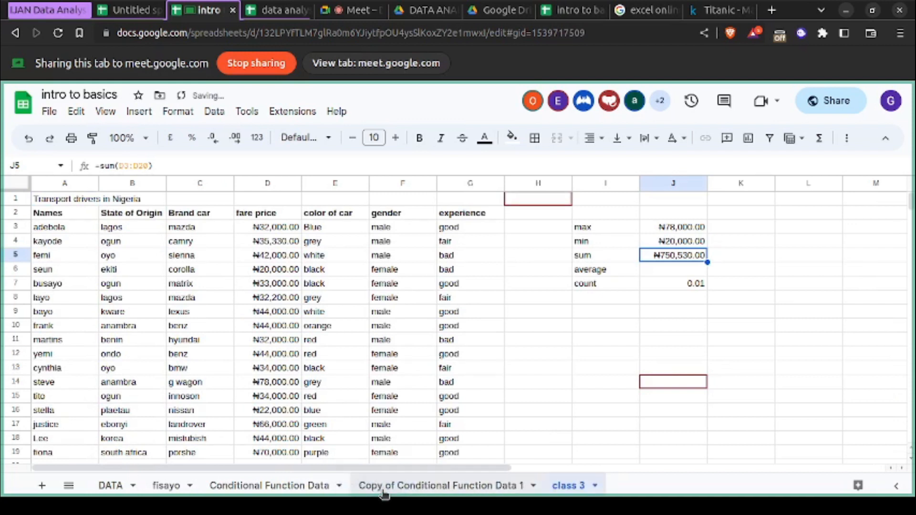
right_click(440, 486)
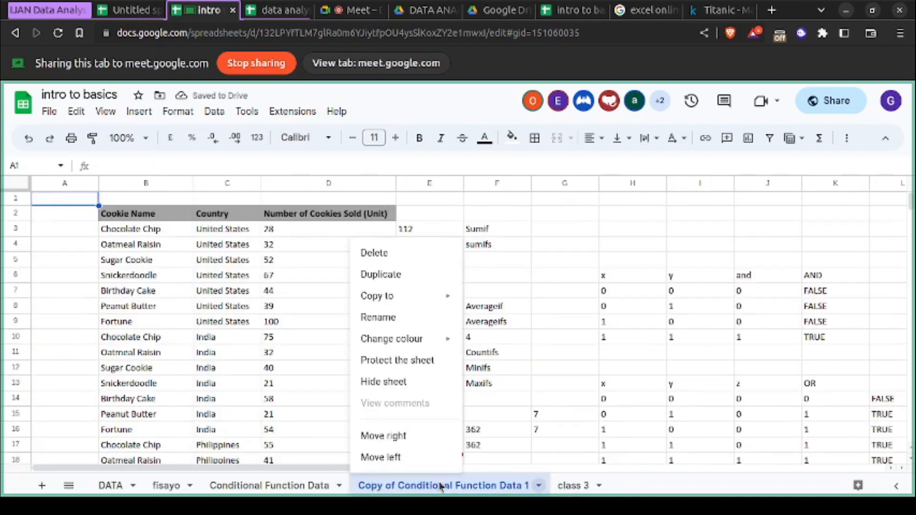
left_click(402, 257)
left_click(602, 316)
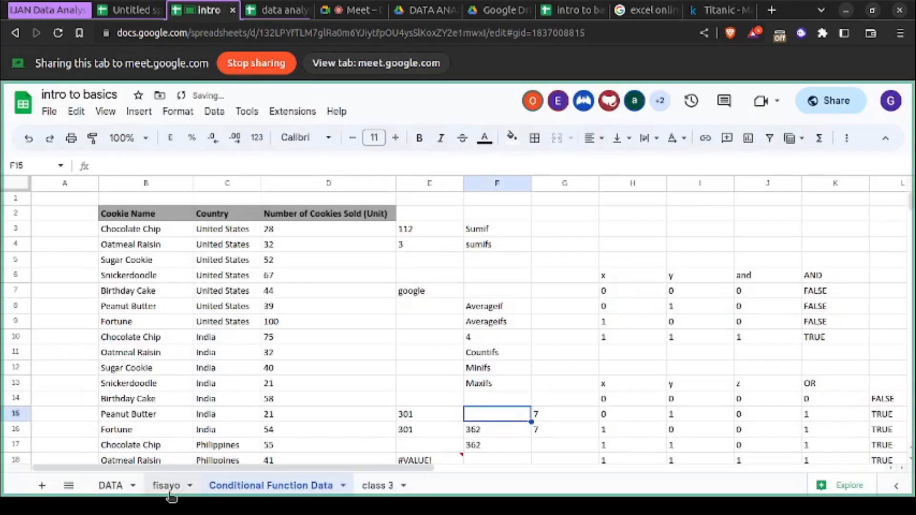
- Delete the sheet between DATA and Conditional Function Data
right_click(171, 494)
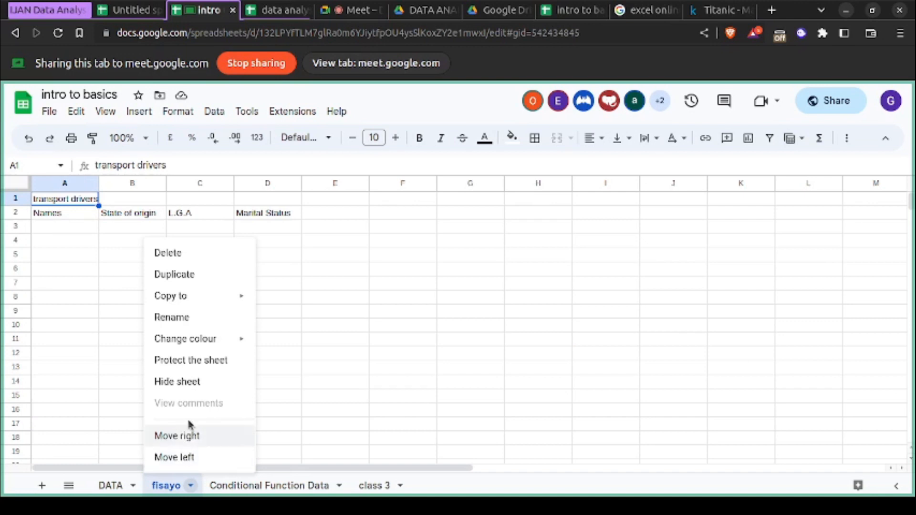
left_click(206, 253)
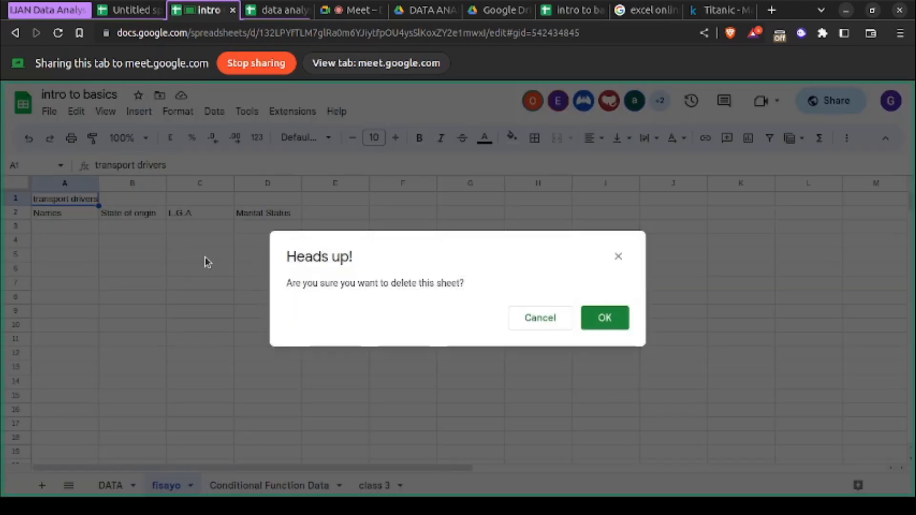
left_click(617, 319)
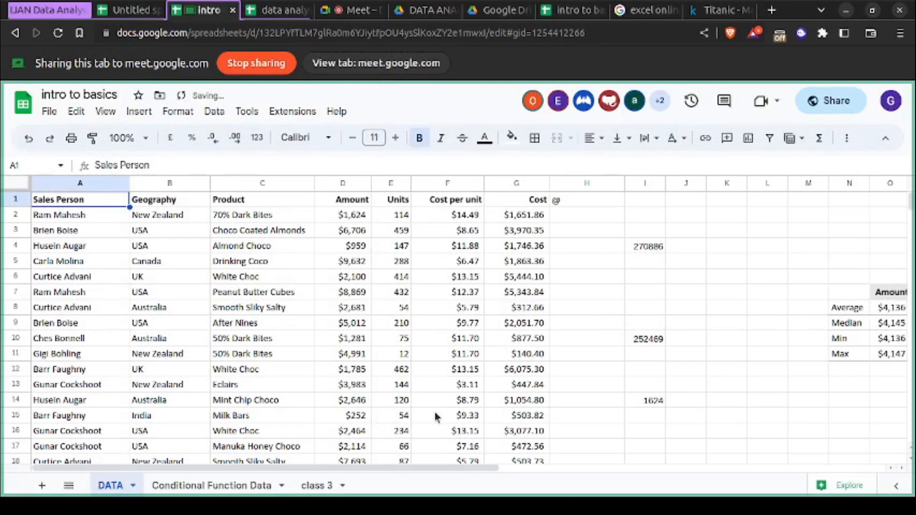
- Rename the class 3 sheet as Drivers
right_click(320, 485)
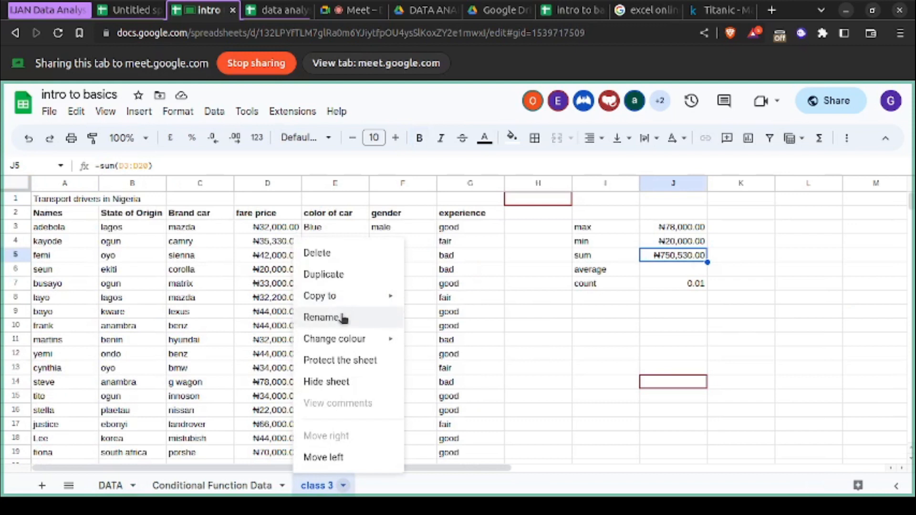
left_click(342, 318)
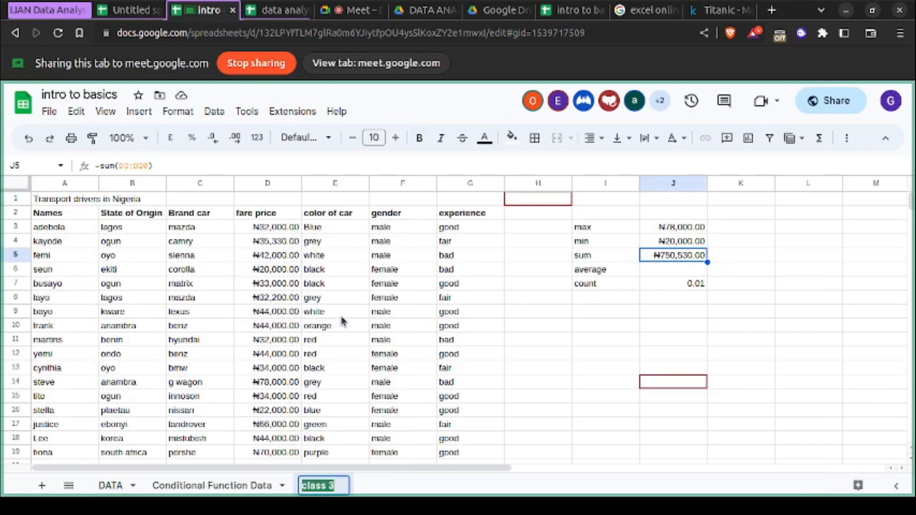
type("Drivers")
key("Return")
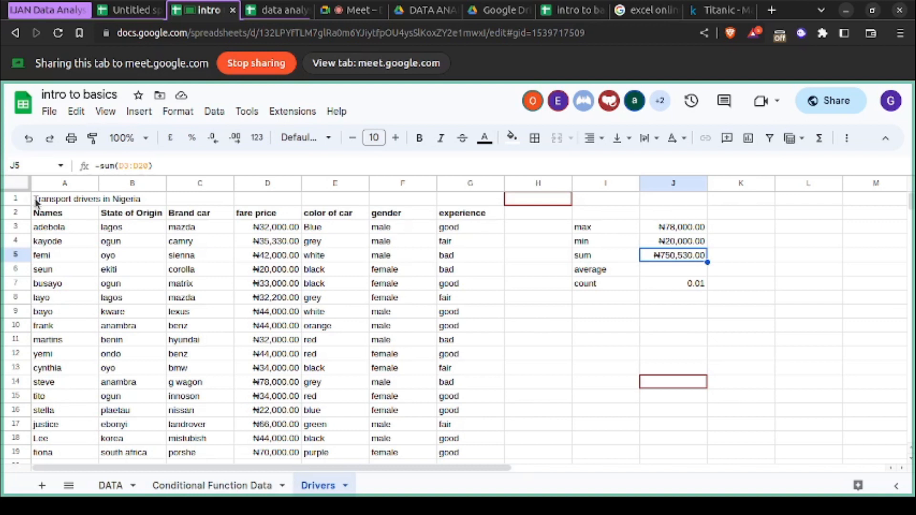
- Copy the whole drivers table A1:G20 and add a new sheet to the workbook
left_click(94, 268)
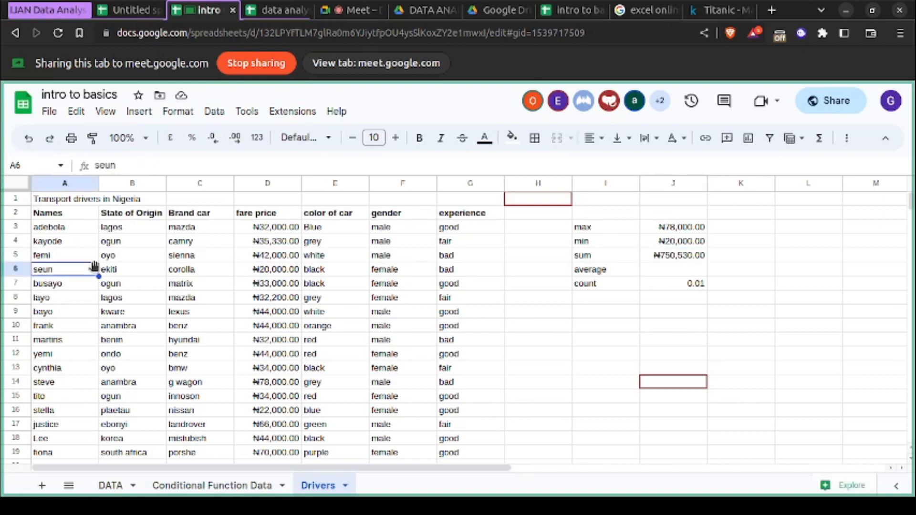
key("ctrl+a")
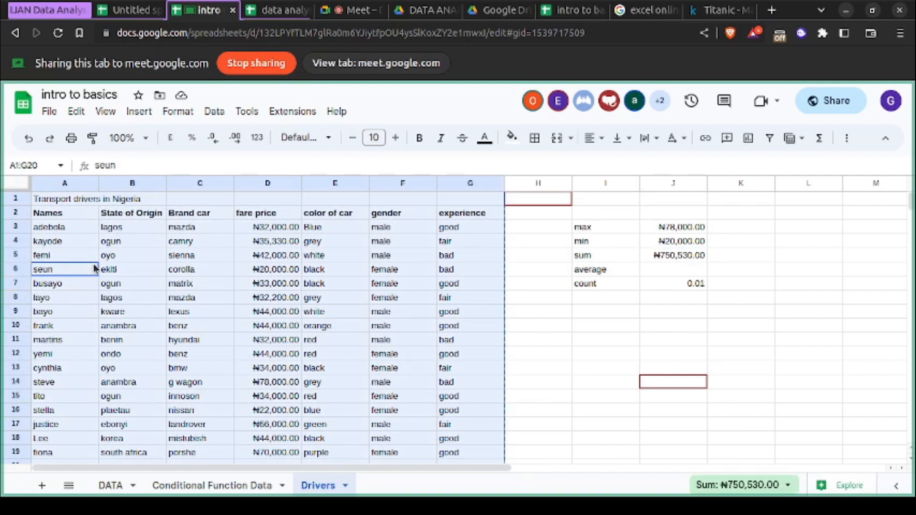
right_click(324, 485)
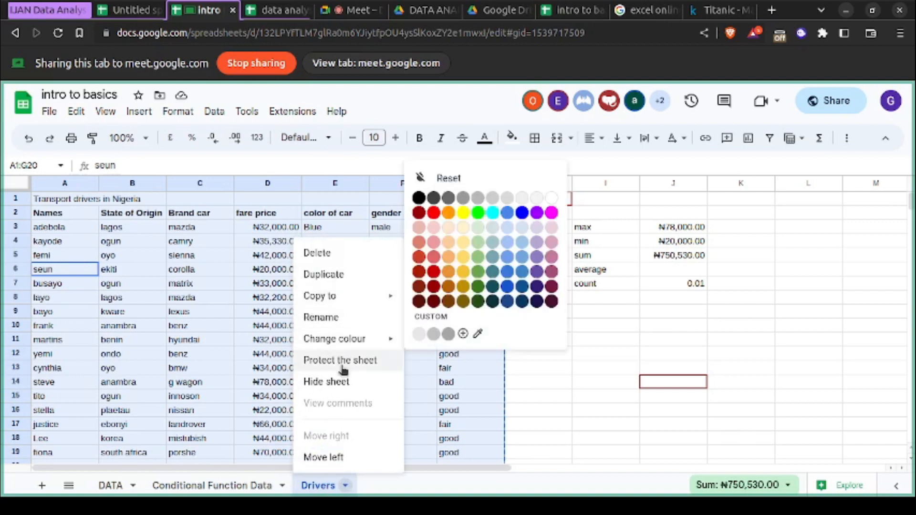
left_click(392, 499)
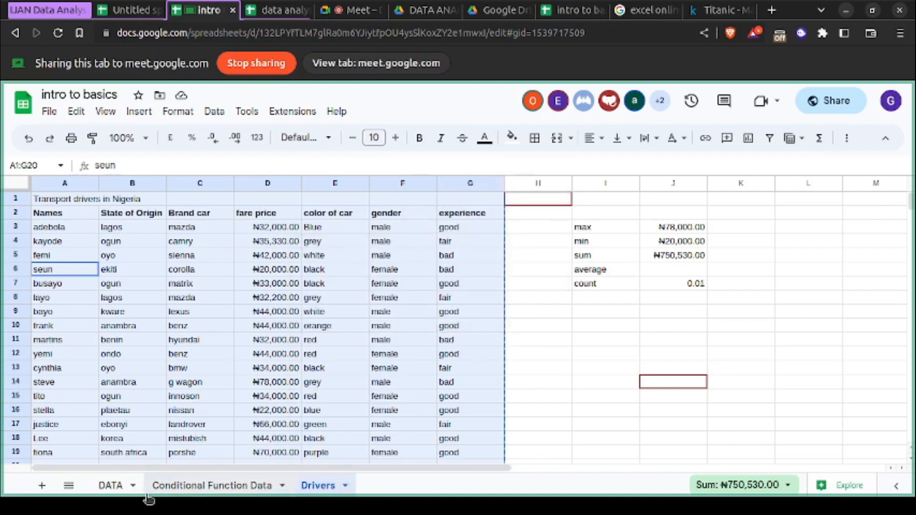
left_click(42, 486)
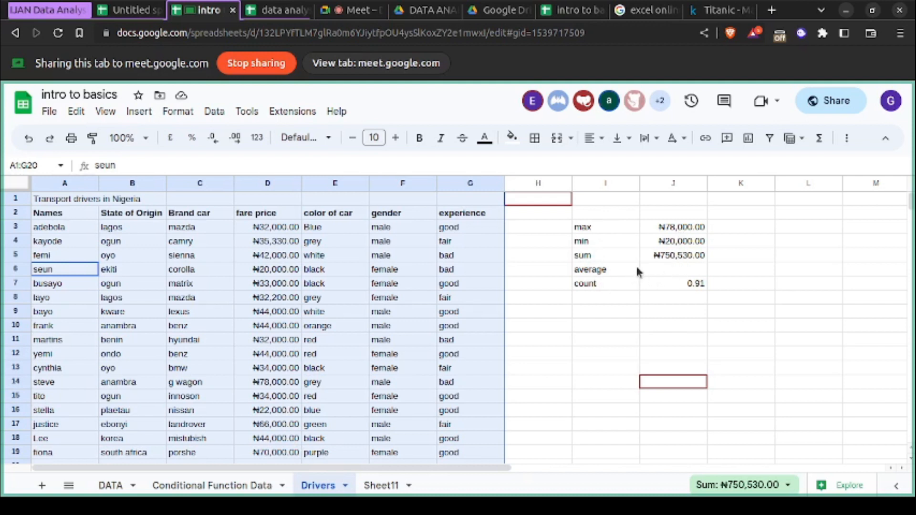
- Enter =aver in J6 beside the average label, without giving it a range
left_click(654, 268)
type("=aver")
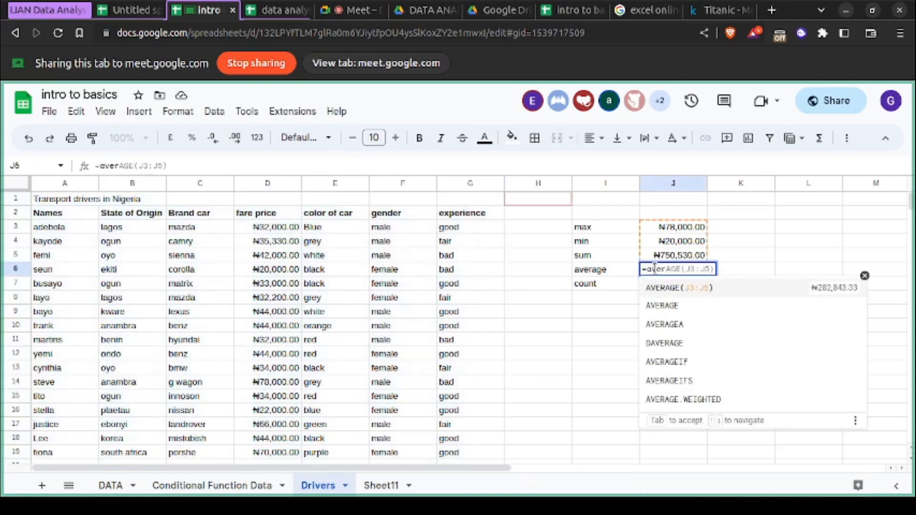
left_click(624, 326)
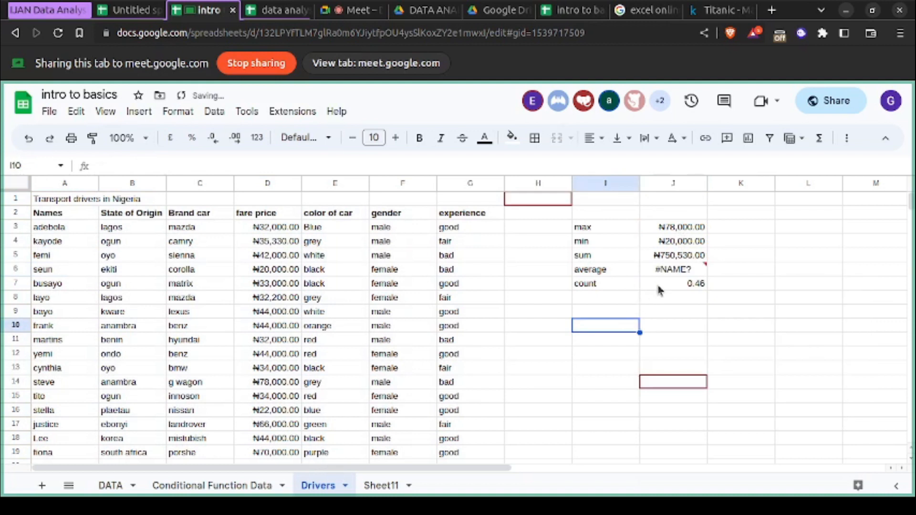
- Replace the formula in J7 beside the count label with =count, leaving out any range
double_click(658, 286)
key("BackSpace")
key("BackSpace")
key("BackSpace")
key("BackSpace")
key("BackSpace")
key("BackSpace")
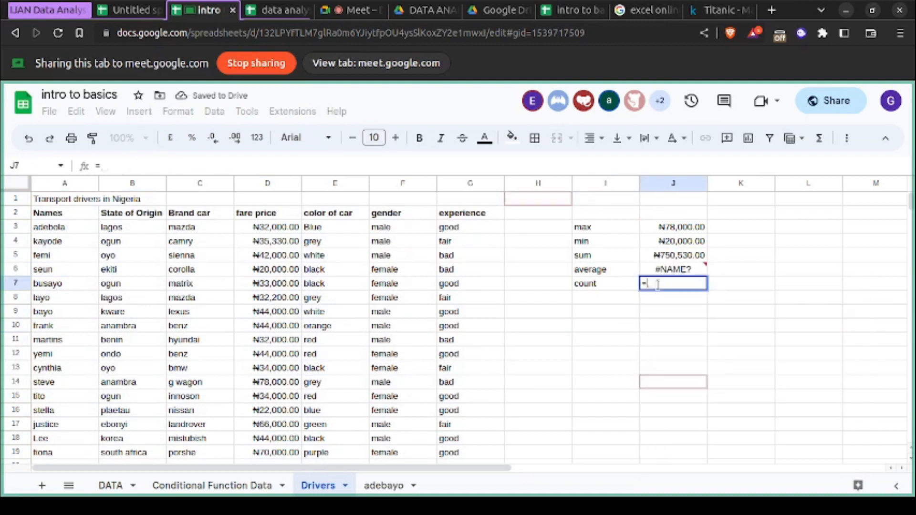
type("count")
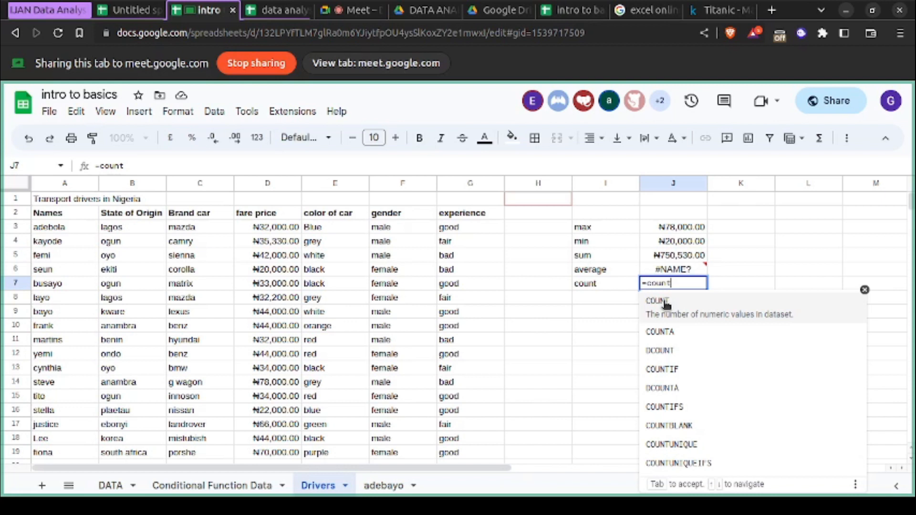
left_click(601, 340)
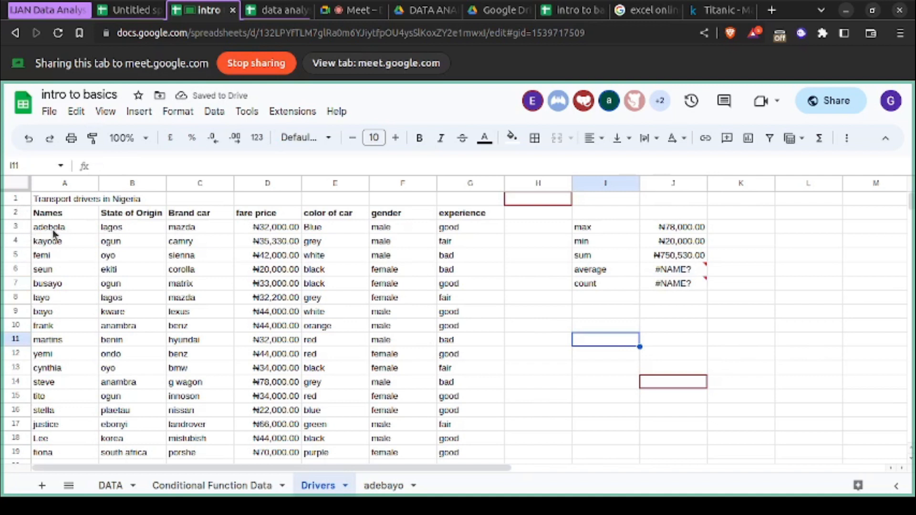
- Examine the names, car brands and fare prices down to the table's last row, and compare the Drivers sheet with the last sheet
scroll(155, 326, "down", 3)
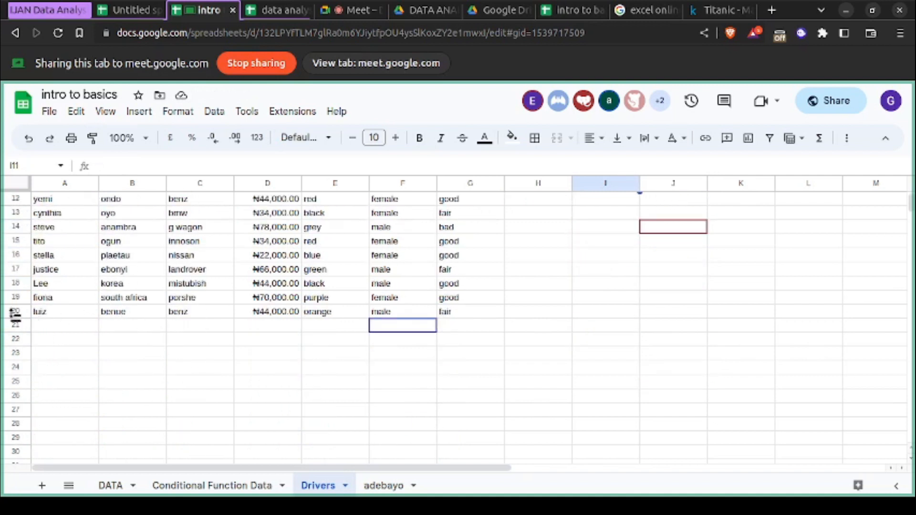
scroll(157, 289, "up", 3)
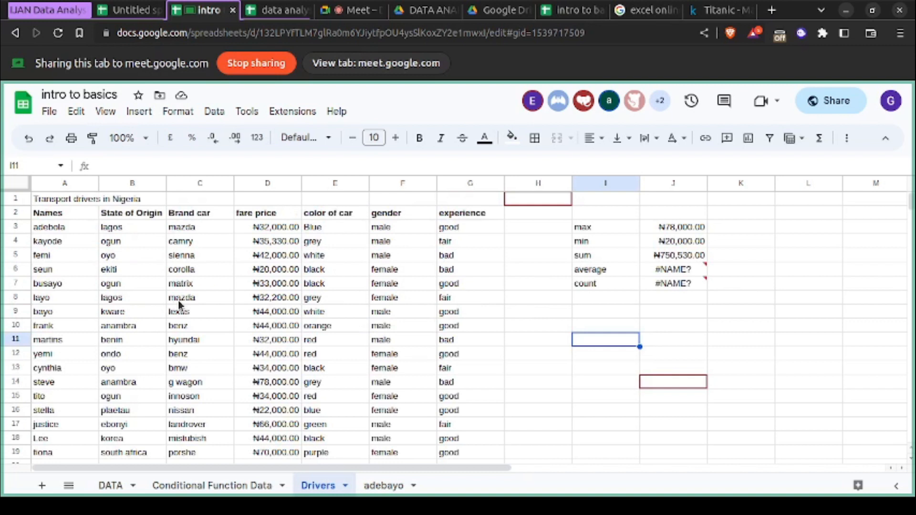
scroll(180, 305, "down", 2)
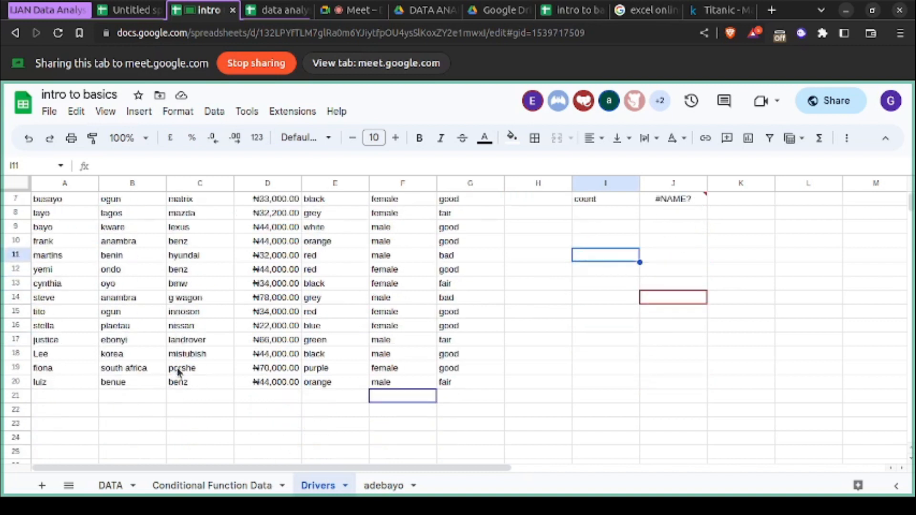
scroll(177, 368, "up", 2)
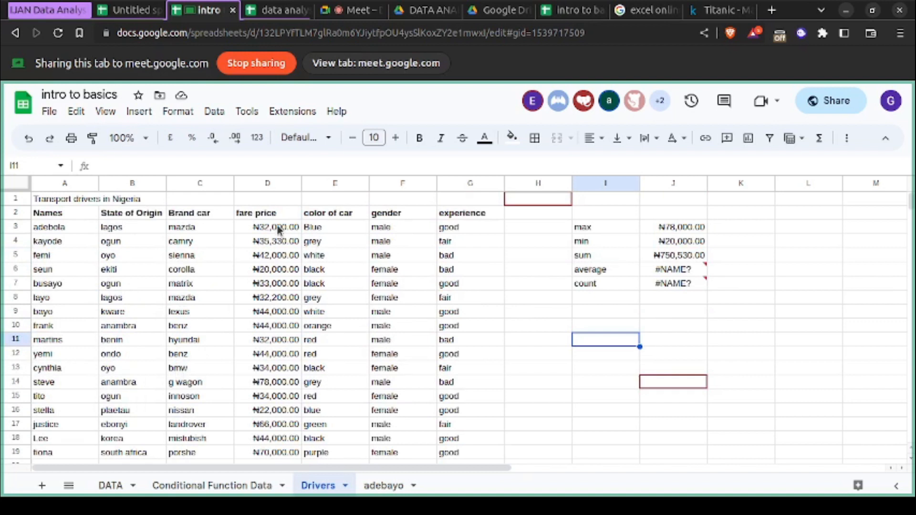
scroll(279, 384, "down", 1)
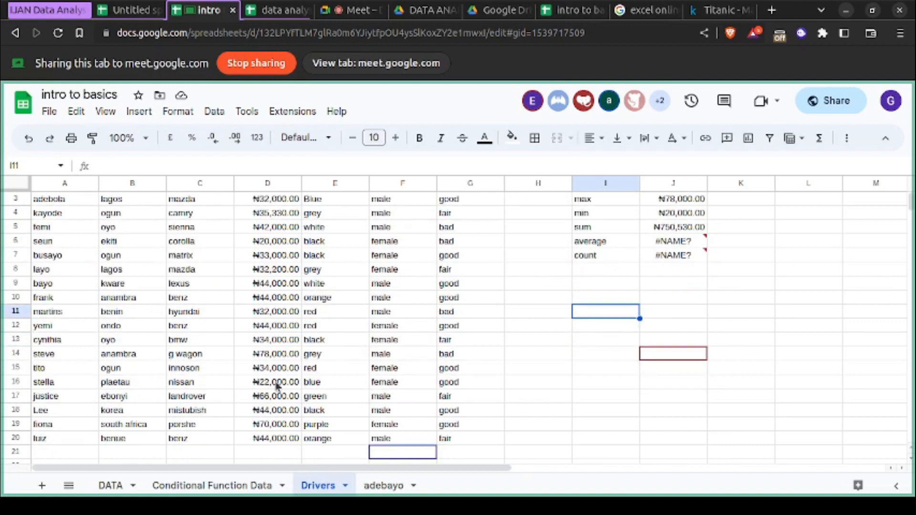
scroll(278, 386, "up", 1)
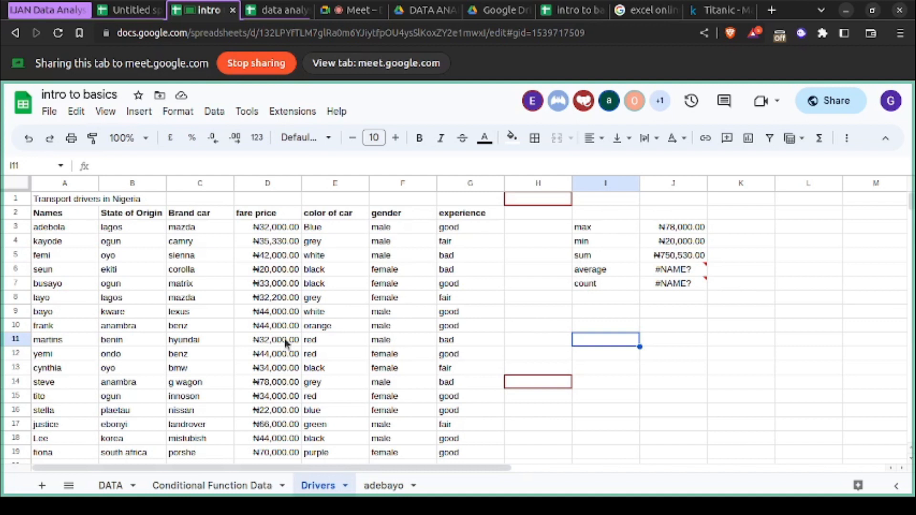
scroll(285, 342, "down", 1)
scroll(285, 343, "up", 1)
left_click(374, 485)
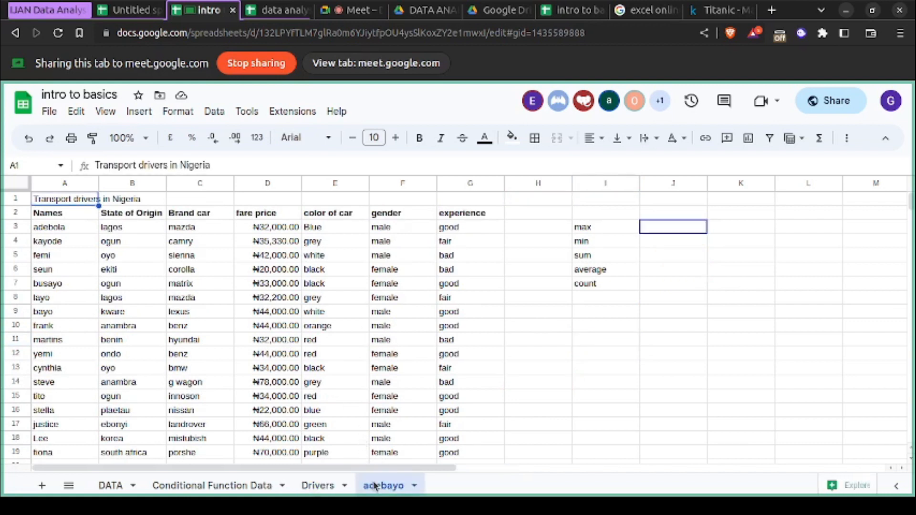
left_click(326, 488)
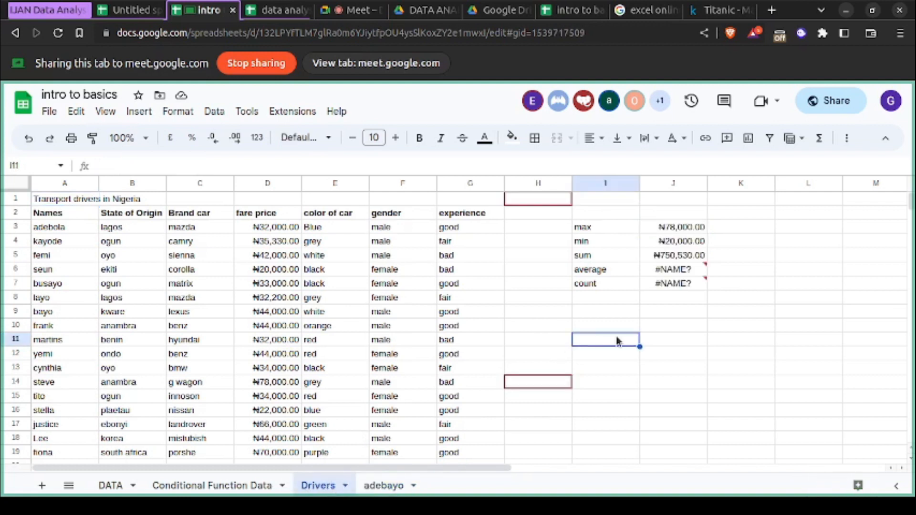
- Clear the formula results in J3:J8 beside the max, min, sum, average and count labels
left_click_drag(668, 296, 676, 231)
key("Delete")
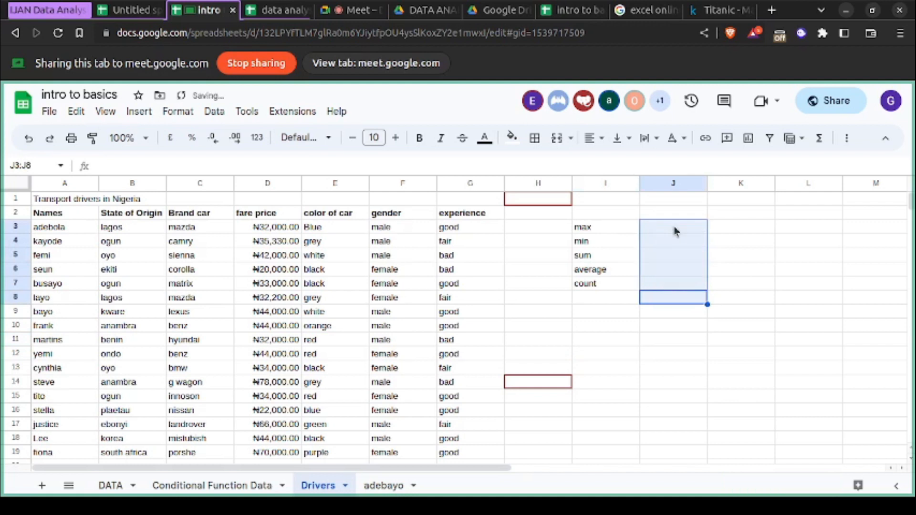
key("Down")
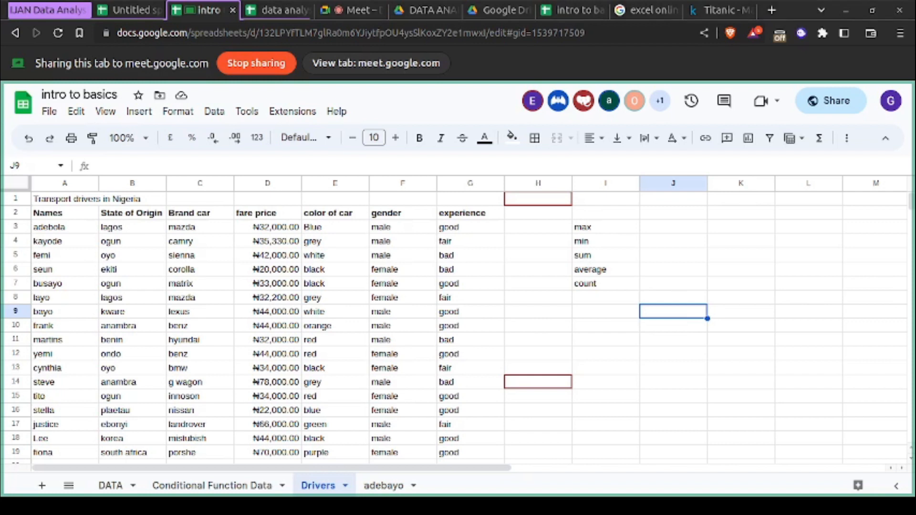
left_click(340, 11)
left_click(210, 10)
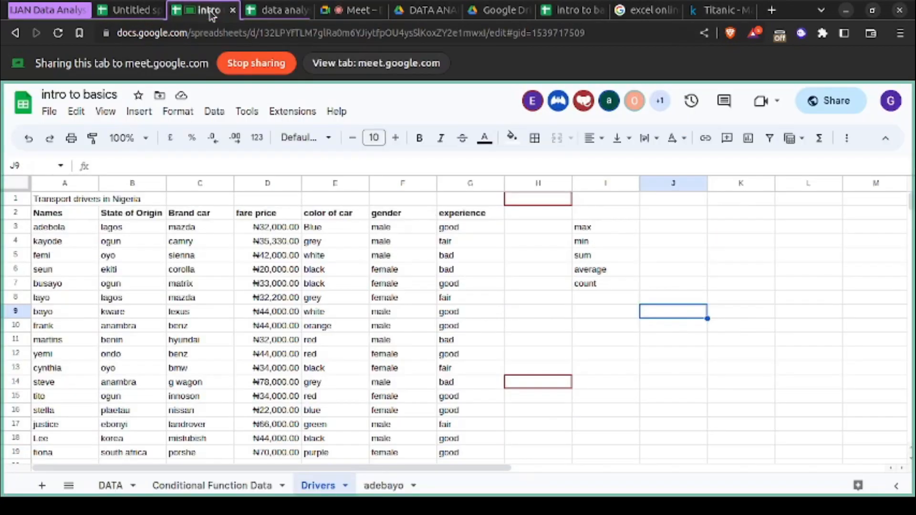
left_click(227, 36)
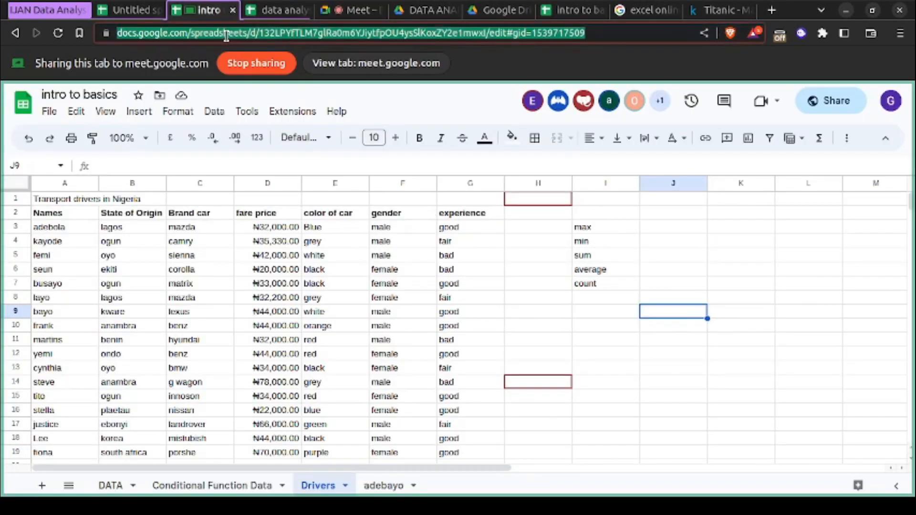
key("alt+Tab")
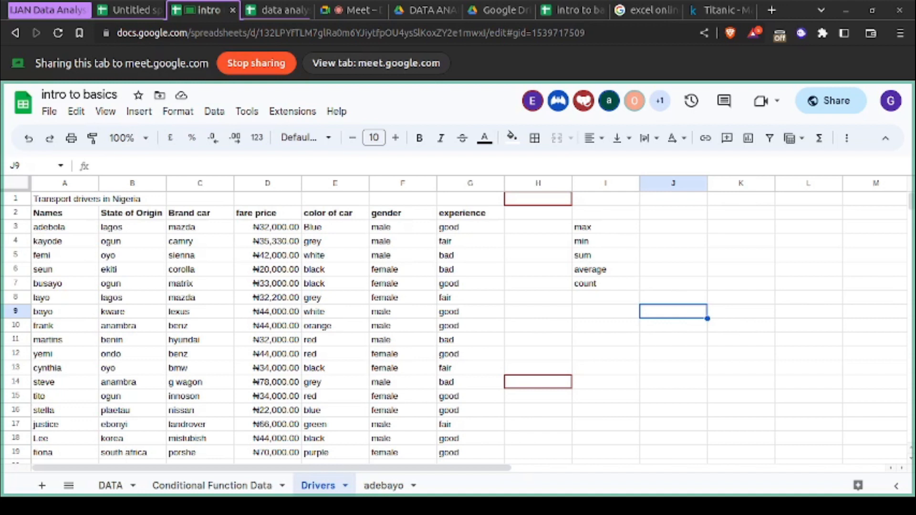
key("ctrl+l")
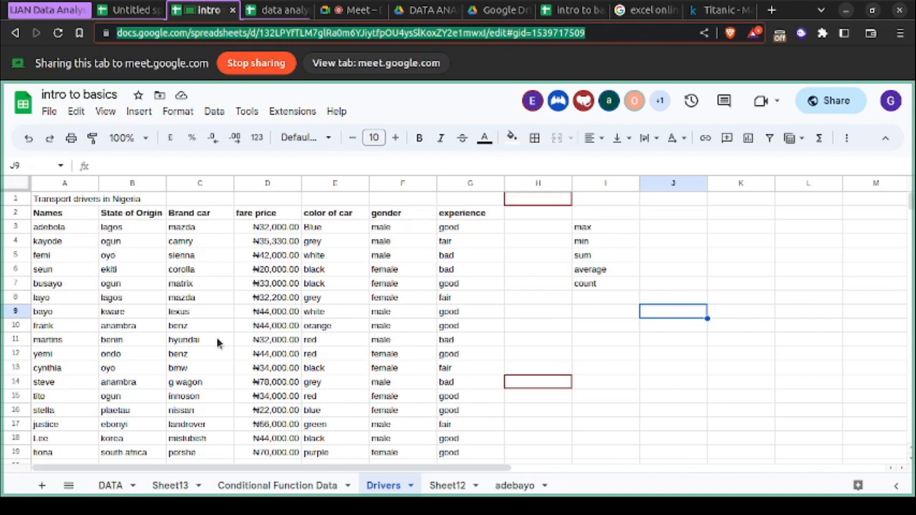
scroll(321, 385, "down", 3)
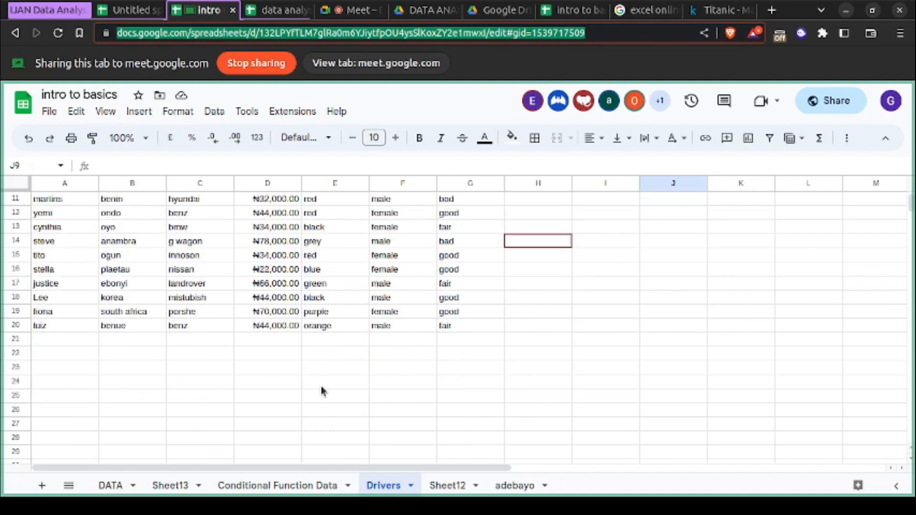
scroll(322, 388, "up", 3)
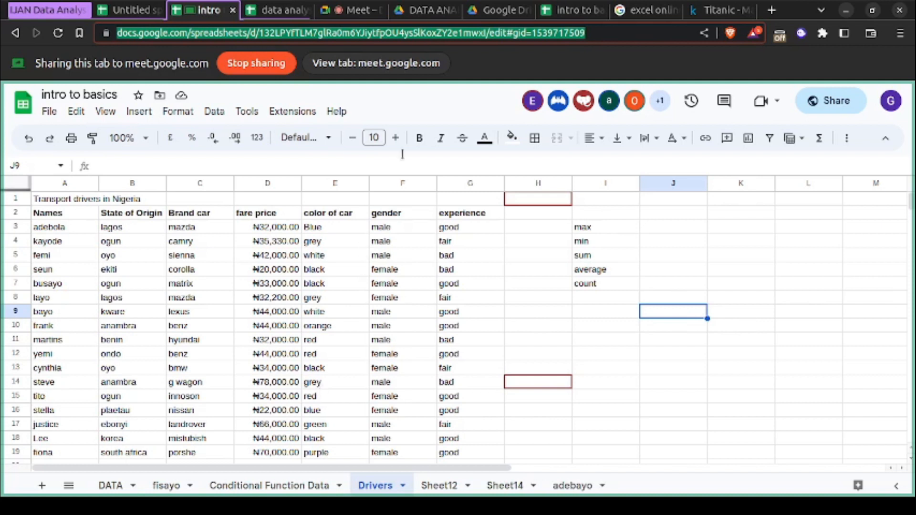
left_click(357, 11)
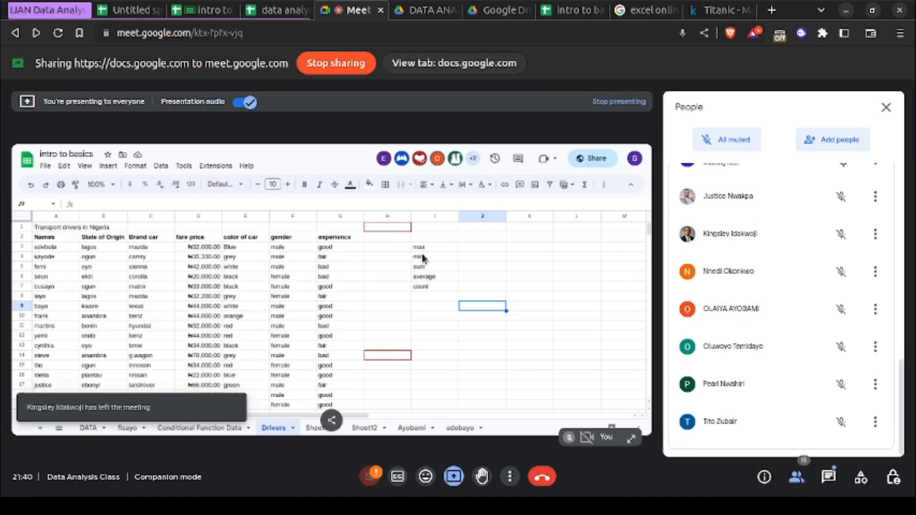
left_click(219, 17)
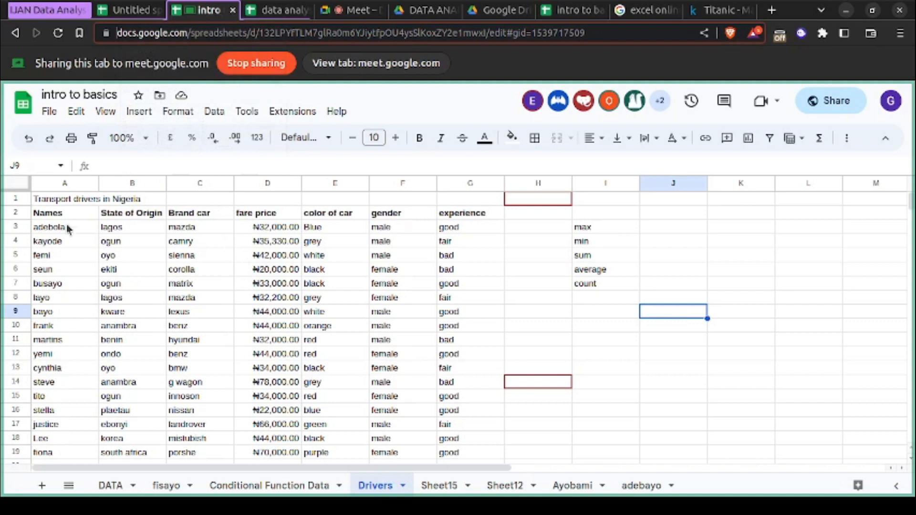
- Select the whole transport drivers table, A1:G20, on the Drivers sheet and copy it
left_click(52, 202)
key("ctrl+a")
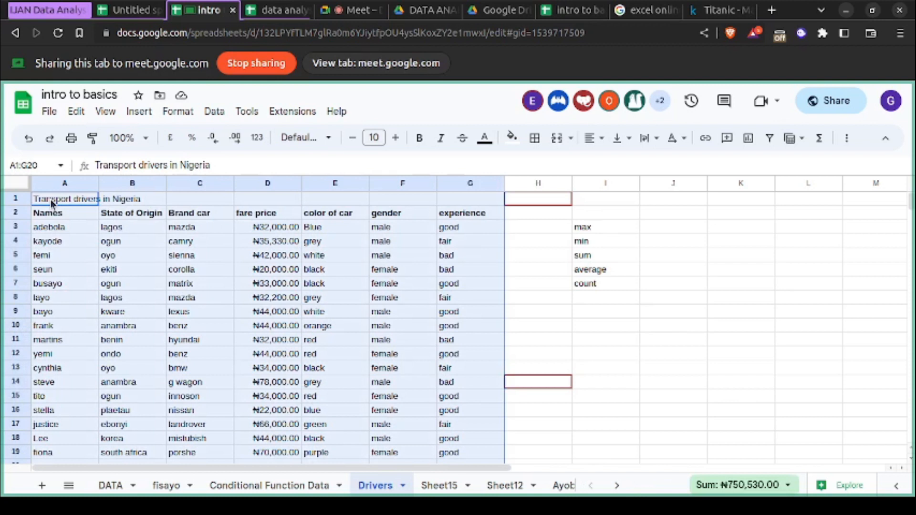
scroll(51, 202, "down", 5)
scroll(51, 202, "up", 5)
key("ctrl+c")
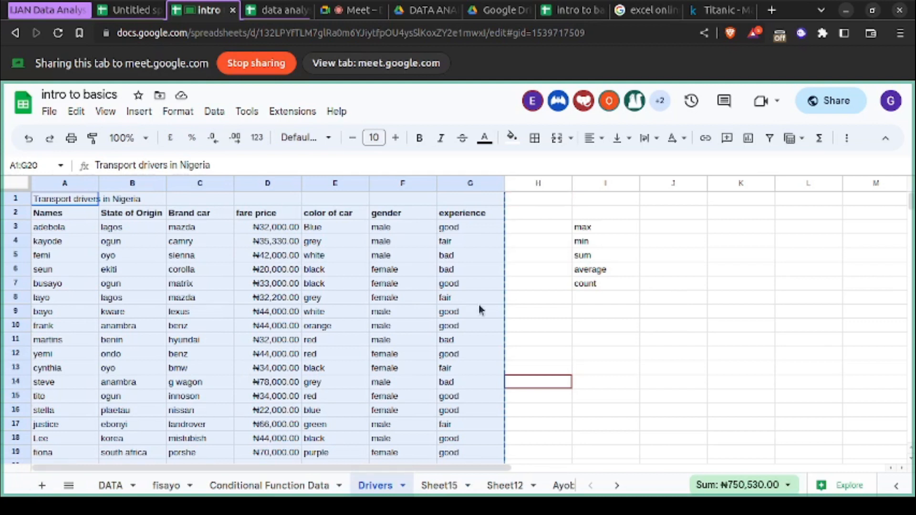
- Enter =max(D3:D20) in J3 beside the max label to get the highest fare price
left_click(613, 229)
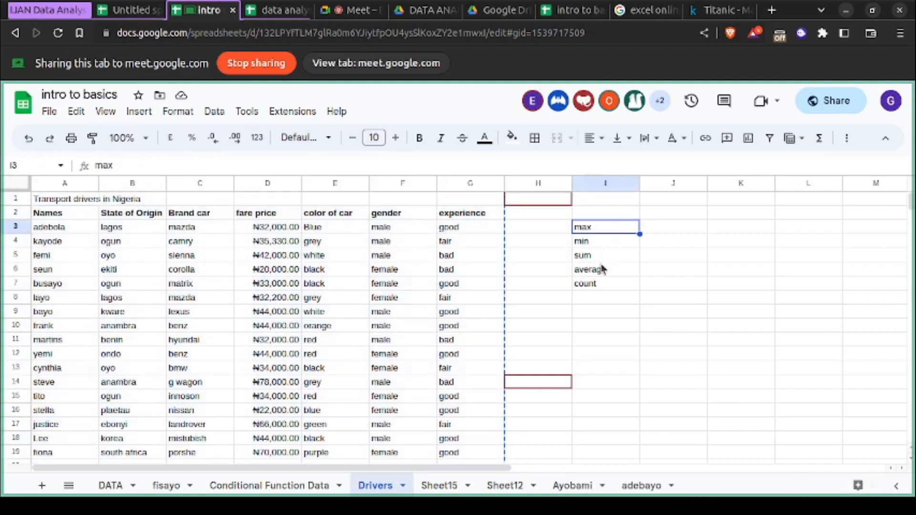
left_click(281, 218)
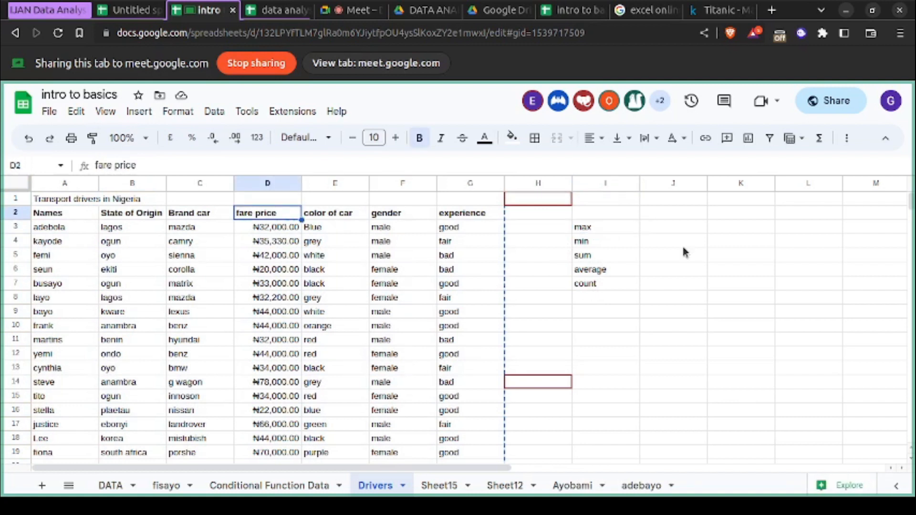
left_click(659, 227)
double_click(657, 226)
type("=max(")
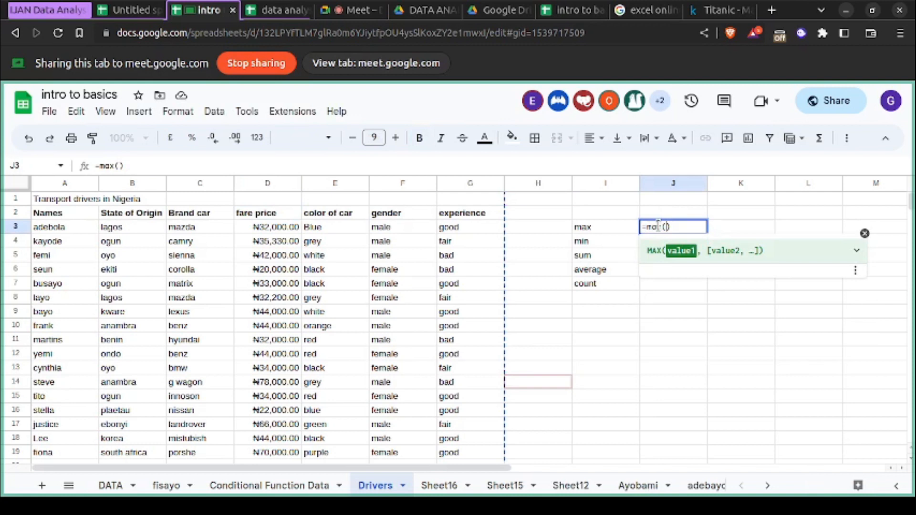
left_click_drag(282, 228, 278, 413)
scroll(282, 334, "down", 2)
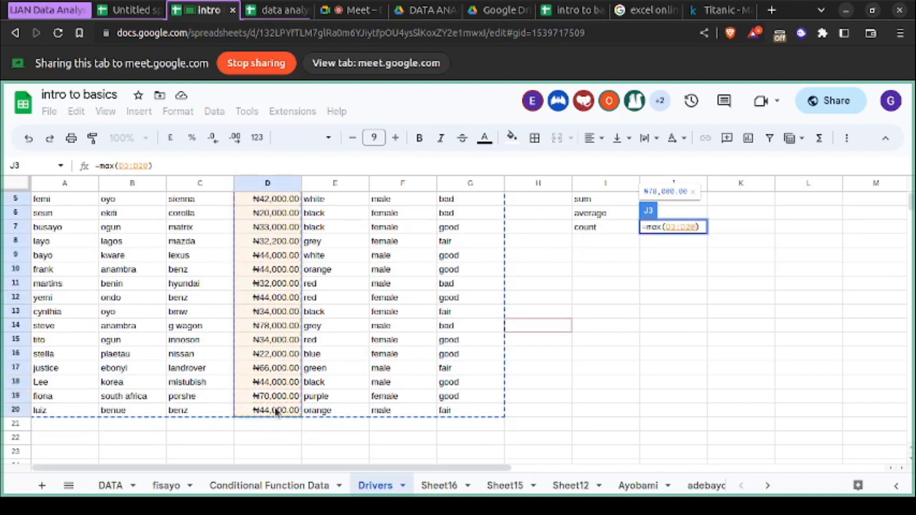
key("Return")
scroll(599, 351, "up", 2)
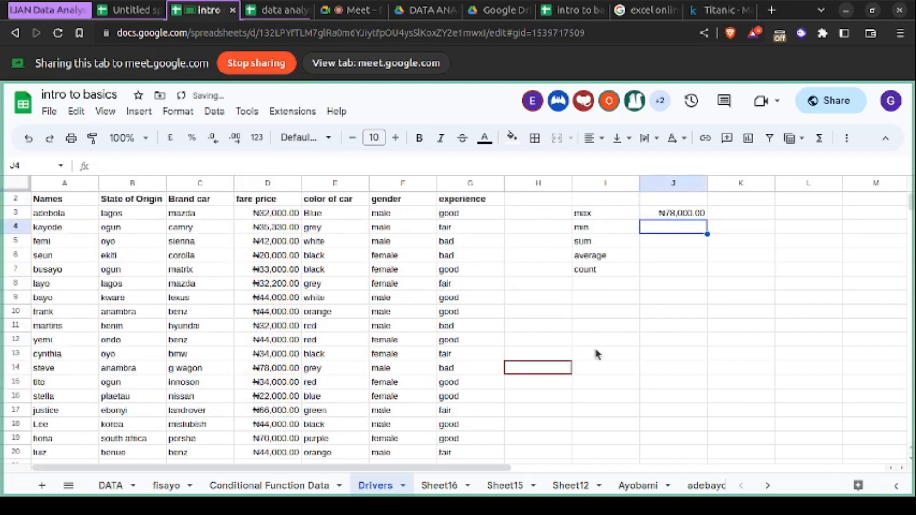
left_click(677, 229)
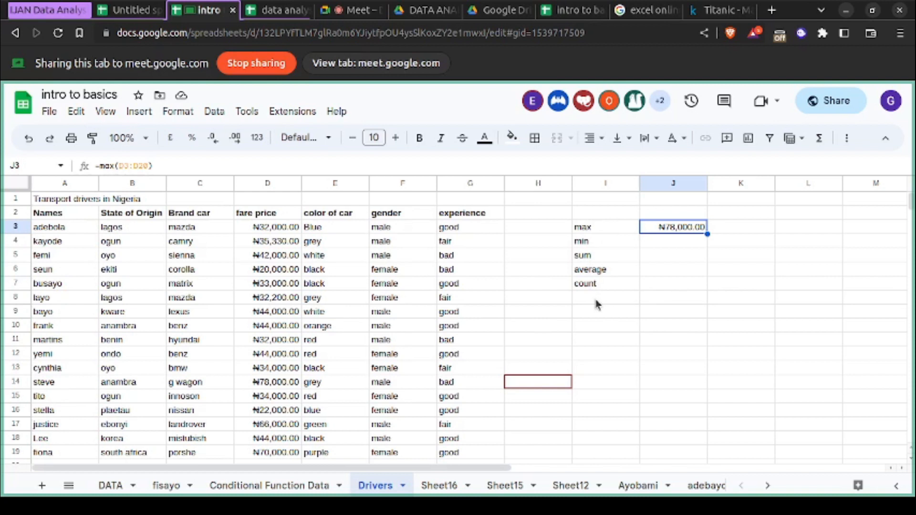
- Look over the drivers table's last rows and bring up the list of all sheets in the workbook
scroll(489, 376, "down", 2)
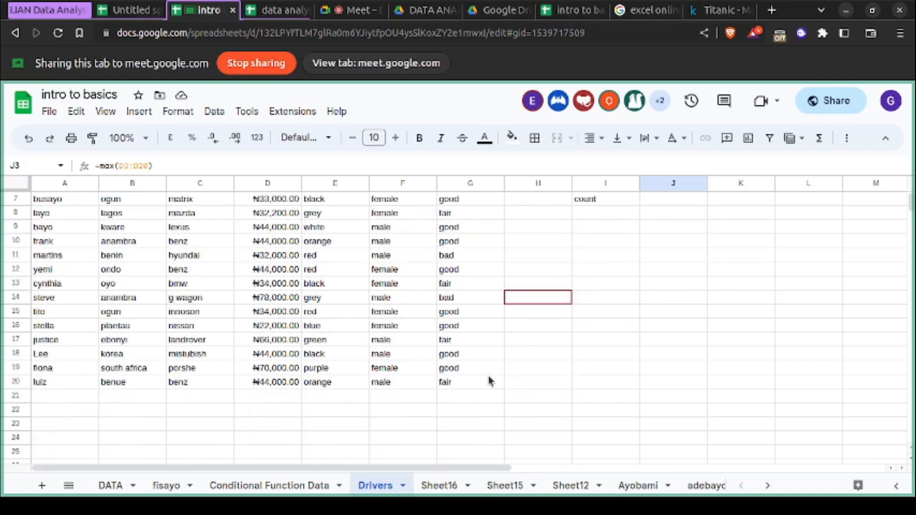
scroll(481, 494, "down", 2)
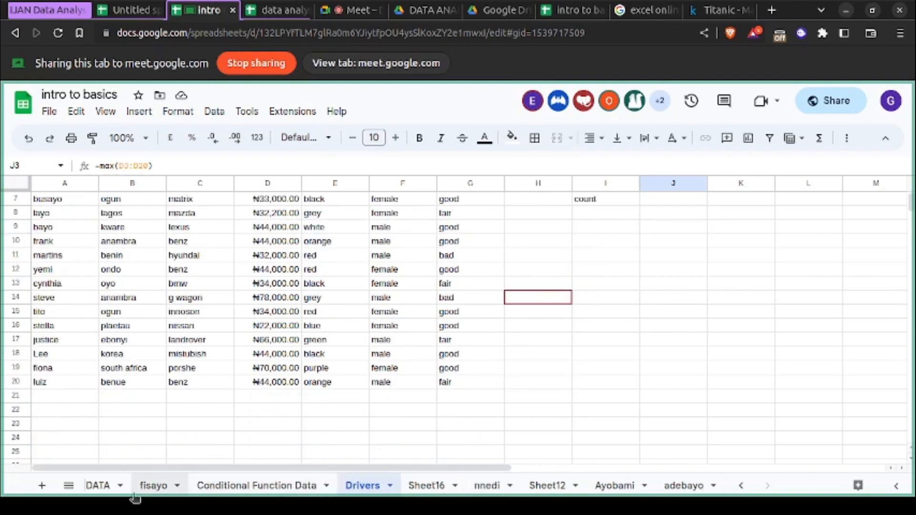
left_click(68, 491)
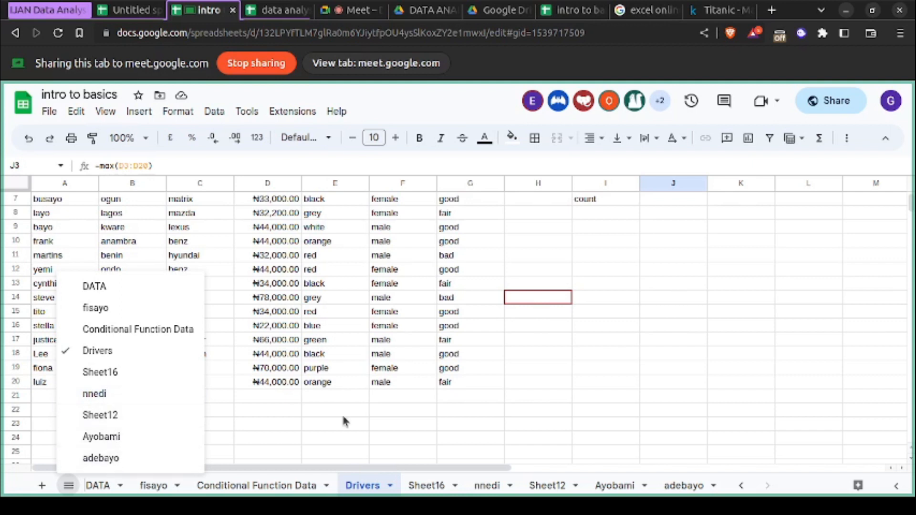
- Switch to the Google Meet call, close the participant list and read the in-call messages
left_click(355, 10)
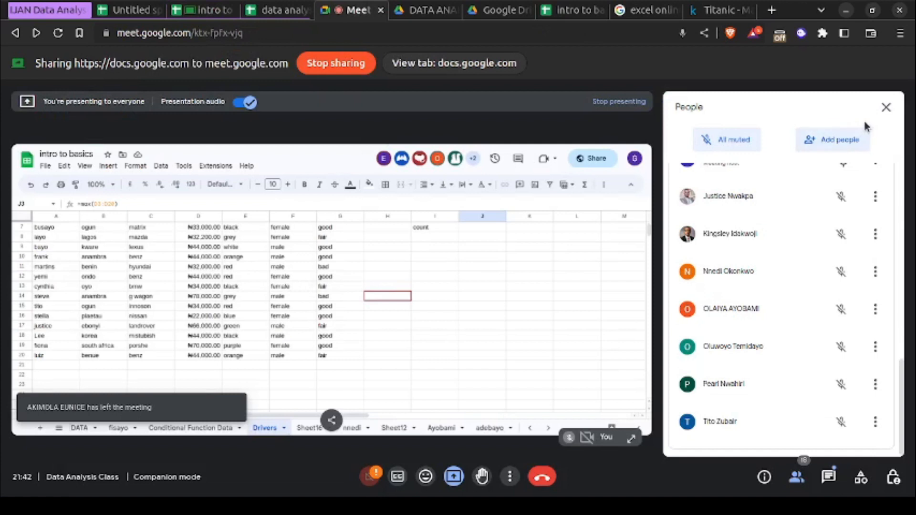
left_click(886, 107)
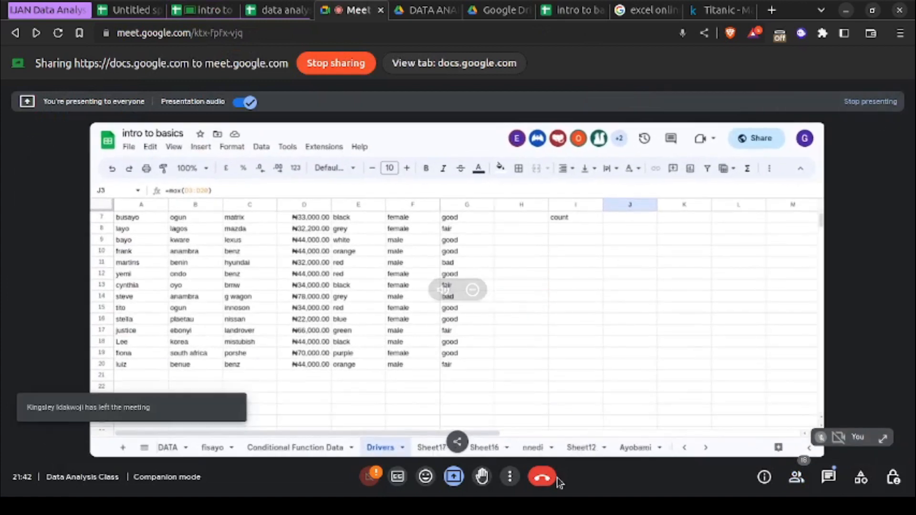
left_click(827, 476)
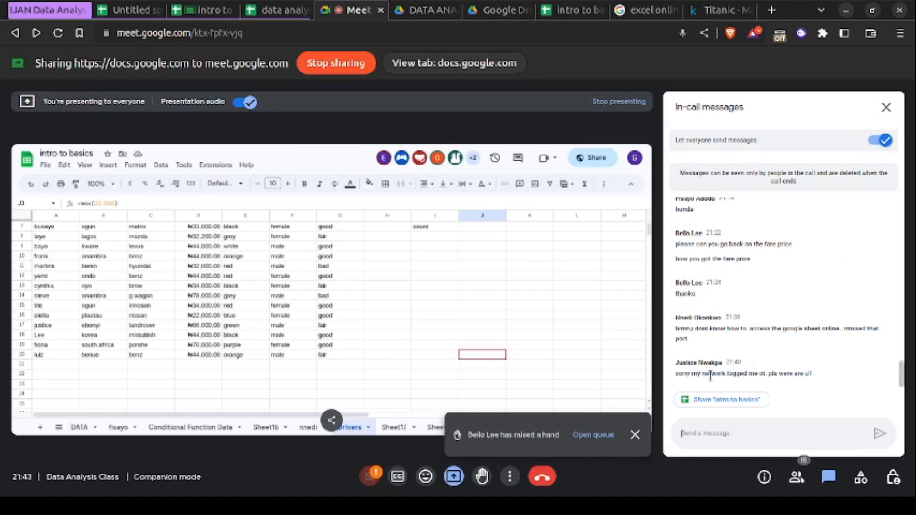
- Open the raised-hand queue in the meeting and lower all raised hands
left_click(594, 435)
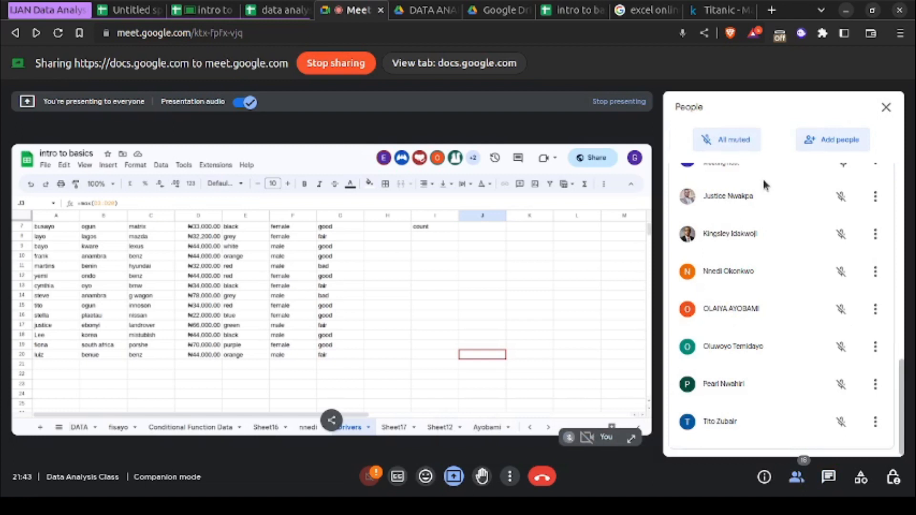
scroll(762, 176, "up", 5)
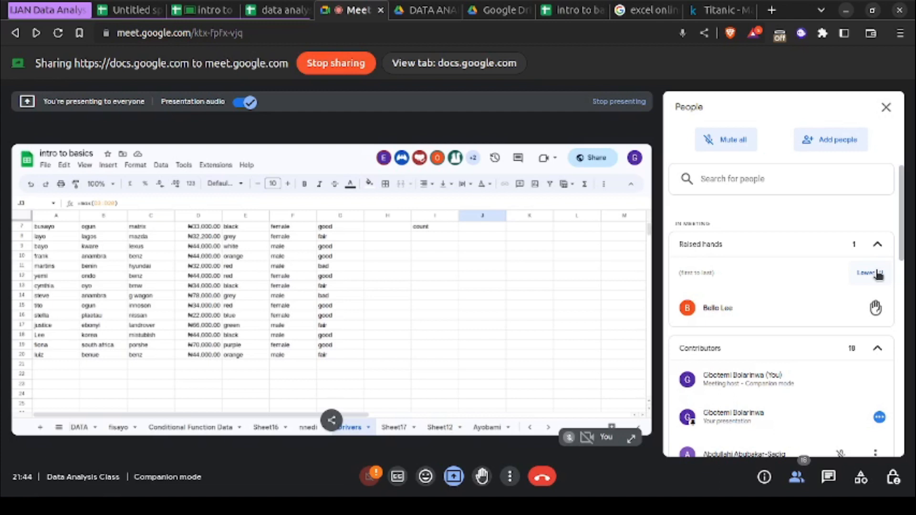
left_click(878, 274)
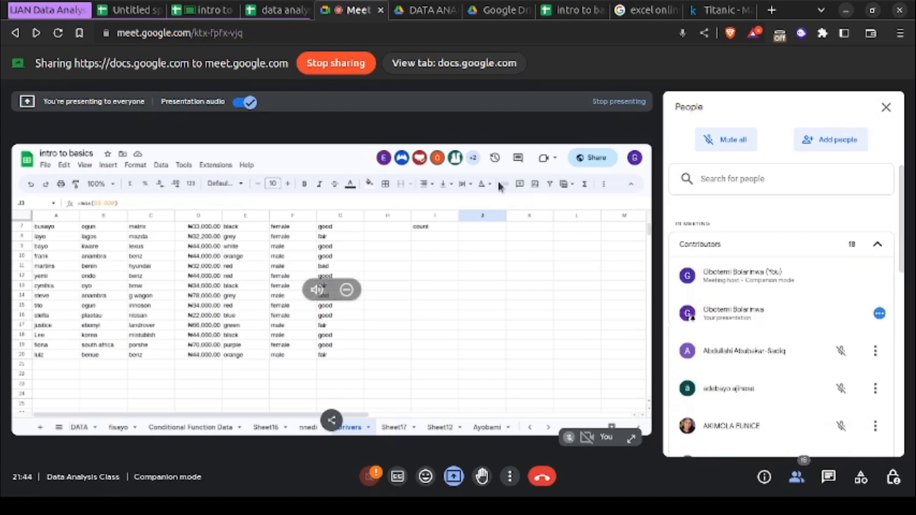
- Switch back to the intro to basics spreadsheet and copy the Drivers table A1:G20 into a new sheet, starting at A1
left_click(195, 13)
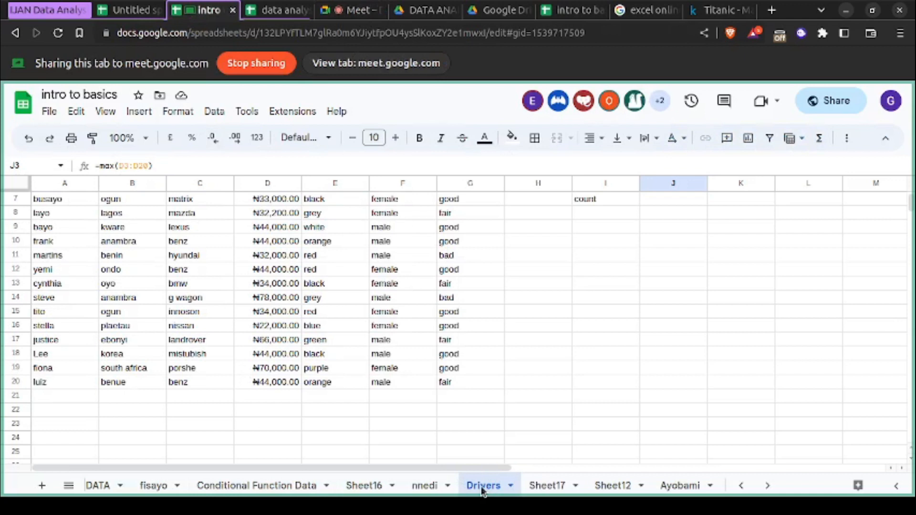
scroll(286, 328, "up", 2)
scroll(285, 328, "down", 6)
scroll(286, 329, "up", 6)
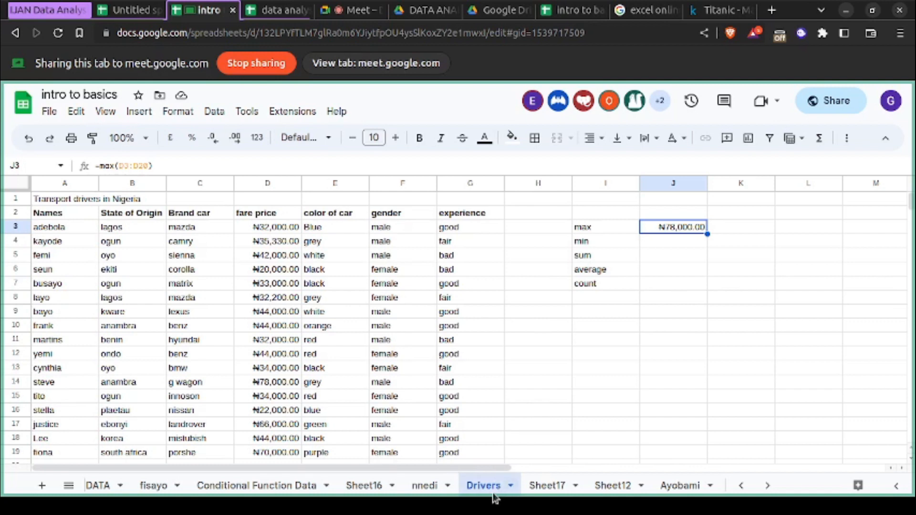
left_click(417, 369)
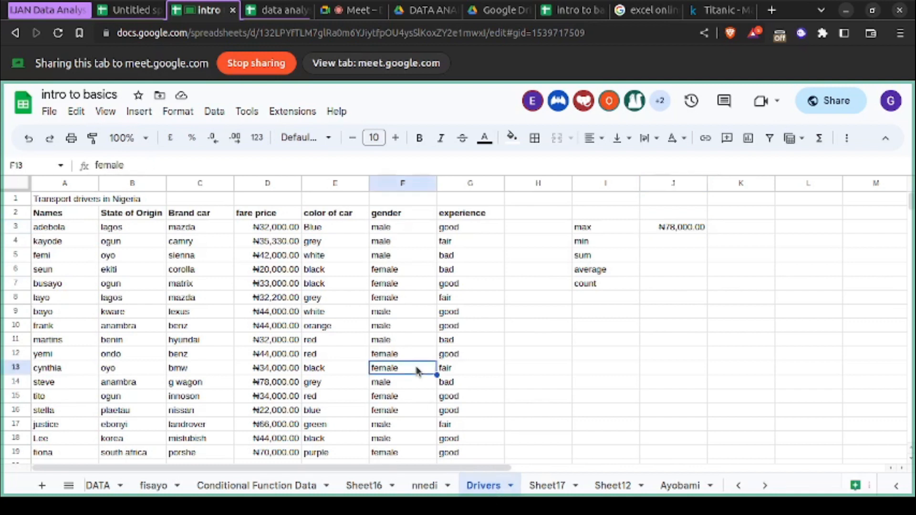
key("ctrl+a")
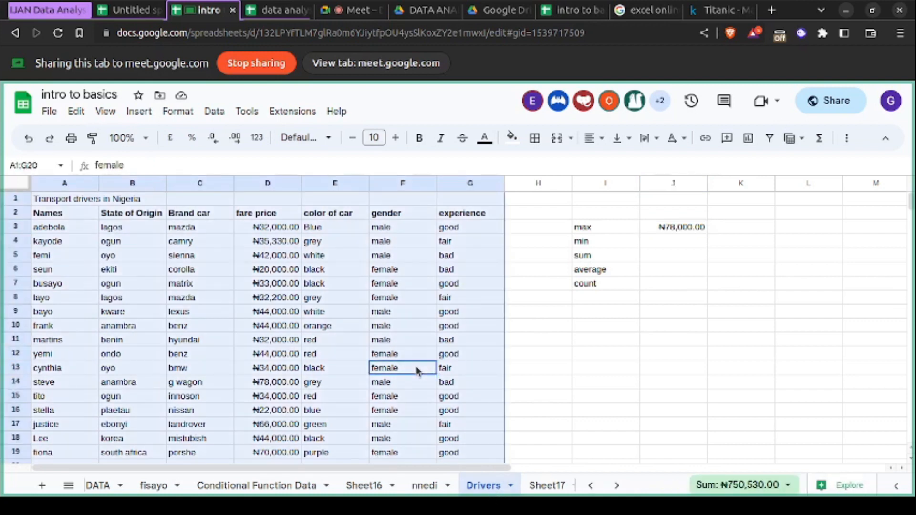
left_click(42, 485)
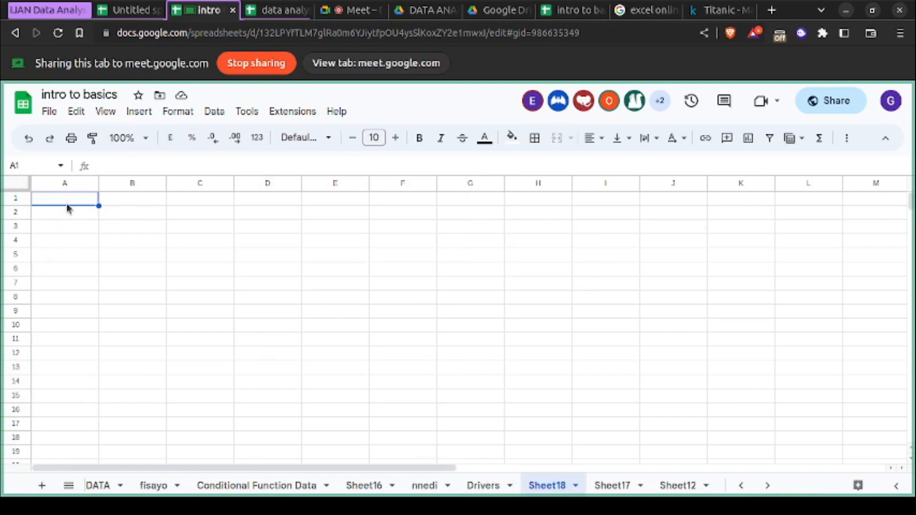
key("ctrl+v")
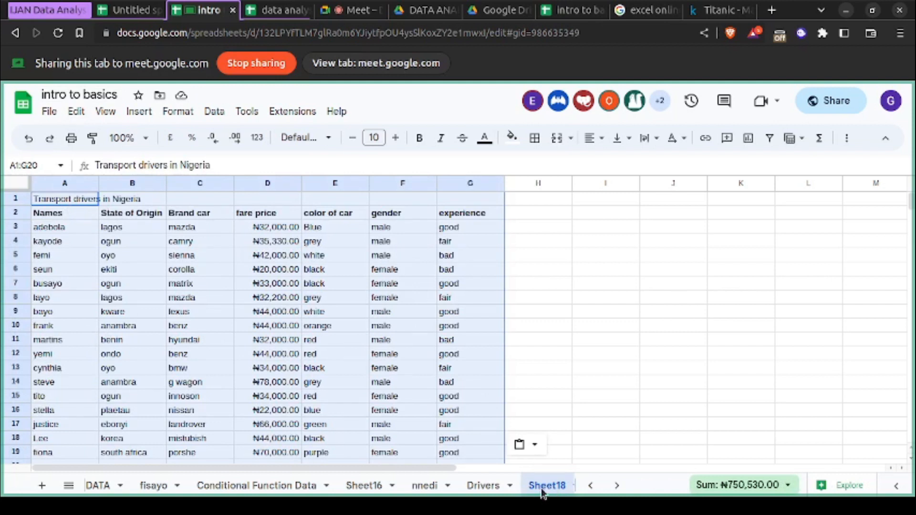
- Rename the new sheet holding the copied table with the student's first name followed by "test"
scroll(516, 489, "down", 5)
scroll(430, 492, "up", 3)
scroll(326, 499, "down", 3)
scroll(327, 498, "up", 3)
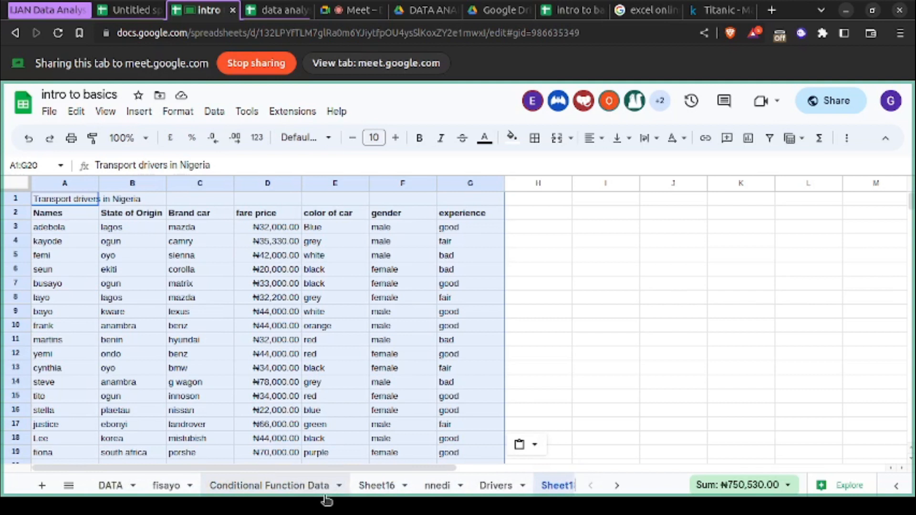
scroll(363, 496, "down", 2)
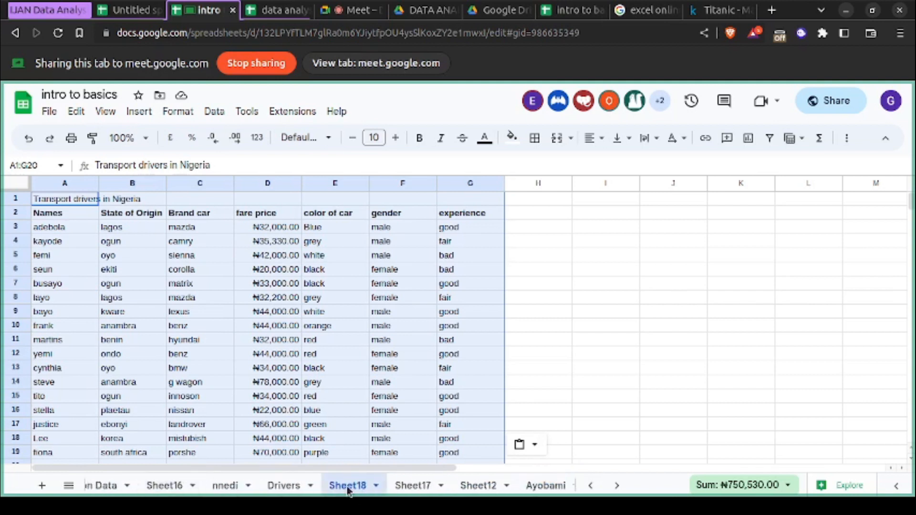
right_click(347, 486)
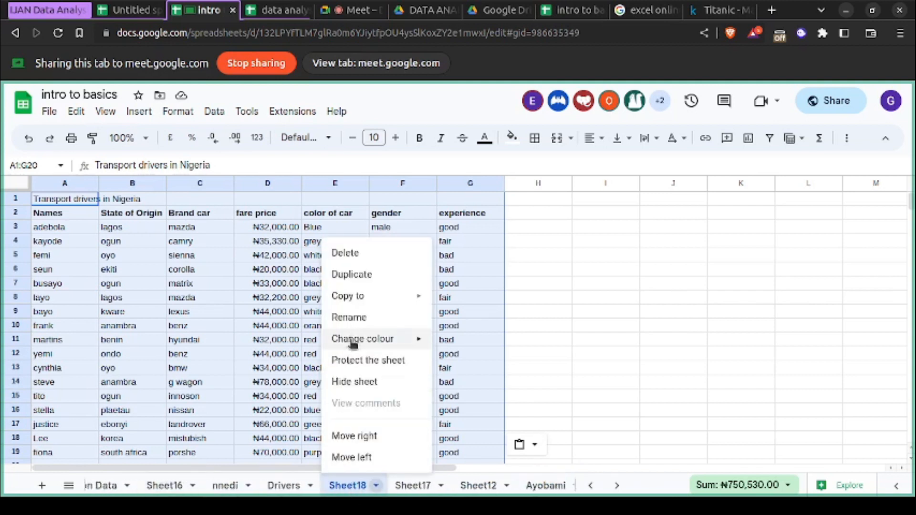
left_click(357, 318)
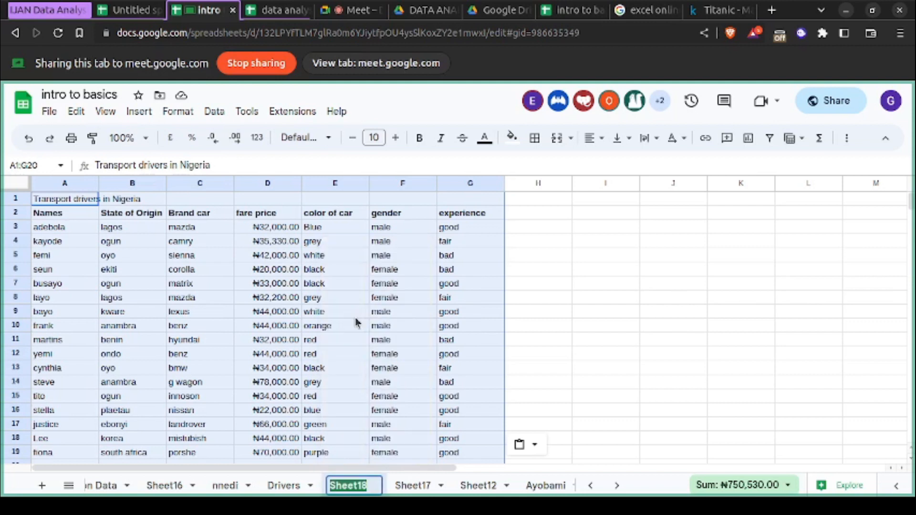
type("pearl")
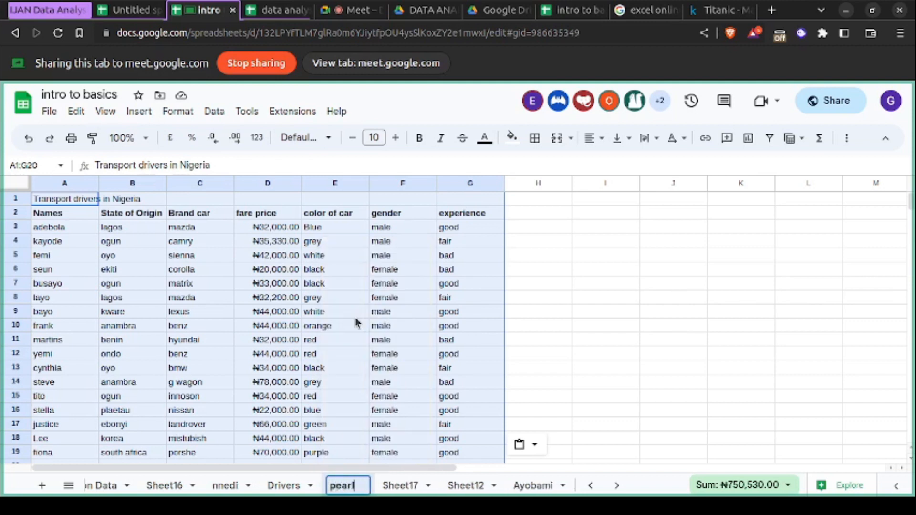
type(" test")
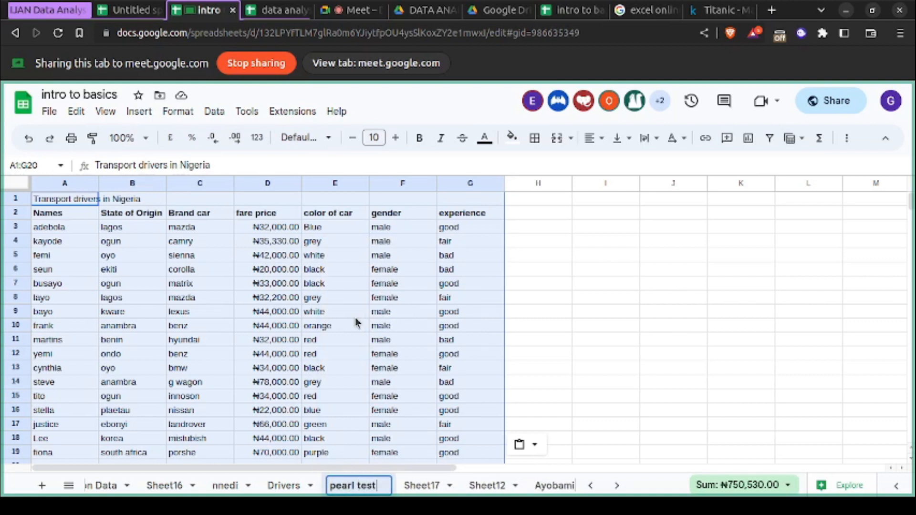
key("Return")
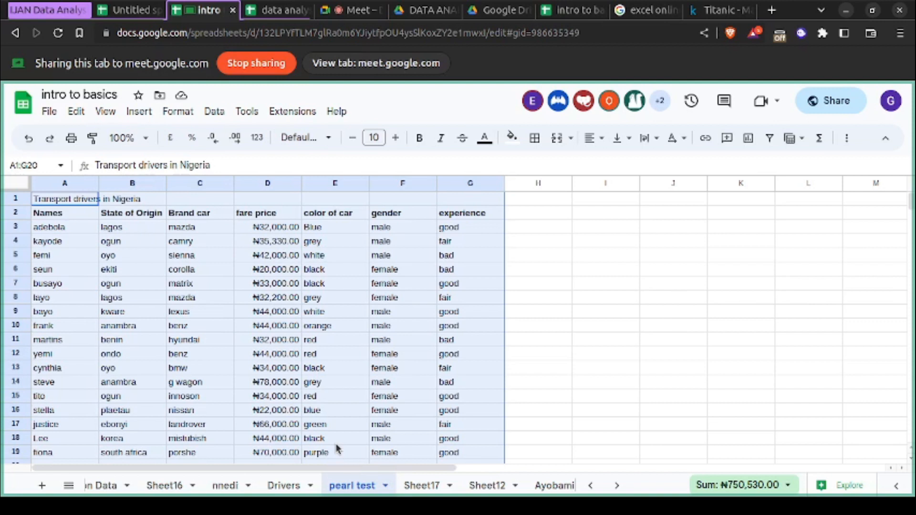
- Delete the renamed demonstration sheet from the workbook and confirm the deletion
scroll(371, 485, "down", 3)
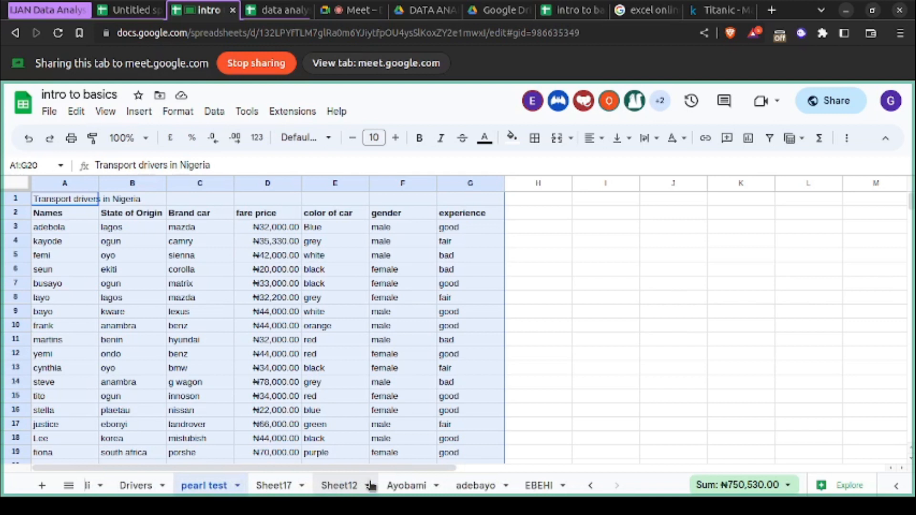
right_click(223, 493)
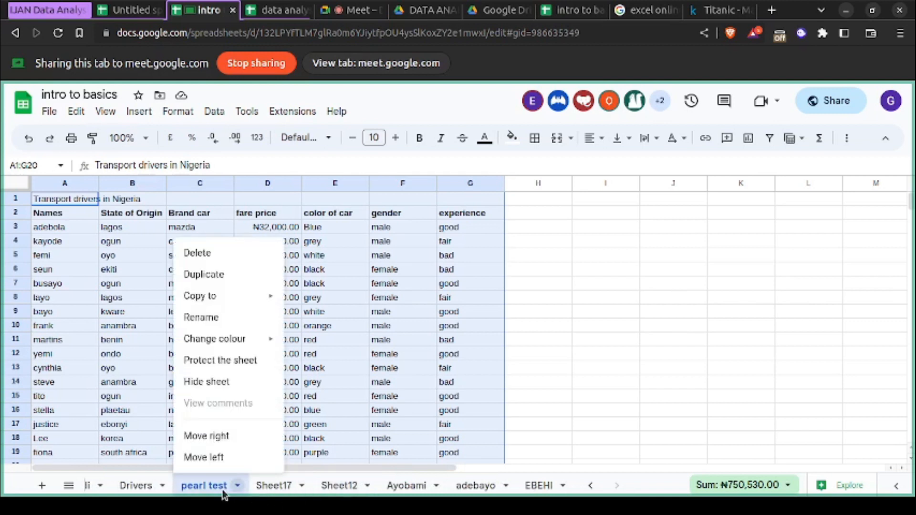
left_click(232, 263)
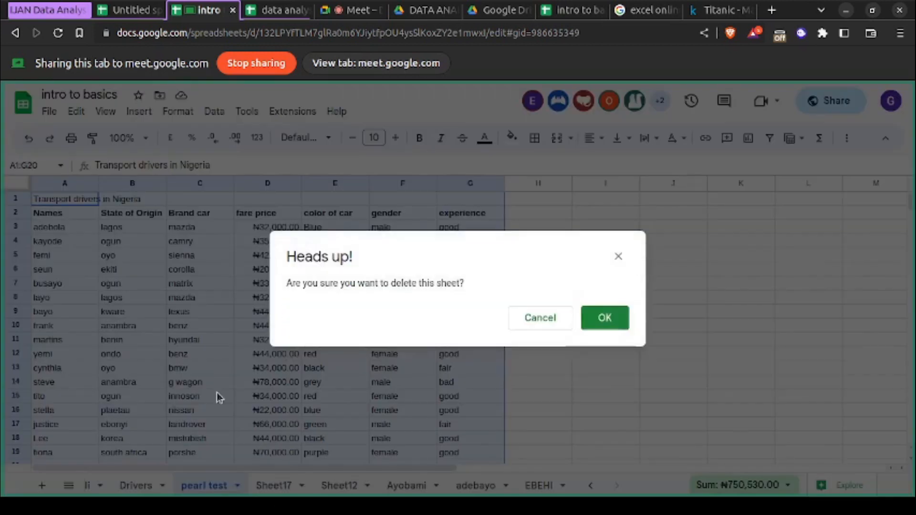
left_click(585, 320)
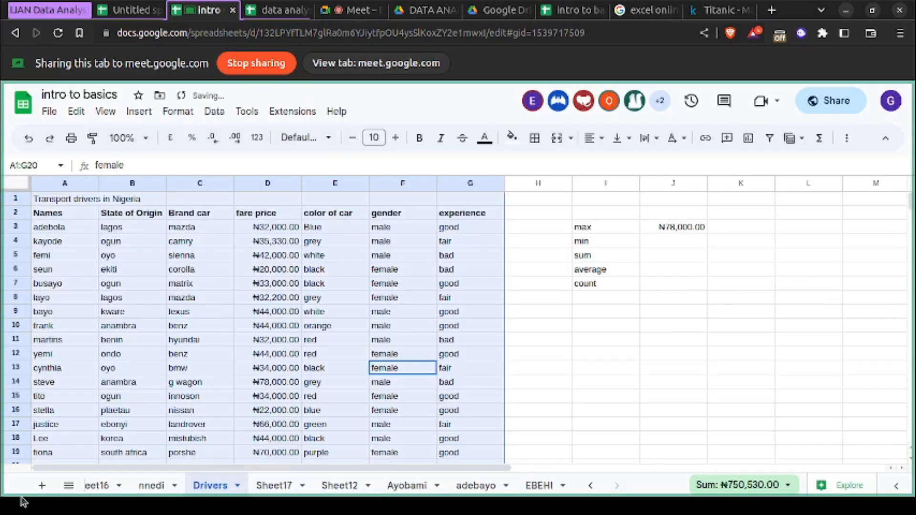
- Look through the list of all sheets and check who is currently viewing the workbook
left_click(68, 486)
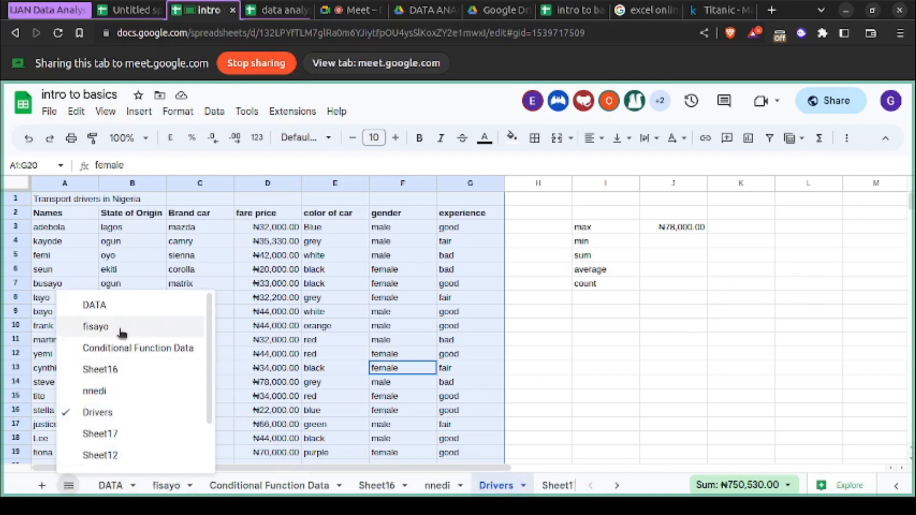
scroll(129, 379, "down", 1)
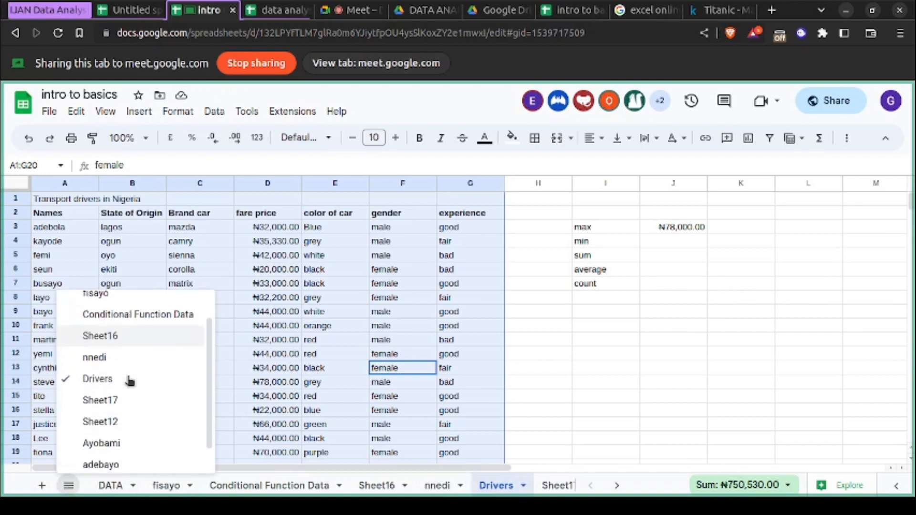
scroll(129, 380, "down", 1)
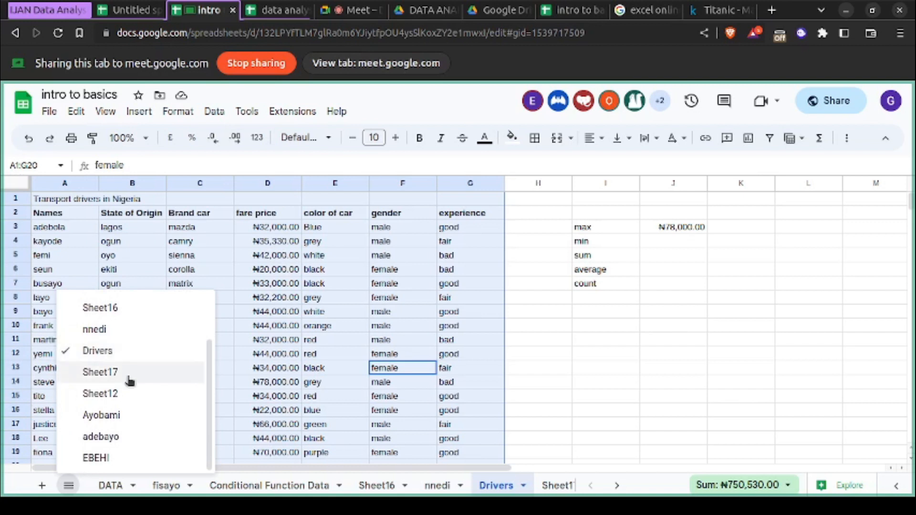
scroll(130, 380, "up", 2)
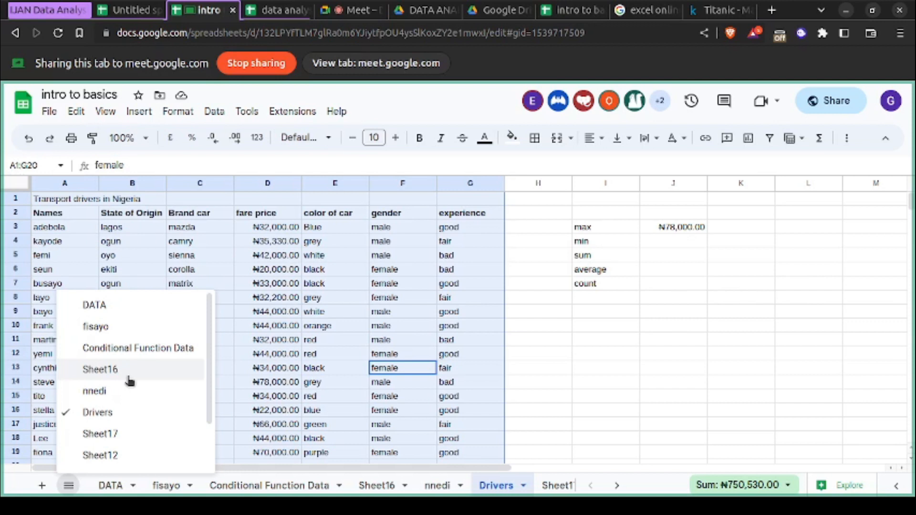
left_click(569, 356)
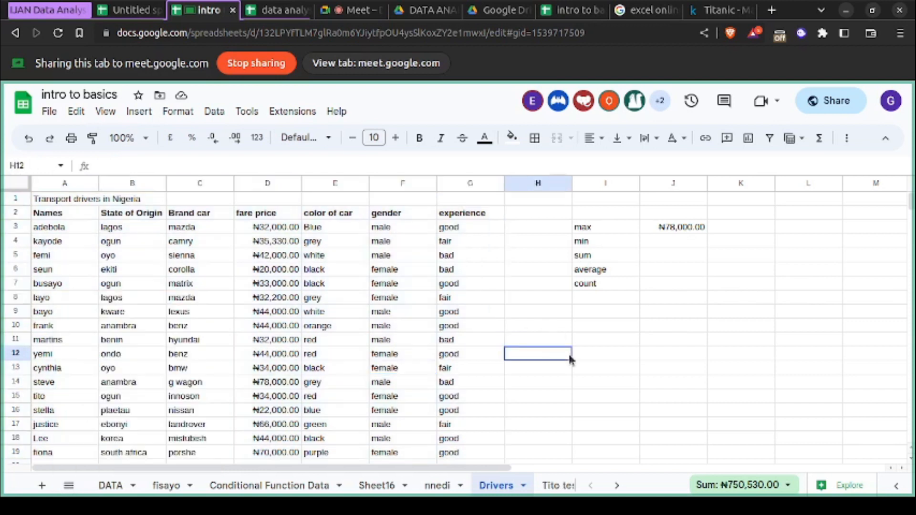
left_click(661, 107)
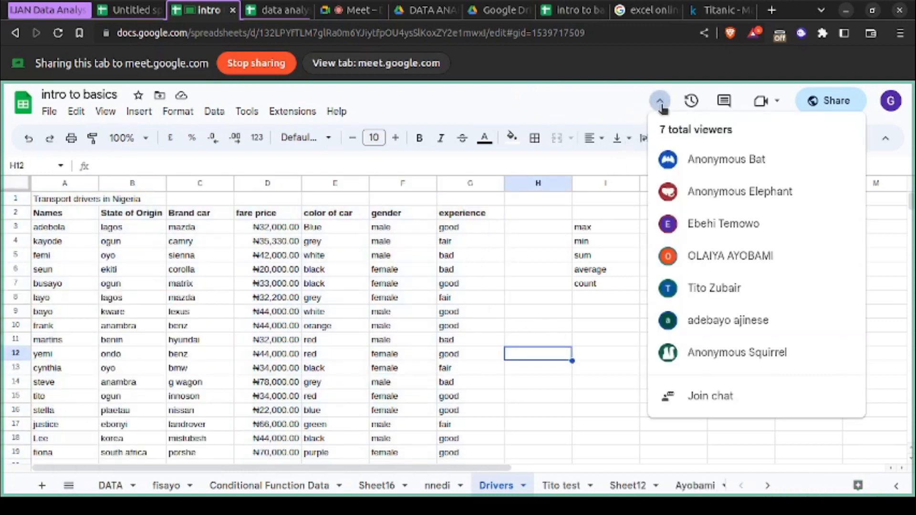
left_click(619, 354)
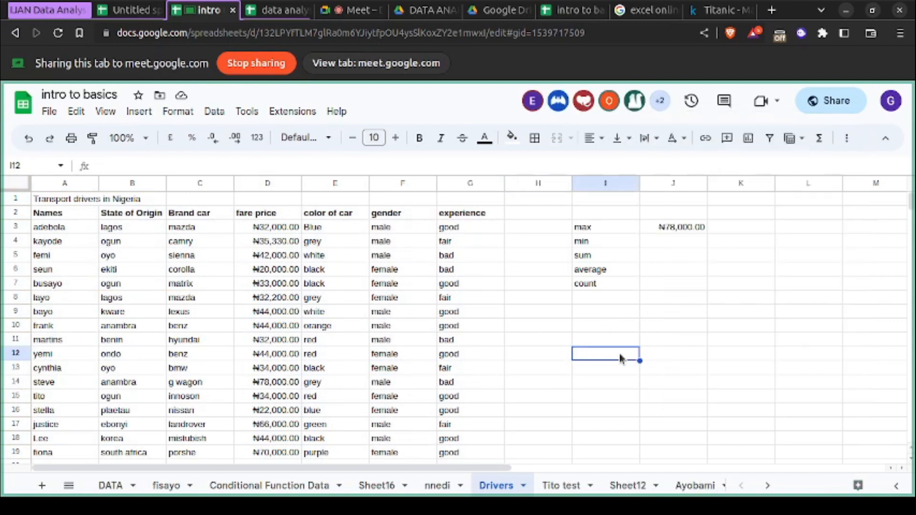
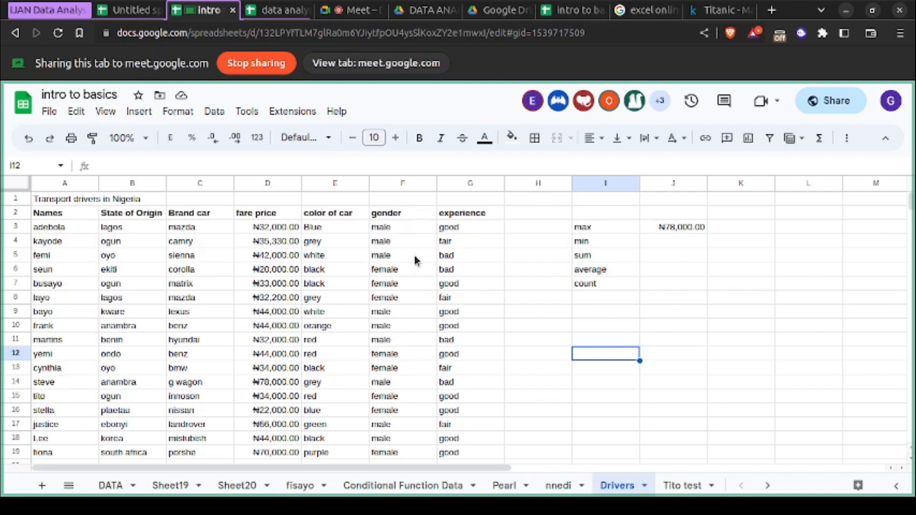
- Review the max, min, sum, average and count results on the student practice sheets that follow the Drivers sheet
scroll(539, 485, "right", 5)
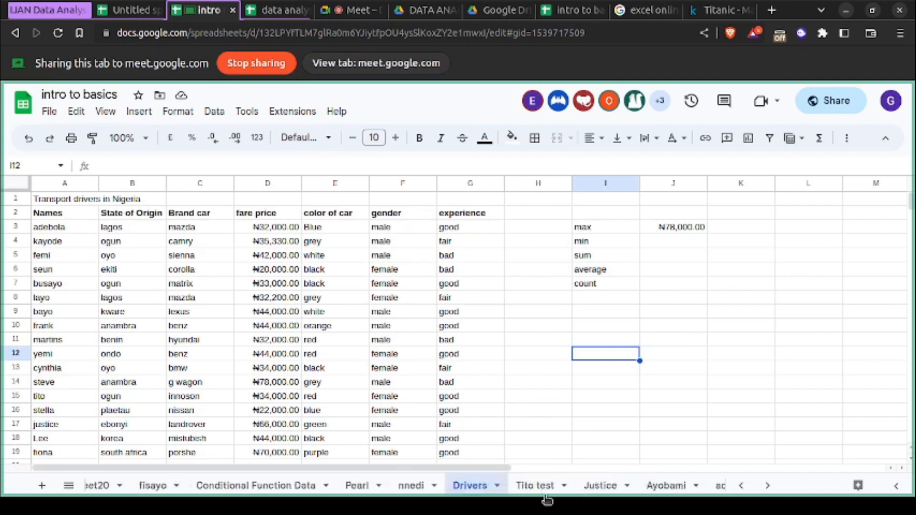
left_click(430, 492)
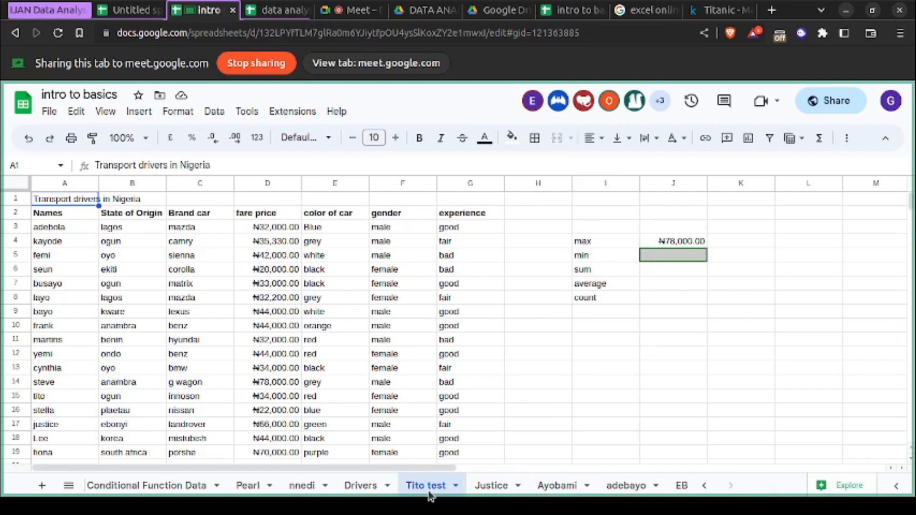
scroll(429, 496, "right", 1)
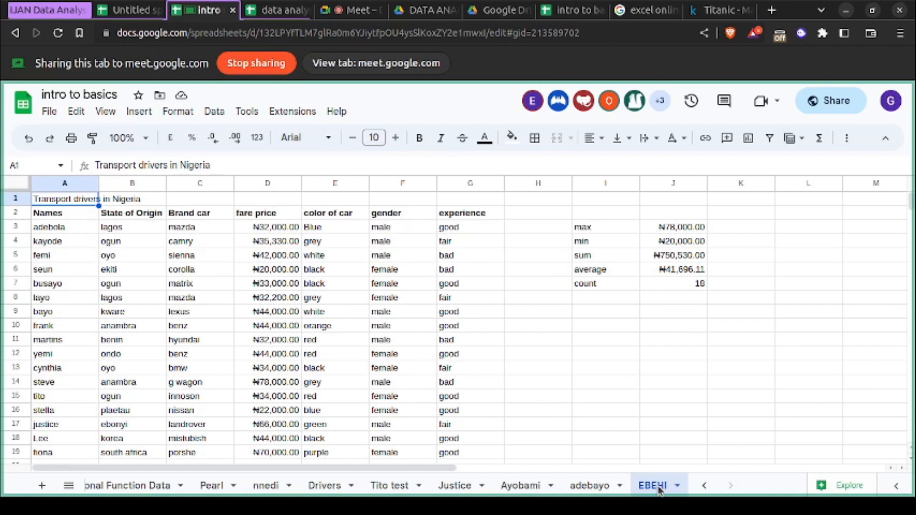
left_click(590, 491)
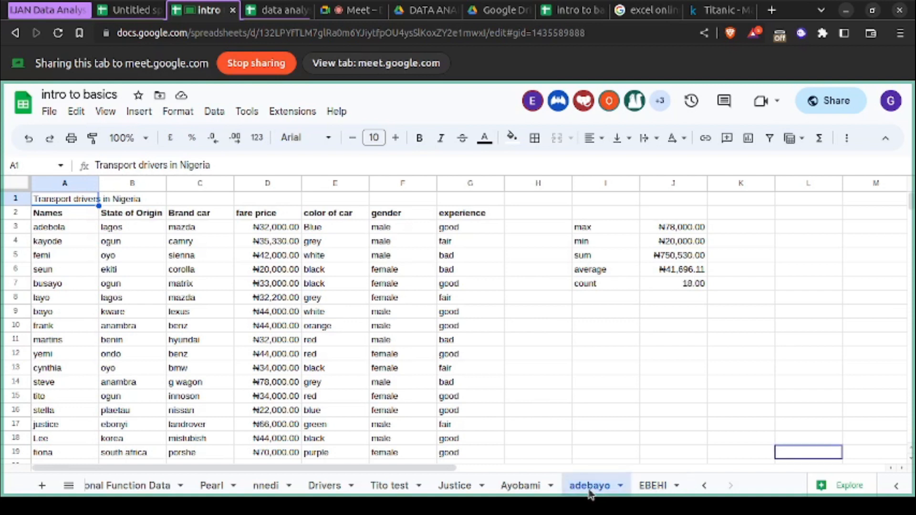
left_click(652, 491)
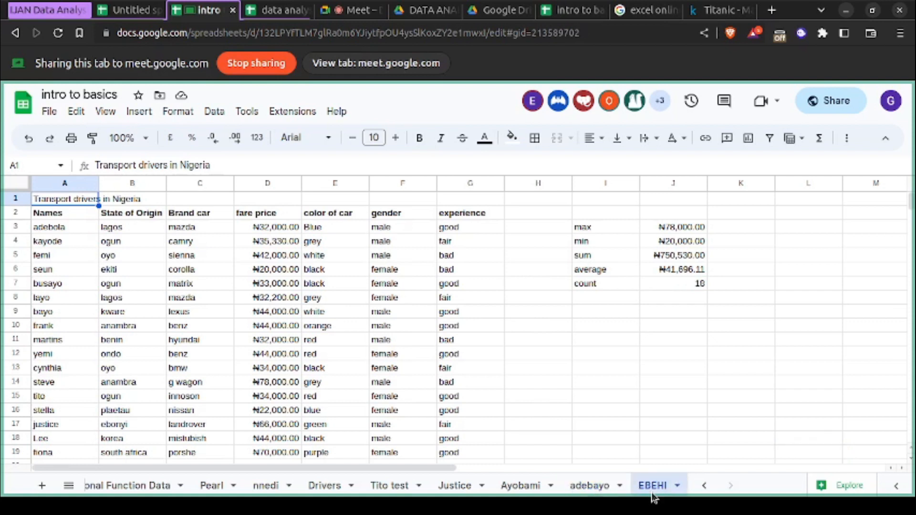
left_click(593, 491)
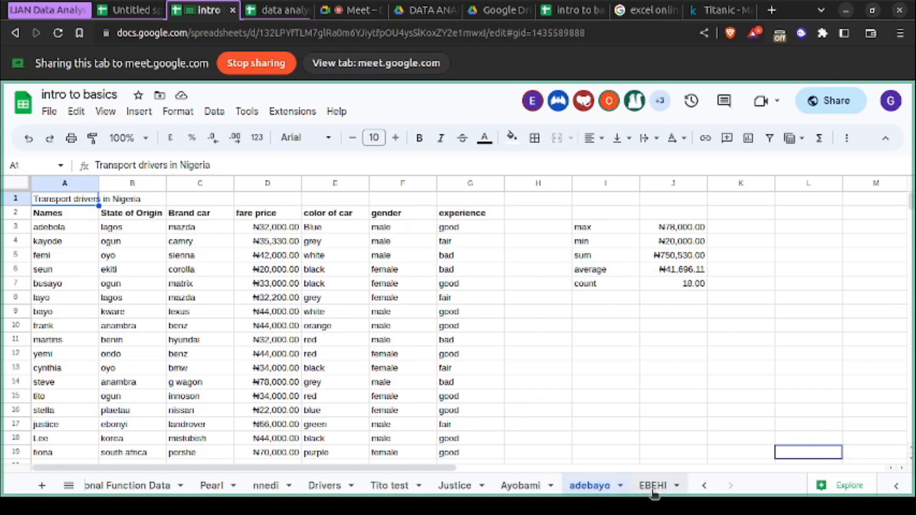
left_click(522, 486)
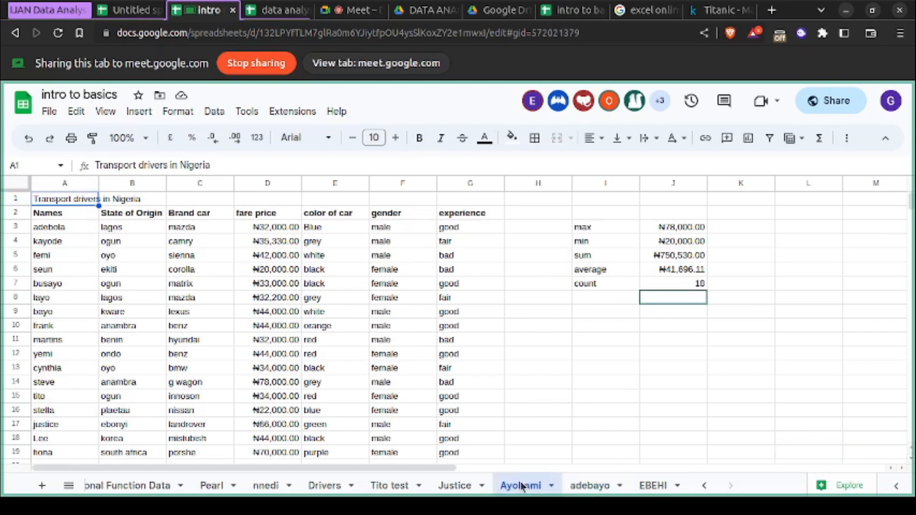
left_click(448, 488)
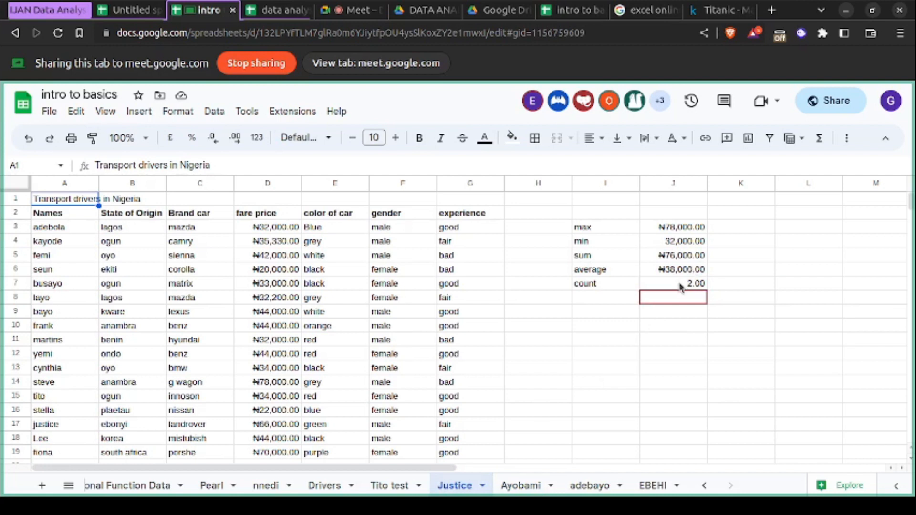
left_click(399, 487)
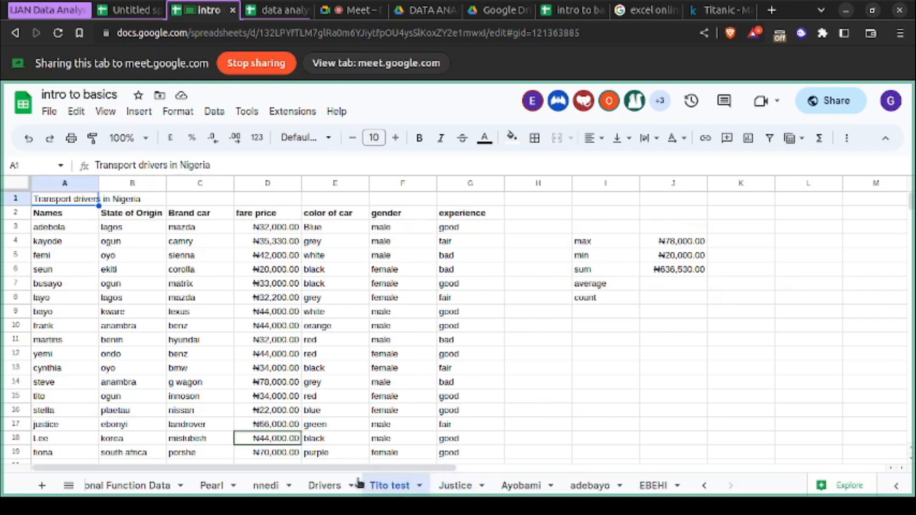
left_click(449, 491)
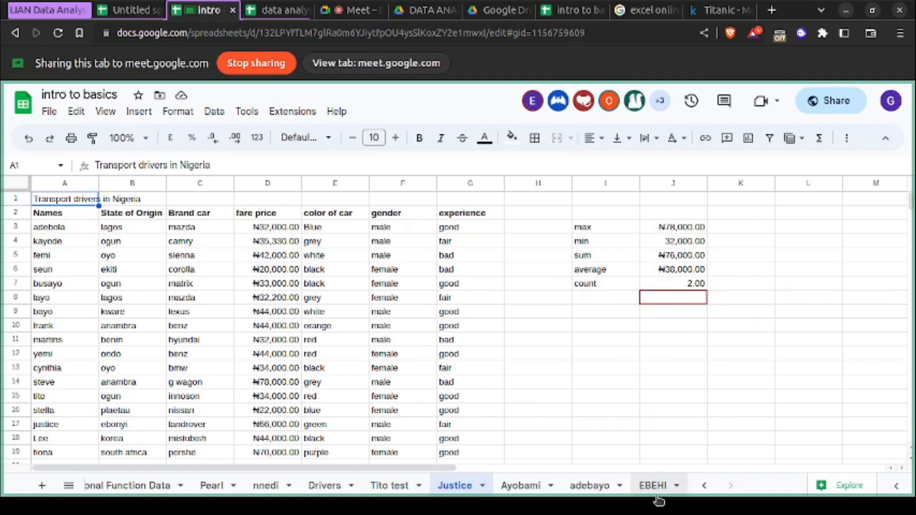
left_click(604, 493)
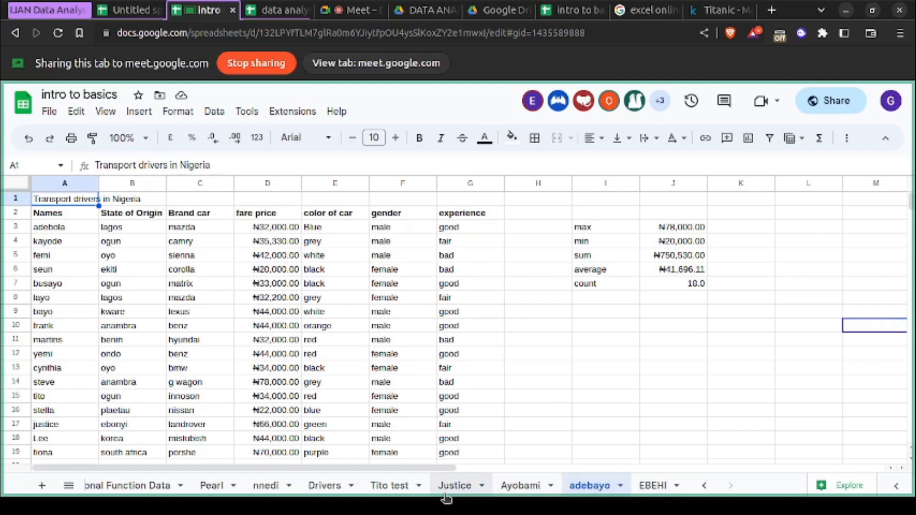
left_click(403, 496)
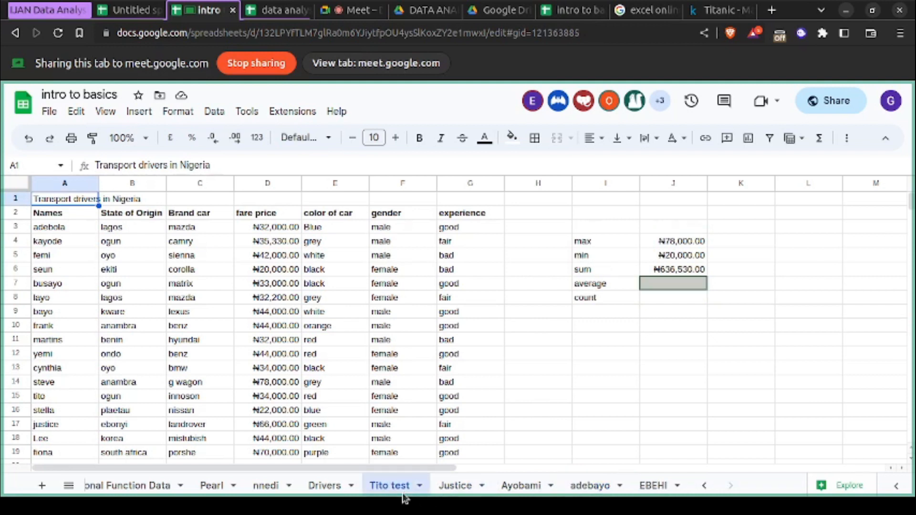
- Check the summary calculations on the student sheets placed before Drivers and go back to the Drivers sheet
left_click(318, 487)
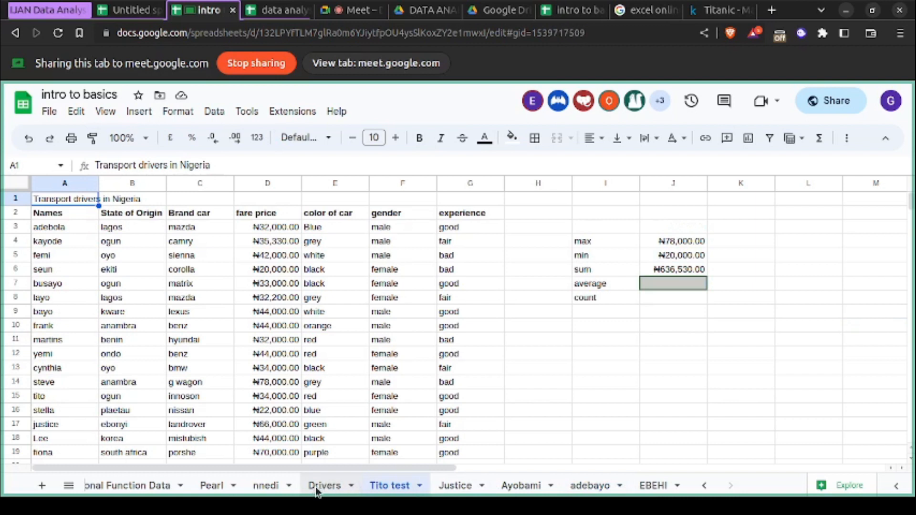
left_click(263, 493)
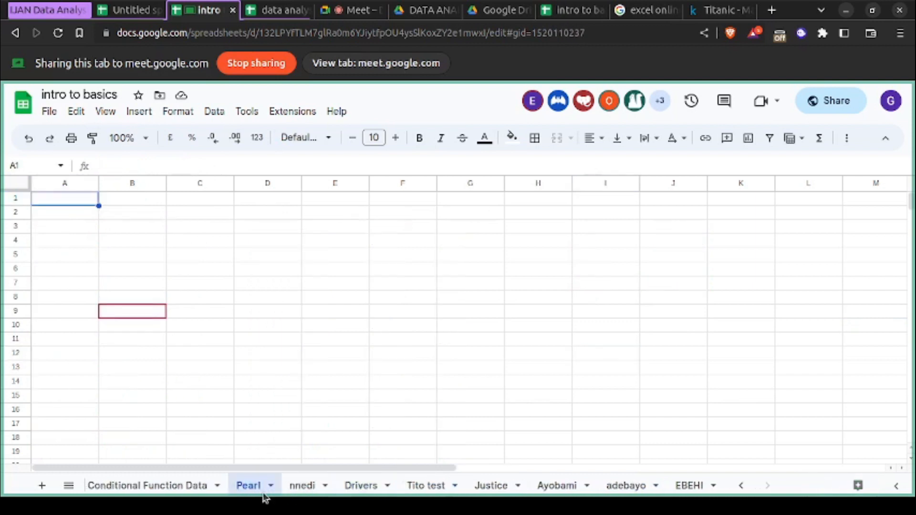
left_click(299, 491)
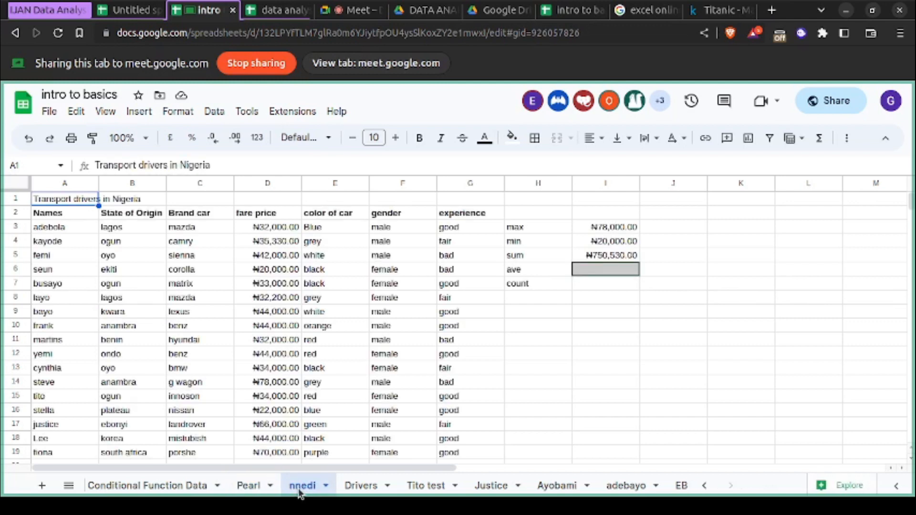
scroll(300, 494, "left", 5)
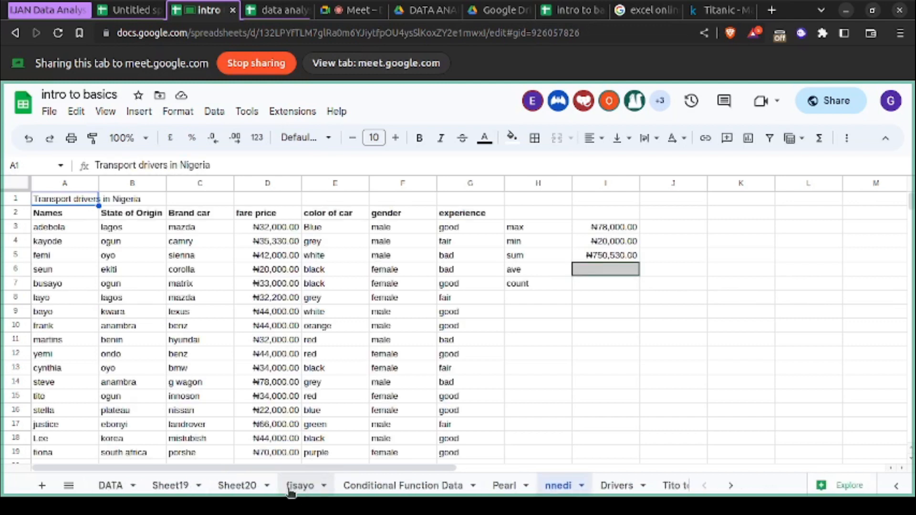
left_click(293, 493)
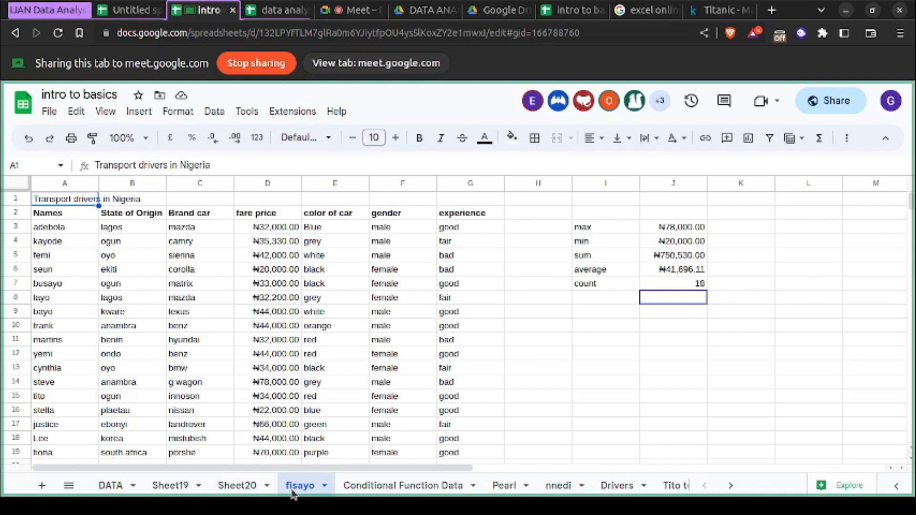
scroll(294, 493, "right", 5)
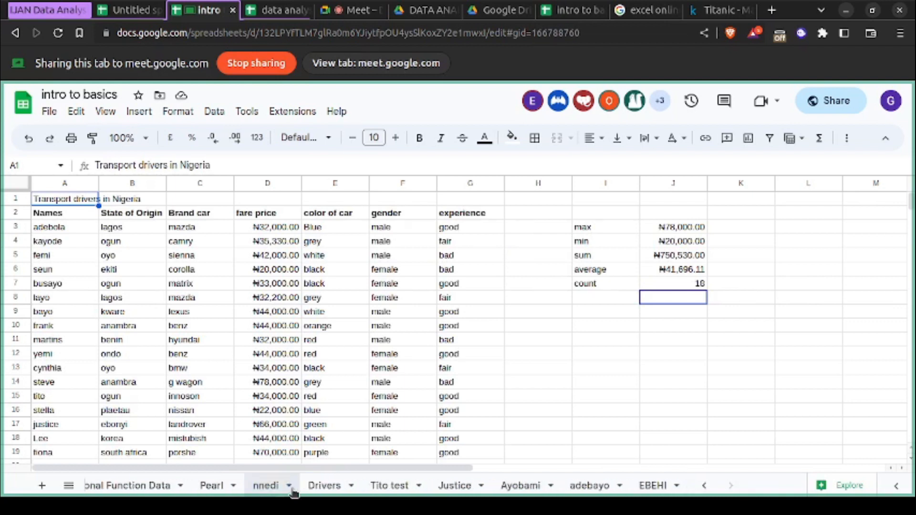
left_click(325, 485)
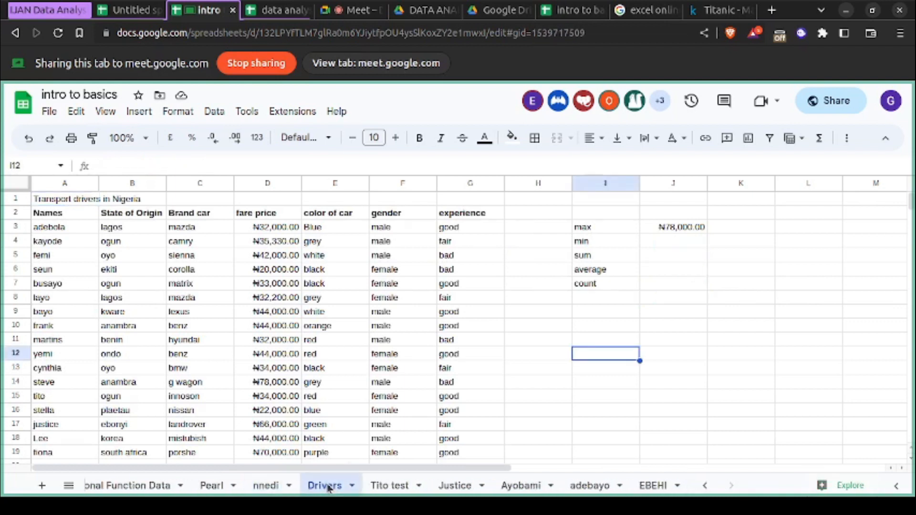
- Reorder the sheets so Conditional Function Data and Drivers come directly after DATA, ahead of Sheet19
left_click(674, 244)
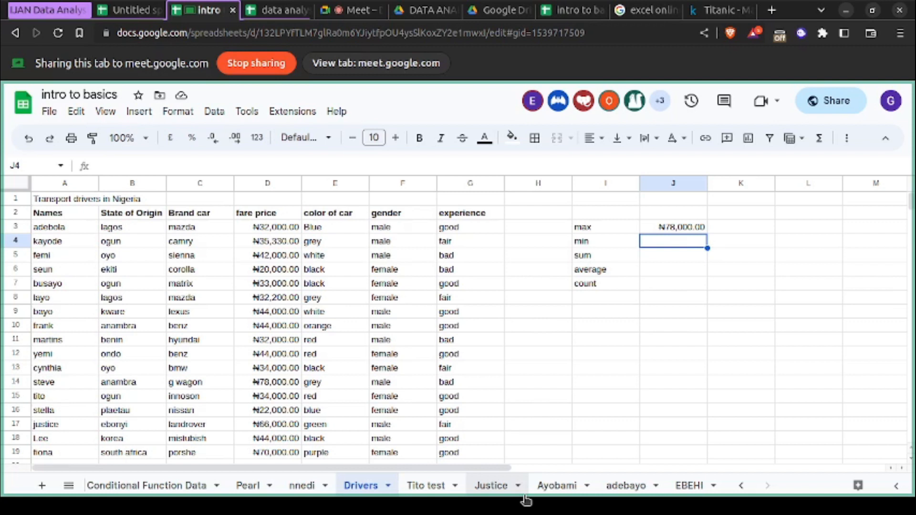
scroll(525, 497, "up", 5)
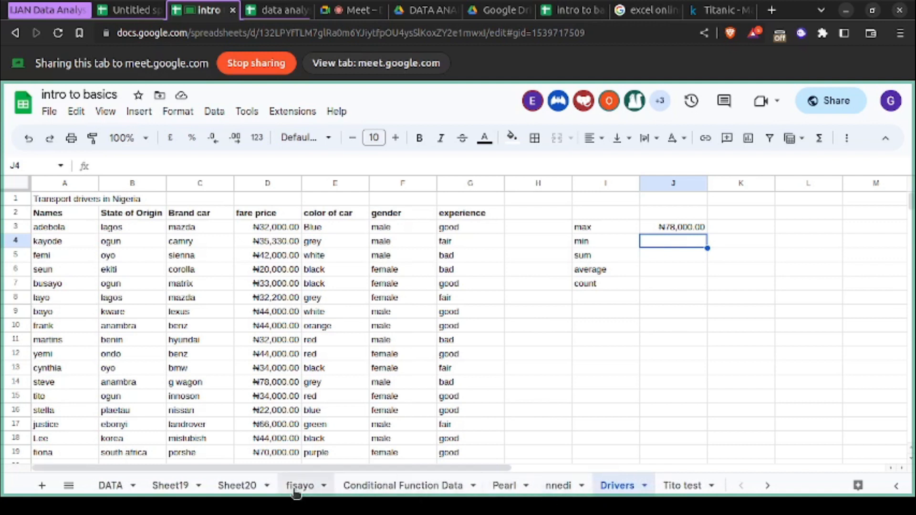
left_click_drag(386, 493, 172, 496)
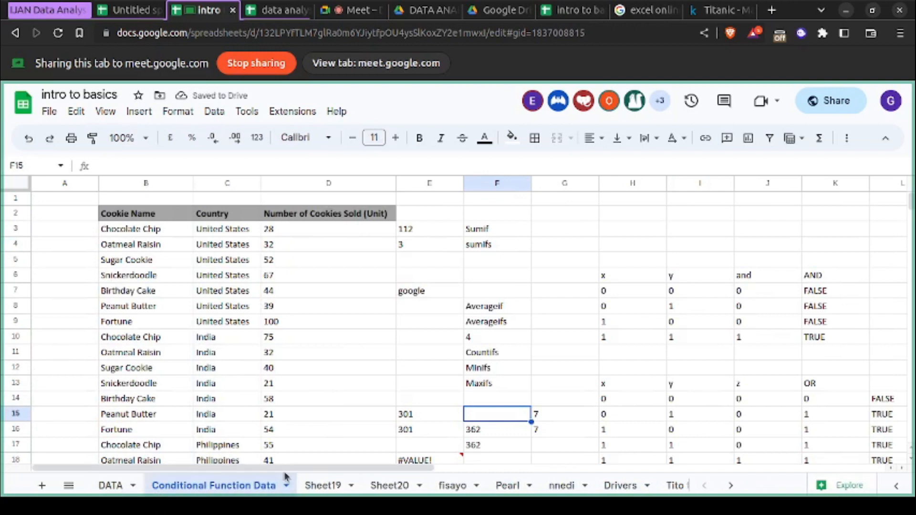
left_click(611, 490)
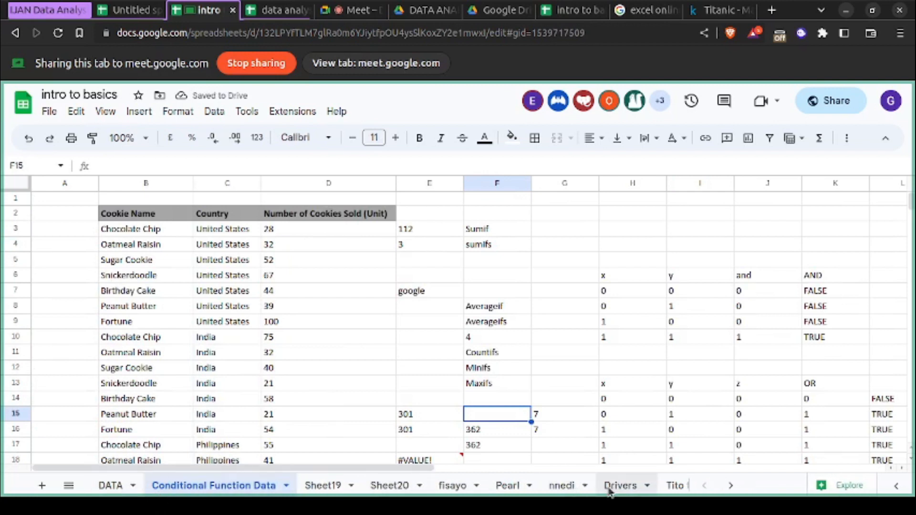
left_click_drag(610, 491, 315, 498)
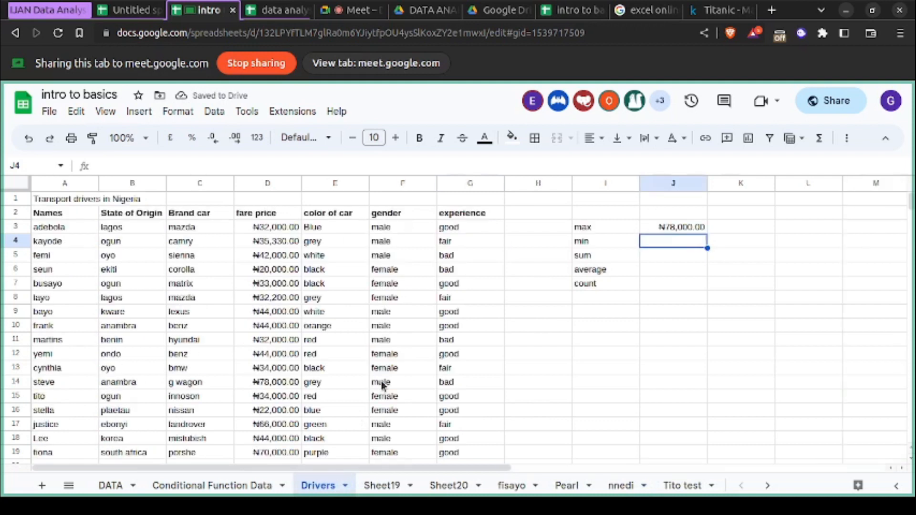
- Look over the Drivers table, Sheet19, Sheet20 and the first student sheets for completed summary calculations
scroll(381, 385, "down", 2)
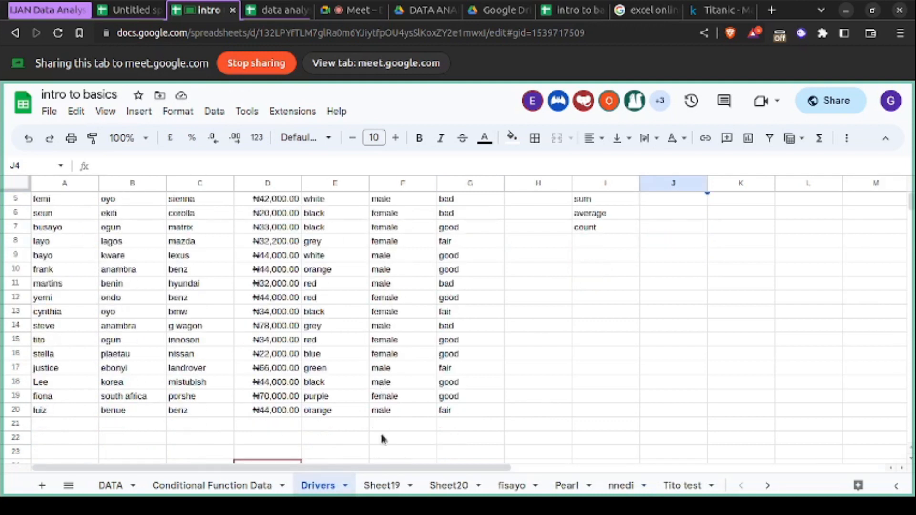
left_click(393, 491)
left_click(449, 486)
left_click(504, 486)
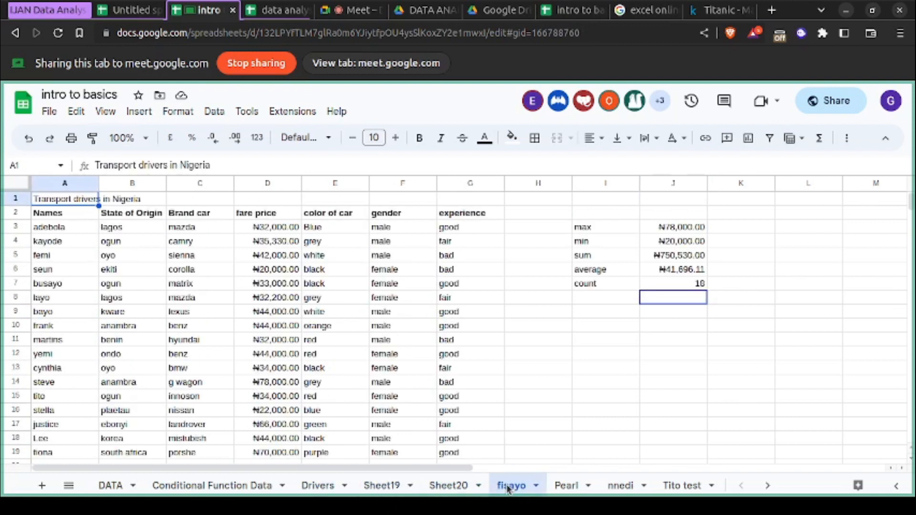
left_click(563, 491)
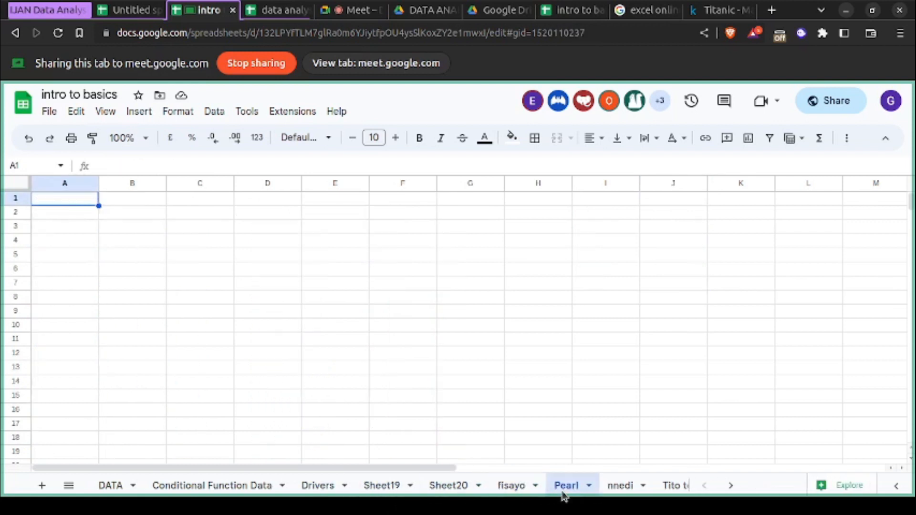
left_click(629, 491)
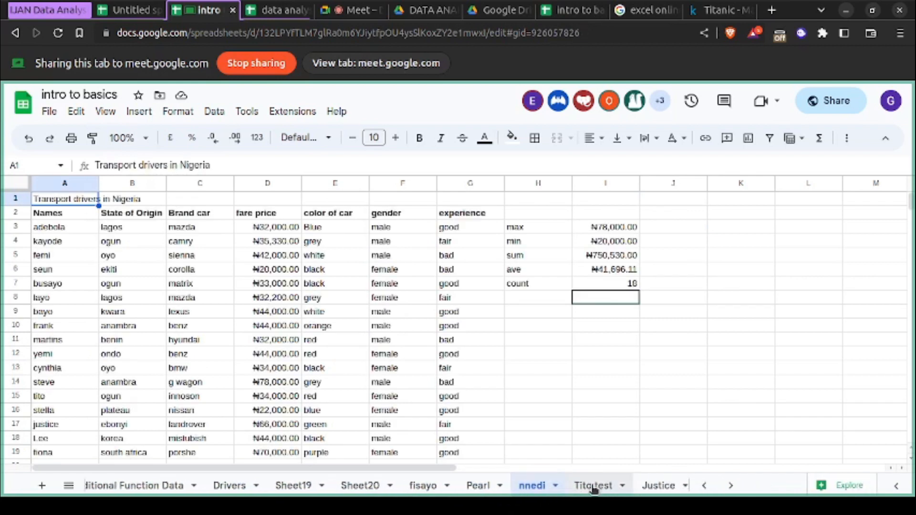
left_click(591, 485)
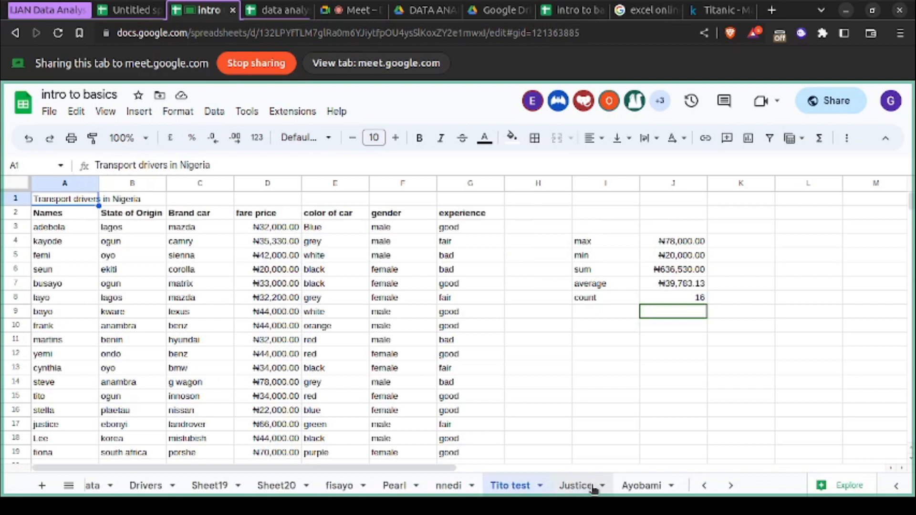
- Compare the sum, average and count results between neighbouring student sheets and continue through the remaining ones
left_click(400, 492)
left_click(447, 491)
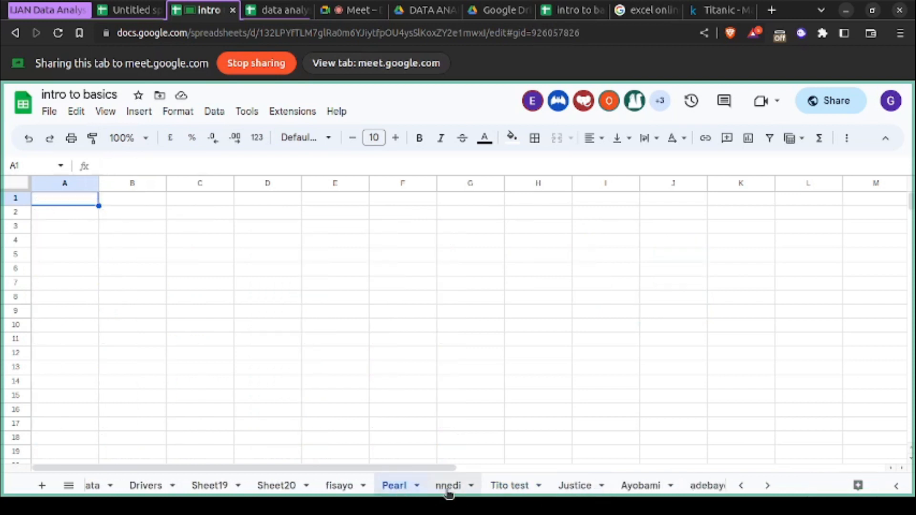
left_click(516, 488)
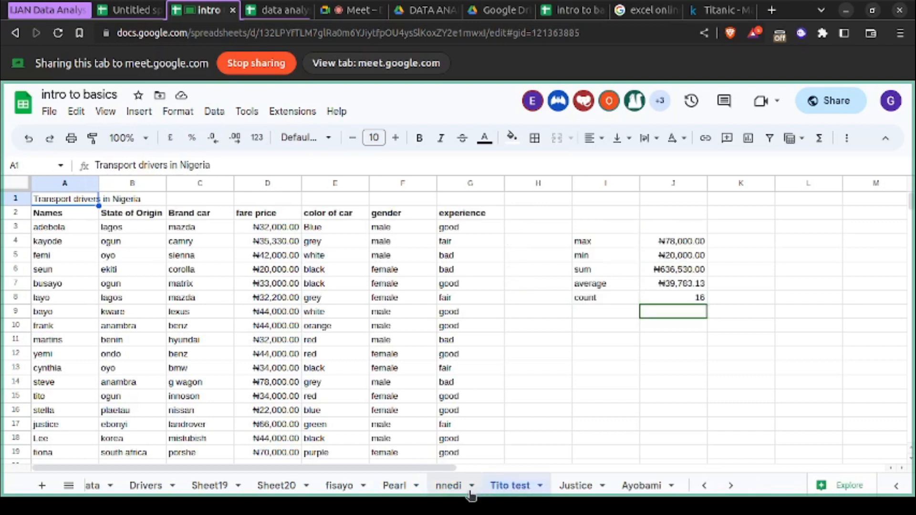
left_click(448, 489)
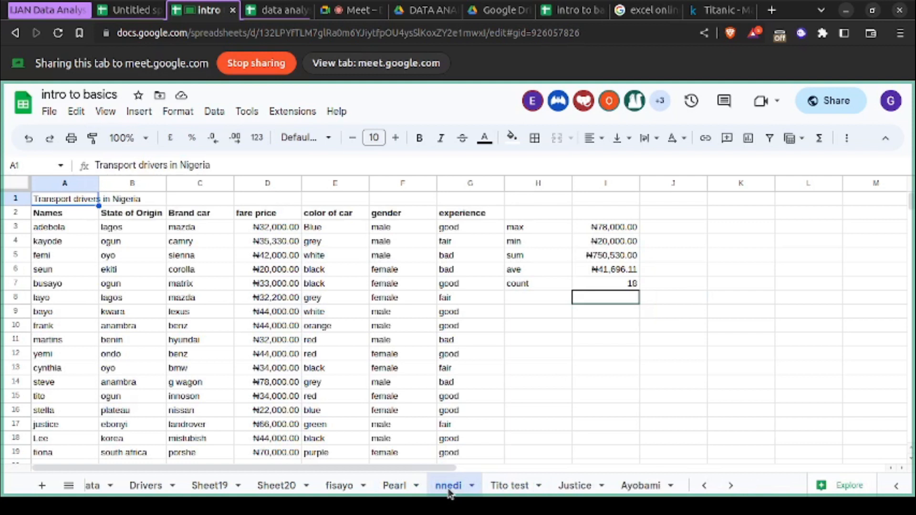
left_click(505, 487)
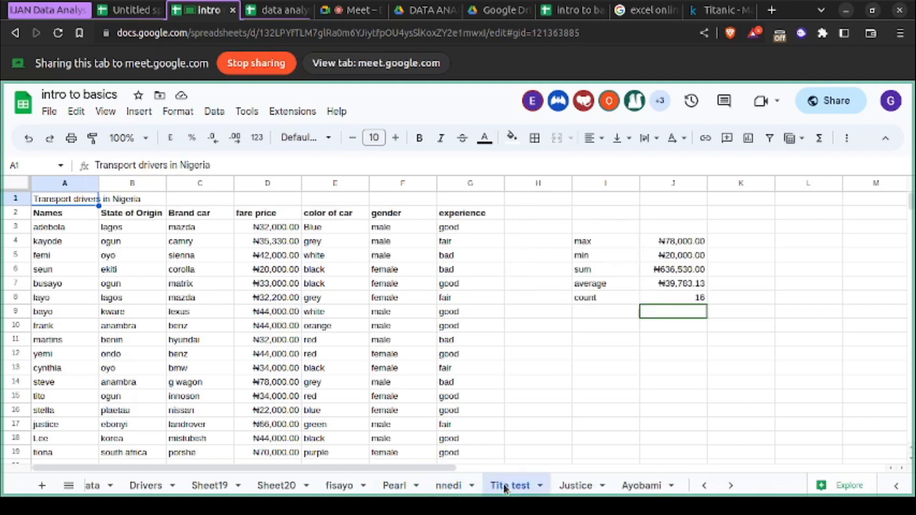
left_click(577, 488)
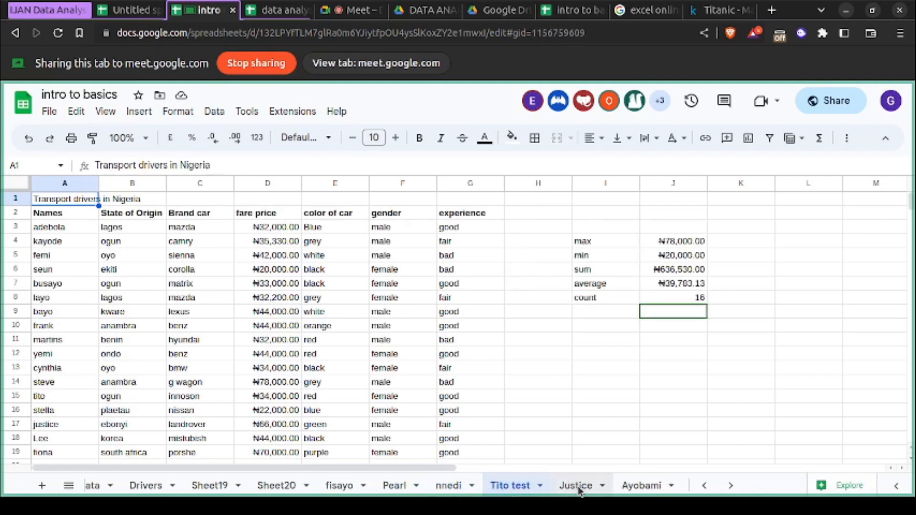
left_click(632, 492)
scroll(632, 492, "right", 2)
scroll(633, 491, "left", 5)
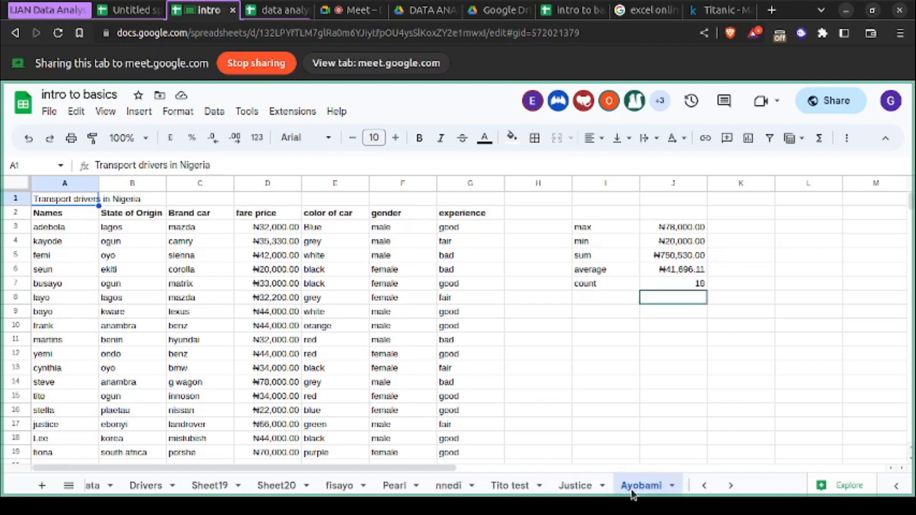
- Compare the max, min, sum, average and count results across the student sheets that follow fisayo's position after Sheet20, including the blank one
left_click(580, 492)
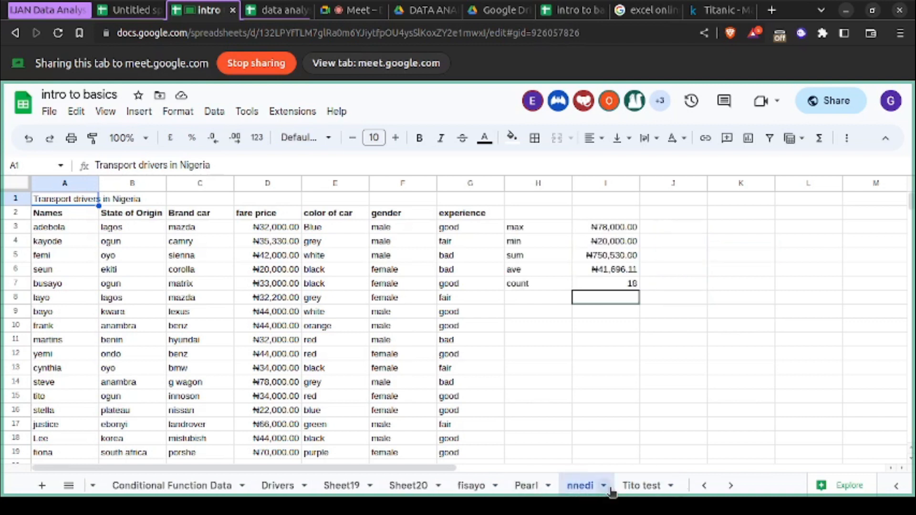
left_click(632, 491)
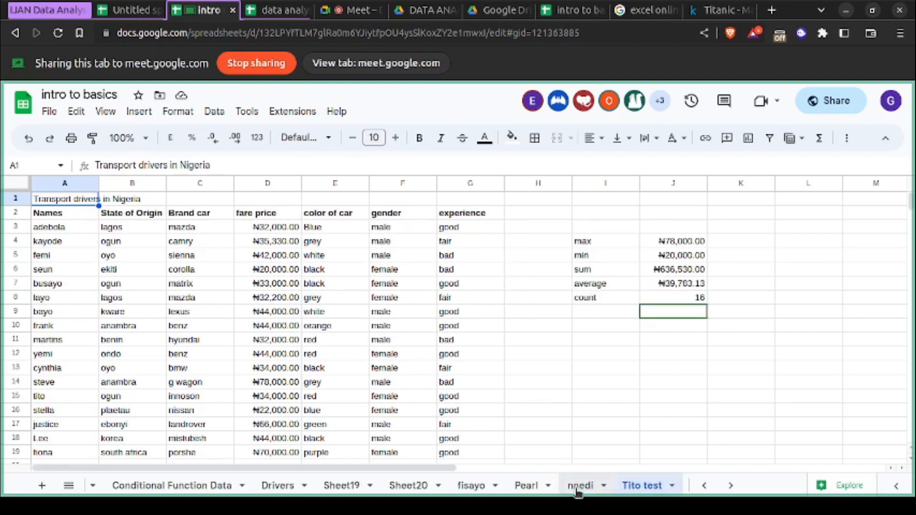
left_click(530, 494)
scroll(533, 497, "right", 3)
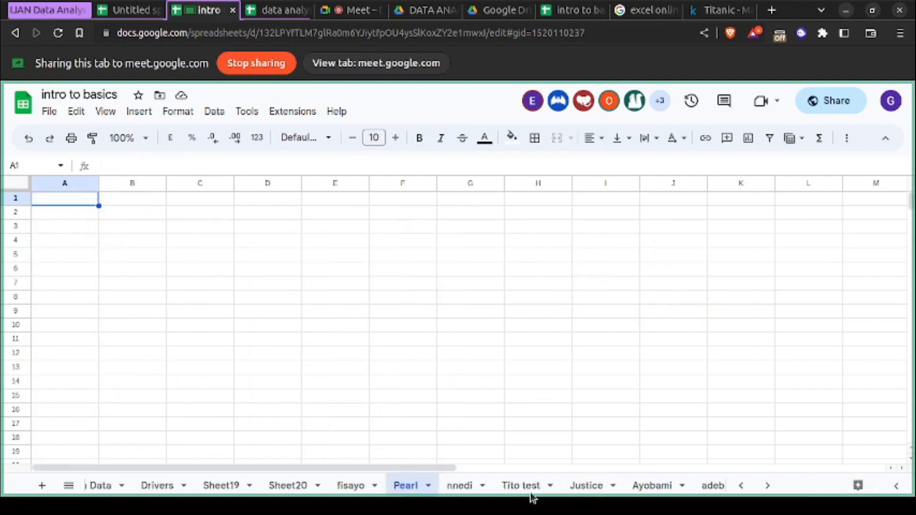
left_click(656, 497)
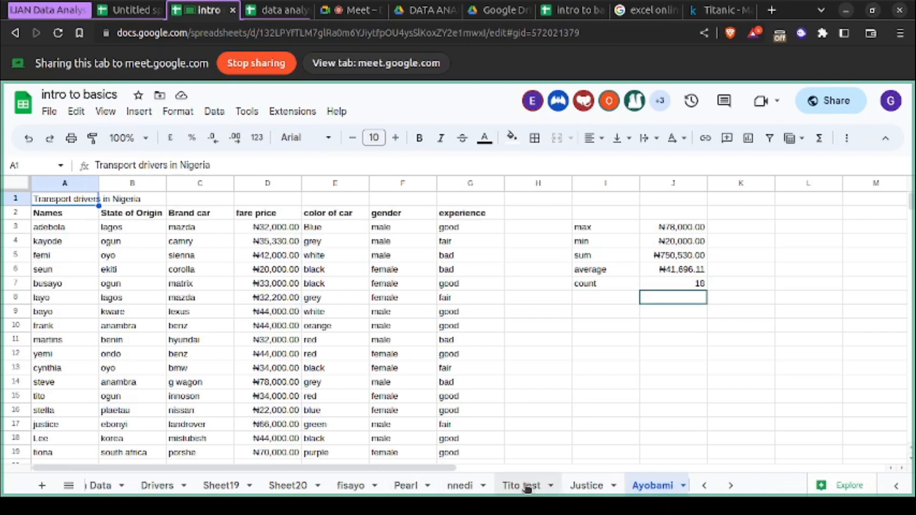
left_click(461, 487)
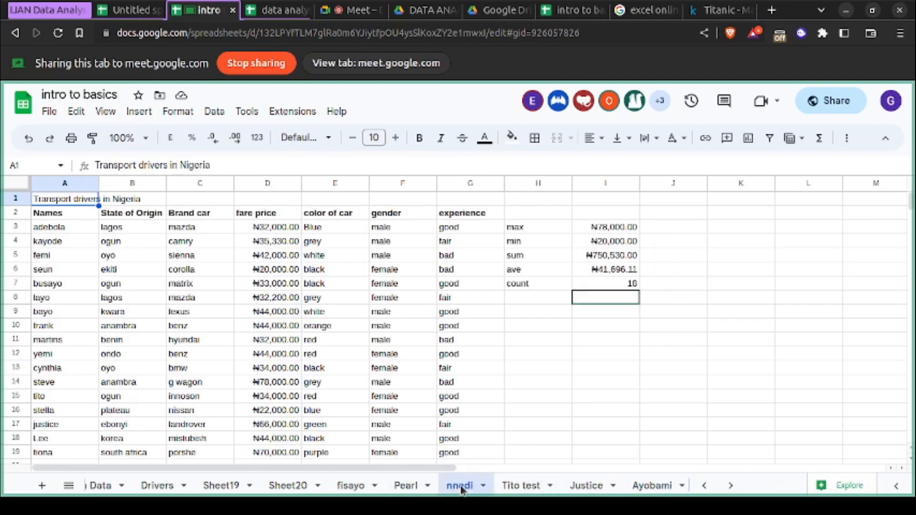
left_click(517, 486)
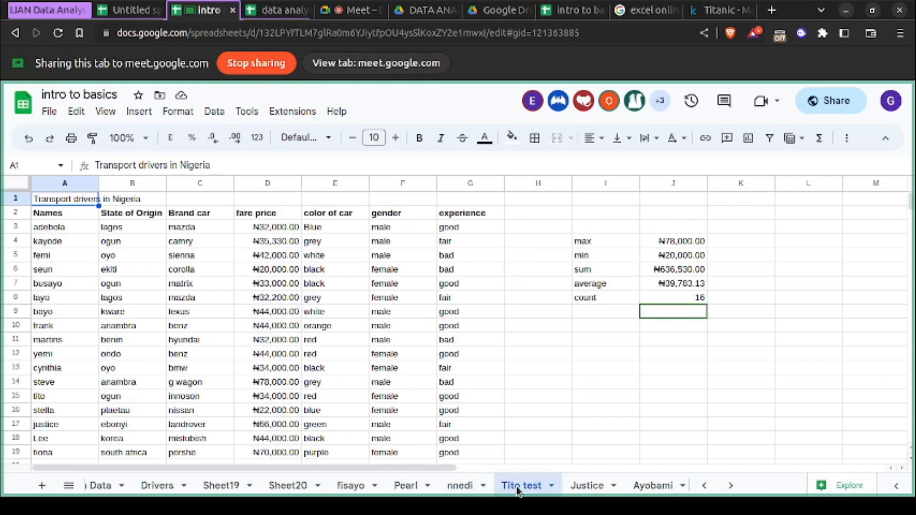
- Recheck the student sheet with the 2.00 count against its neighbours and look over the remaining sheets in the workbook
left_click(580, 494)
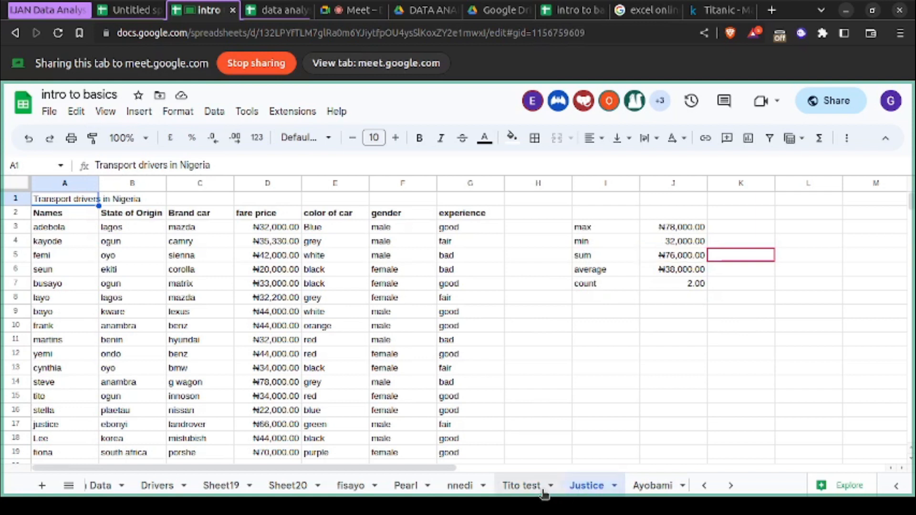
left_click(644, 492)
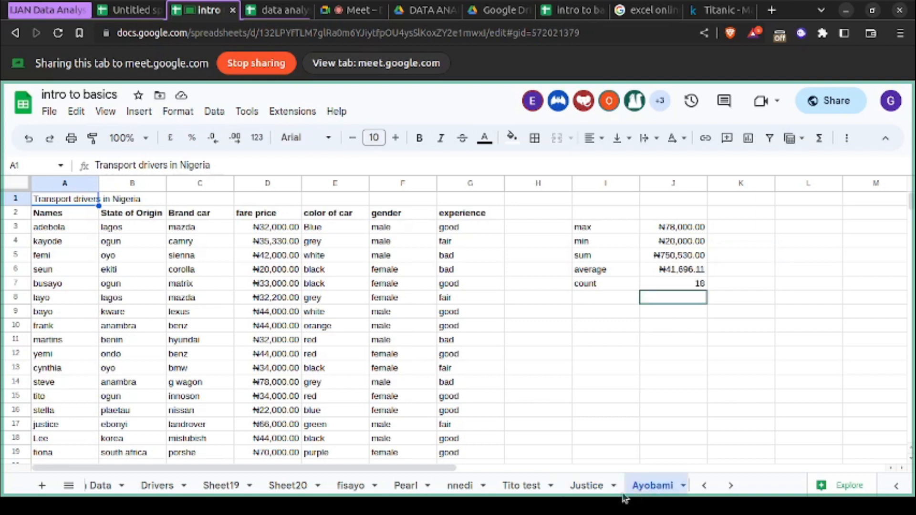
left_click(590, 494)
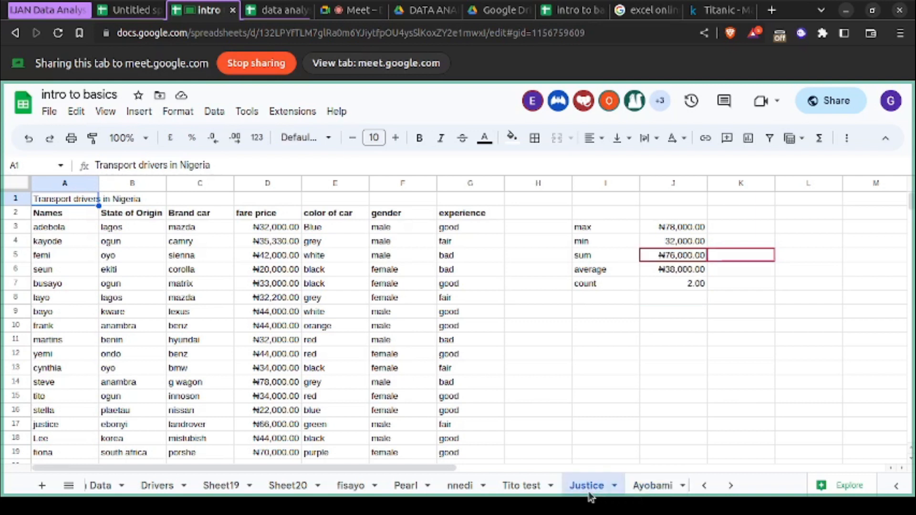
left_click(646, 491)
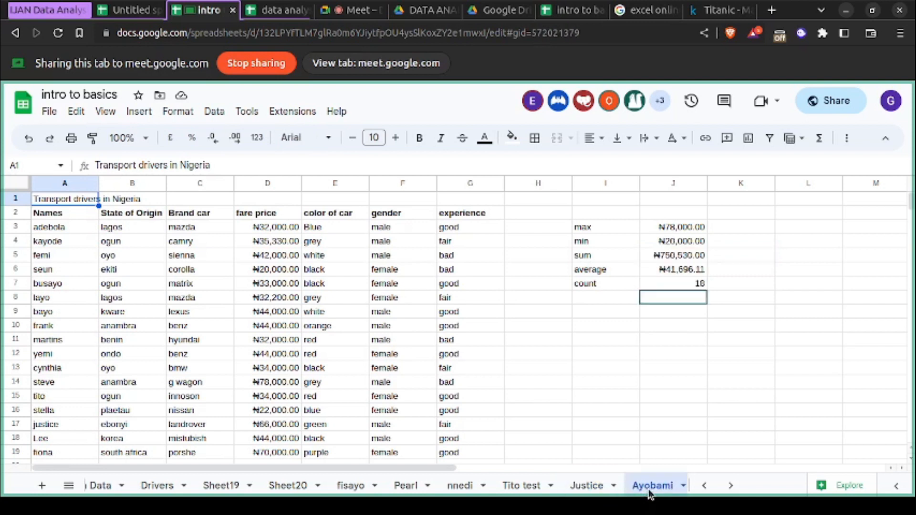
left_click(584, 489)
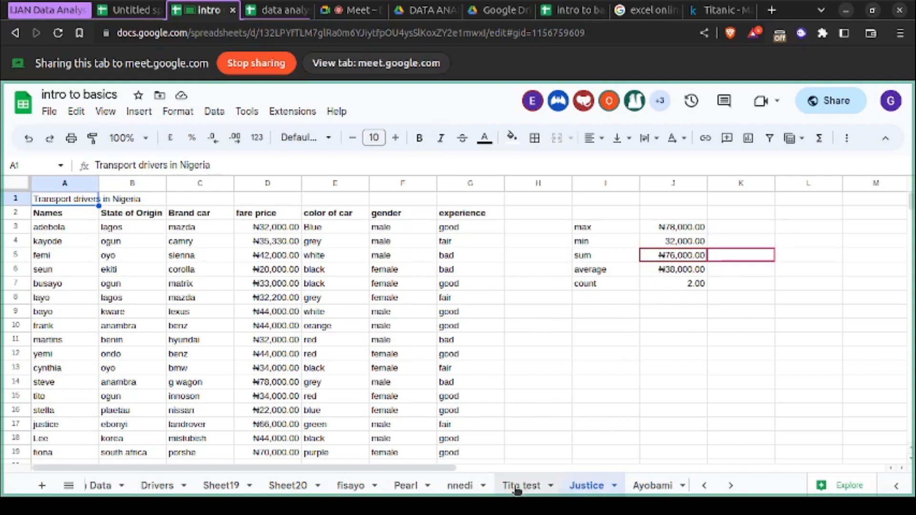
left_click(460, 485)
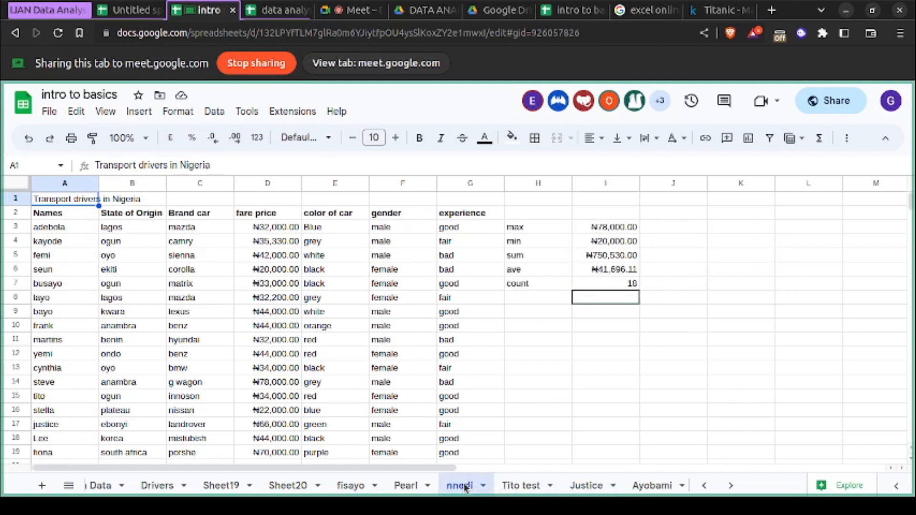
left_click(599, 491)
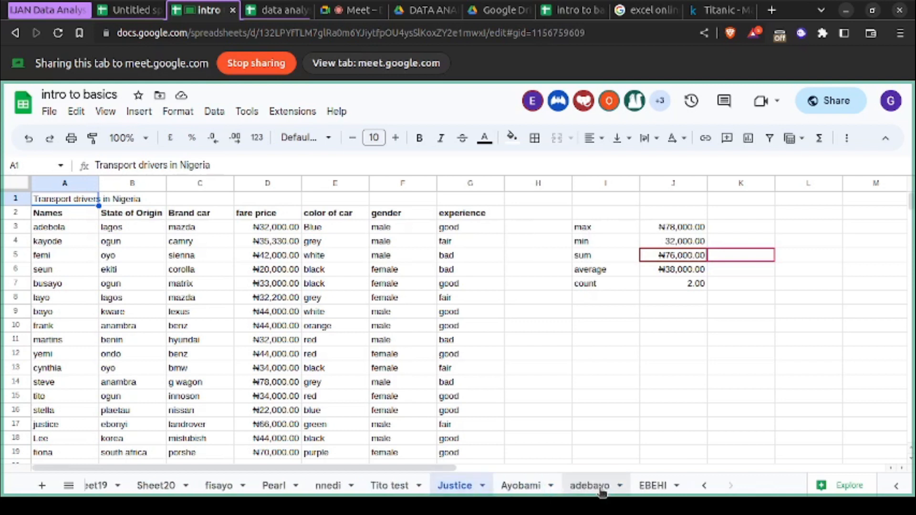
left_click(519, 488)
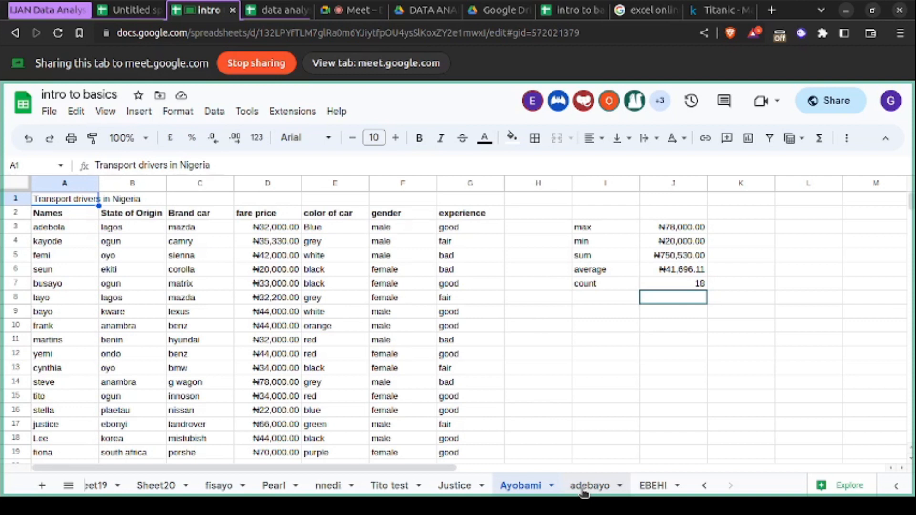
scroll(584, 494, "up", 3)
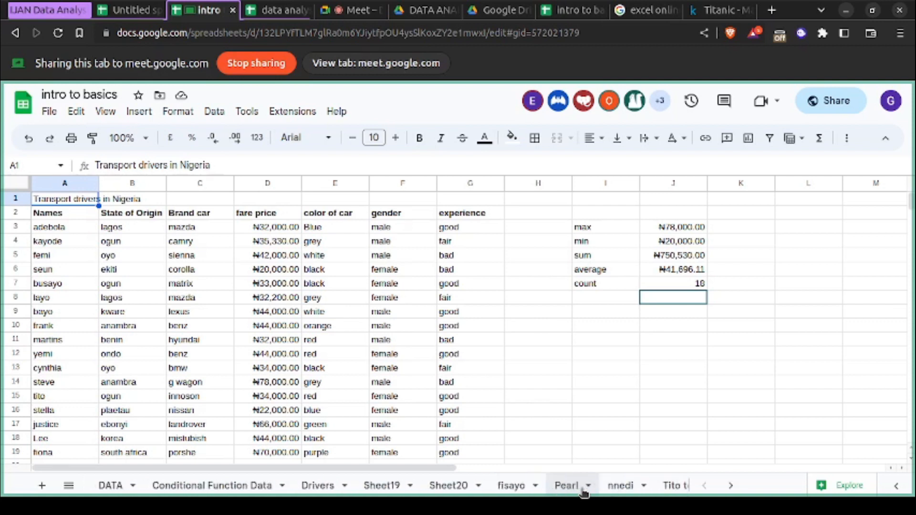
scroll(585, 494, "down", 3)
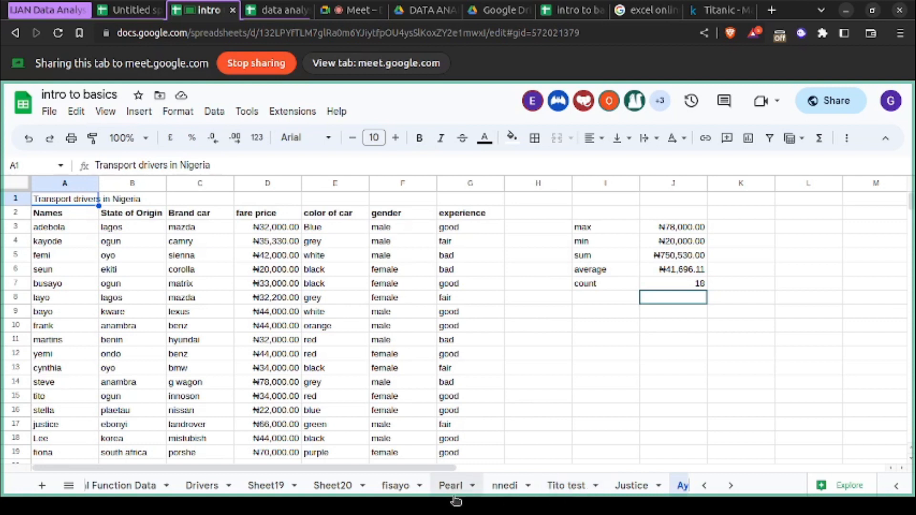
scroll(563, 494, "right", 4)
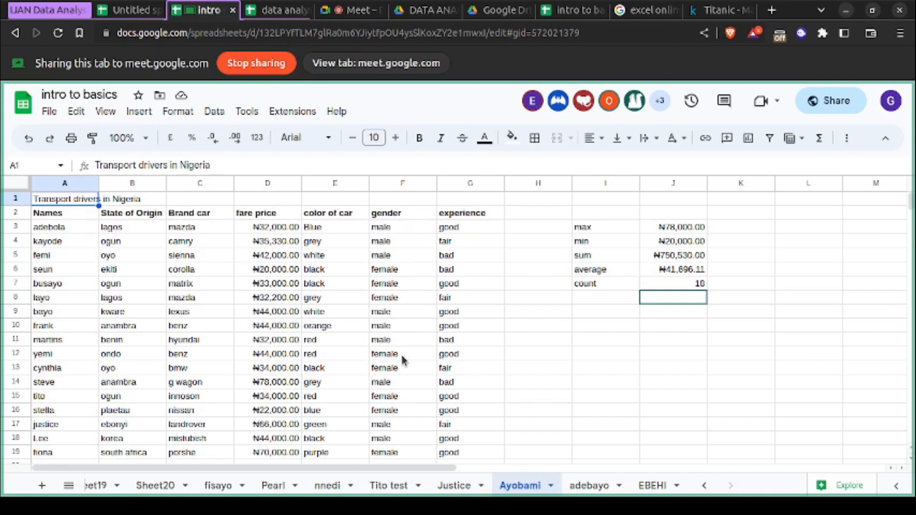
- Switch to Google Meet, look through the participant list and open the in-call messages
left_click(351, 13)
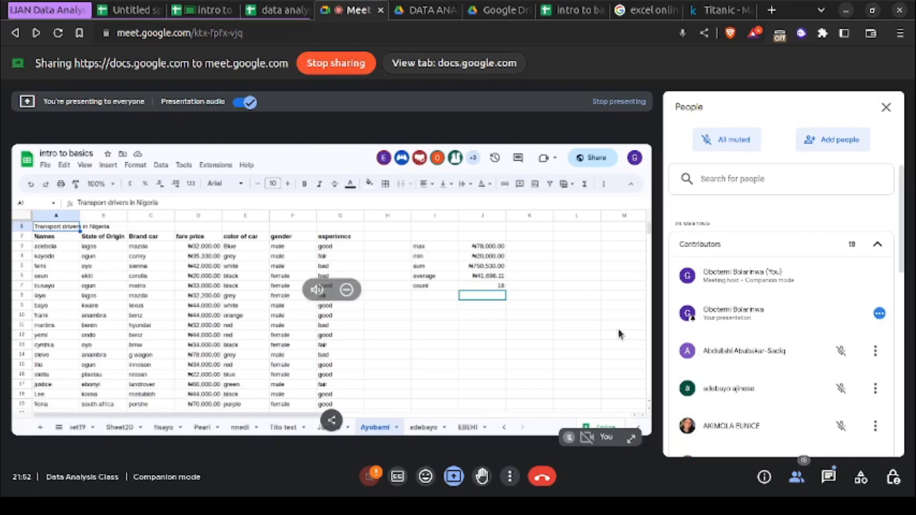
scroll(752, 370, "down", 10)
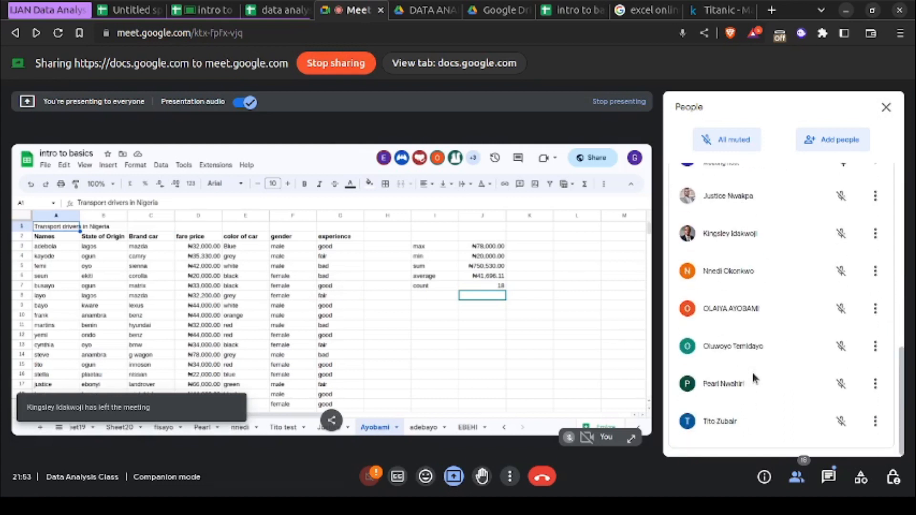
scroll(751, 371, "up", 5)
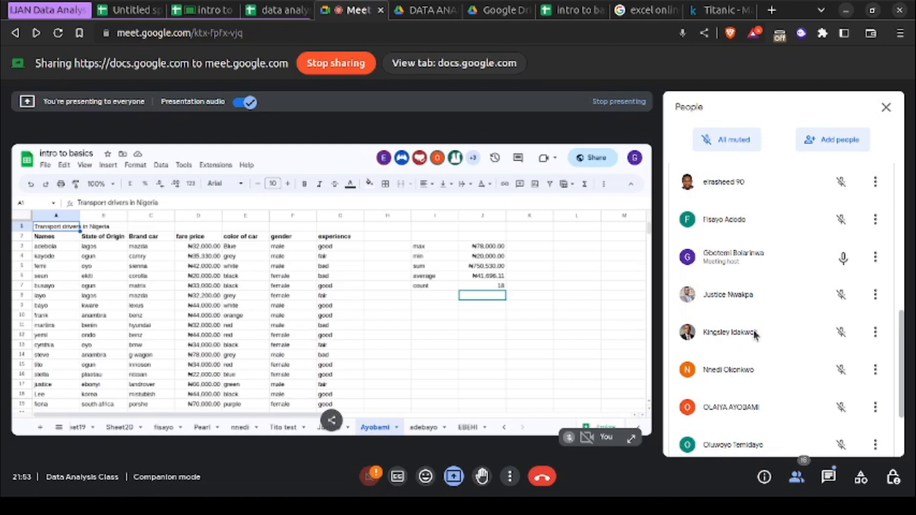
scroll(754, 334, "down", 2)
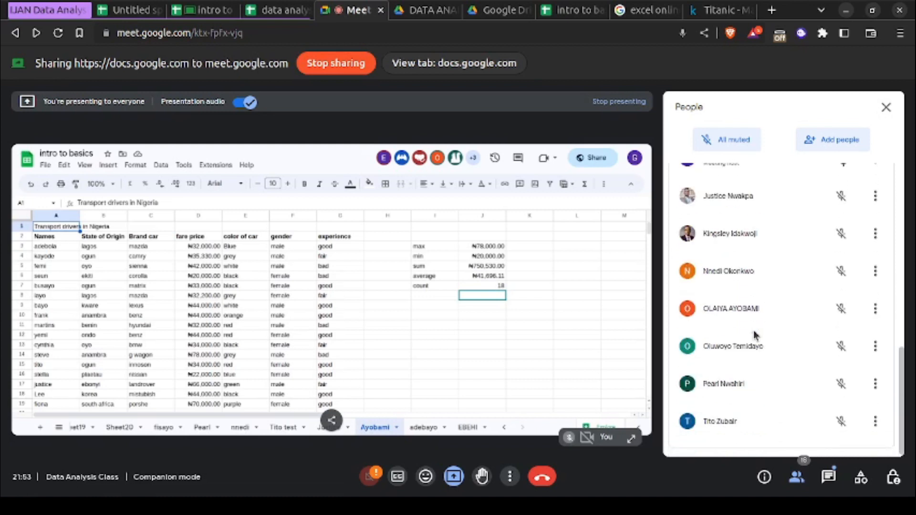
scroll(755, 334, "up", 3)
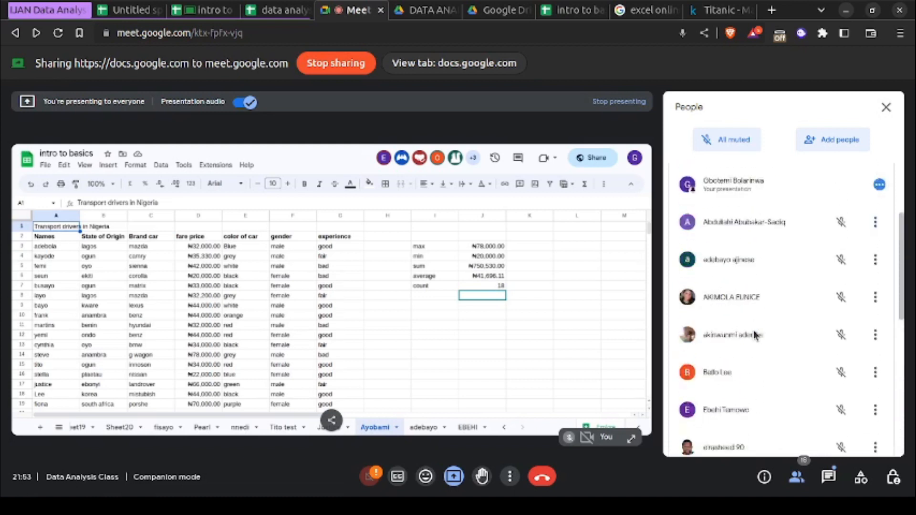
left_click(835, 485)
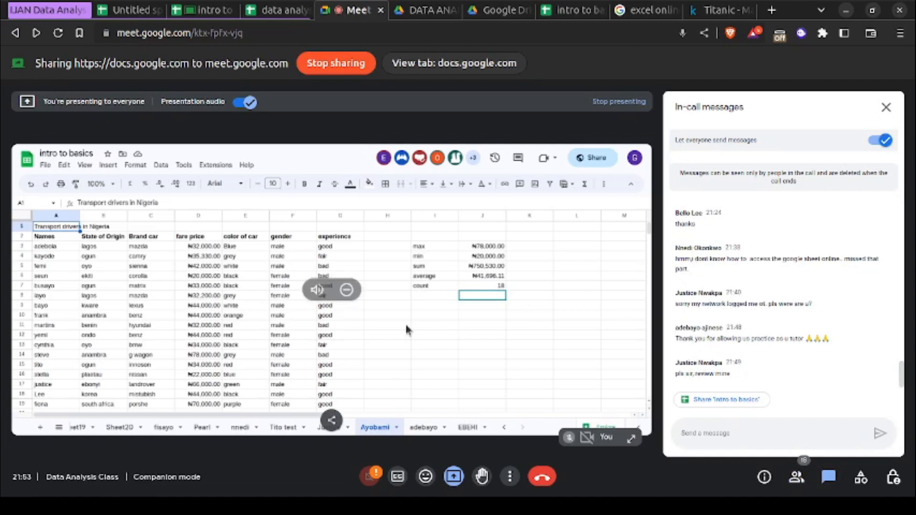
- Return to the intro to basics spreadsheet and inspect the formulas in J3 to J7 on the sheet of the student requesting a review
left_click(196, 14)
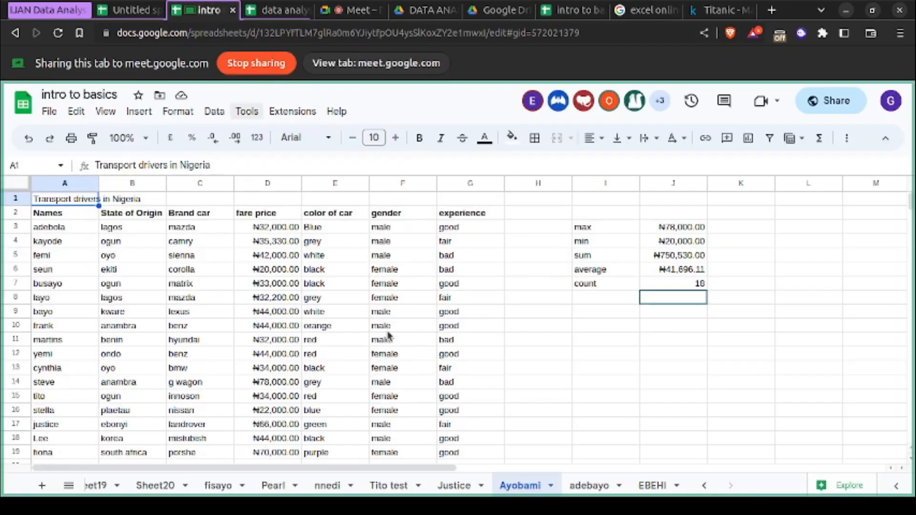
left_click(456, 486)
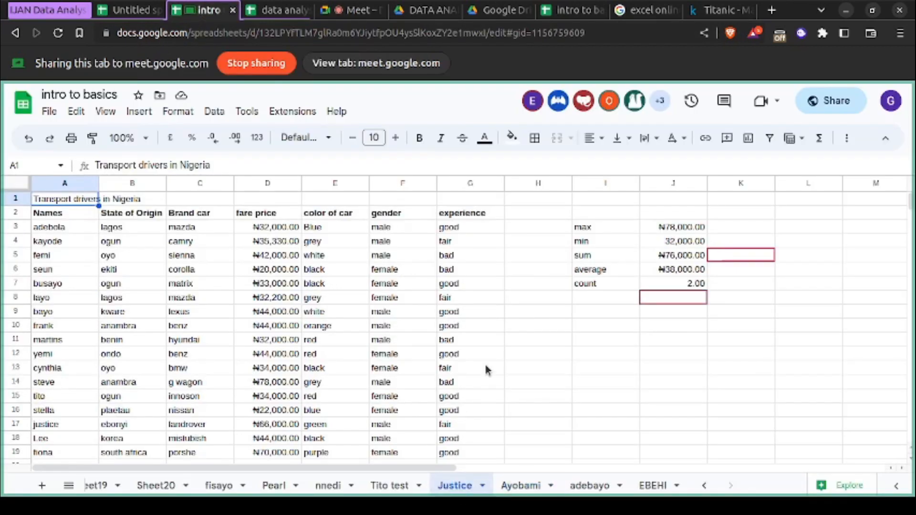
left_click(670, 230)
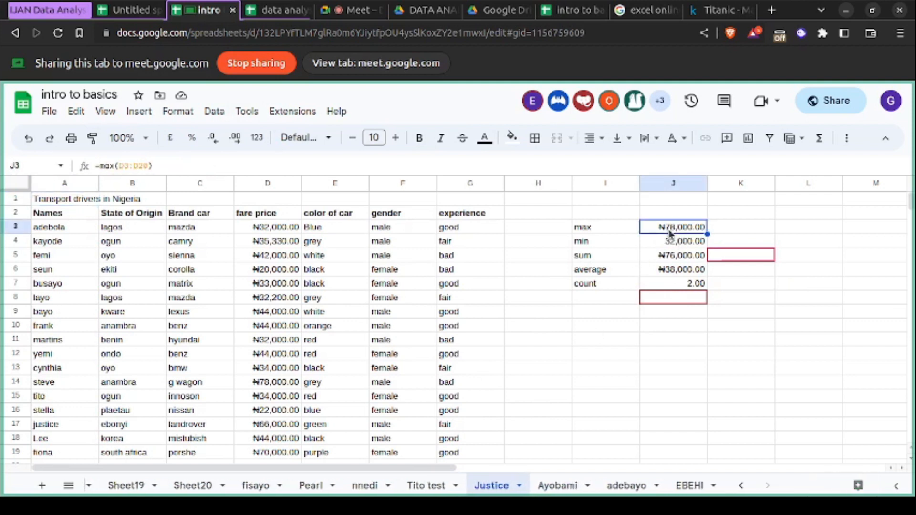
left_click(671, 243)
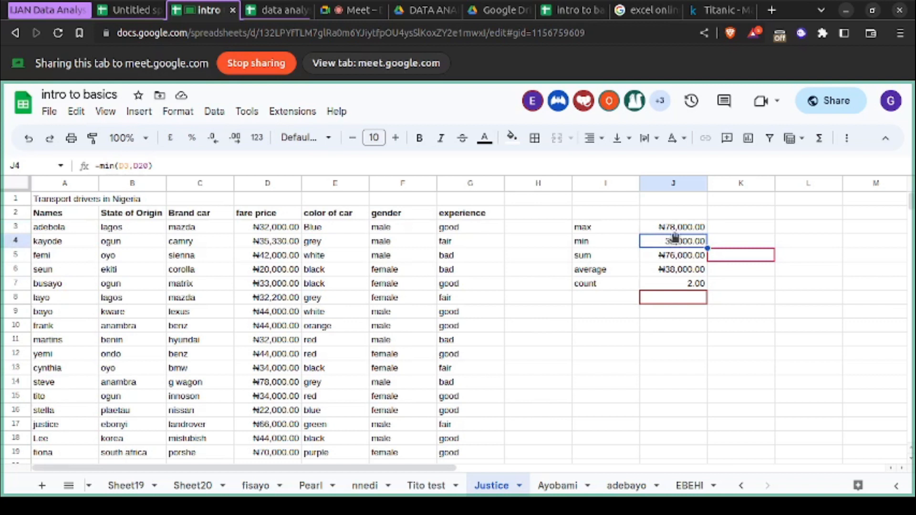
left_click(677, 231)
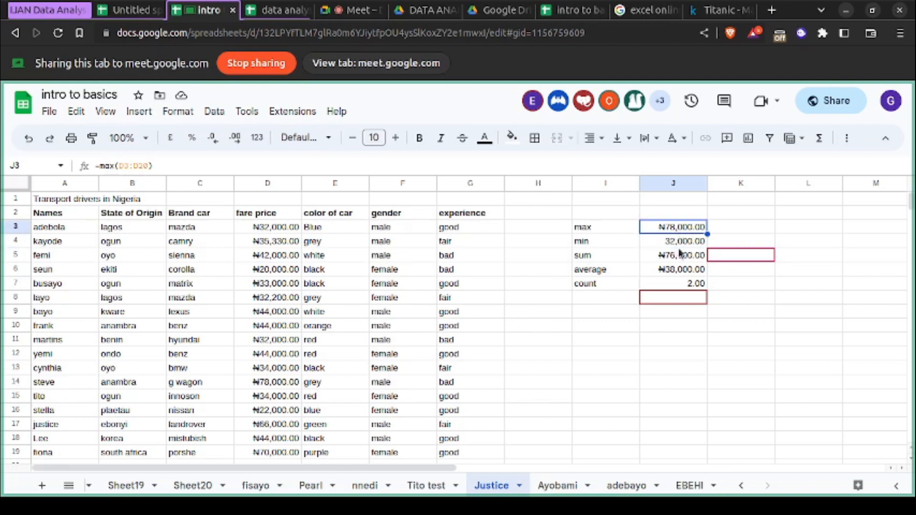
left_click(681, 240)
left_click(669, 258)
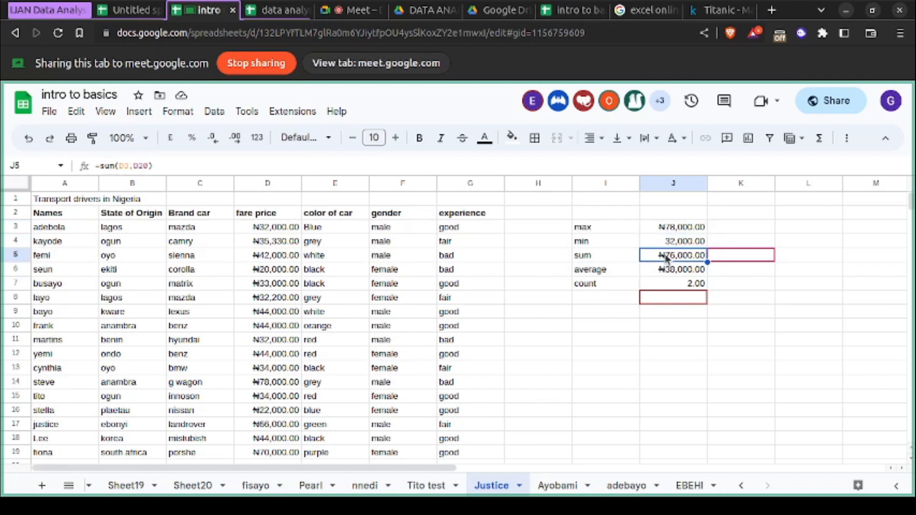
left_click(670, 271)
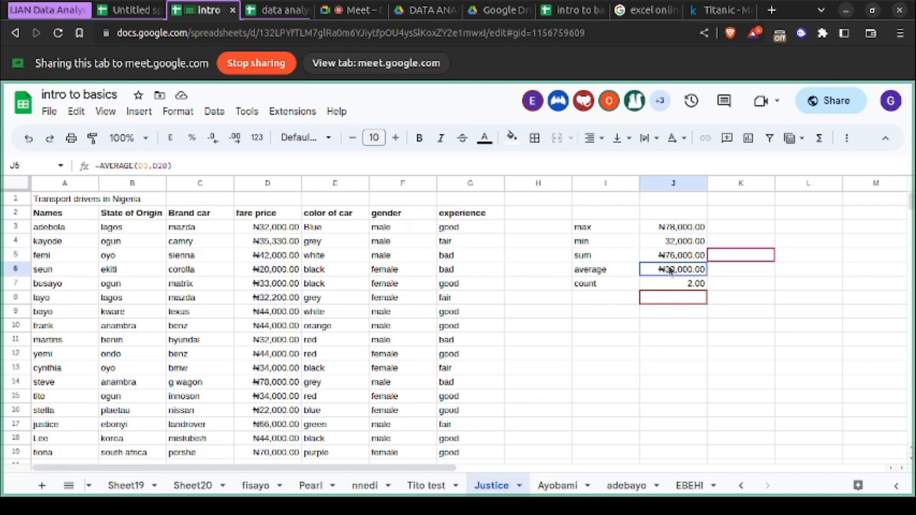
left_click(666, 286)
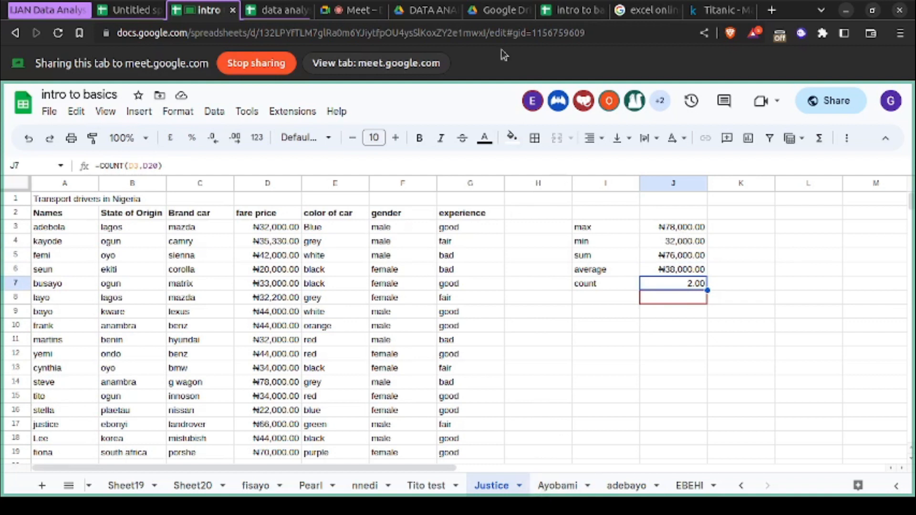
- Go back to Google Meet and review the list of people in the meeting again
left_click(356, 10)
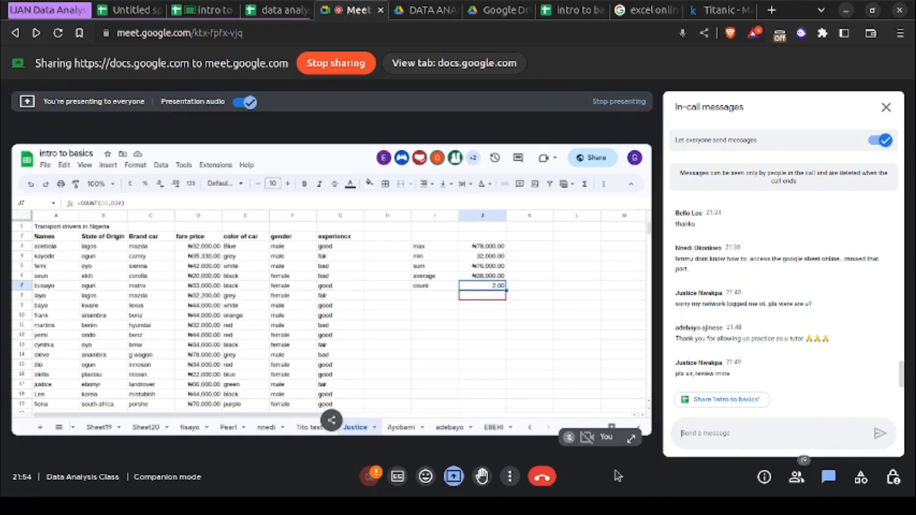
left_click(796, 477)
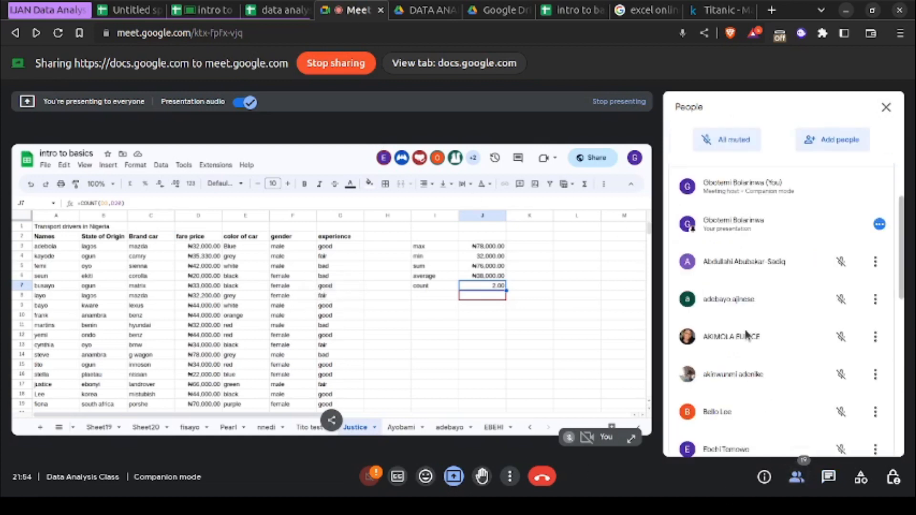
scroll(747, 330, "down", 5)
scroll(744, 327, "up", 3)
scroll(744, 328, "up", 4)
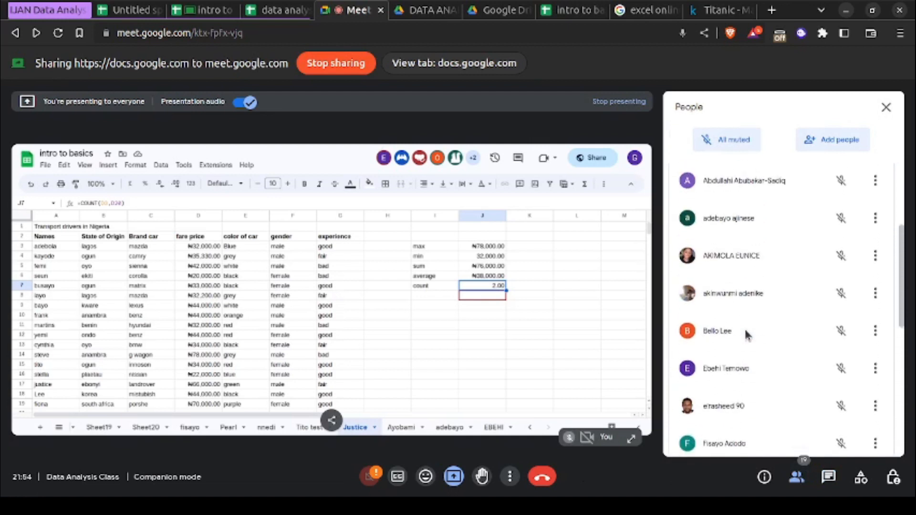
scroll(744, 327, "down", 5)
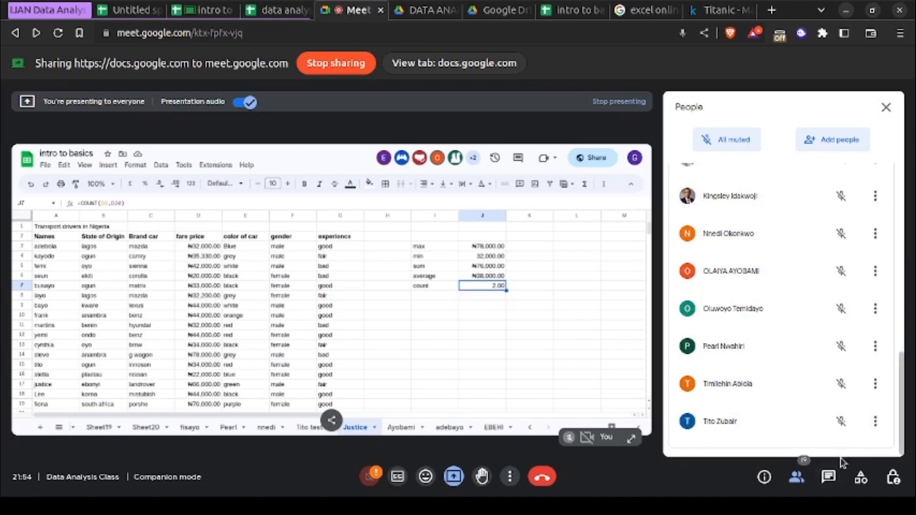
- Open the in-call messages and send a message saying "i nominate" followed by a student's first name
left_click(830, 477)
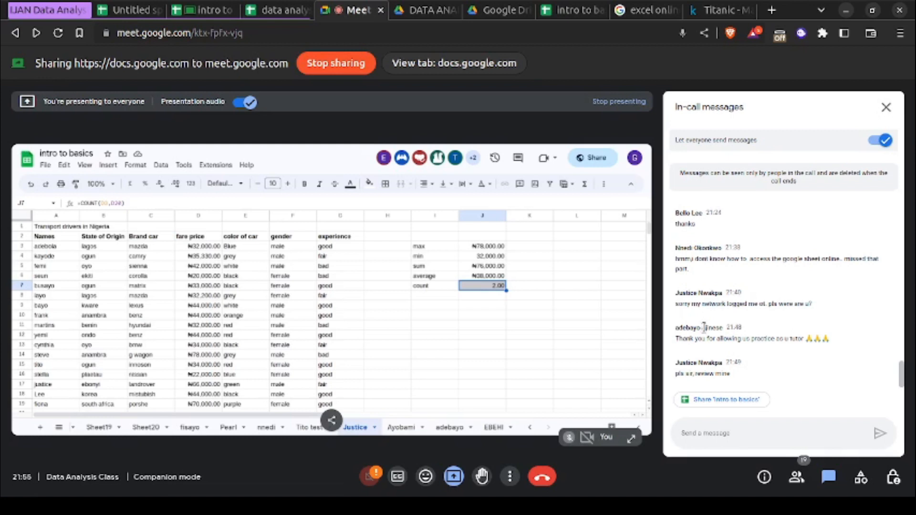
type("Ind")
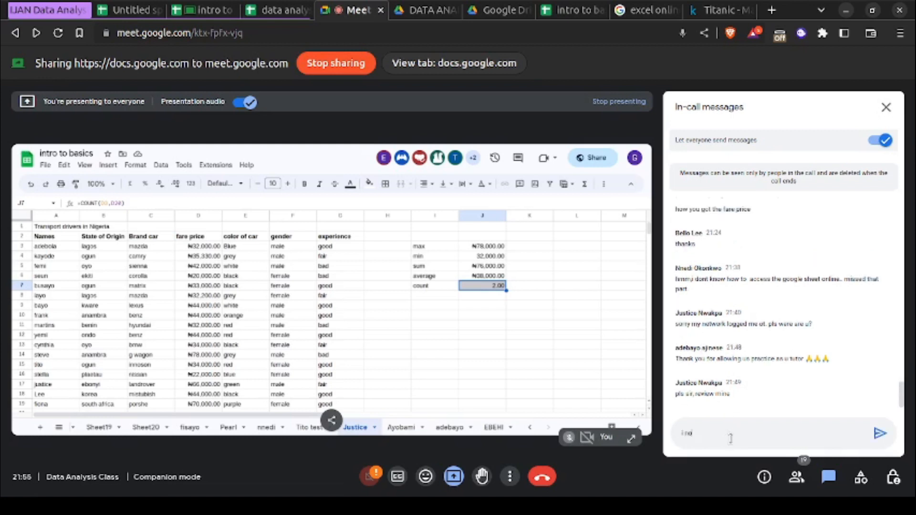
type("minate kingdley")
key("Return")
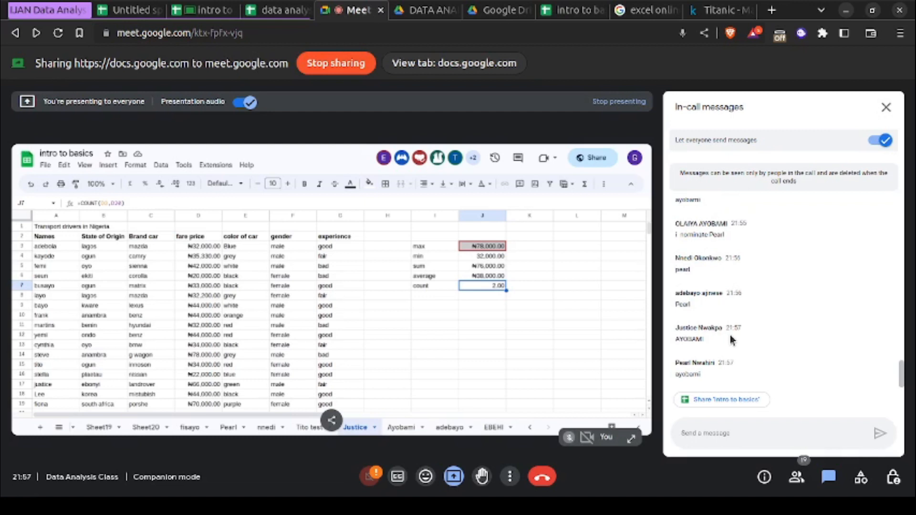
- Read back and forth through the in-call messages to follow the students' class representative nominations
scroll(729, 335, "up", 3)
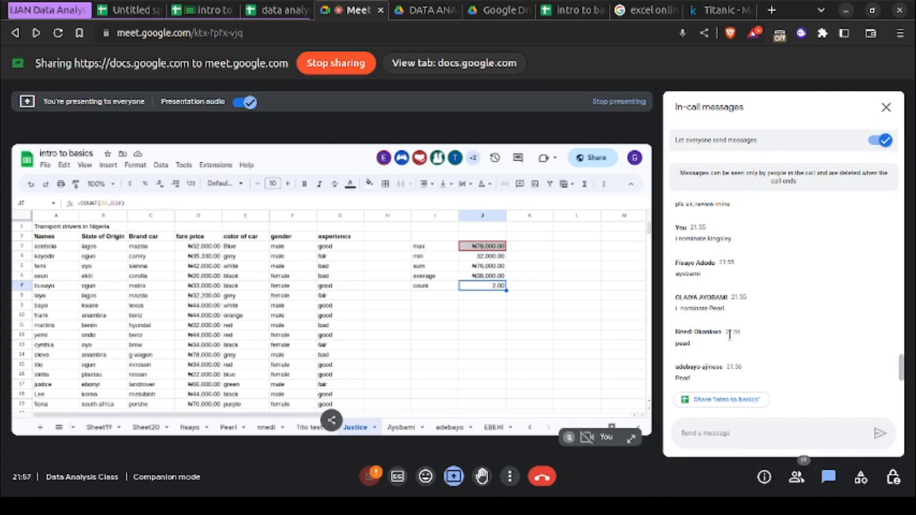
scroll(730, 335, "down", 3)
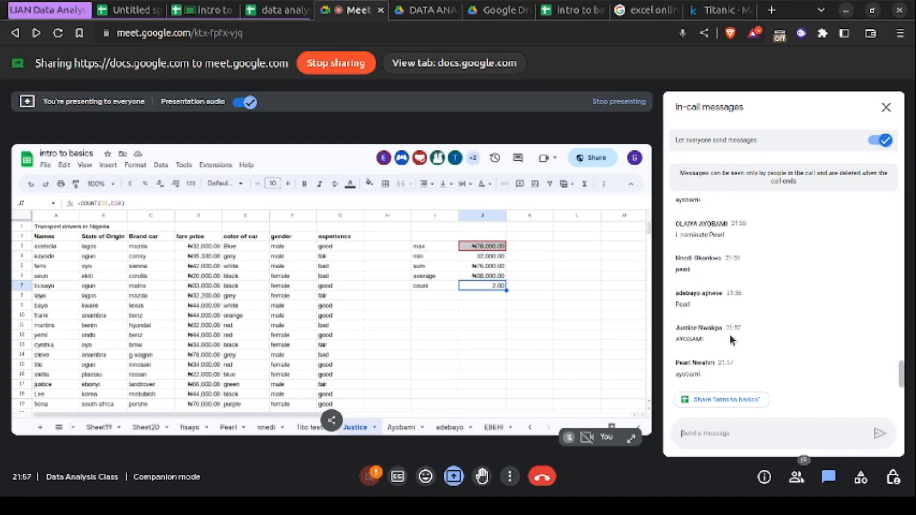
scroll(729, 335, "up", 3)
scroll(730, 335, "down", 3)
scroll(730, 335, "up", 3)
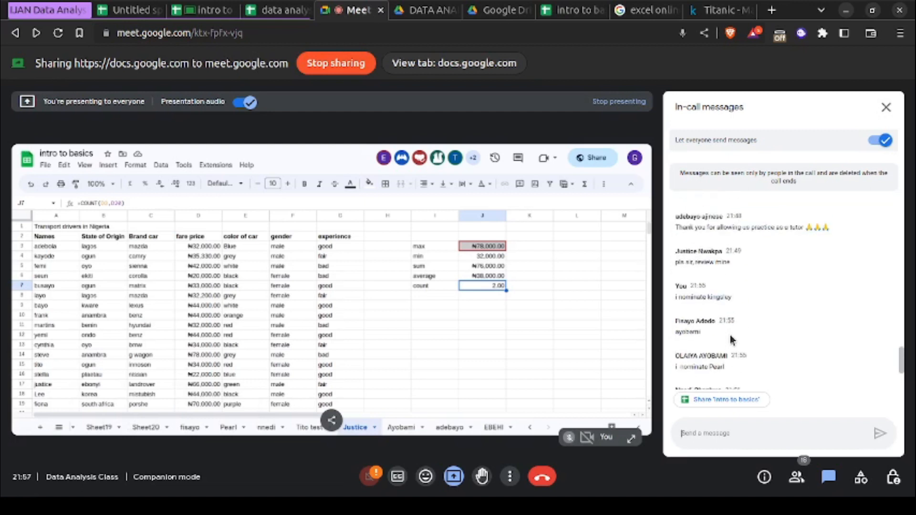
scroll(730, 335, "down", 3)
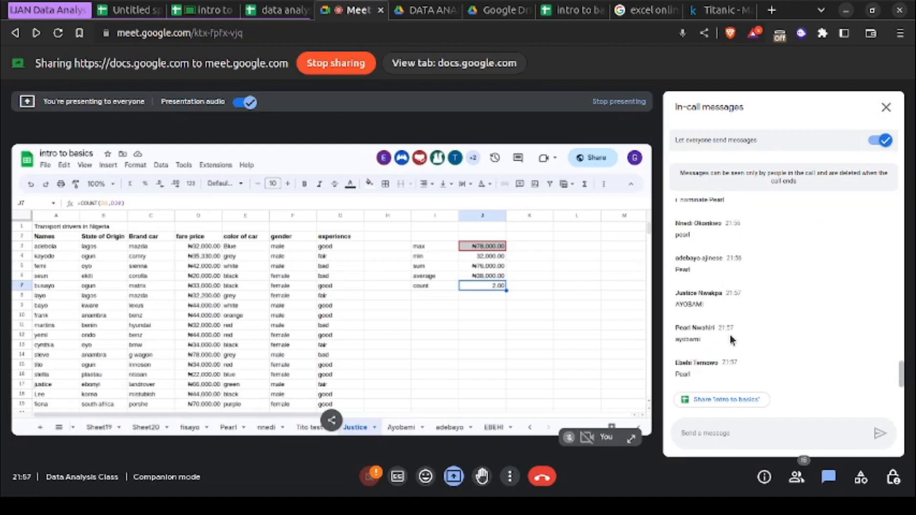
scroll(730, 335, "up", 3)
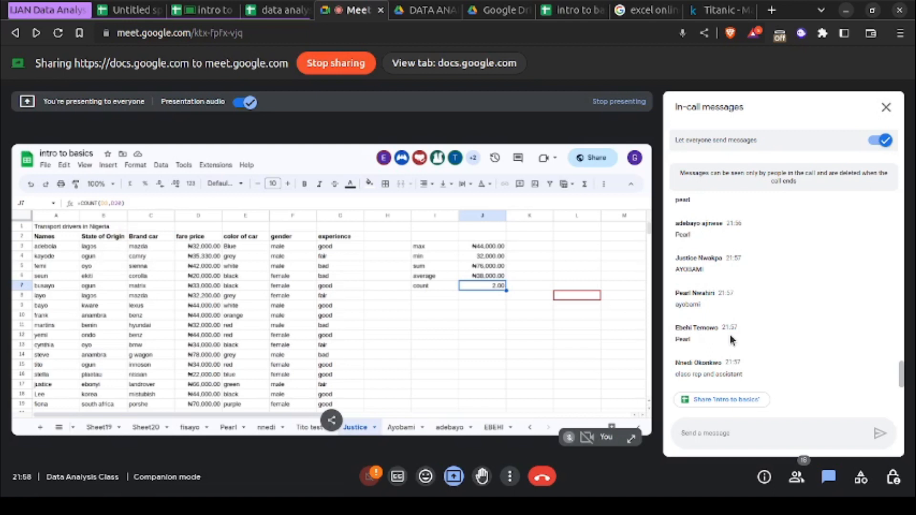
scroll(731, 336, "up", 3)
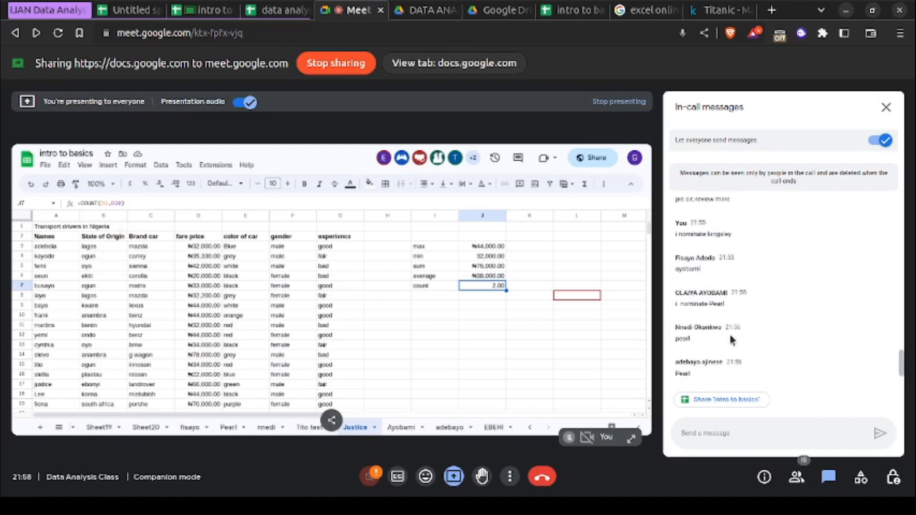
scroll(730, 334, "down", 4)
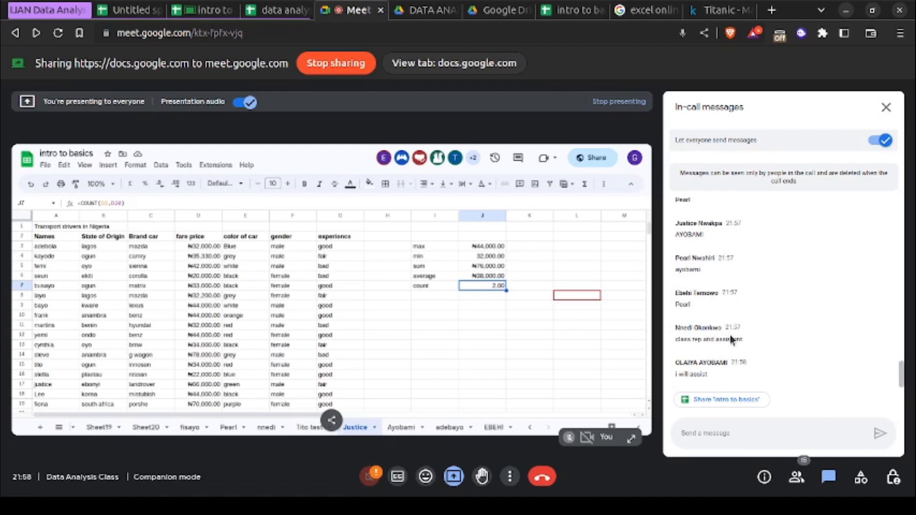
scroll(730, 335, "up", 3)
scroll(731, 340, "up", 2)
scroll(730, 336, "down", 4)
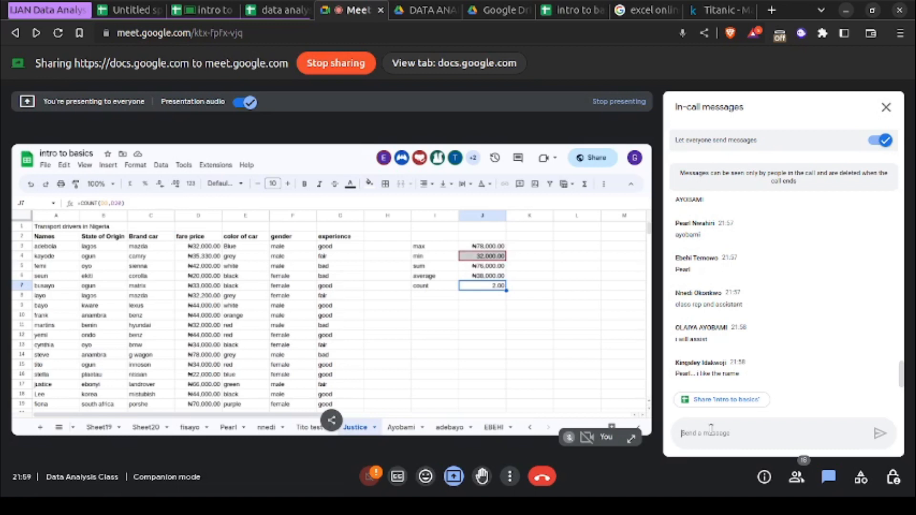
- Switch to the intro to basics spreadsheet and inspect the error and formula in the min cell J4
left_click(207, 10)
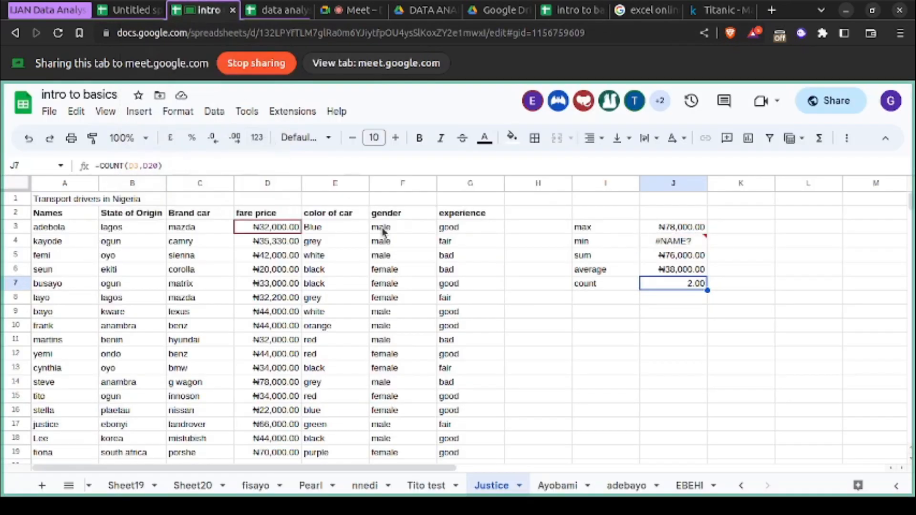
mouse_move(678, 242)
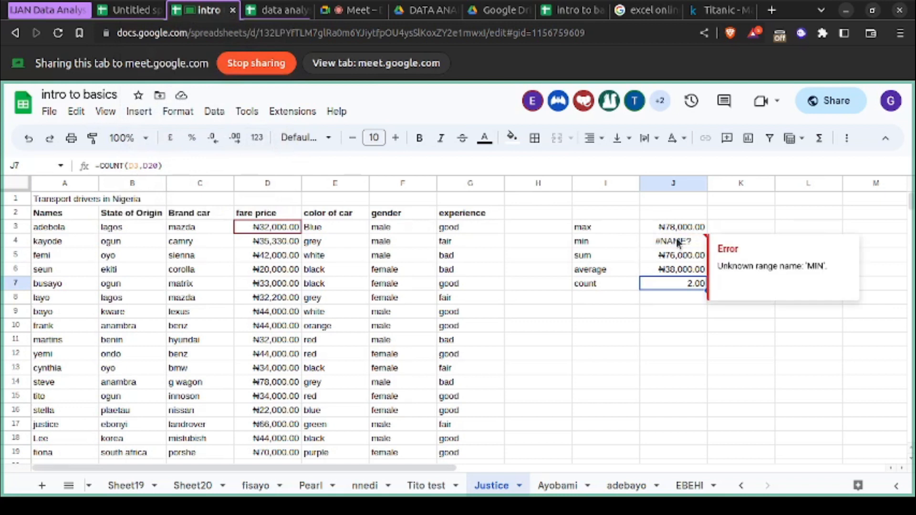
left_click(678, 242)
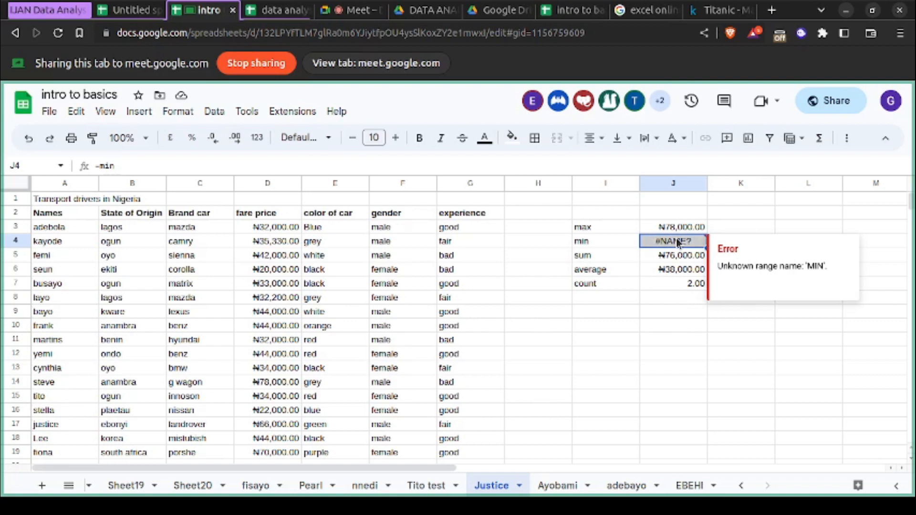
- Enter a semicolon in cell J9 below the summary values
left_click(667, 370)
left_click(676, 316)
type(";")
left_click(683, 350)
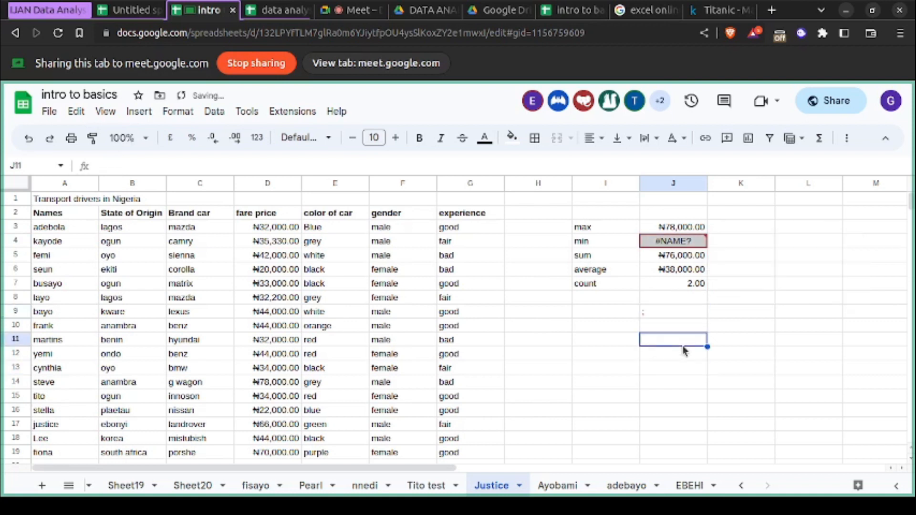
- Enter a colon in cell J10, directly beneath the semicolon
left_click(666, 329)
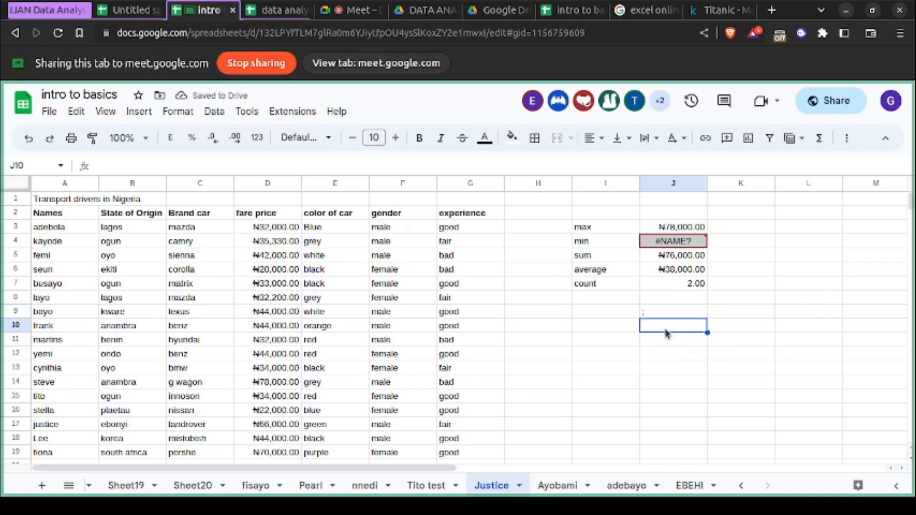
double_click(665, 327)
type(";")
left_click(663, 357)
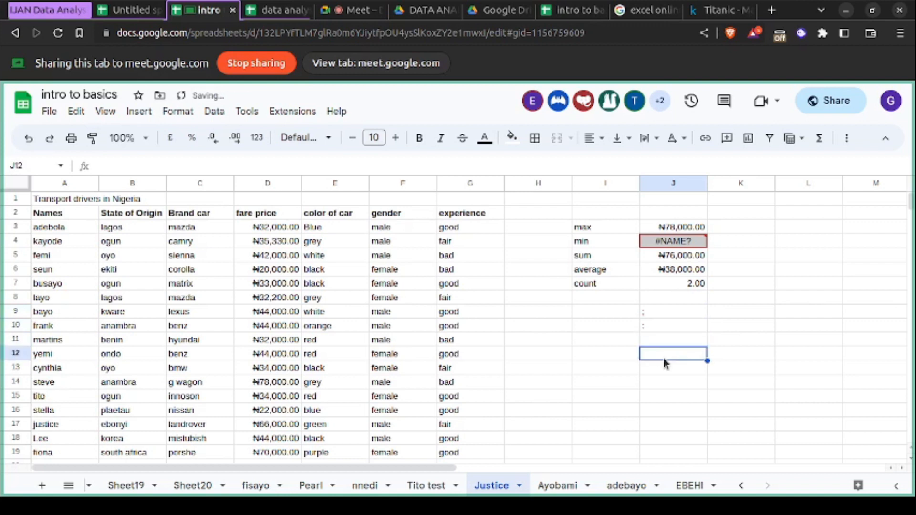
double_click(652, 326)
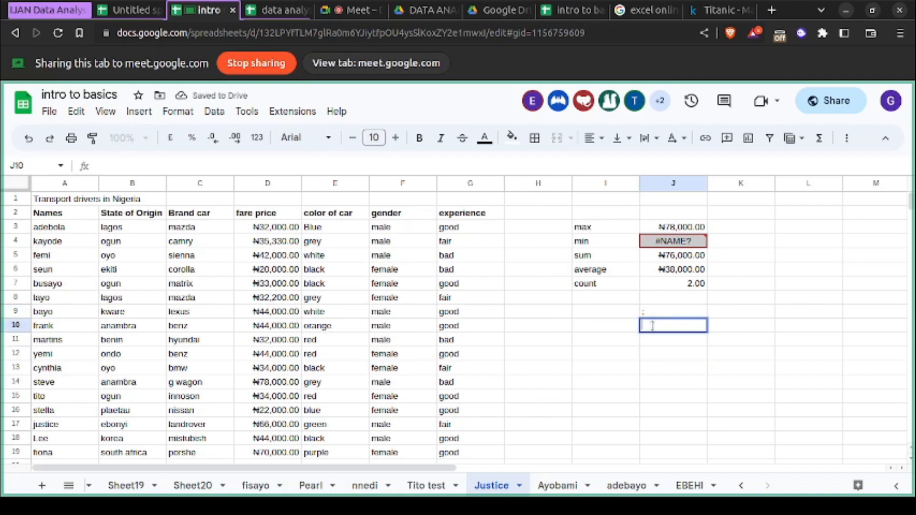
left_click(659, 358)
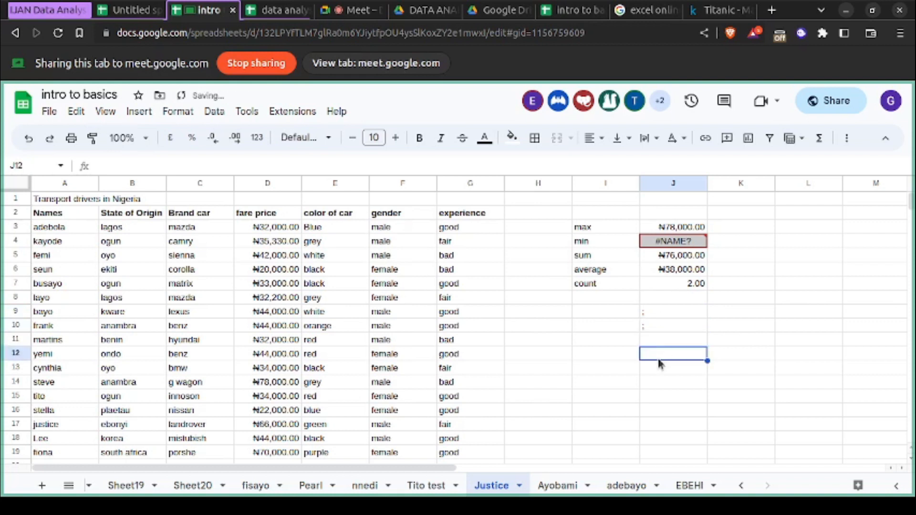
double_click(651, 324)
type(":")
left_click(671, 380)
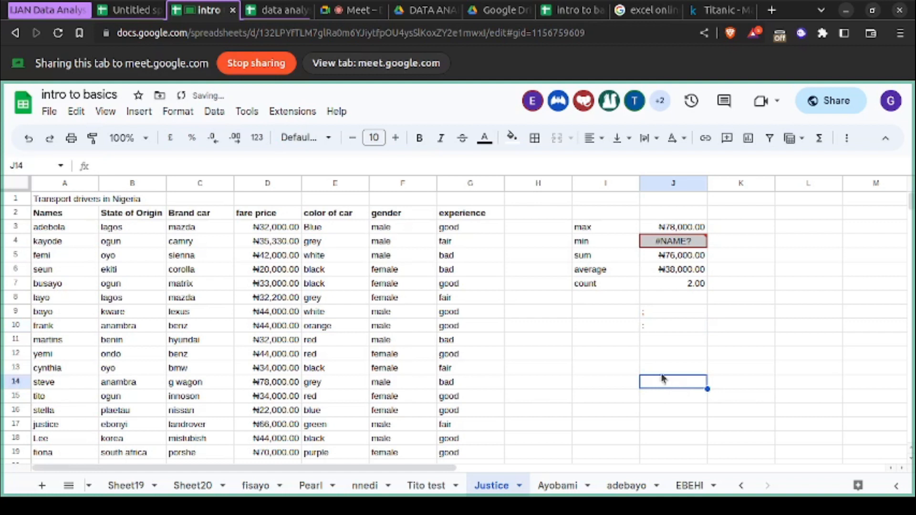
- Enlarge the sheet to 150% and compare the semicolon in J9 and the colon in J10 with the min formula in J4
left_click(143, 138)
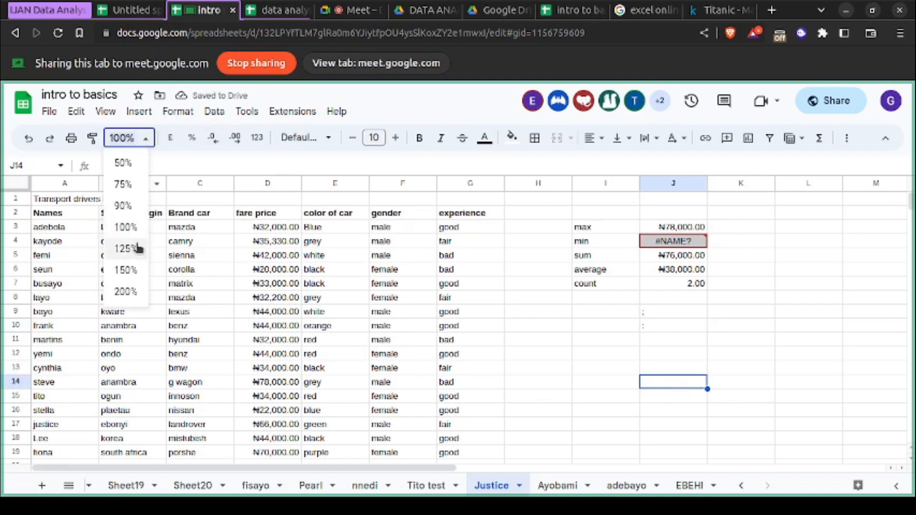
left_click(126, 270)
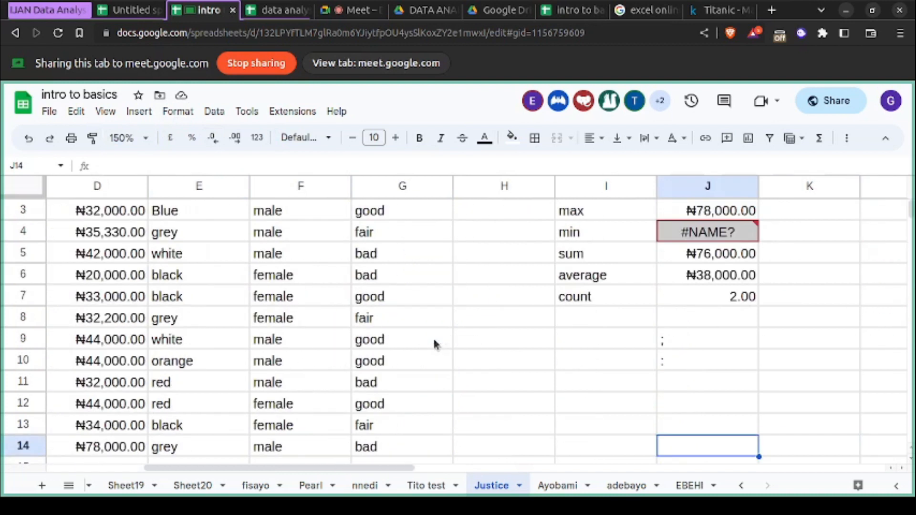
left_click(667, 348)
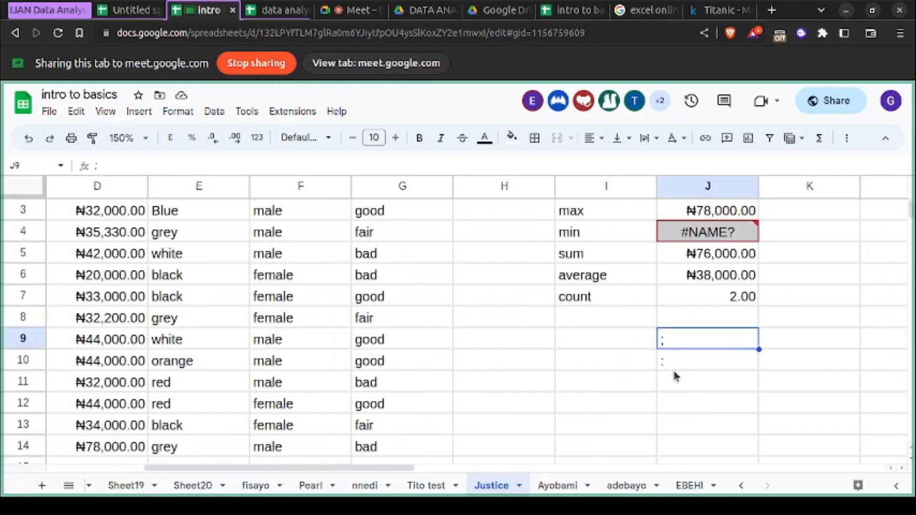
left_click(685, 363)
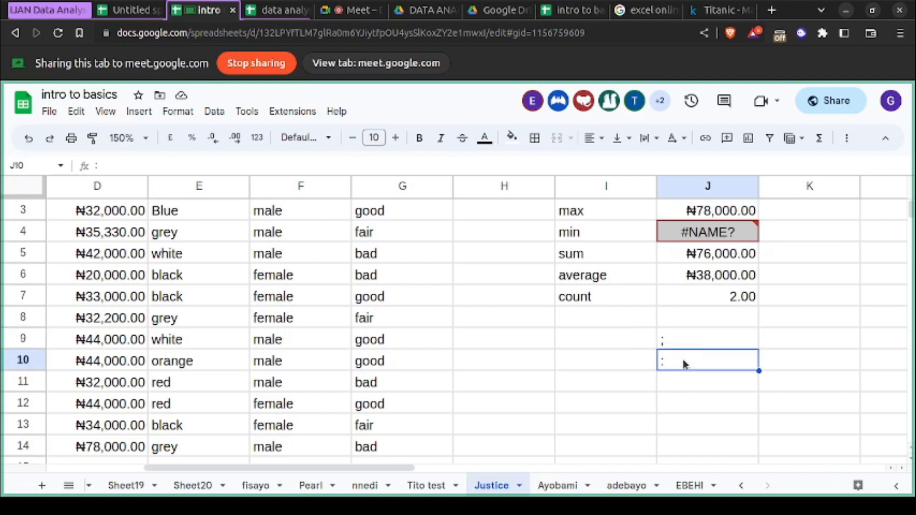
left_click(709, 236)
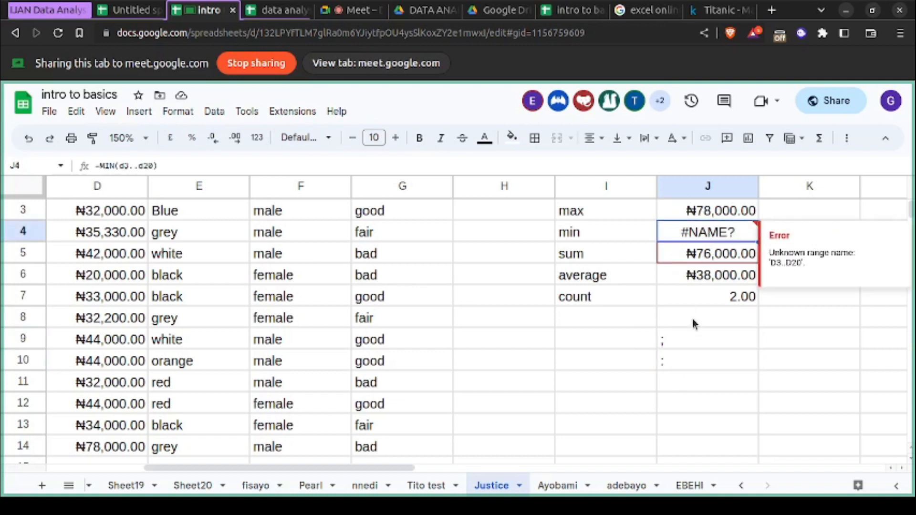
left_click(671, 361)
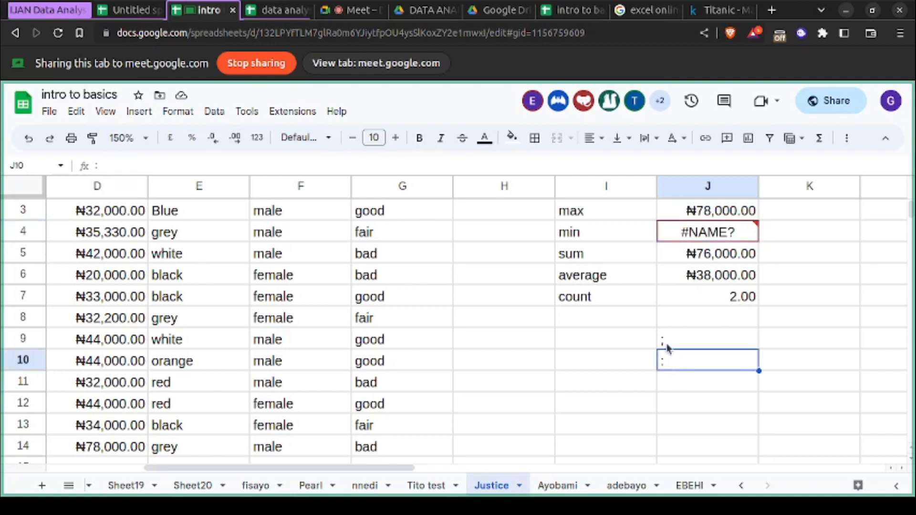
left_click(710, 237)
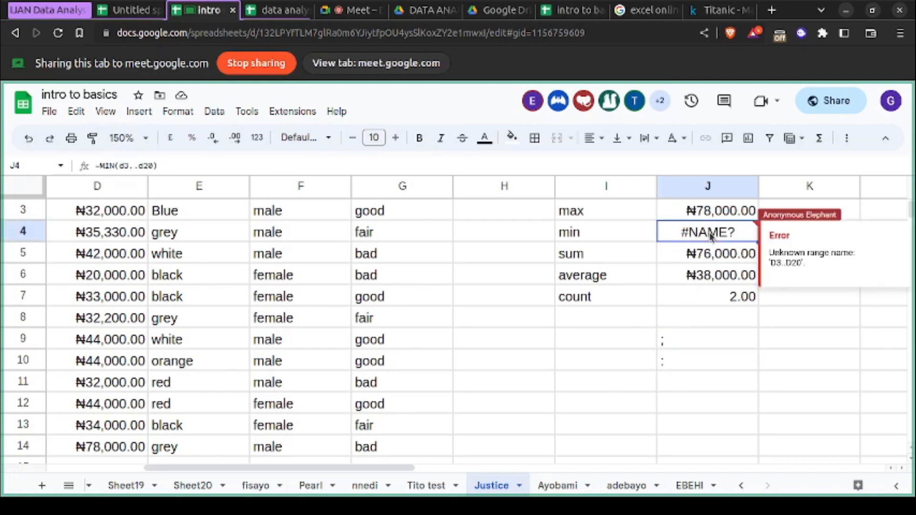